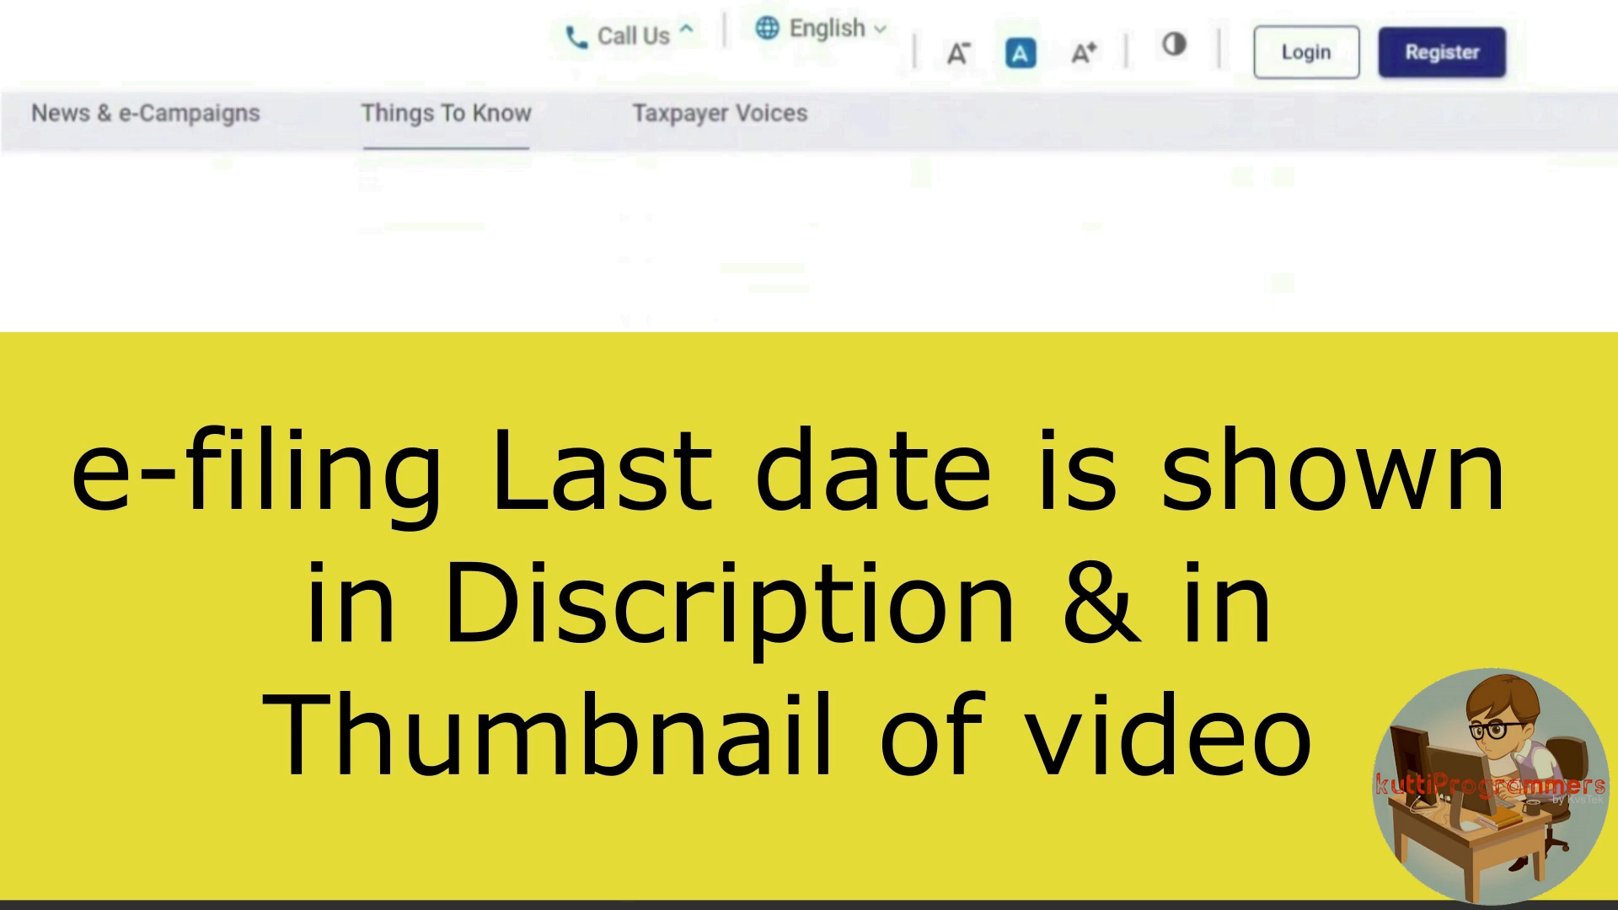
End the e-Filing portal introduction and leave the Windows desktop showing with Chrome running.
{"action": "scroll", "coordinate": [808, 455], "scroll_direction": "up", "scroll_amount": 10}
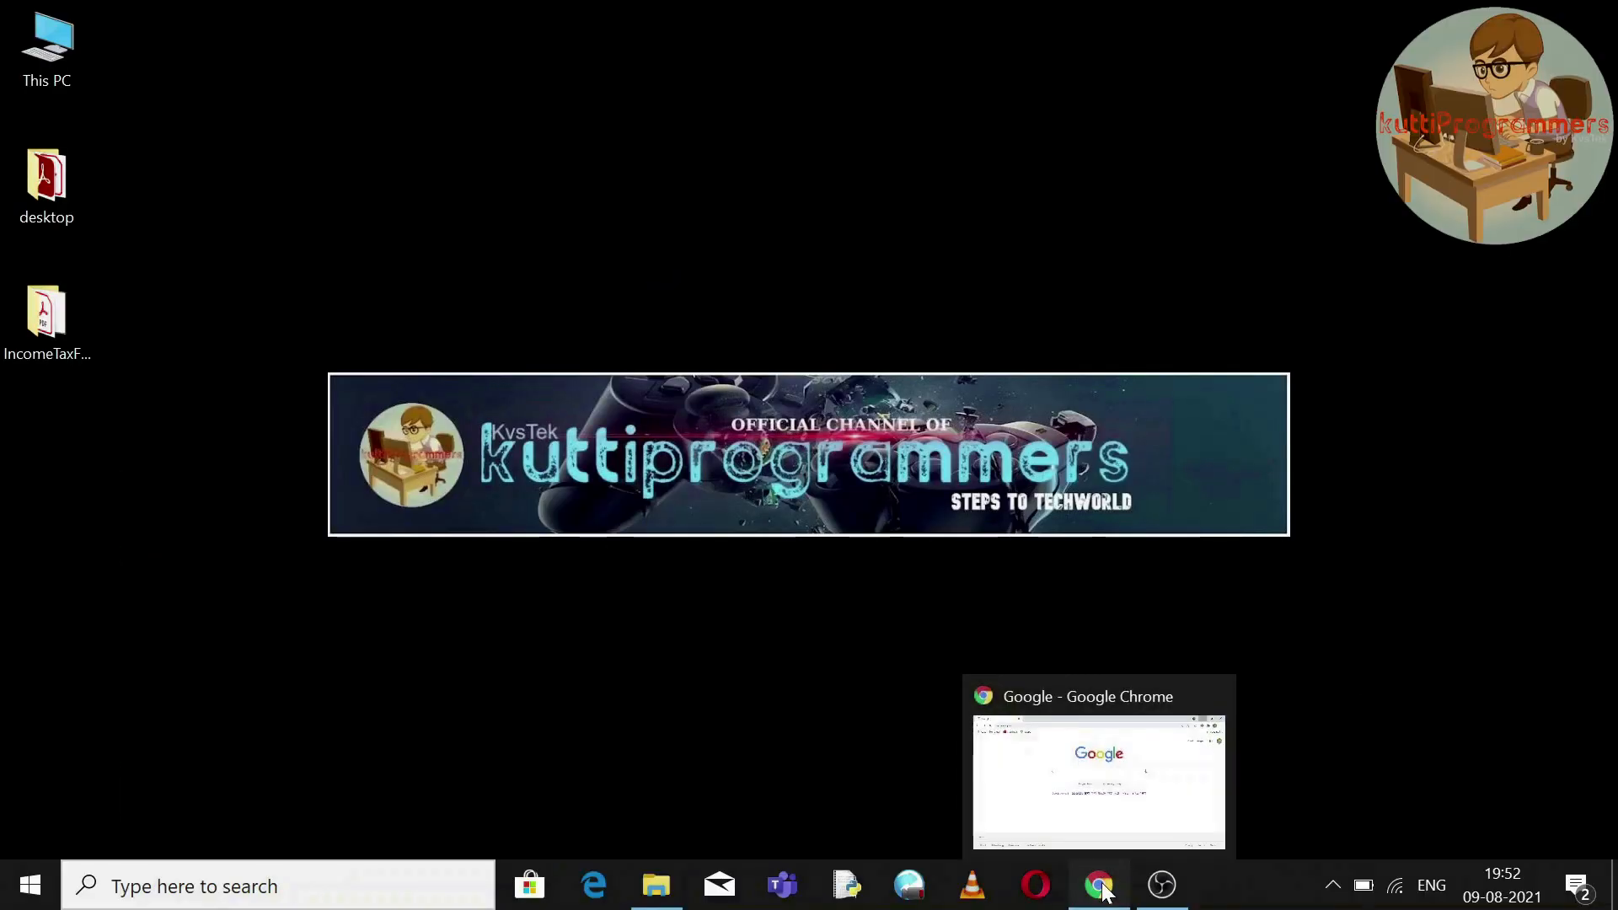
Search Google for 'income tax 2.o login' and highlight the Income Tax Department result.
{"action": "left_click", "coordinate": [1102, 886]}
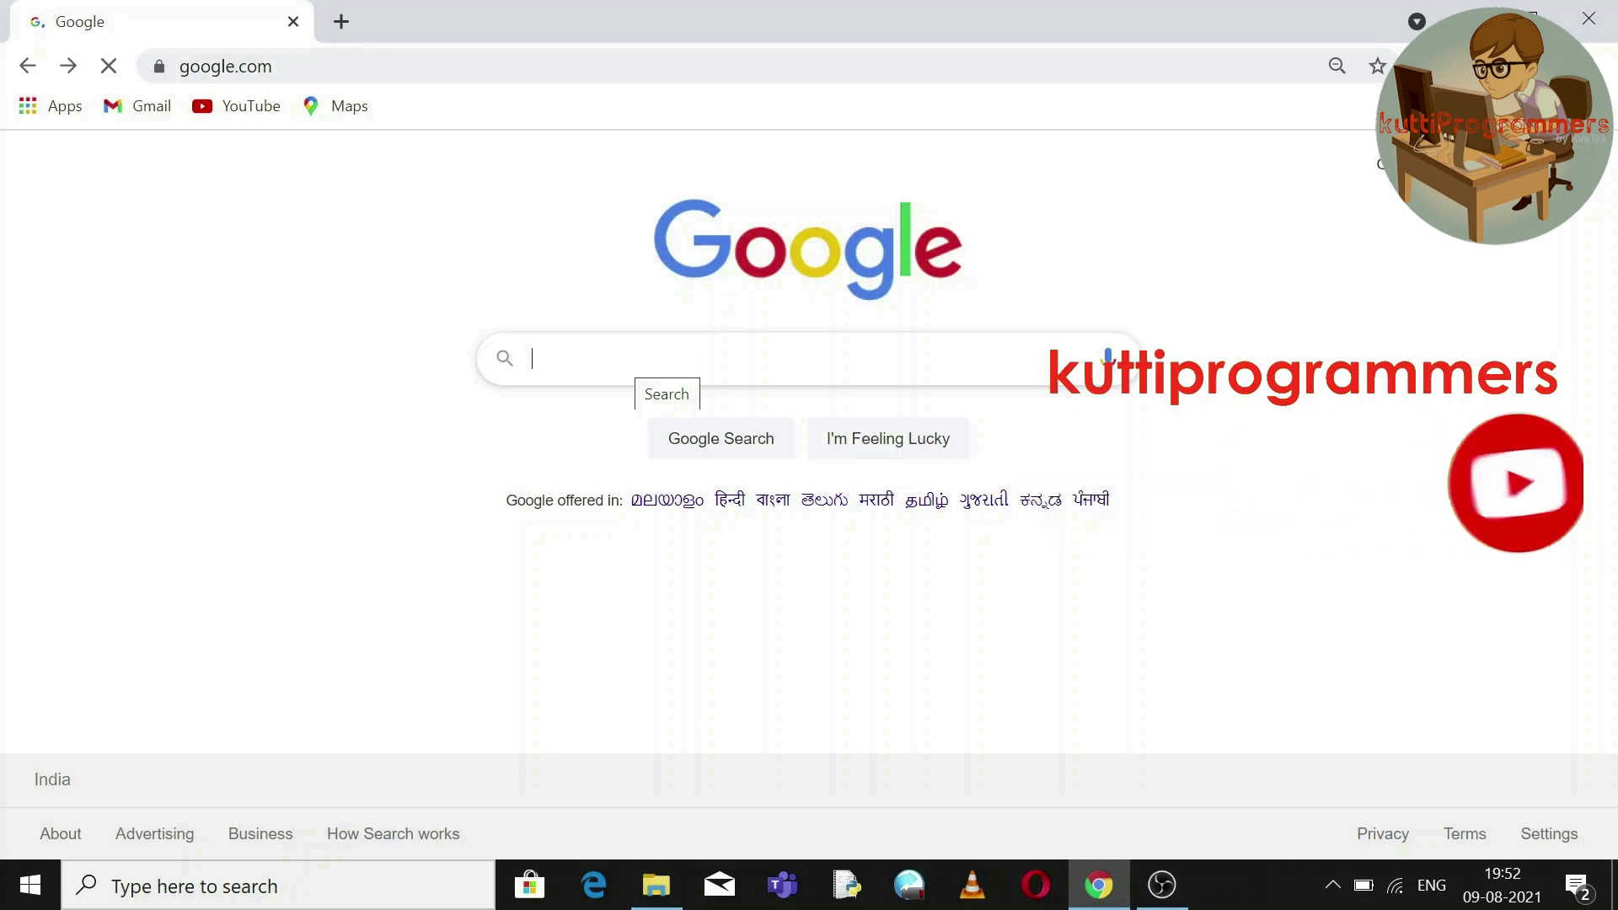
{"action": "type", "text": "income"}
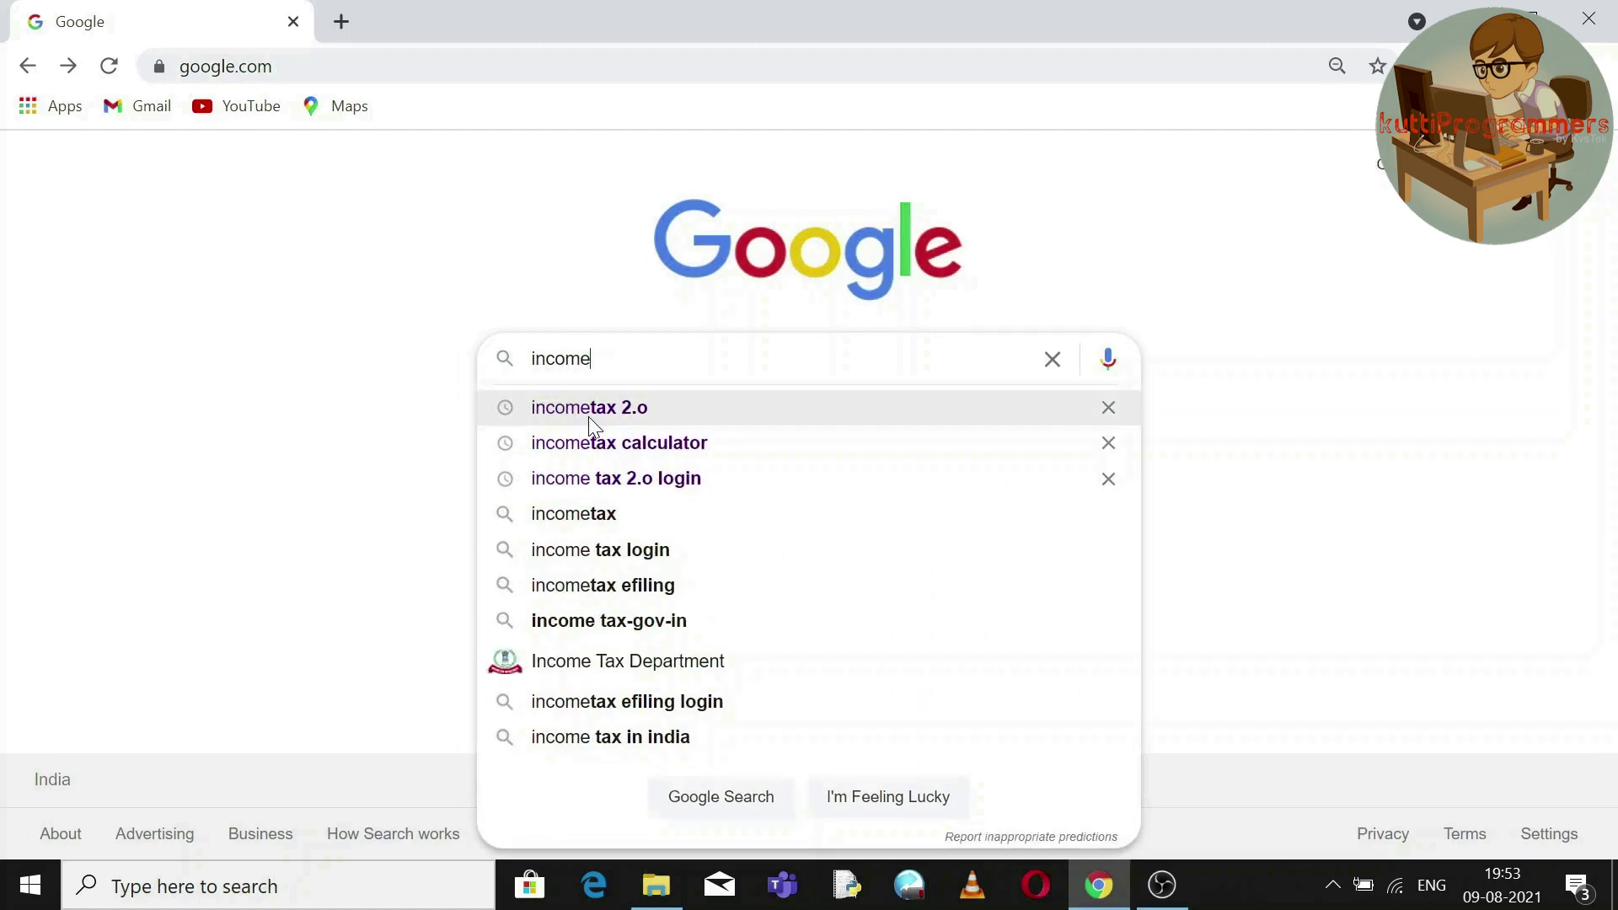
{"action": "left_click", "coordinate": [589, 478]}
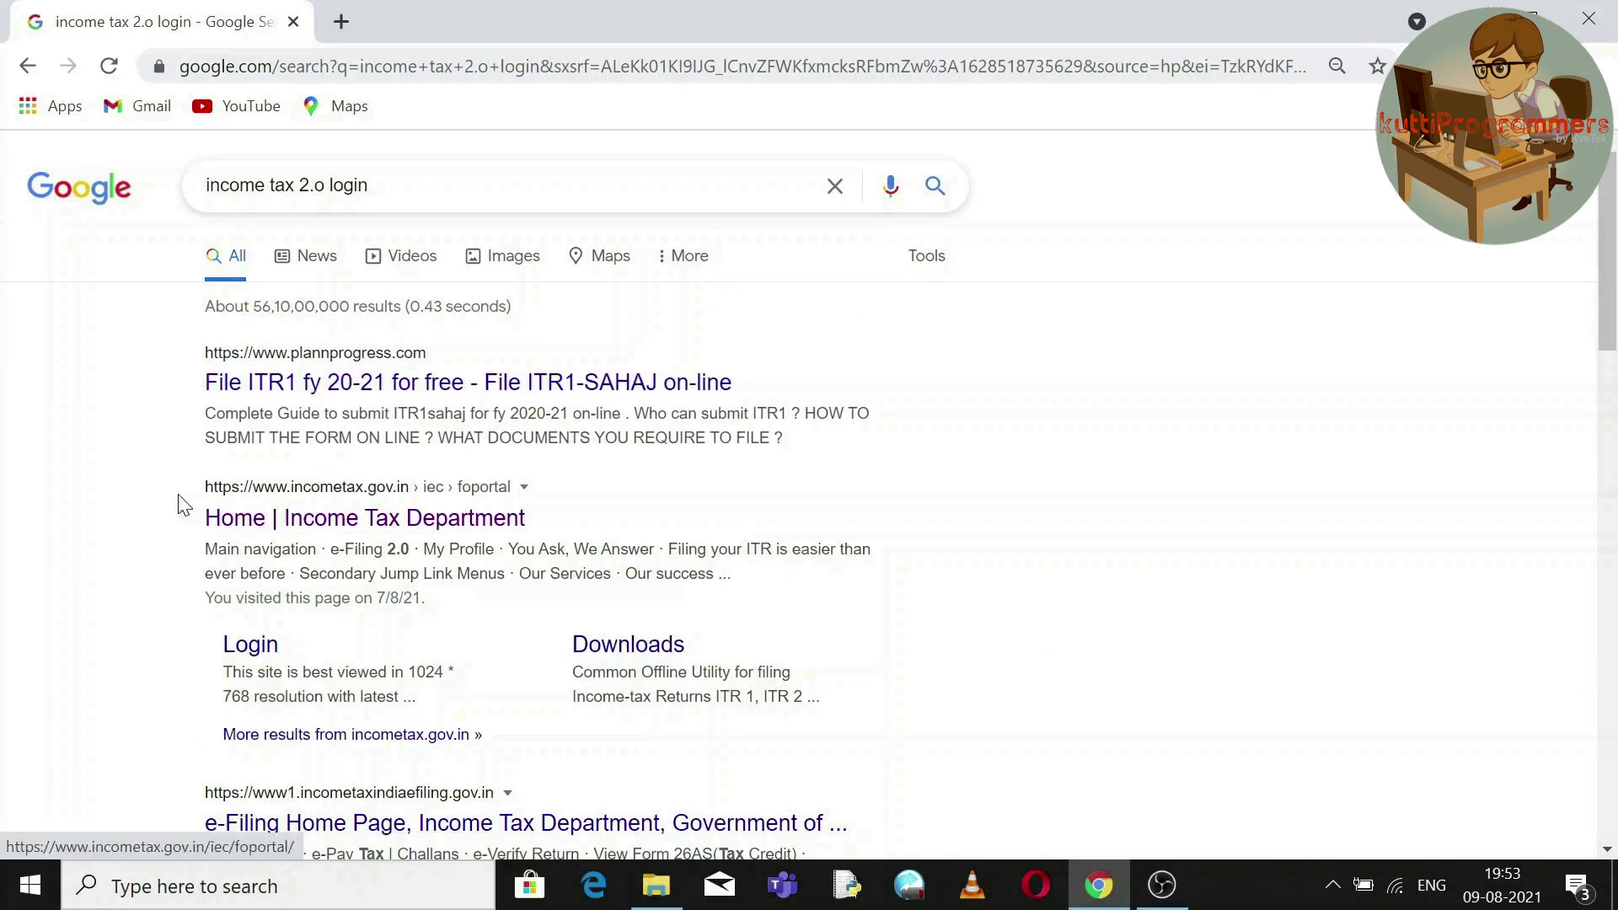
{"action": "left_click_drag", "start_coordinate": [201, 490], "coordinate": [495, 487]}
{"action": "left_click", "coordinate": [452, 80]}
{"action": "left_click", "coordinate": [451, 82]}
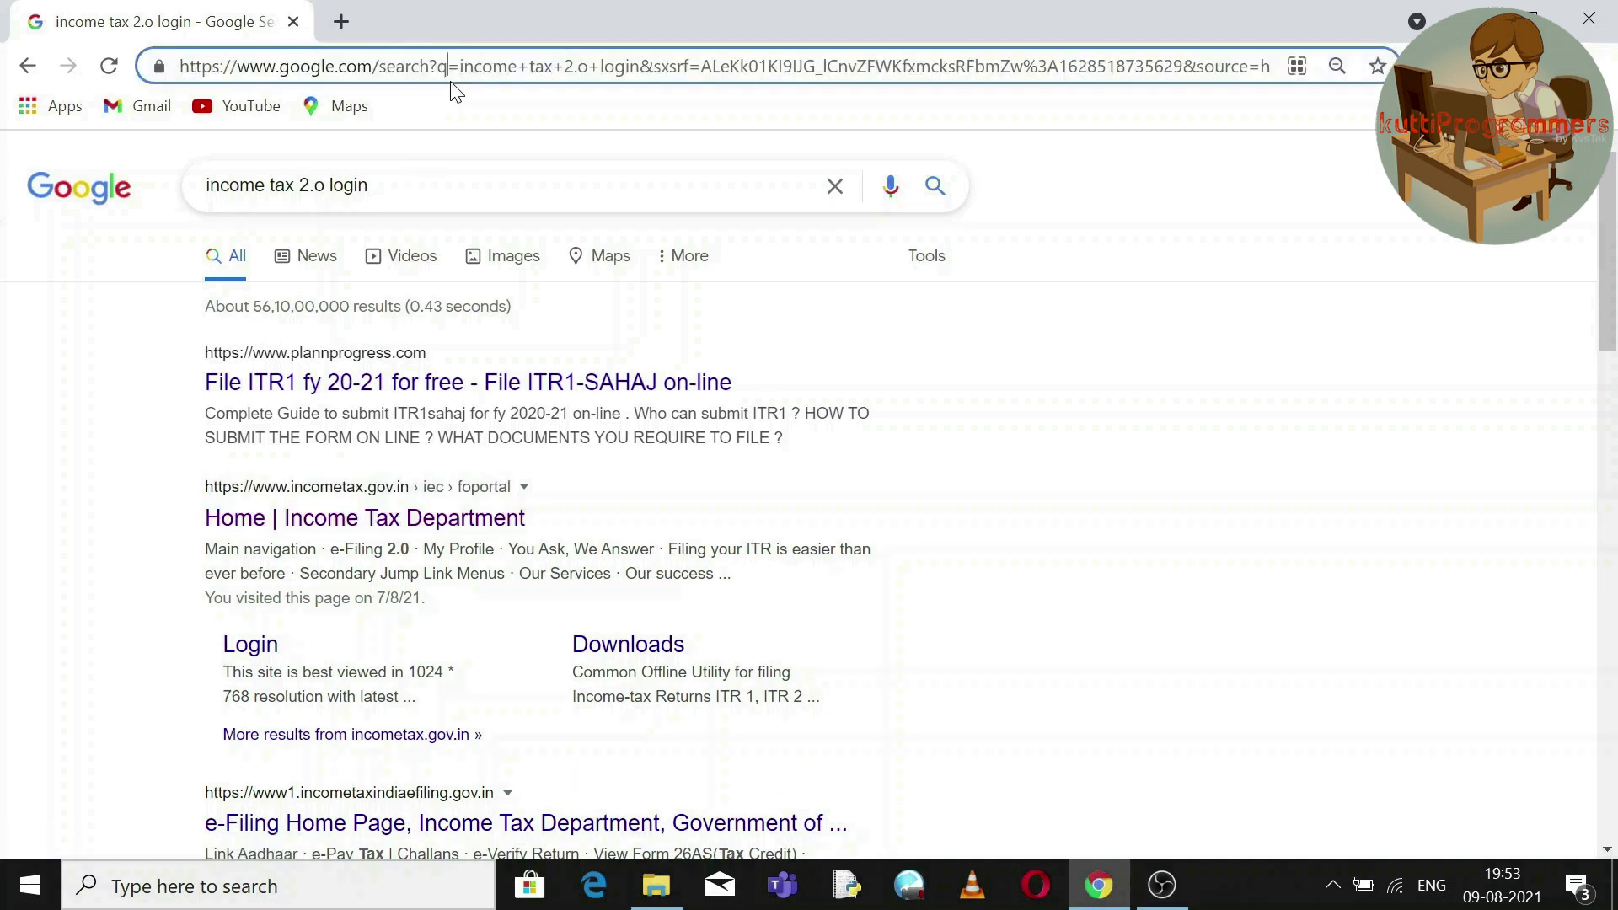
{"action": "key", "text": "ctrl+a"}
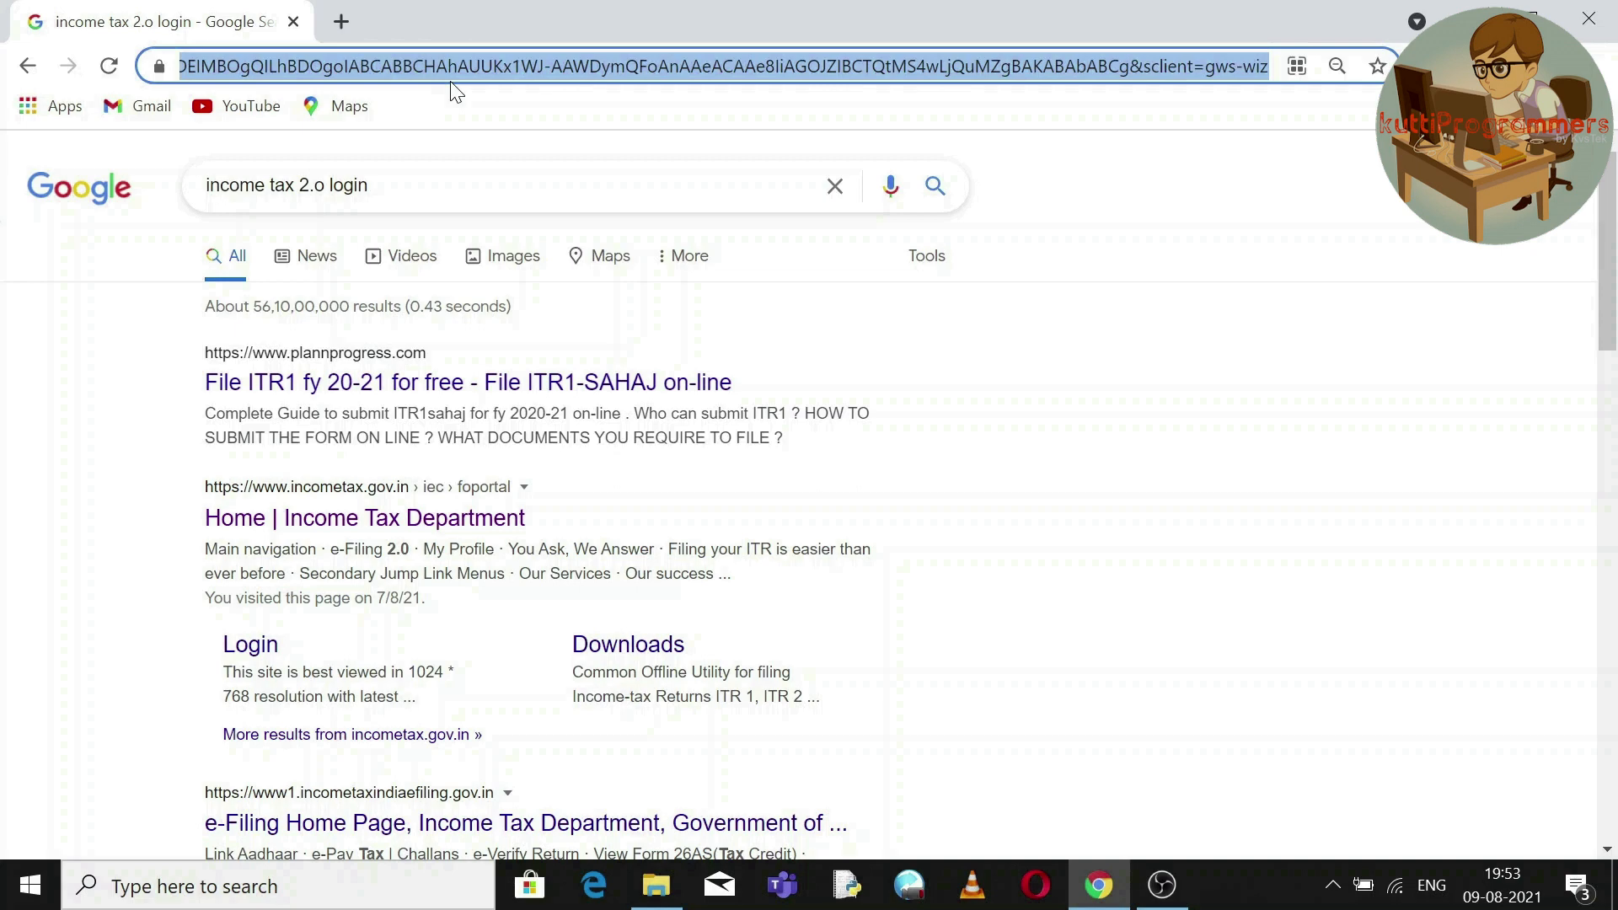
{"action": "type", "text": "www.incometax.gov.in"}
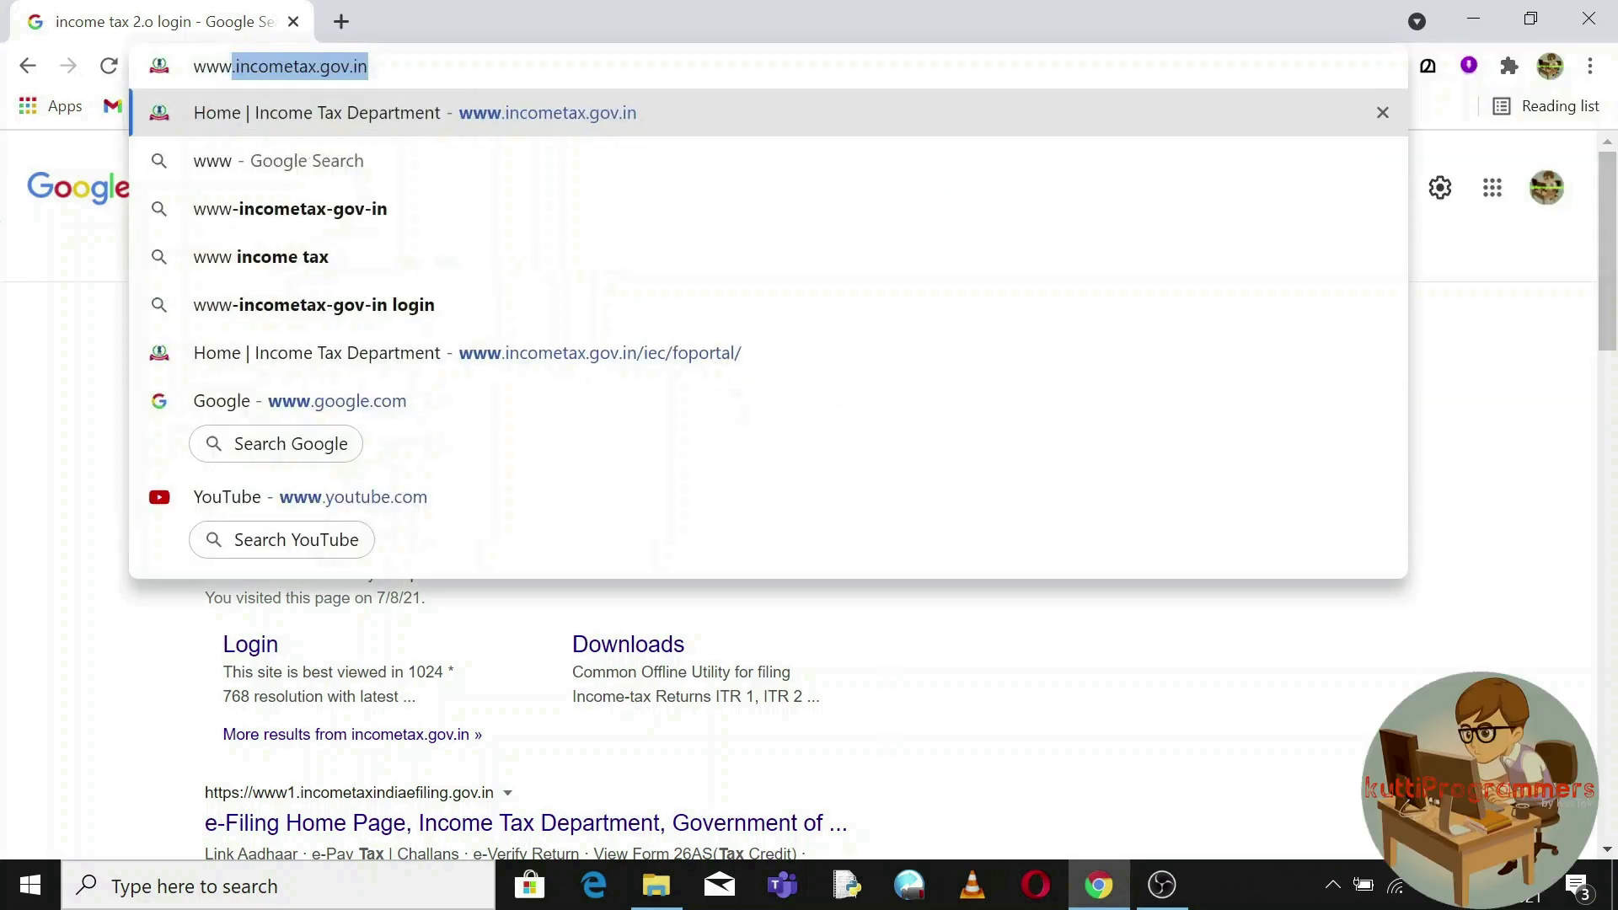
{"action": "key", "text": "Right"}
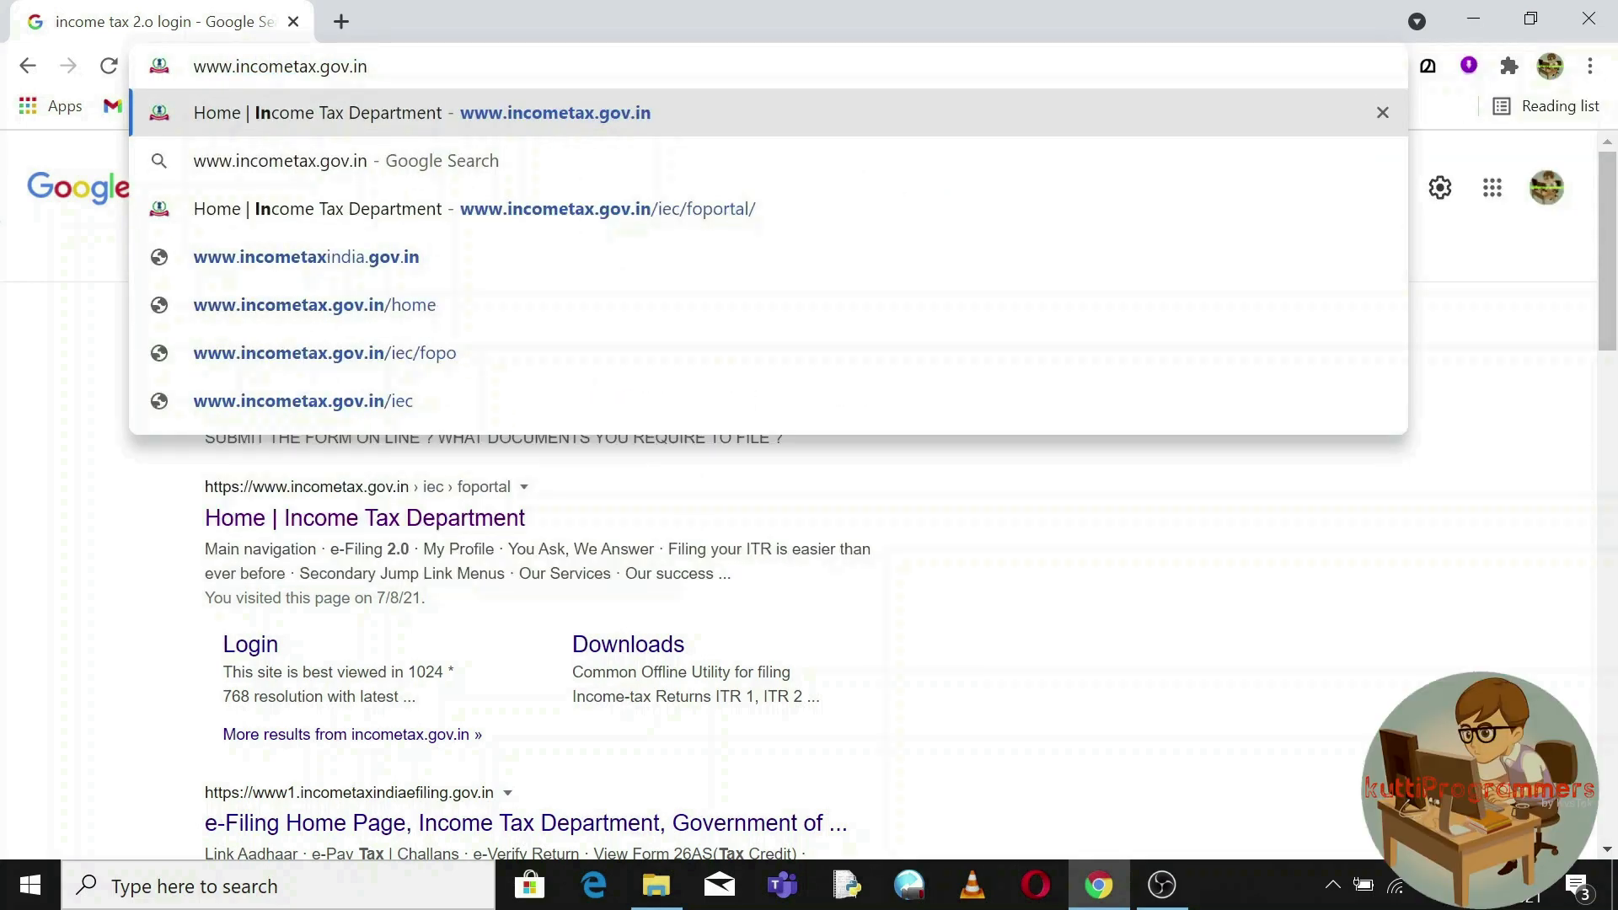
{"action": "key", "text": "Return"}
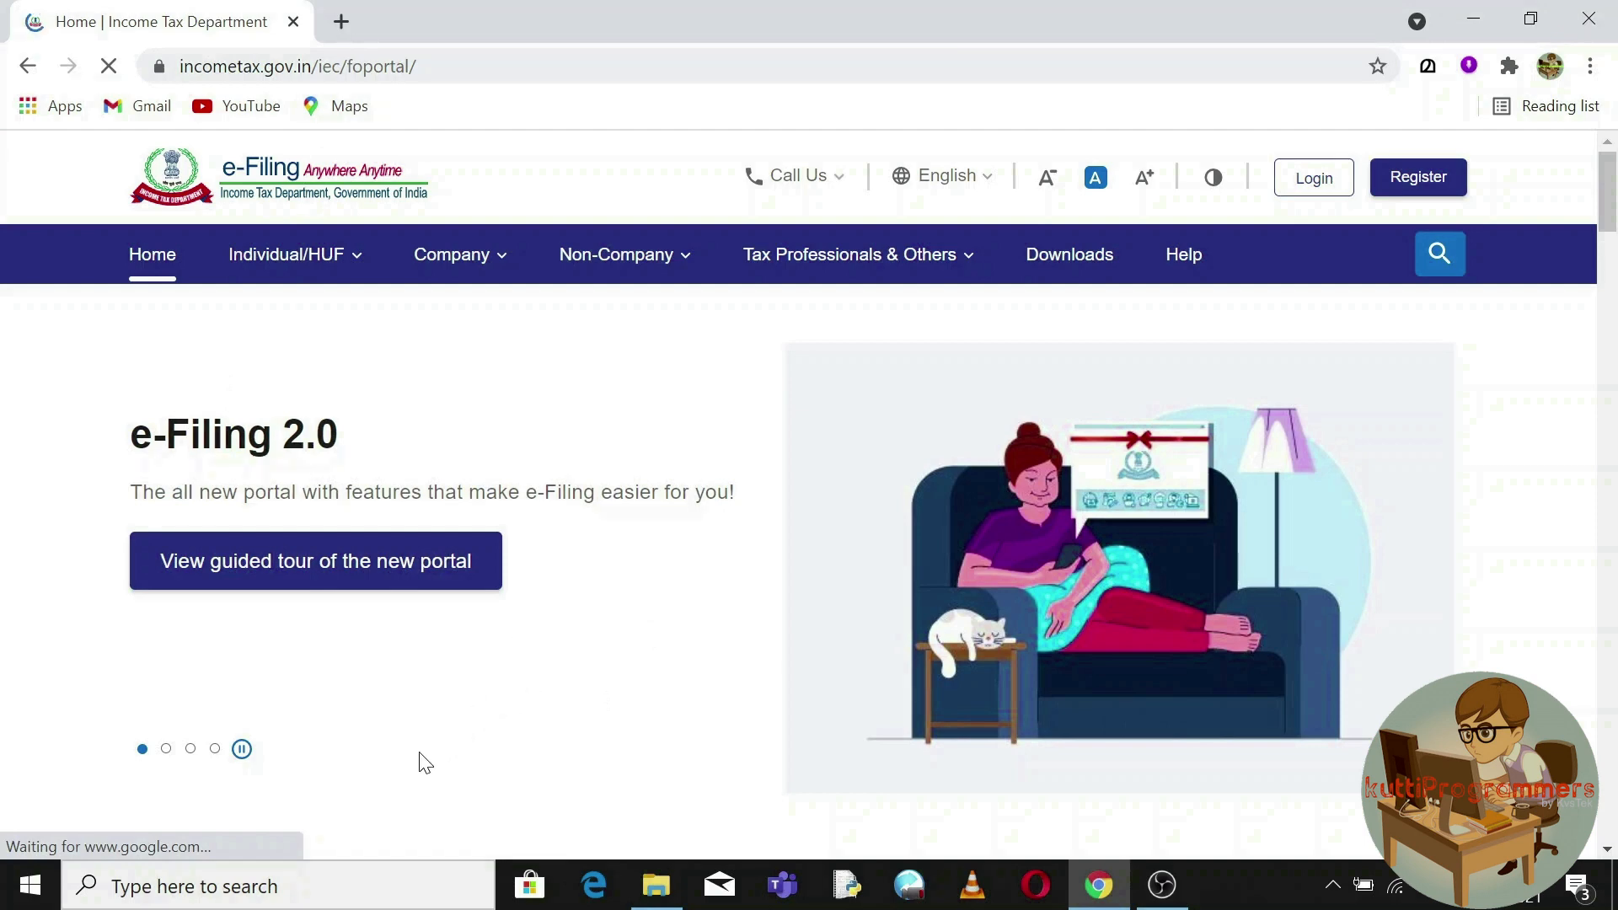
Flip through the home page banner slides and open the portal's Login page.
{"action": "left_click", "coordinate": [171, 750]}
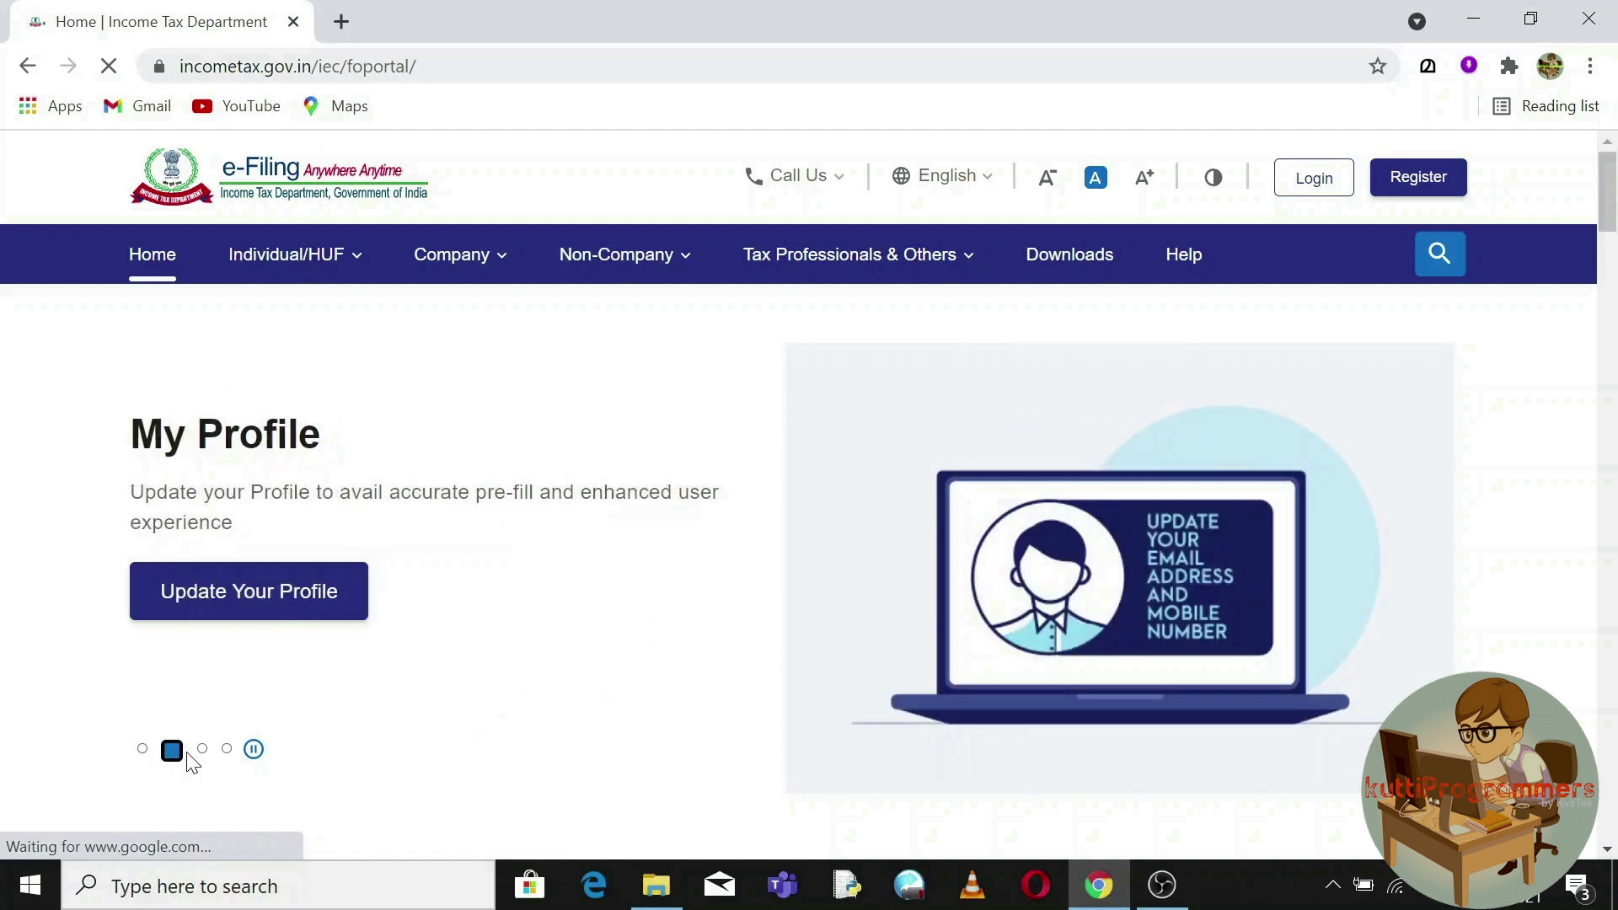
{"action": "left_click", "coordinate": [141, 750]}
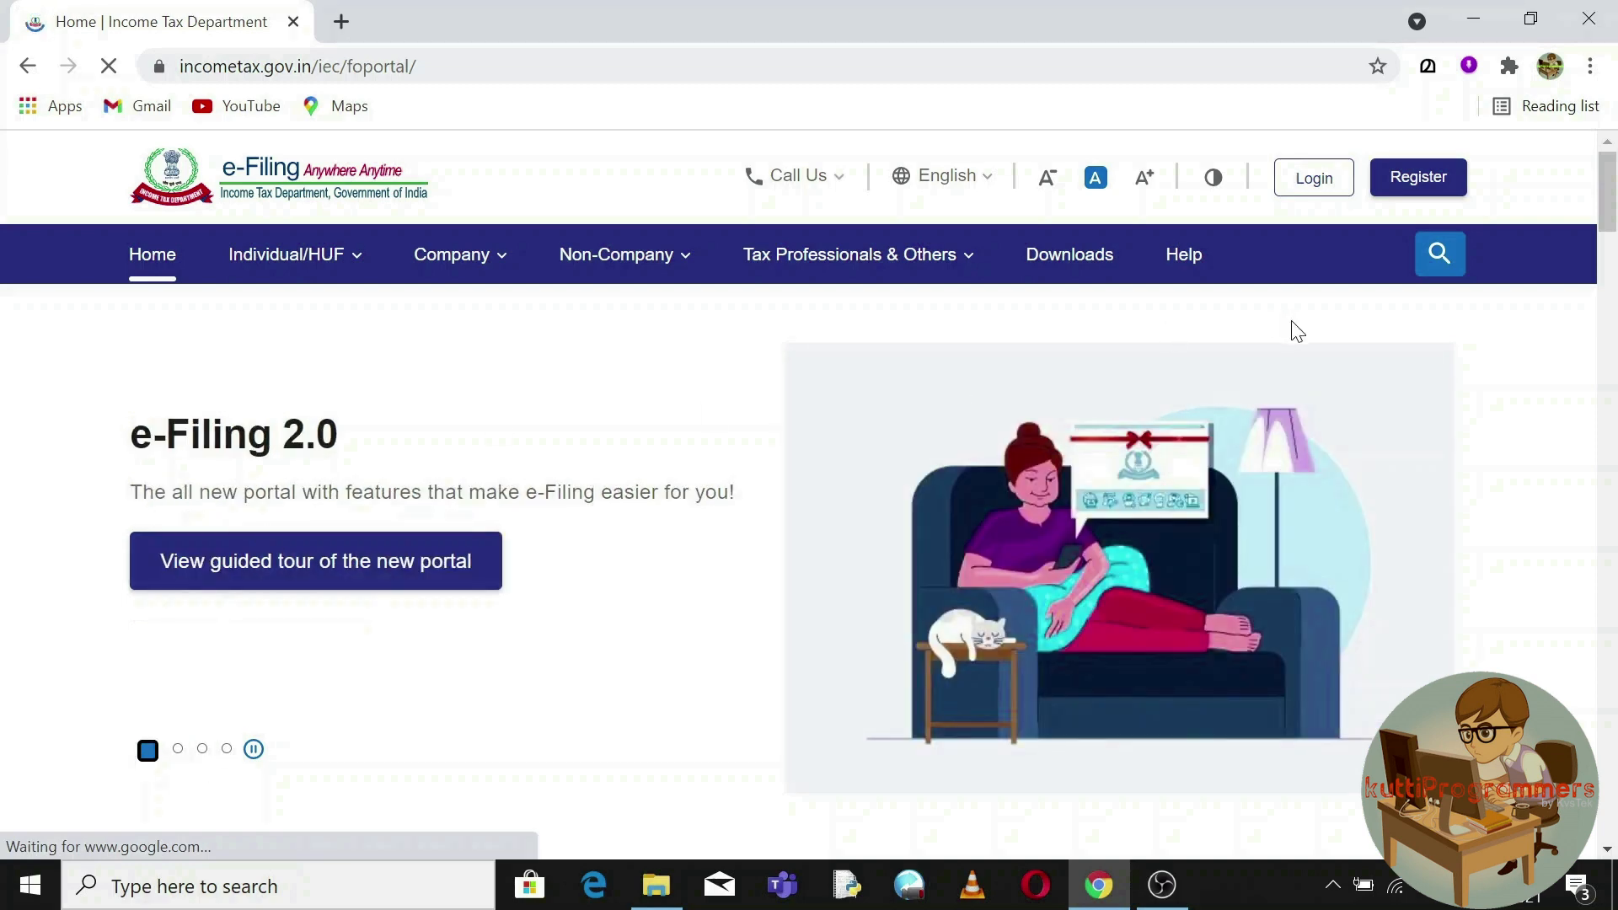
{"action": "left_click", "coordinate": [1316, 196]}
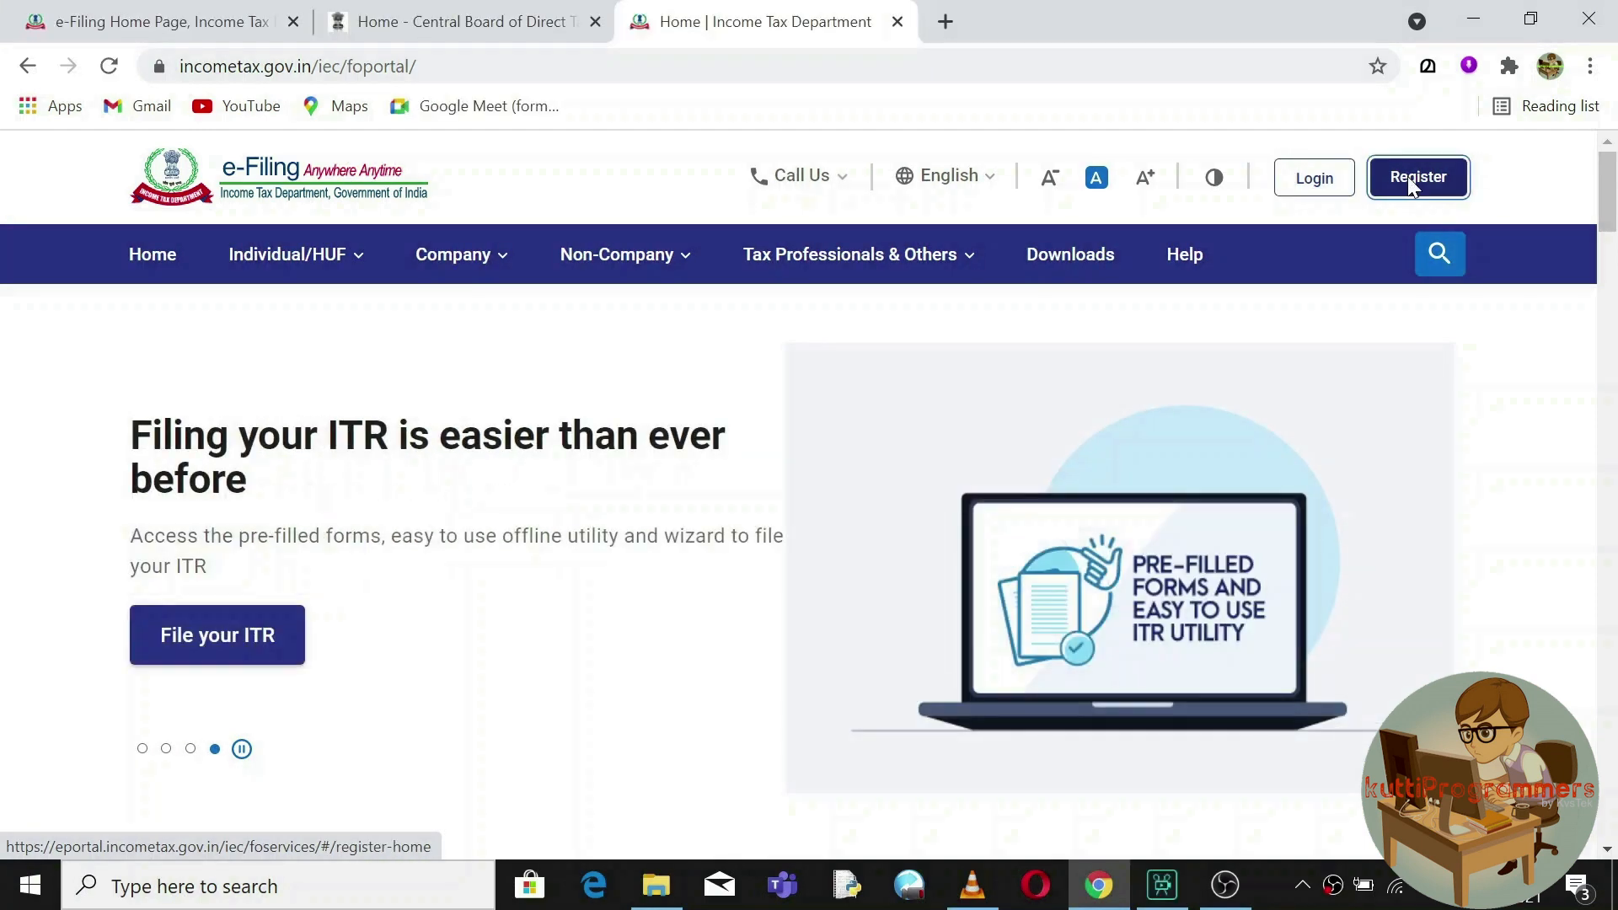
Enter the taxpayer's PAN as the user ID and continue to the password step.
{"action": "left_click", "coordinate": [1412, 183]}
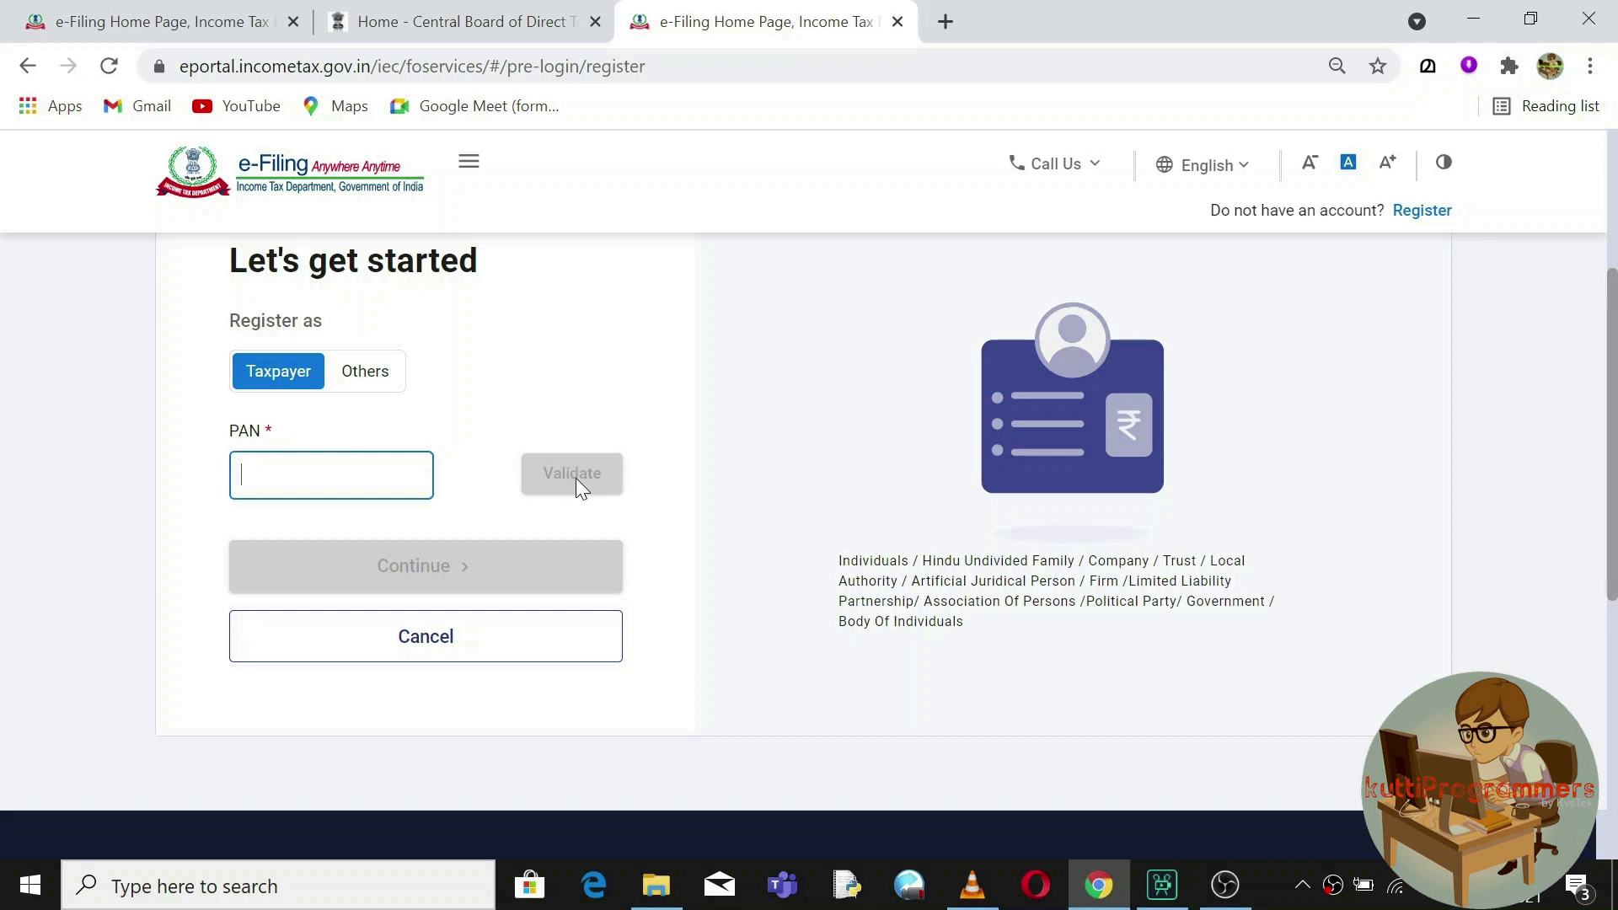
{"action": "mouse_move", "coordinate": [379, 479]}
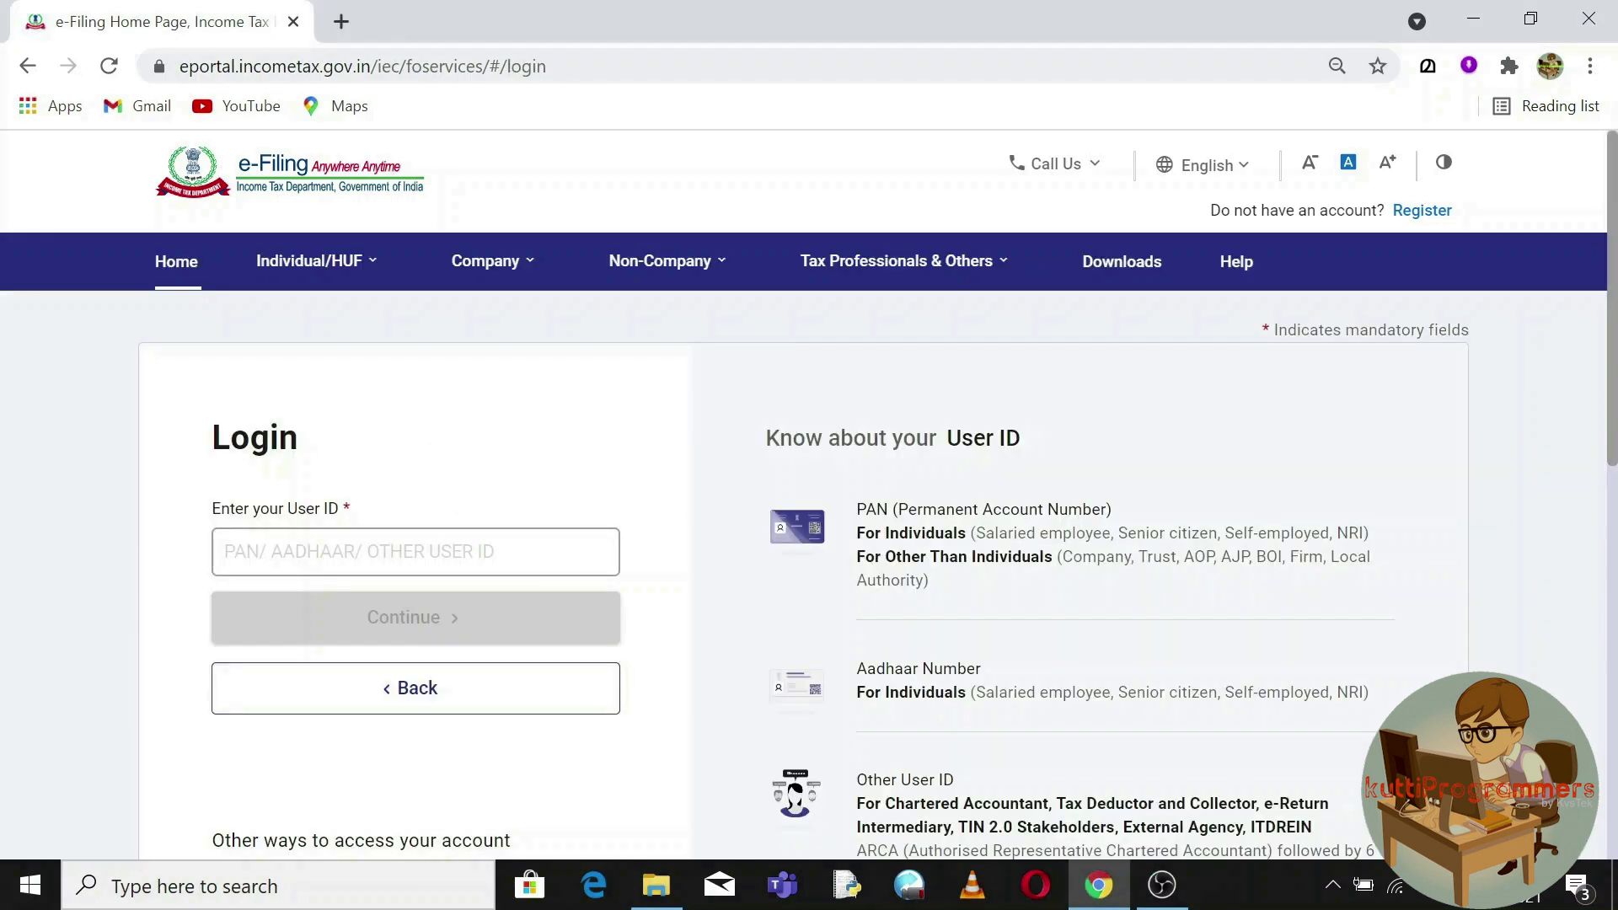
{"action": "left_click", "coordinate": [415, 552]}
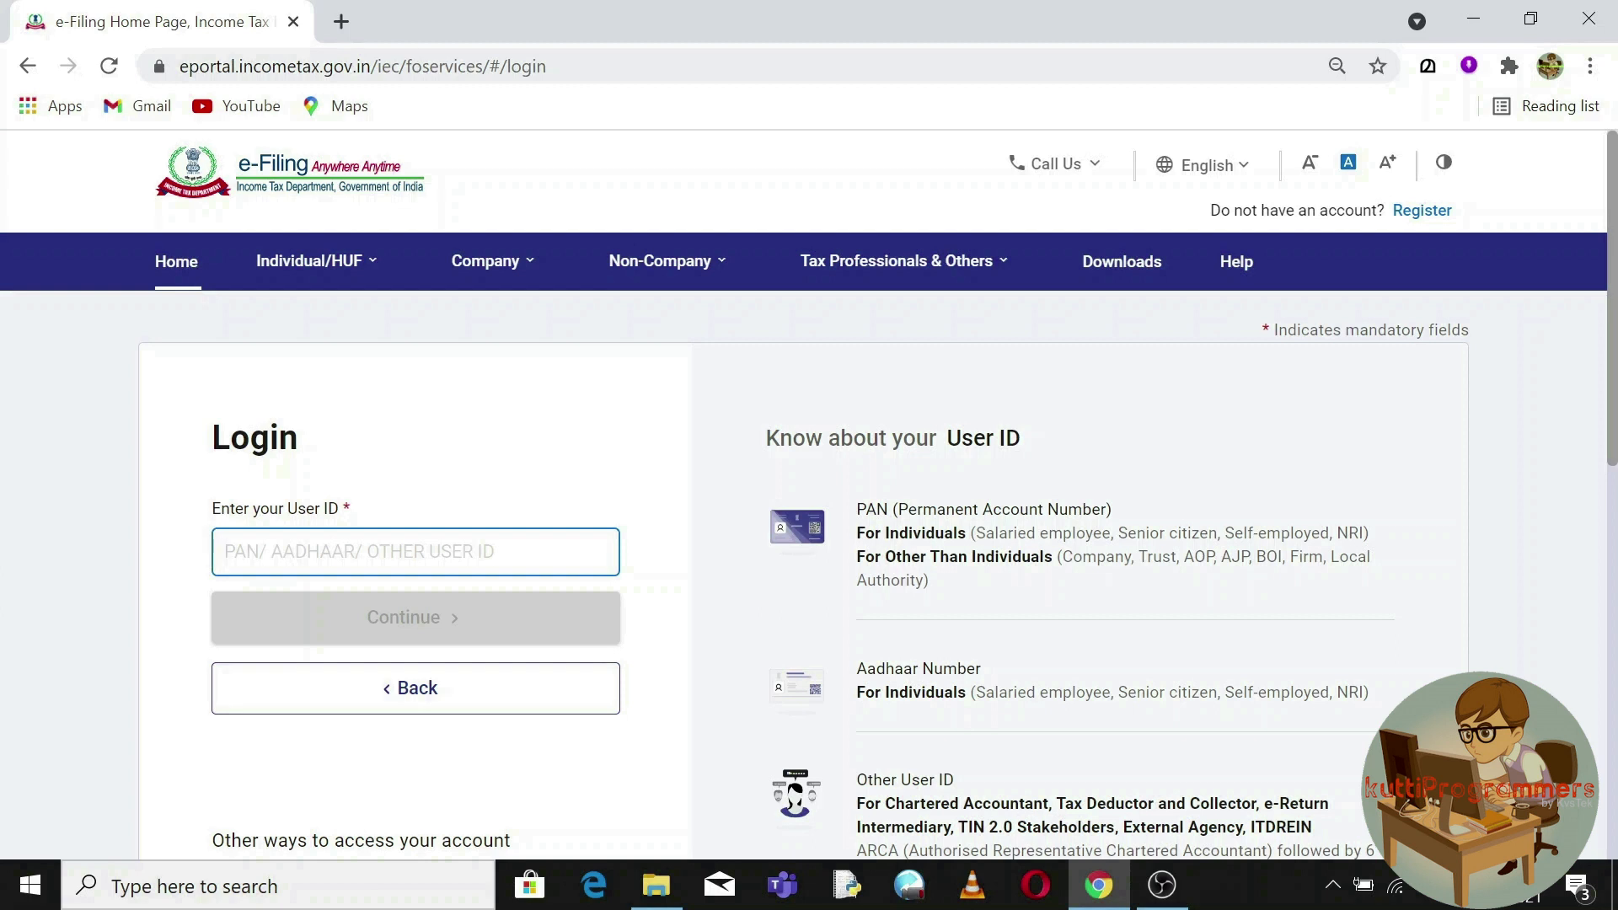
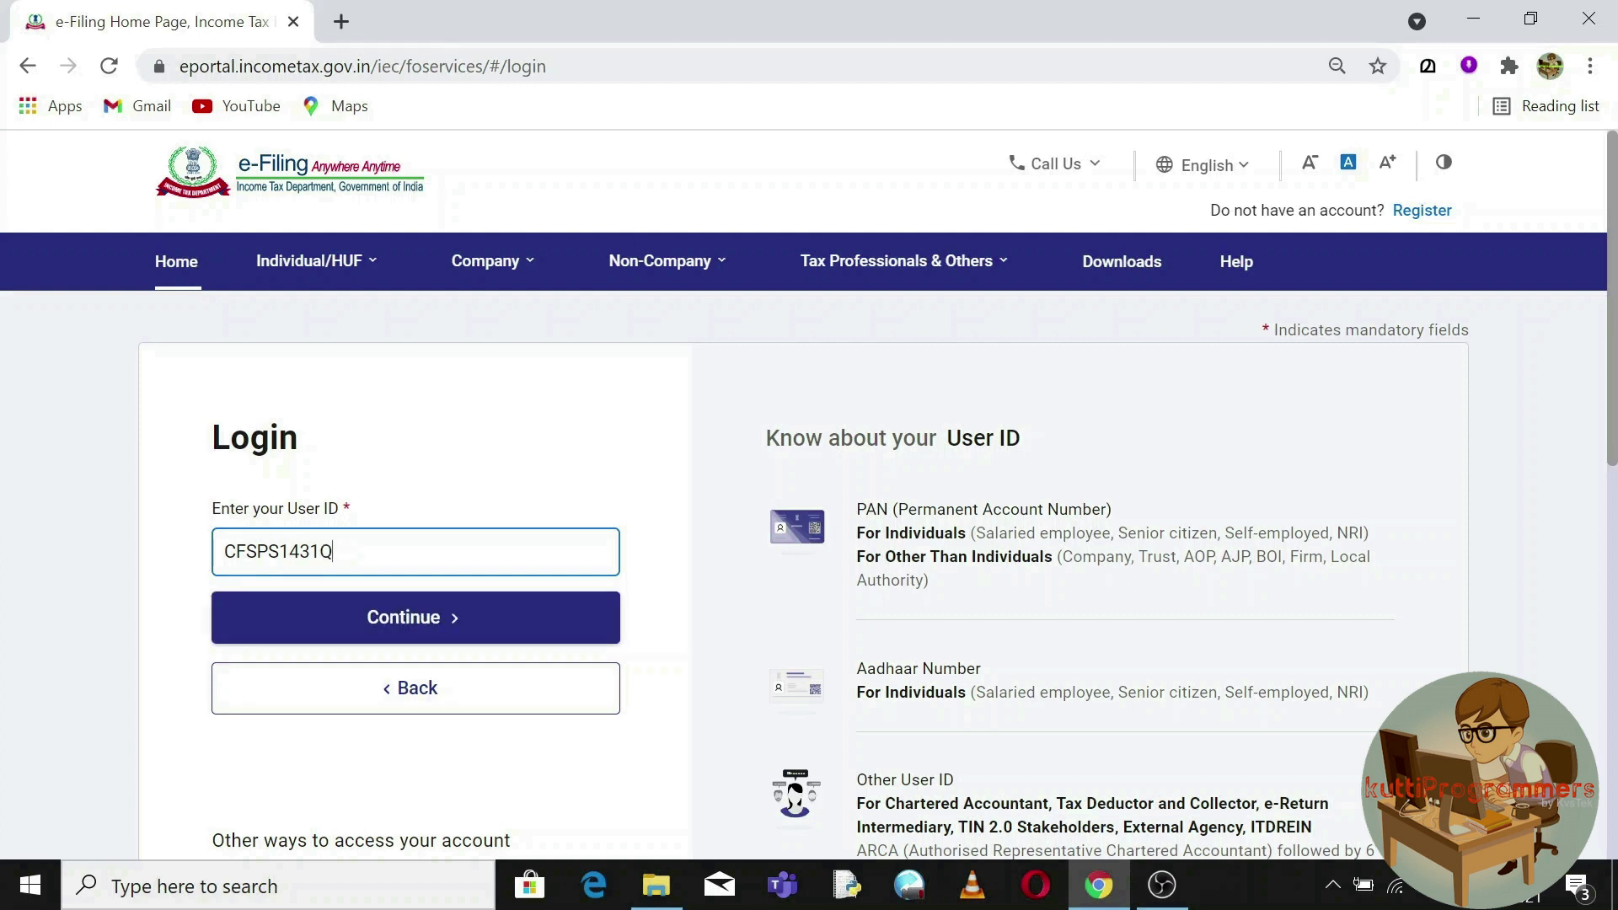
{"action": "left_click", "coordinate": [407, 618]}
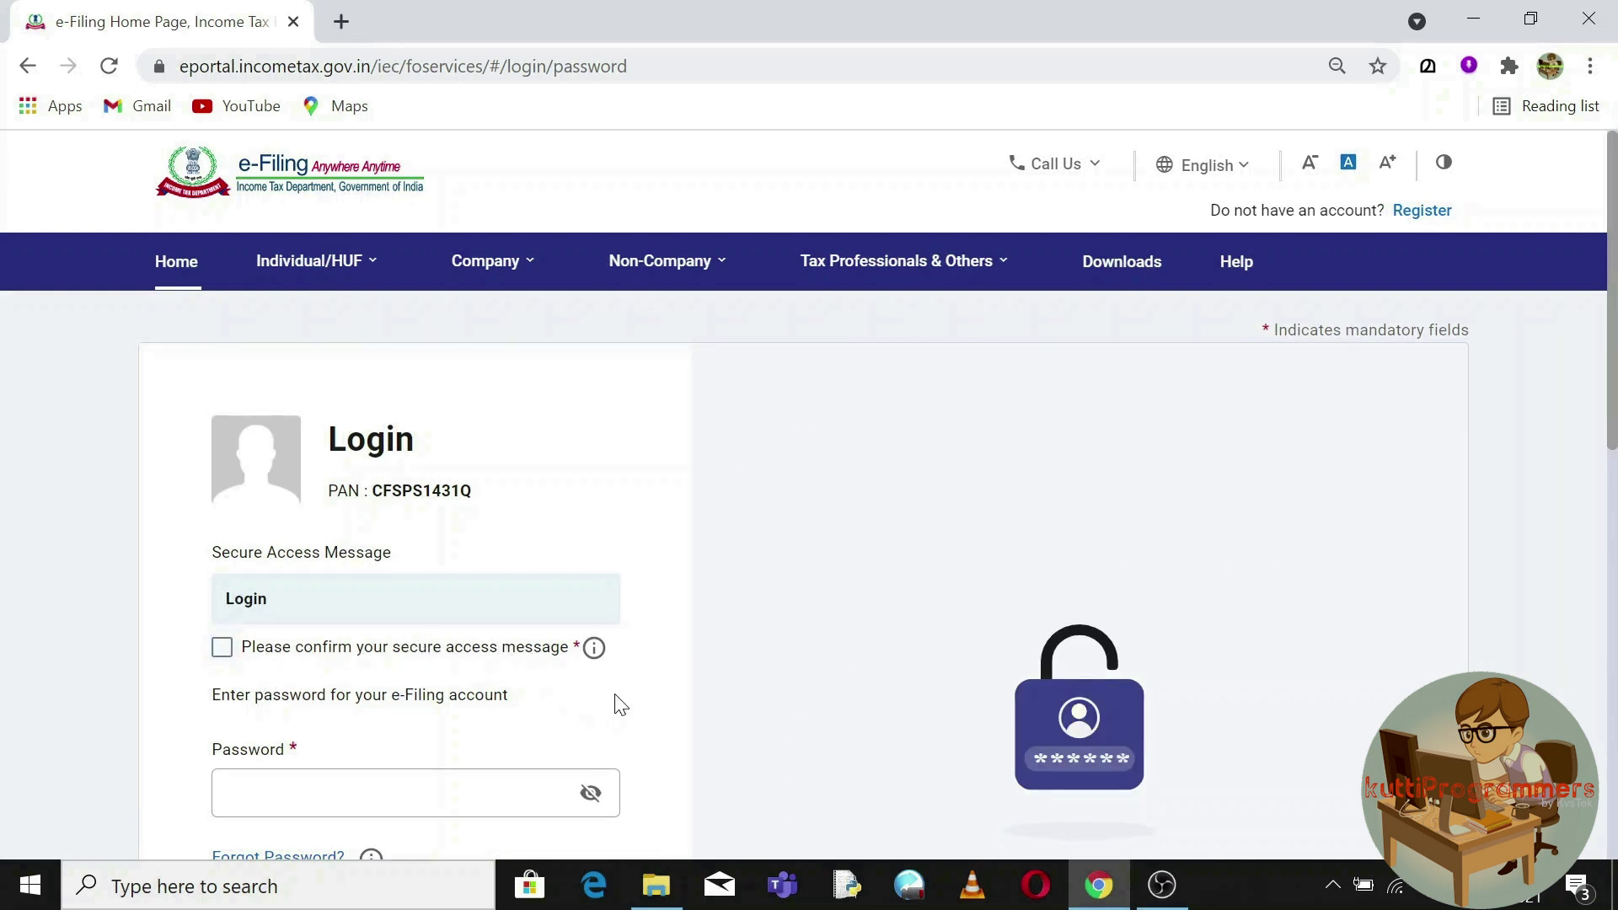
Tick the secure access message checkbox, enter the account password and sign in.
{"action": "mouse_move", "coordinate": [591, 650]}
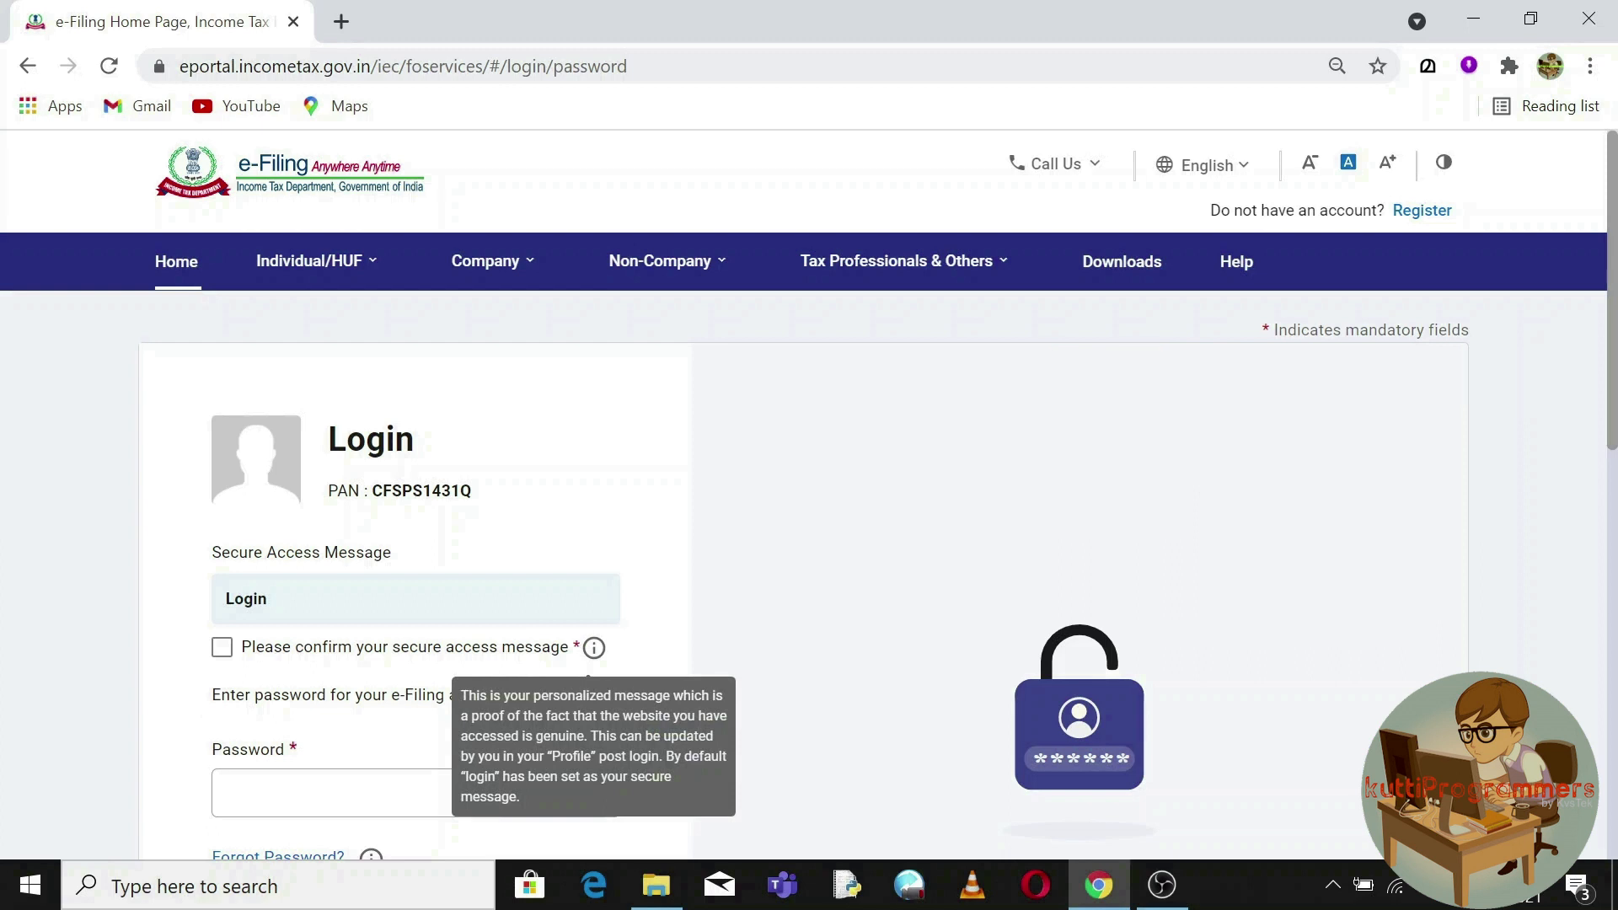
{"action": "left_click", "coordinate": [222, 648]}
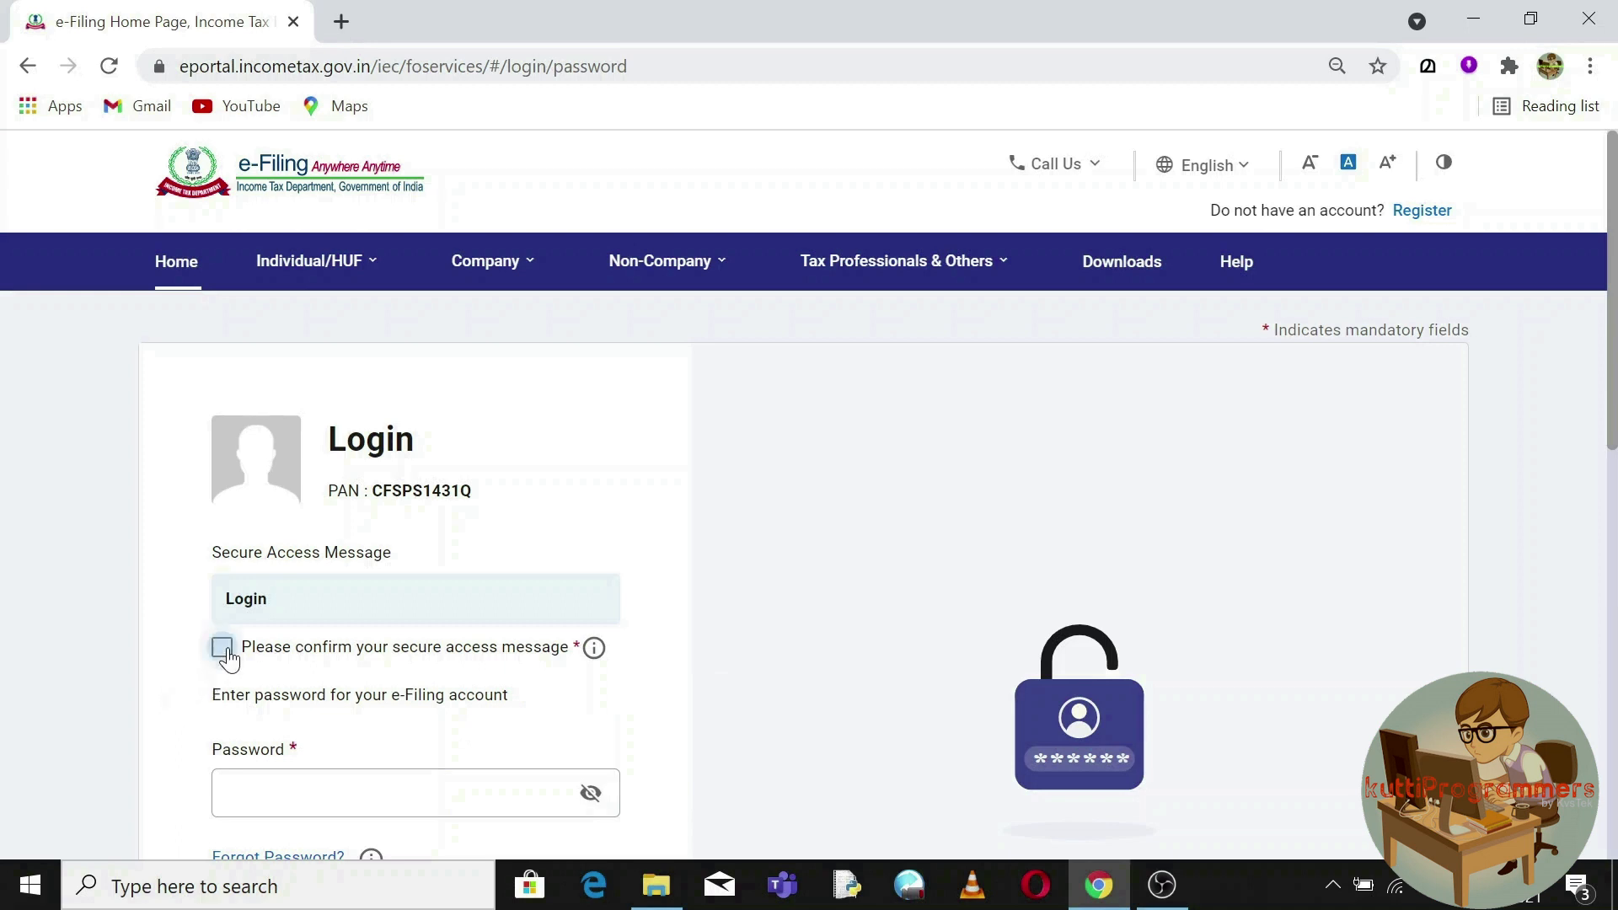
{"action": "left_click", "coordinate": [370, 797]}
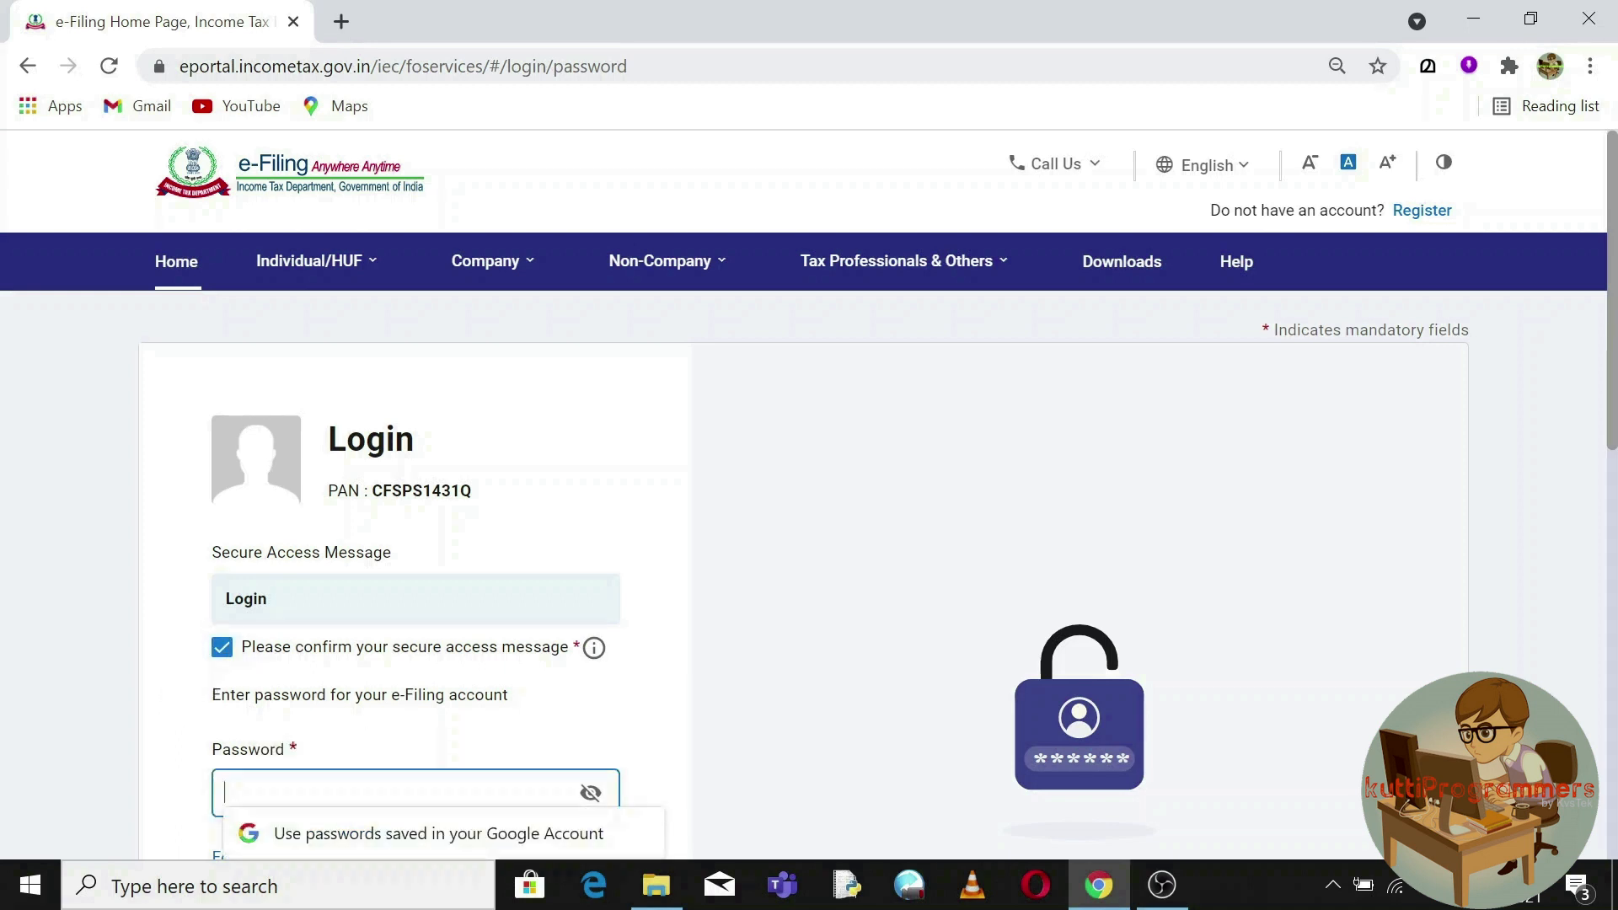
{"action": "type", "text": "•••••••••"}
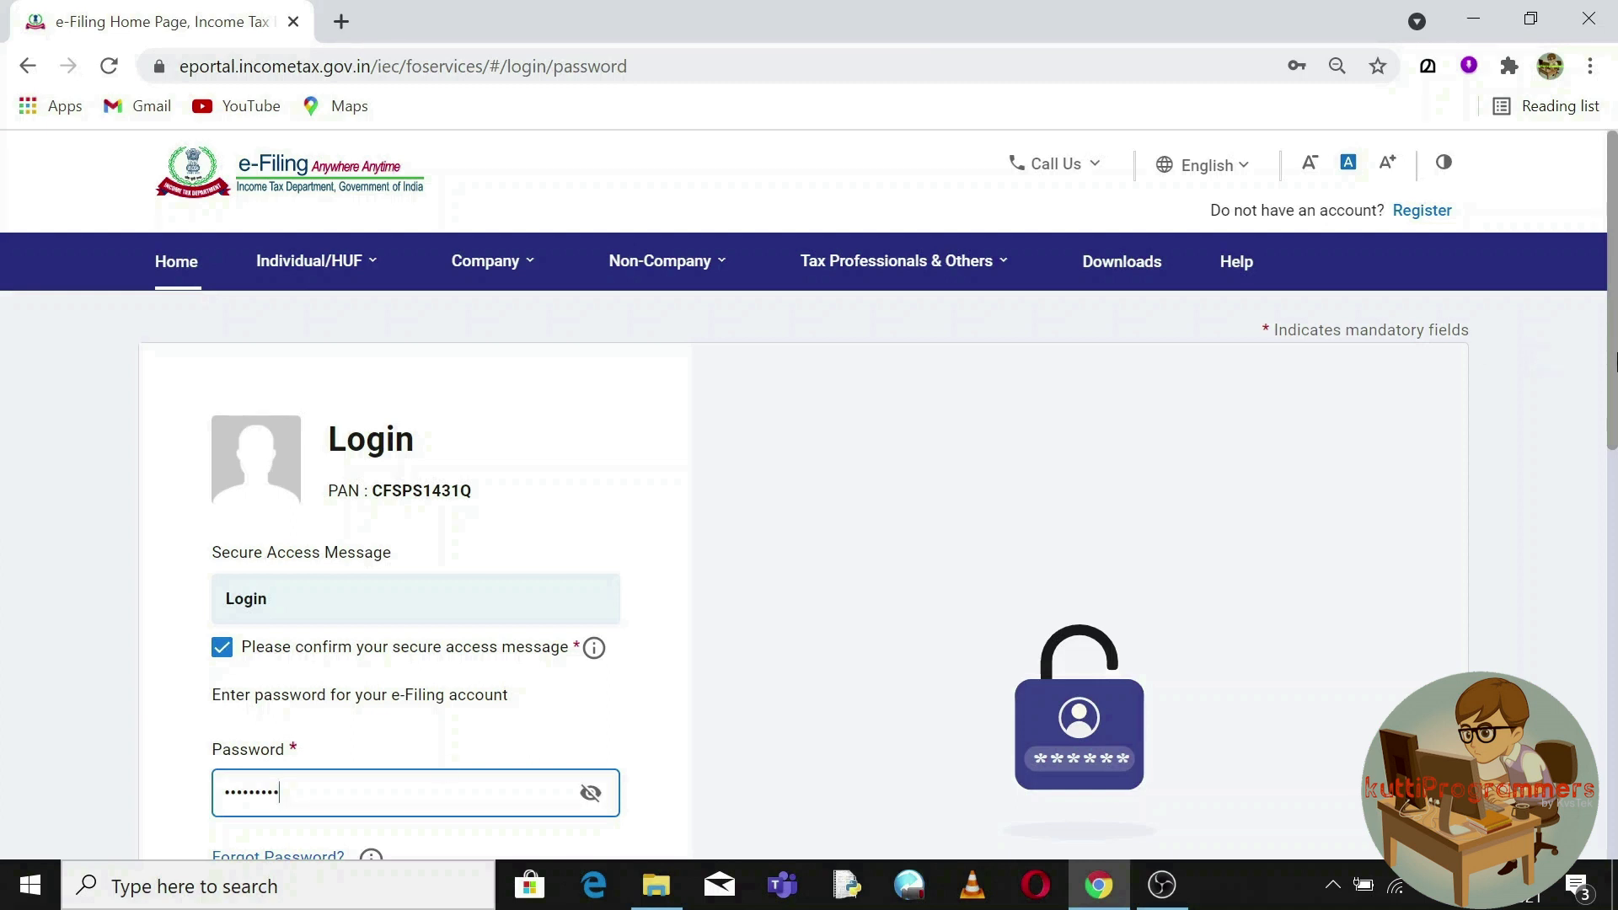
{"action": "scroll", "coordinate": [1613, 445], "scroll_direction": "down", "scroll_amount": 2}
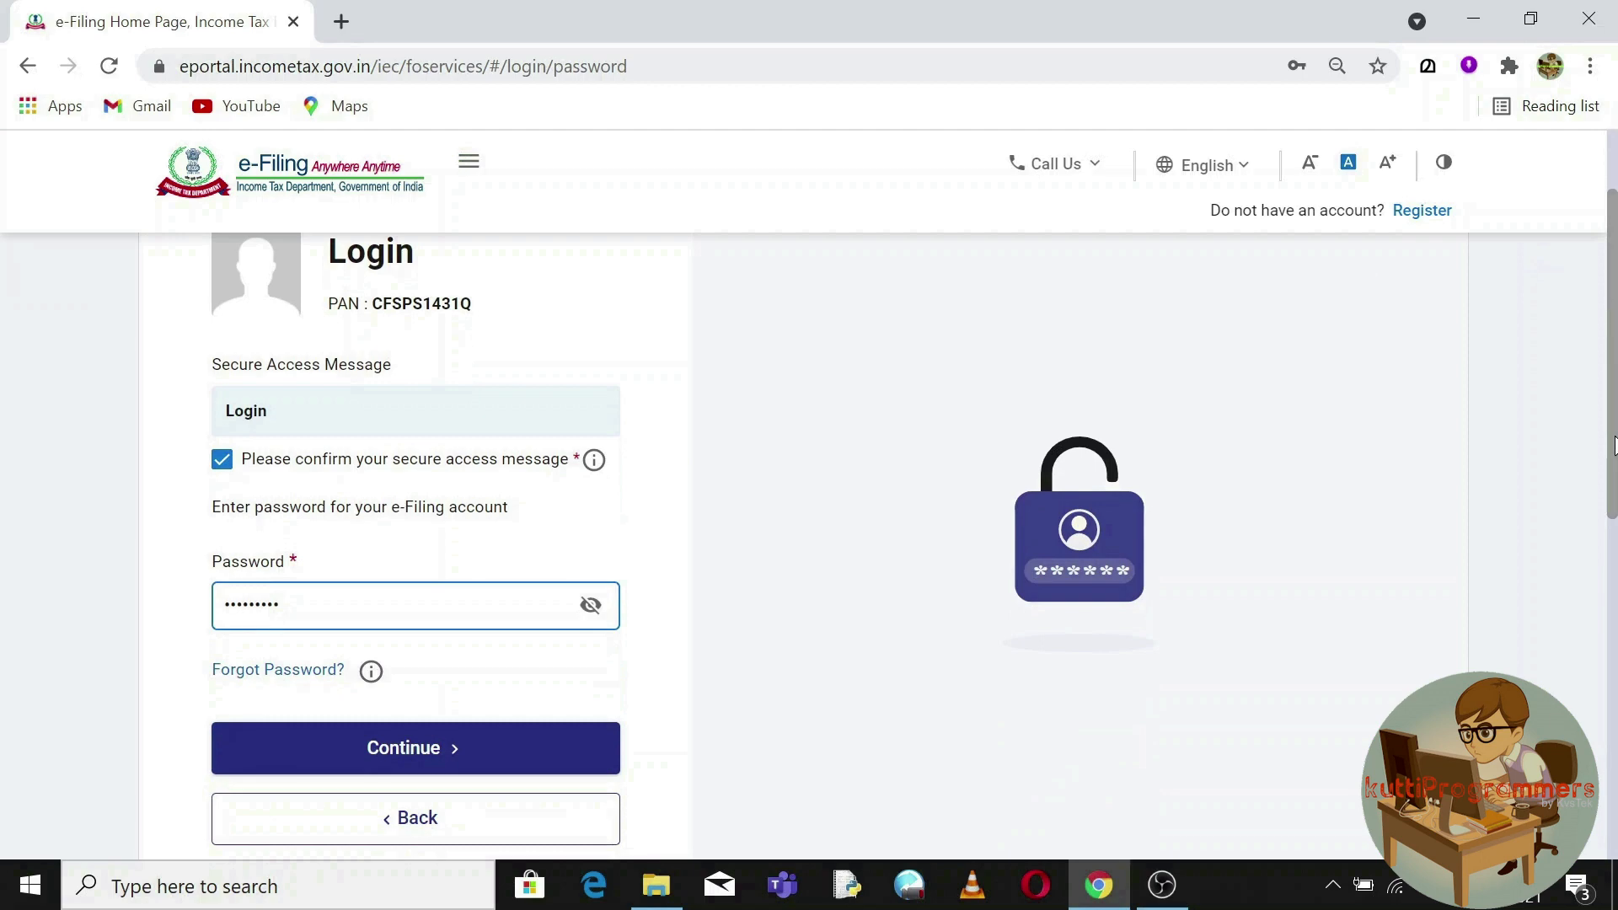
{"action": "left_click", "coordinate": [408, 765]}
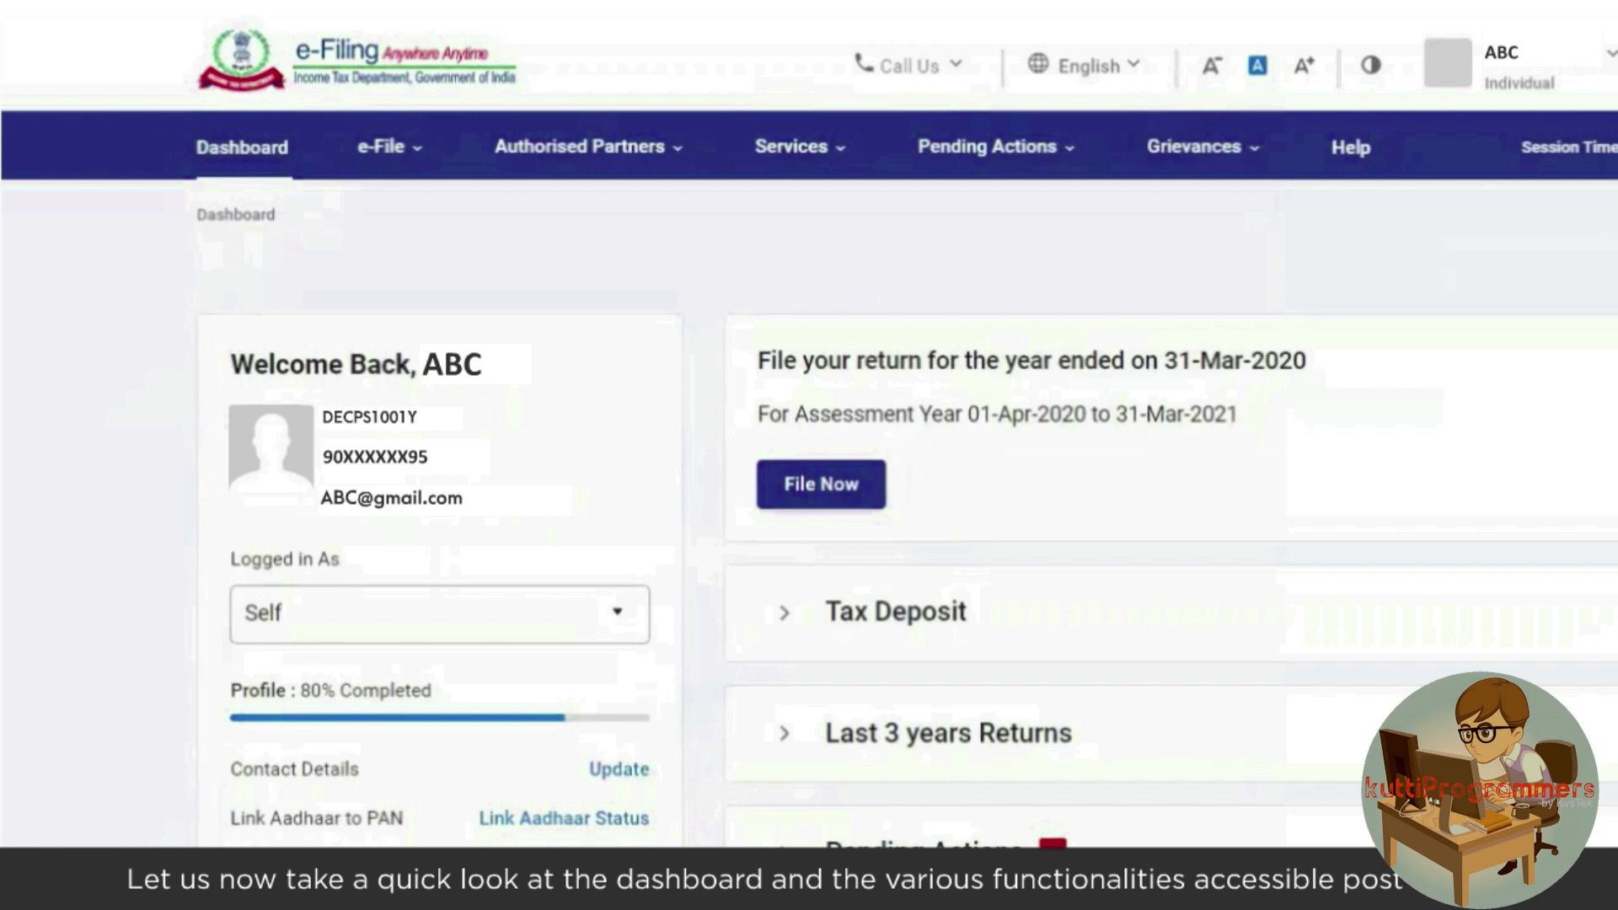
{"action": "left_click", "coordinate": [1566, 87]}
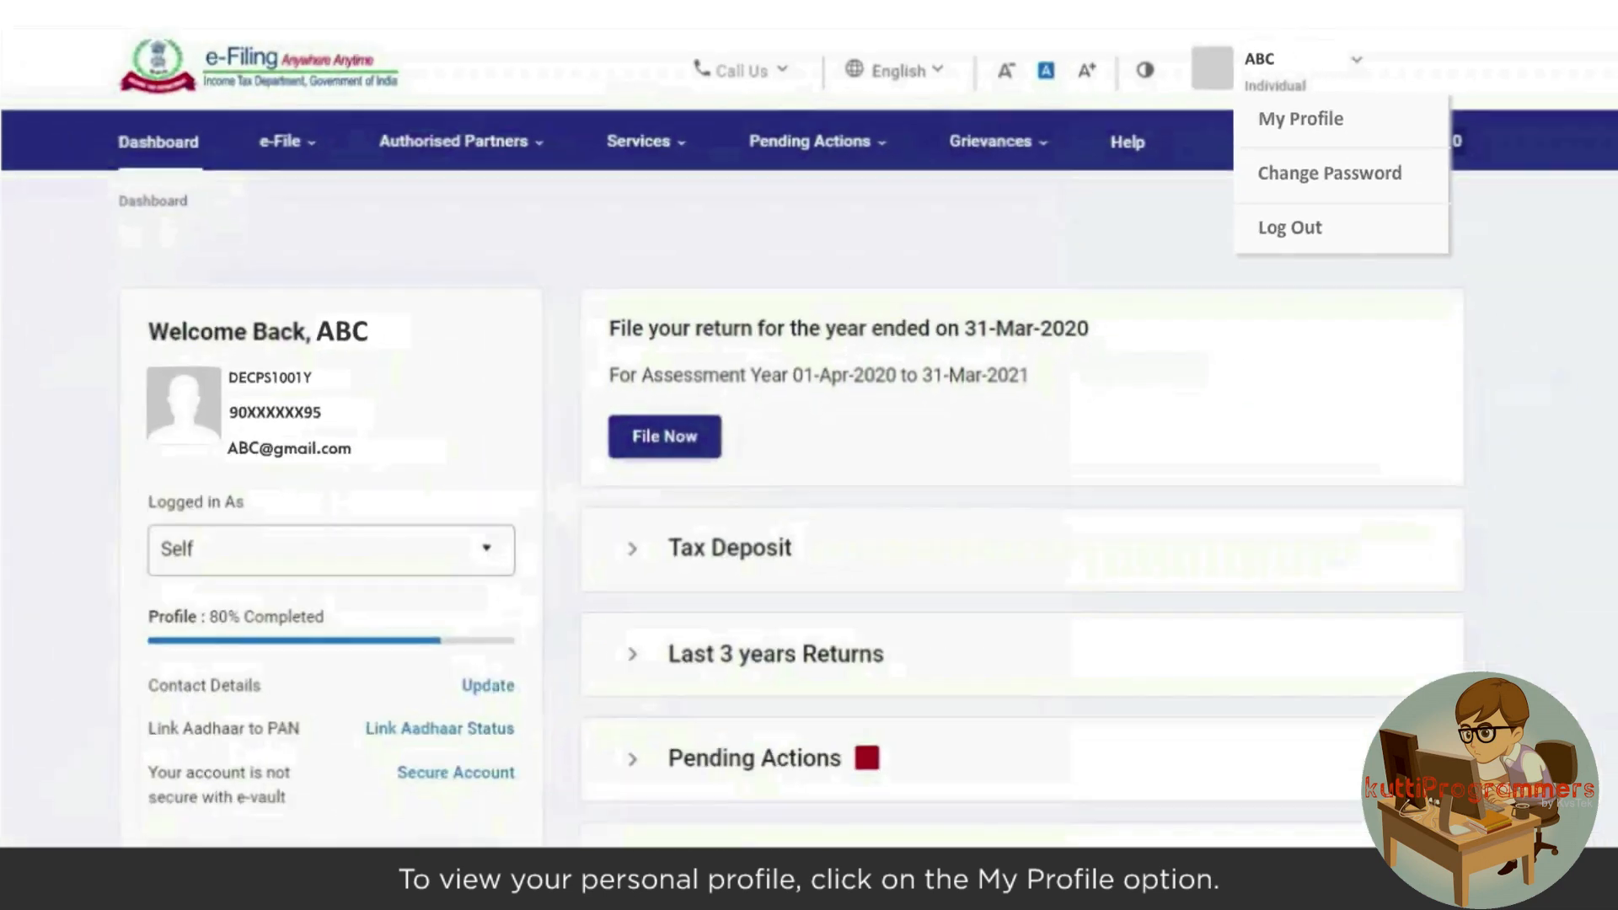
{"action": "left_click", "coordinate": [1394, 165]}
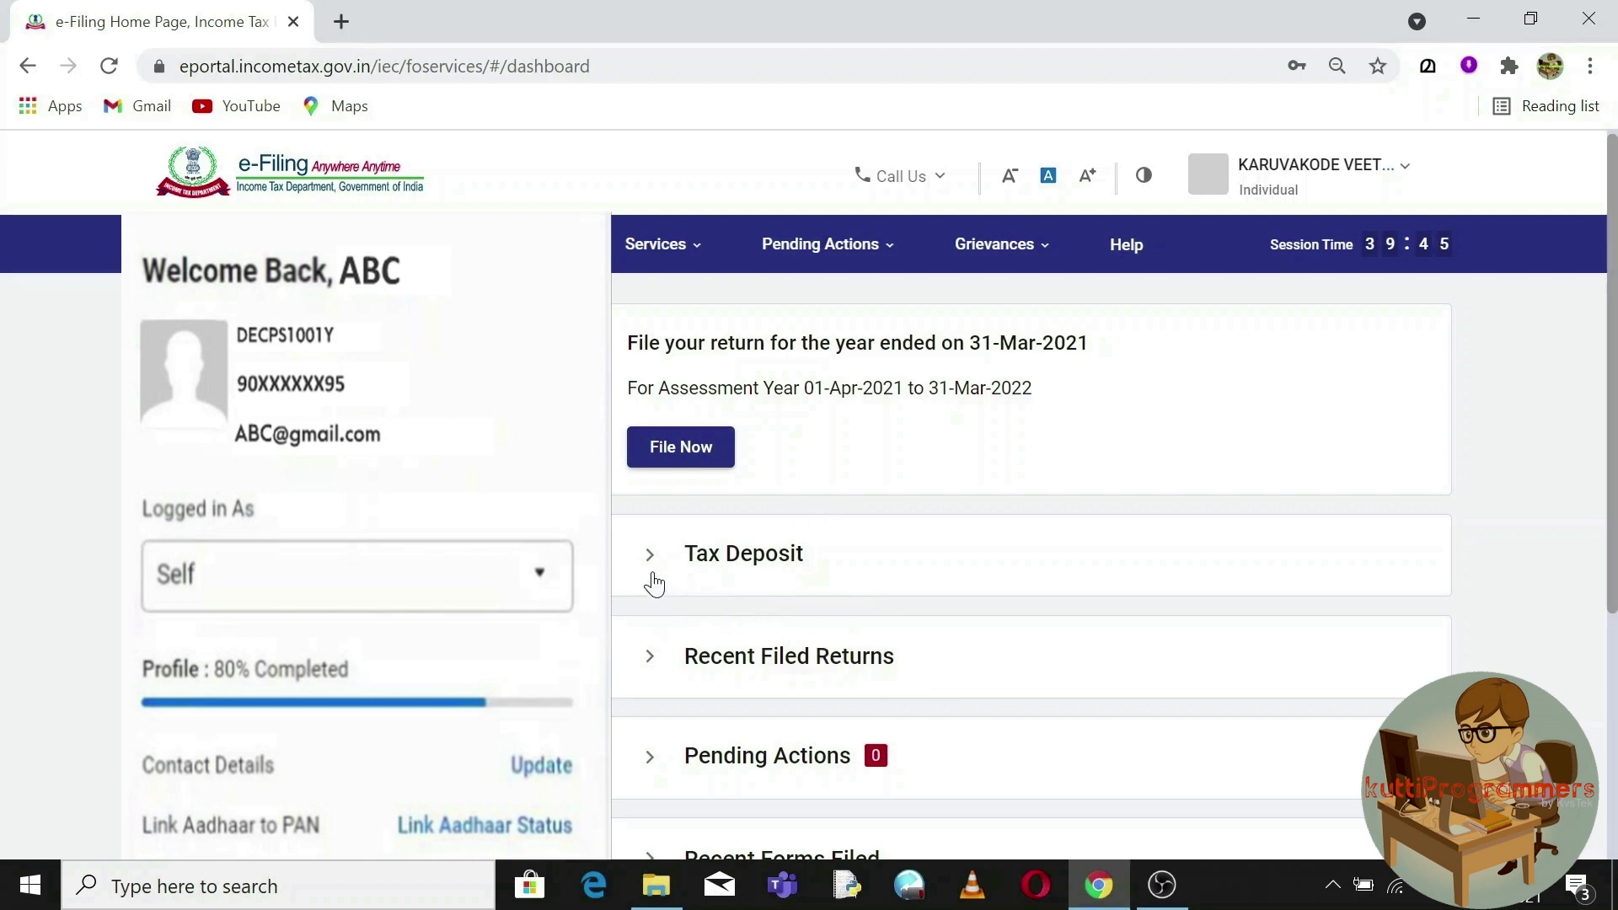
Review the AY 2021-22 filing notice and the Tax Deposit and Recent Filed Returns charts.
{"action": "left_click_drag", "start_coordinate": [625, 335], "coordinate": [1071, 390]}
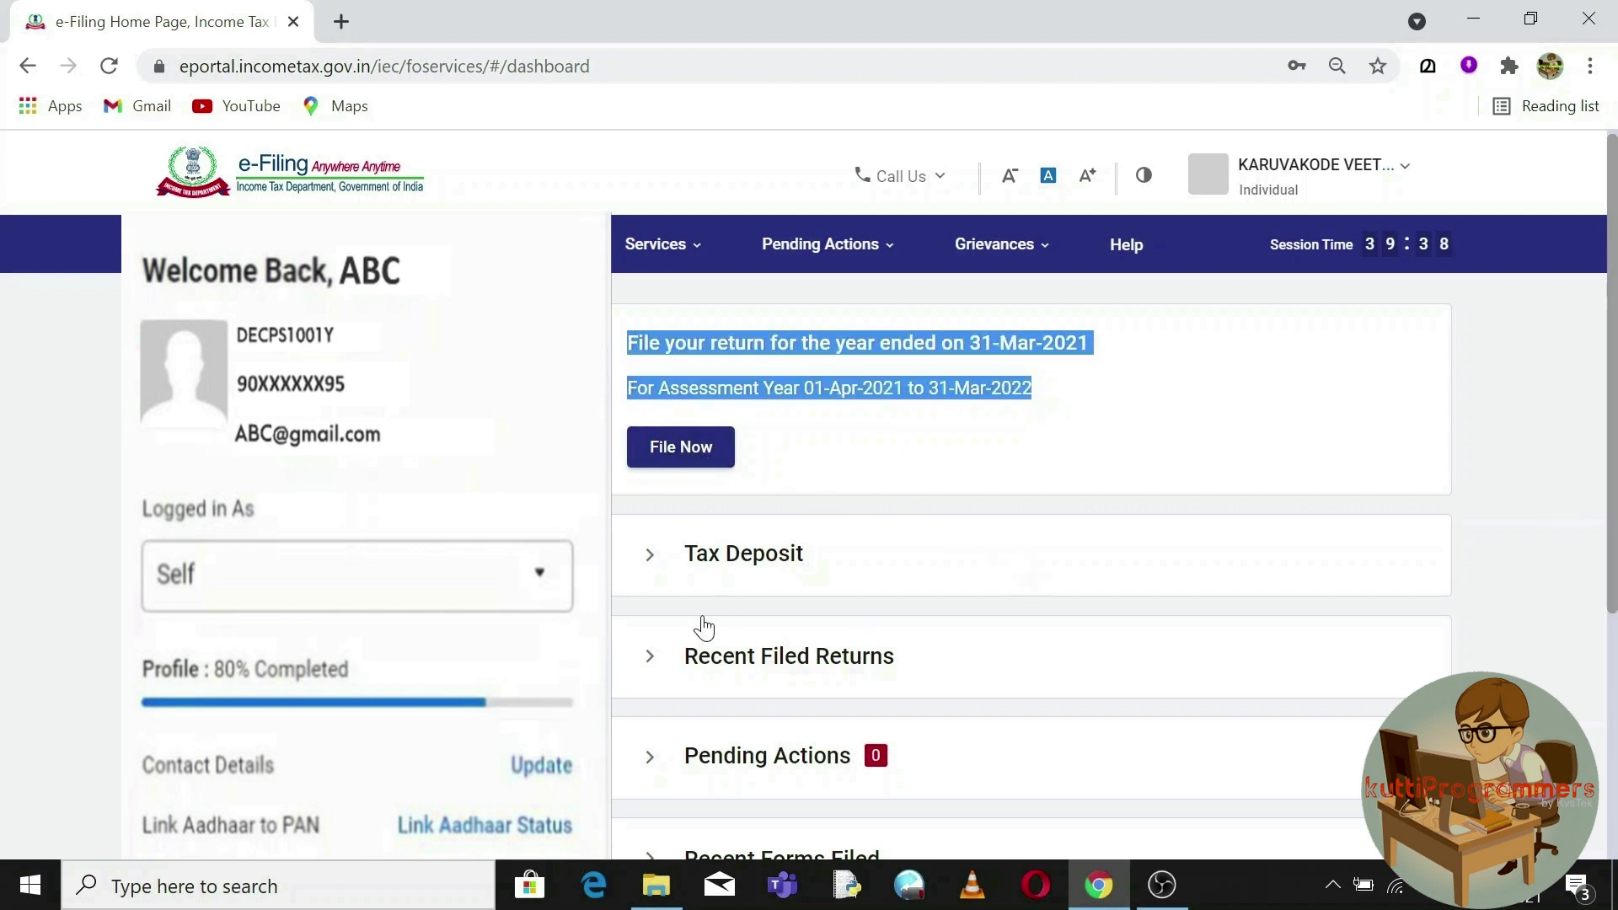
{"action": "left_click", "coordinate": [648, 573]}
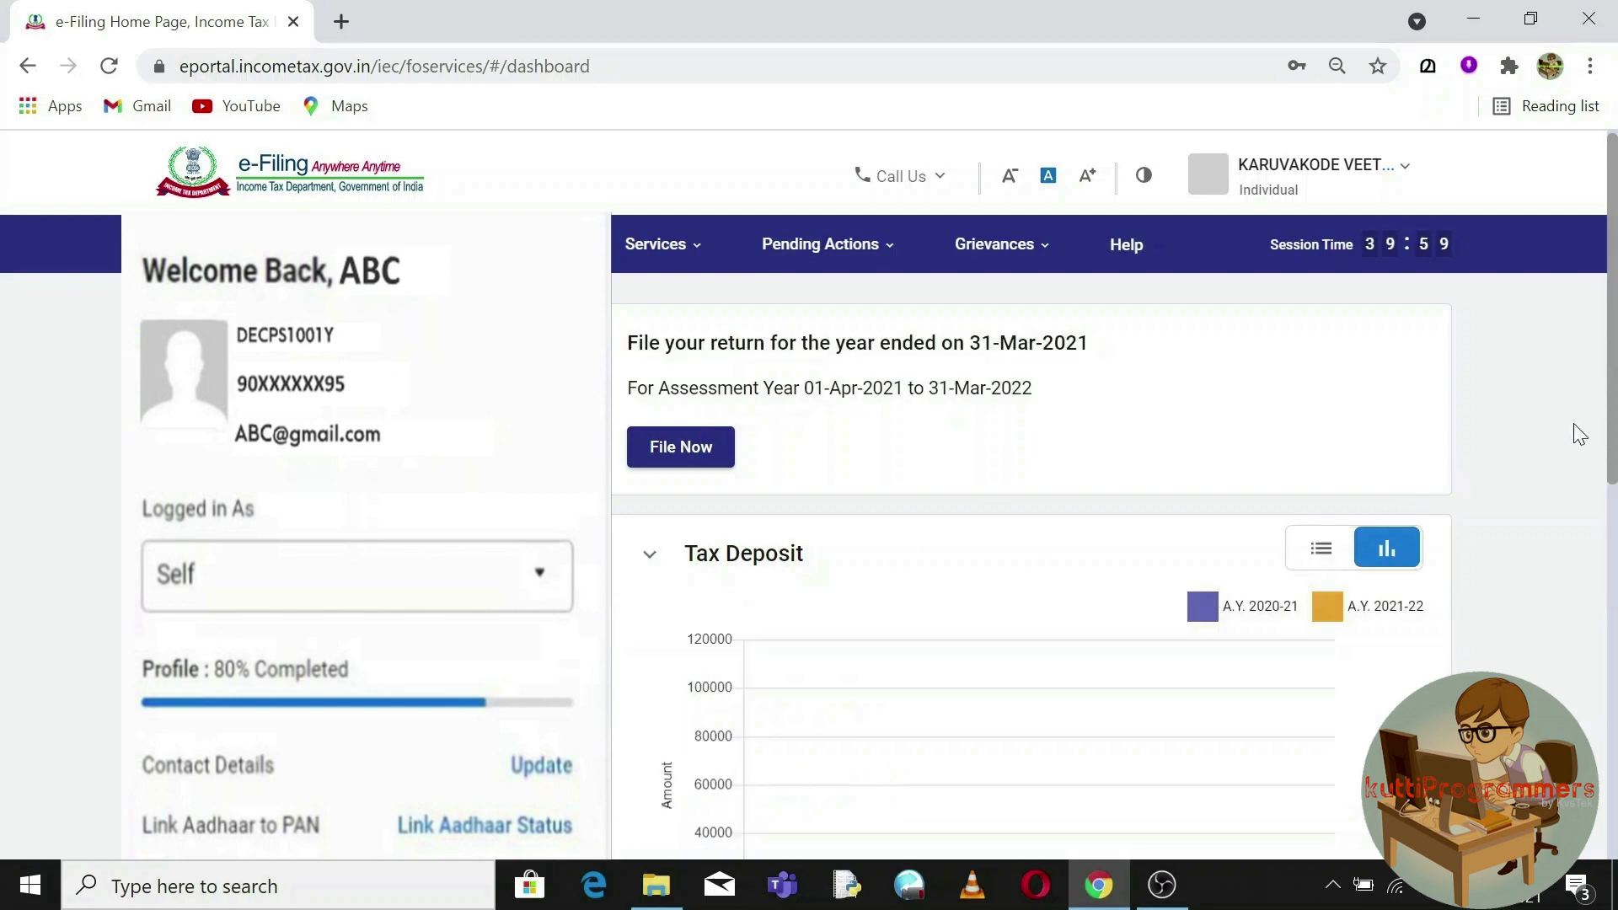
{"action": "left_click_drag", "start_coordinate": [1613, 413], "coordinate": [1599, 487]}
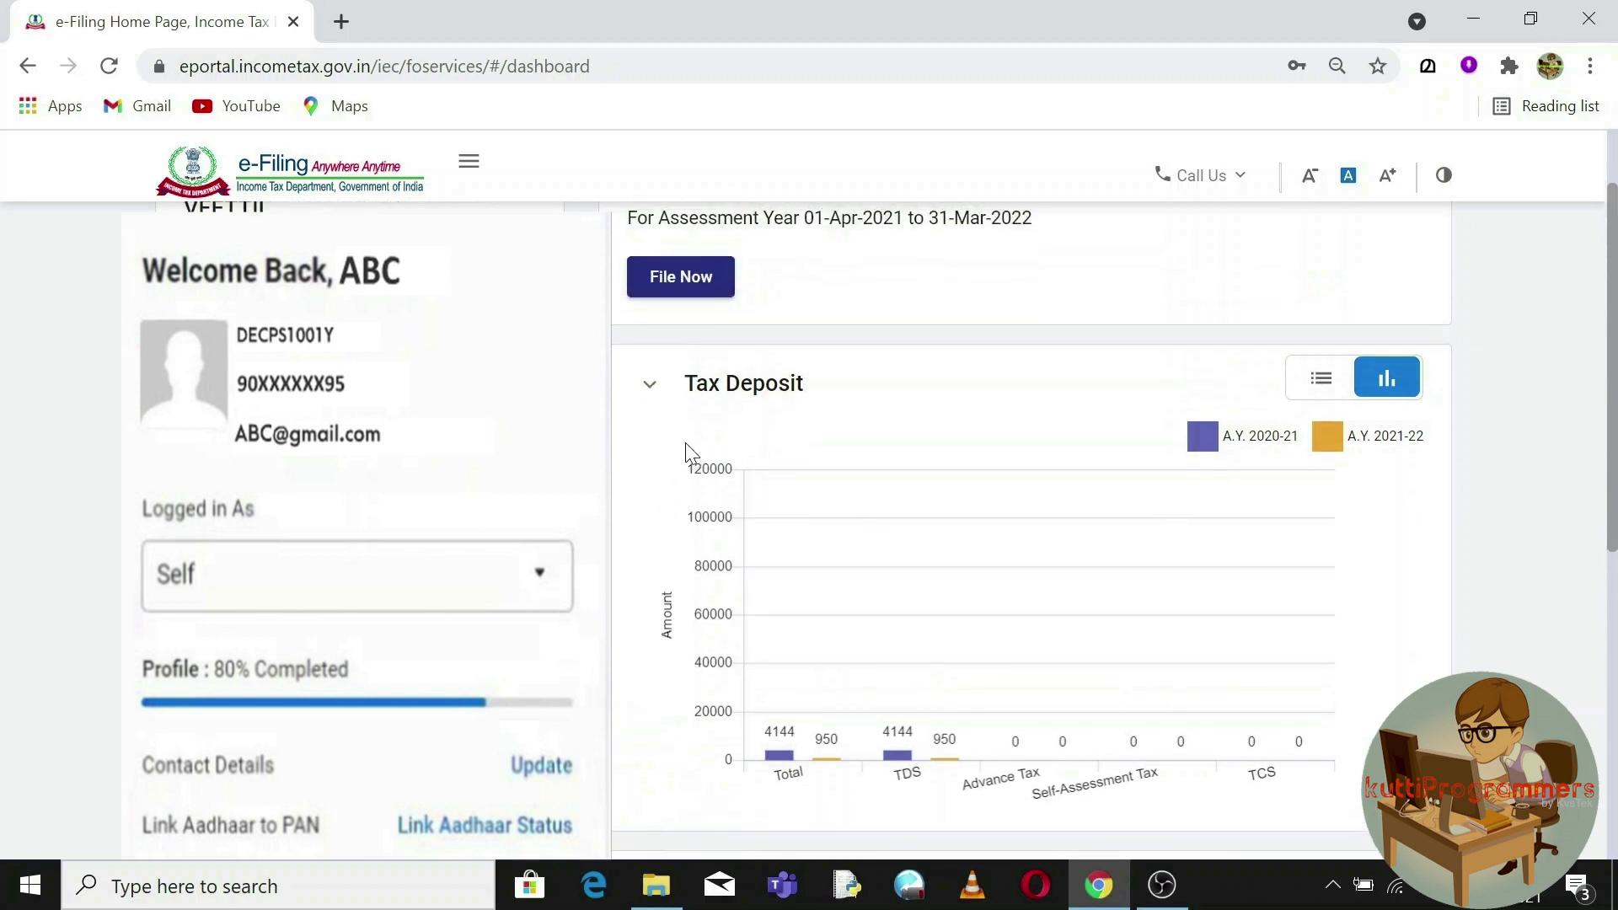
{"action": "left_click", "coordinate": [653, 390]}
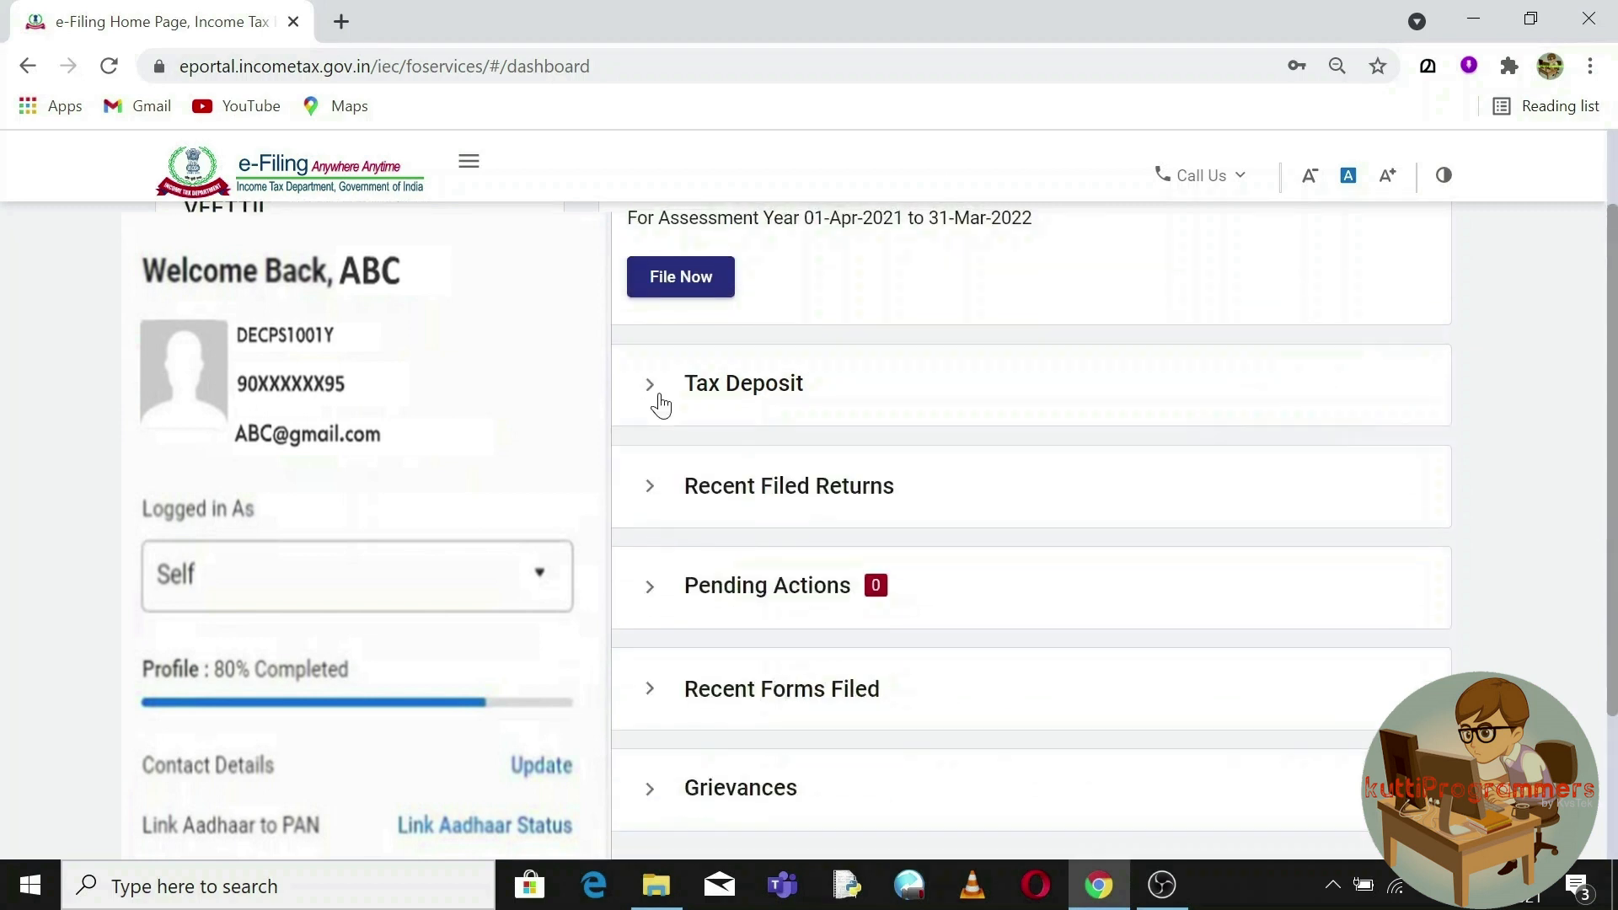
{"action": "left_click", "coordinate": [648, 499]}
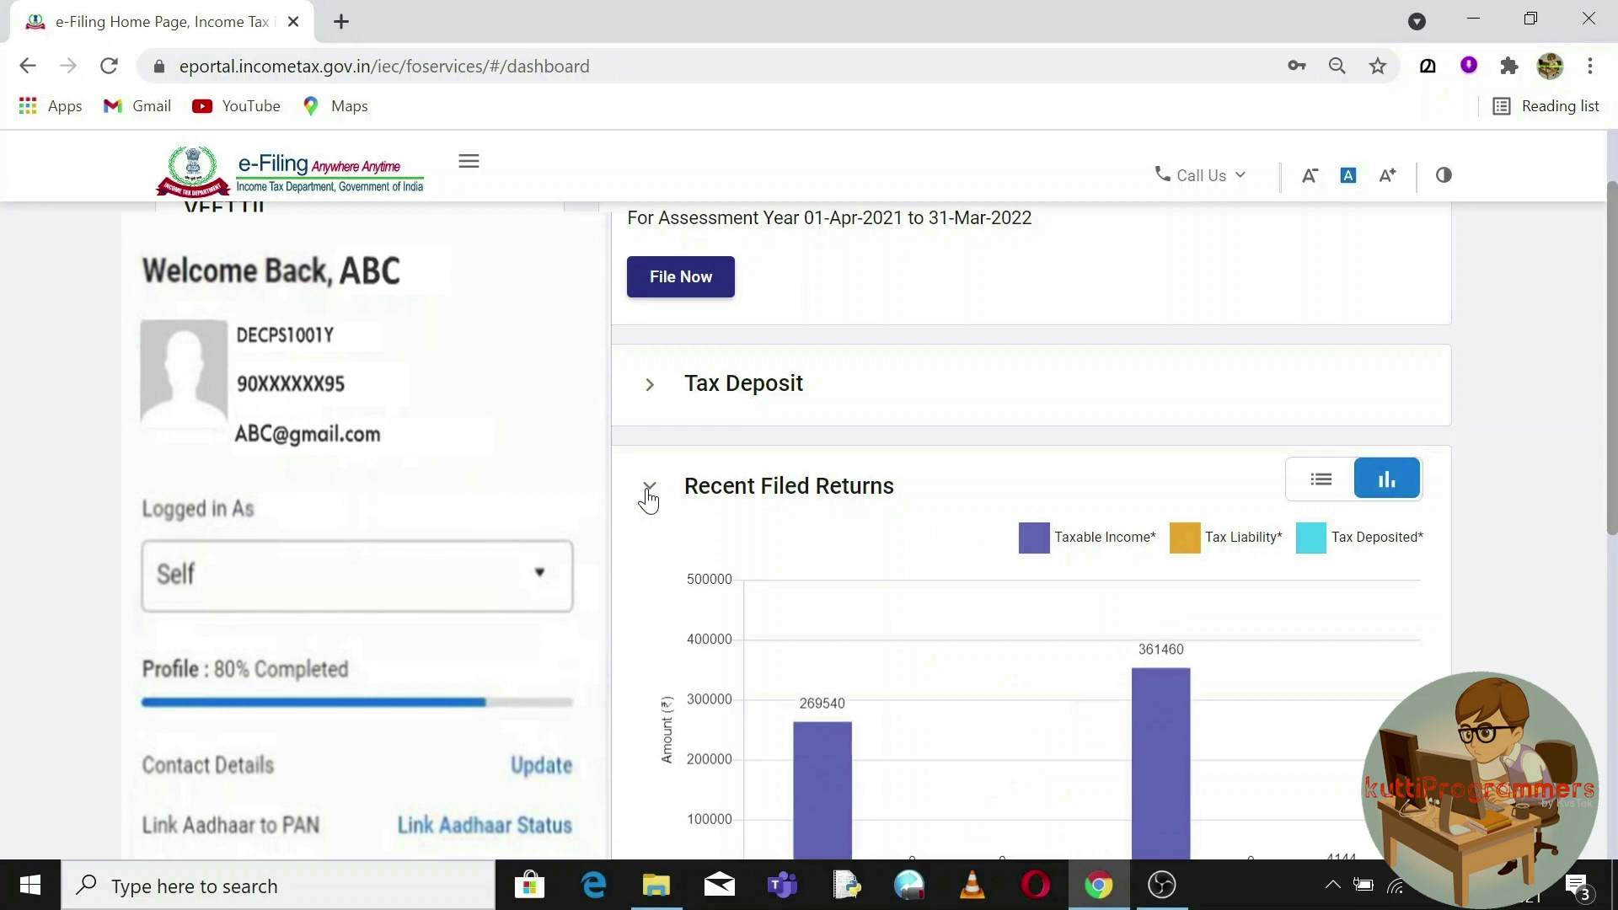
{"action": "left_click", "coordinate": [649, 499]}
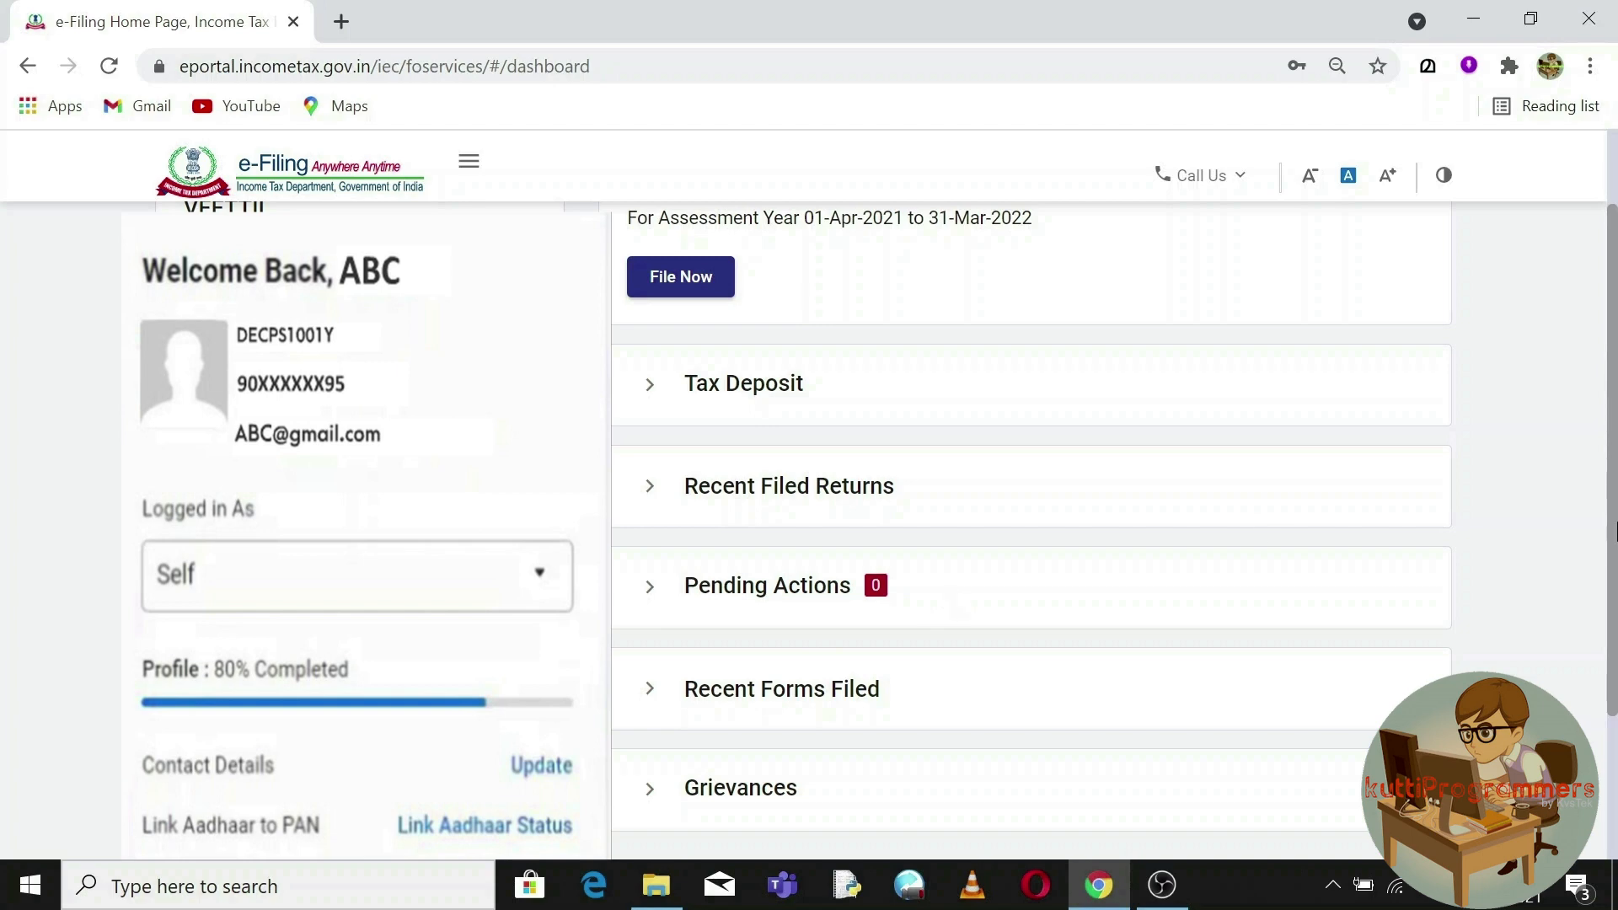
{"action": "scroll", "coordinate": [1614, 531], "scroll_direction": "up", "scroll_amount": 3}
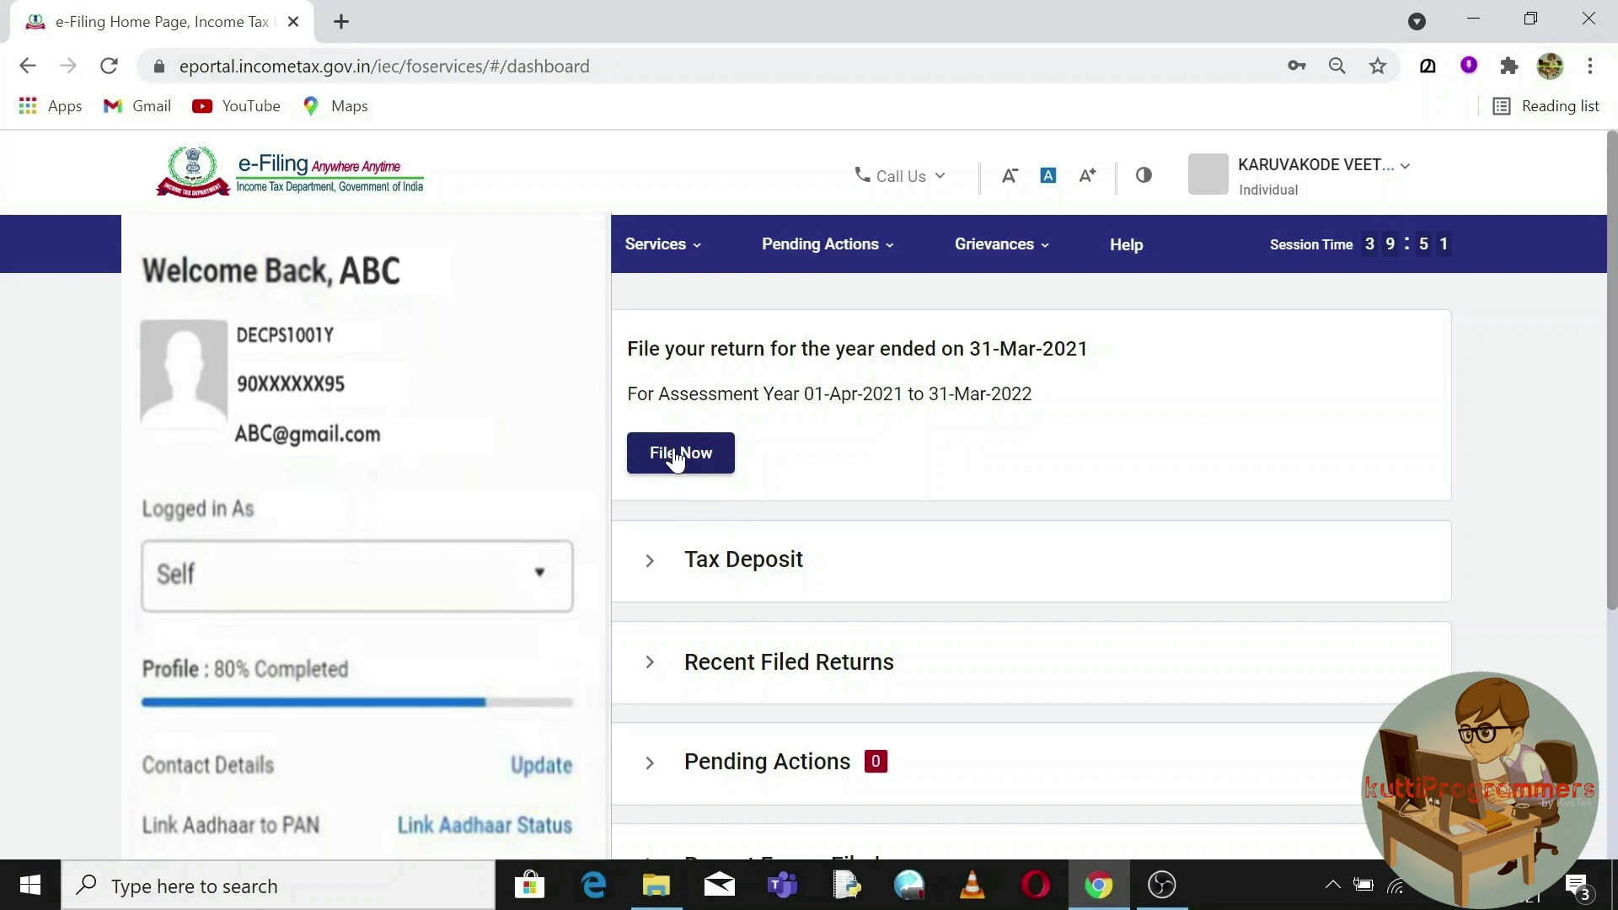
Start filing a return for assessment year 2021-22 (Current A.Y.).
{"action": "left_click", "coordinate": [675, 455]}
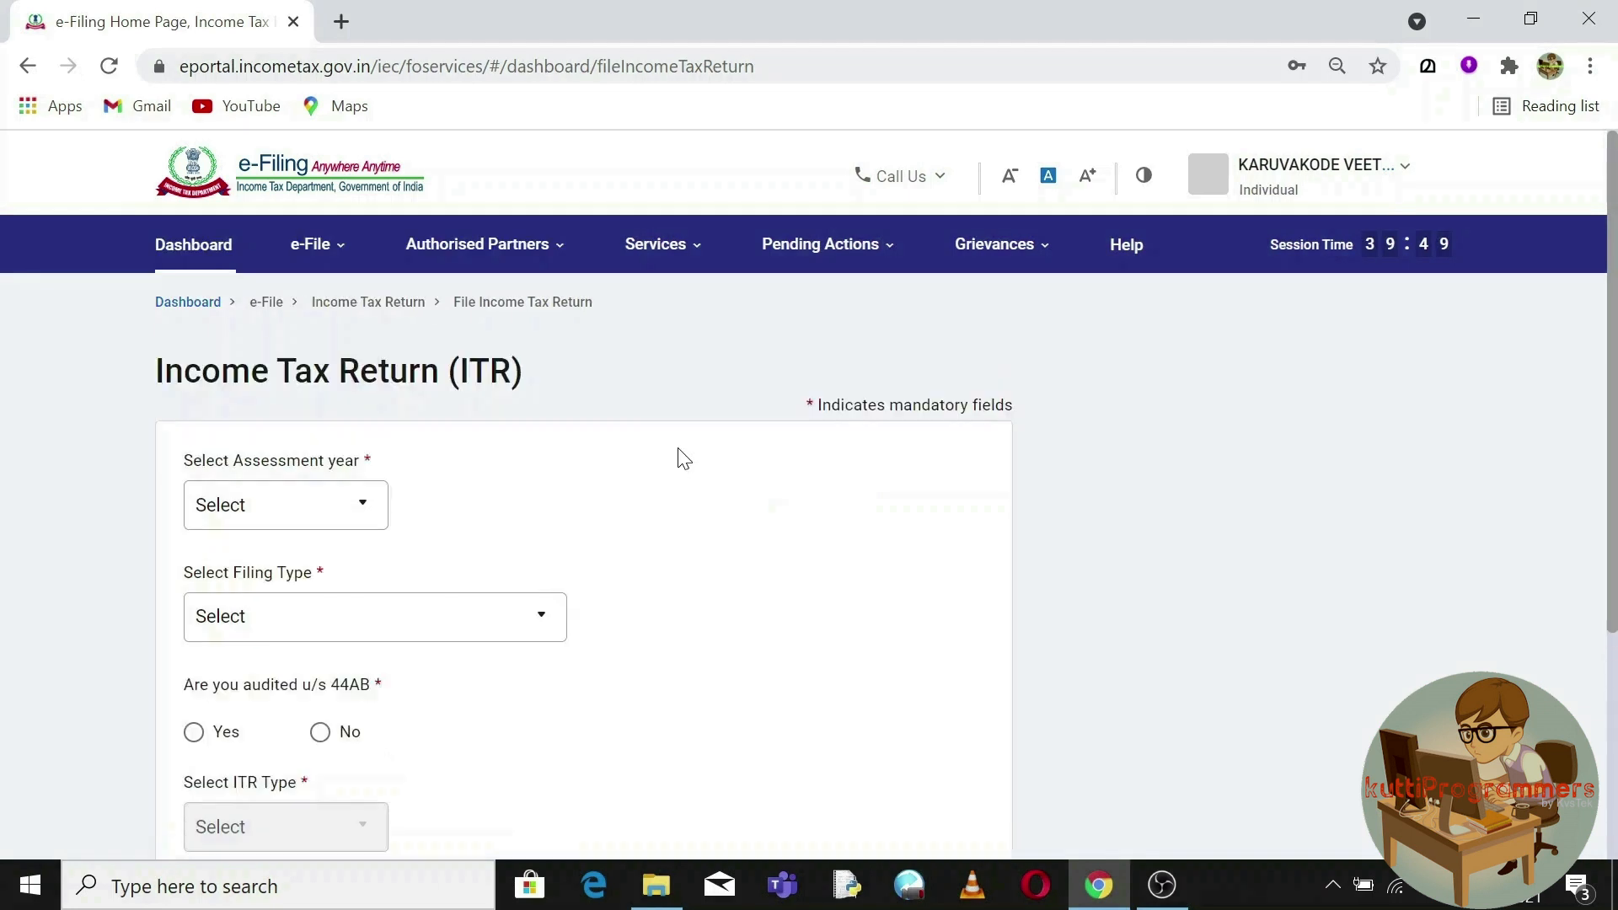
{"action": "left_click", "coordinate": [362, 514]}
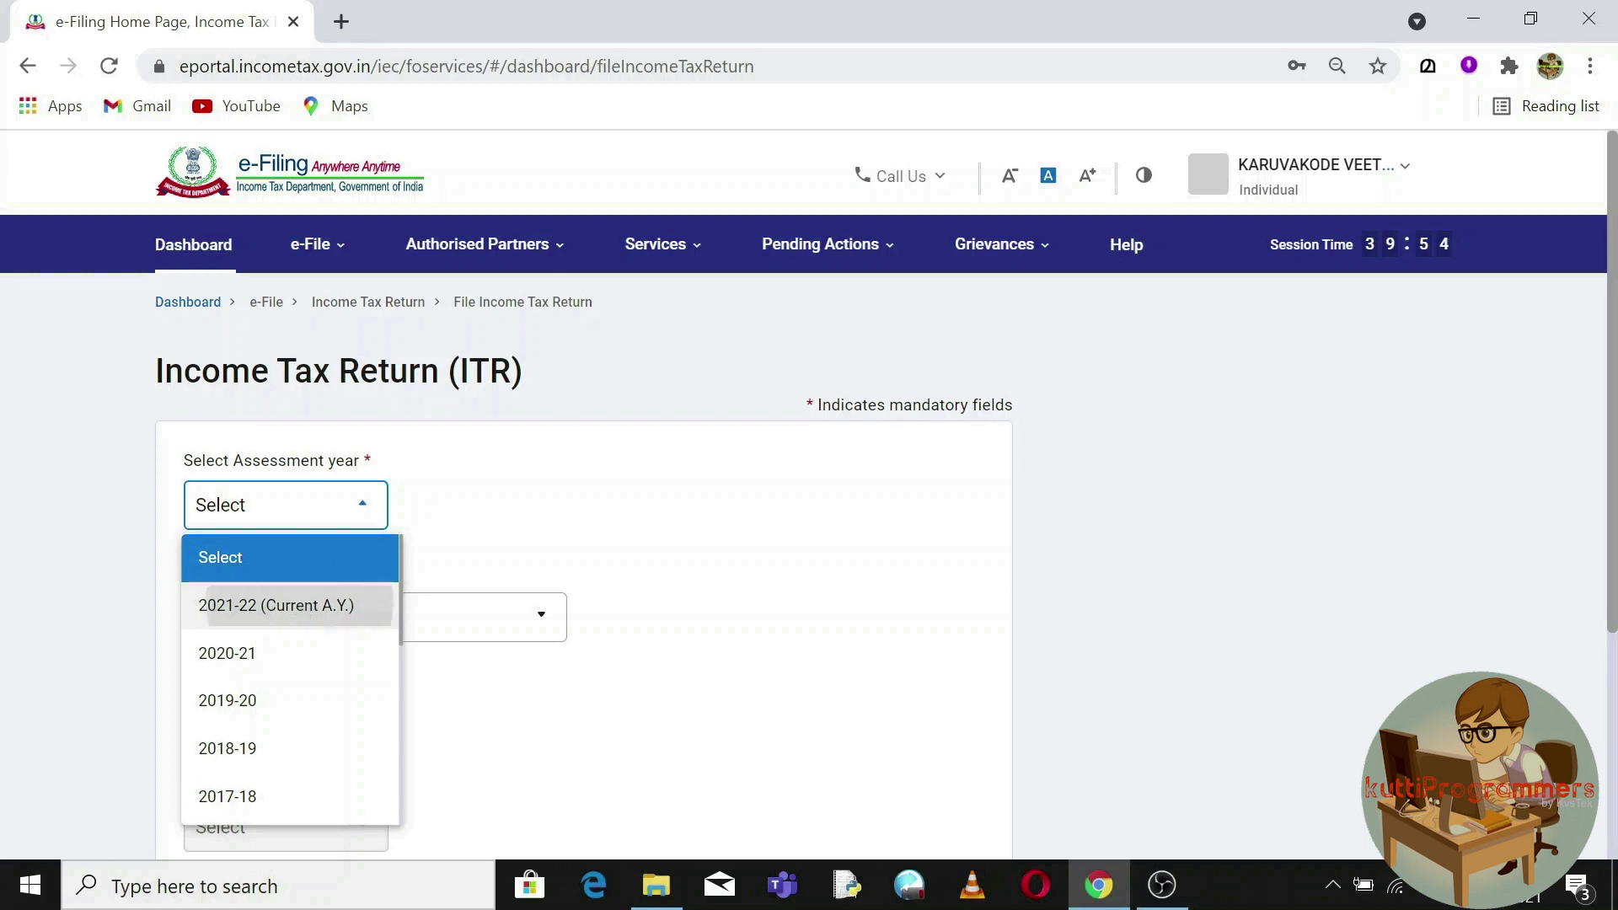
{"action": "left_click", "coordinate": [302, 610]}
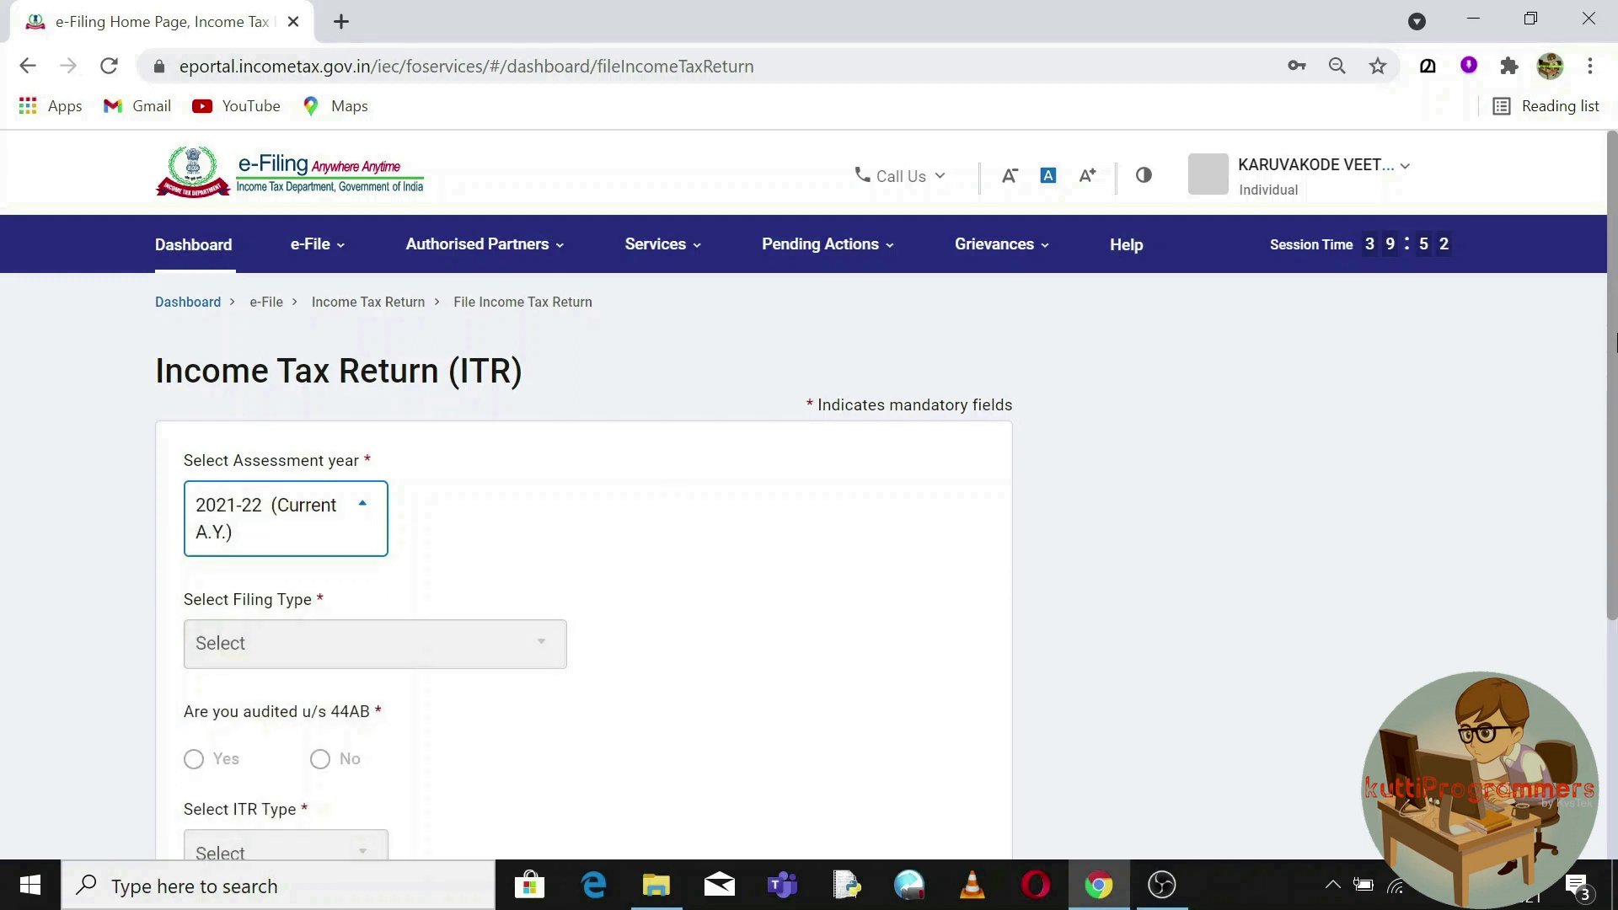
{"action": "scroll", "coordinate": [842, 590], "scroll_direction": "down", "scroll_amount": 2}
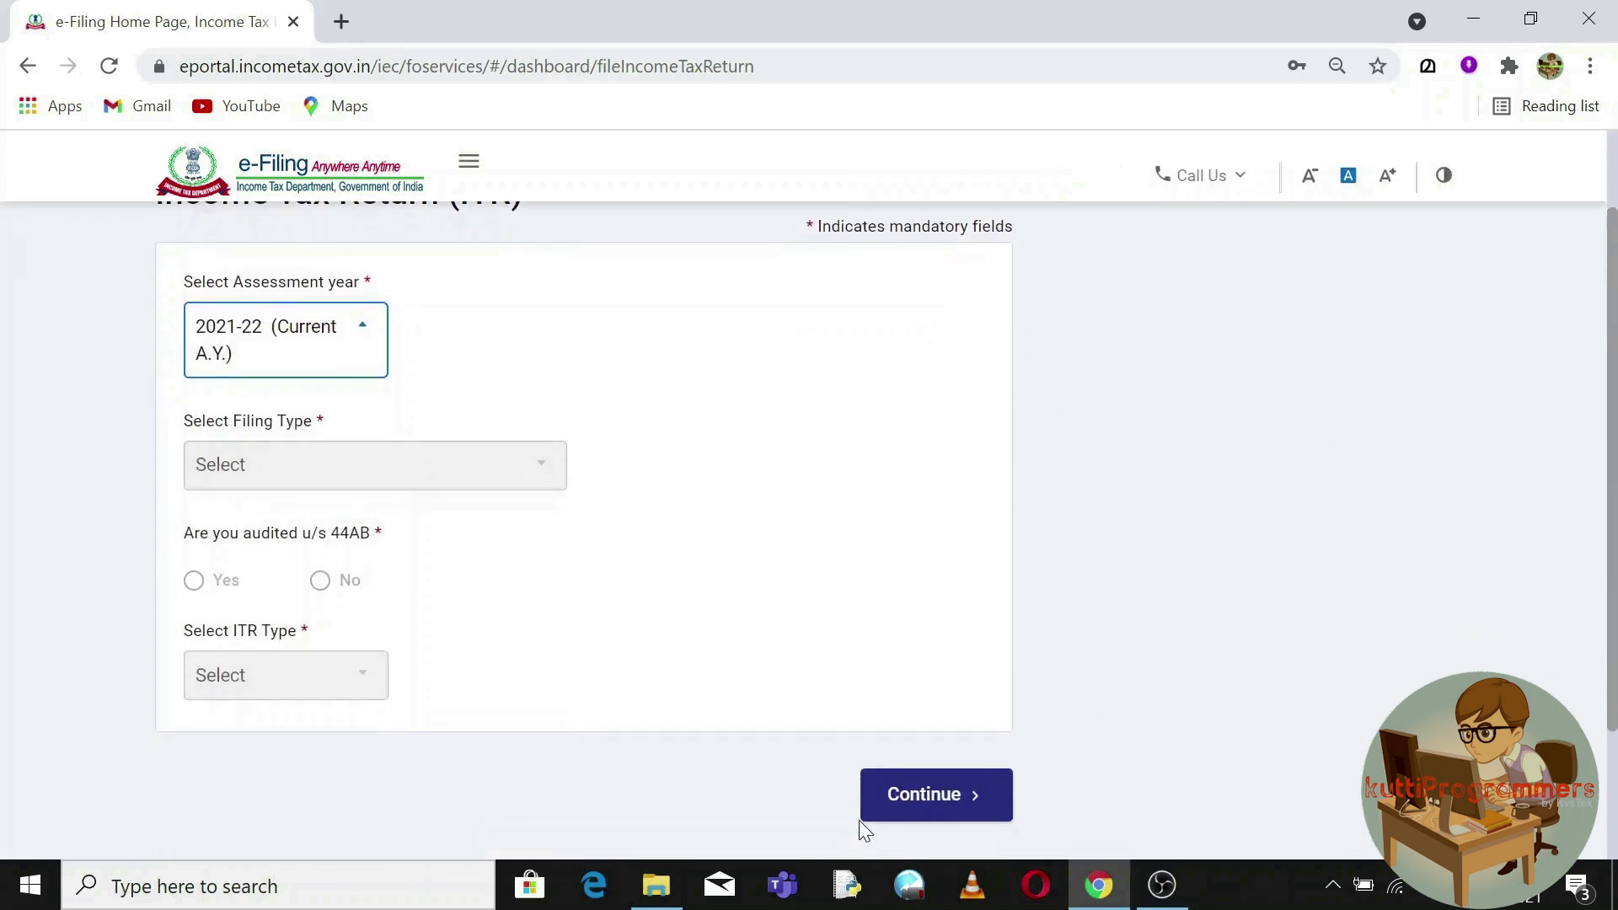
{"action": "left_click", "coordinate": [907, 808]}
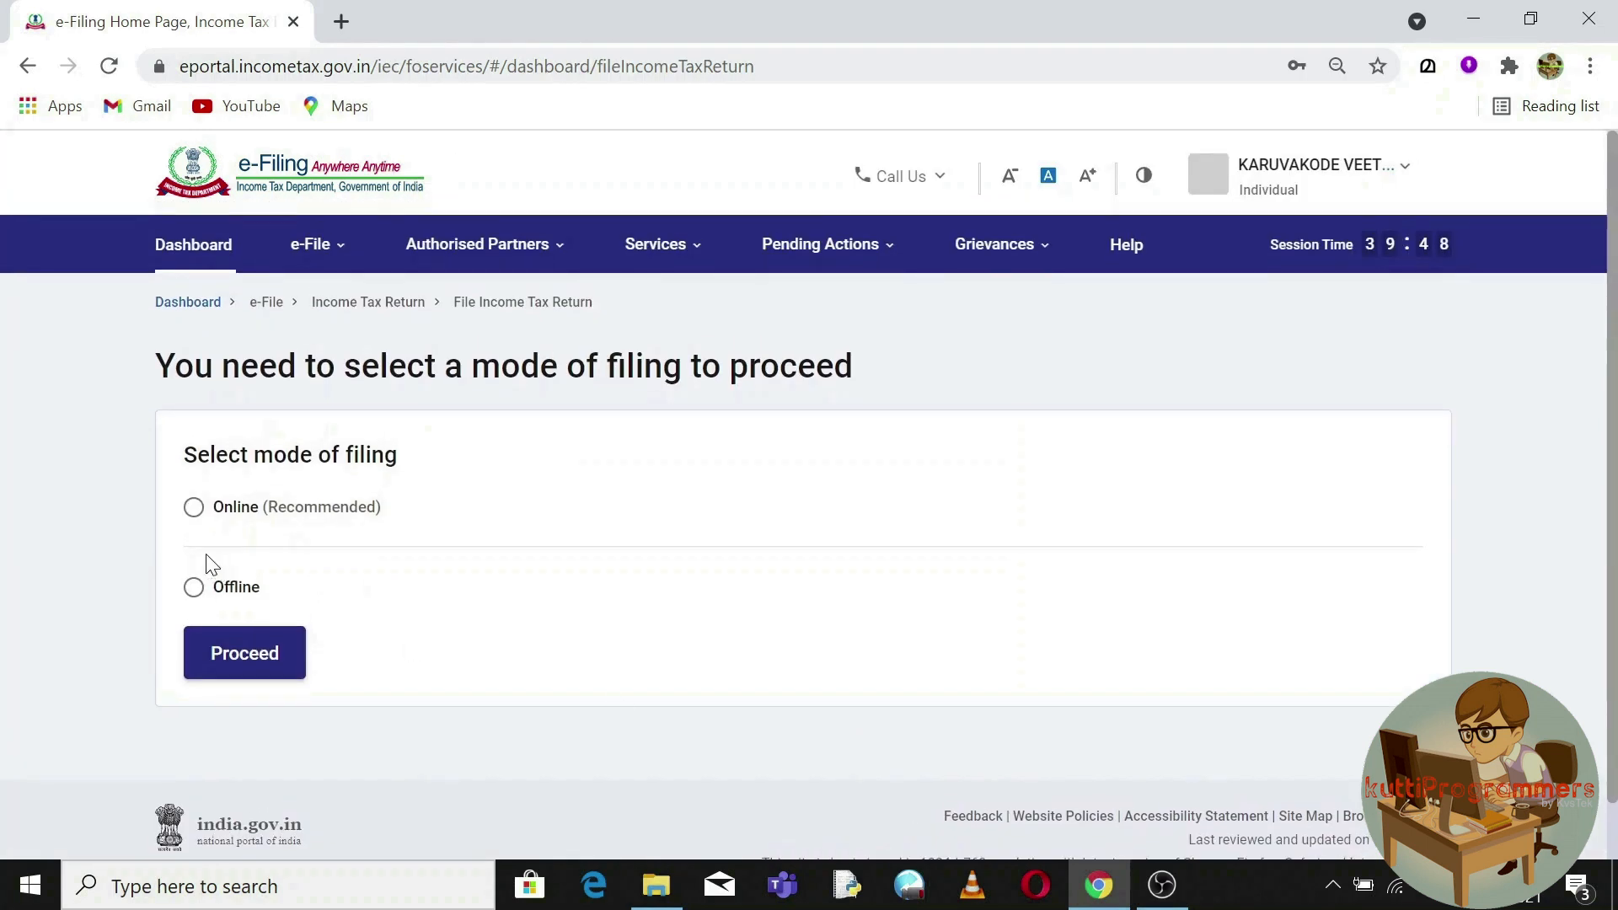
Choose Online as the mode of filing and proceed.
{"action": "left_click", "coordinate": [192, 510]}
{"action": "left_click", "coordinate": [192, 592]}
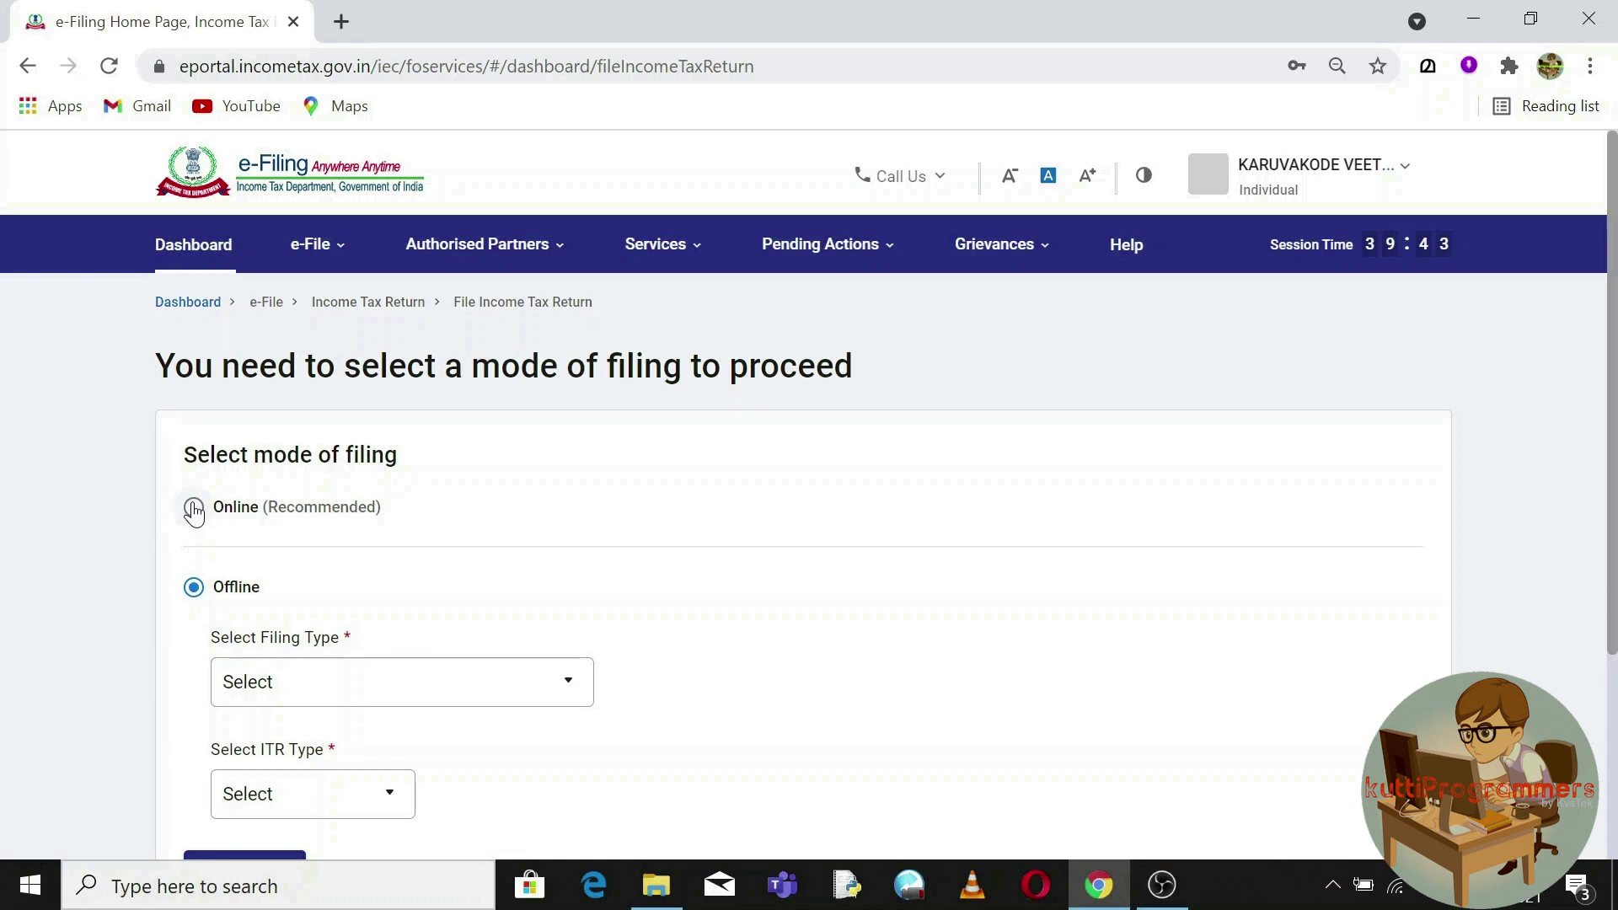
{"action": "left_click", "coordinate": [194, 510]}
{"action": "left_click", "coordinate": [244, 658]}
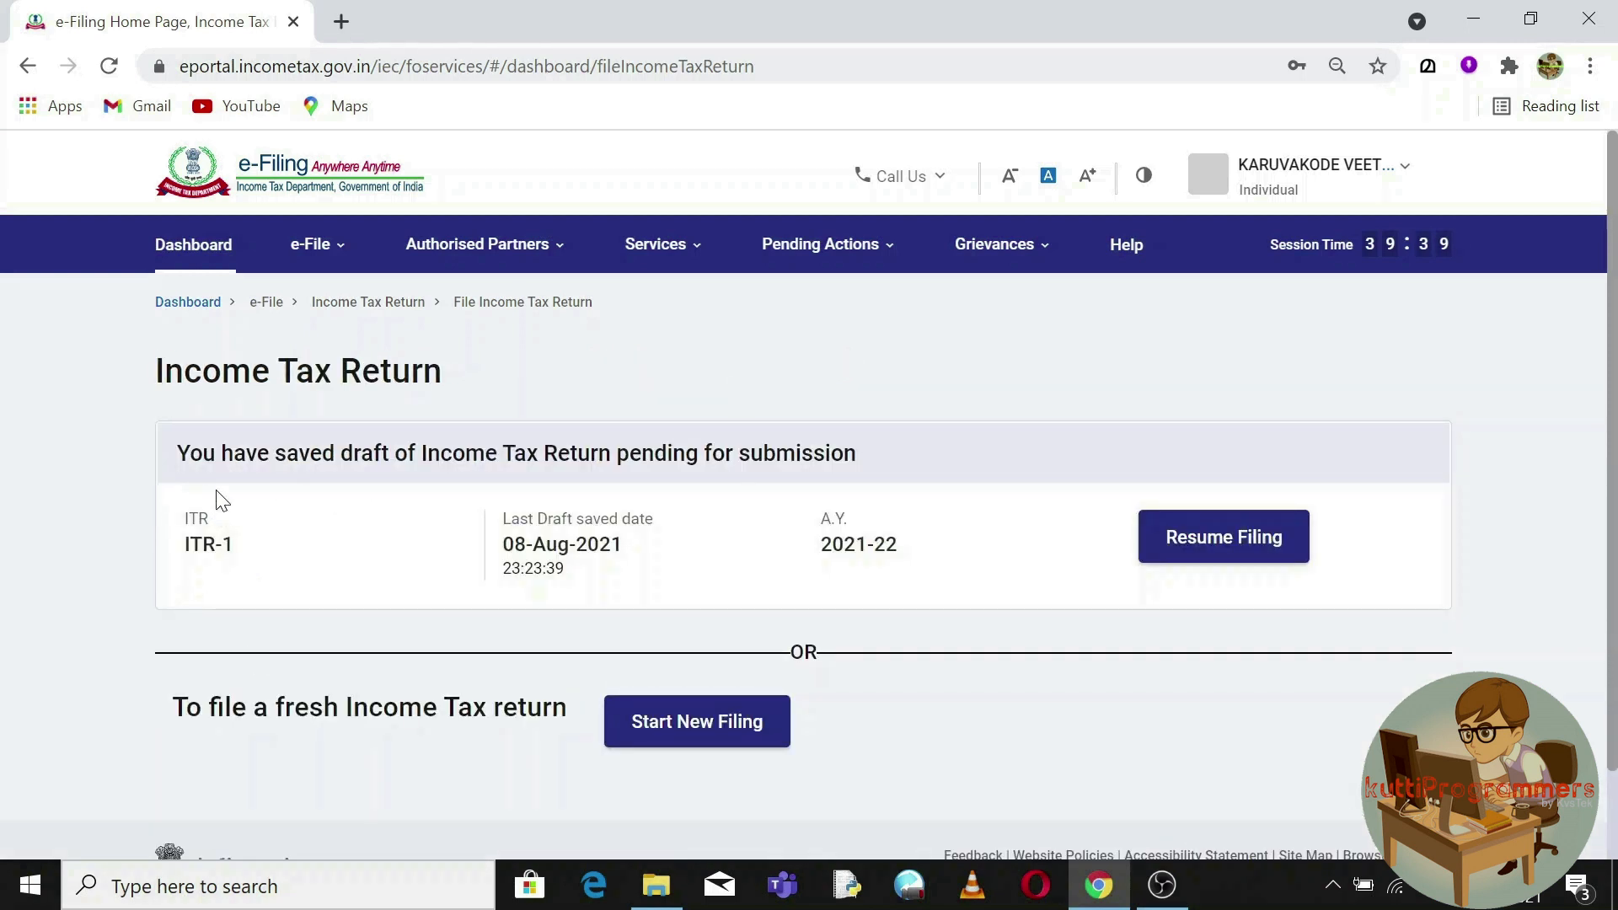
Start a new filing instead of the saved ITR-1 draft, choose Individual status, and bring up the tax documents folder.
{"action": "left_click_drag", "start_coordinate": [190, 454], "coordinate": [795, 486]}
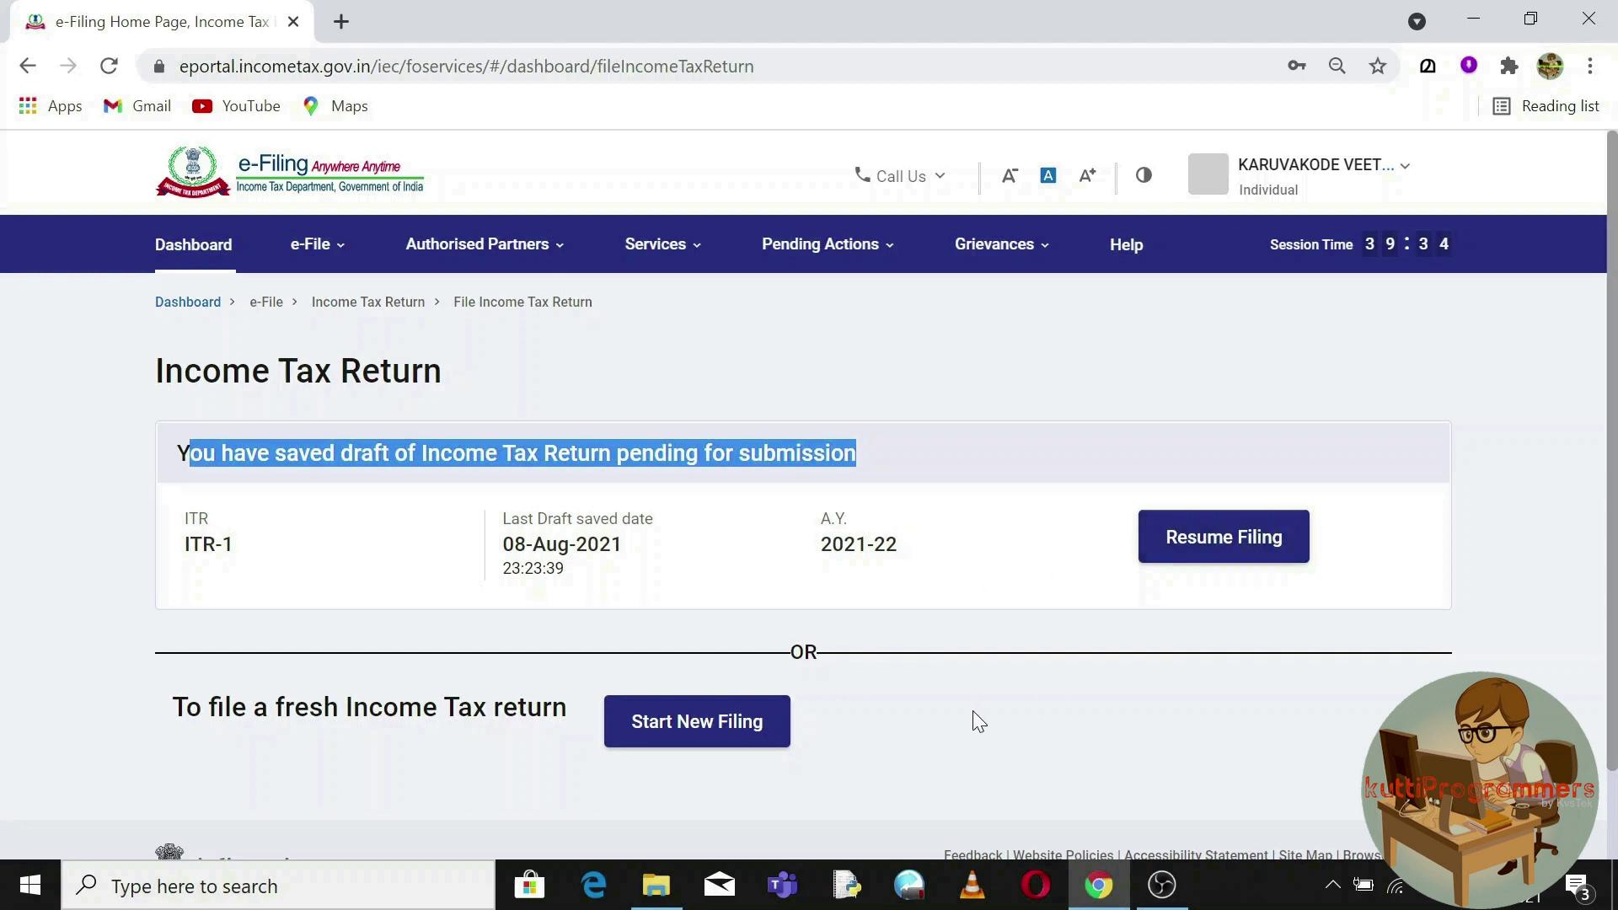
{"action": "left_click", "coordinate": [674, 721]}
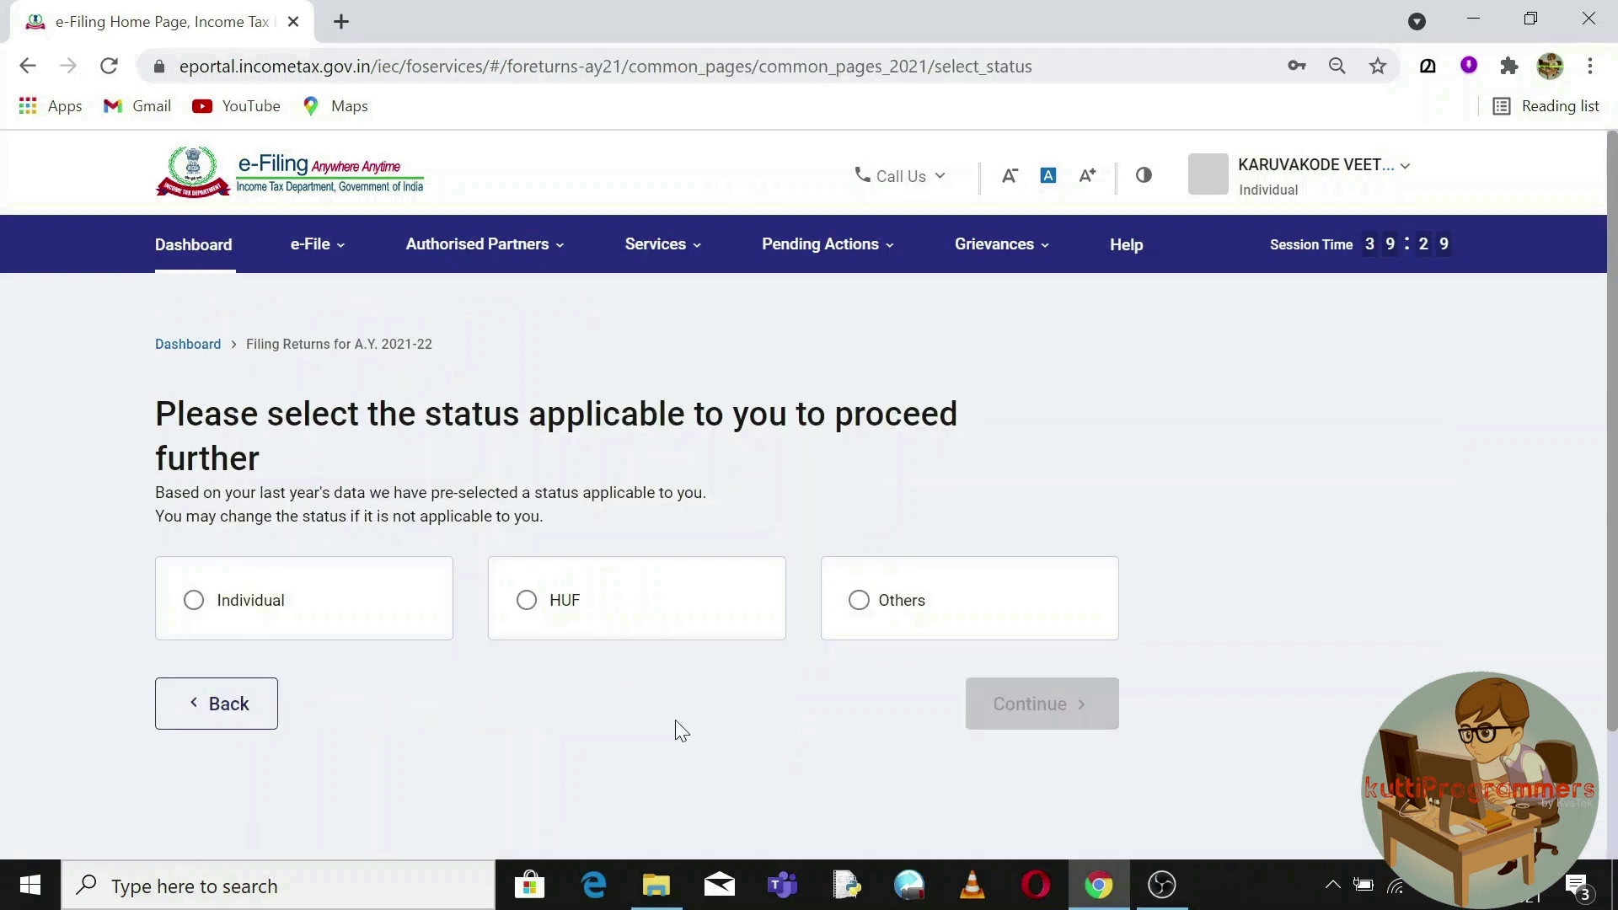
{"action": "left_click", "coordinate": [193, 601]}
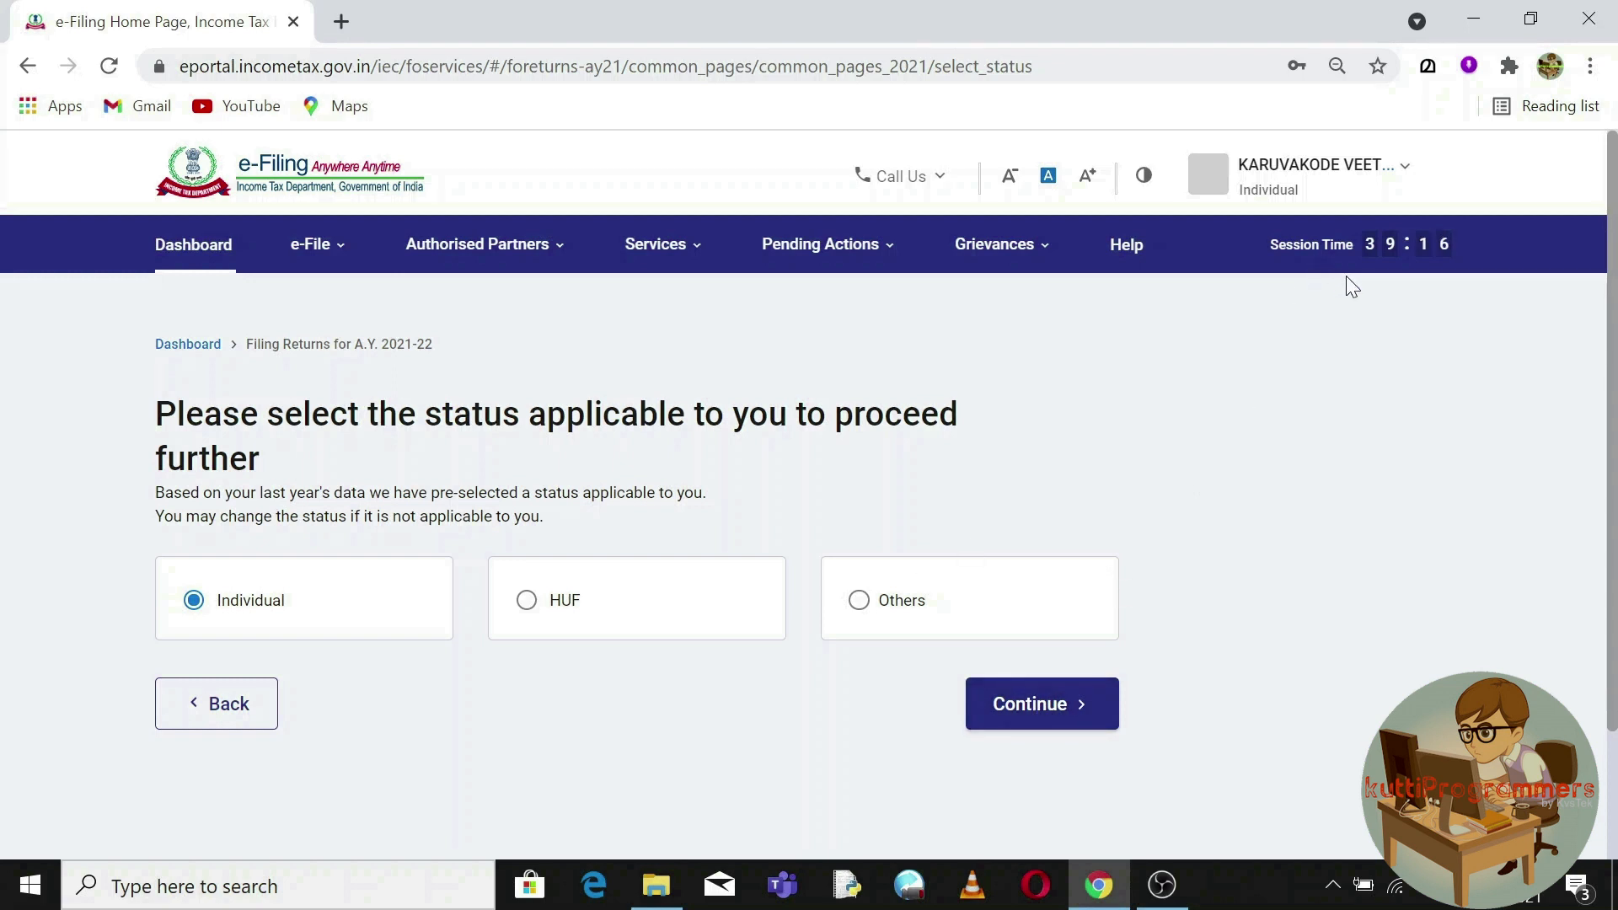
{"action": "left_click", "coordinate": [656, 893]}
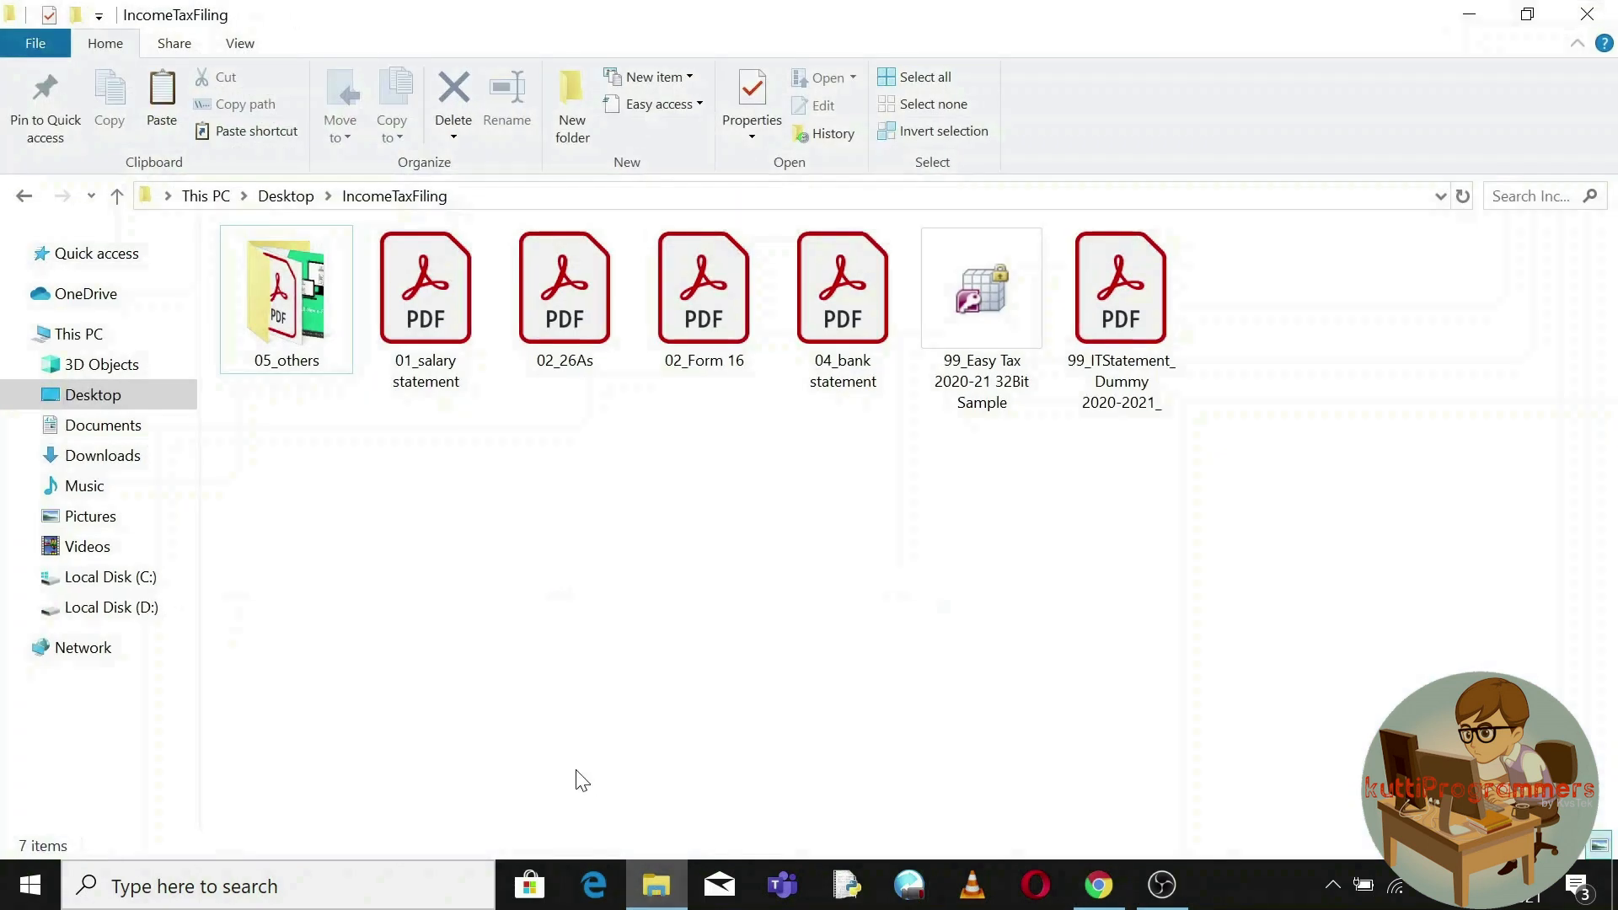
Go over the salary, 26AS, Form 16 and bank statement files, then open 99_ITStatement_Dummy 2020-2021_.pdf.
{"action": "left_click", "coordinate": [420, 337]}
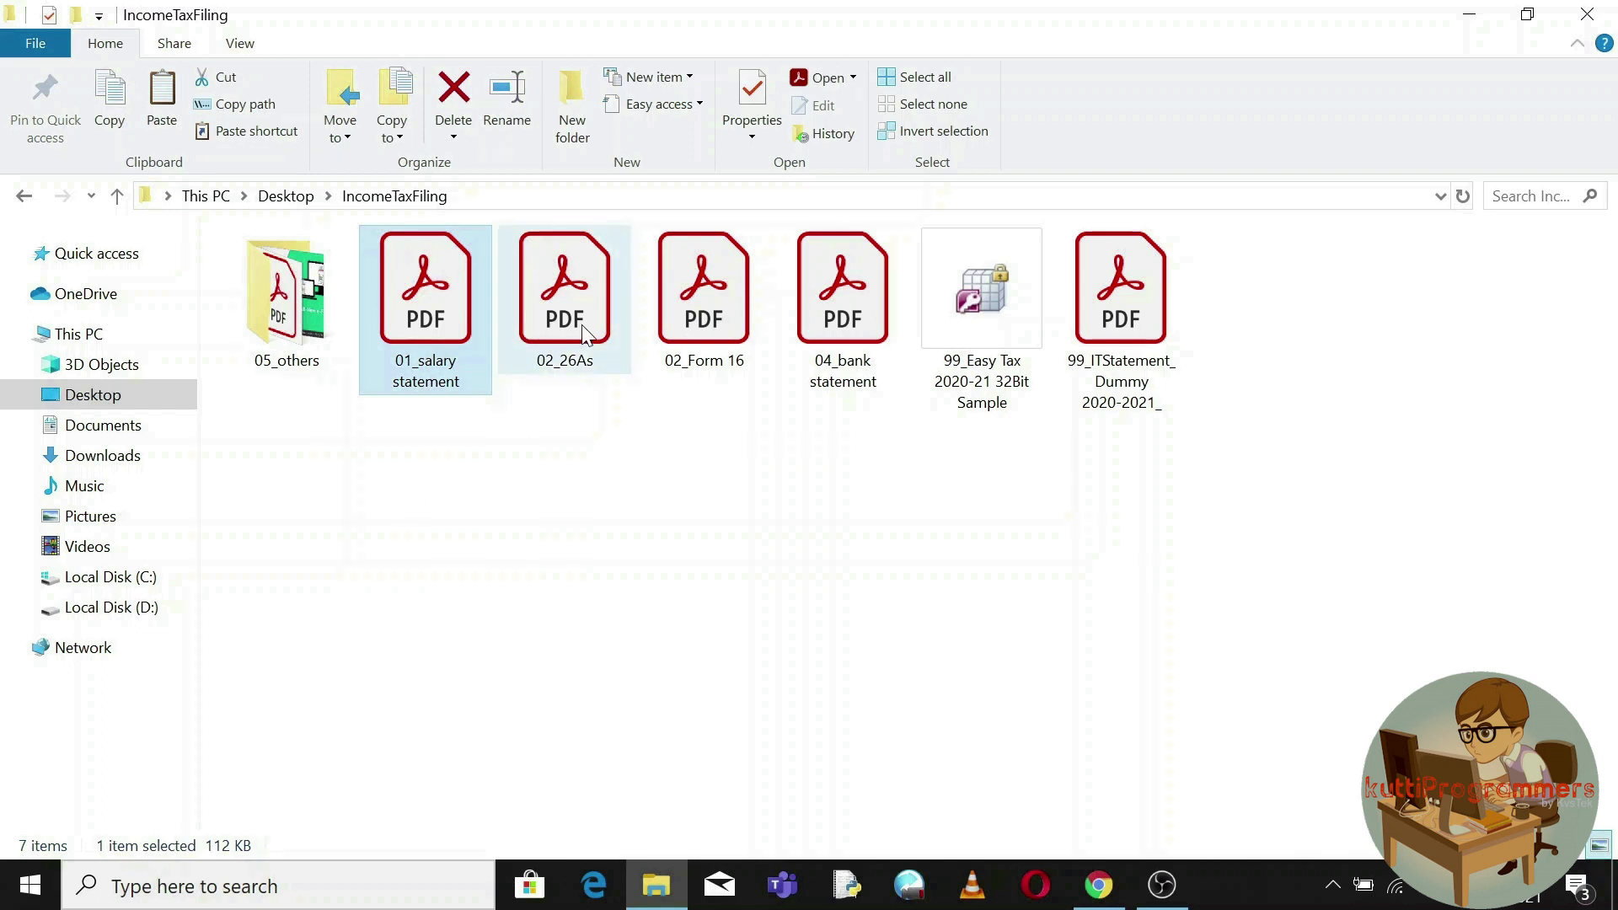
{"action": "left_click_drag", "start_coordinate": [572, 391], "coordinate": [692, 244]}
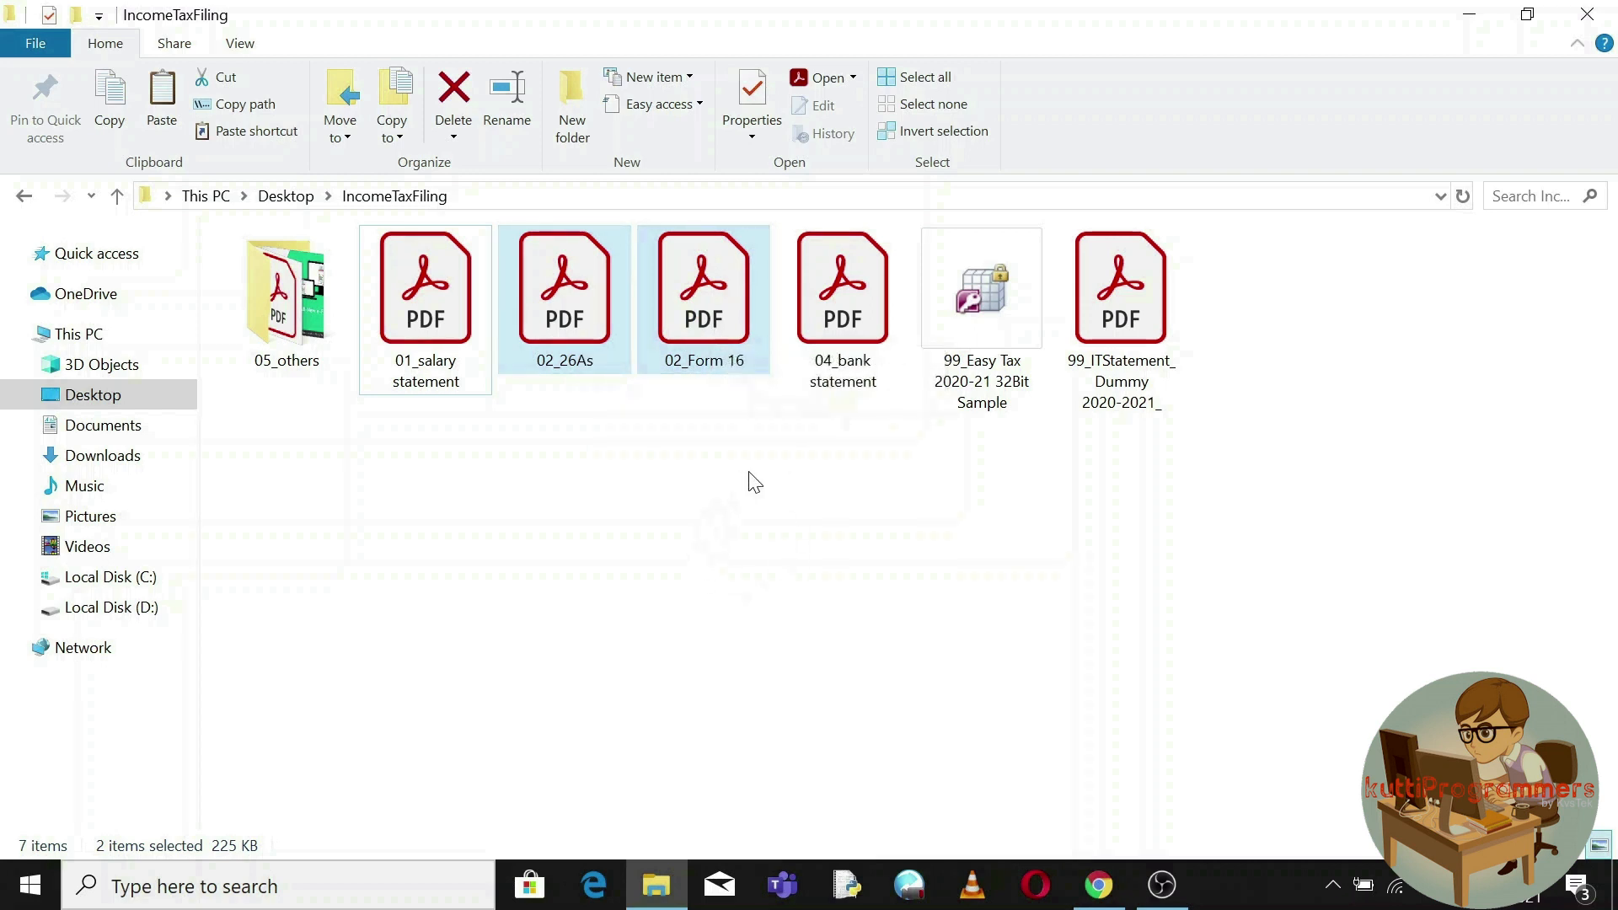
{"action": "left_click", "coordinate": [832, 337]}
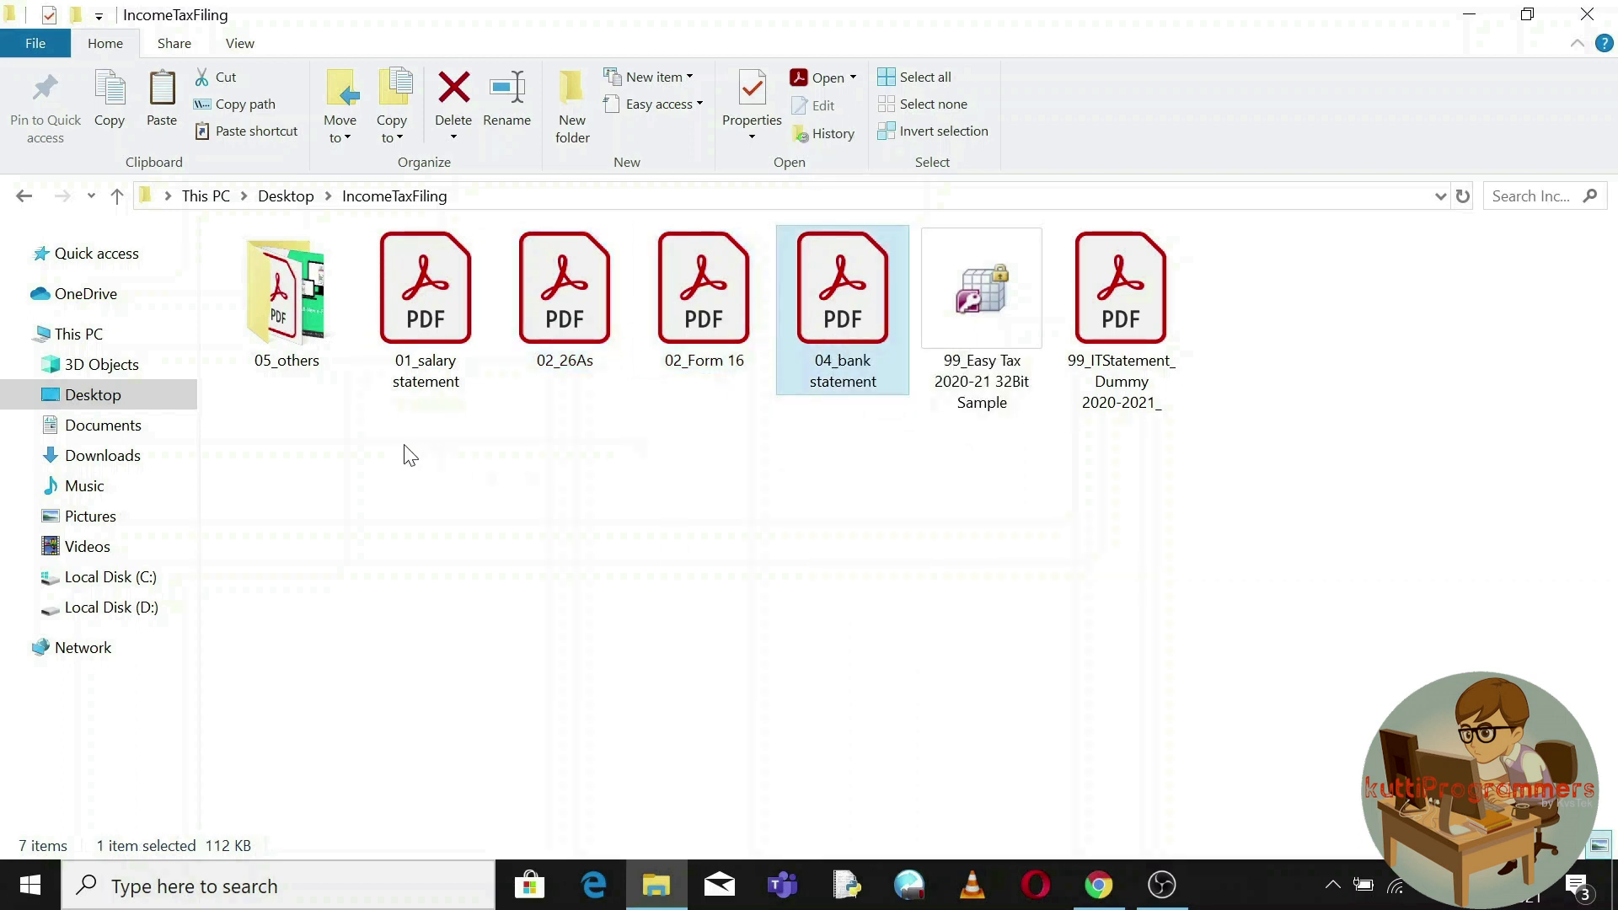
{"action": "left_click", "coordinate": [286, 358]}
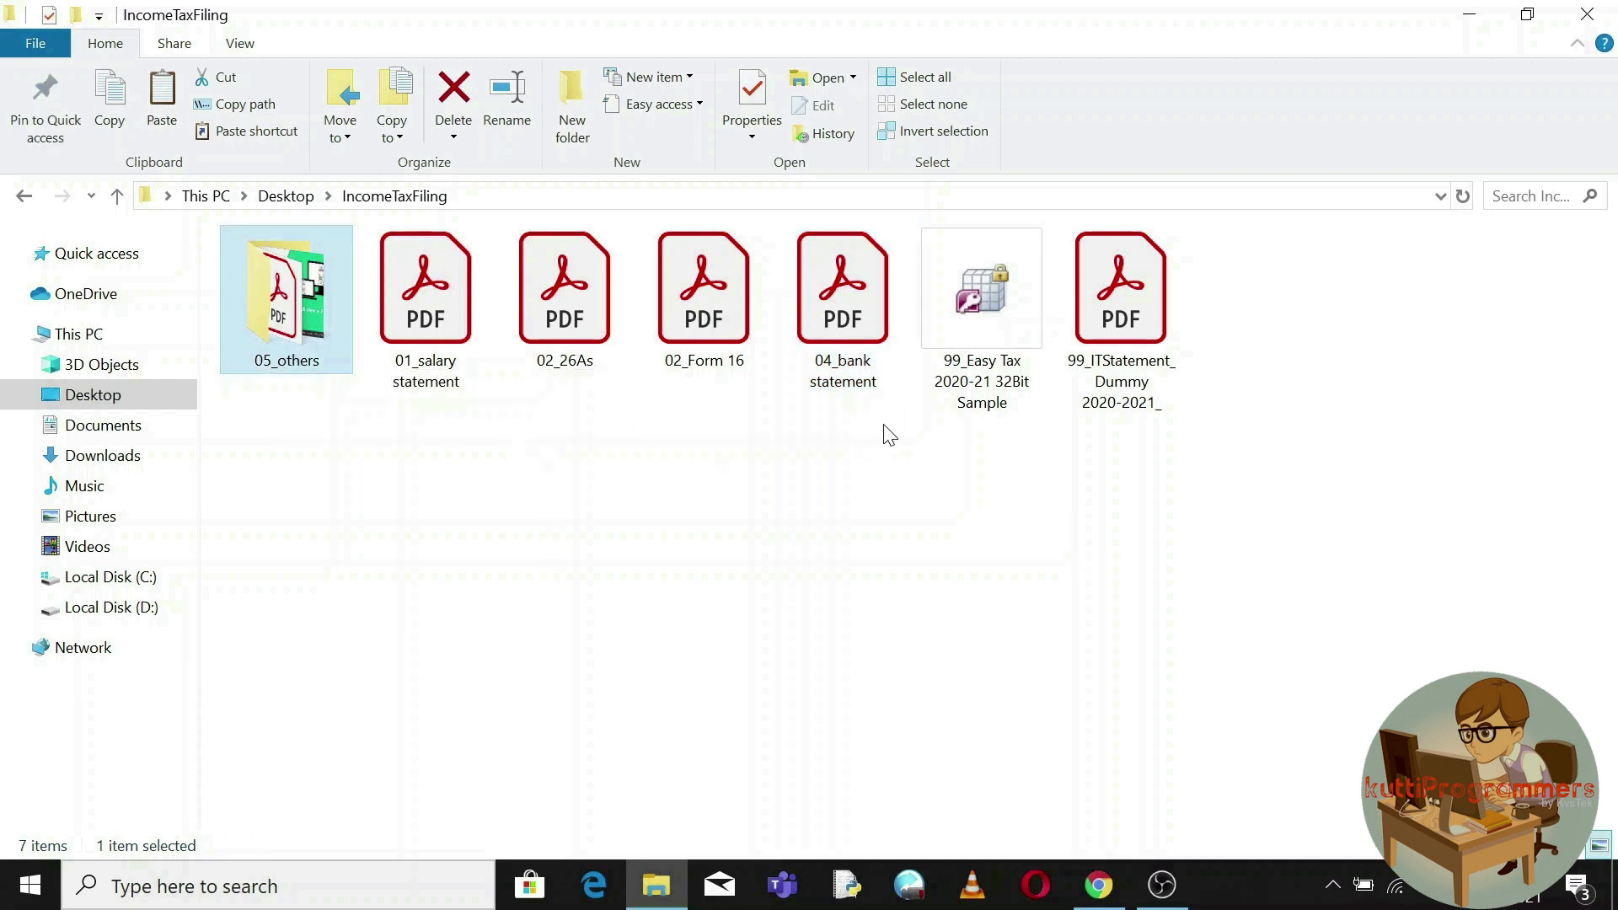
{"action": "left_click_drag", "start_coordinate": [878, 425], "coordinate": [291, 295]}
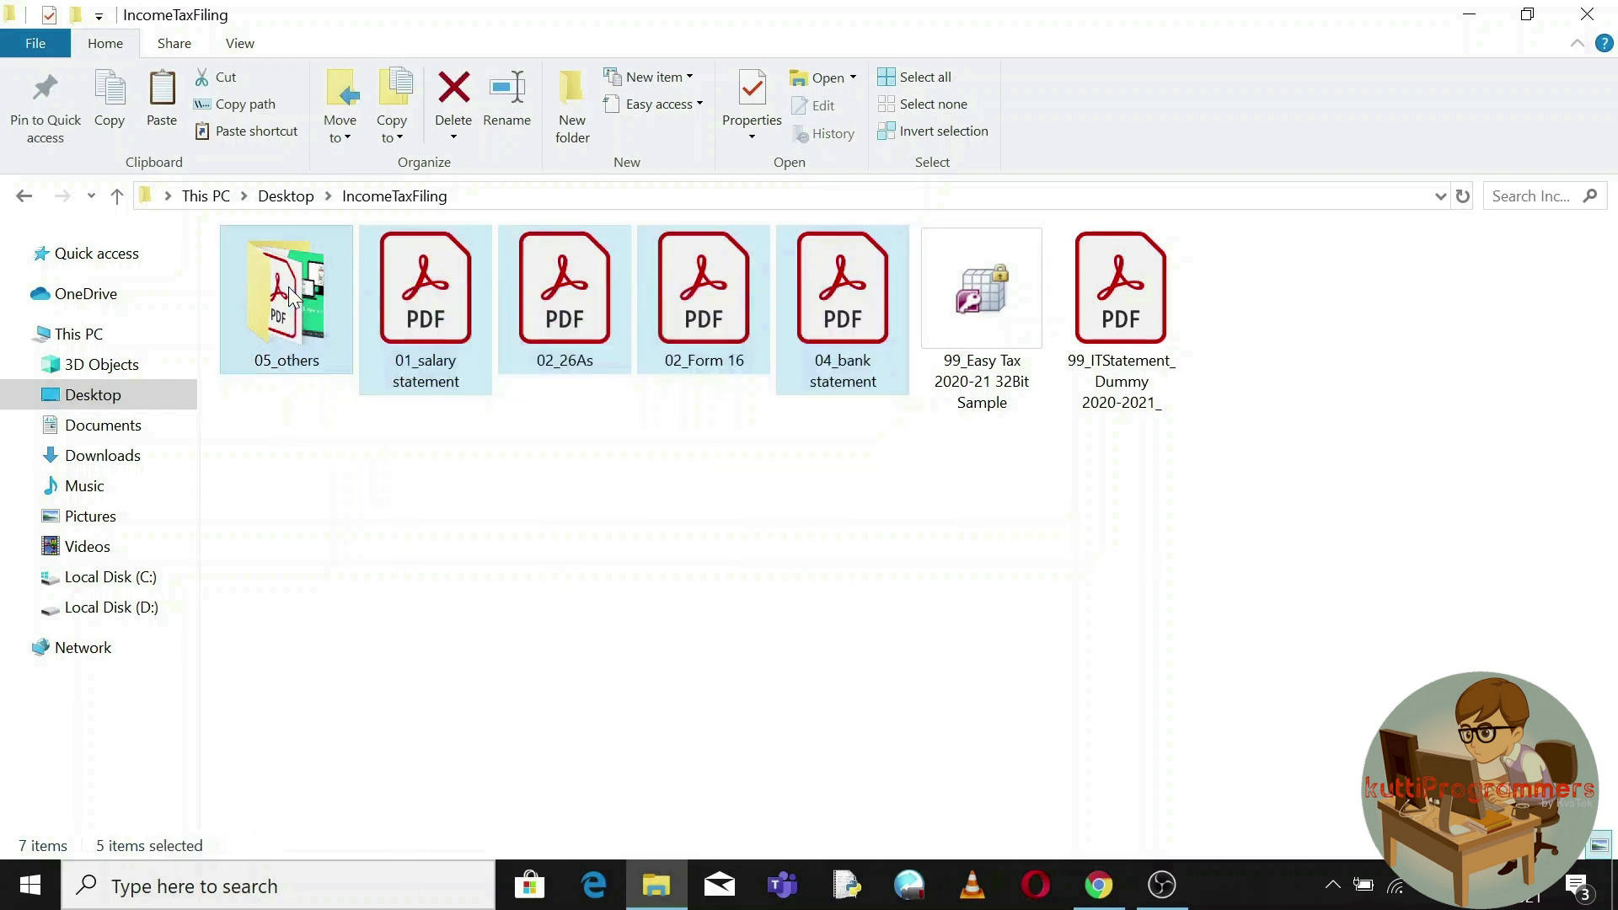
{"action": "left_click", "coordinate": [605, 497]}
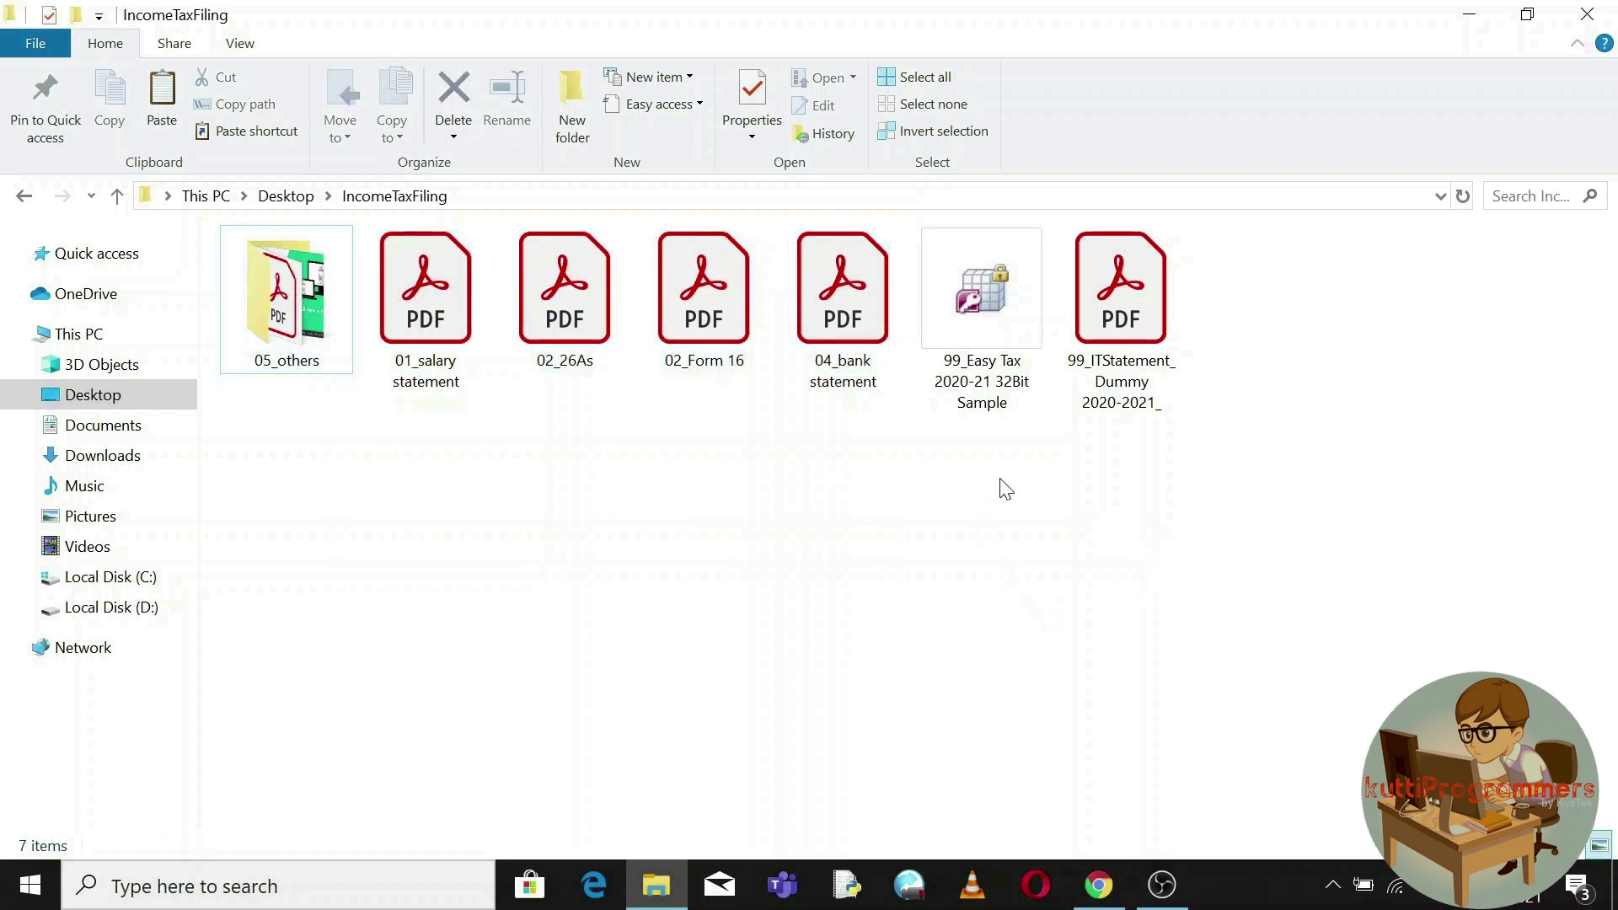
{"action": "left_click", "coordinate": [1120, 347]}
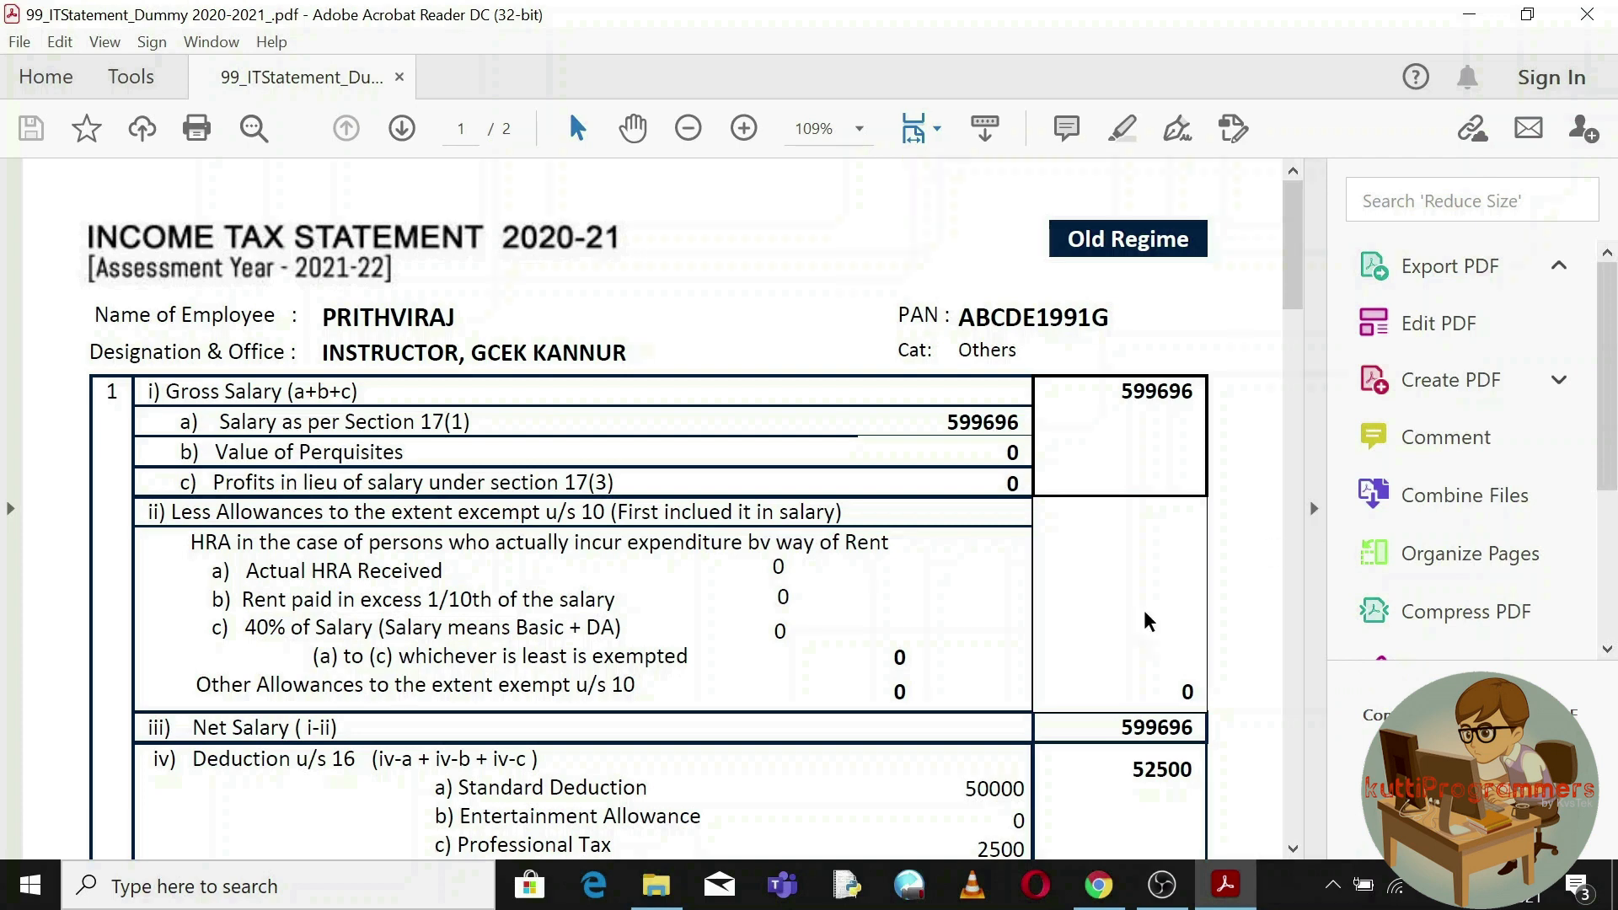
Zoom the statement page to 130% by collapsing the tools pane, then minimize Acrobat Reader.
{"action": "left_click", "coordinate": [1313, 512]}
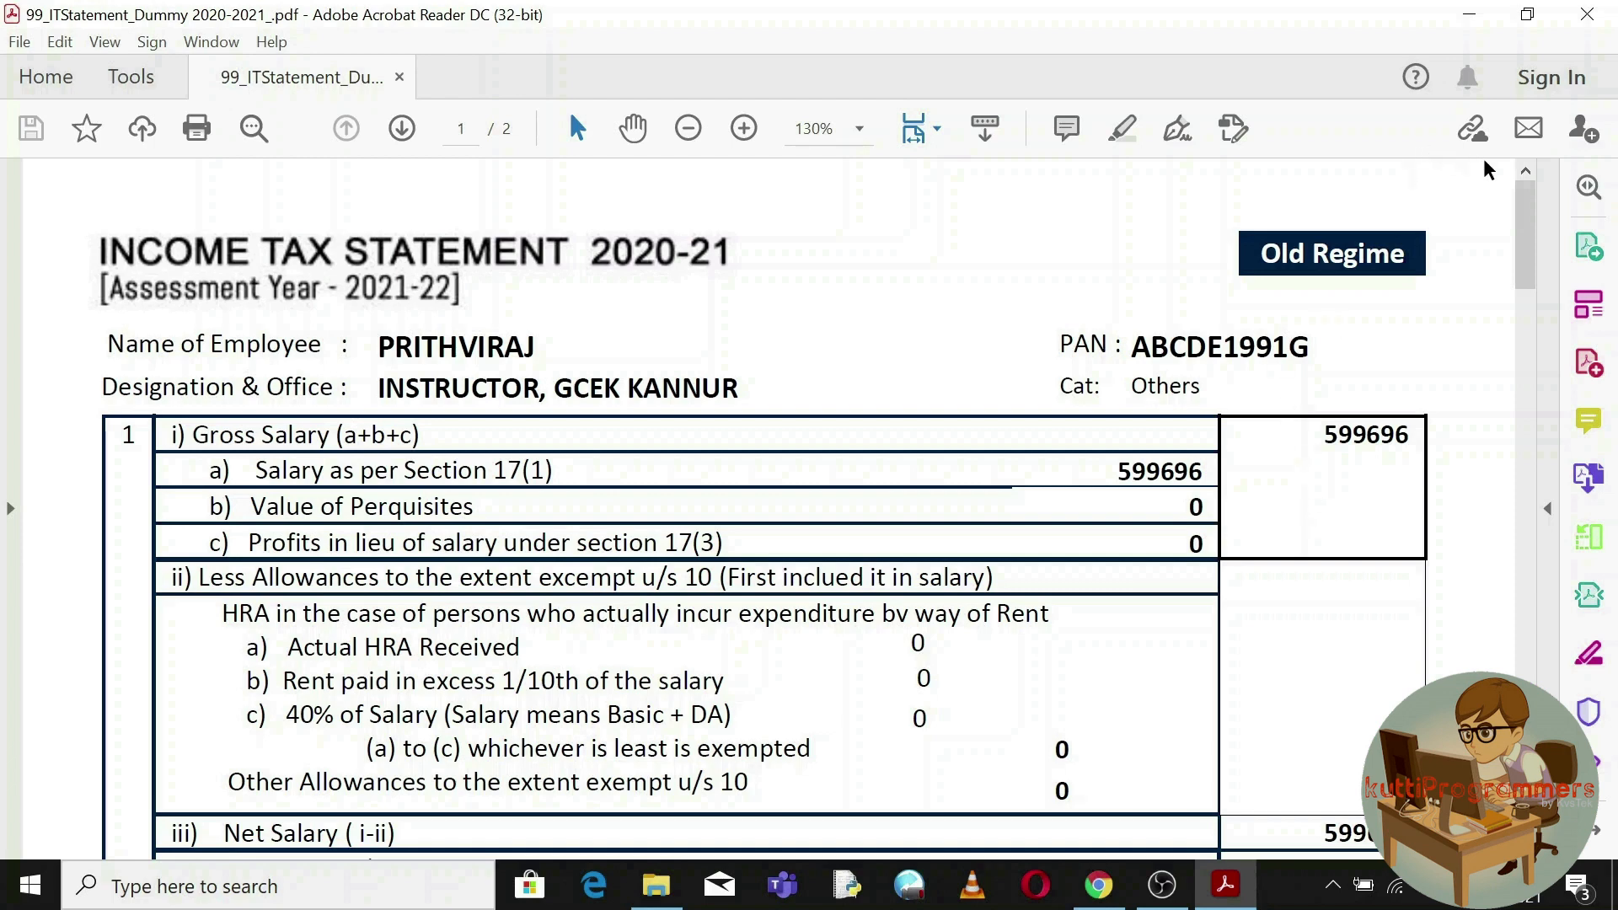
{"action": "left_click", "coordinate": [1470, 18]}
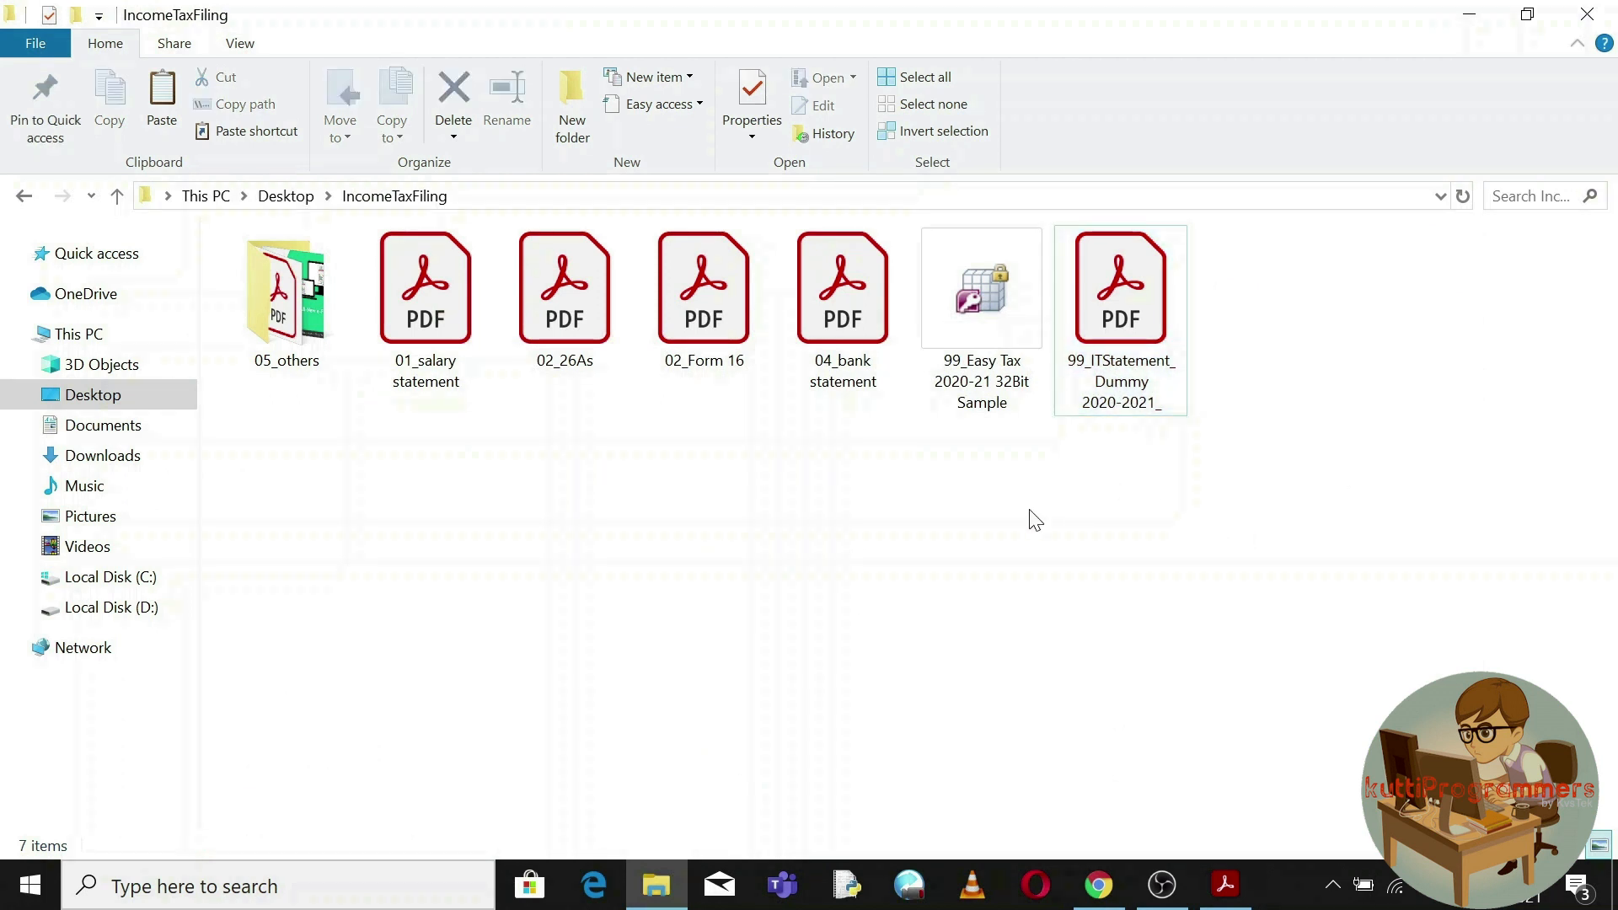
Open the Easy Tax 2020-21 .accde database, getting past the security notice and start screen.
{"action": "left_click", "coordinate": [979, 327]}
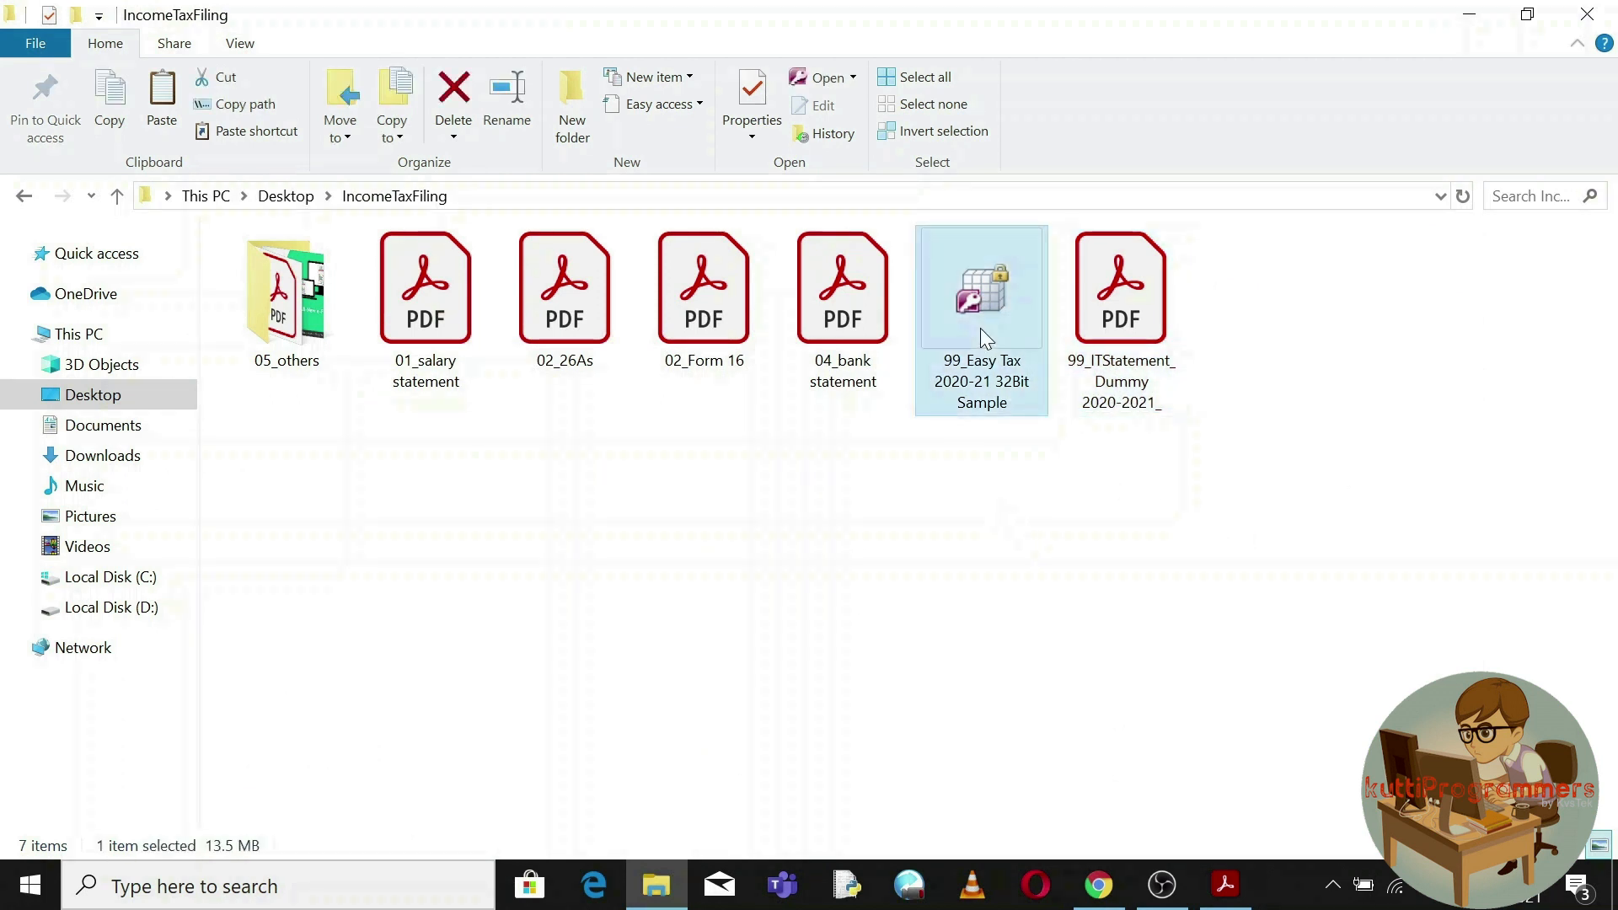
{"action": "double_click", "coordinate": [979, 327]}
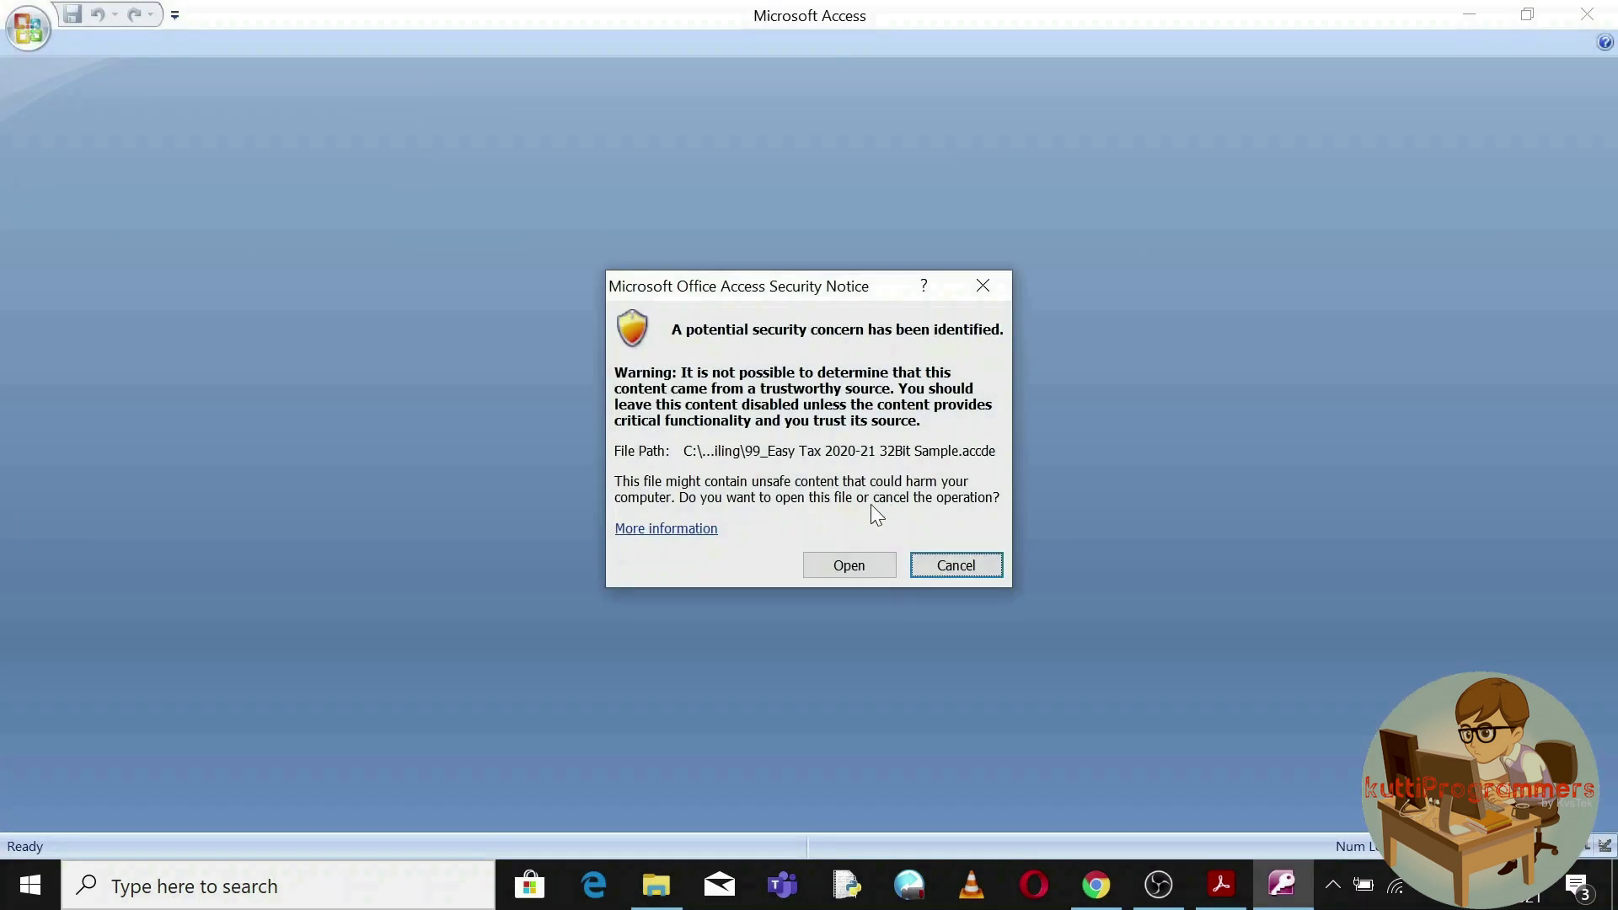
{"action": "left_click", "coordinate": [847, 571]}
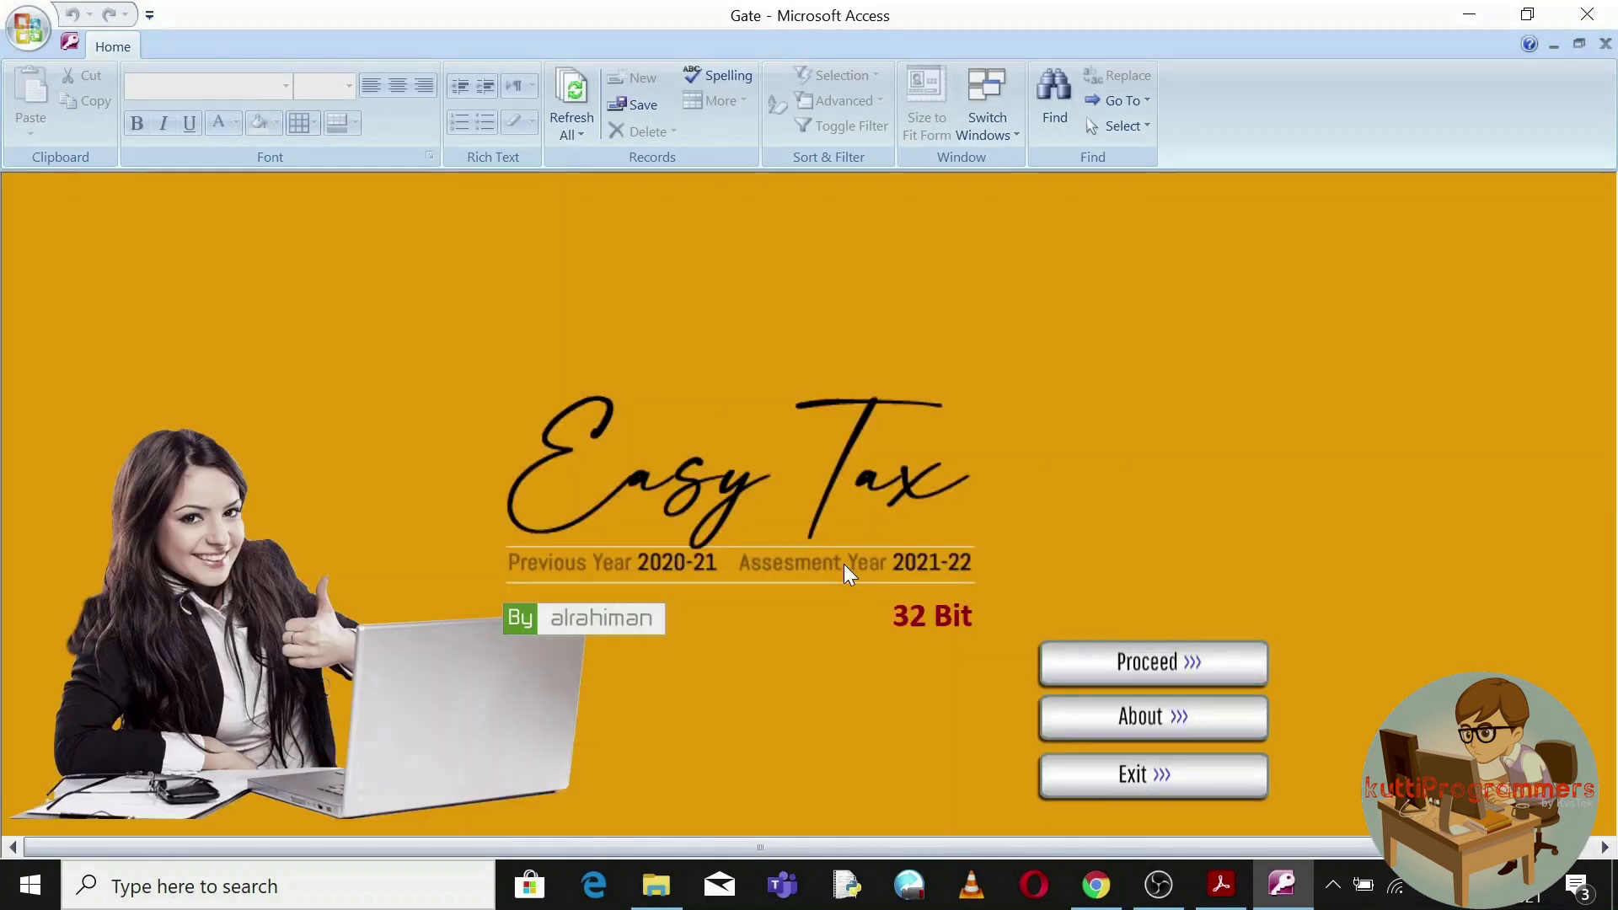
{"action": "left_click", "coordinate": [1170, 665]}
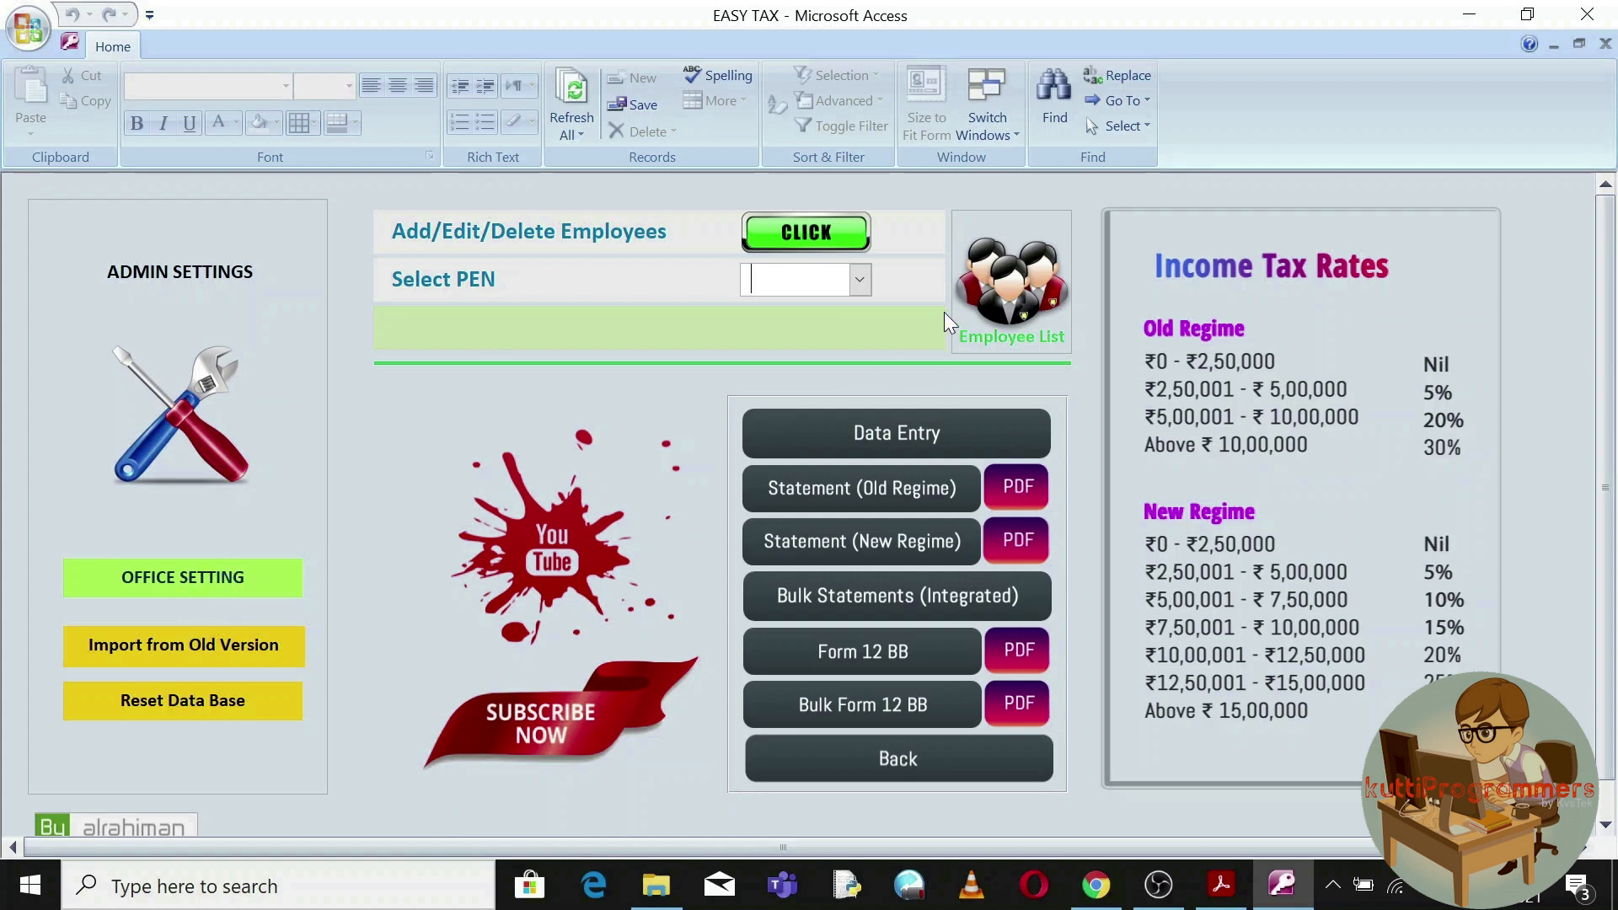
Choose the employee by PEN in the Select PEN list to show their name and designation.
{"action": "left_click", "coordinate": [838, 235]}
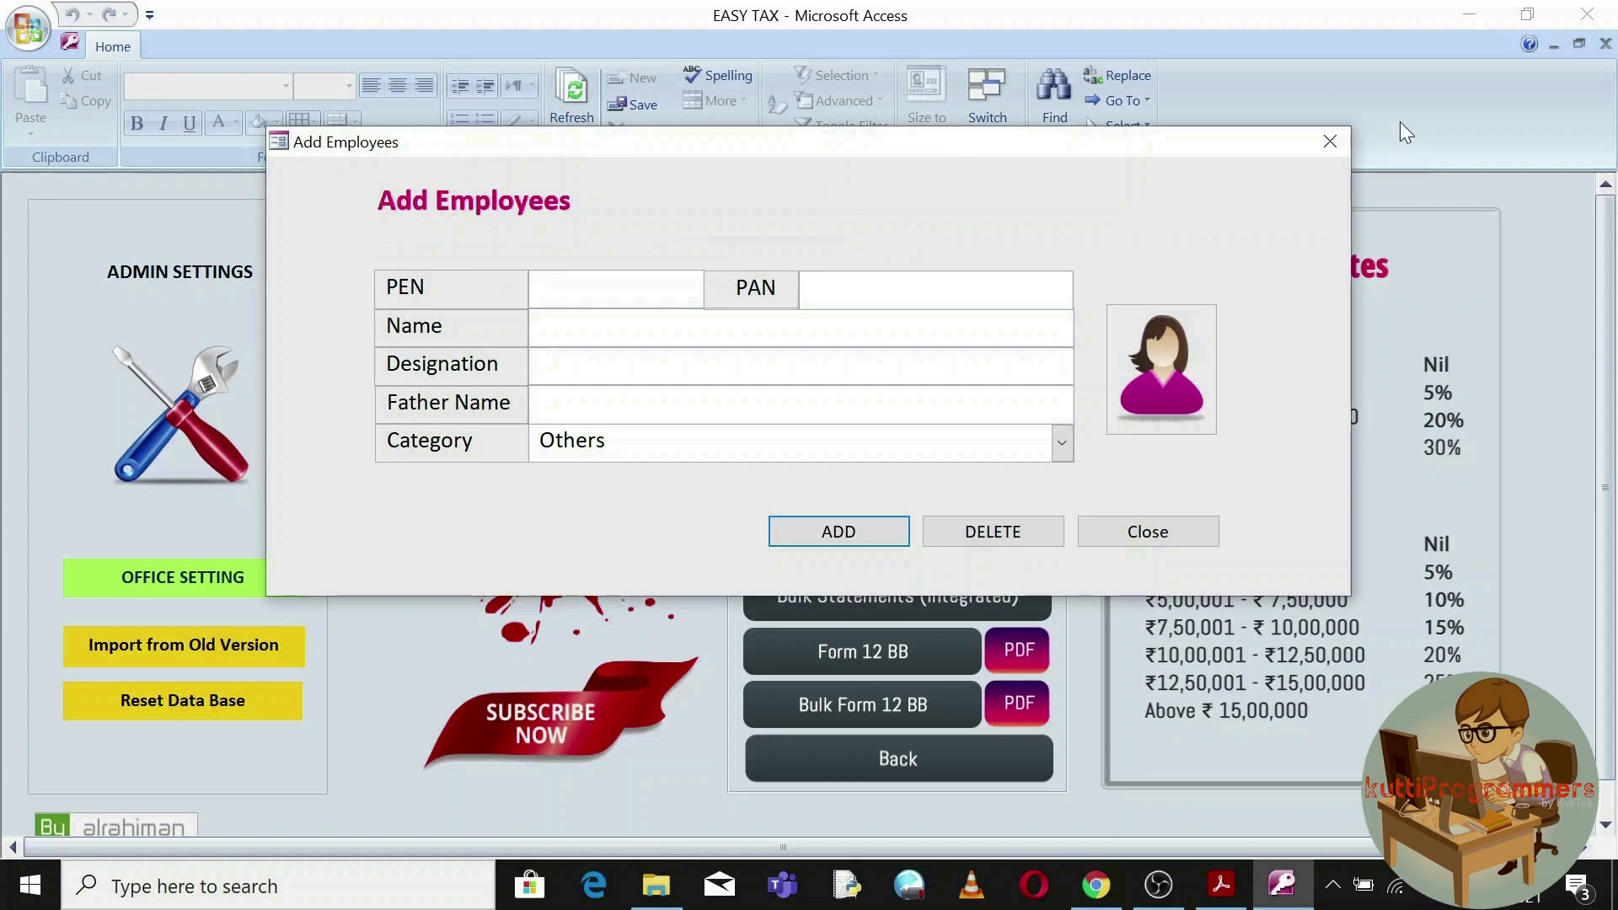
{"action": "left_click", "coordinate": [1331, 141]}
{"action": "left_click", "coordinate": [859, 279]}
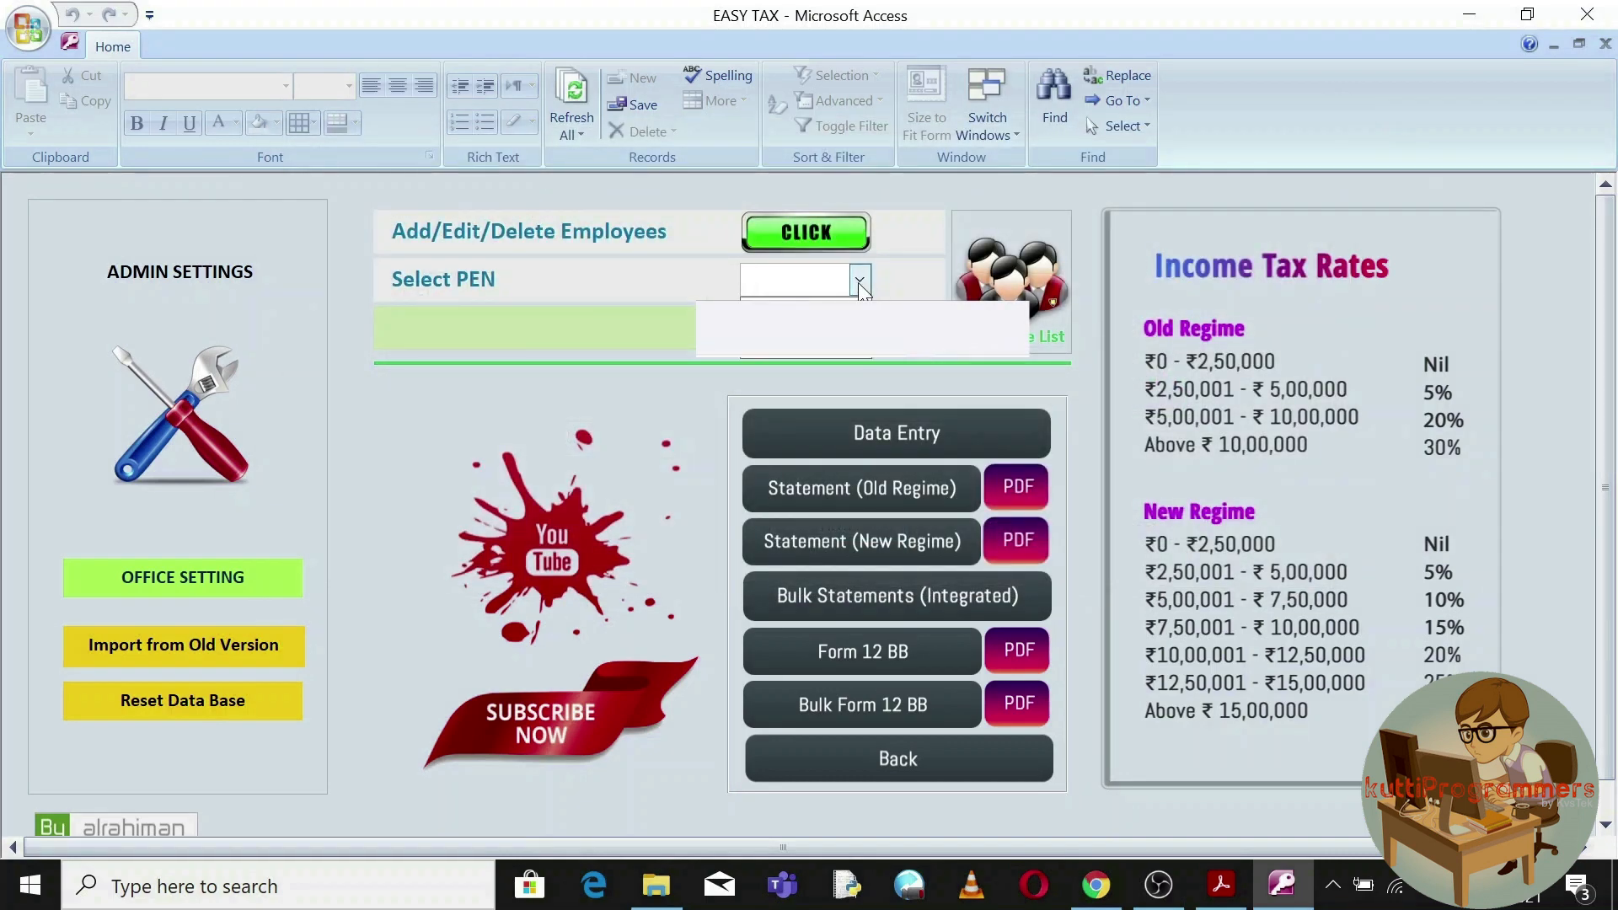
{"action": "left_click", "coordinate": [783, 308]}
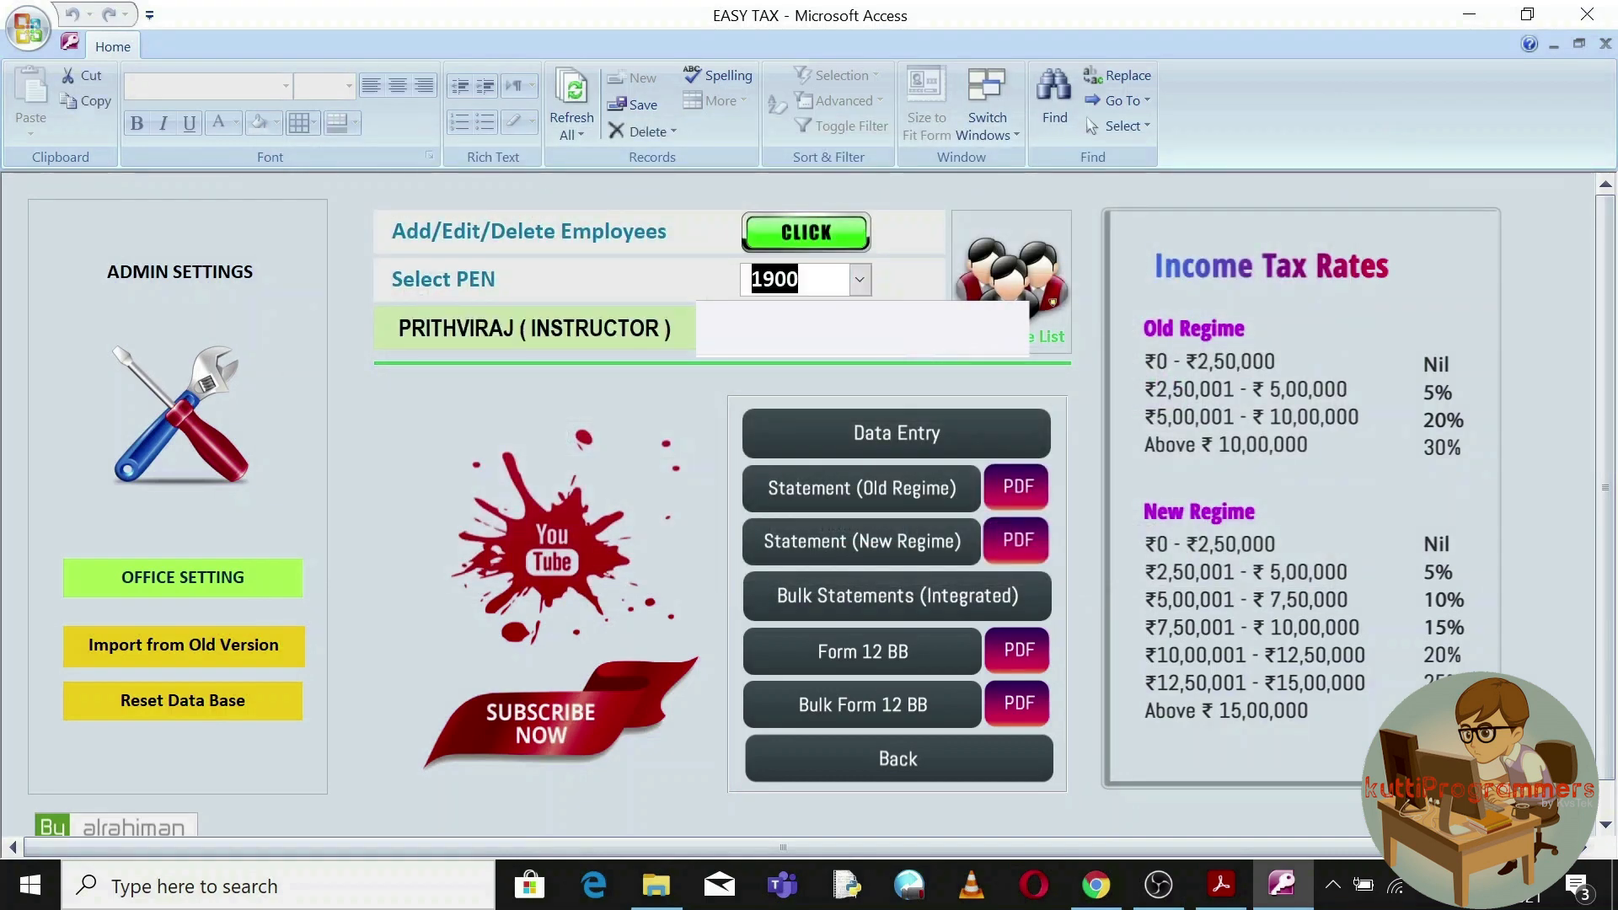
Open the chosen employee's salary entry and advance past the salary forms to Other Incomes.
{"action": "left_click", "coordinate": [862, 433]}
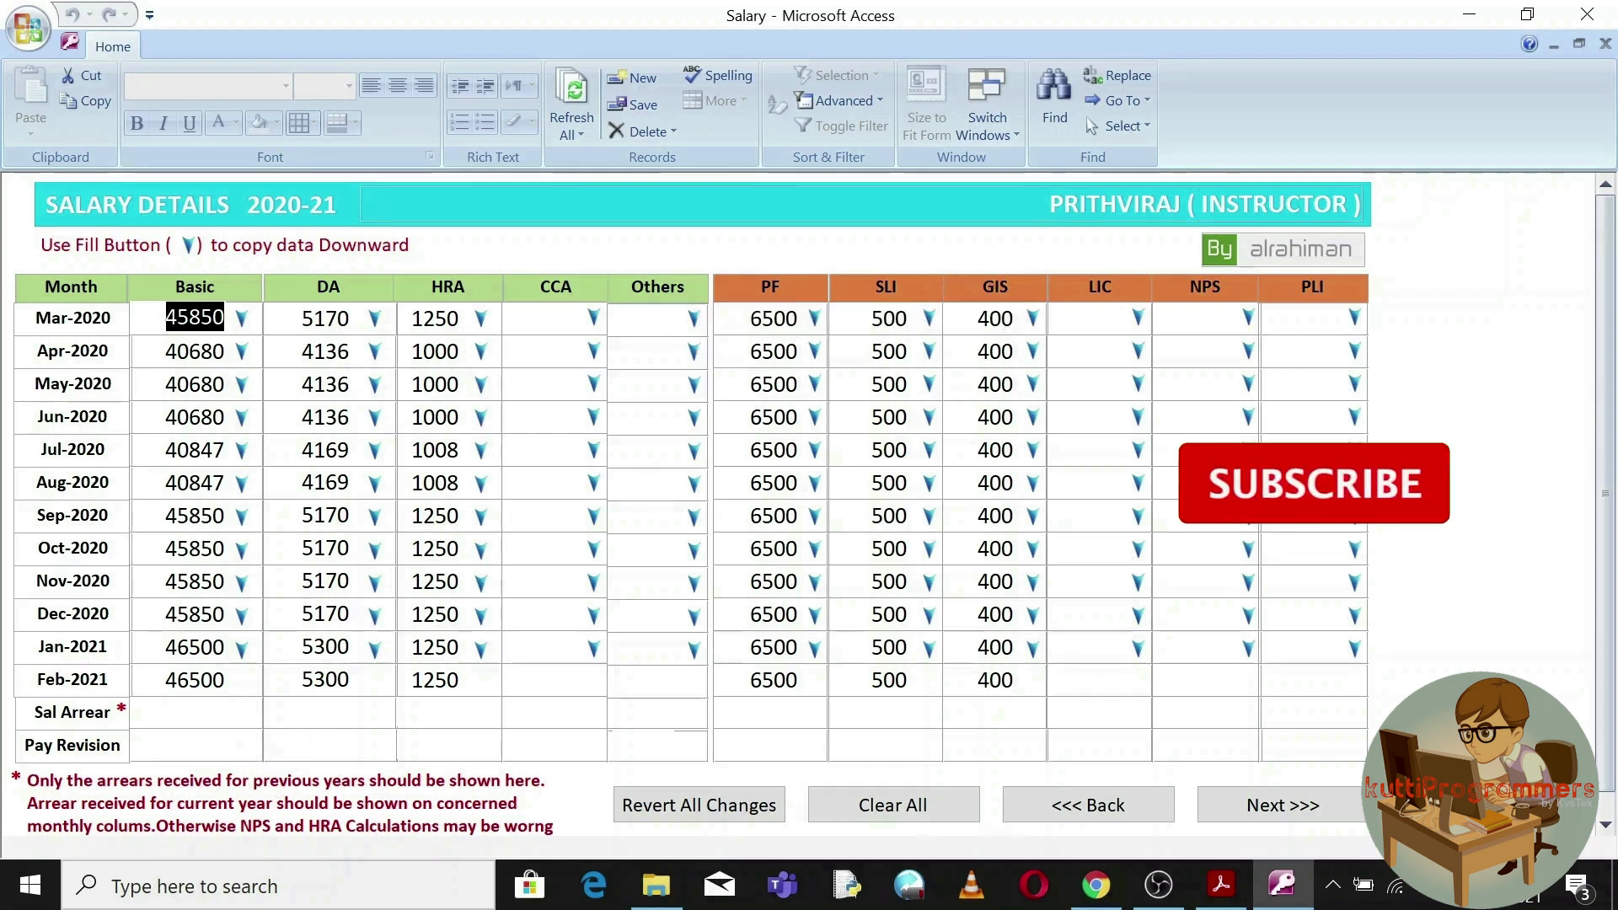
{"action": "left_click", "coordinate": [1282, 806]}
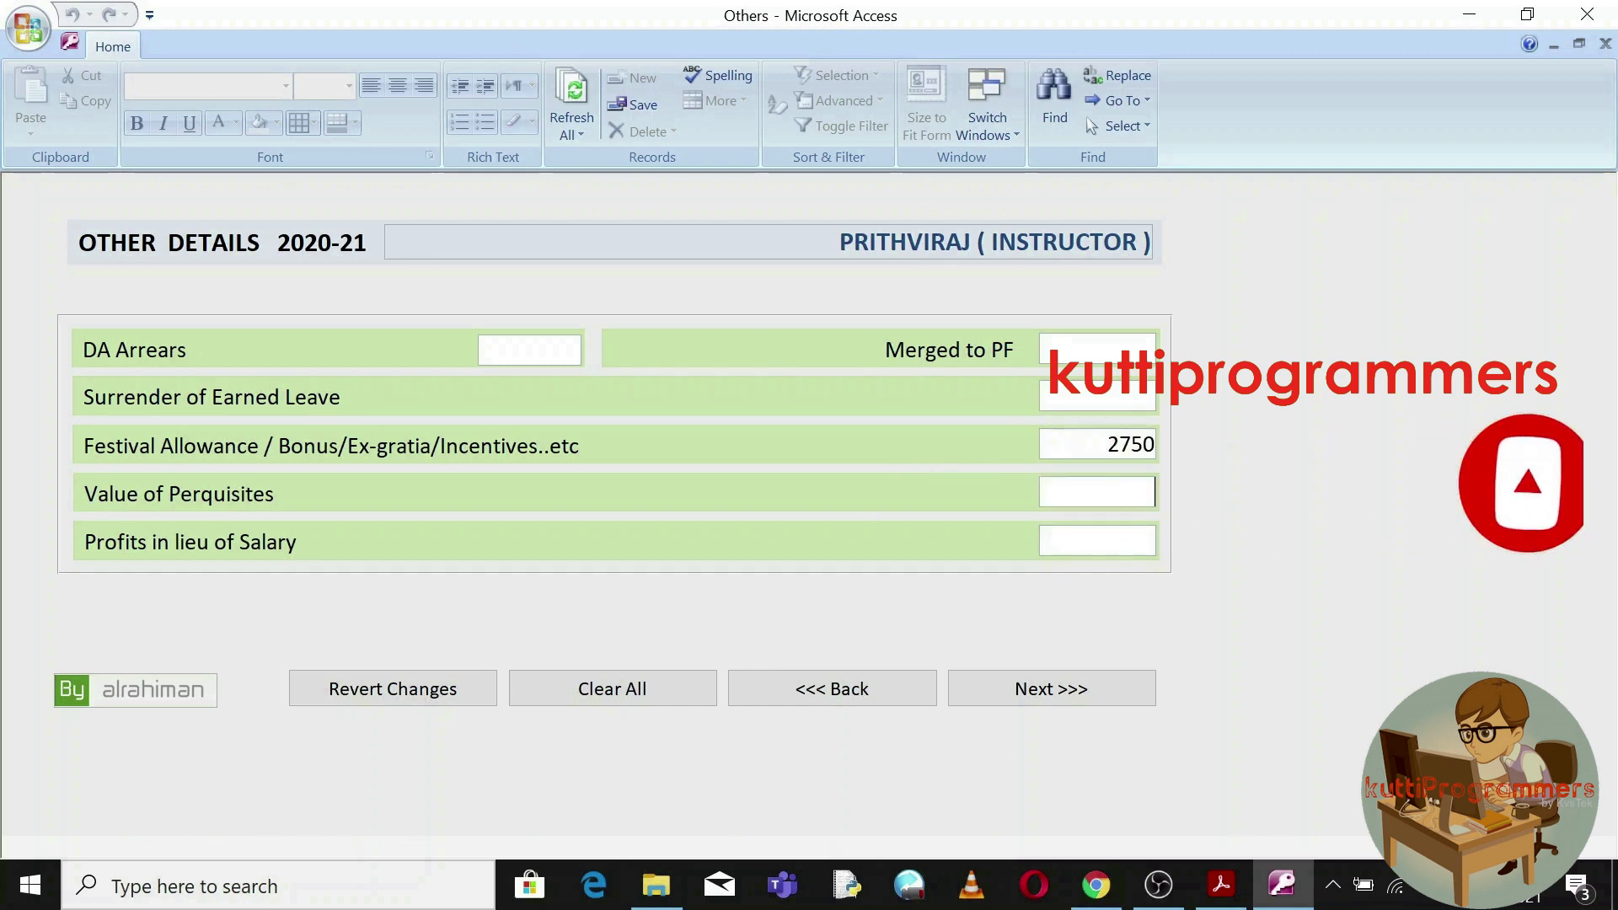
{"action": "left_click", "coordinate": [1054, 686]}
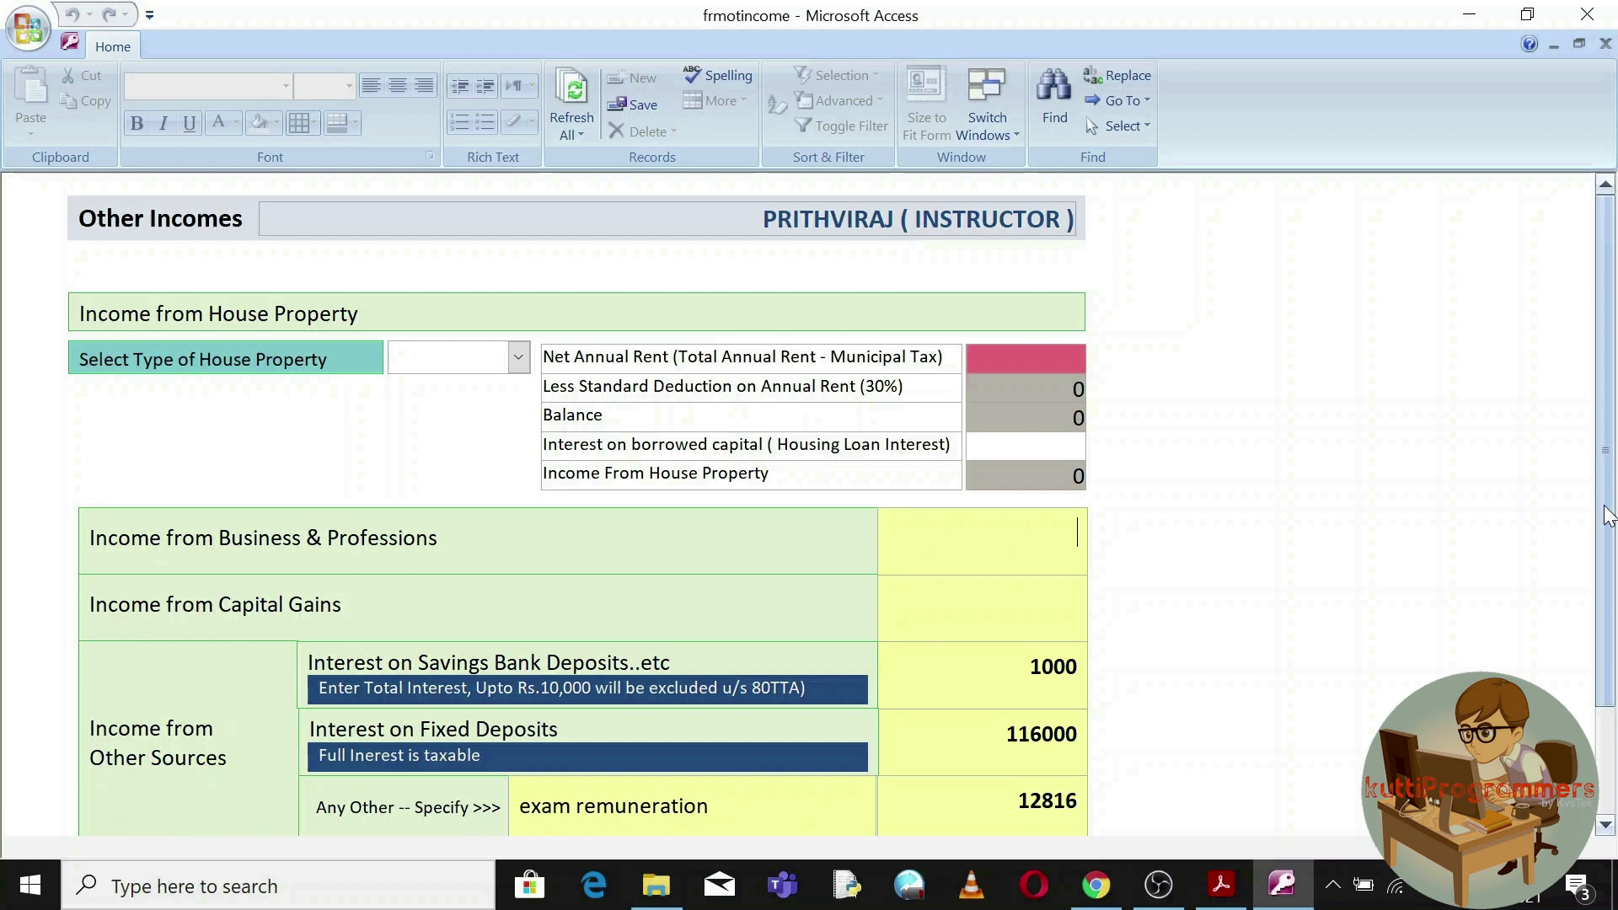
Check other-sources income: savings interest 1000, FD interest 116000, exam remuneration 12816.
{"action": "scroll", "coordinate": [1601, 518], "scroll_direction": "down", "scroll_amount": 3}
{"action": "key", "text": "Tab"}
{"action": "key", "text": "Tab"}
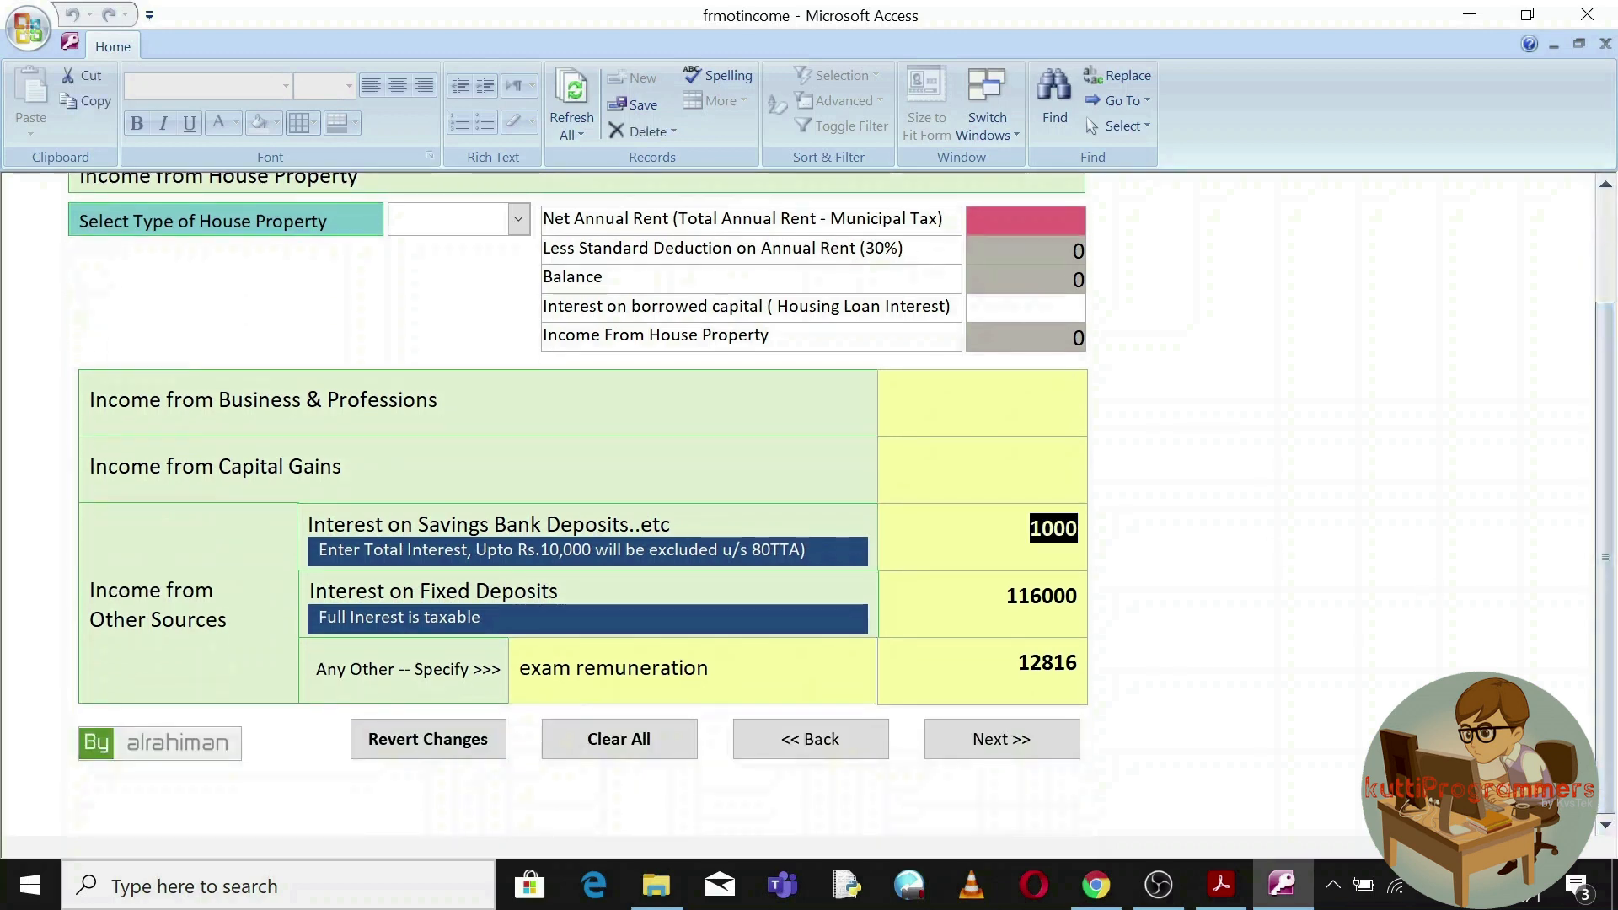
{"action": "key", "text": "Tab"}
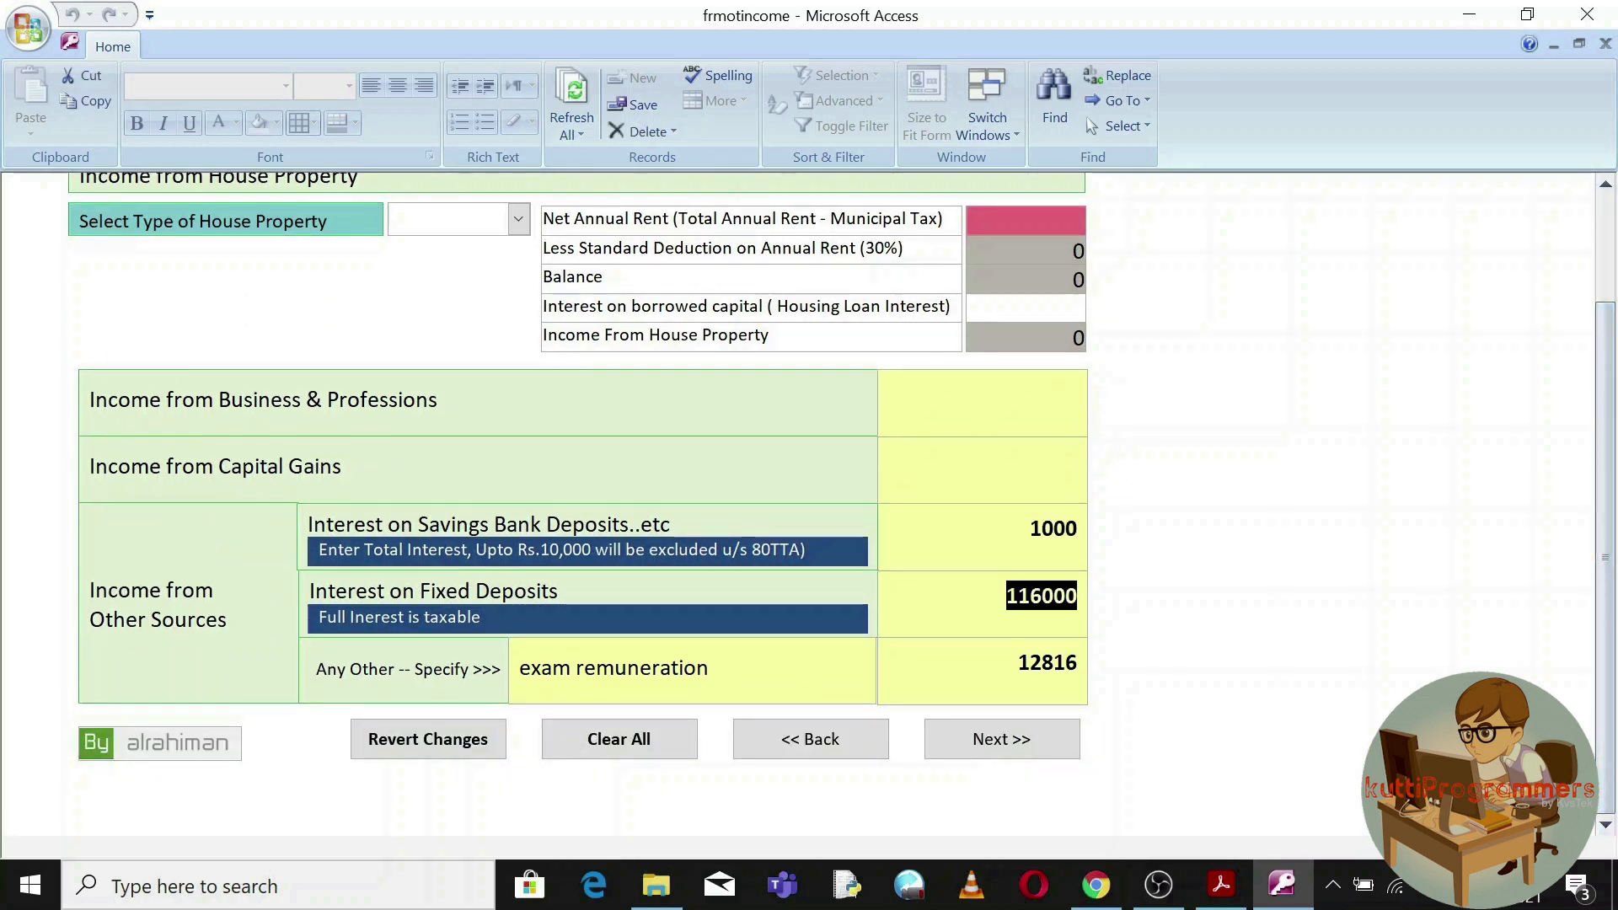
{"action": "key", "text": "Tab"}
{"action": "key", "text": "Tab"}
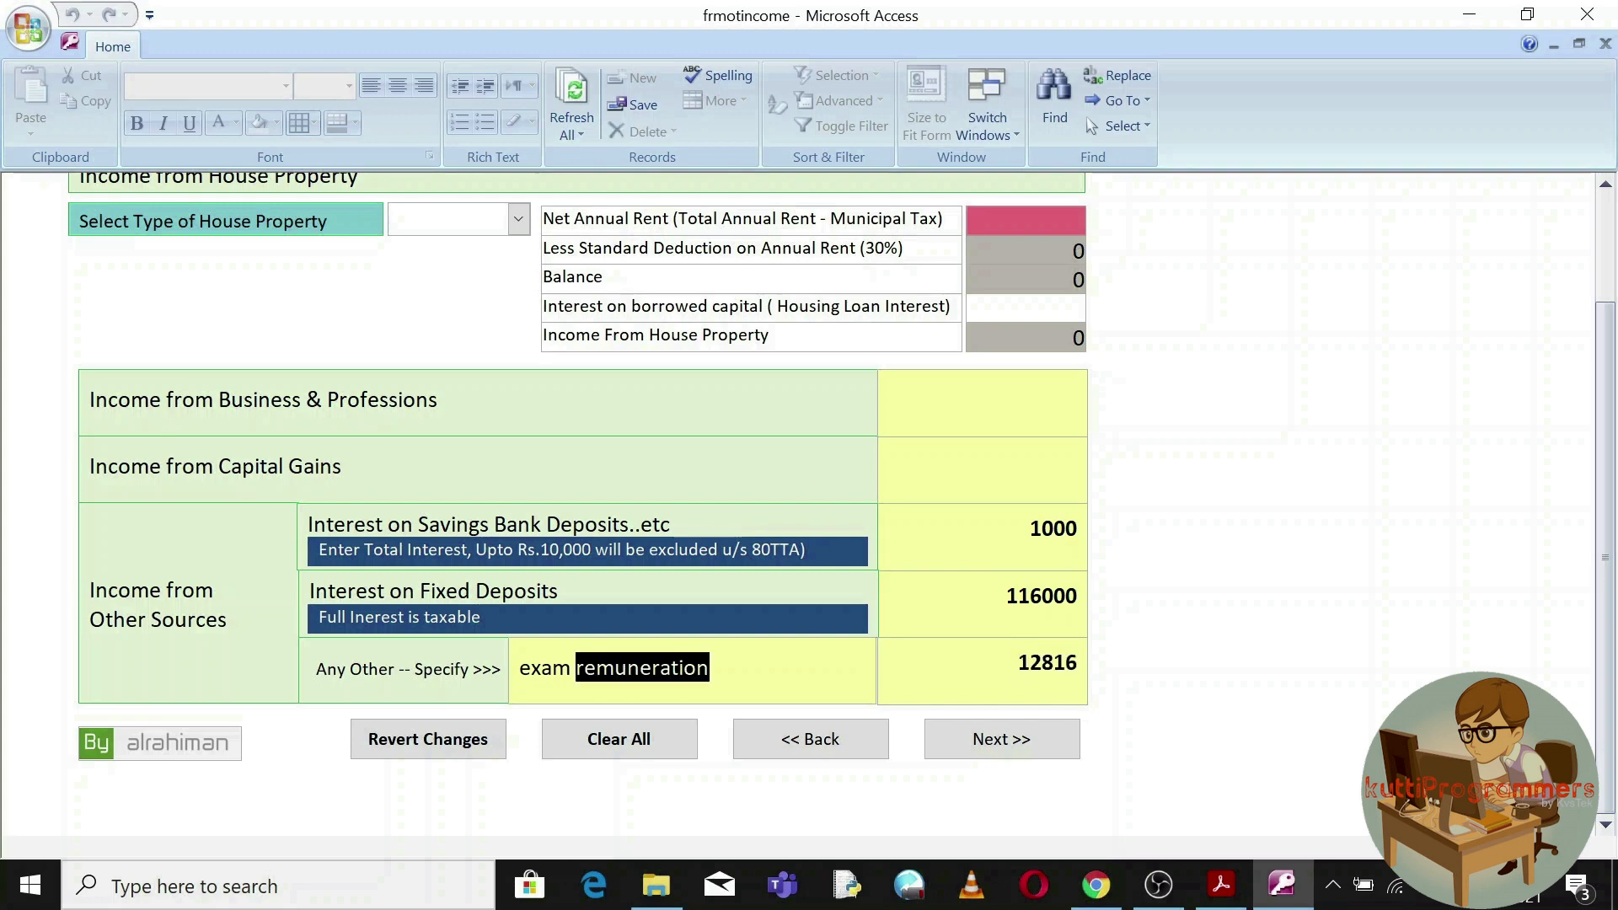
{"action": "left_click", "coordinate": [1033, 747]}
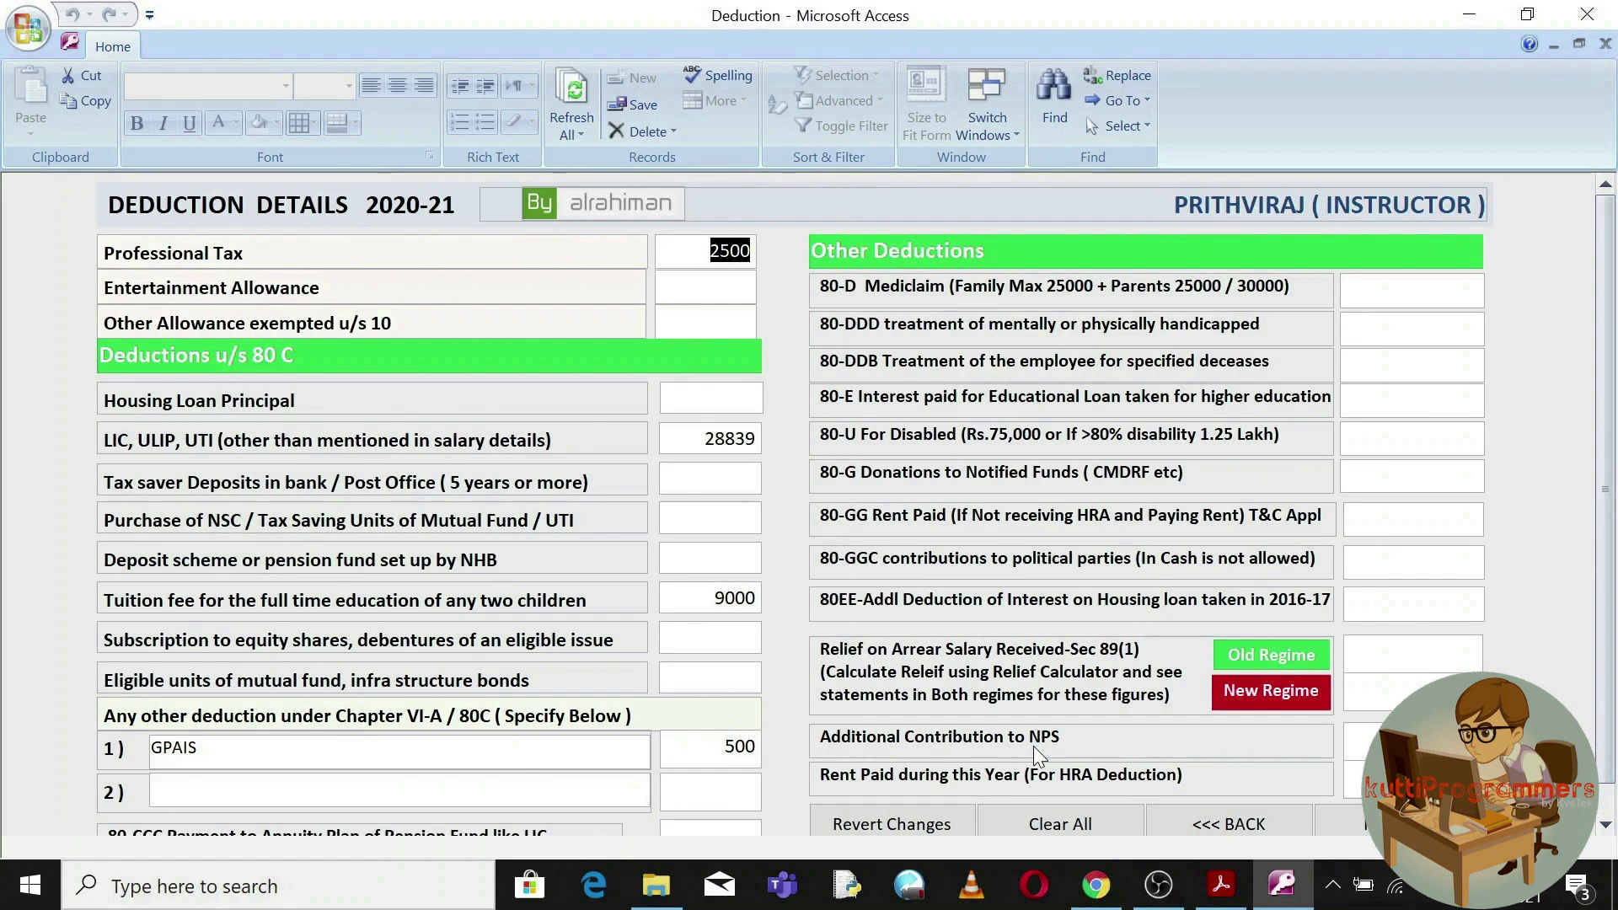
Check the deductions: professional tax 2500, LIC 28839, tuition fees 9000, GPAIS 500.
{"action": "key", "text": "Tab"}
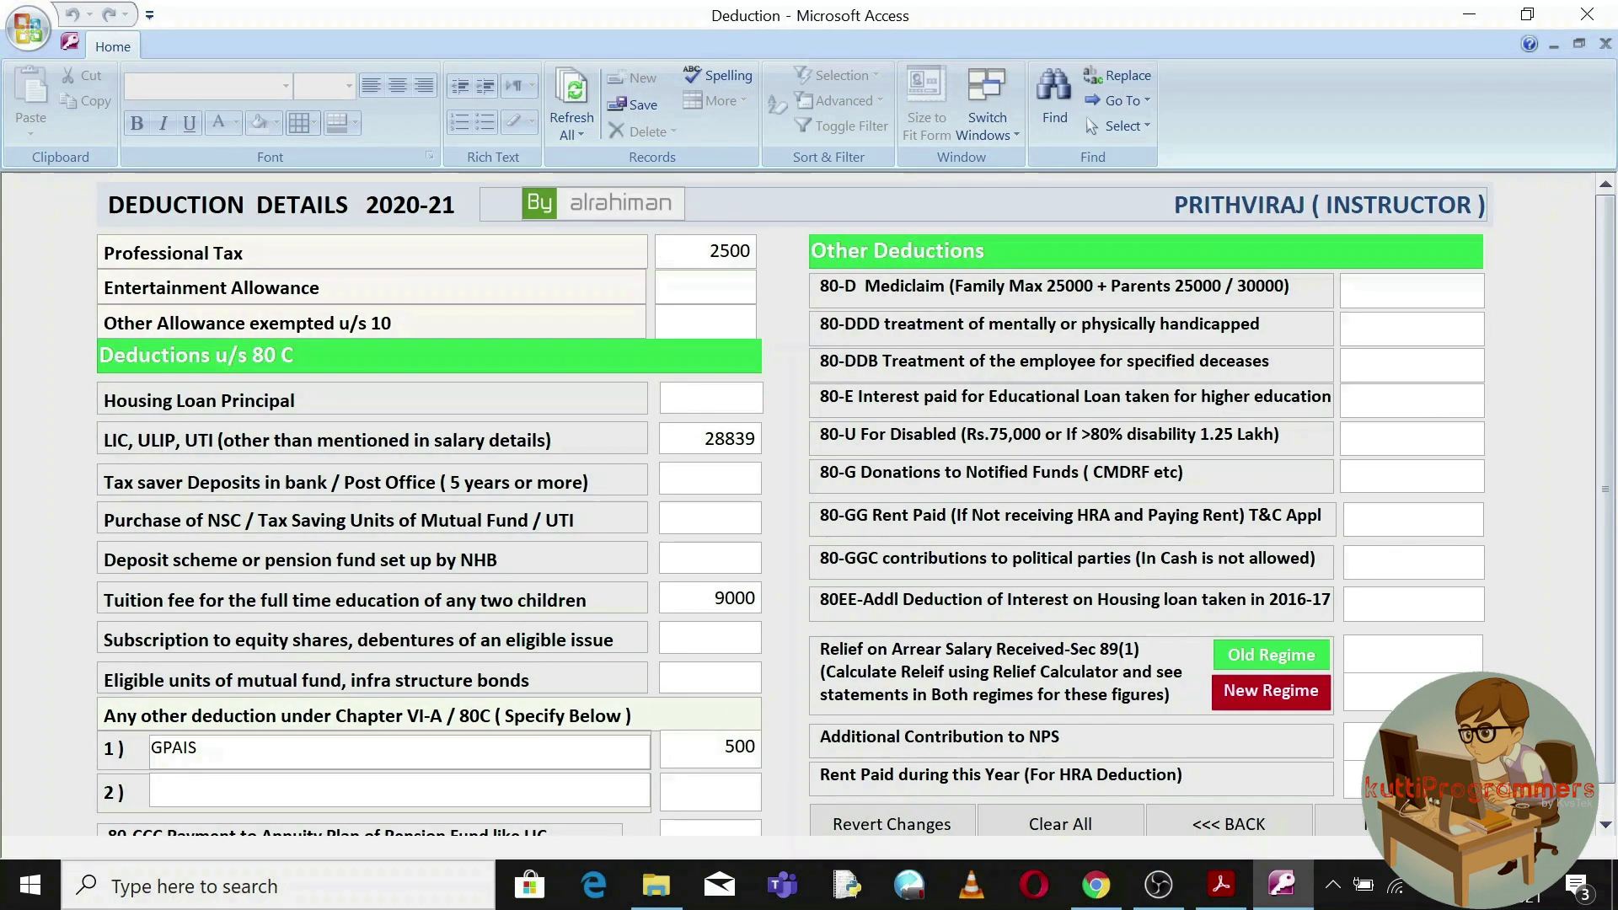
{"action": "double_click", "coordinate": [726, 438]}
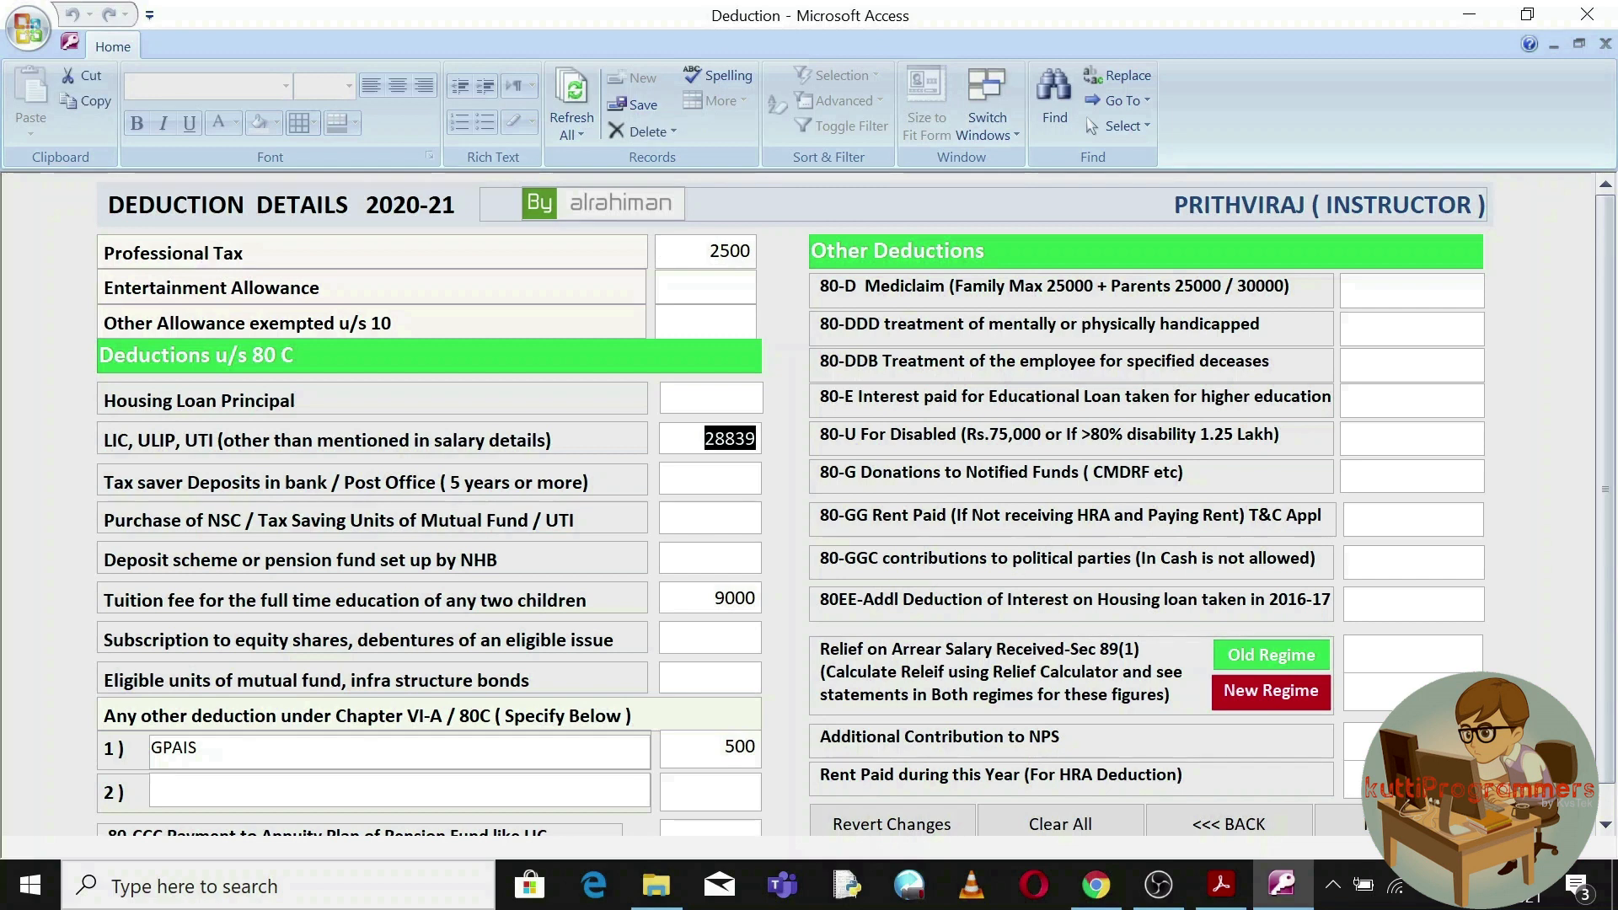
{"action": "double_click", "coordinate": [735, 598]}
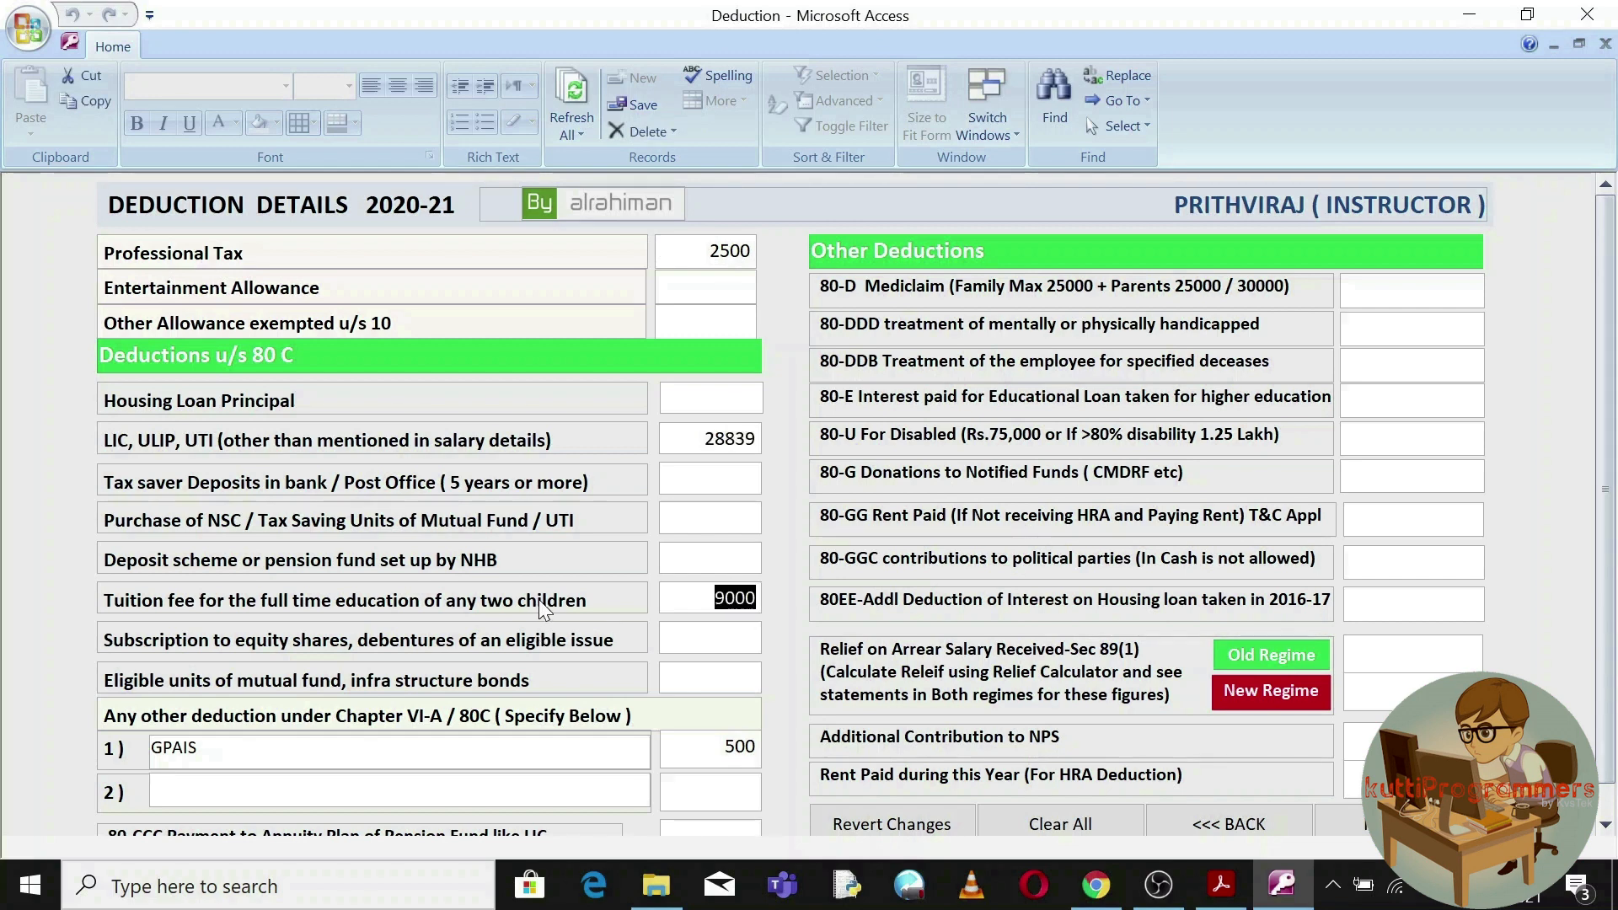
{"action": "key", "text": "Tab"}
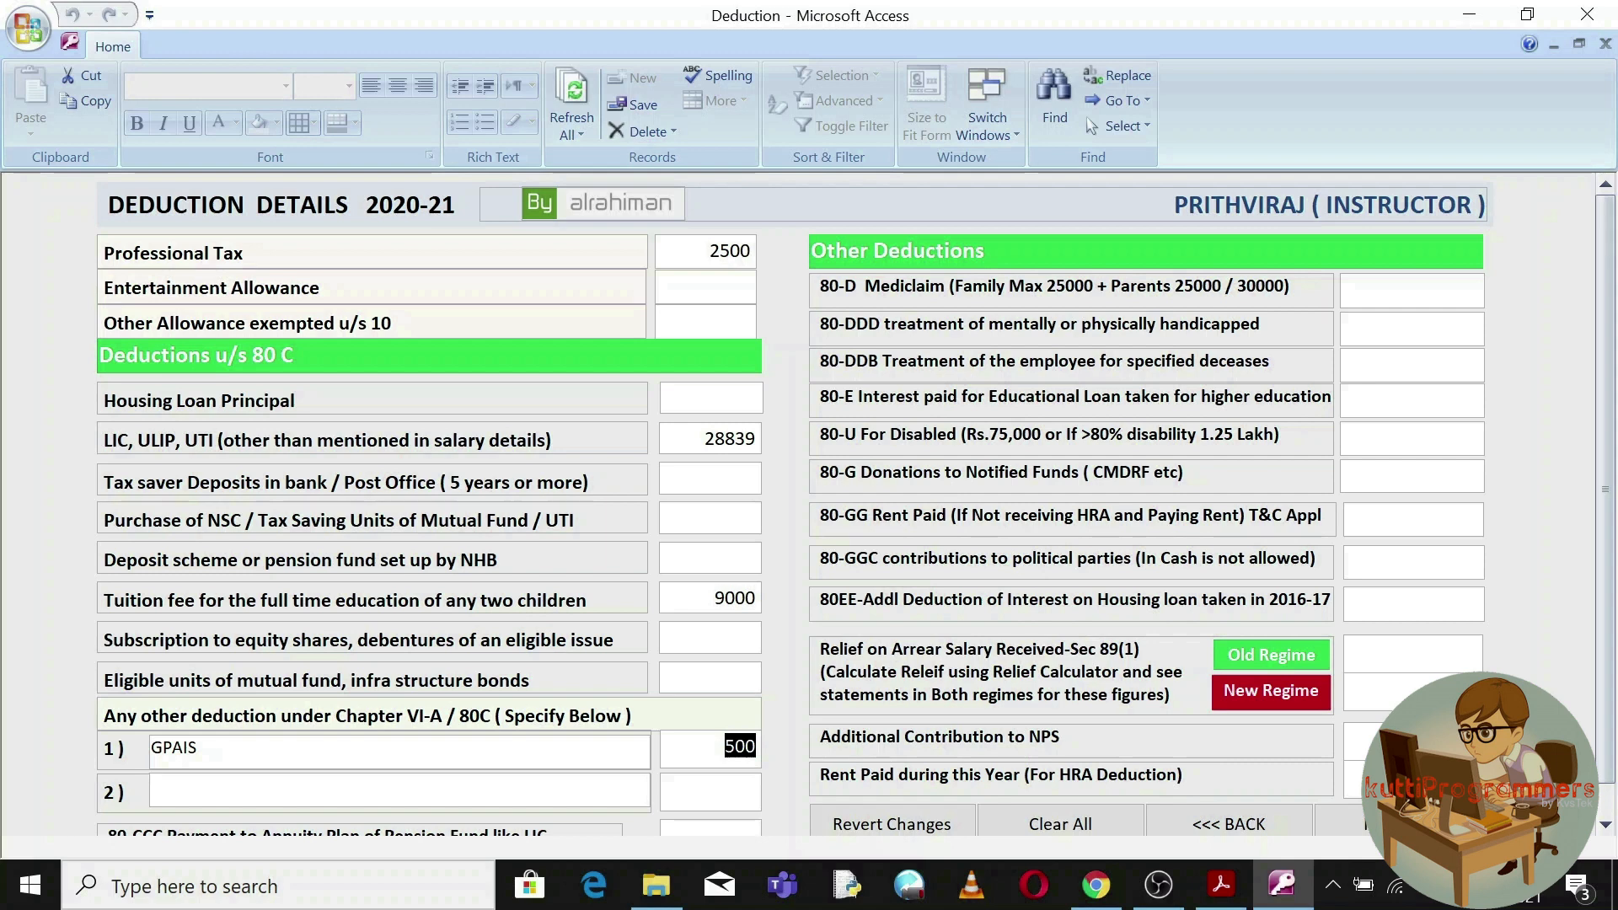
{"action": "scroll", "coordinate": [1605, 560], "scroll_direction": "down", "scroll_amount": 1}
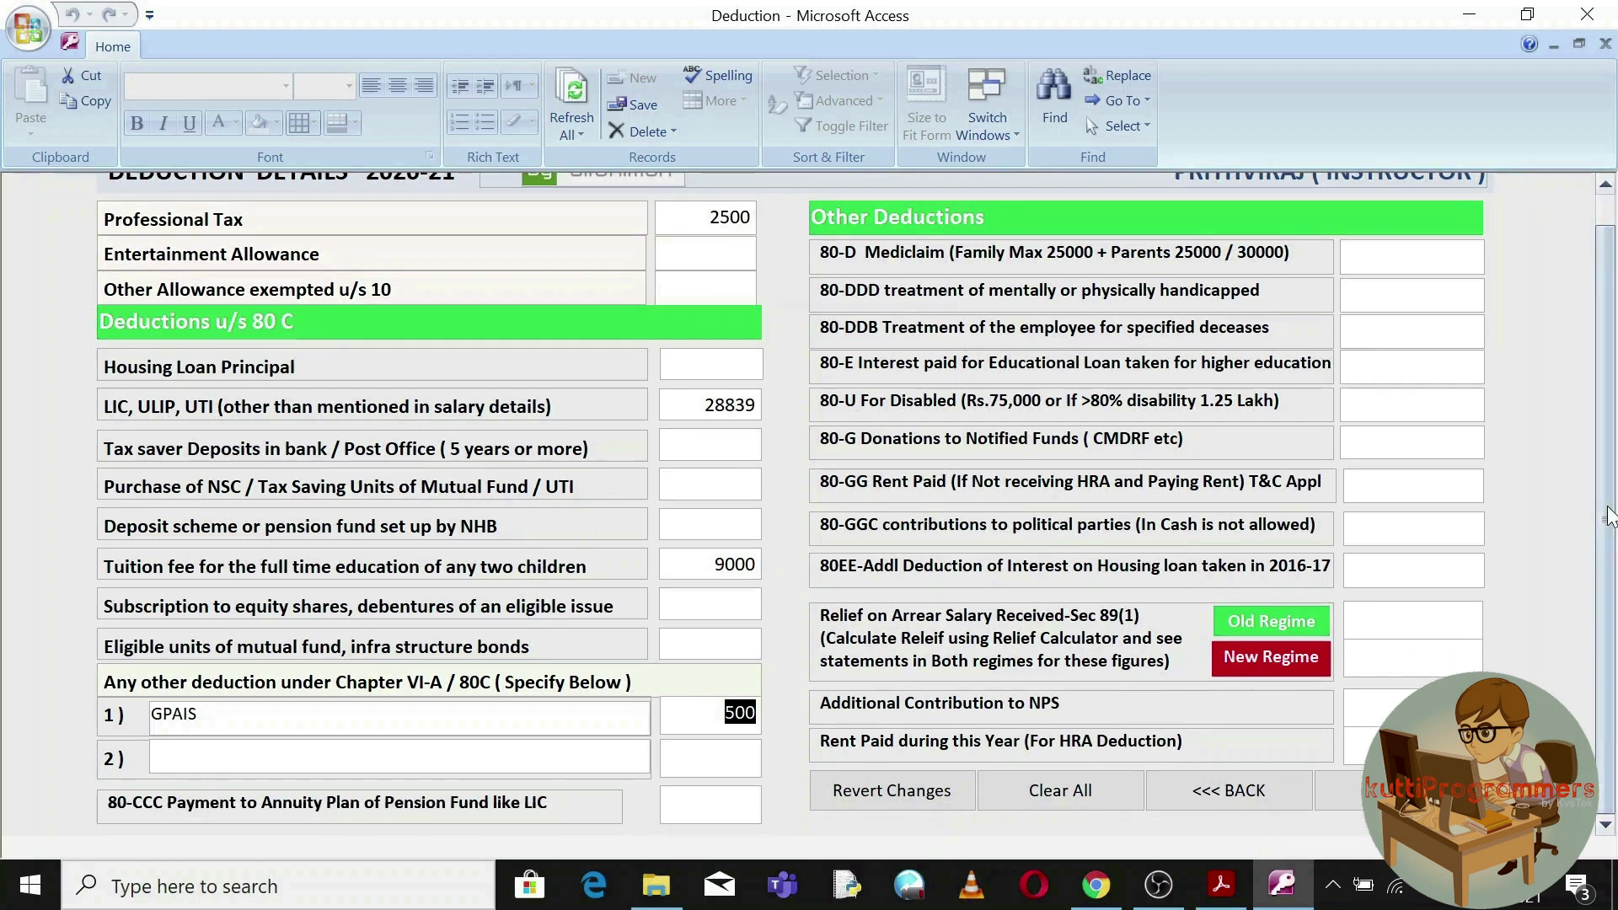
{"action": "scroll", "coordinate": [1609, 512], "scroll_direction": "up", "scroll_amount": 1}
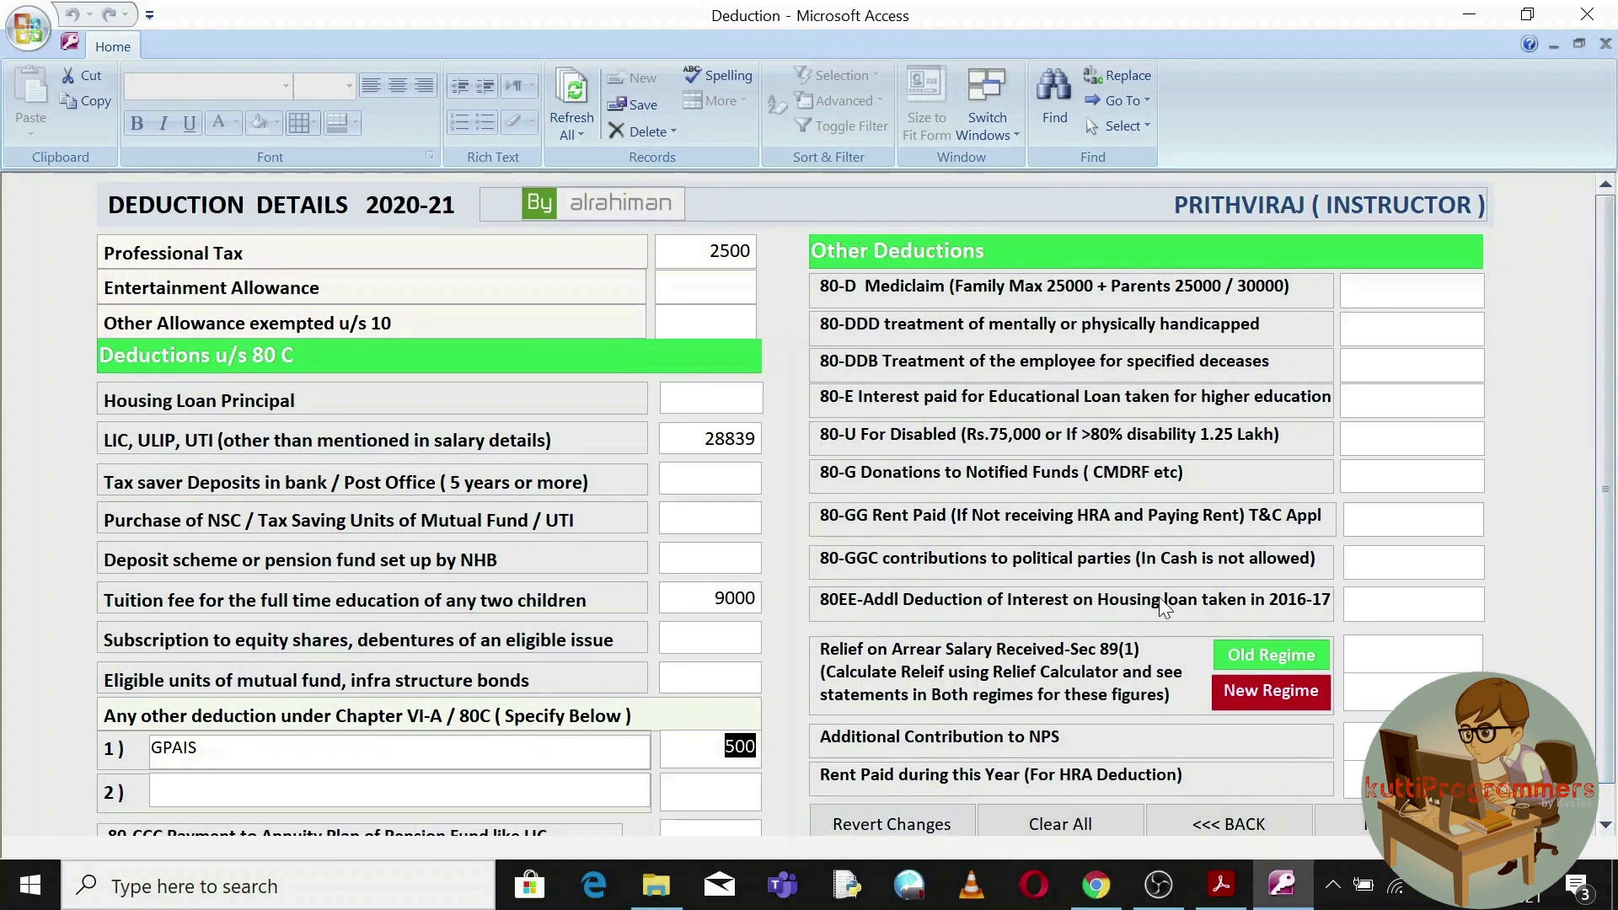
Review the empty 80-D and 80-DDD relief fields and remove the stray relief digit.
{"action": "left_click", "coordinate": [1412, 328]}
{"action": "left_click", "coordinate": [1412, 291]}
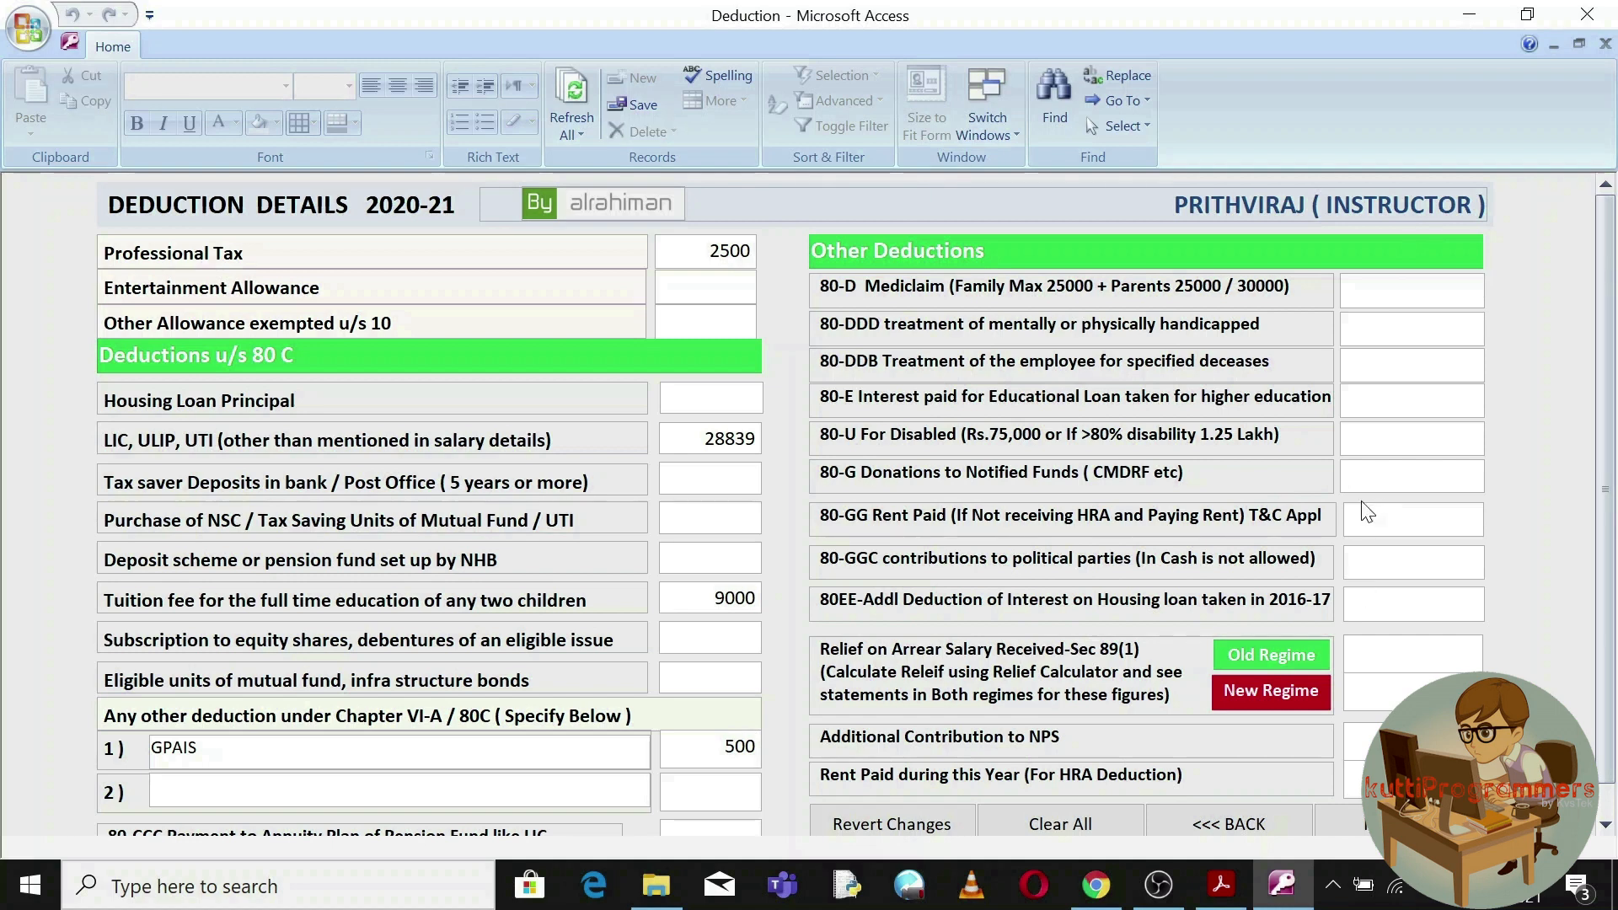
{"action": "type", "text": "4324"}
{"action": "key", "text": "BackSpace"}
{"action": "key", "text": "BackSpace"}
{"action": "key", "text": "BackSpace"}
{"action": "key", "text": "BackSpace"}
{"action": "left_click", "coordinate": [1348, 824]}
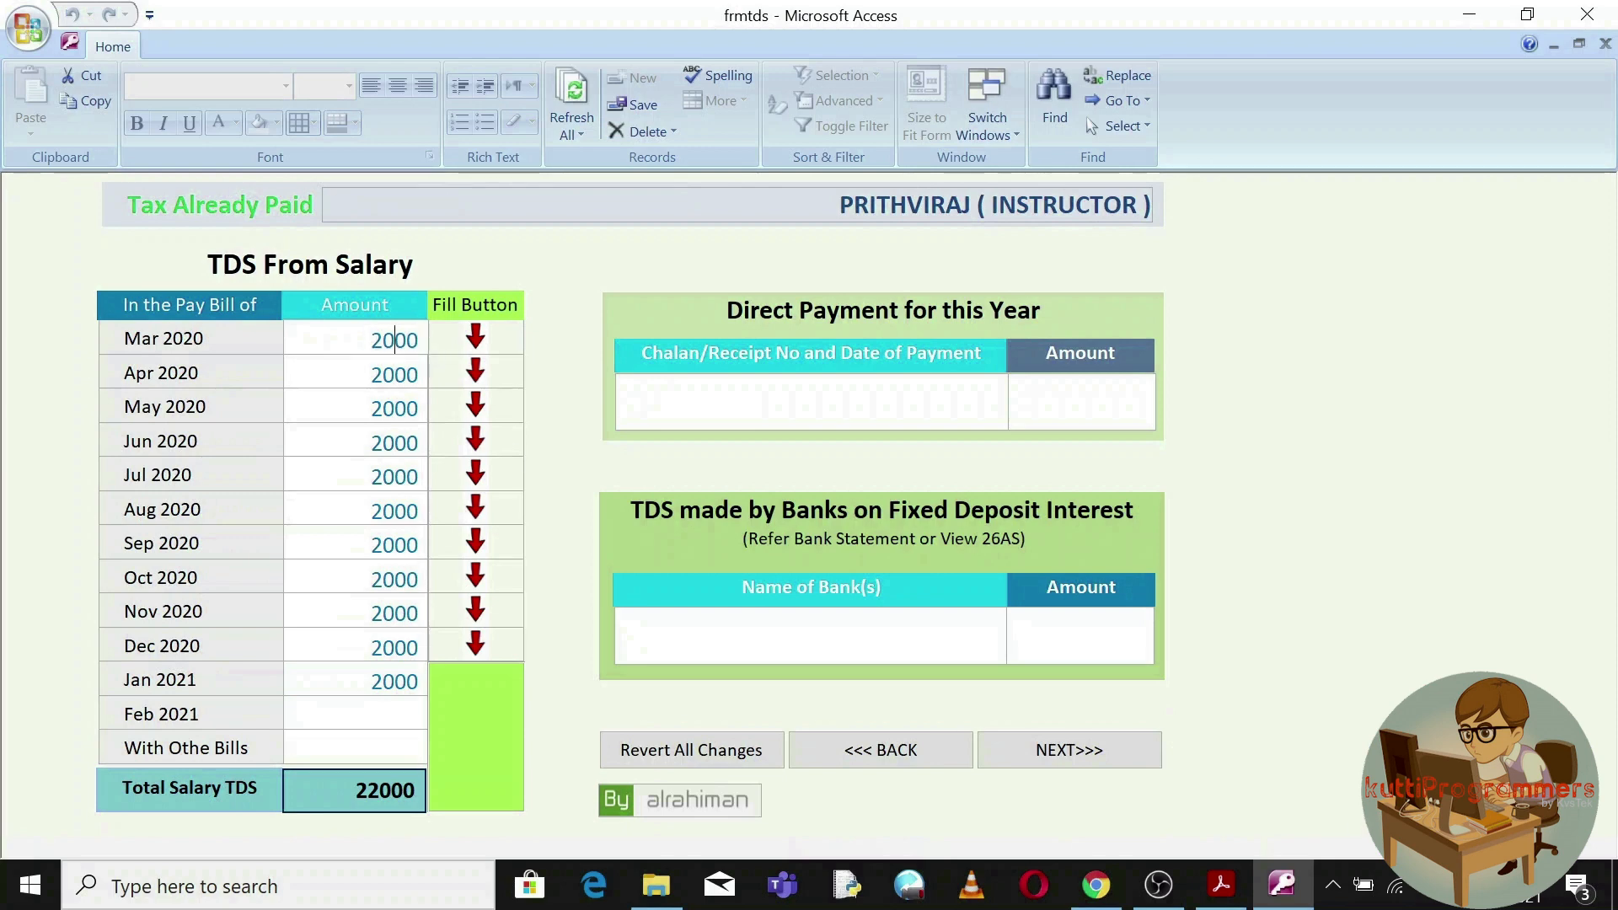
Verify the monthly salary TDS of 2000 totalling 22000, review the Form-12BB details, and finish data entry.
{"action": "left_click", "coordinate": [395, 374]}
{"action": "key", "text": "Tab"}
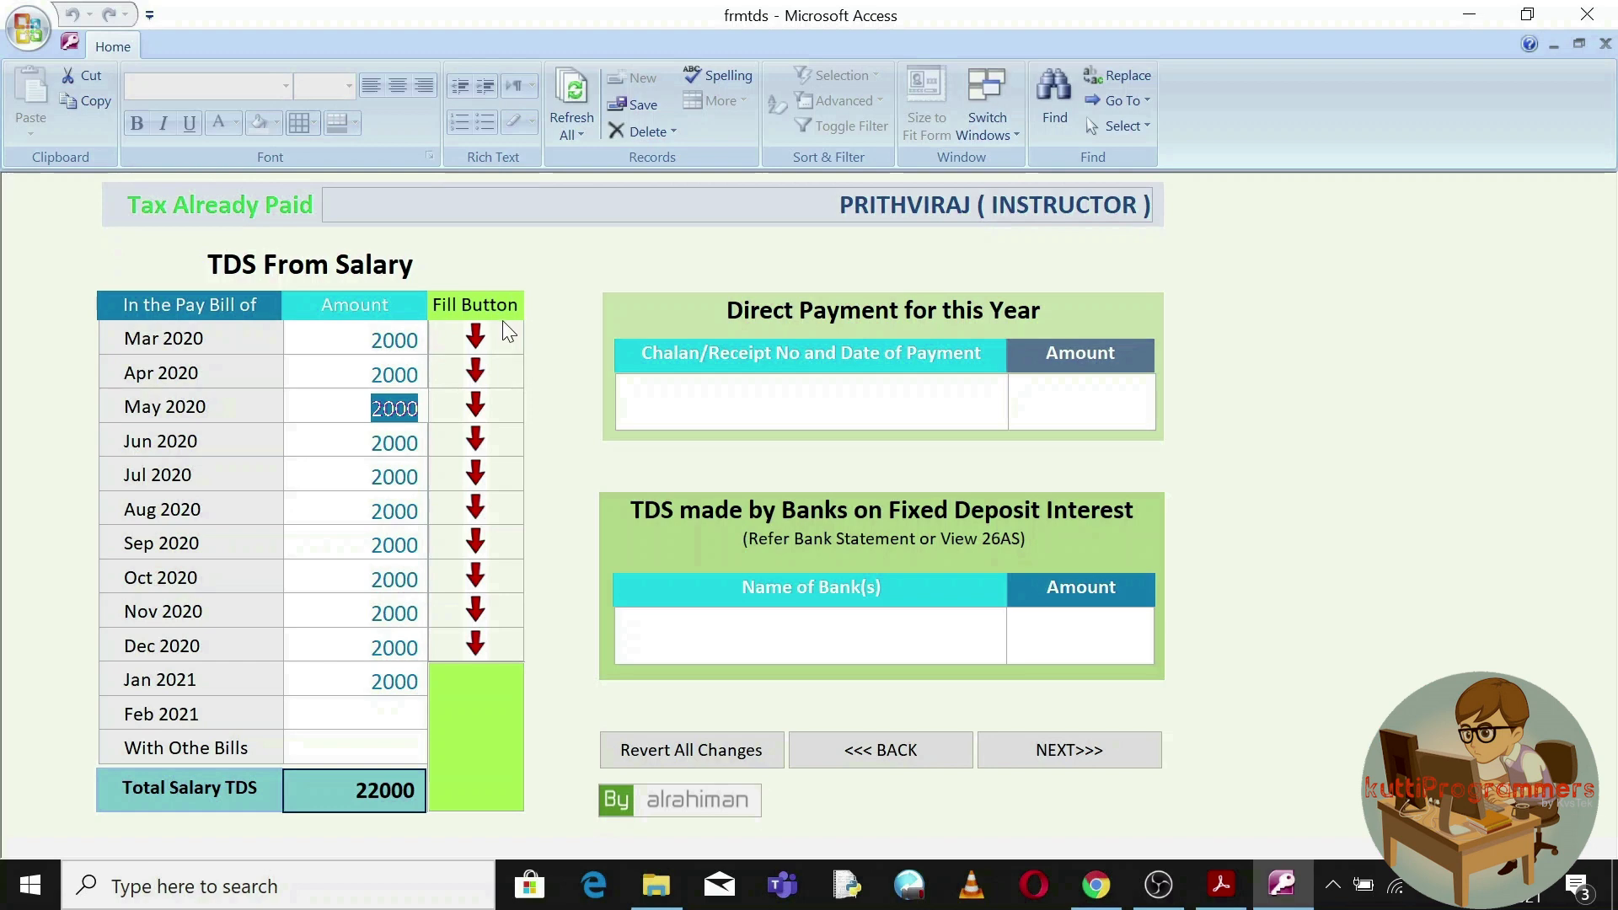
{"action": "left_click", "coordinate": [476, 337]}
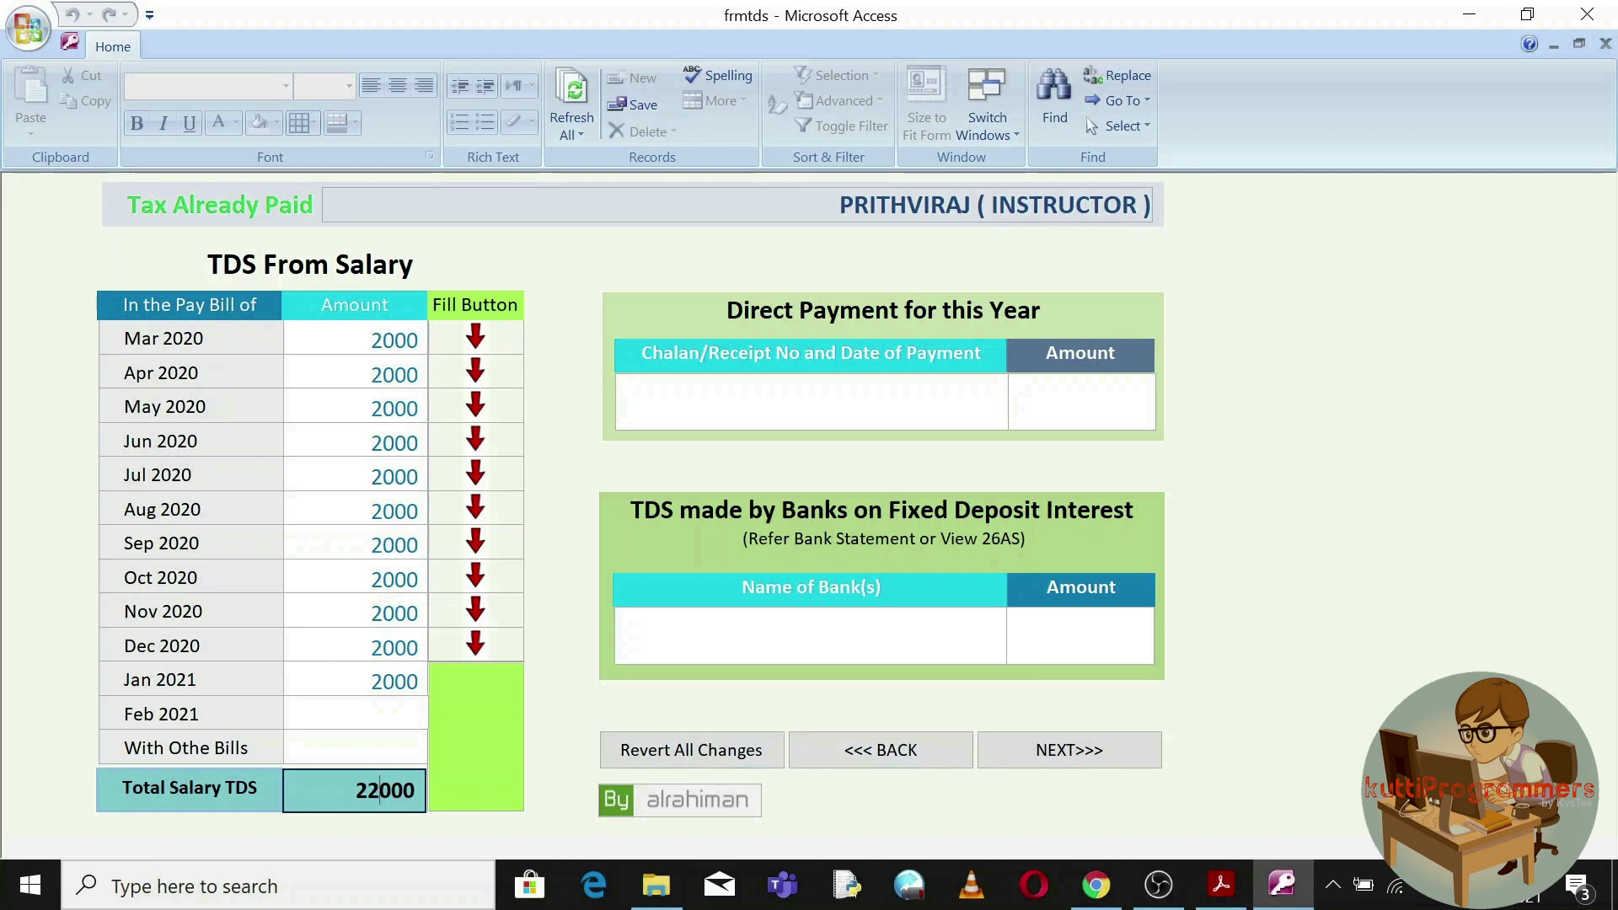
{"action": "left_click", "coordinate": [1069, 752]}
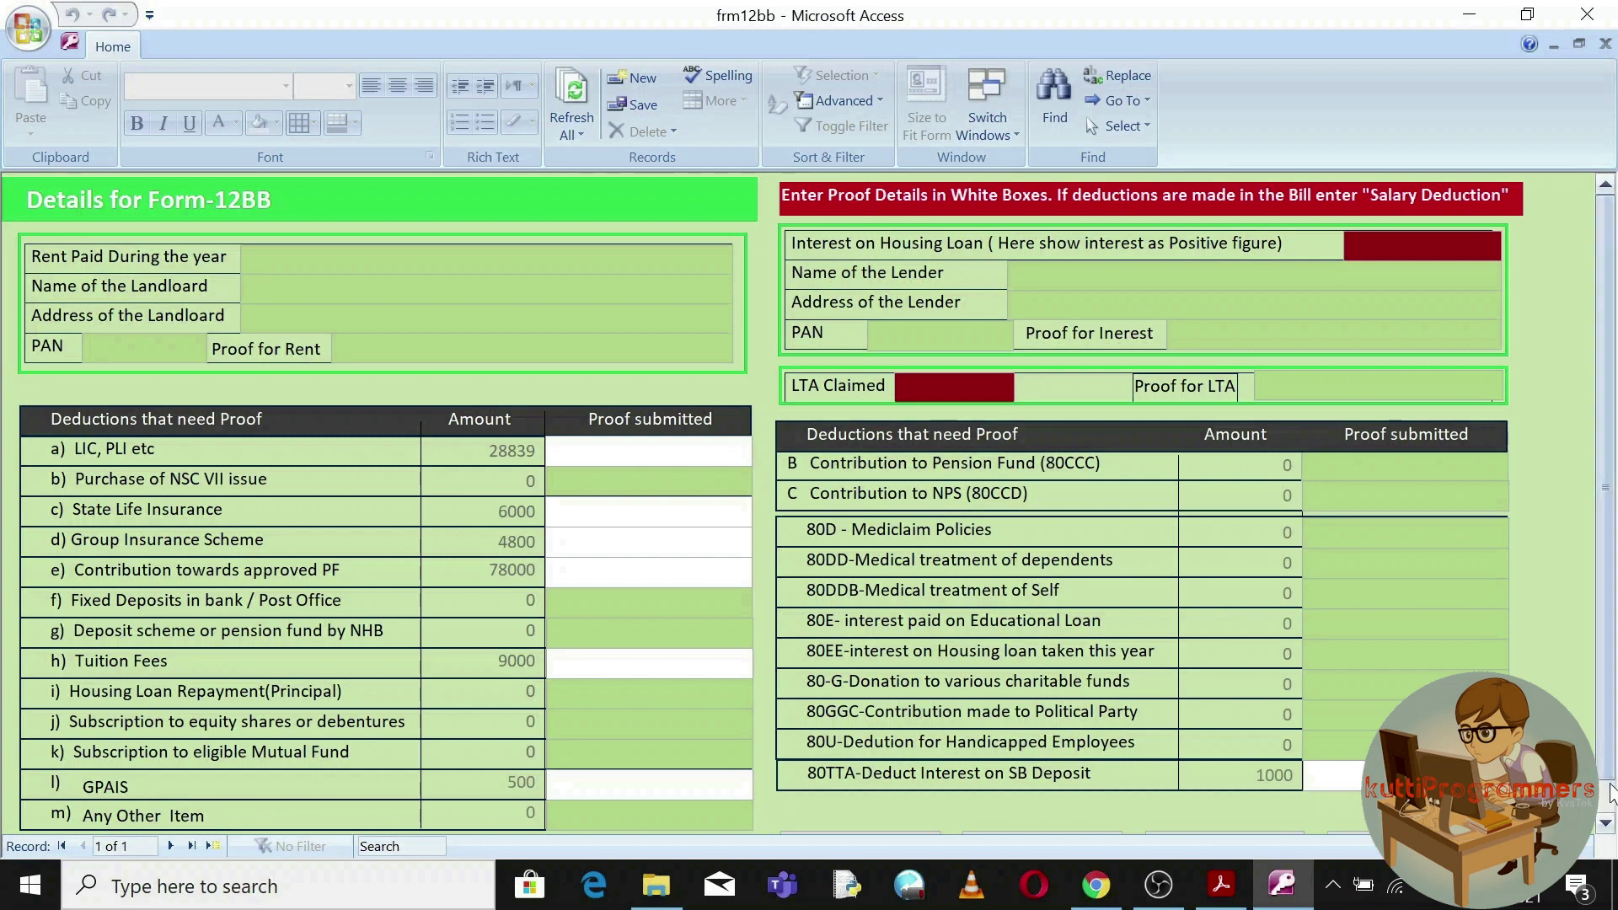
{"action": "scroll", "coordinate": [1607, 784], "scroll_direction": "down", "scroll_amount": 1}
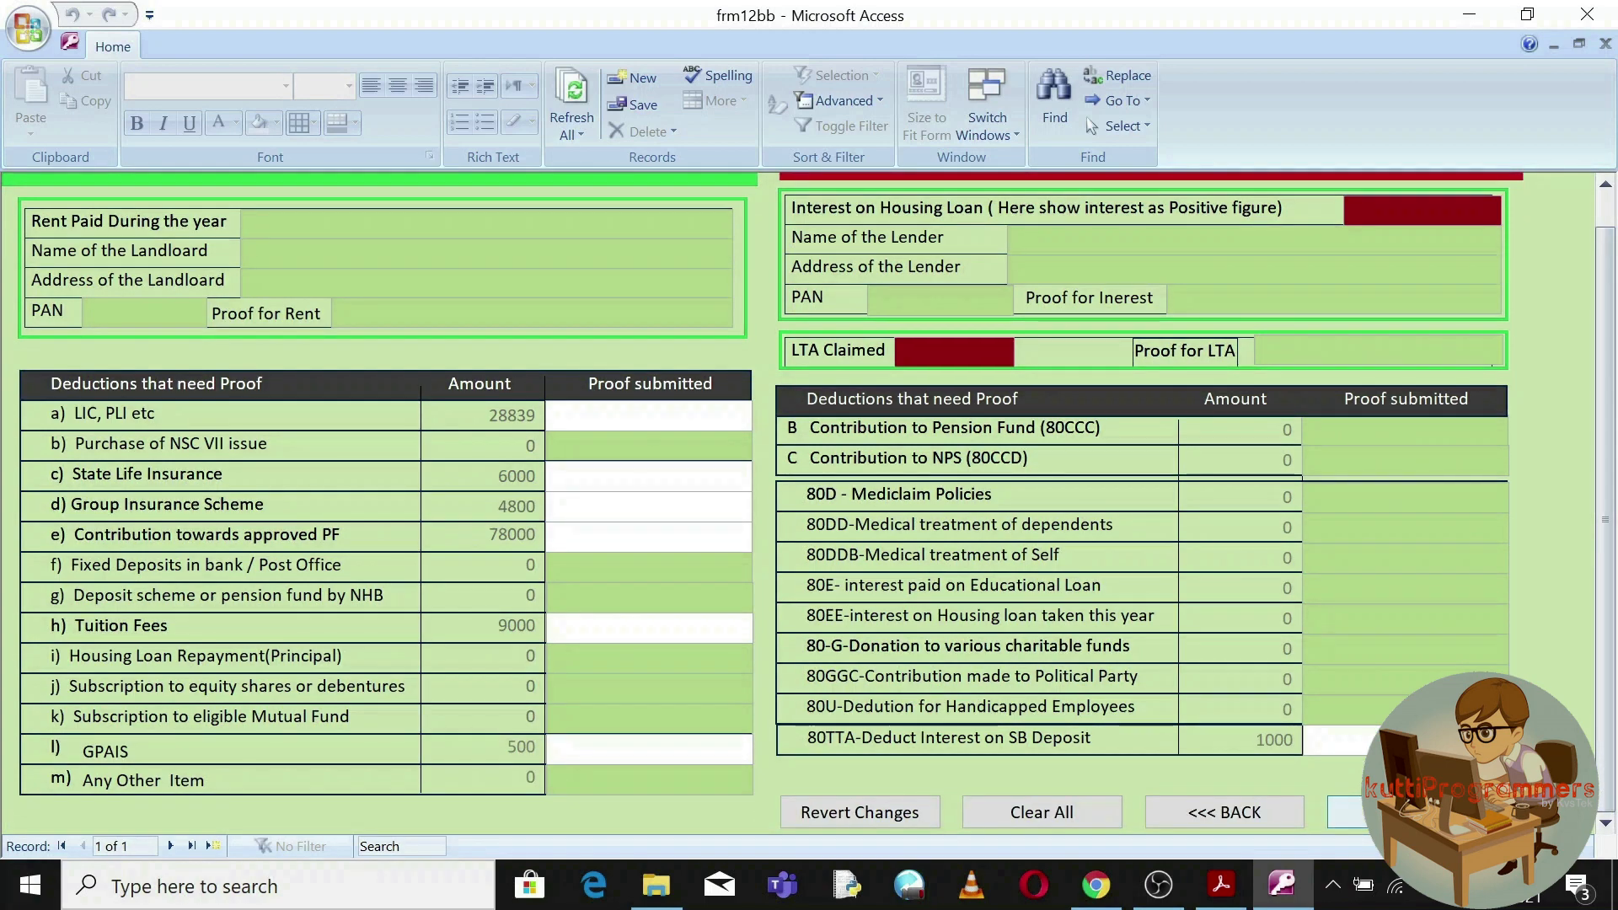
{"action": "left_click", "coordinate": [1348, 811]}
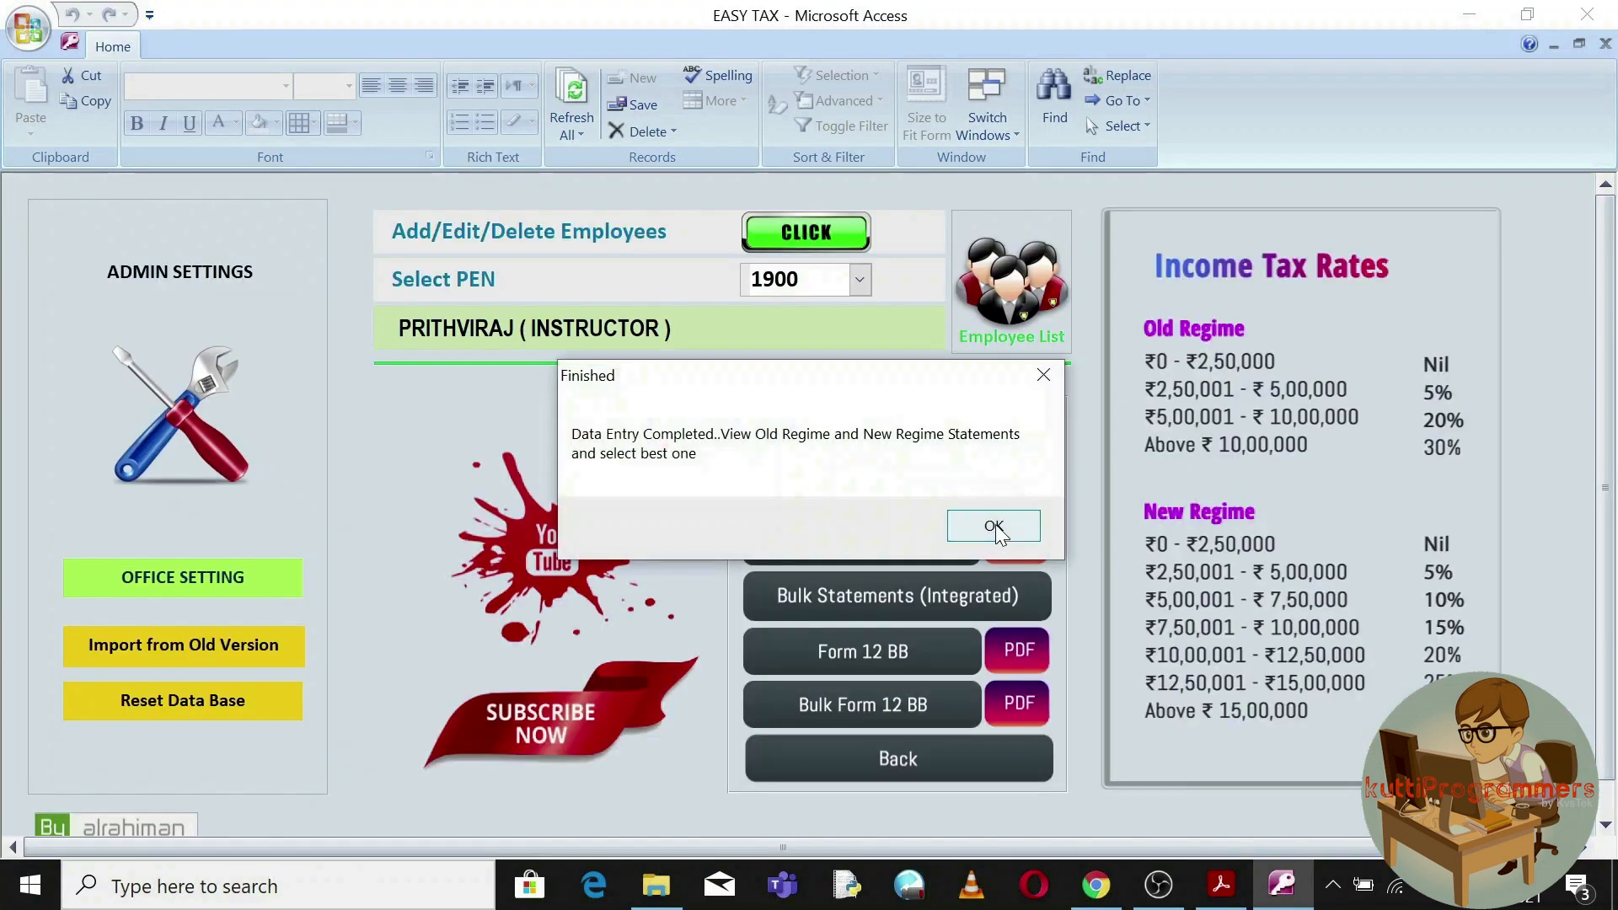
View the employee's old-regime tax statement, without exporting it to PDF.
{"action": "left_click", "coordinate": [994, 527]}
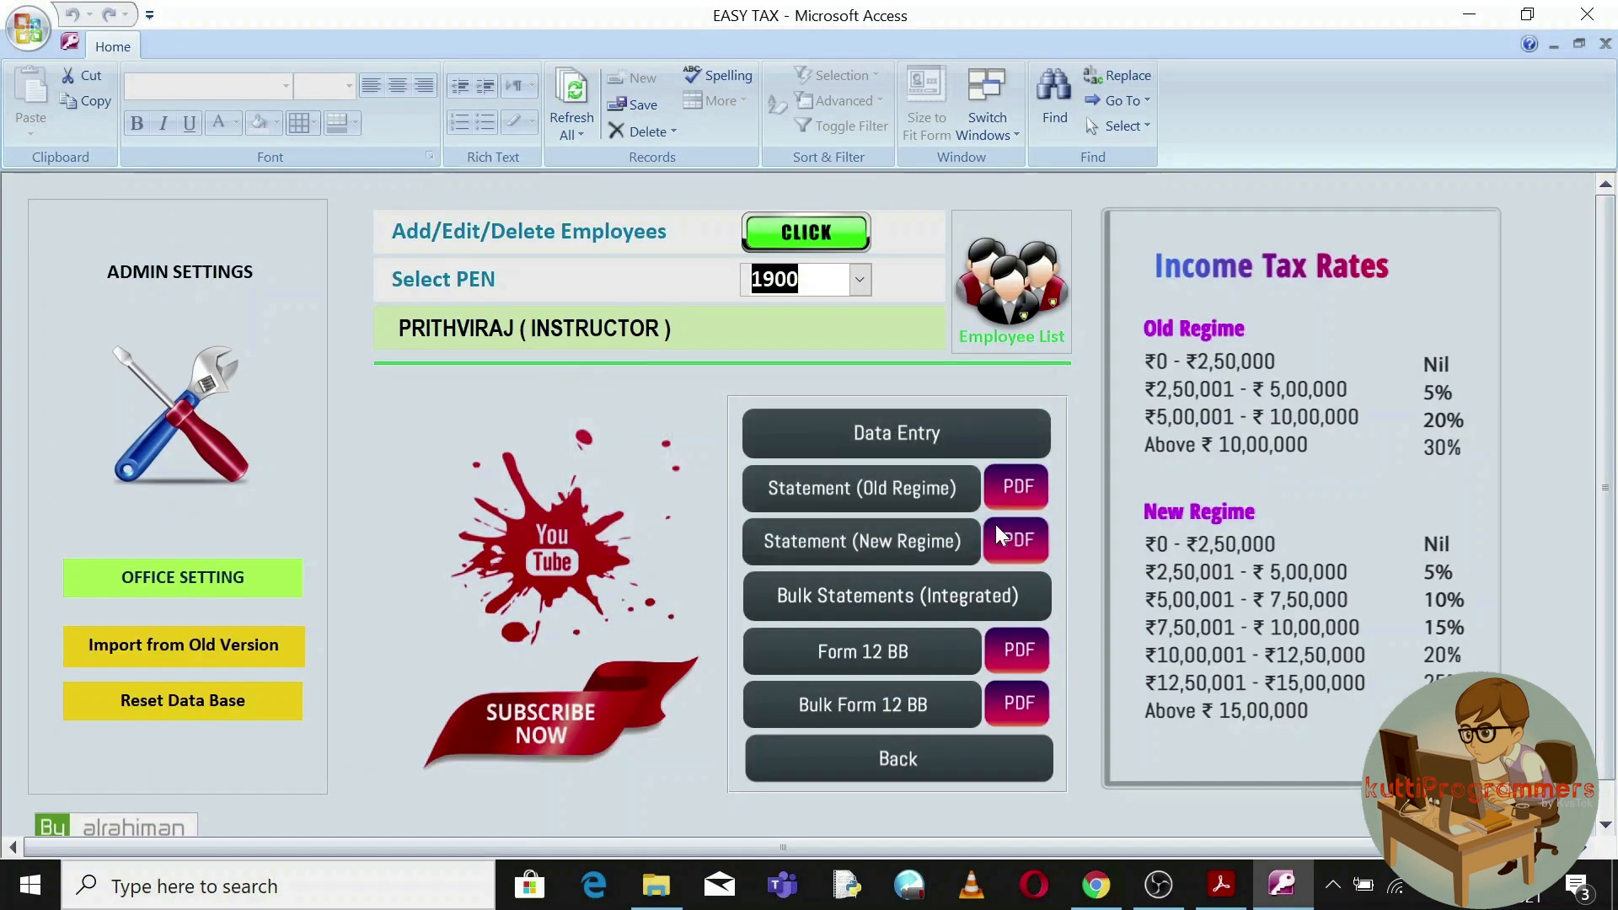
{"action": "left_click", "coordinate": [895, 485]}
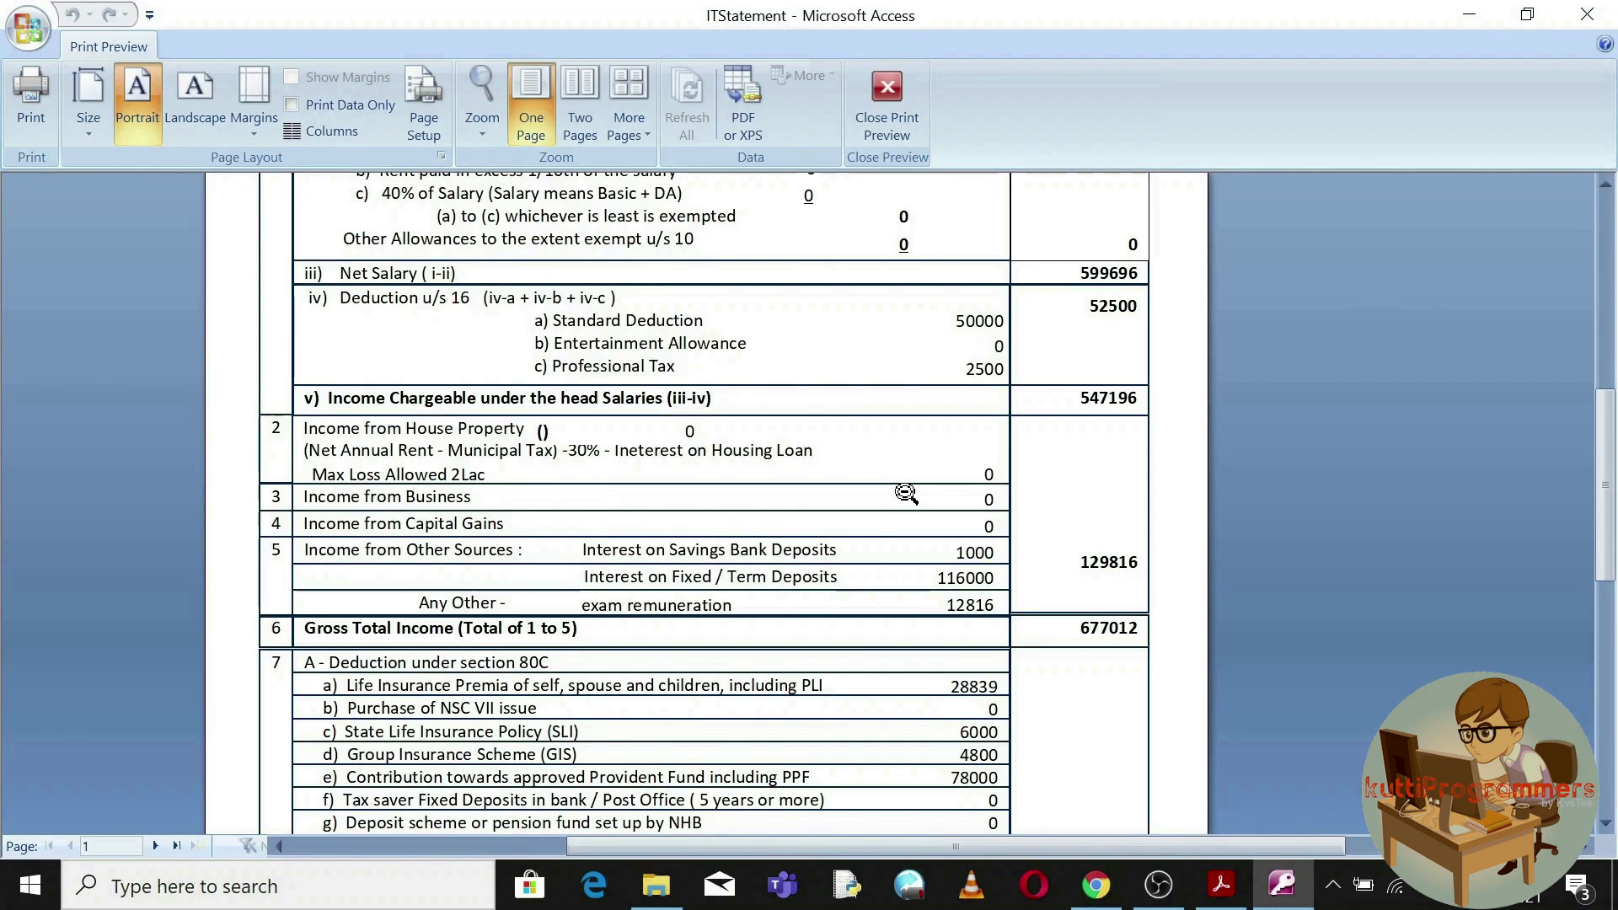
{"action": "left_click", "coordinate": [745, 110]}
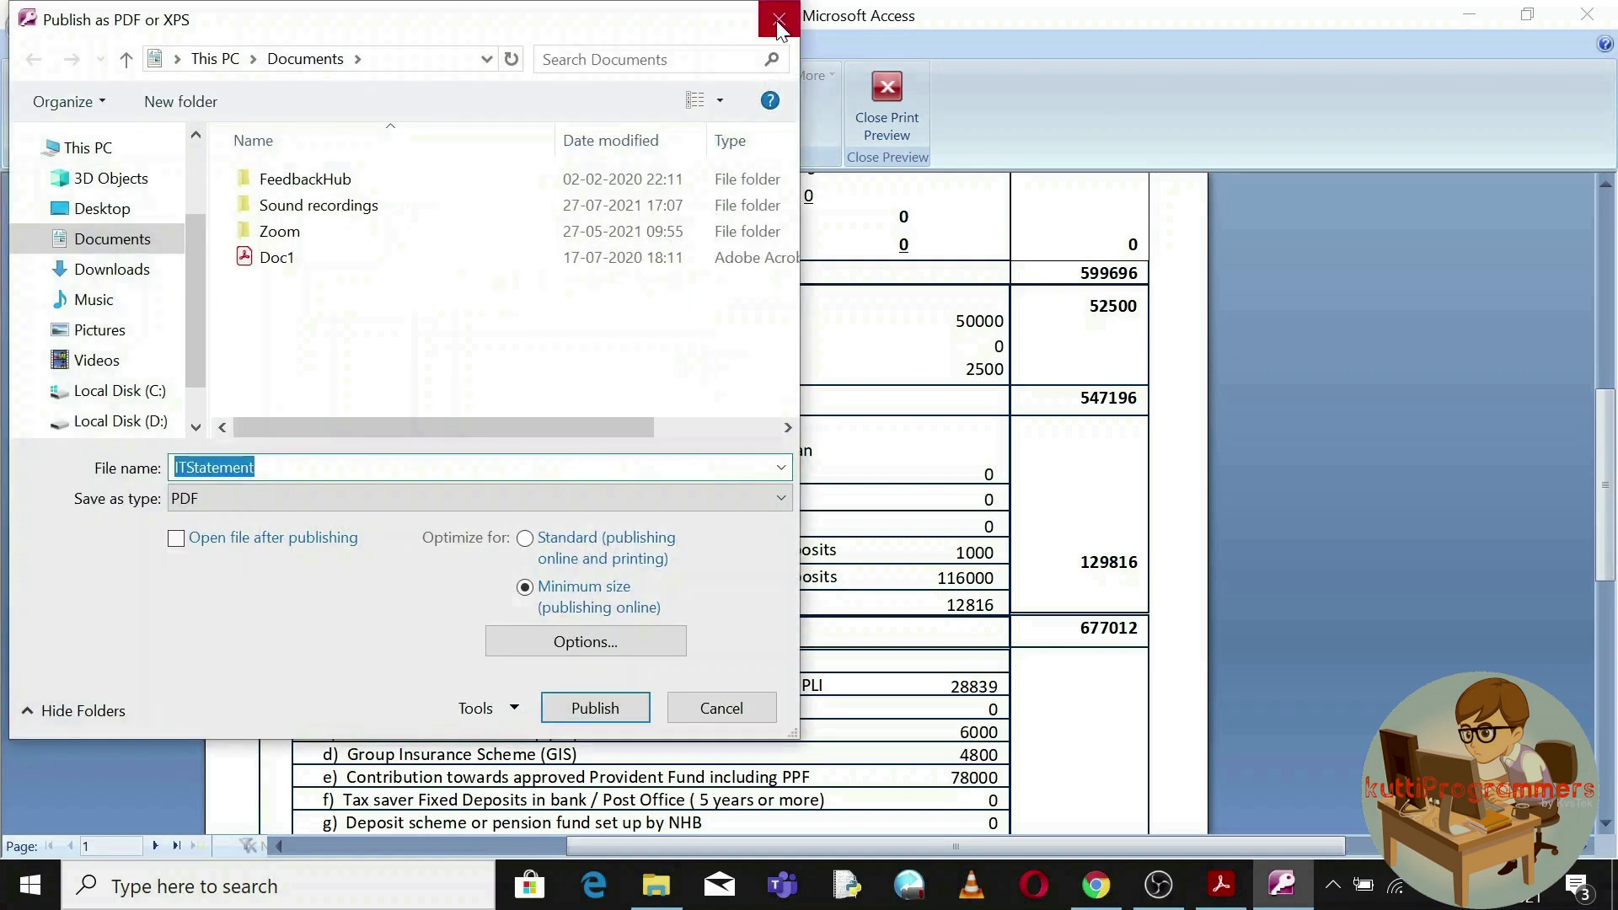
{"action": "left_click", "coordinate": [767, 15]}
{"action": "left_click", "coordinate": [1587, 14]}
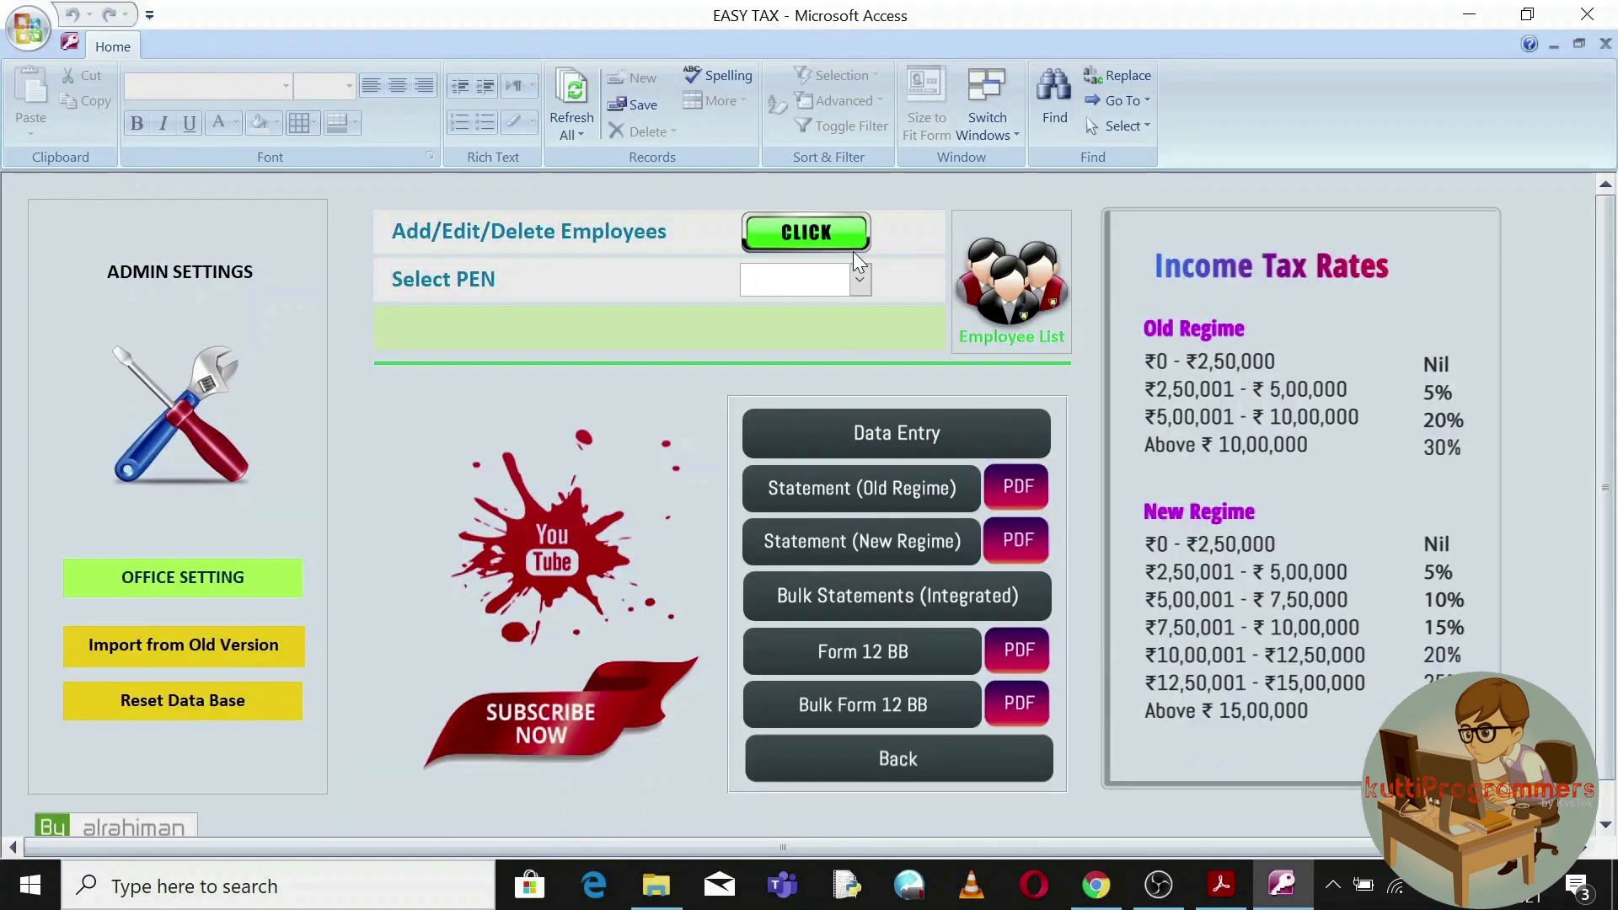
Reselect the employee, view the new-regime tax statement, and close Easy Tax.
{"action": "left_click", "coordinate": [858, 281]}
{"action": "left_click", "coordinate": [830, 309]}
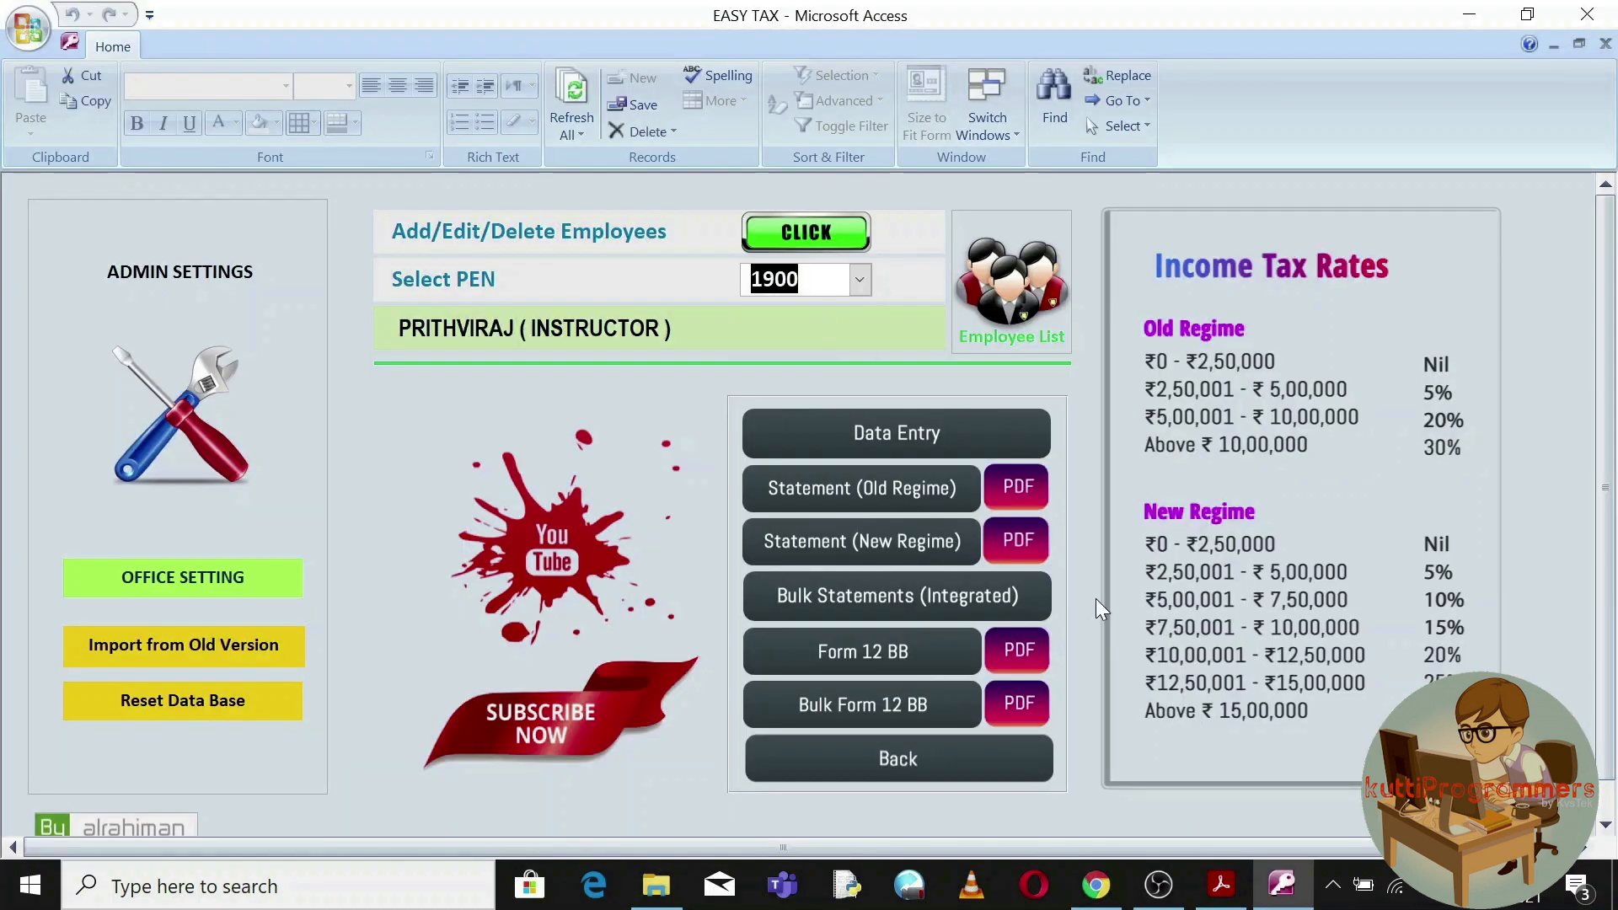
{"action": "left_click", "coordinate": [912, 543]}
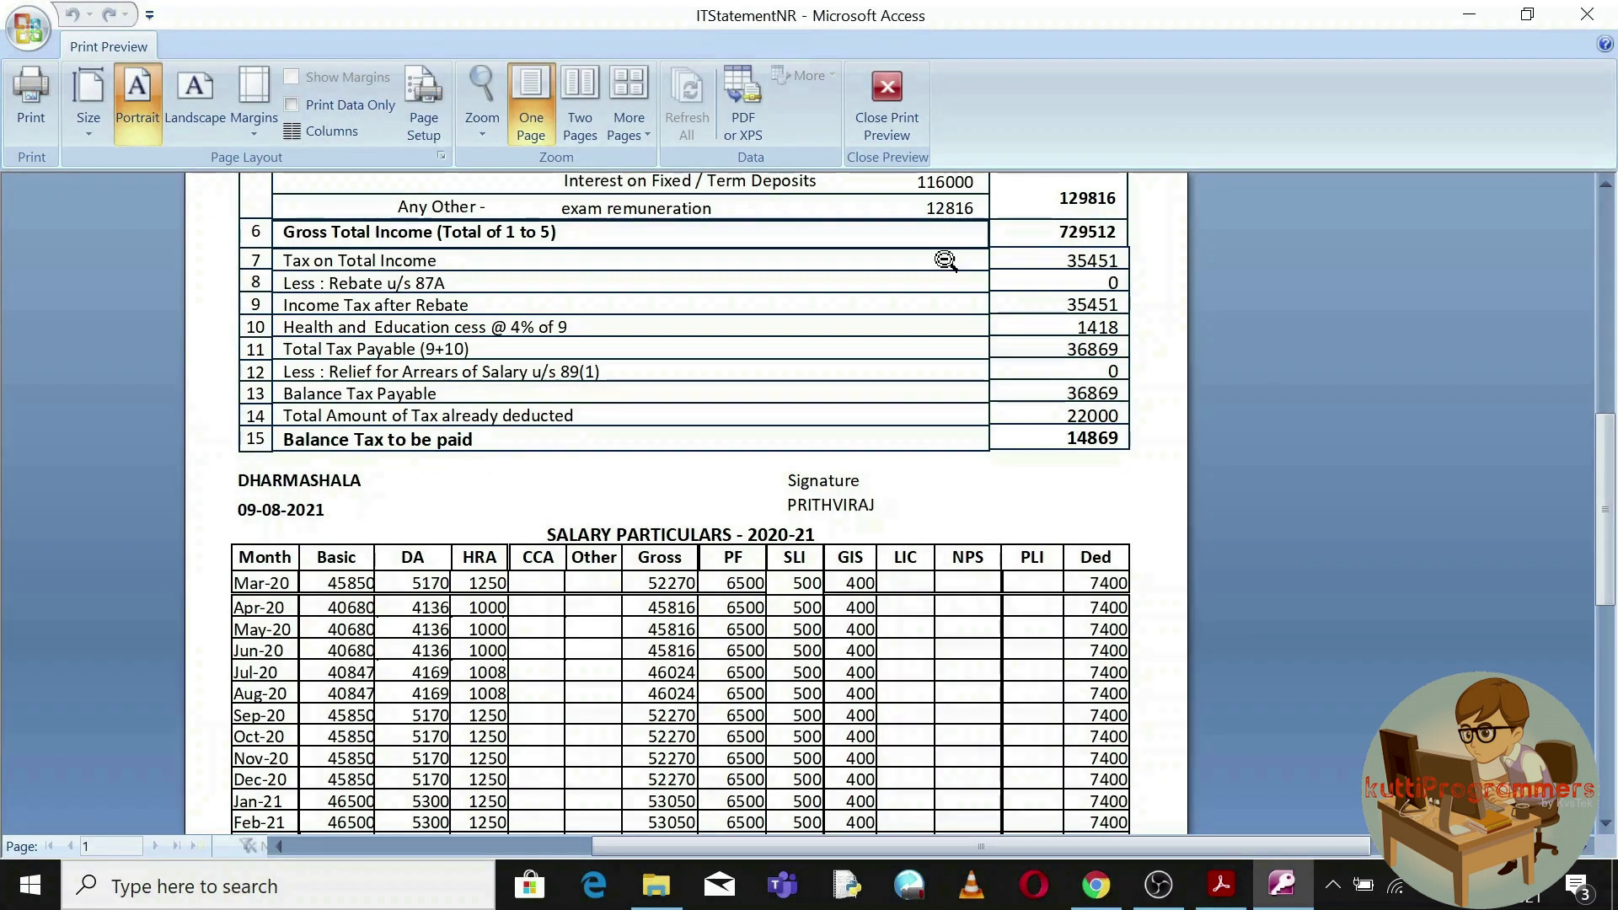
{"action": "left_click", "coordinate": [886, 98]}
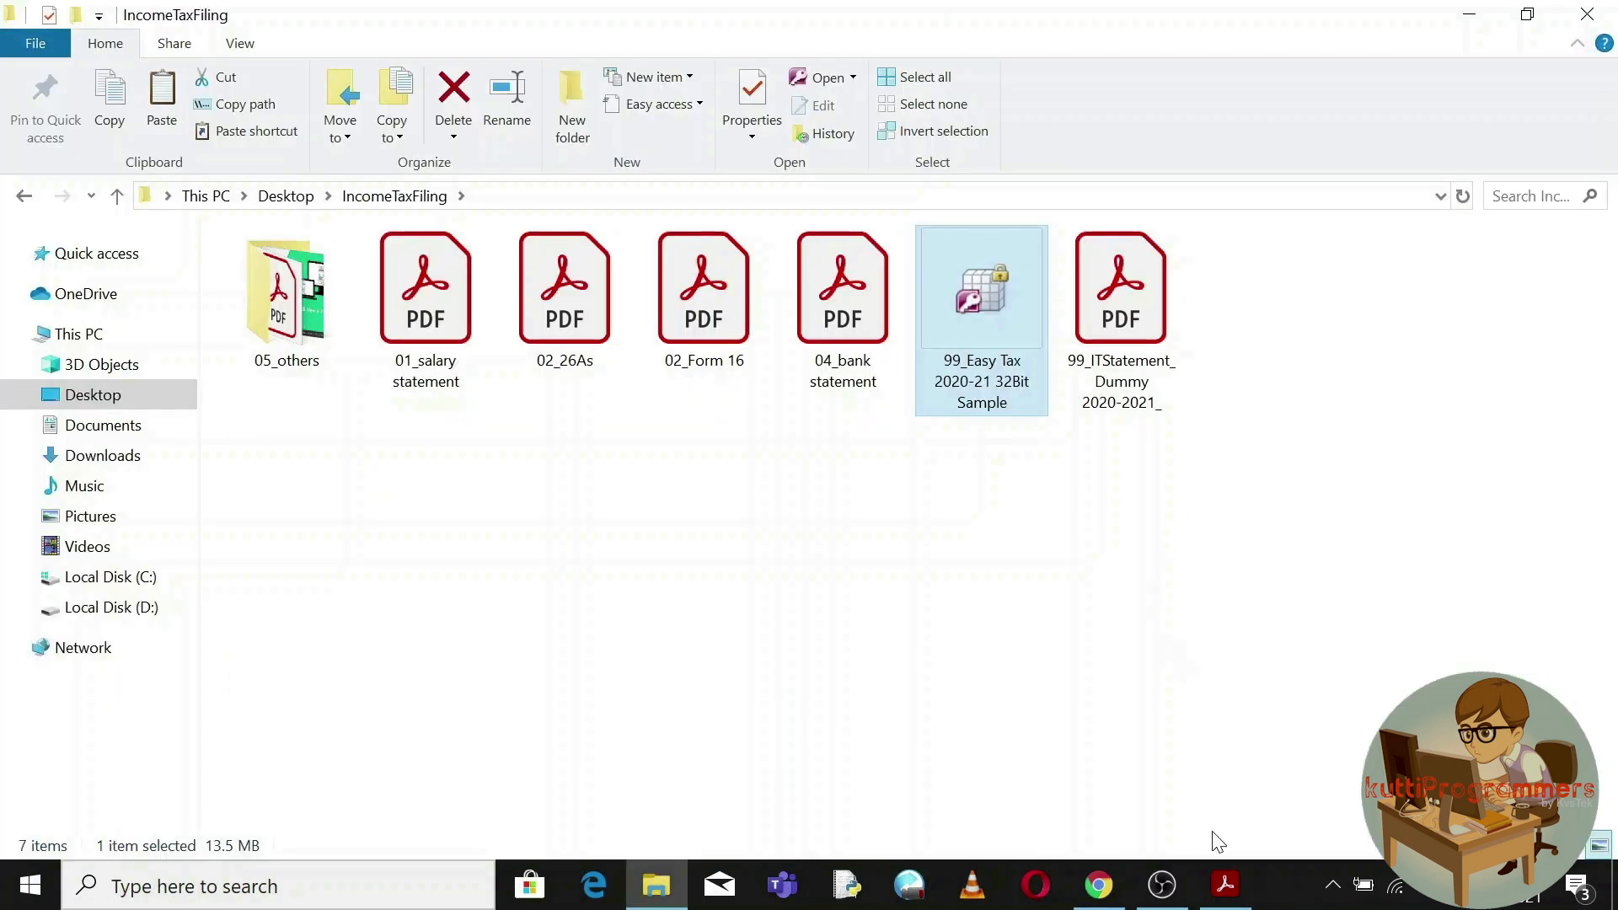
Review both pages of the 99_ITStatement_Dummy PDF, including balance tax to be paid 1165.
{"action": "left_click", "coordinate": [1225, 885]}
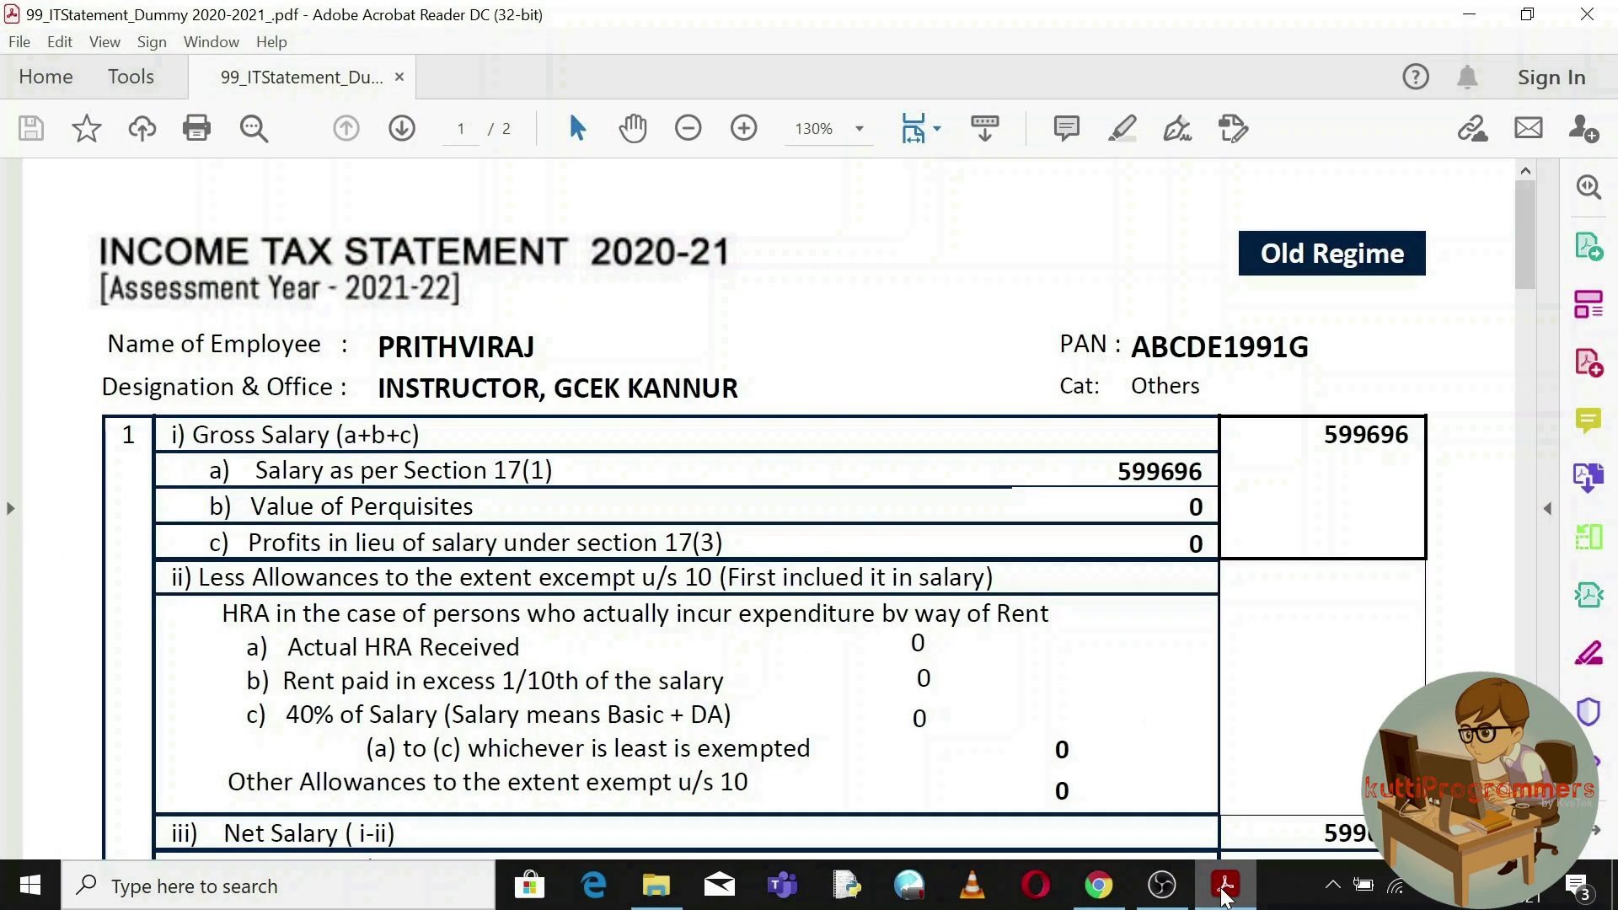
{"action": "left_click_drag", "start_coordinate": [1525, 244], "coordinate": [1525, 682]}
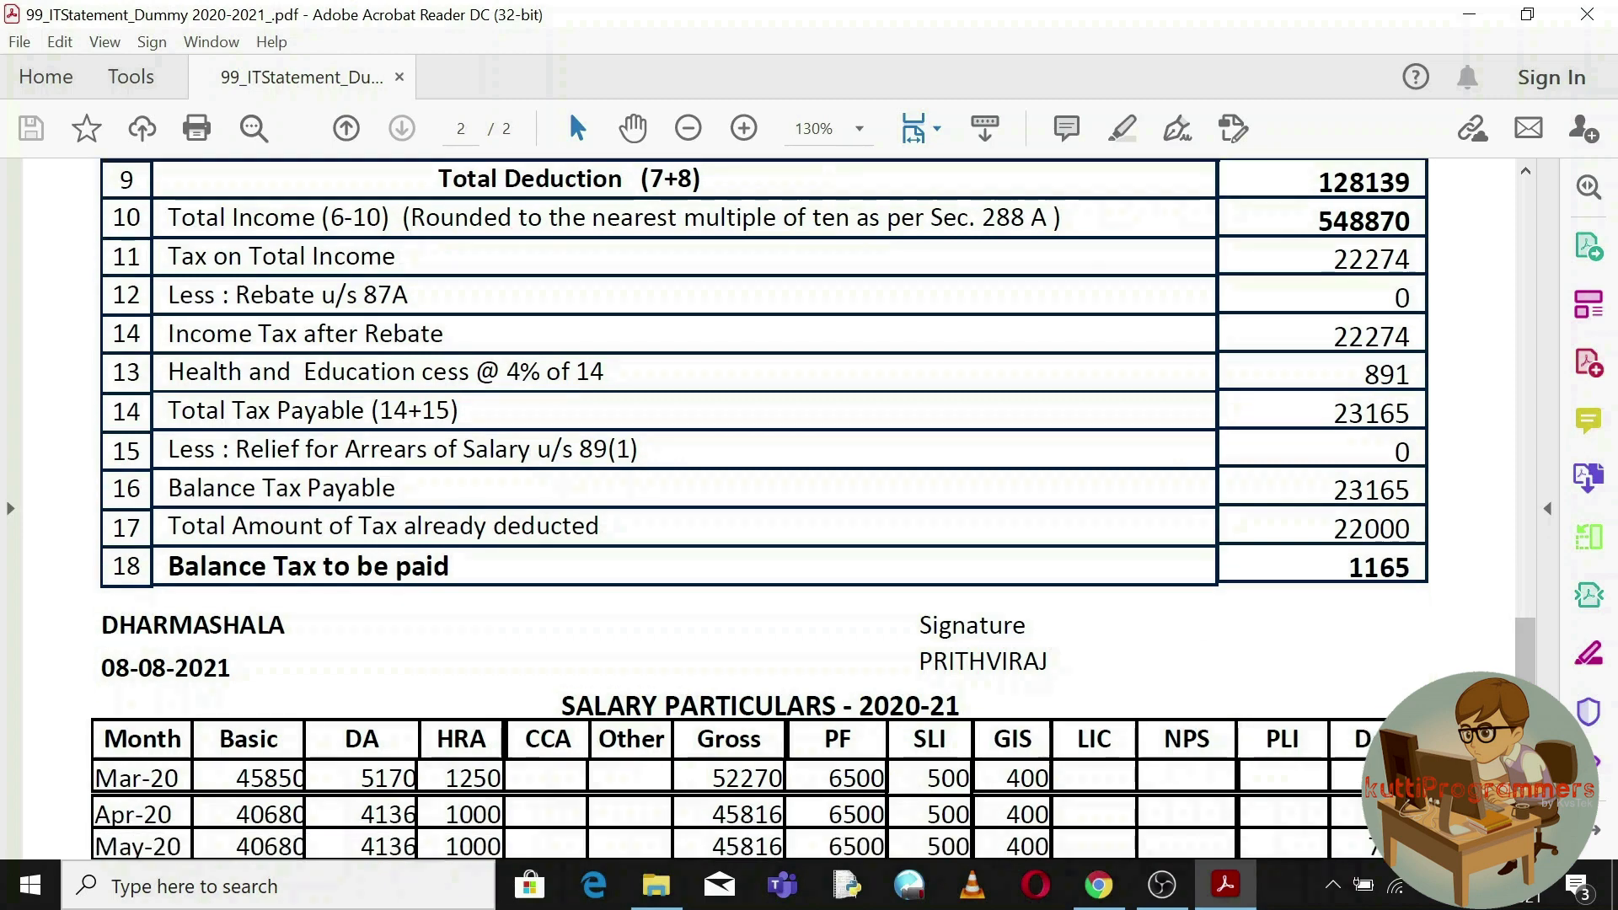
{"action": "scroll", "coordinate": [763, 509], "scroll_direction": "down", "scroll_amount": 1}
{"action": "scroll", "coordinate": [763, 509], "scroll_direction": "down", "scroll_amount": 8}
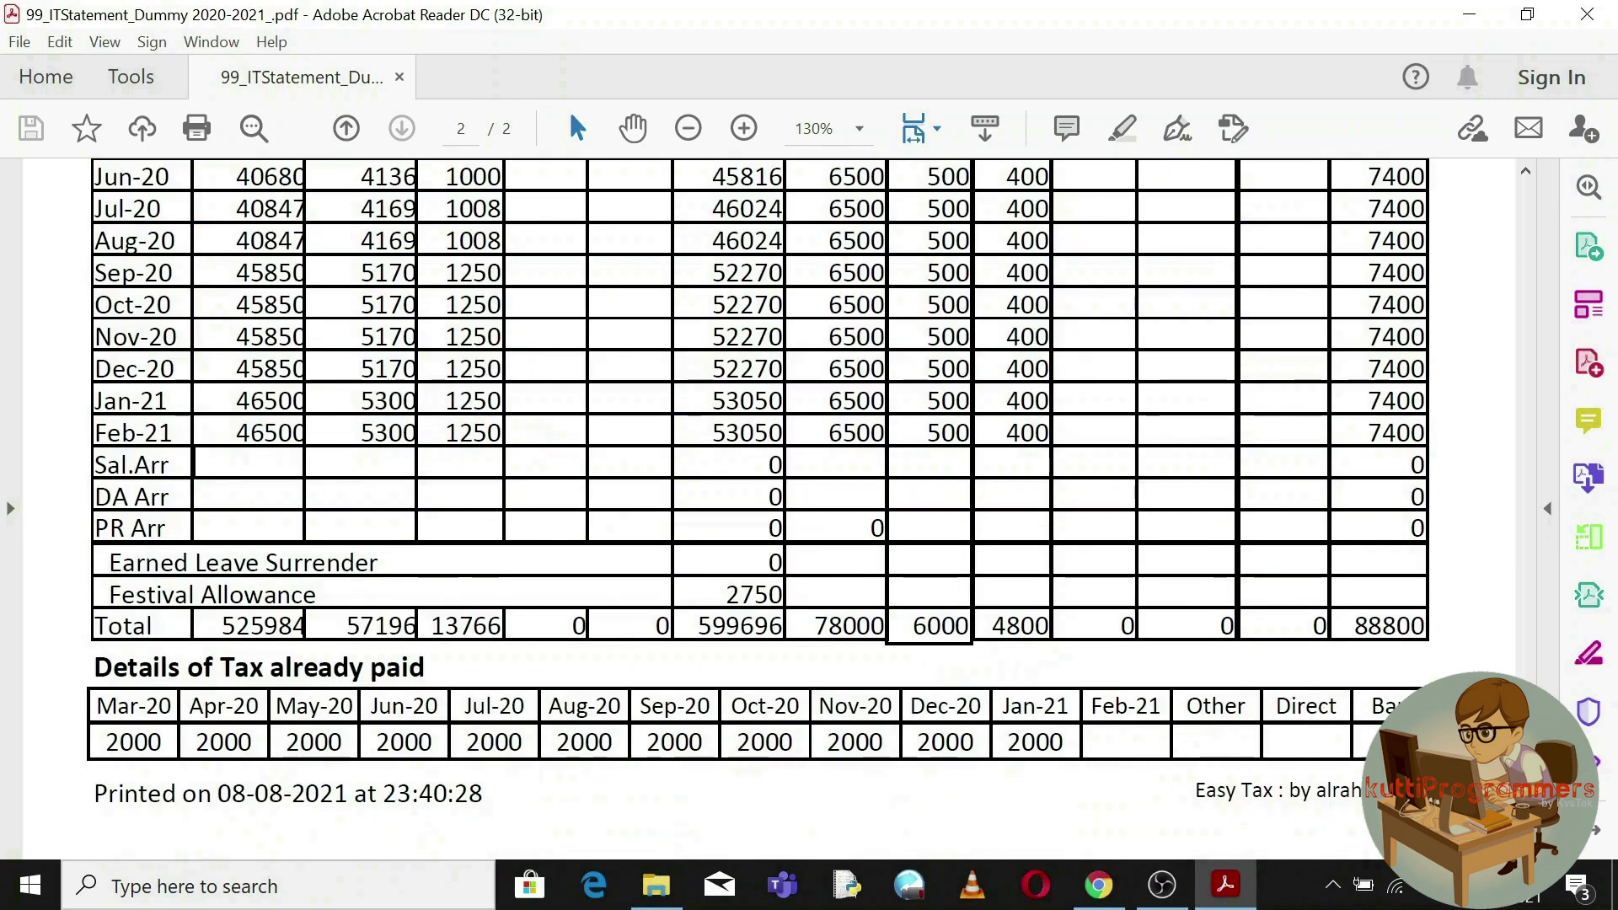
{"action": "left_click", "coordinate": [1525, 438]}
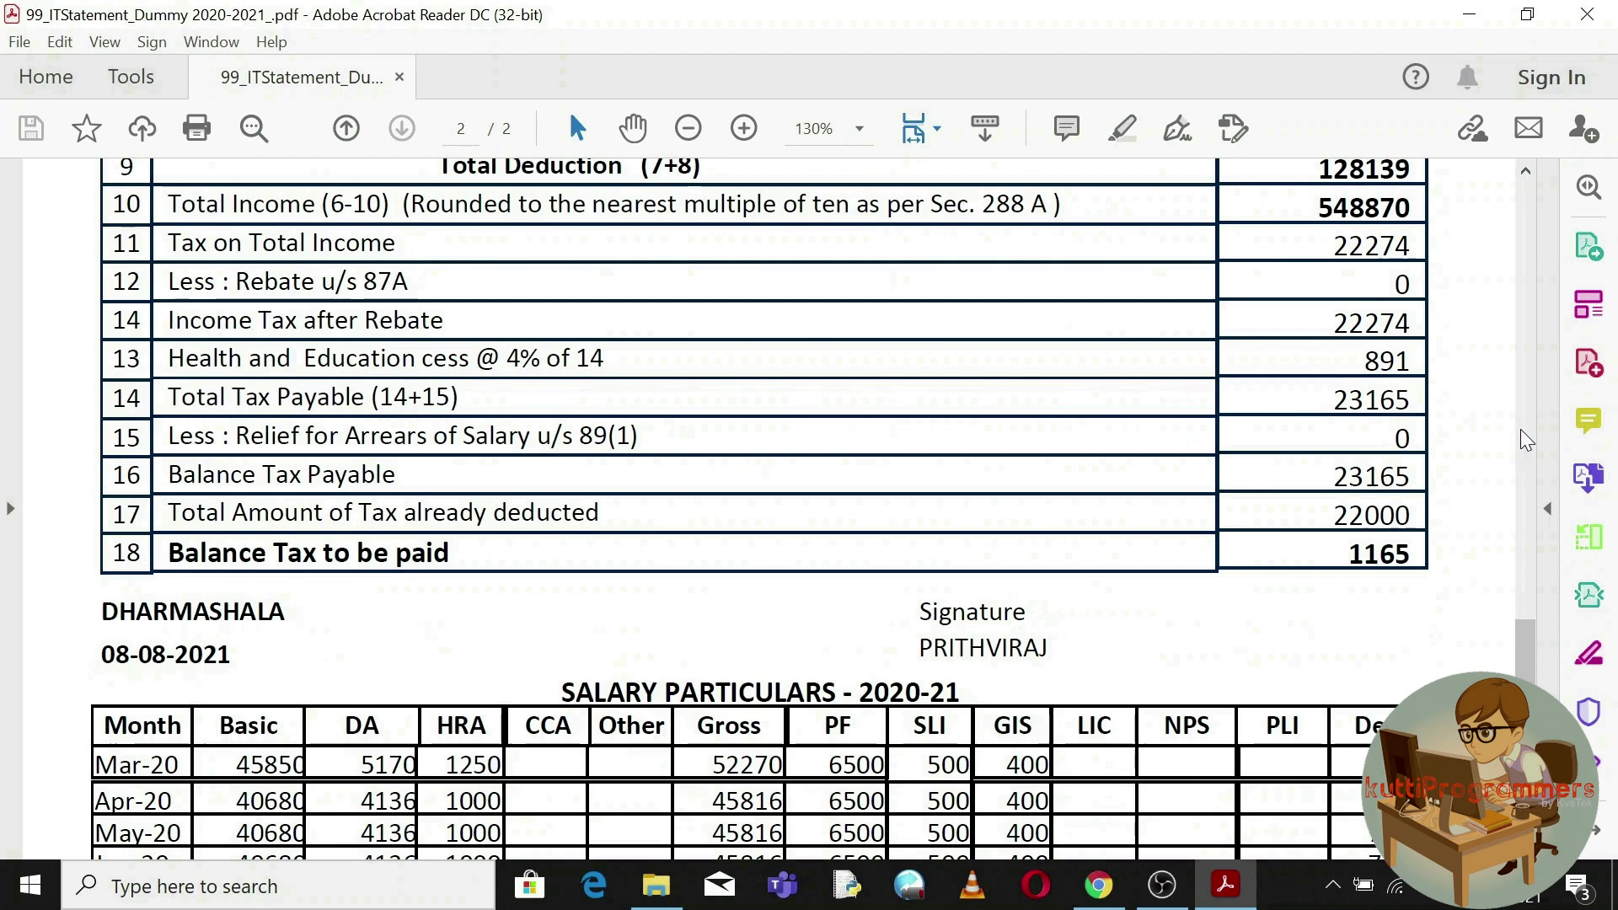
{"action": "left_click", "coordinate": [1529, 376]}
{"action": "left_click_drag", "start_coordinate": [1527, 370], "coordinate": [1533, 254]}
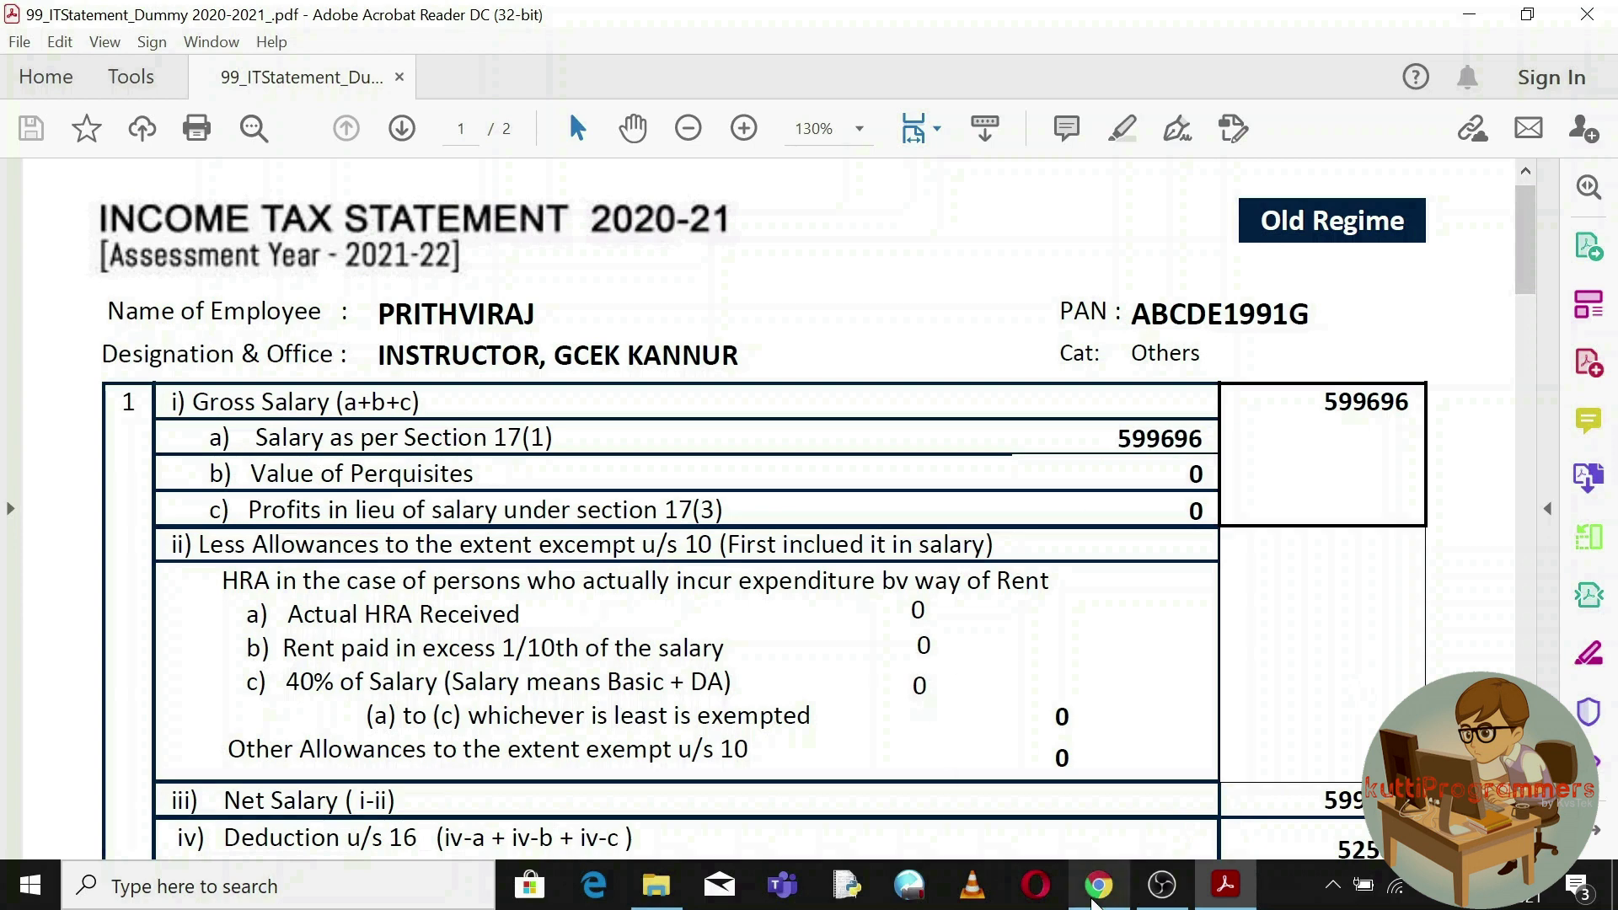
{"action": "left_click", "coordinate": [1095, 886]}
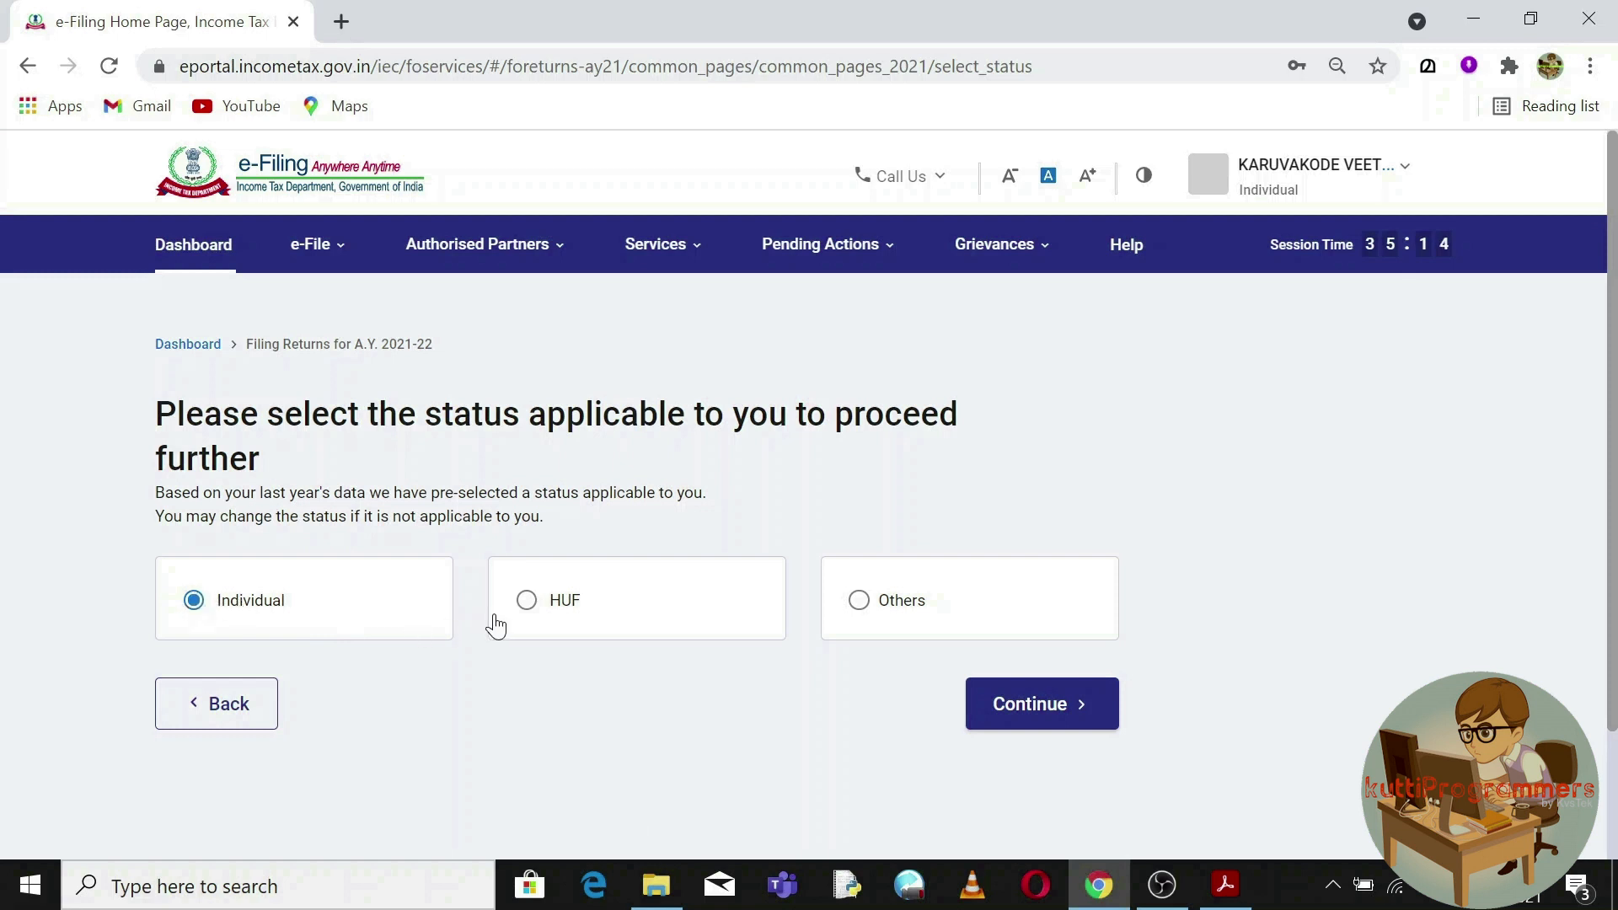
Continue as Individual and compare the ITR-1 and ITR-4 eligibility descriptions.
{"action": "left_click", "coordinate": [1066, 710]}
{"action": "left_click", "coordinate": [955, 613]}
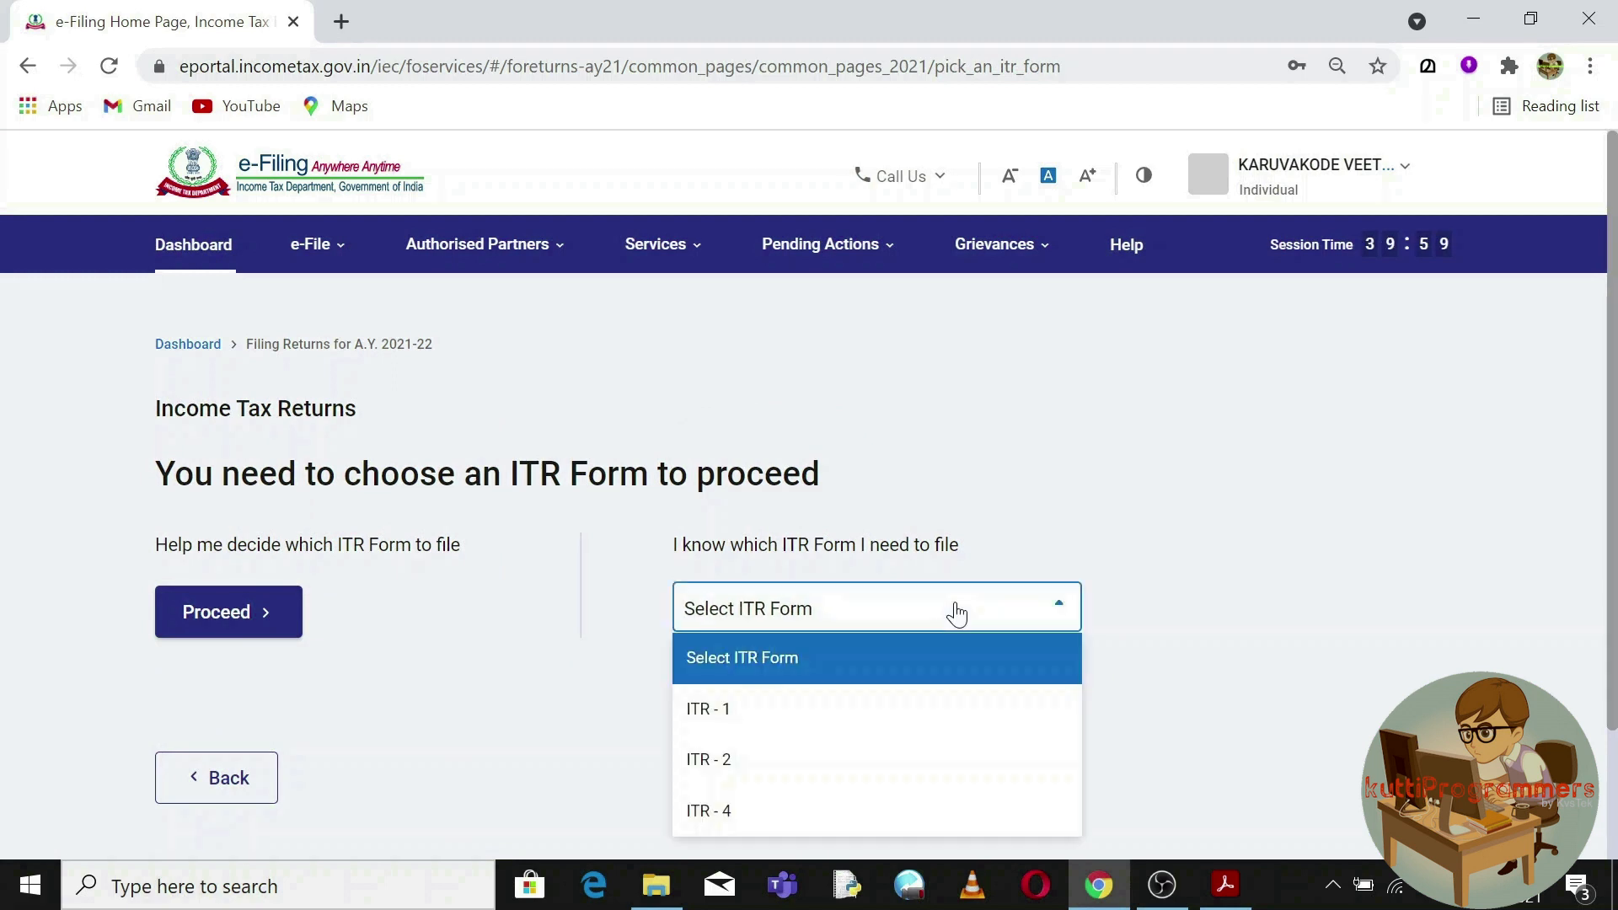
{"action": "left_click", "coordinate": [804, 719]}
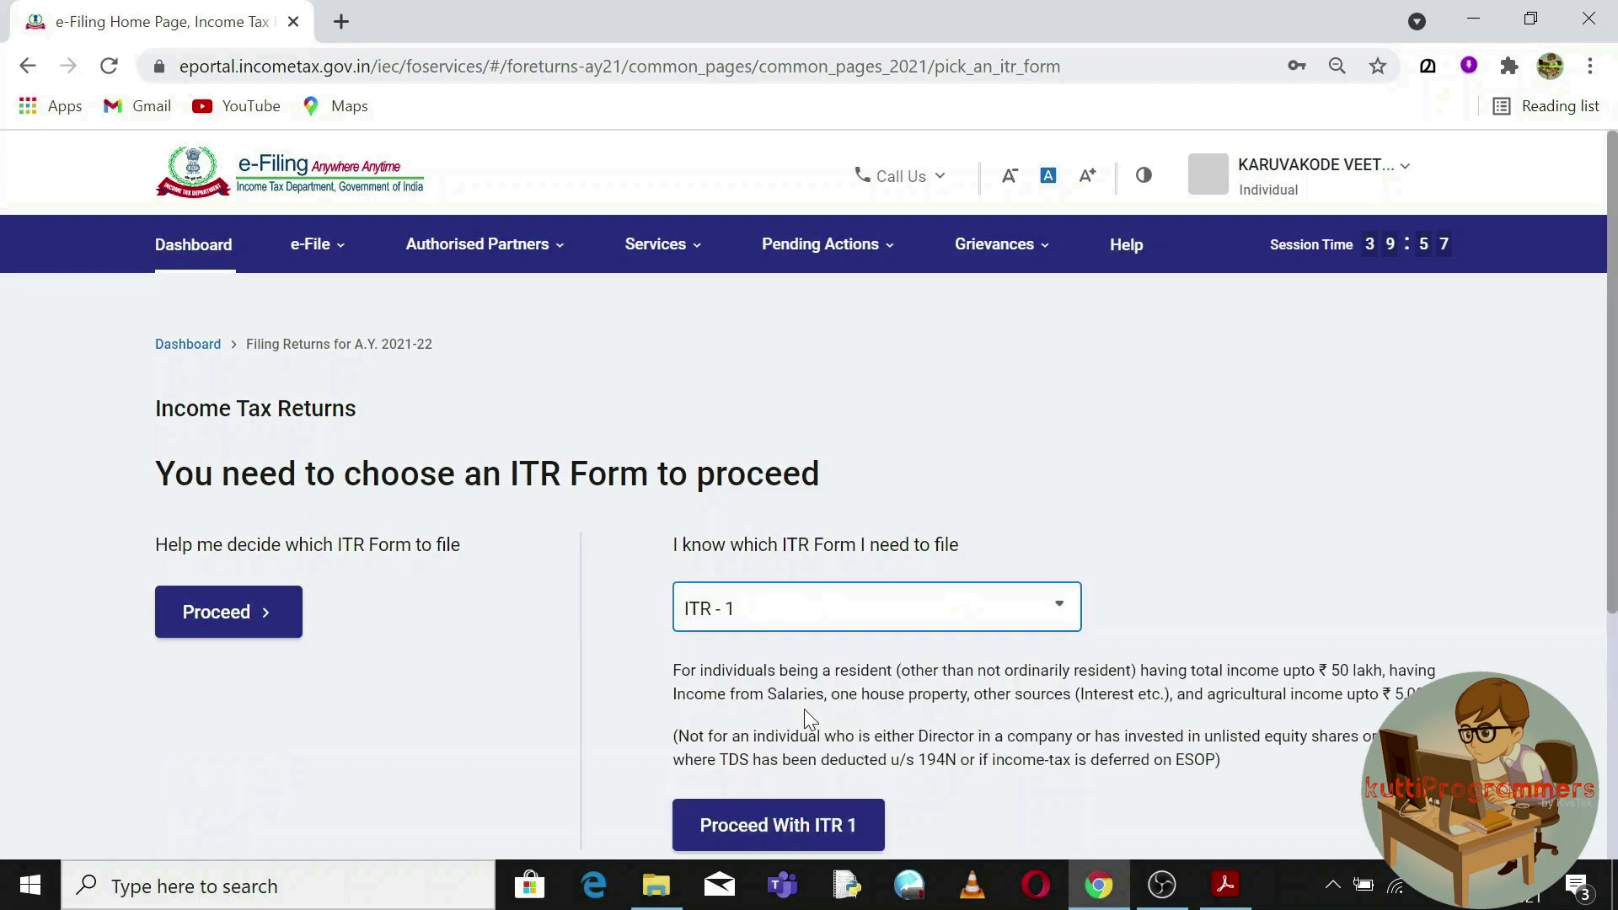
{"action": "scroll", "coordinate": [805, 710], "scroll_direction": "down", "scroll_amount": 1}
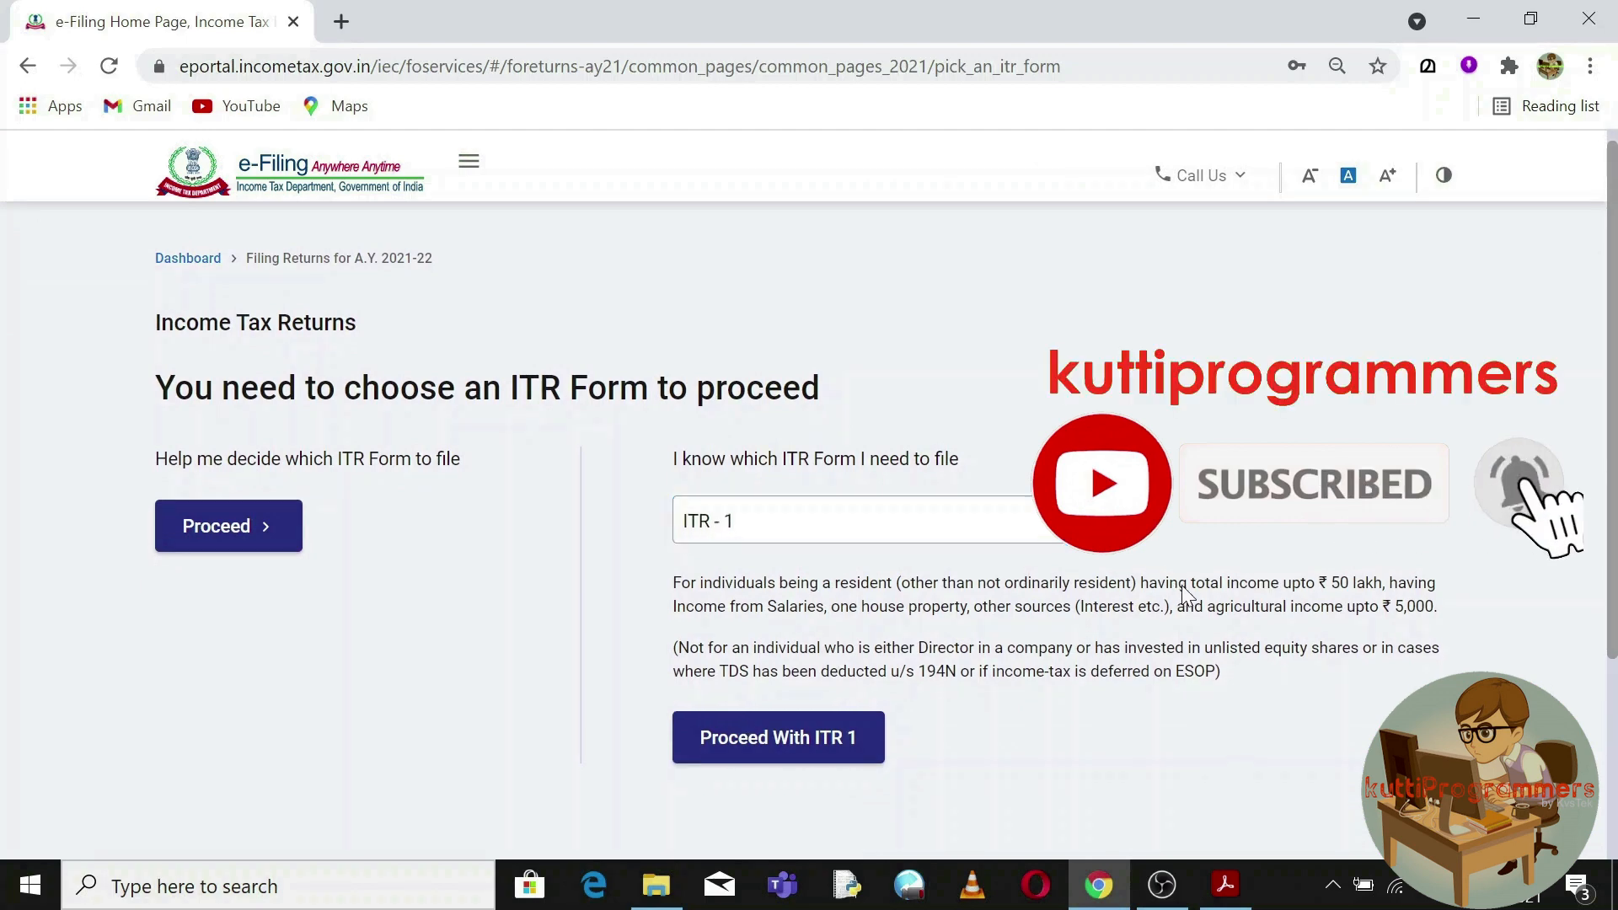
{"action": "left_click_drag", "start_coordinate": [1178, 583], "coordinate": [1439, 605]}
{"action": "left_click", "coordinate": [867, 520]}
{"action": "left_click", "coordinate": [842, 722]}
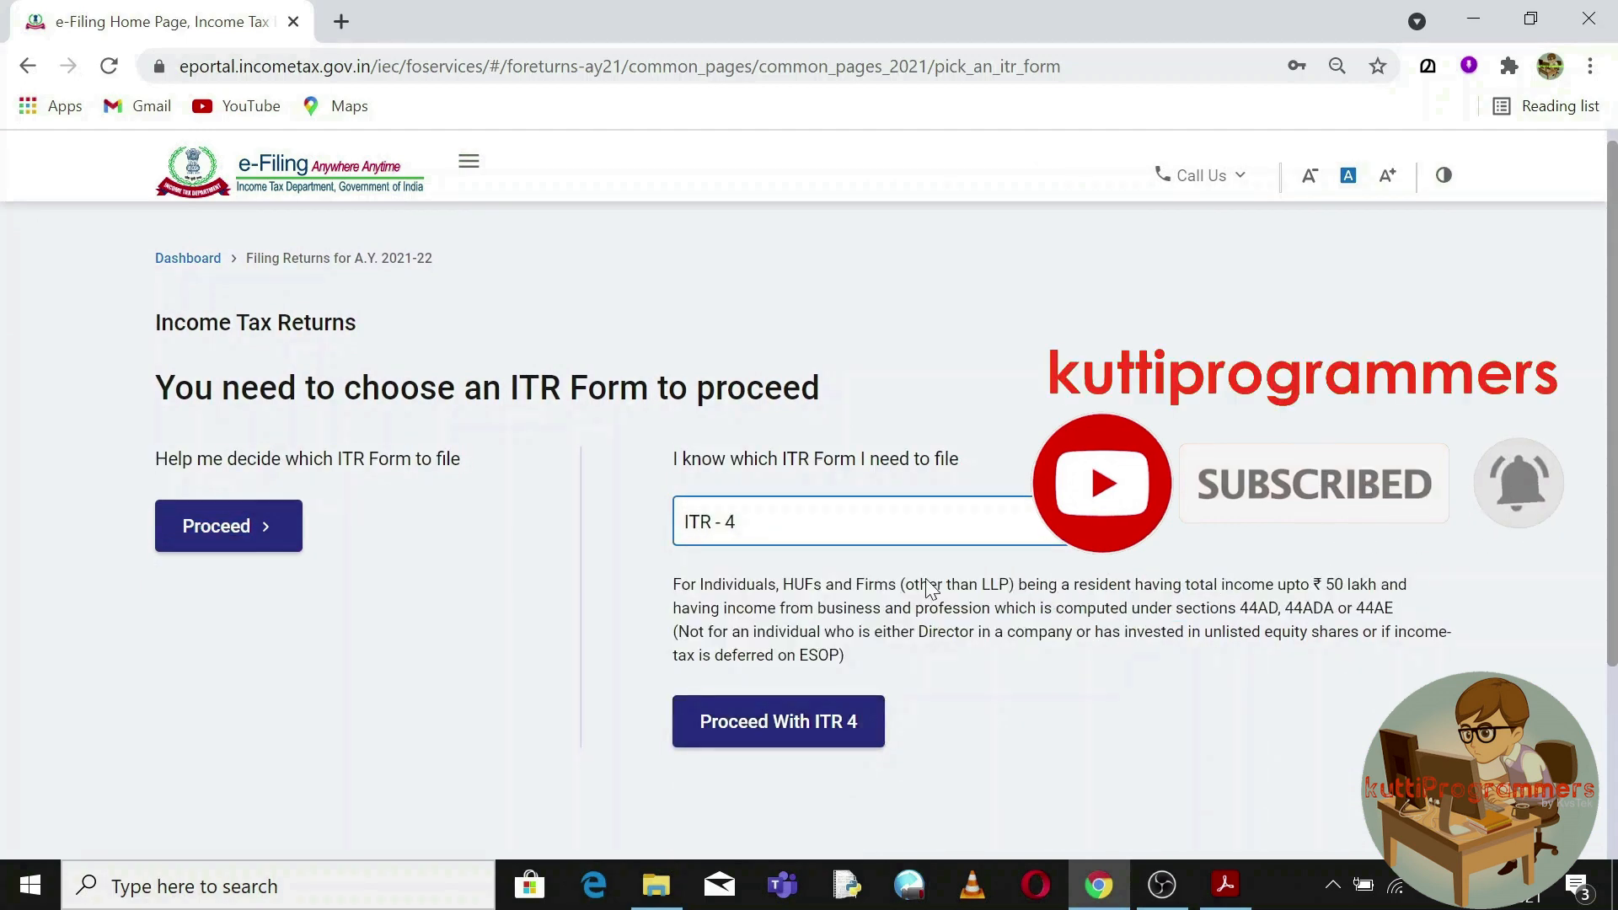
{"action": "left_click_drag", "start_coordinate": [799, 609], "coordinate": [998, 611]}
Check the ITR-2 description, then select ITR - 1 and proceed with it.
{"action": "left_click", "coordinate": [1058, 522]}
{"action": "left_click", "coordinate": [840, 670]}
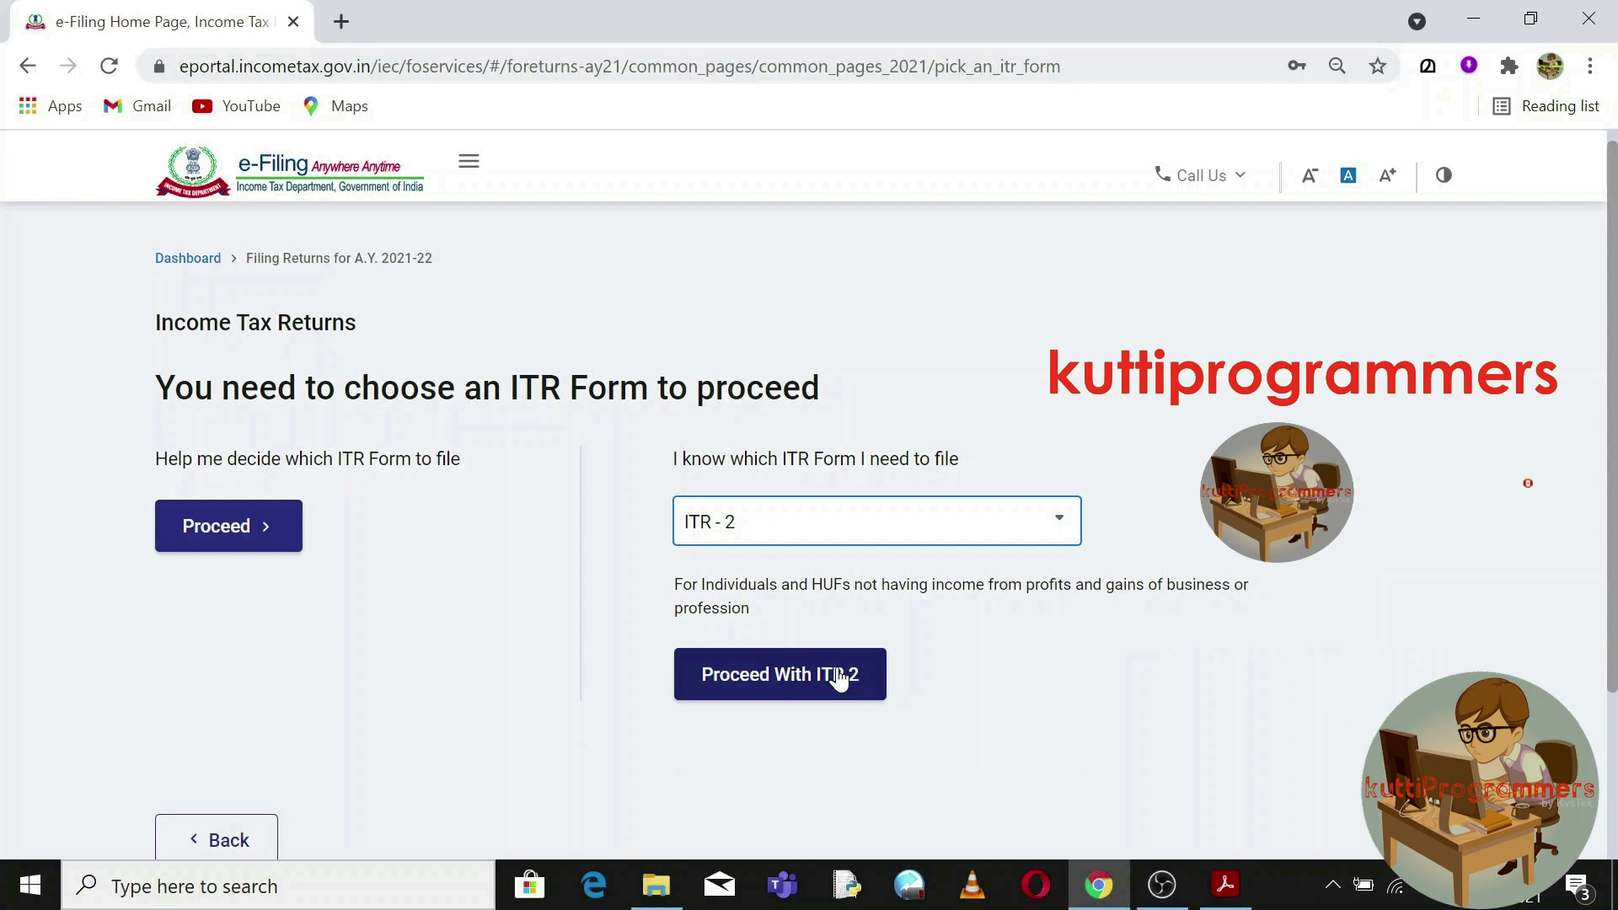
{"action": "left_click_drag", "start_coordinate": [888, 584], "coordinate": [1230, 587]}
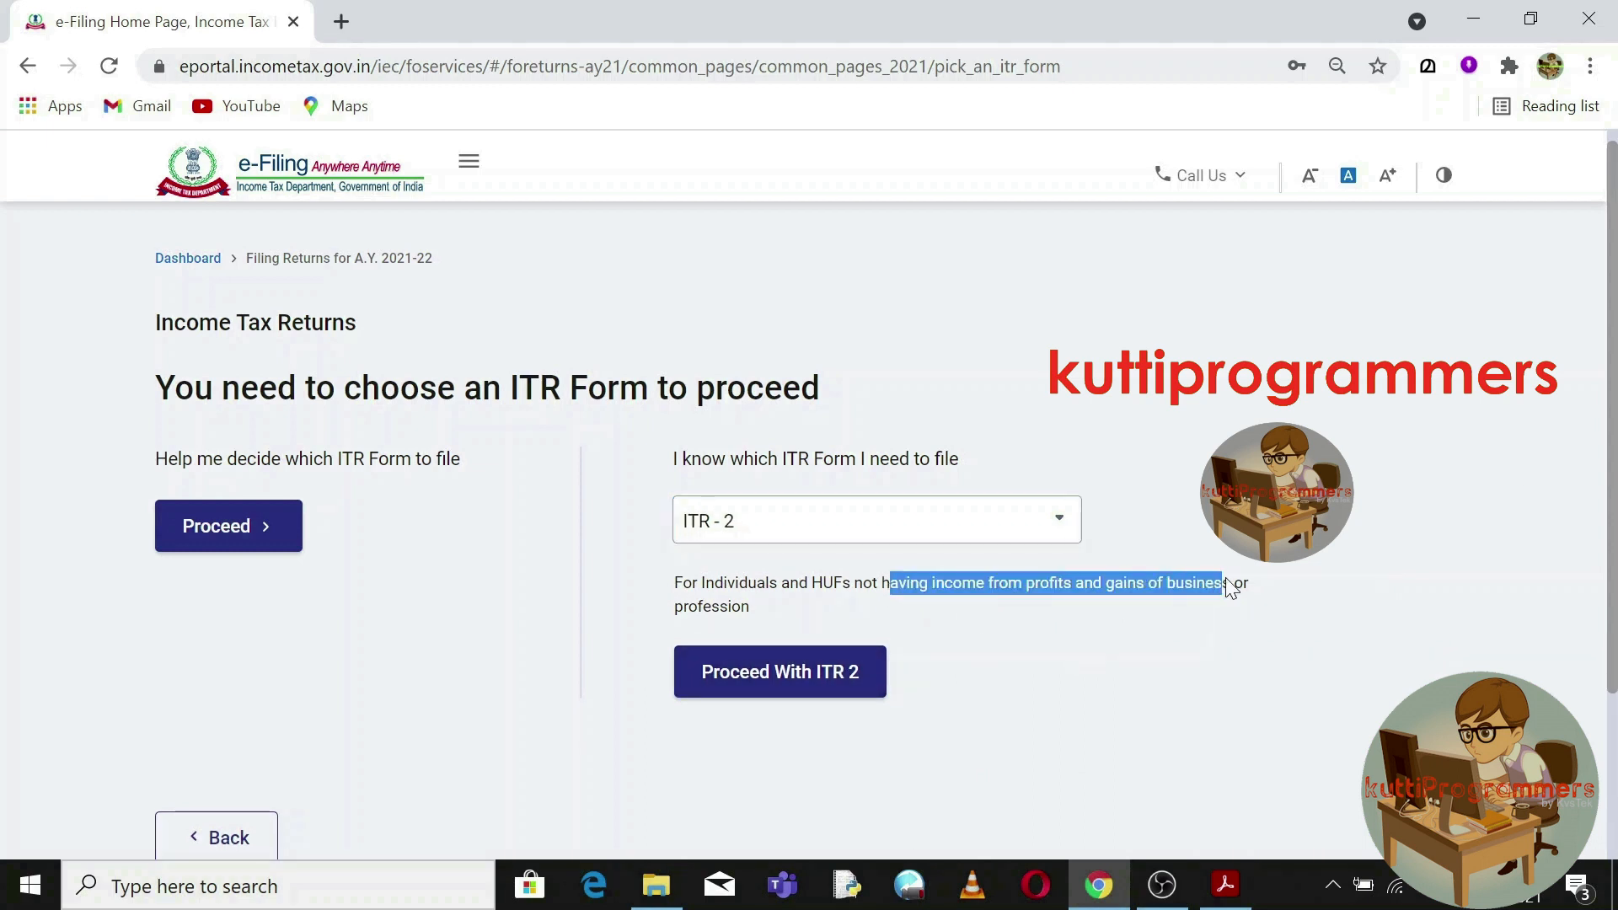
{"action": "left_click", "coordinate": [1121, 637]}
{"action": "left_click", "coordinate": [1058, 524]}
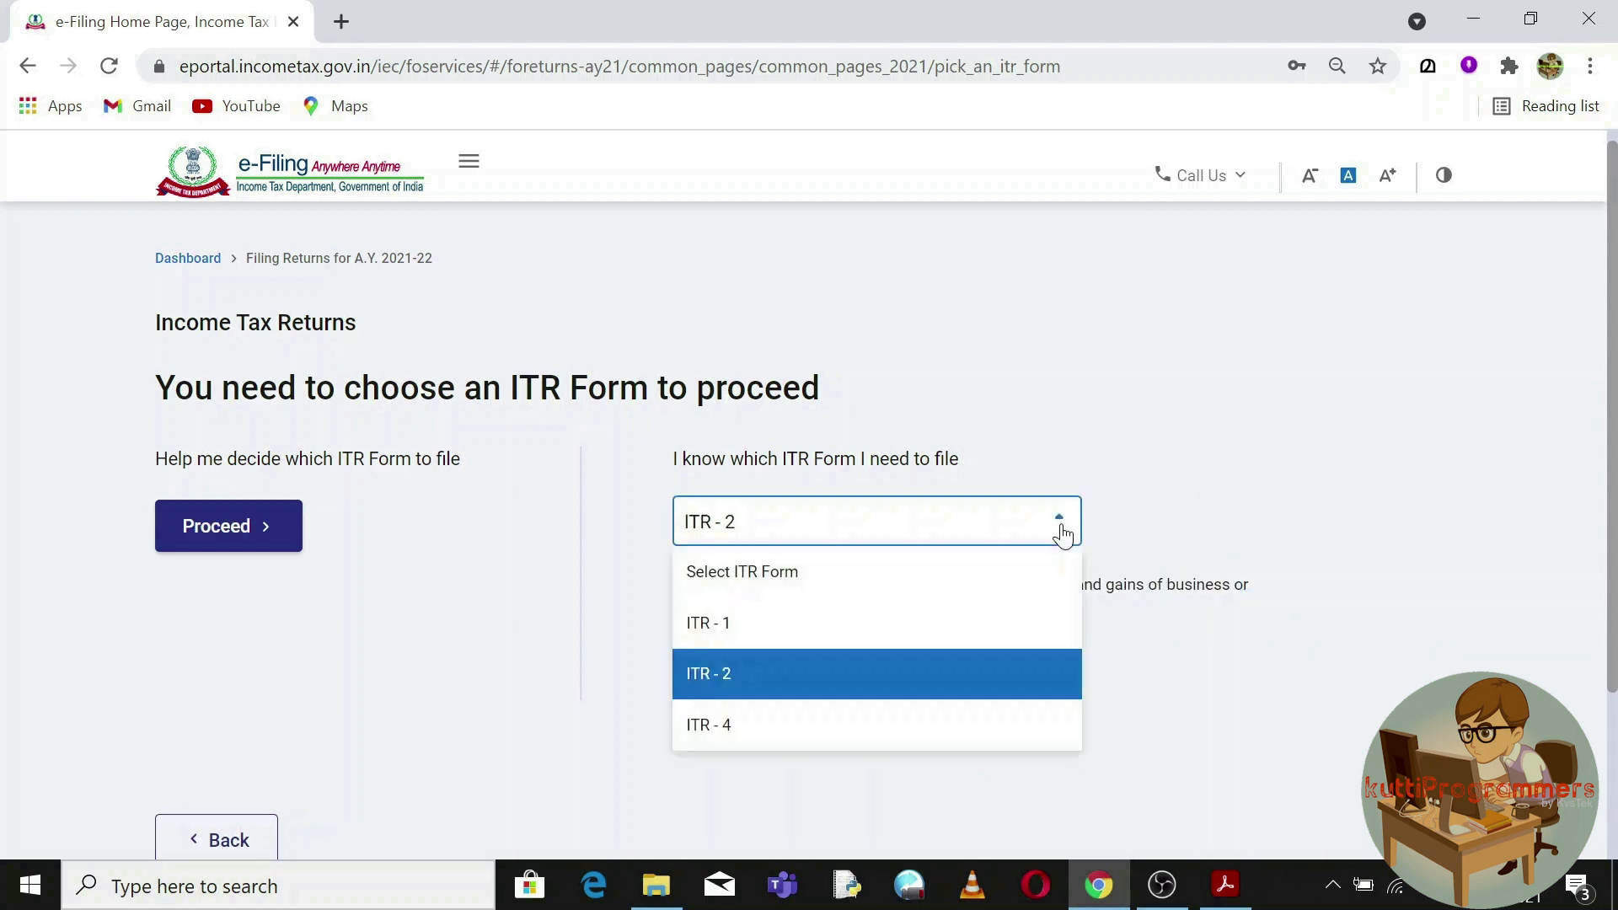
{"action": "left_click", "coordinate": [866, 628]}
{"action": "left_click", "coordinate": [789, 739]}
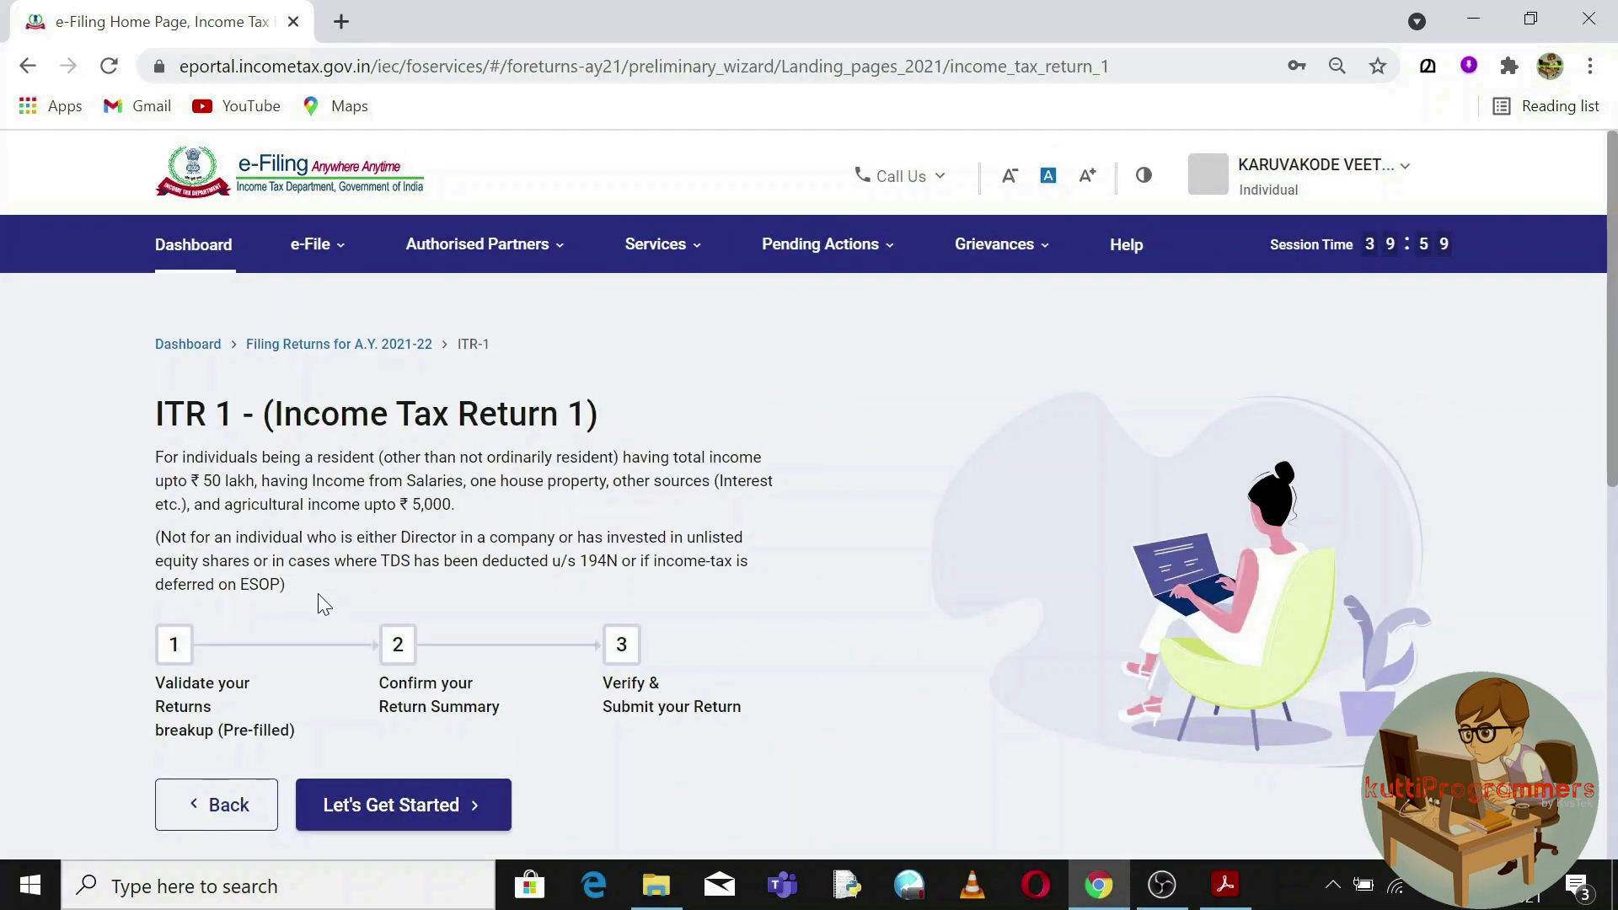
Start the ITR-1 return with 'Taxable income is more than basic exemption limit' as the filing reason.
{"action": "left_click_drag", "start_coordinate": [166, 663], "coordinate": [726, 707]}
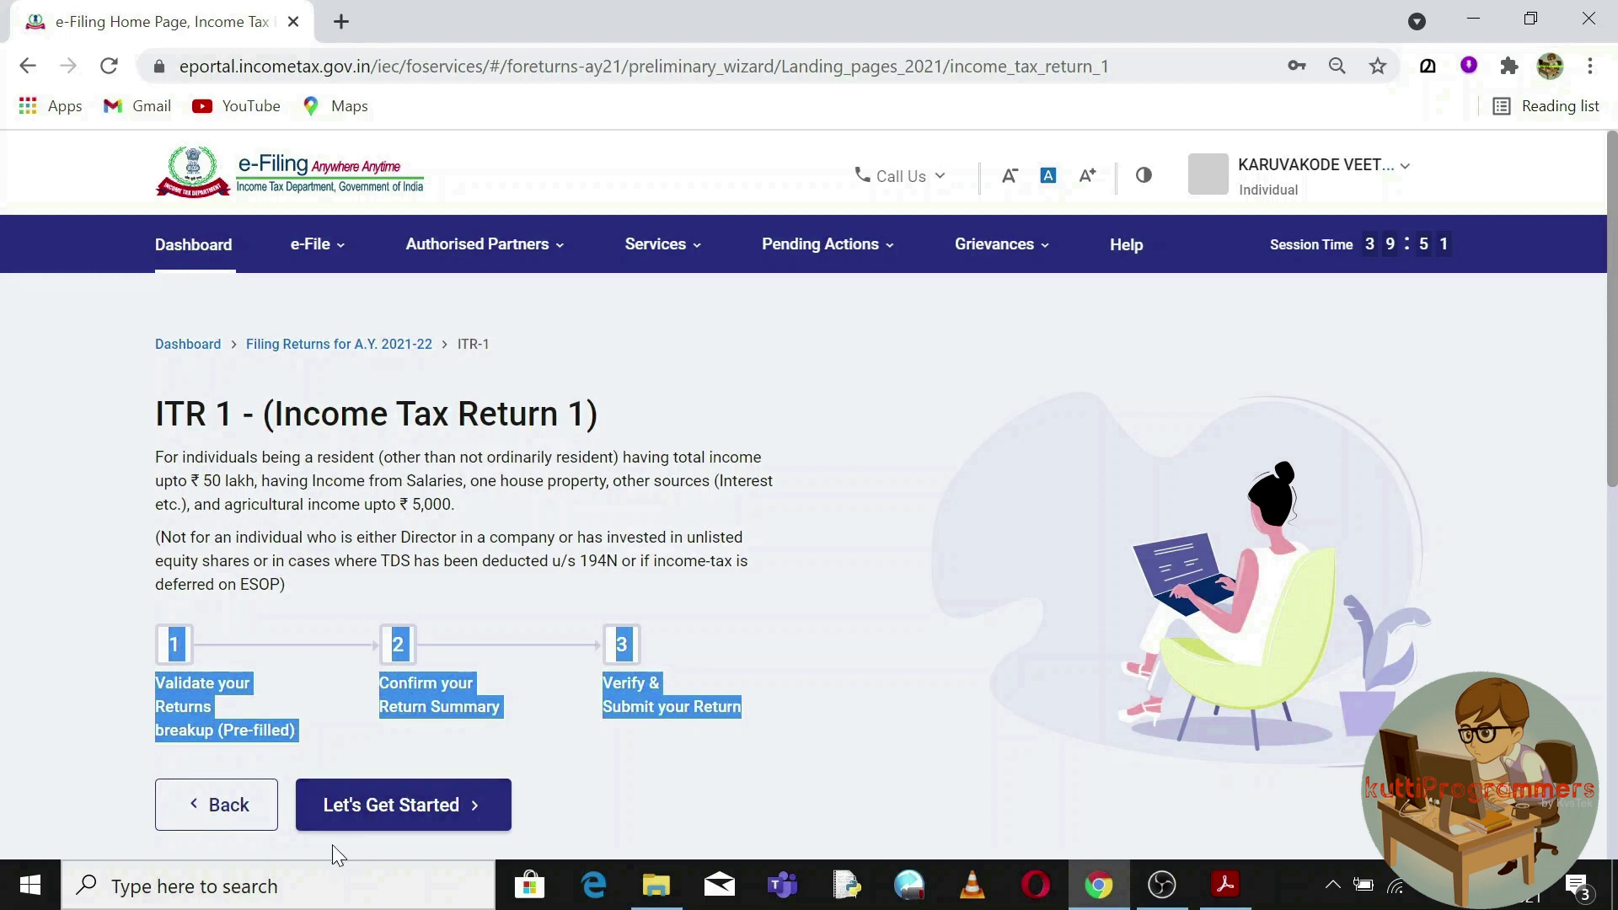
{"action": "left_click", "coordinate": [381, 800]}
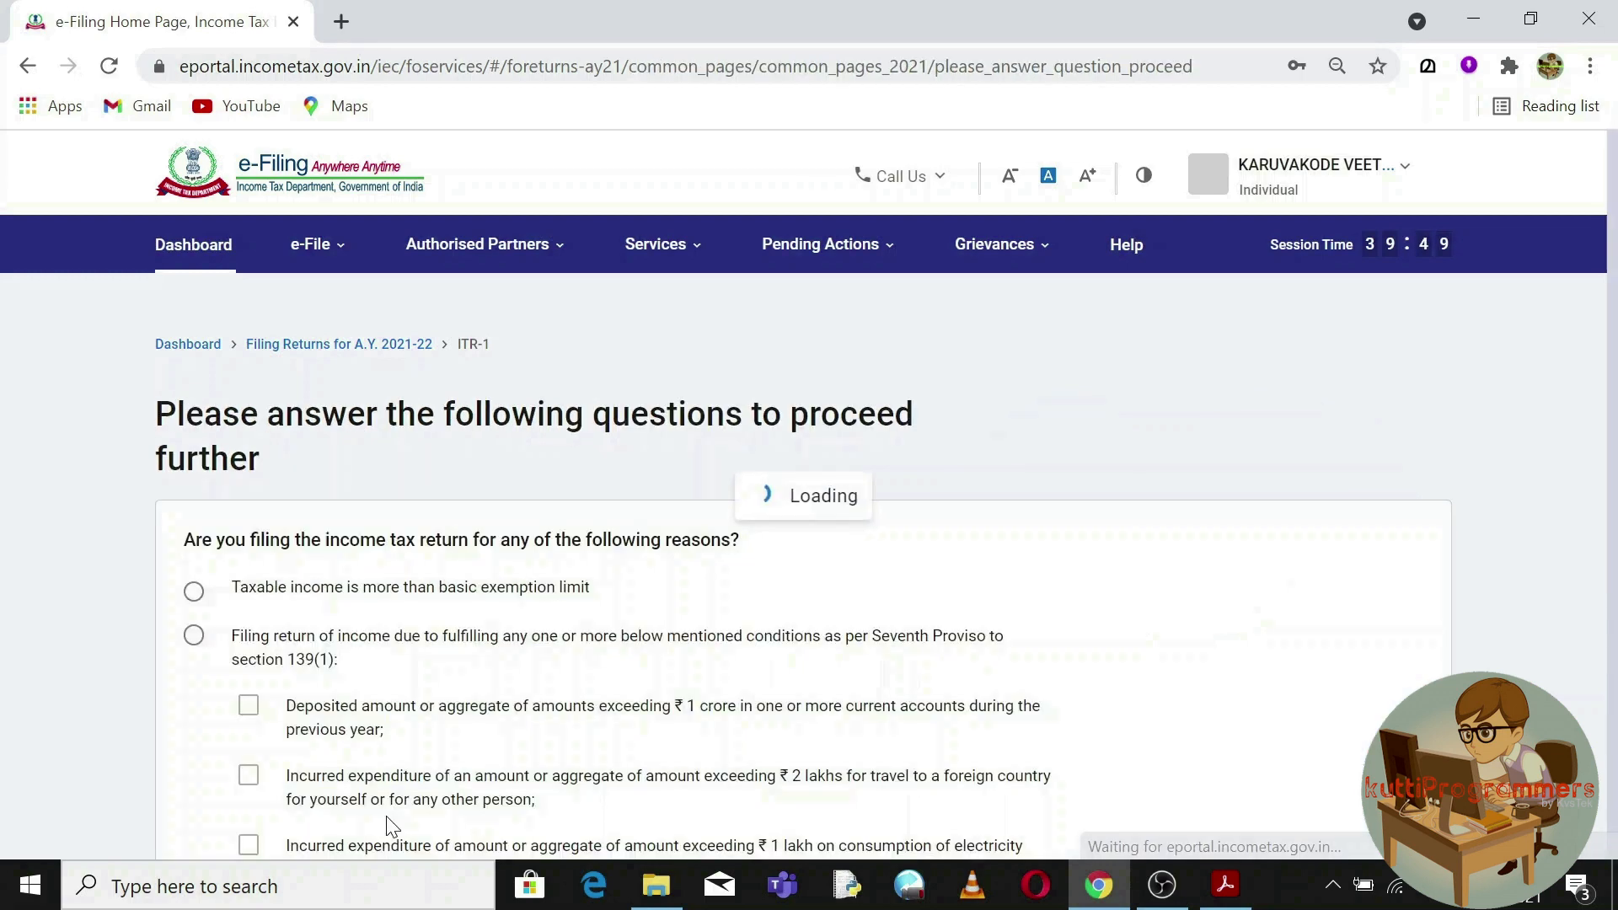
{"action": "left_click", "coordinate": [194, 593]}
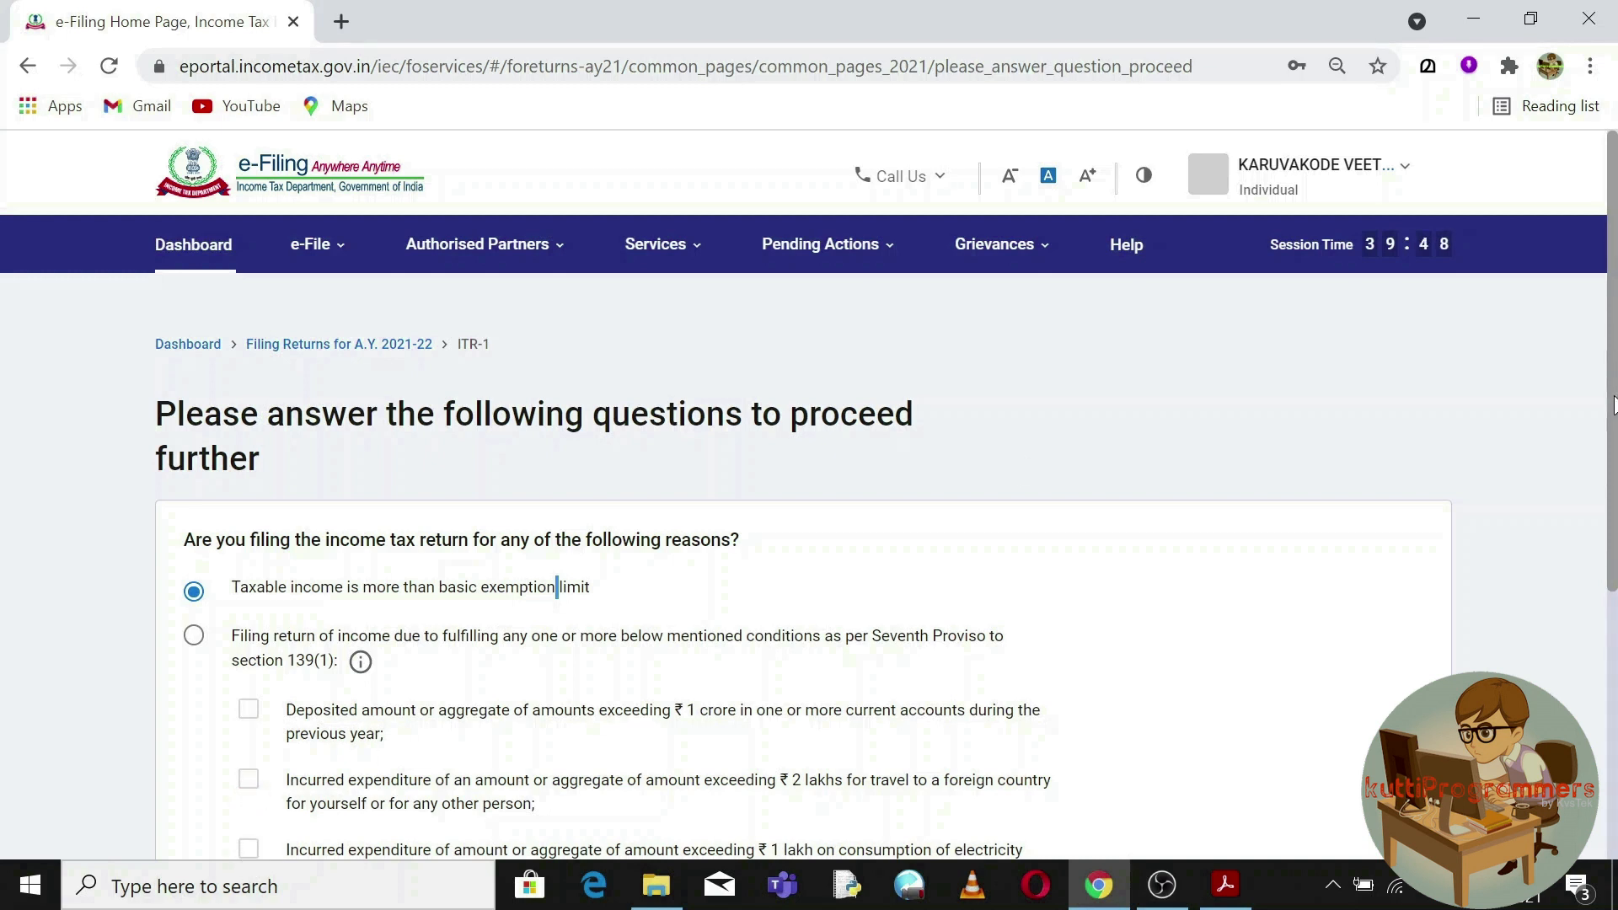
{"action": "scroll", "coordinate": [1613, 404], "scroll_direction": "down", "scroll_amount": 3}
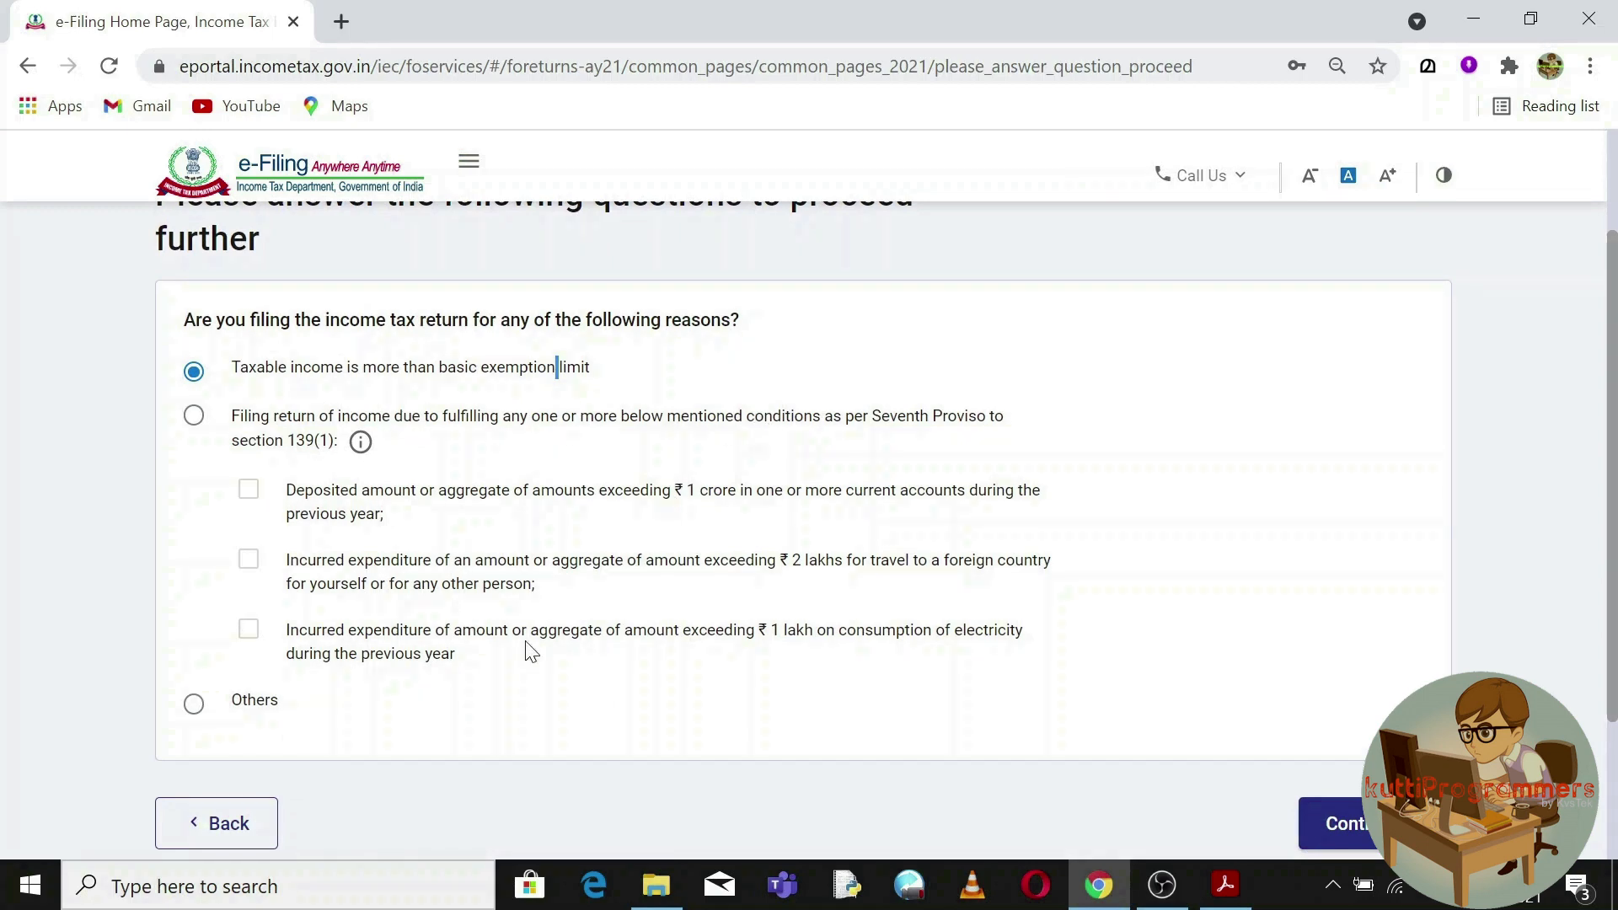
{"action": "left_click", "coordinate": [1361, 829]}
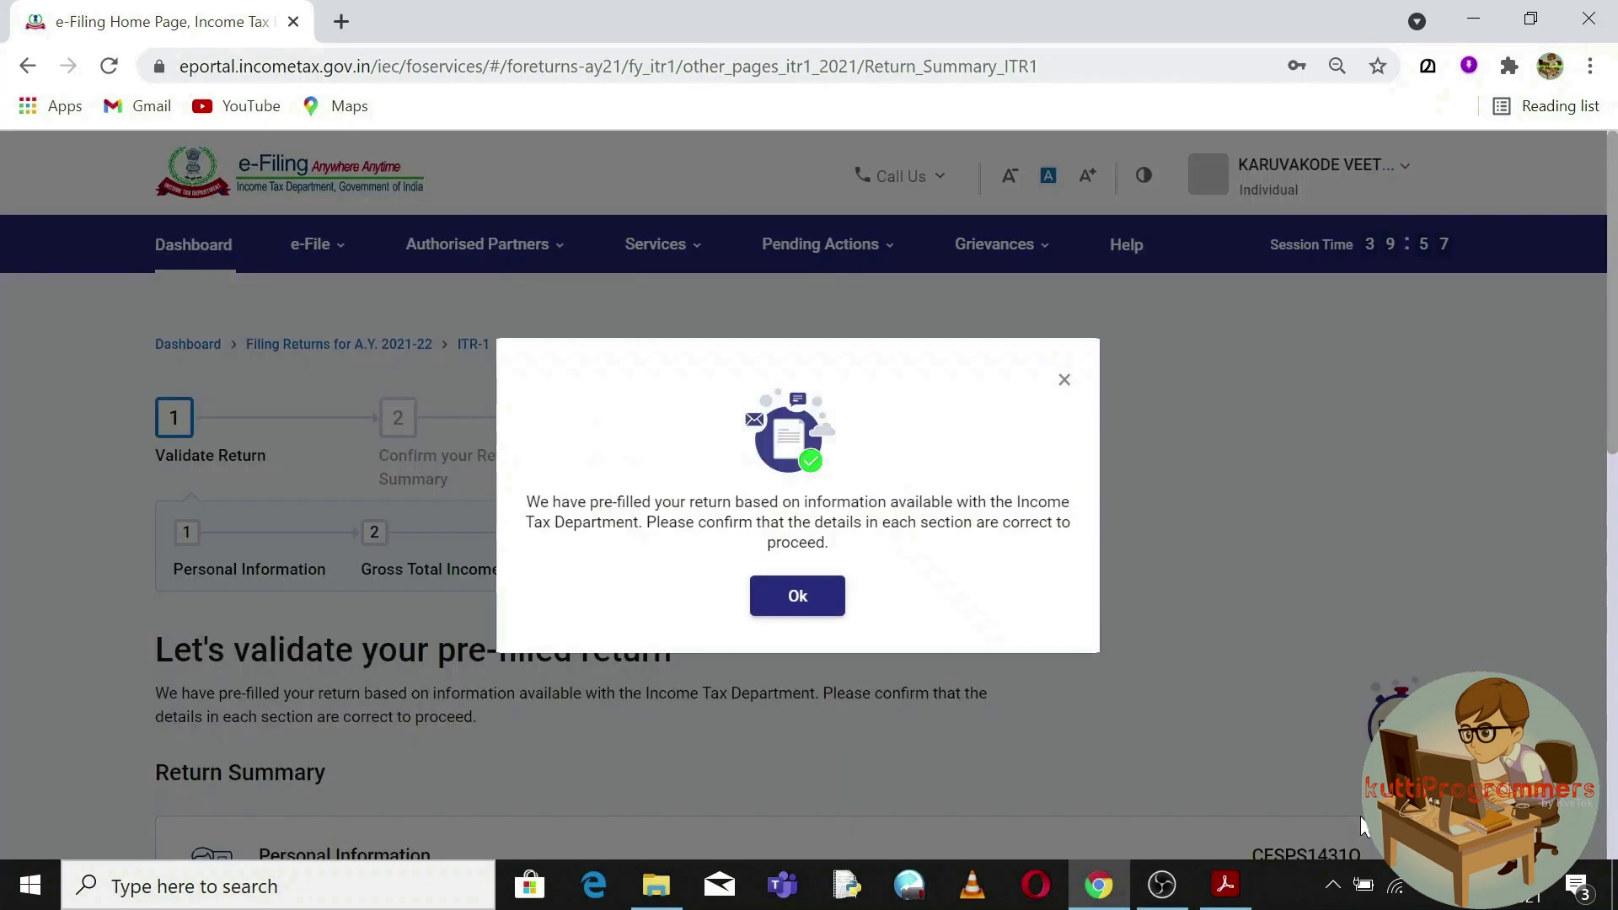
Acknowledge the pre-filled return notice, review the validation steps, and open Personal Information.
{"action": "left_click", "coordinate": [821, 600]}
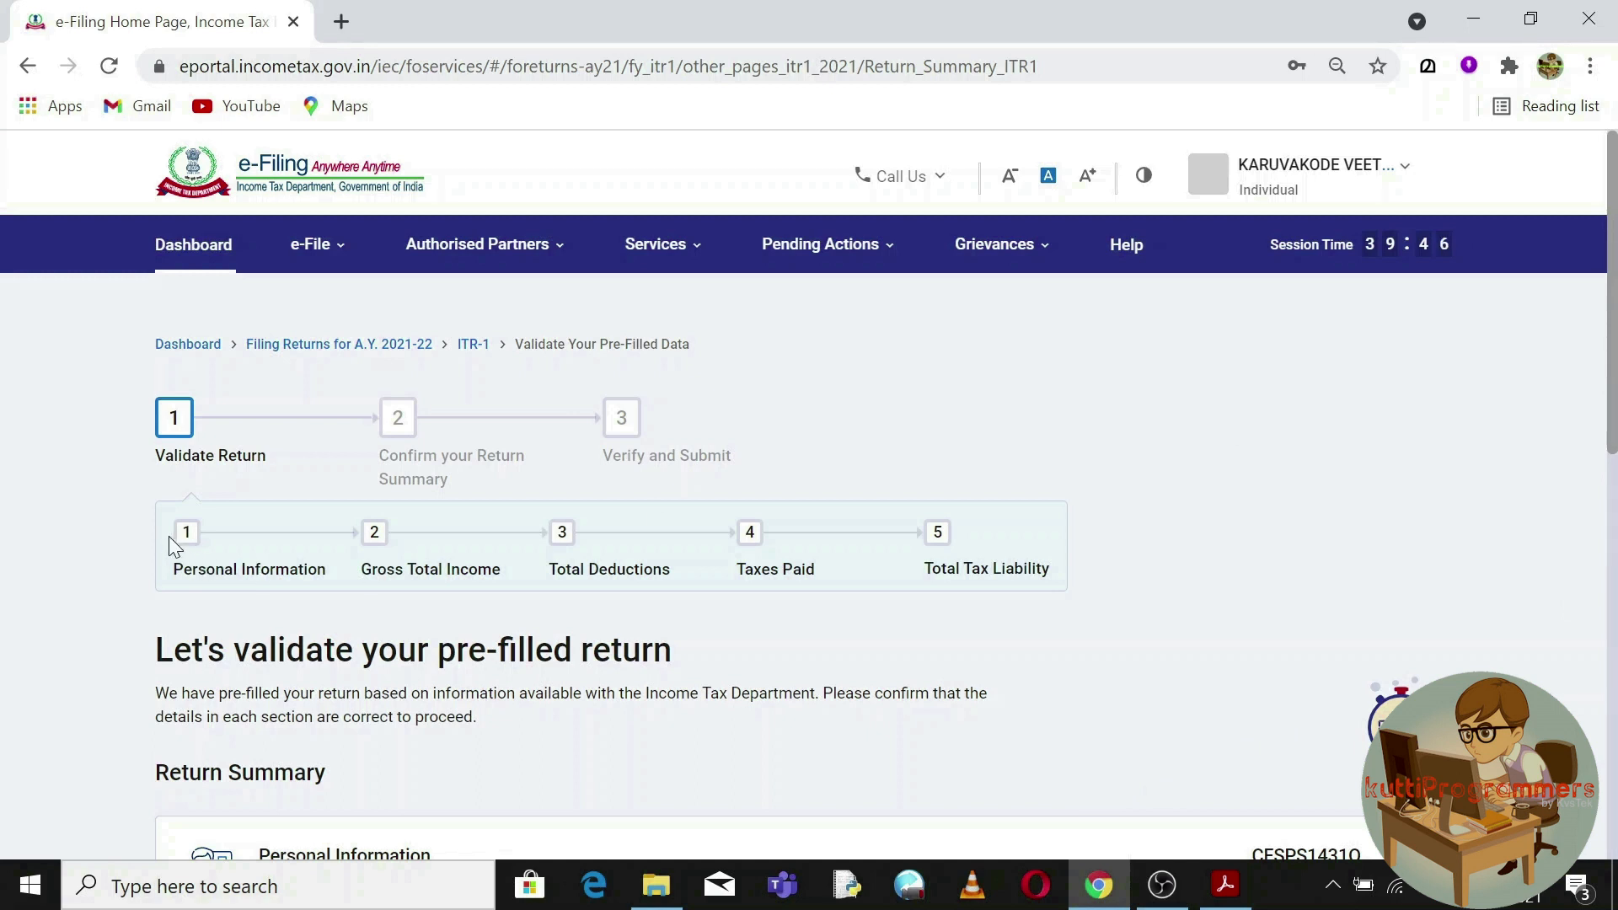
{"action": "left_click_drag", "start_coordinate": [155, 456], "coordinate": [268, 456]}
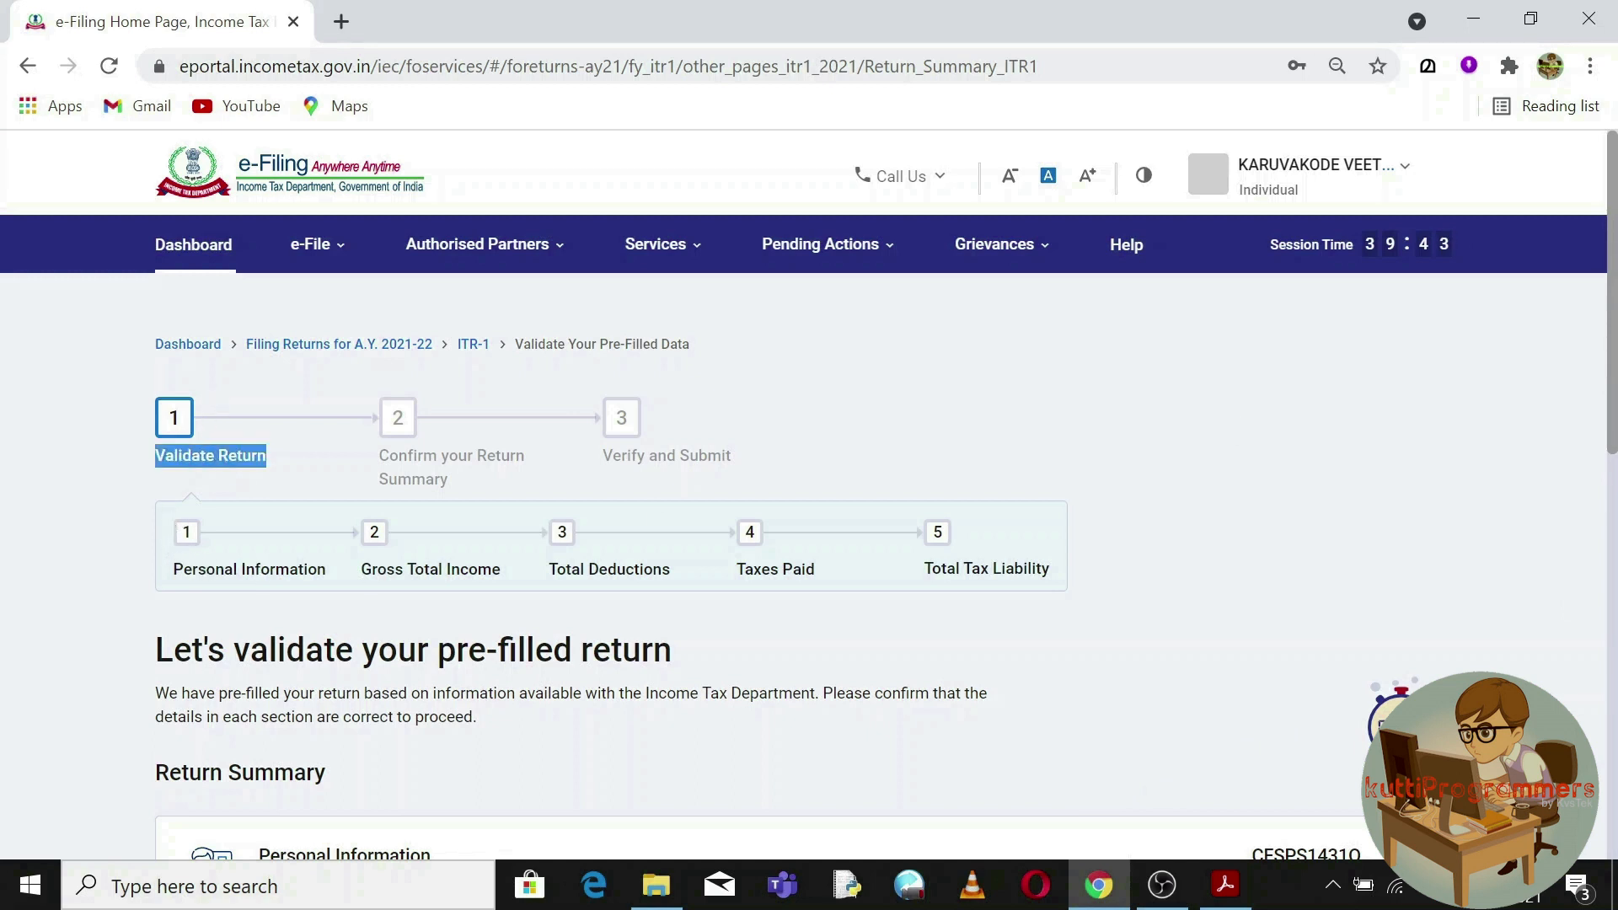
{"action": "left_click_drag", "start_coordinate": [174, 569], "coordinate": [1011, 539]}
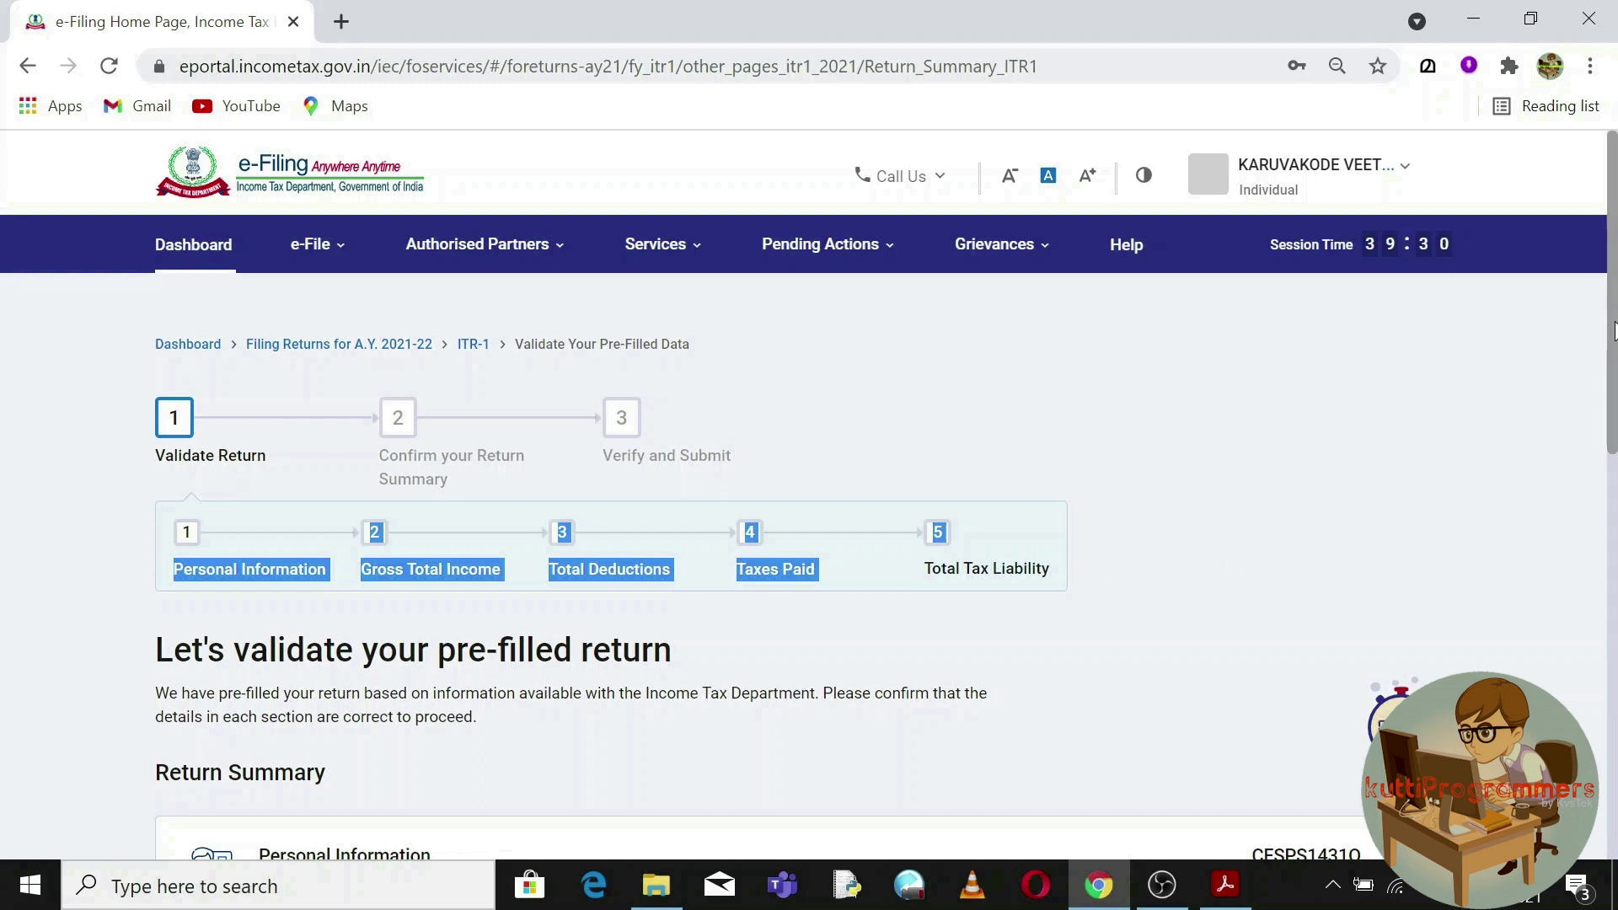
{"action": "scroll", "coordinate": [1614, 328], "scroll_direction": "down", "scroll_amount": 2}
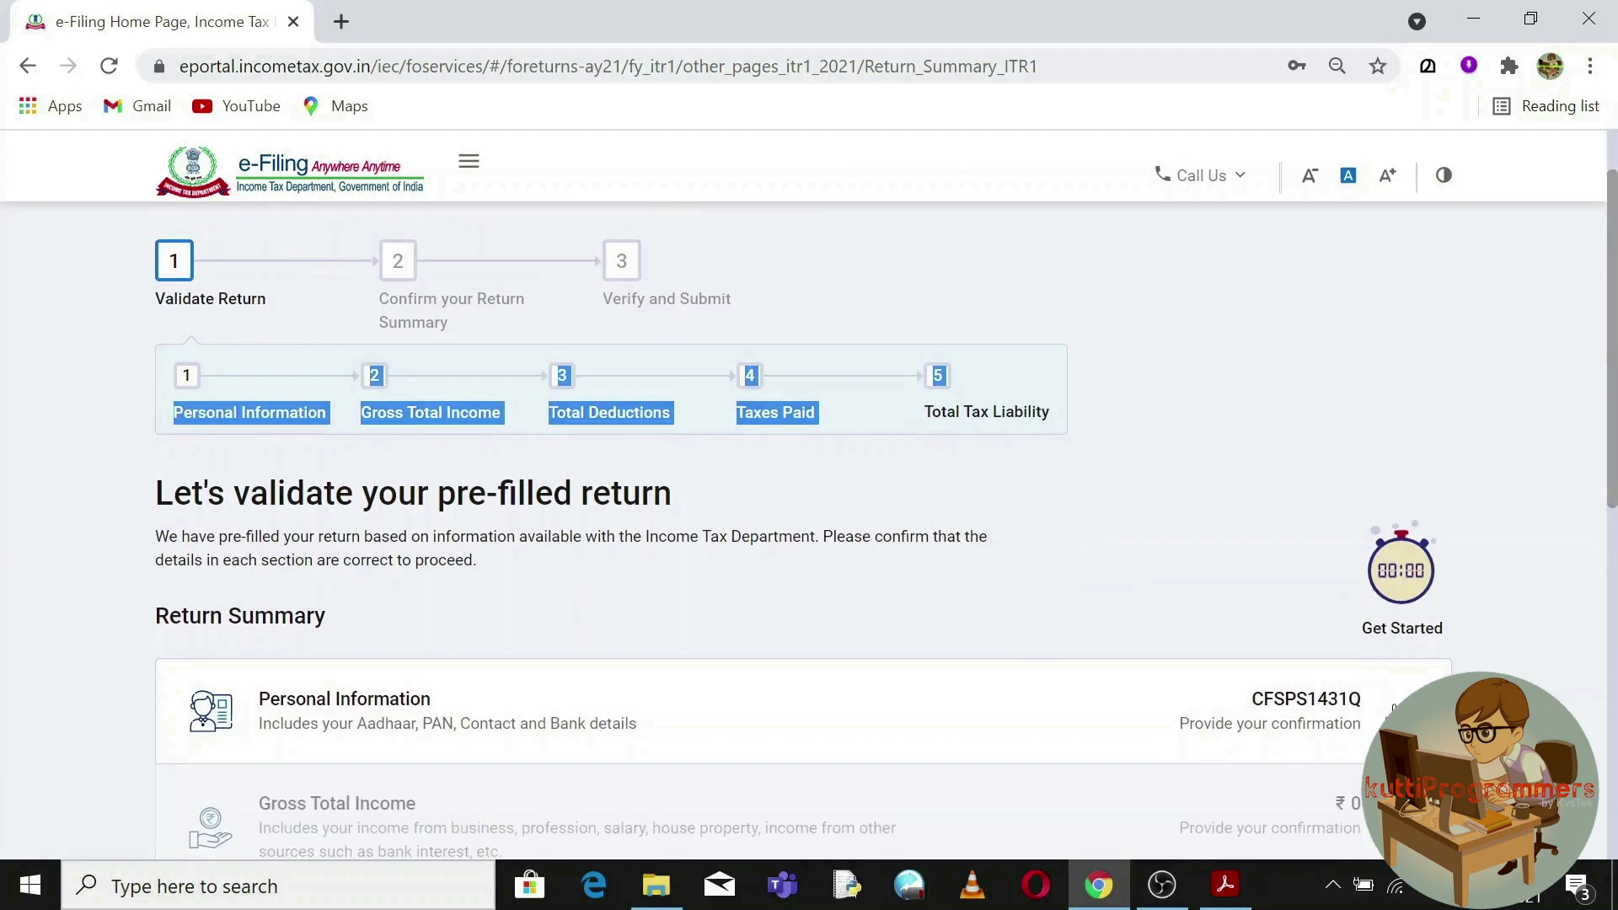
{"action": "left_click", "coordinate": [1382, 699]}
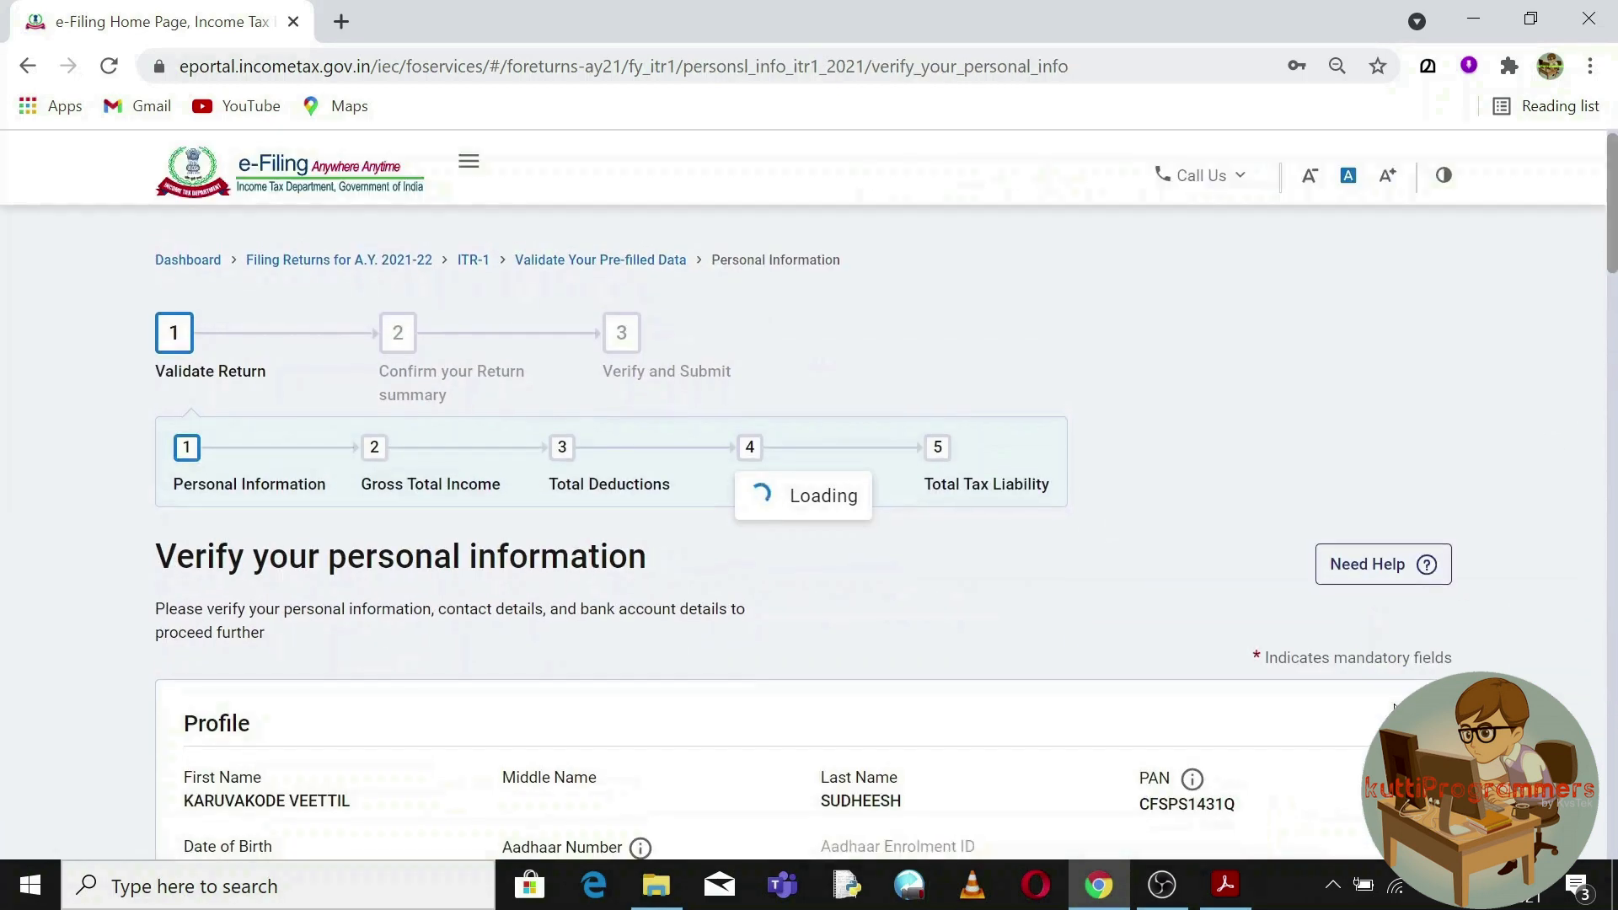
Set Nature of Employment to State Government and review the 139(1), 139(4) and 139(5) filing options.
{"action": "left_click_drag", "start_coordinate": [1610, 227], "coordinate": [1613, 391]}
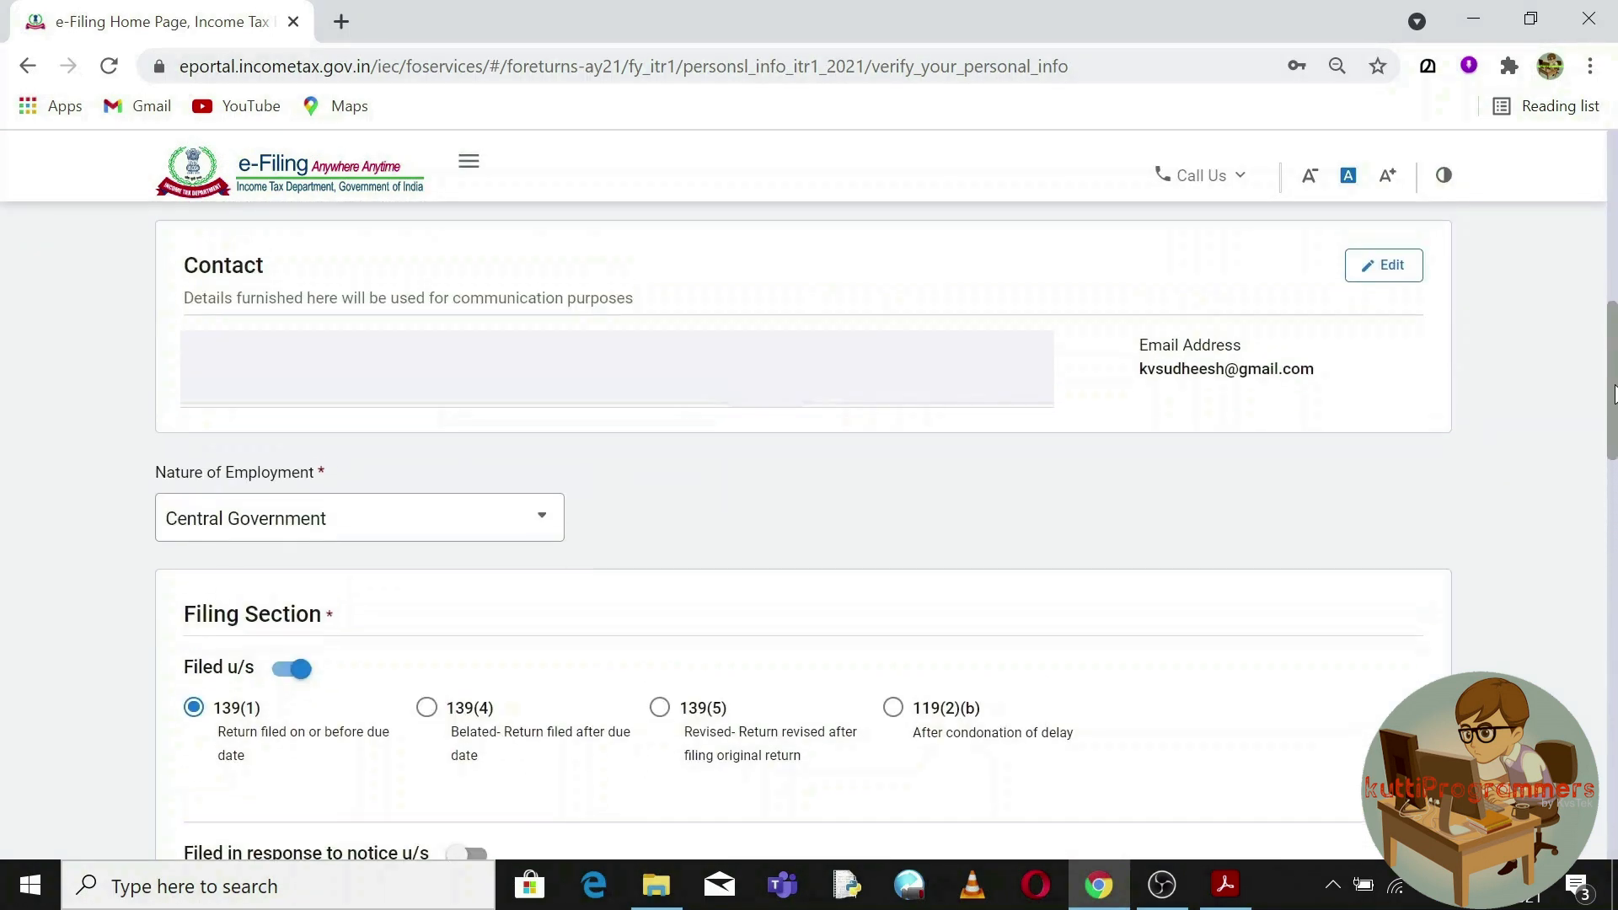
{"action": "left_click", "coordinate": [541, 529]}
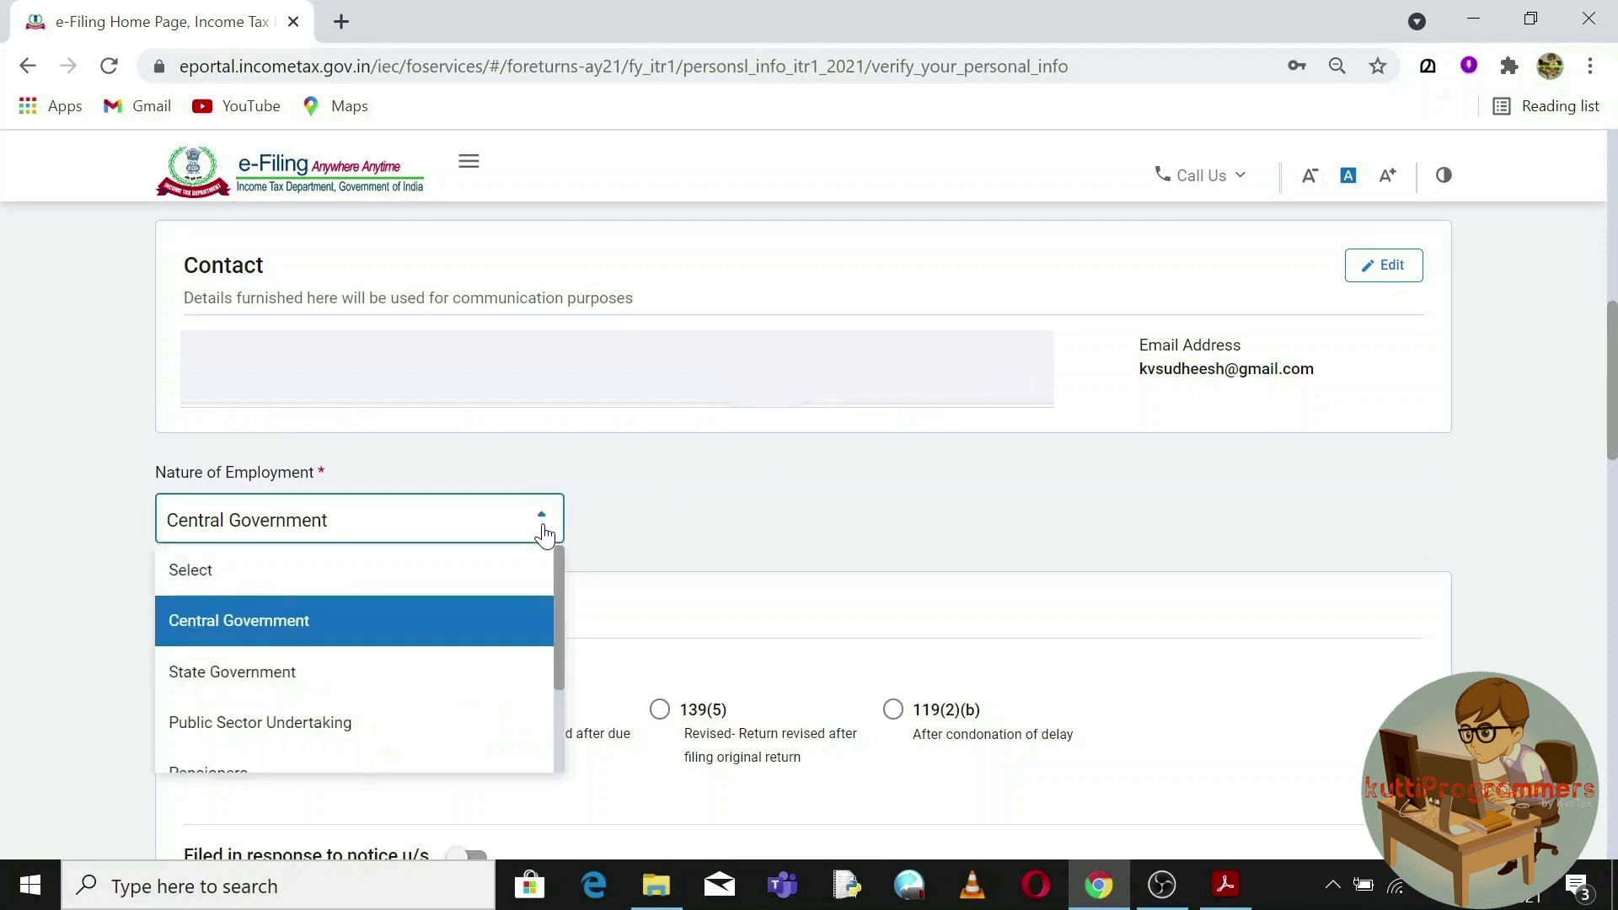
{"action": "left_click", "coordinate": [308, 676]}
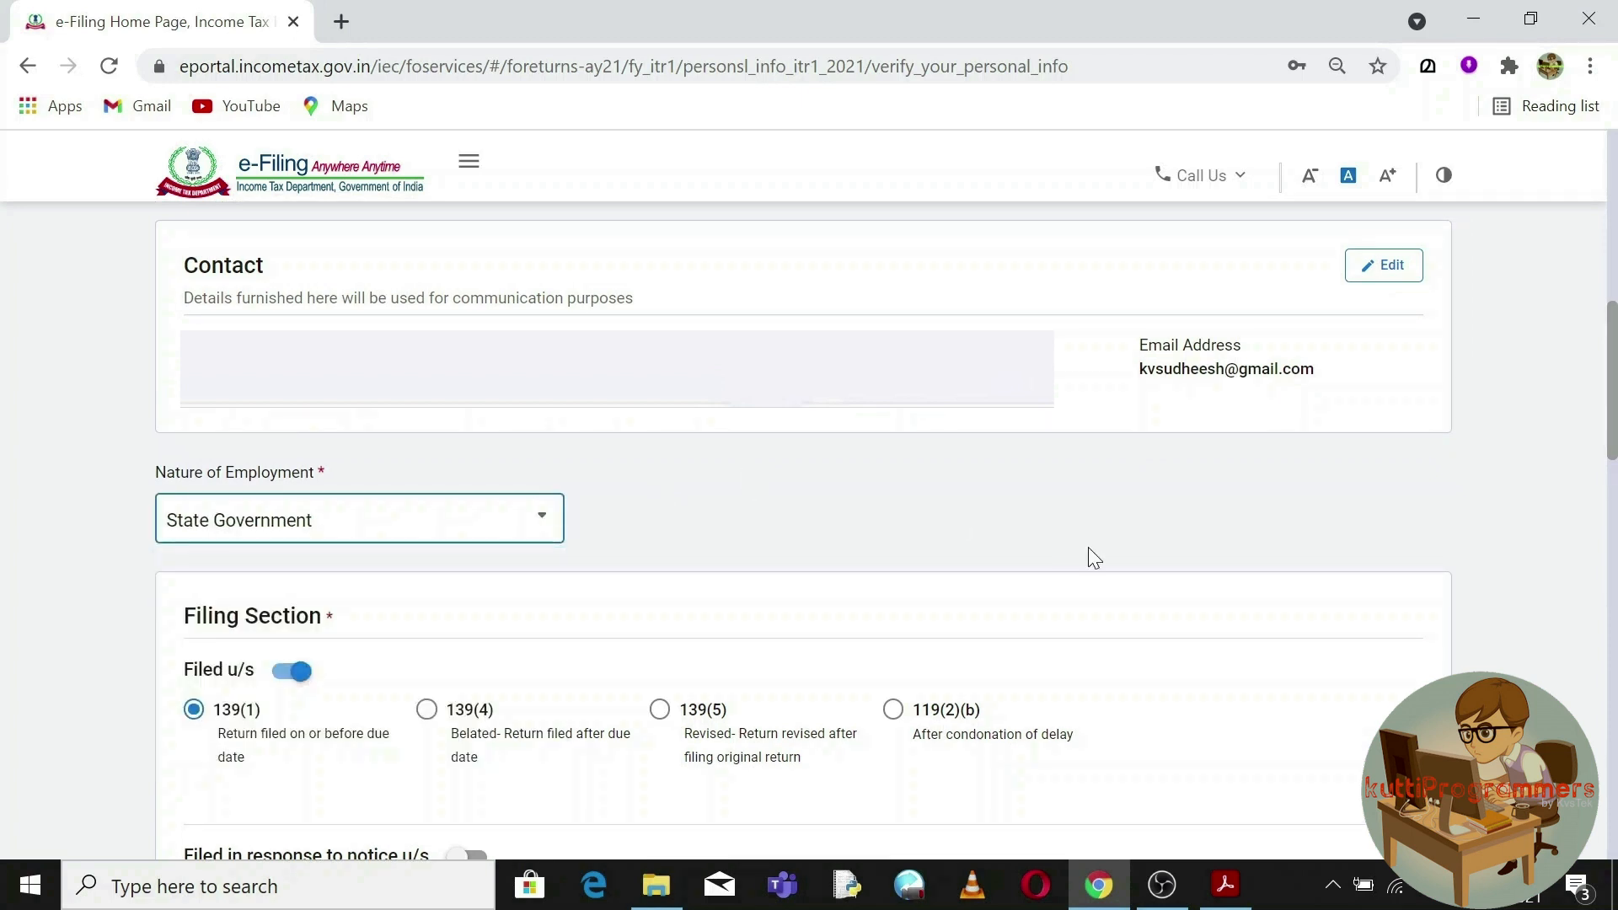
{"action": "left_click_drag", "start_coordinate": [1614, 411], "coordinate": [1615, 462]}
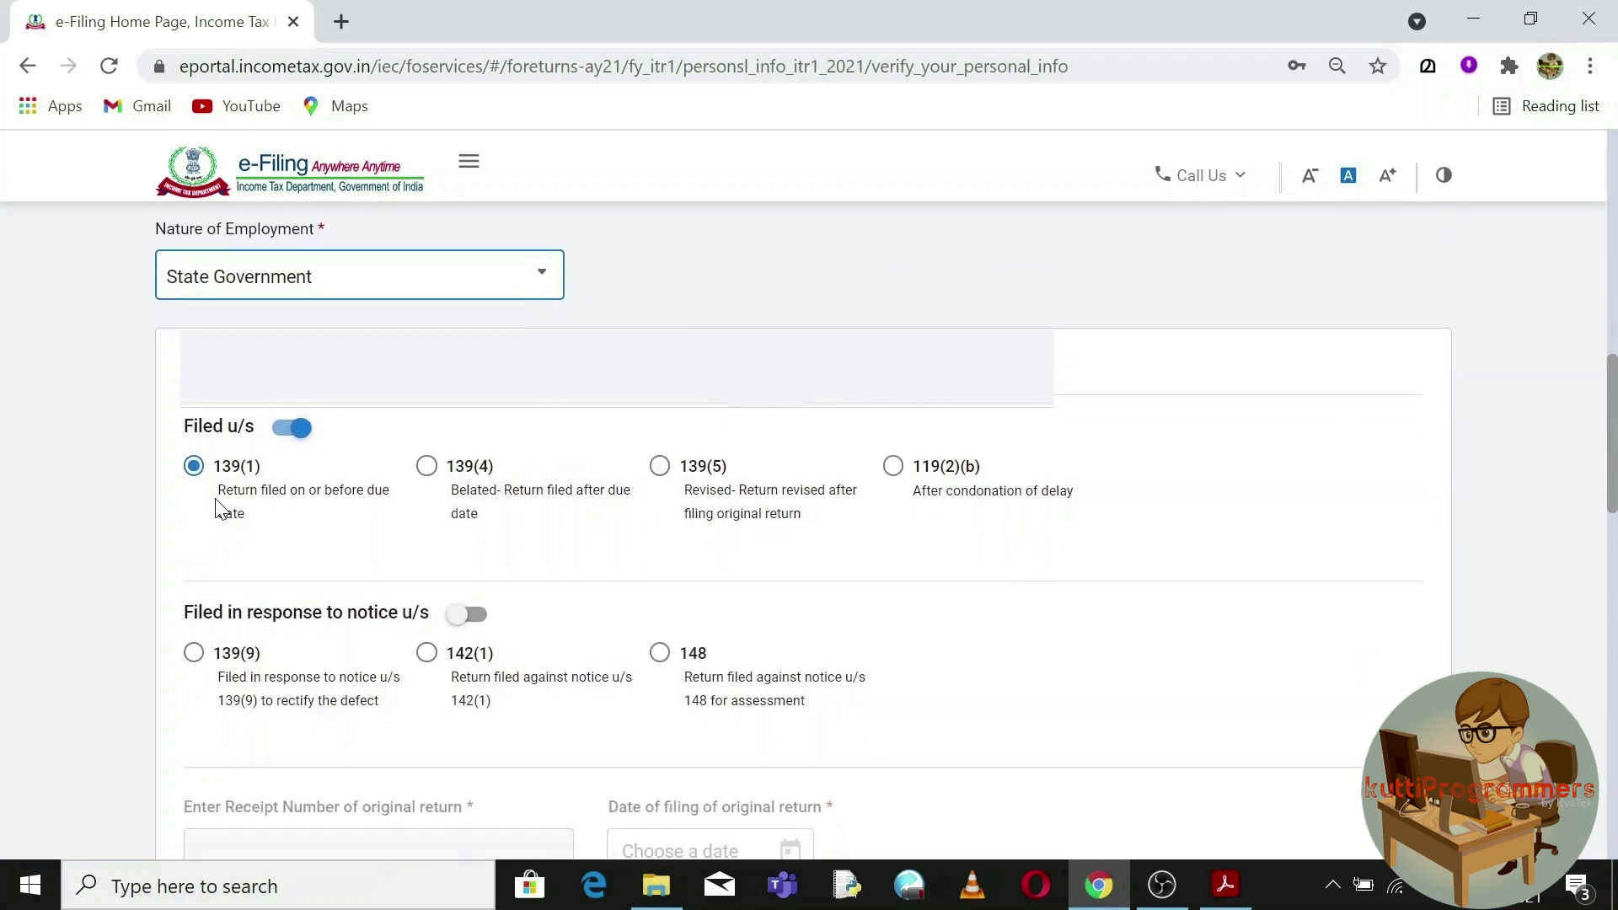
{"action": "left_click_drag", "start_coordinate": [223, 494], "coordinate": [317, 496]}
{"action": "left_click_drag", "start_coordinate": [453, 502], "coordinate": [578, 520]}
{"action": "left_click_drag", "start_coordinate": [684, 489], "coordinate": [824, 522]}
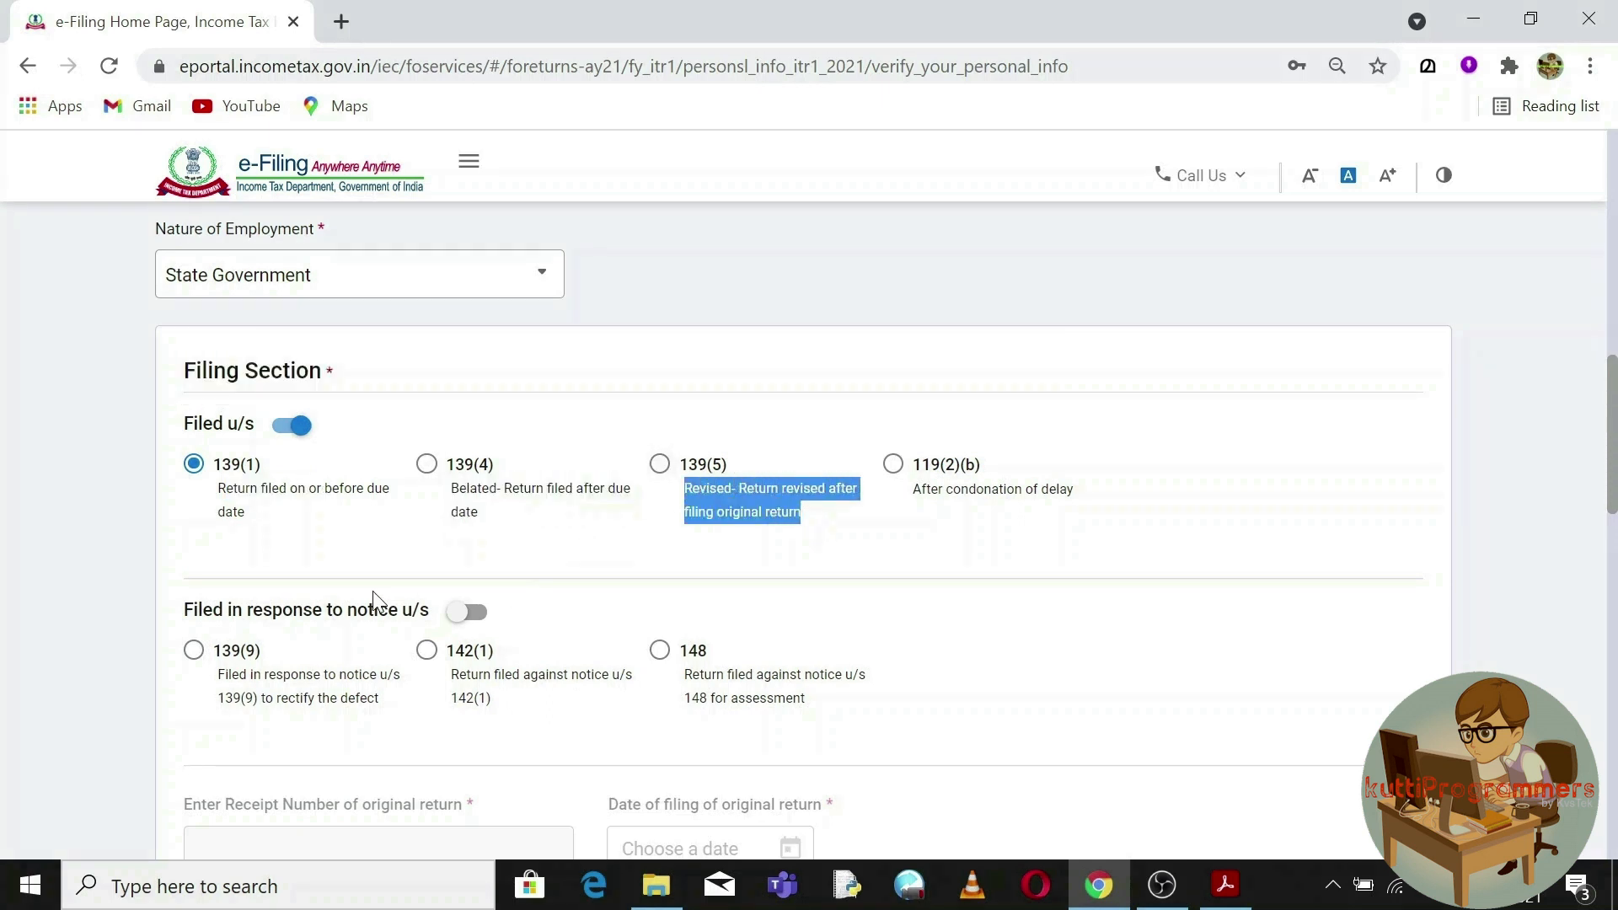
Answer No to opting for the new tax regime under 115BAC.
{"action": "scroll", "coordinate": [371, 593], "scroll_direction": "down", "scroll_amount": 5}
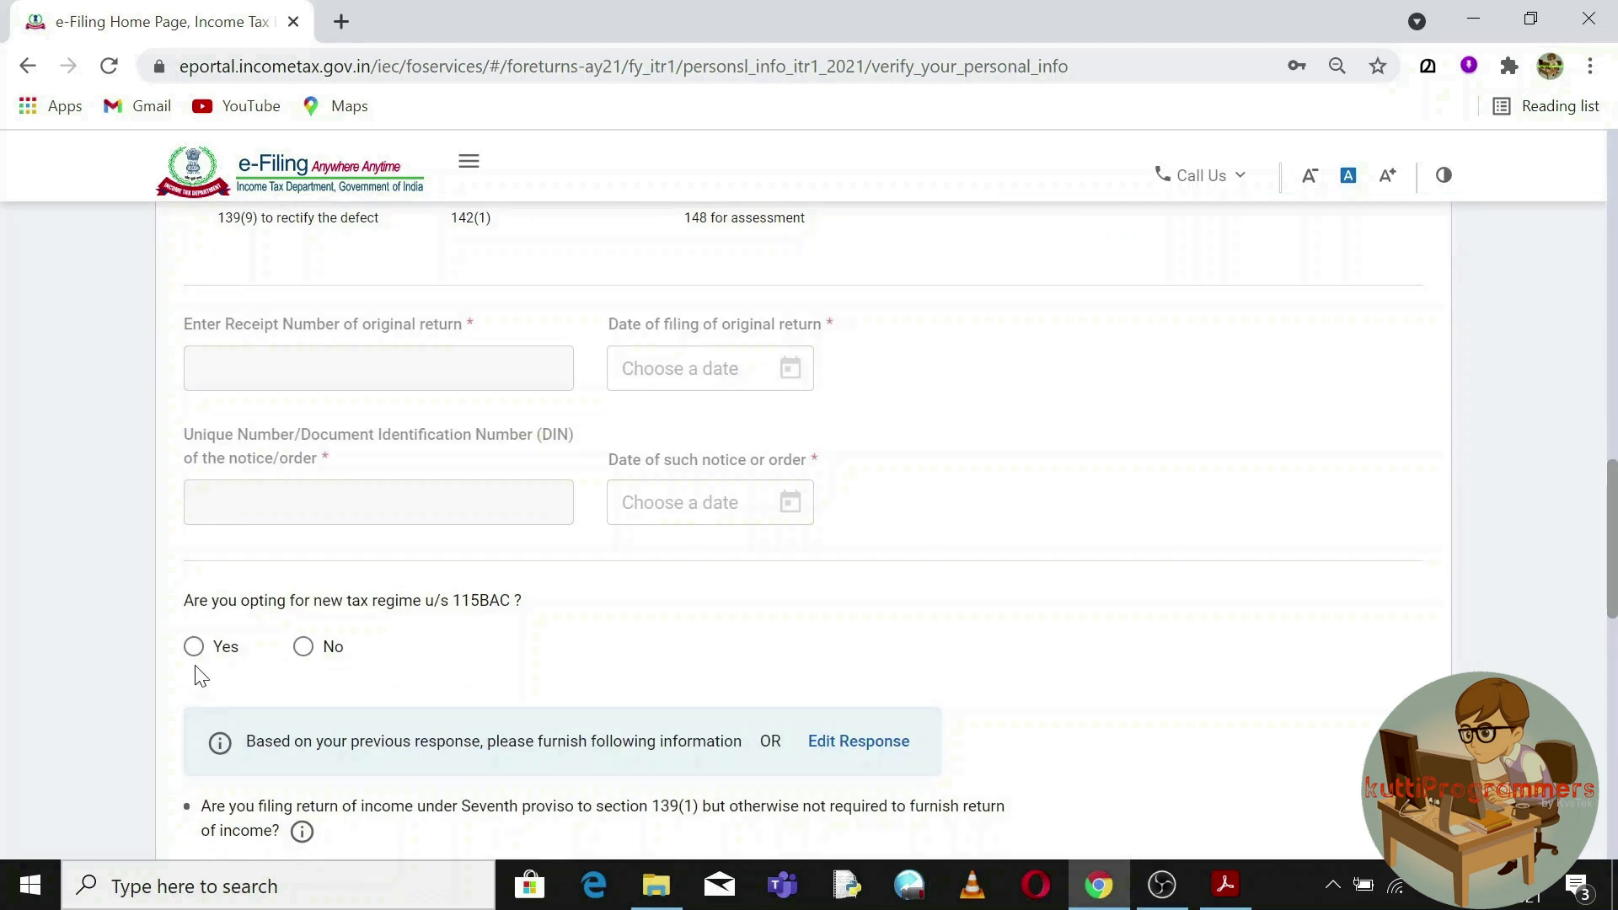
{"action": "left_click", "coordinate": [303, 663]}
{"action": "triple_click", "coordinate": [465, 600]}
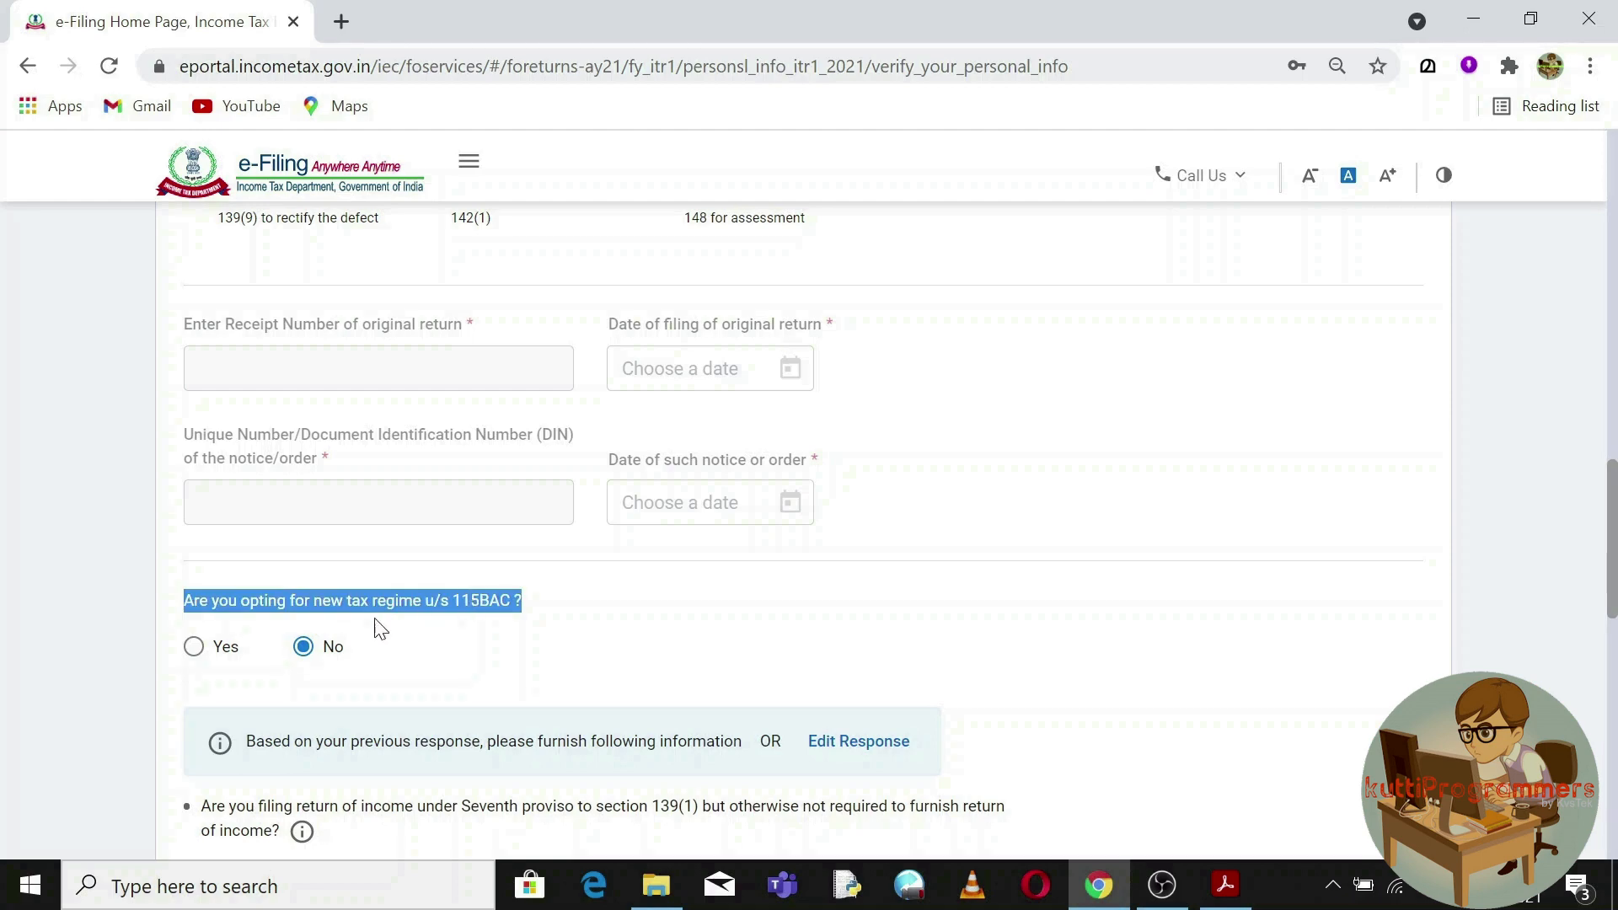
{"action": "left_click", "coordinate": [197, 648]}
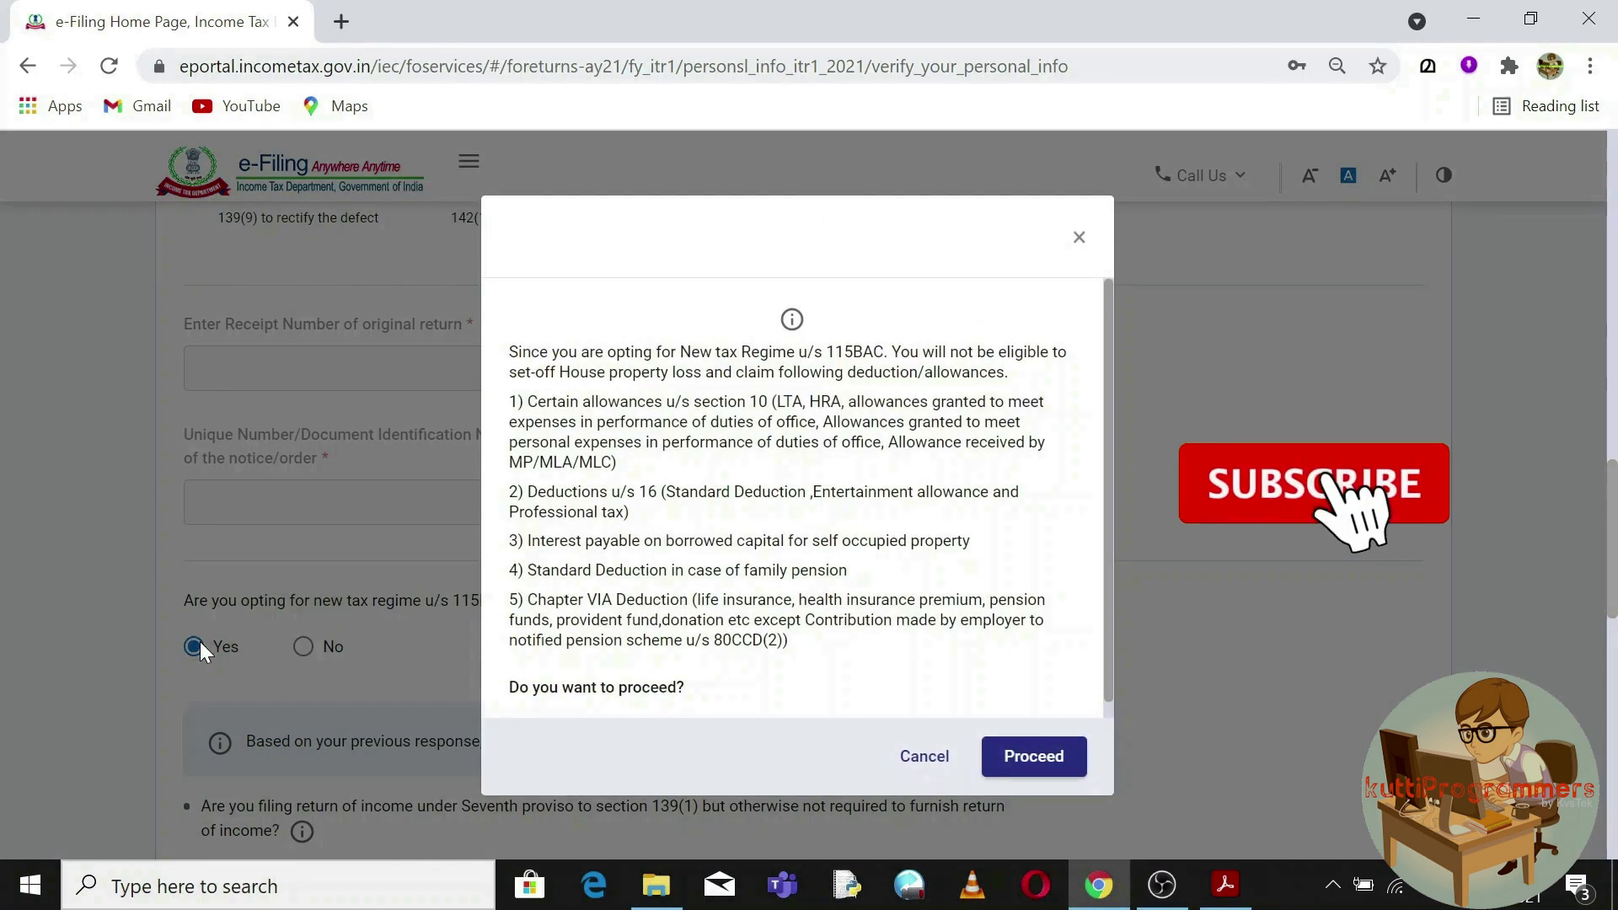
{"action": "left_click", "coordinate": [924, 756]}
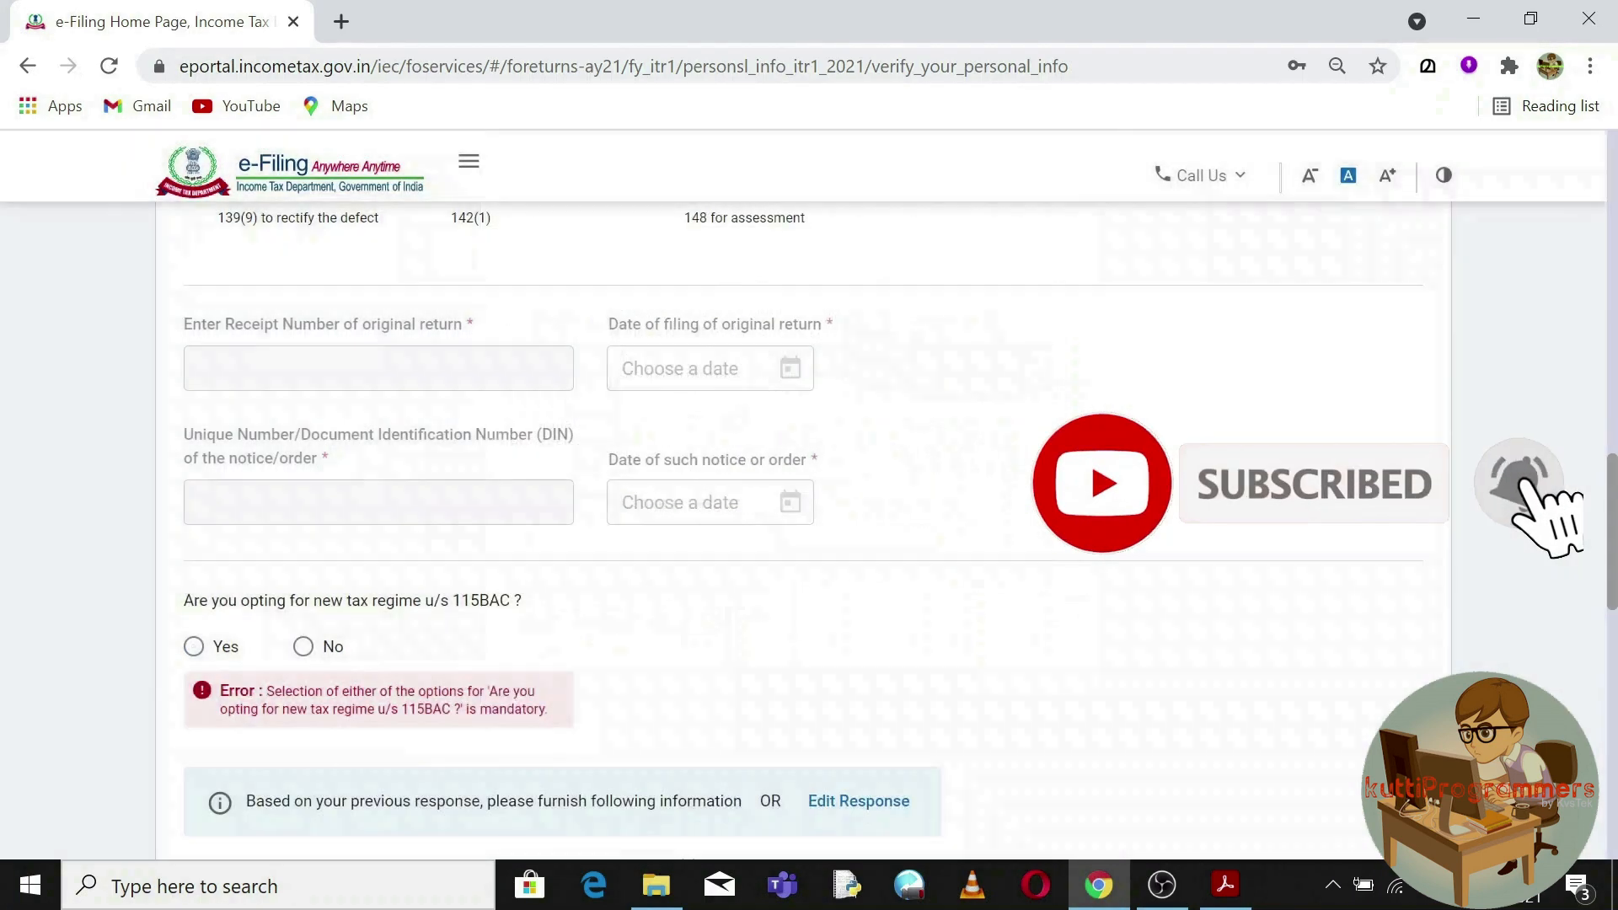
{"action": "left_click", "coordinate": [304, 646]}
Select the second bank account for refund and confirm the Personal Information section.
{"action": "left_click_drag", "start_coordinate": [1613, 566], "coordinate": [1614, 701]}
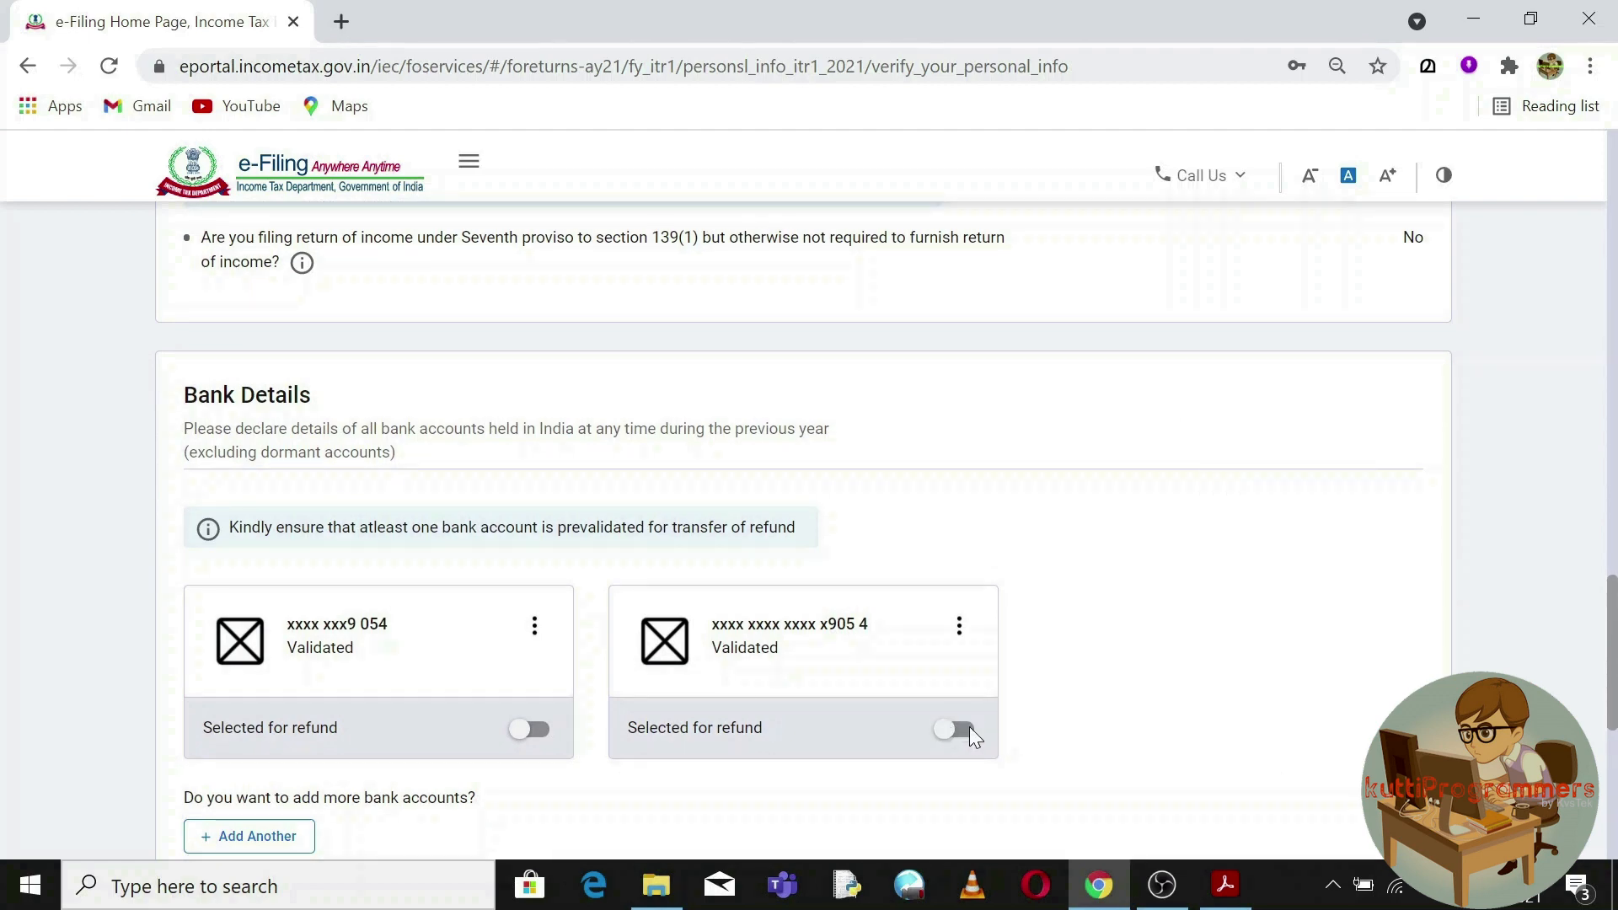
{"action": "left_click_drag", "start_coordinate": [1615, 605], "coordinate": [1615, 653]}
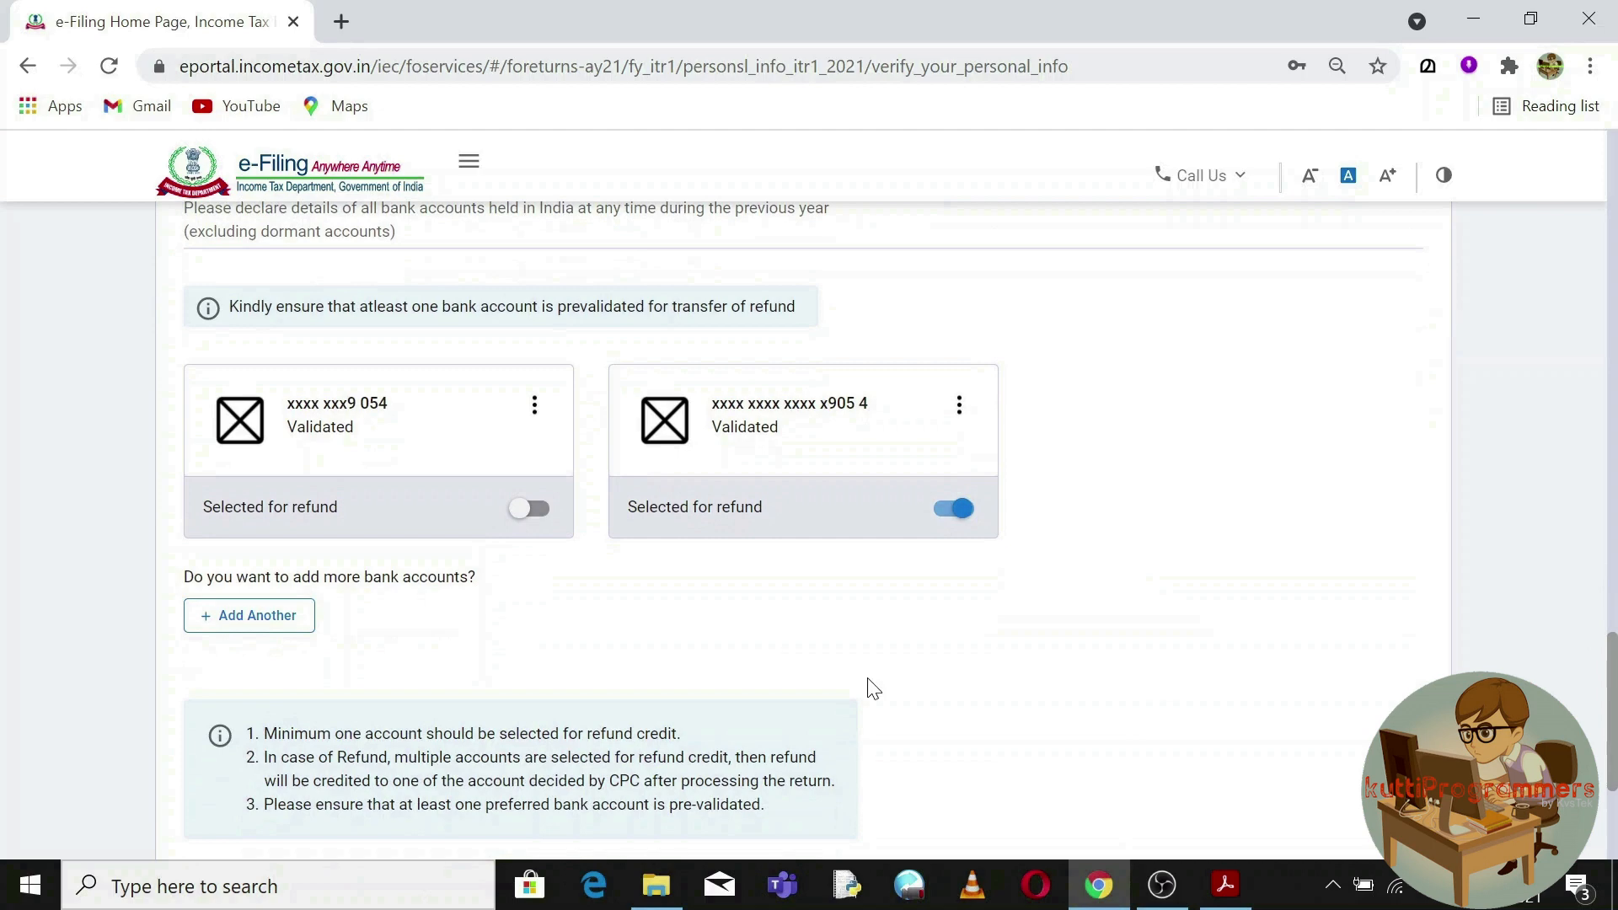
{"action": "left_click", "coordinate": [286, 623]}
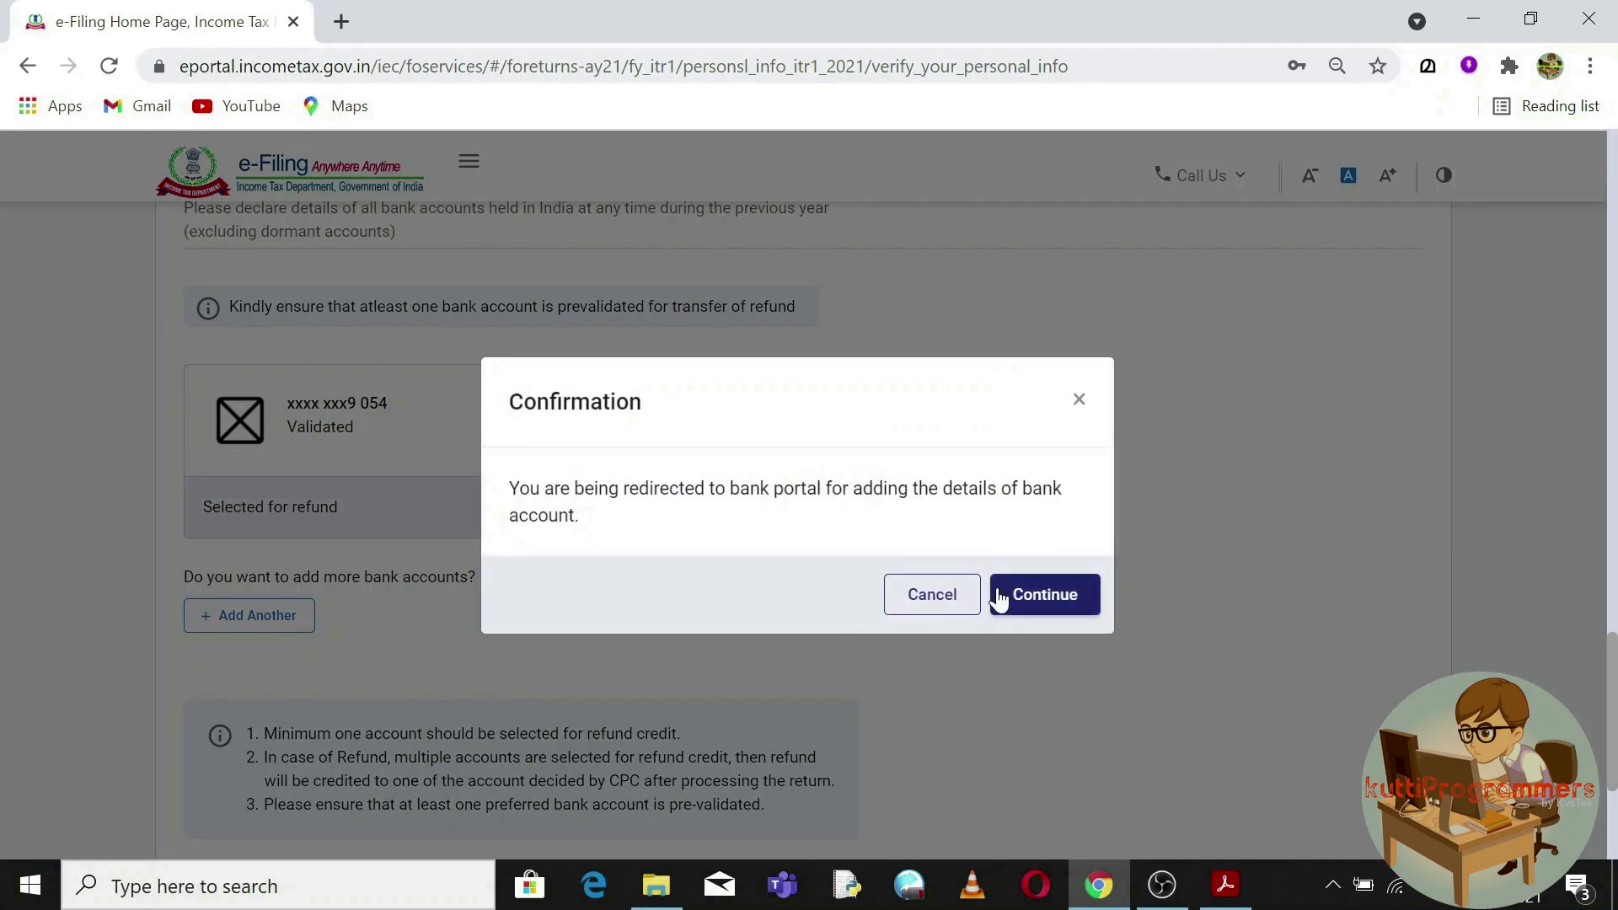
{"action": "left_click", "coordinate": [931, 594]}
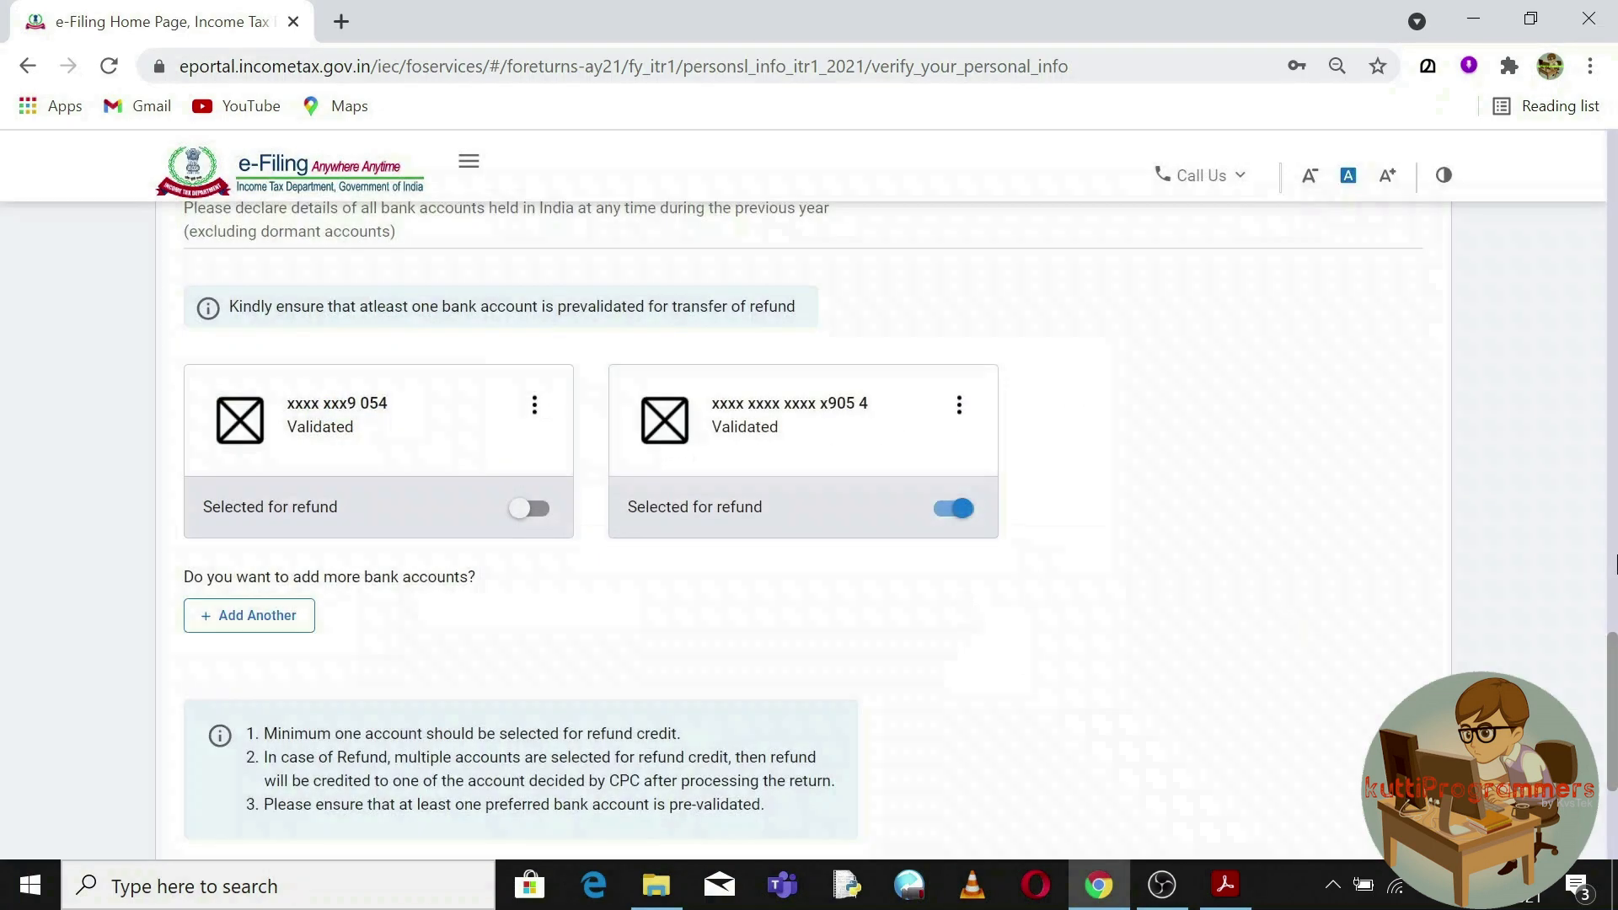
{"action": "left_click_drag", "start_coordinate": [1615, 666], "coordinate": [1615, 721]}
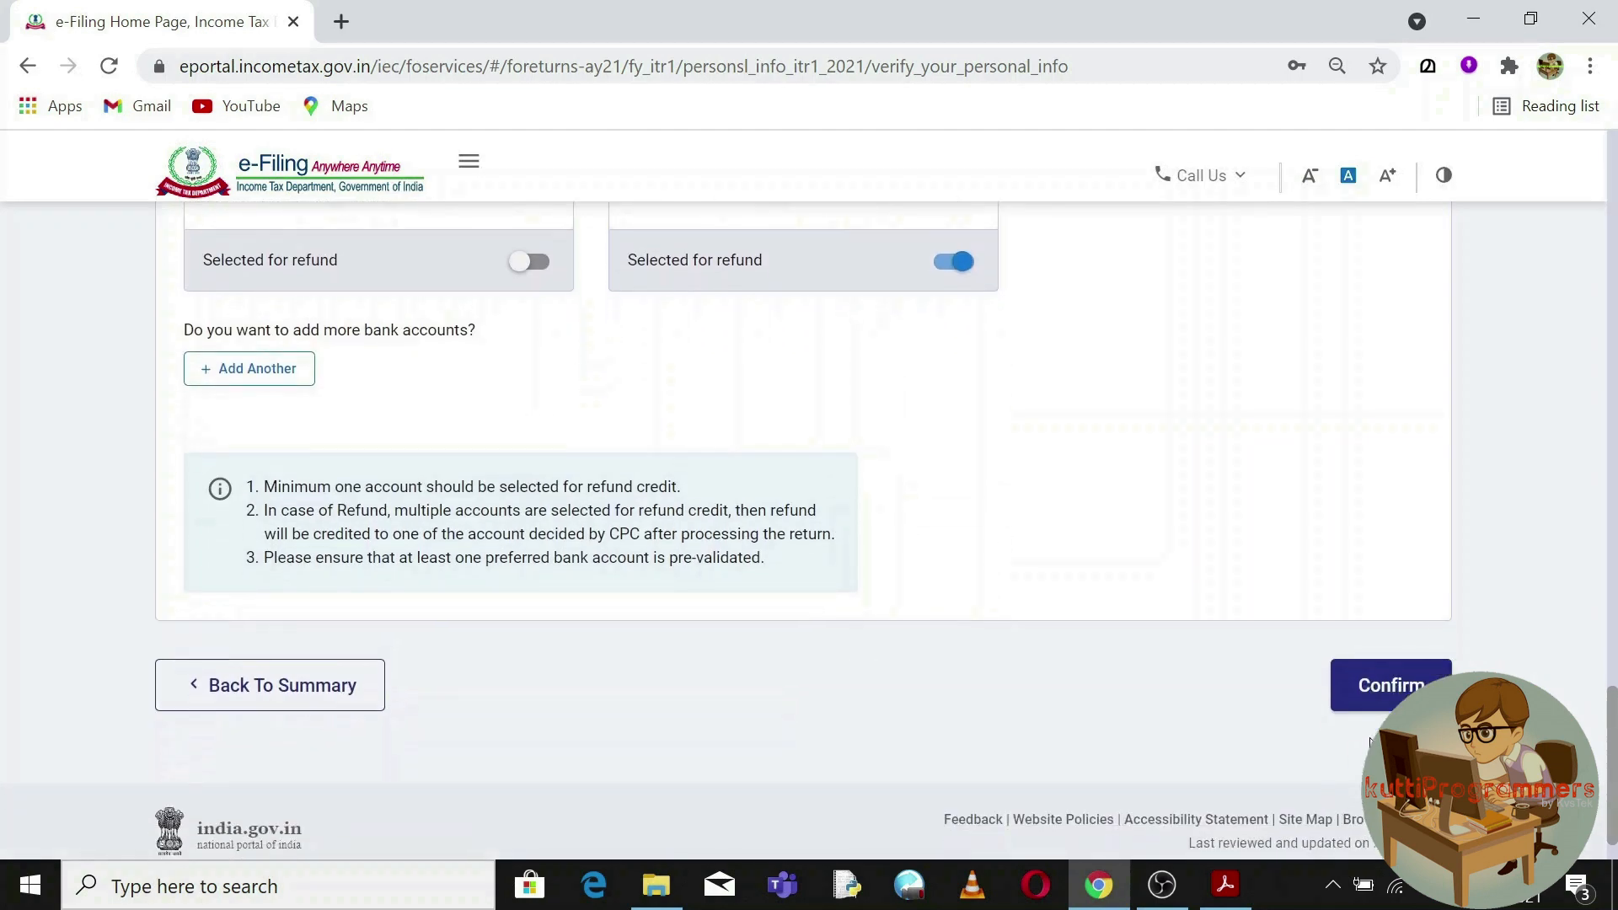
{"action": "left_click", "coordinate": [1397, 700]}
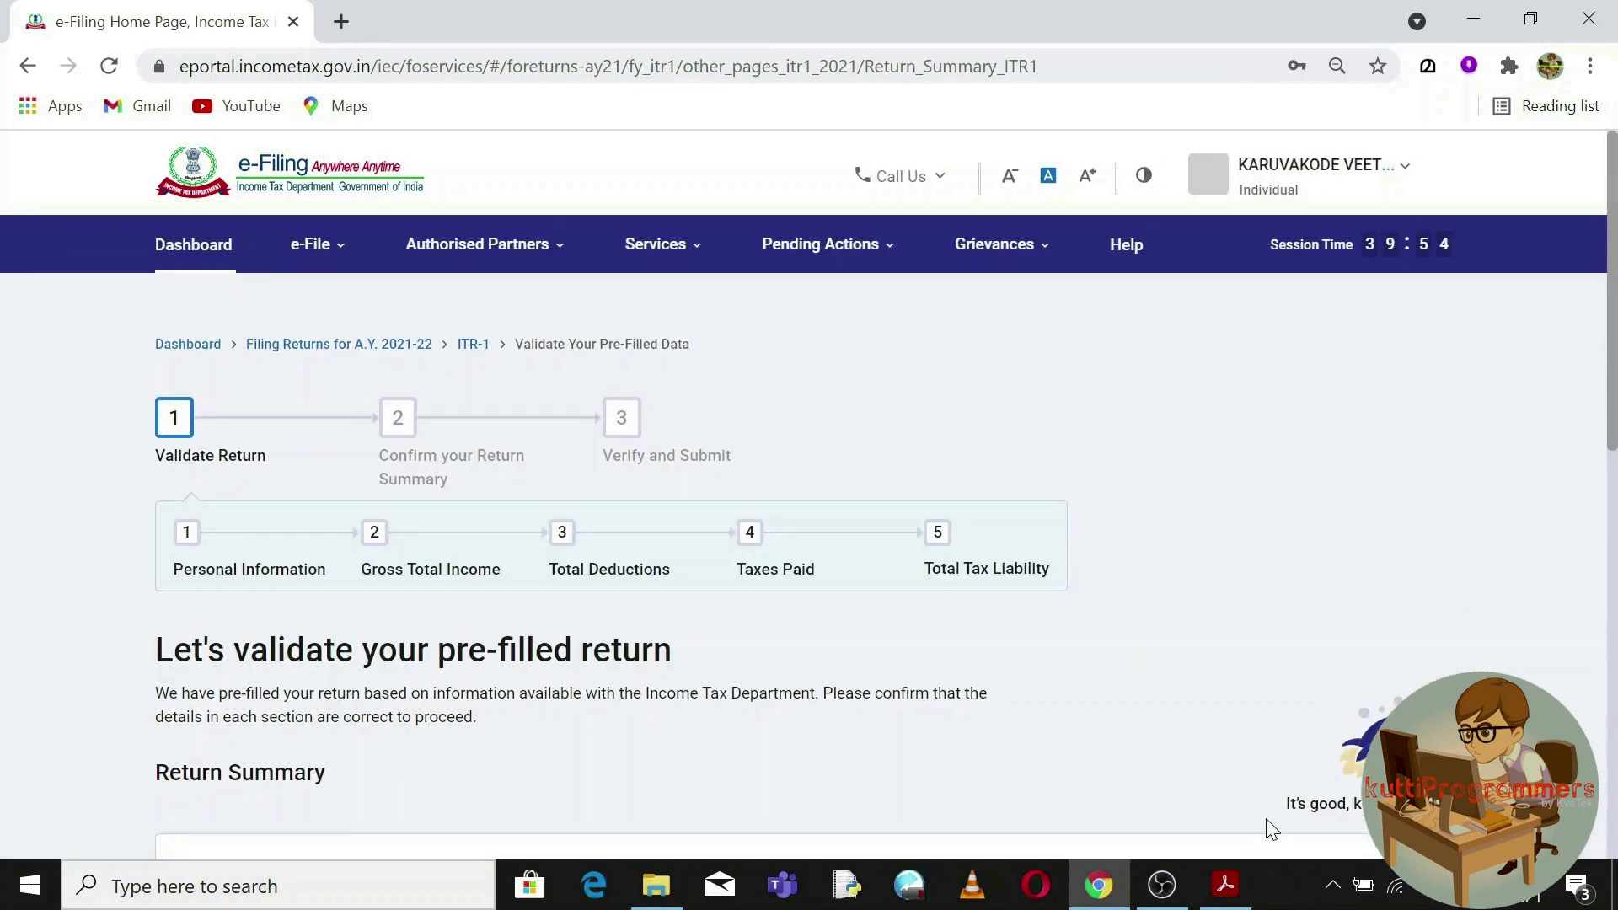
{"action": "left_click_drag", "start_coordinate": [1285, 804], "coordinate": [1365, 804]}
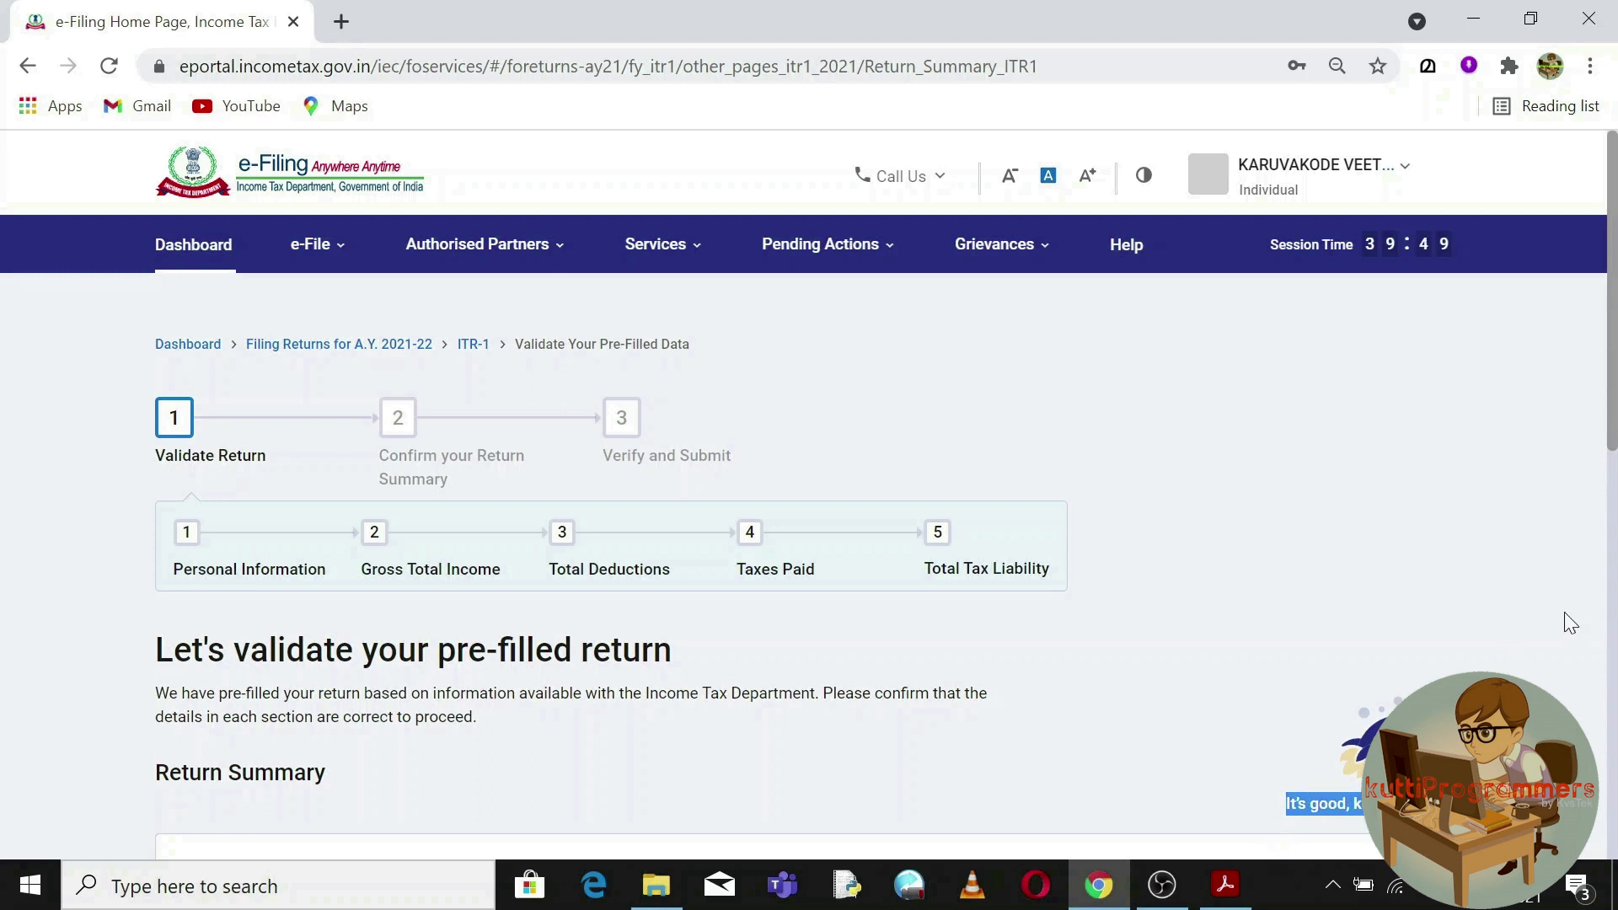
Open the Gross Total Income section and review the Salary Exemption questions.
{"action": "mouse_move", "coordinate": [415, 682]}
{"action": "left_mouse_down"}
{"action": "mouse_move", "coordinate": [546, 744]}
{"action": "mouse_move", "coordinate": [413, 674]}
{"action": "left_mouse_up"}
{"action": "scroll", "coordinate": [413, 674], "scroll_direction": "down", "scroll_amount": 2}
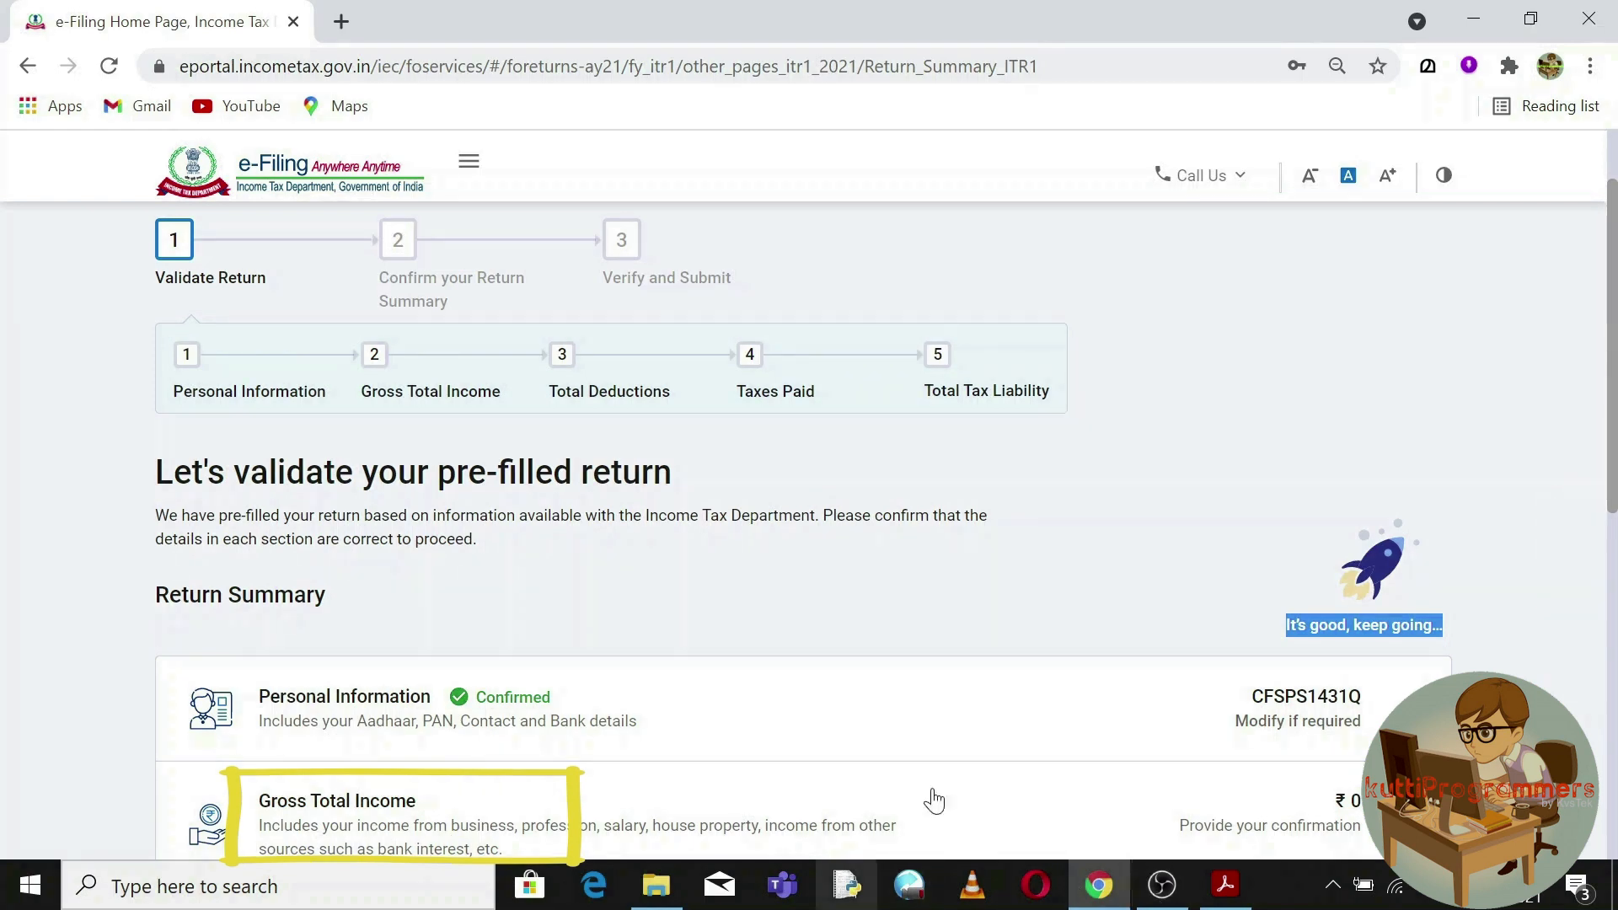
{"action": "left_click", "coordinate": [1295, 813]}
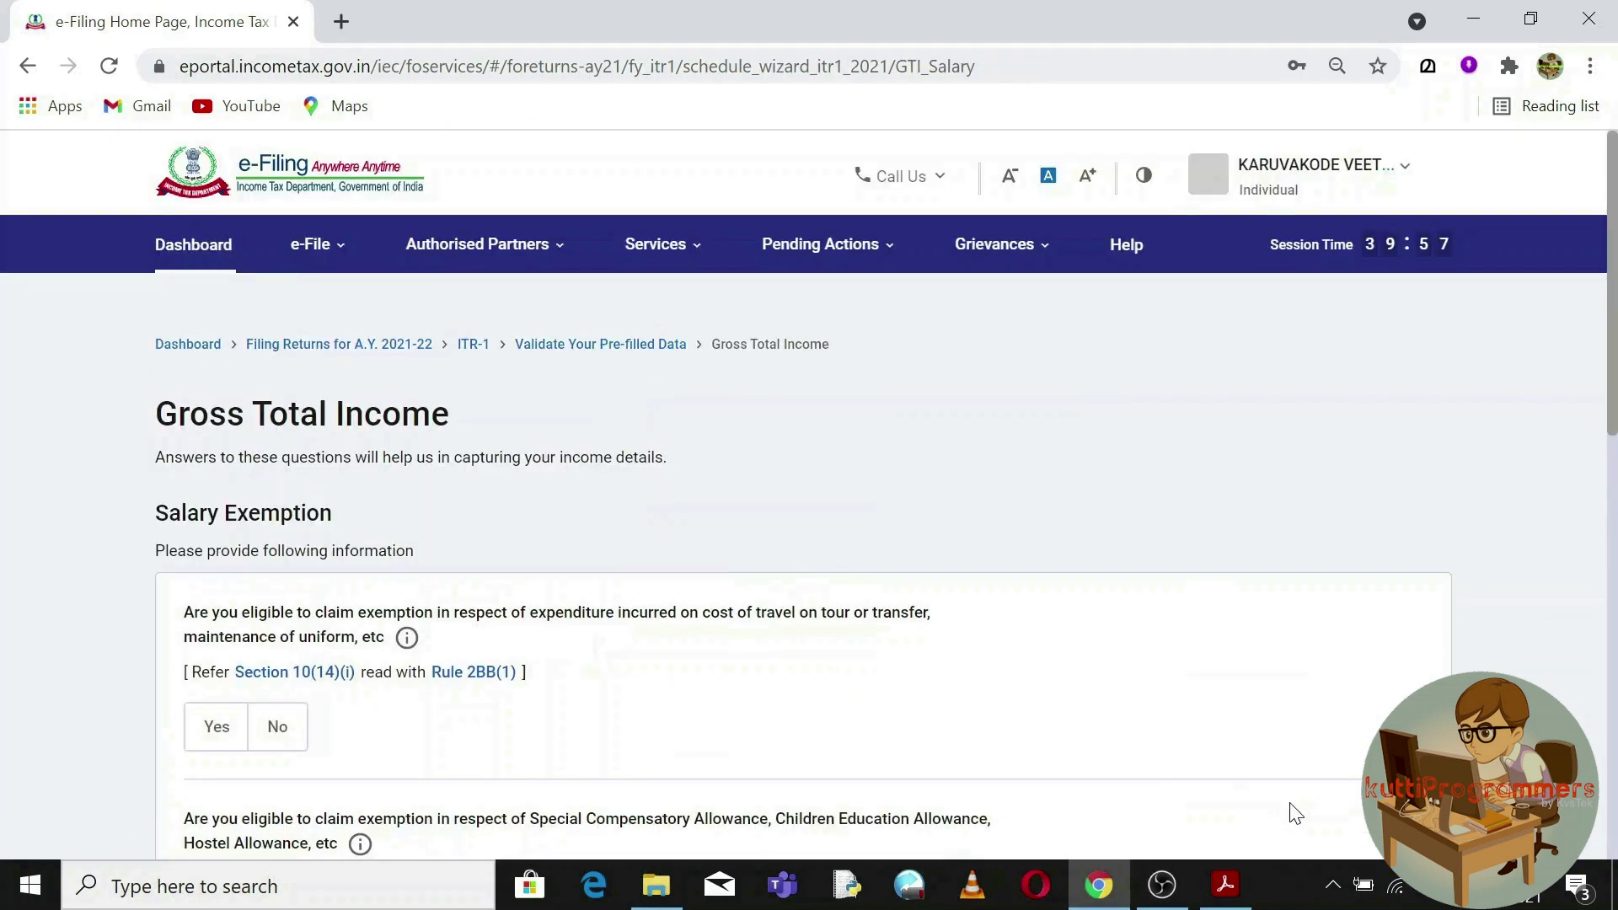
{"action": "left_click_drag", "start_coordinate": [1612, 284], "coordinate": [1614, 664]}
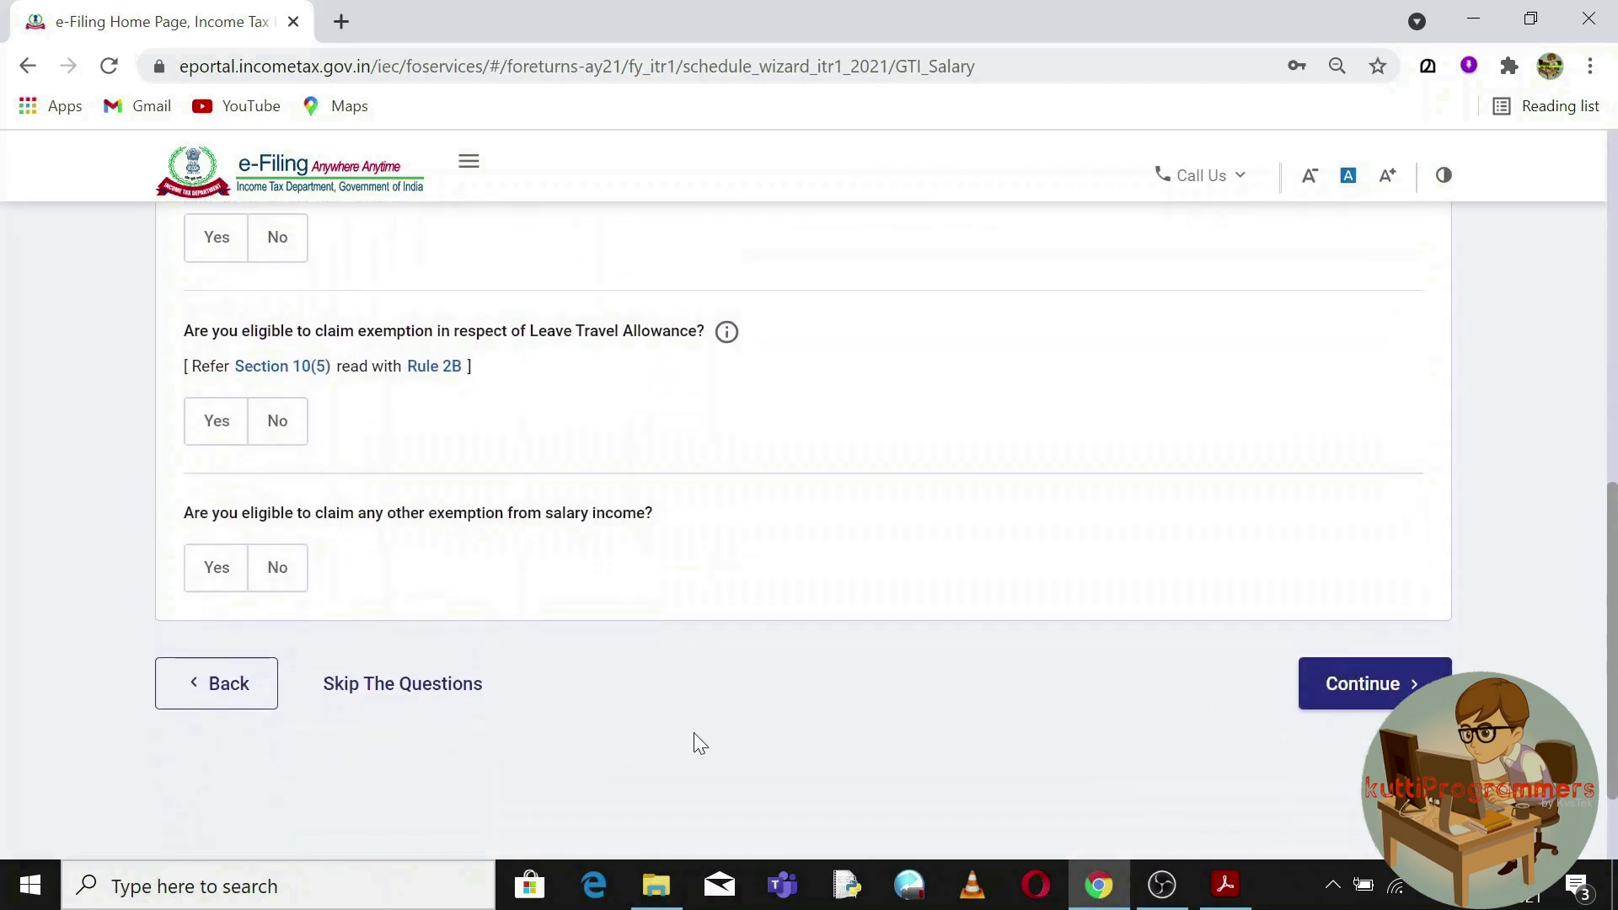
{"action": "left_click_drag", "start_coordinate": [1613, 543], "coordinate": [1613, 261]}
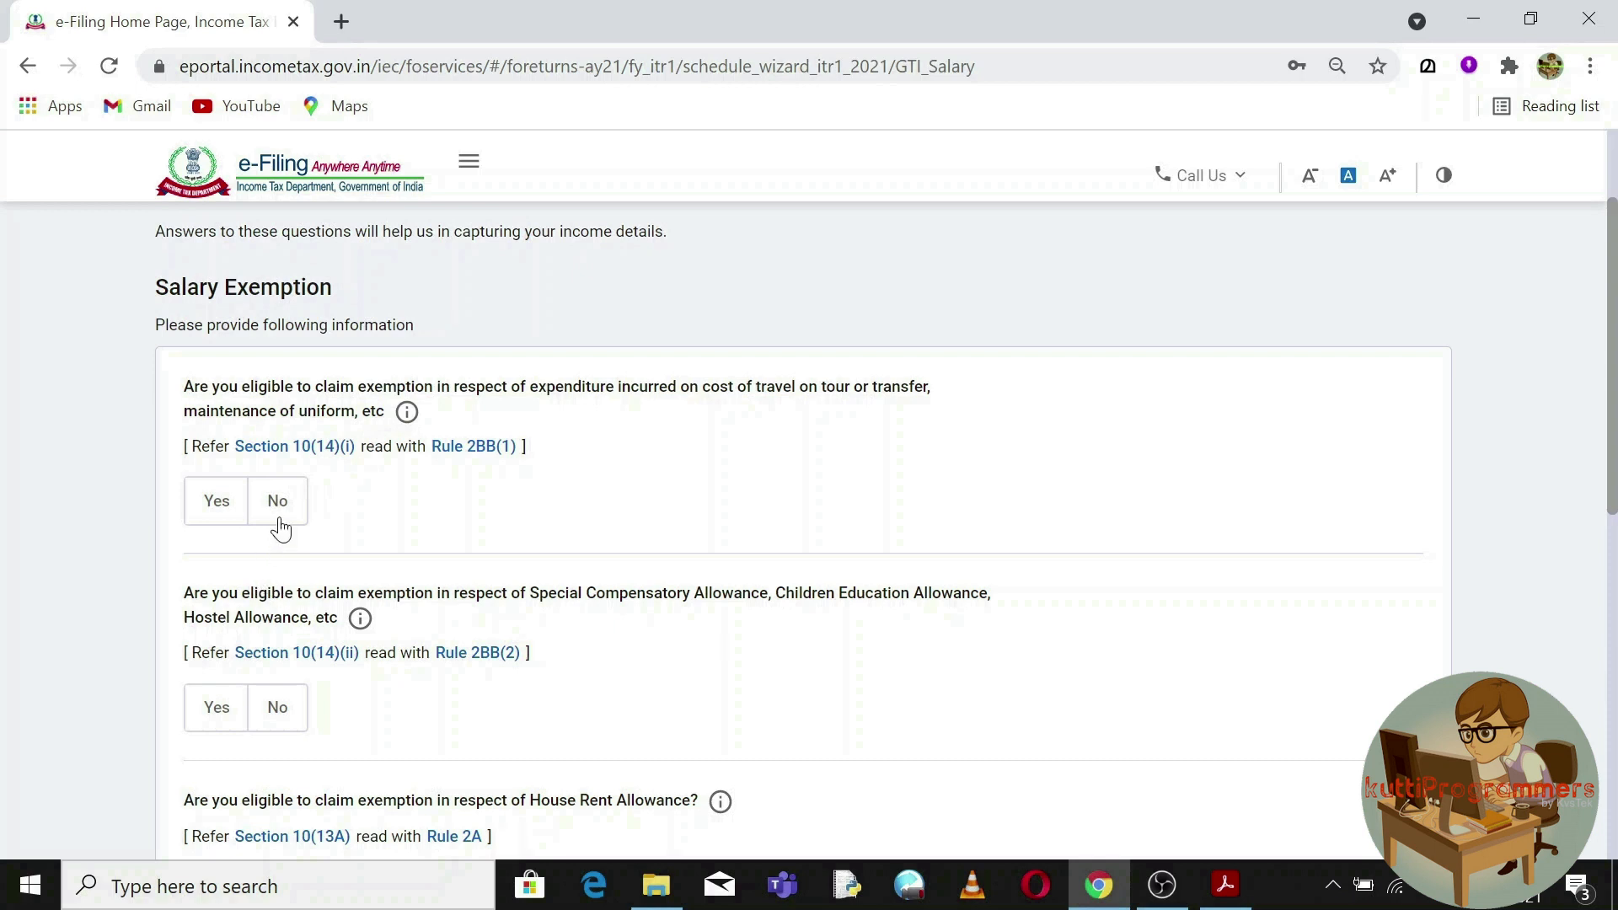
{"action": "triple_click", "coordinate": [257, 291]}
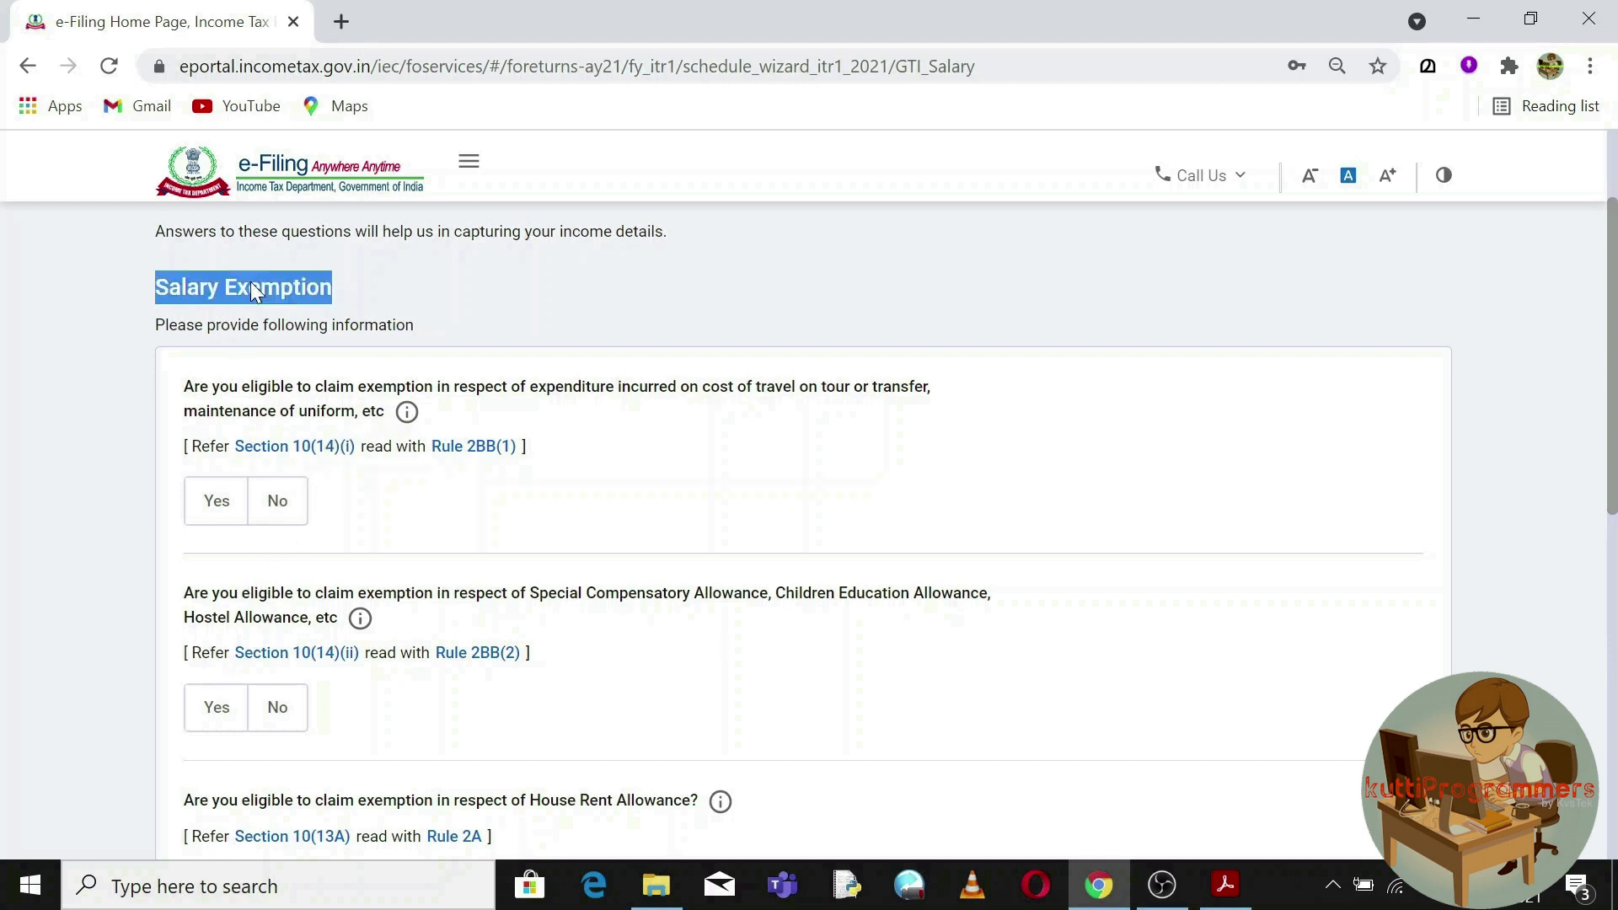
{"action": "triple_click", "coordinate": [392, 395]}
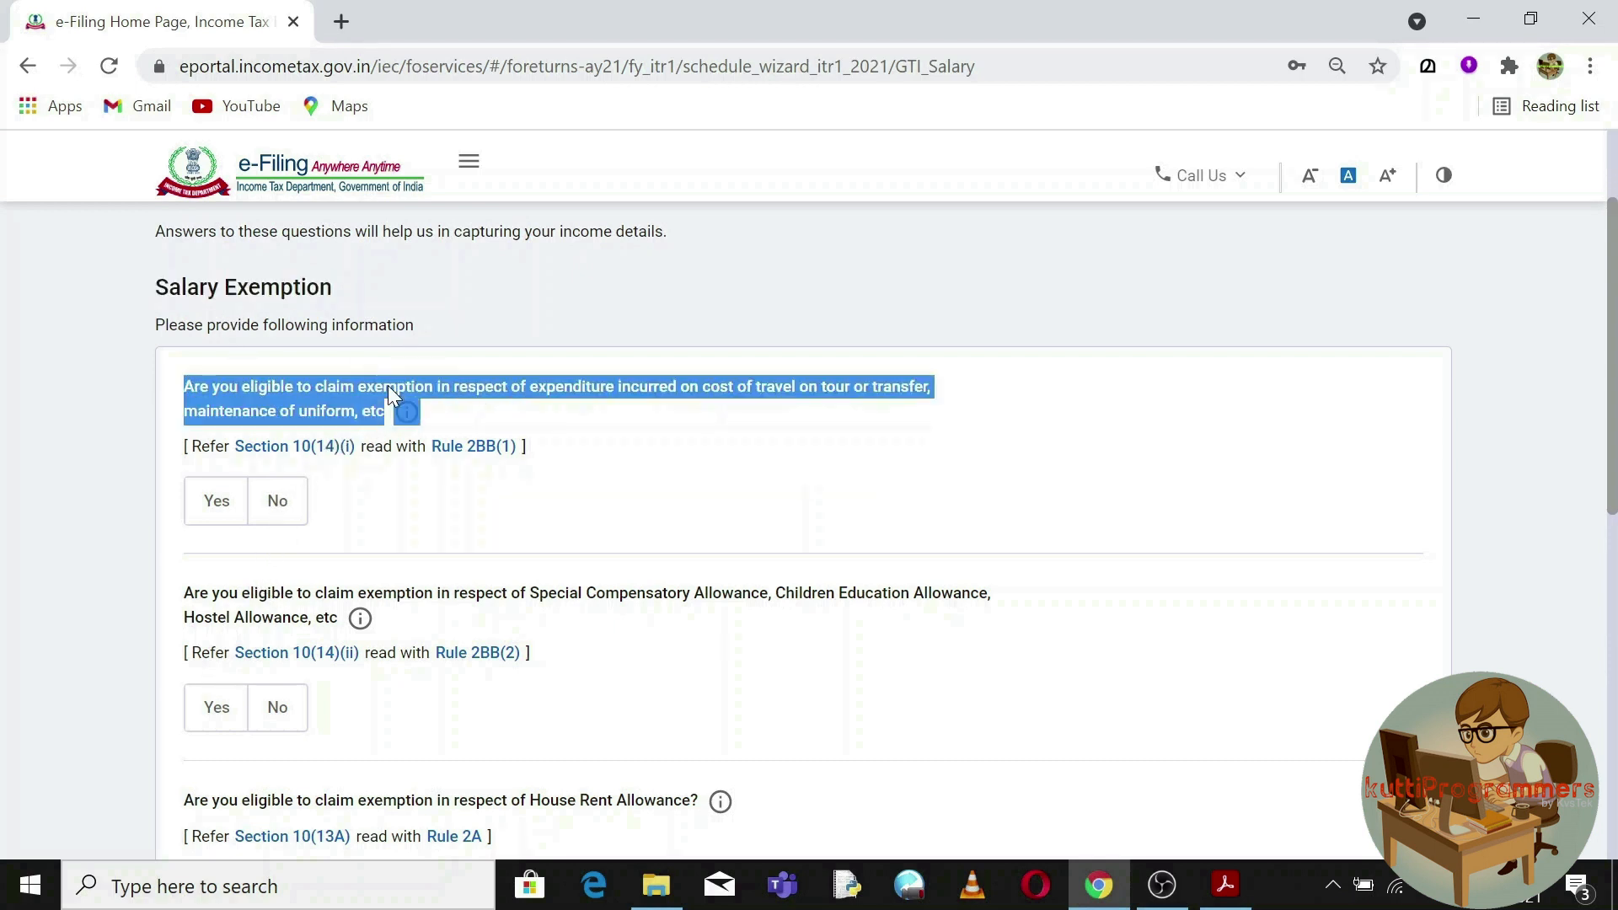
Answer No to the travel/uniform, special compensatory, House Rent and Leave Travel Allowance exemptions.
{"action": "left_click", "coordinate": [277, 506]}
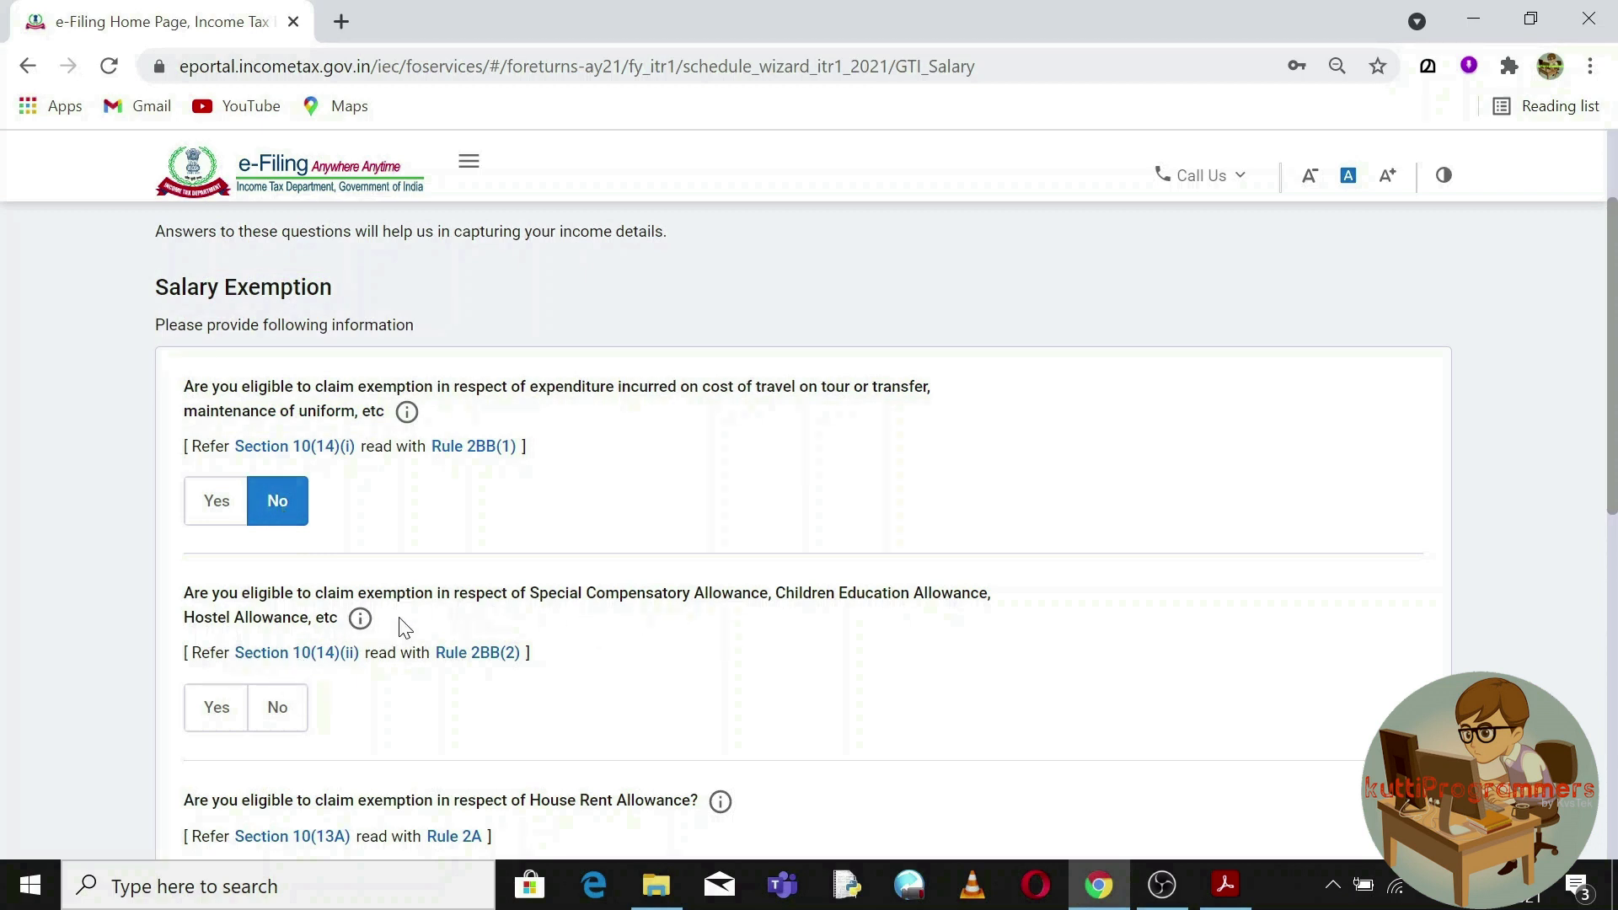
{"action": "left_click", "coordinate": [280, 708]}
{"action": "scroll", "coordinate": [1613, 461], "scroll_direction": "down", "scroll_amount": 3}
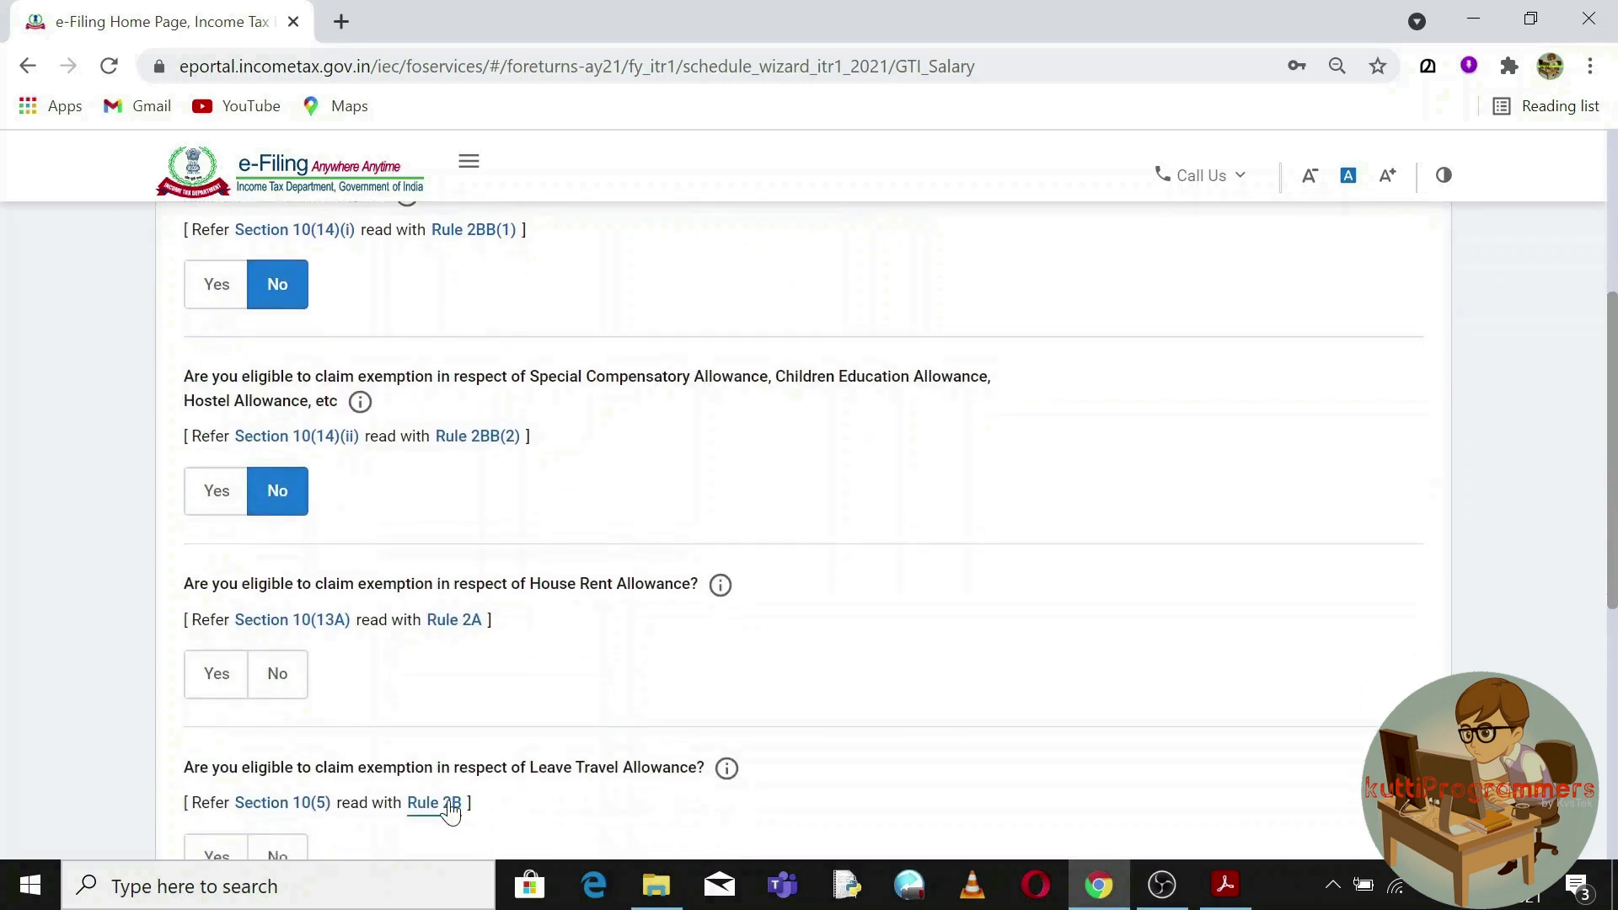
{"action": "left_click", "coordinate": [218, 679]}
{"action": "left_click", "coordinate": [278, 674]}
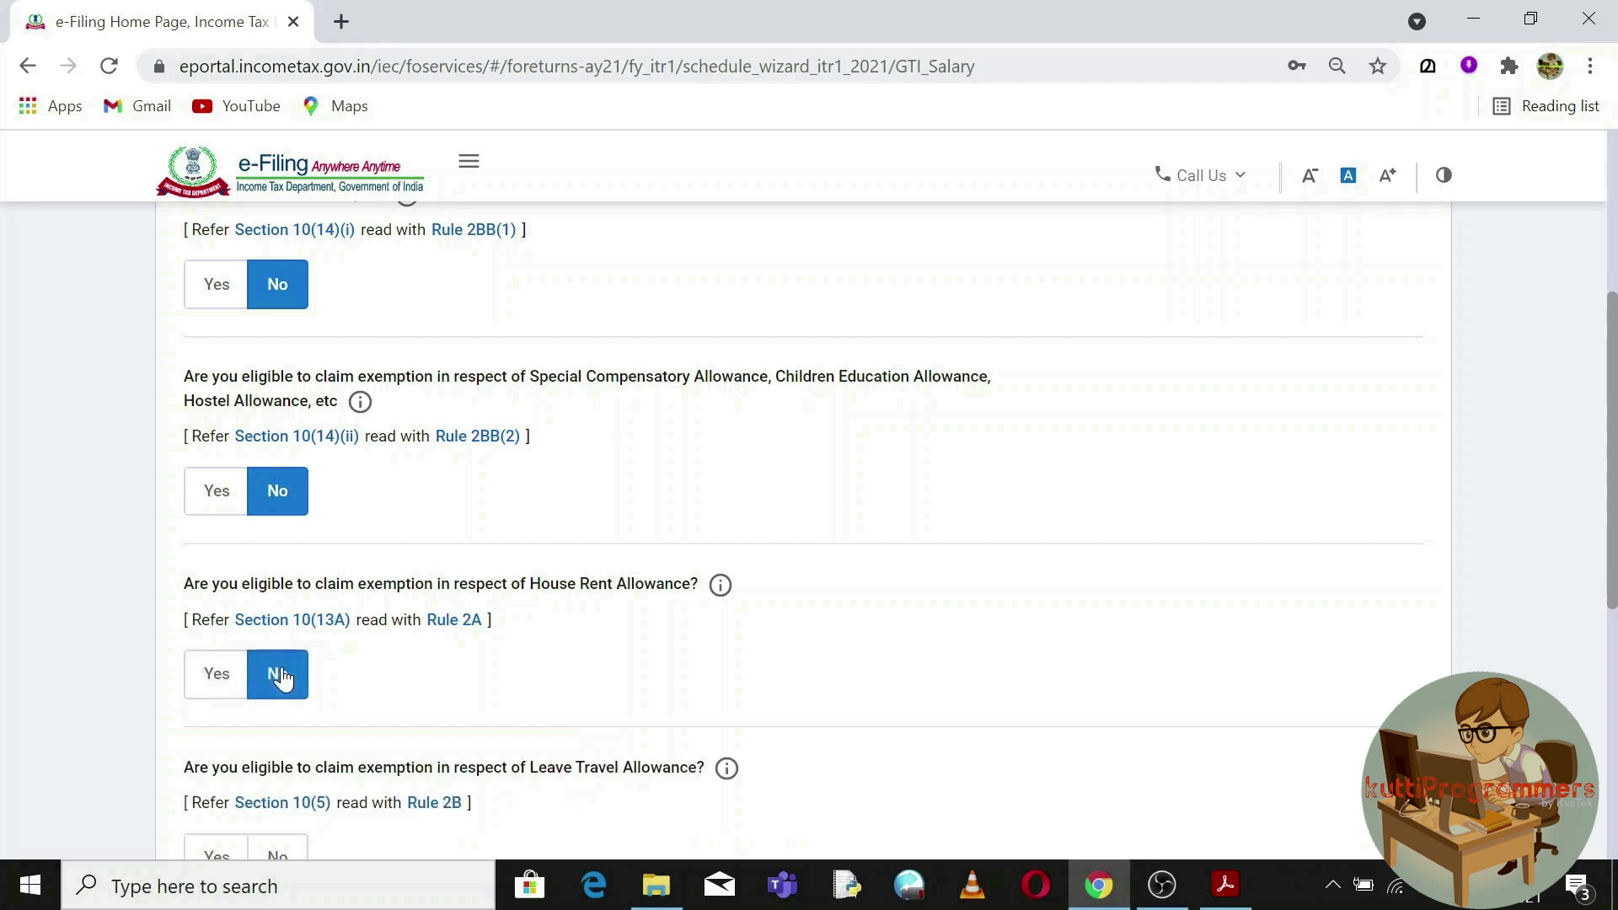
{"action": "scroll", "coordinate": [1613, 413], "scroll_direction": "down", "scroll_amount": 3}
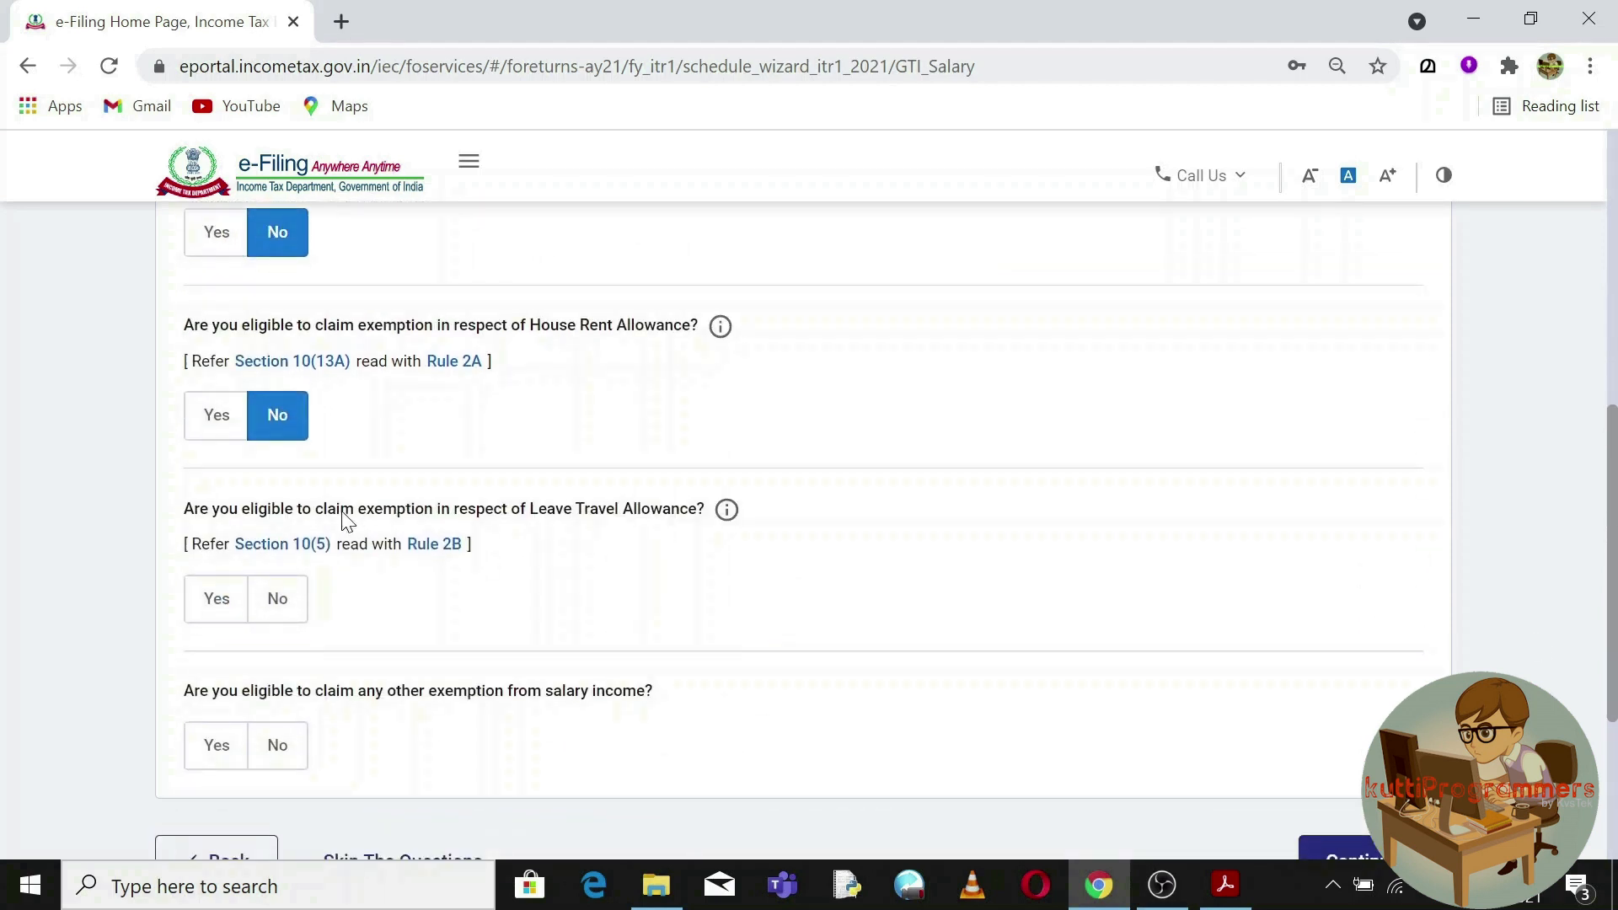
{"action": "left_click", "coordinate": [289, 624]}
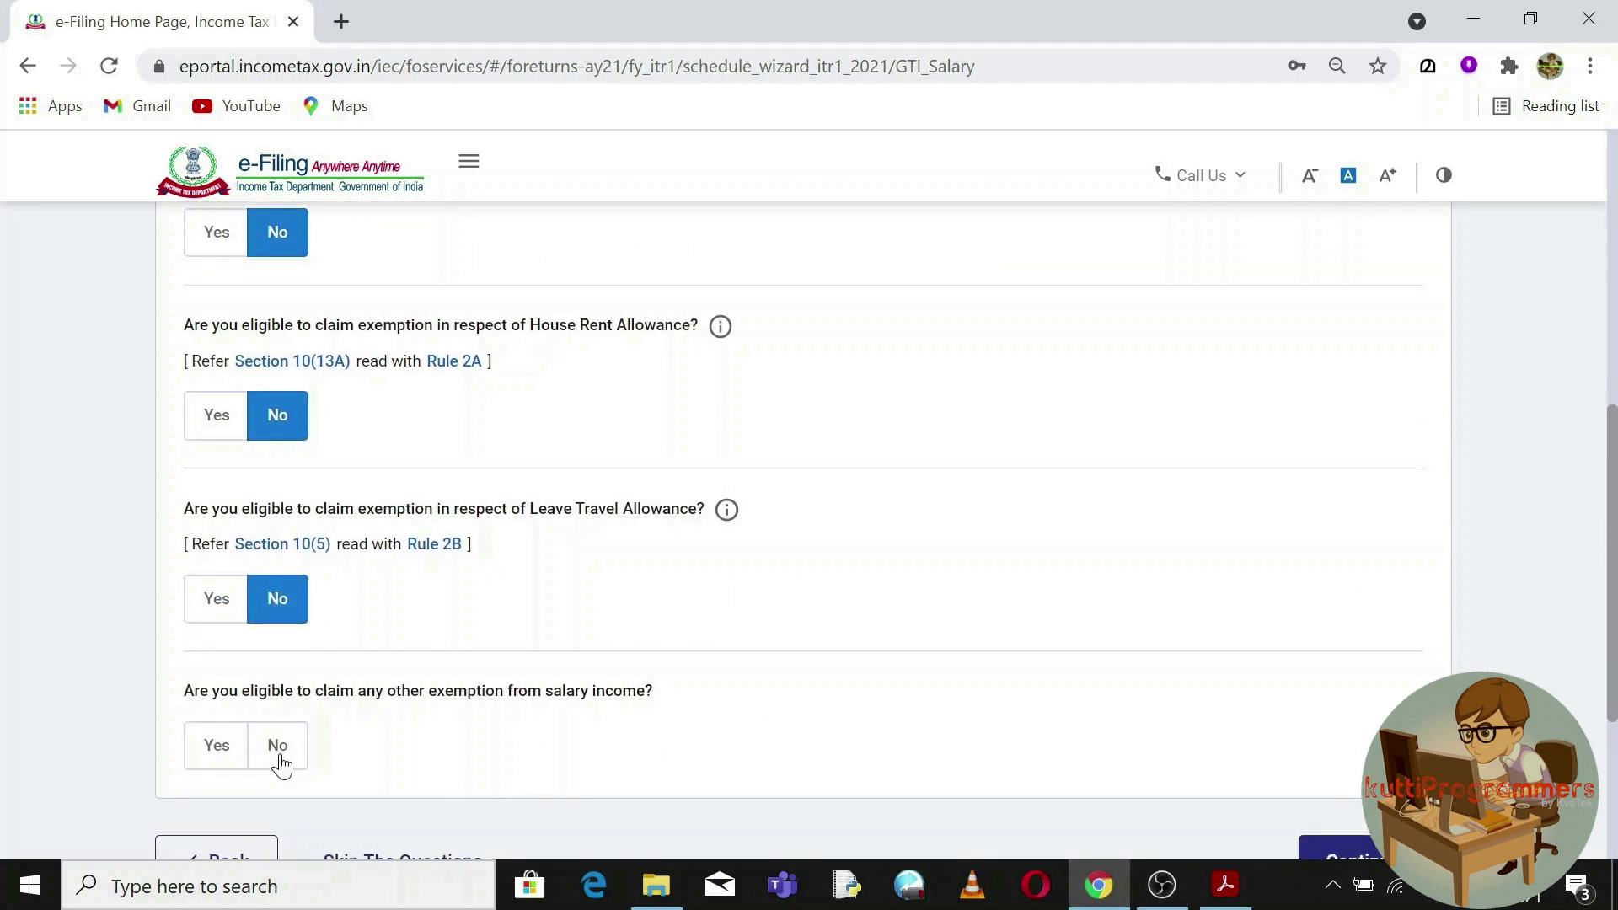
Switch the other-salary-exemptions answer back to No and continue past the questionnaire.
{"action": "left_click", "coordinate": [221, 747]}
{"action": "left_click_drag", "start_coordinate": [1613, 476], "coordinate": [1613, 653]}
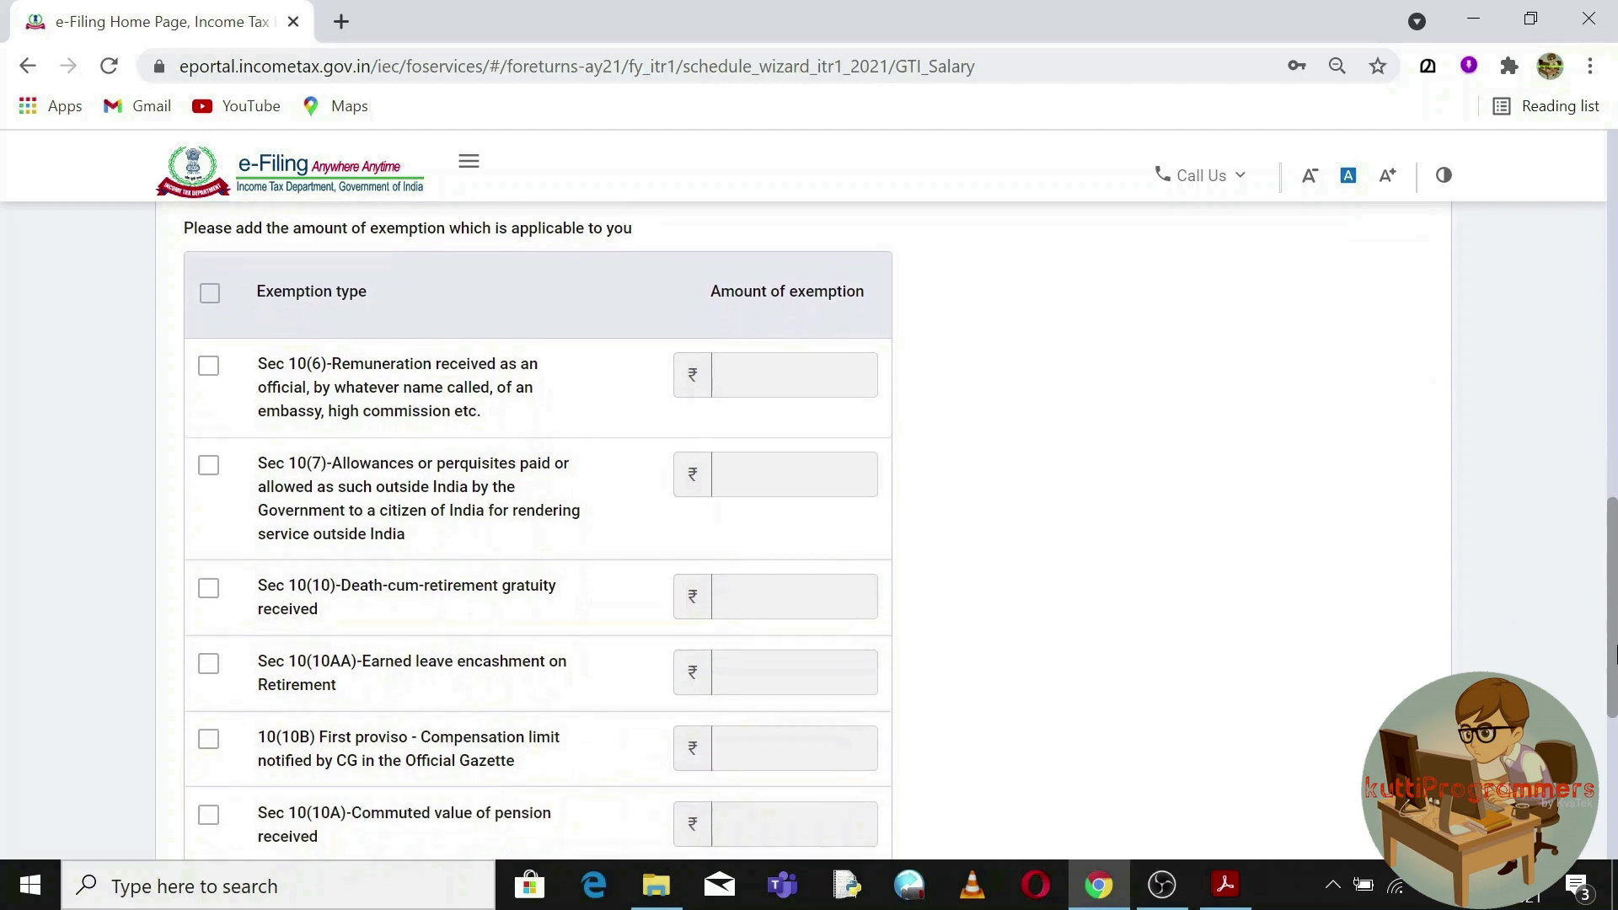
{"action": "triple_click", "coordinate": [371, 600]}
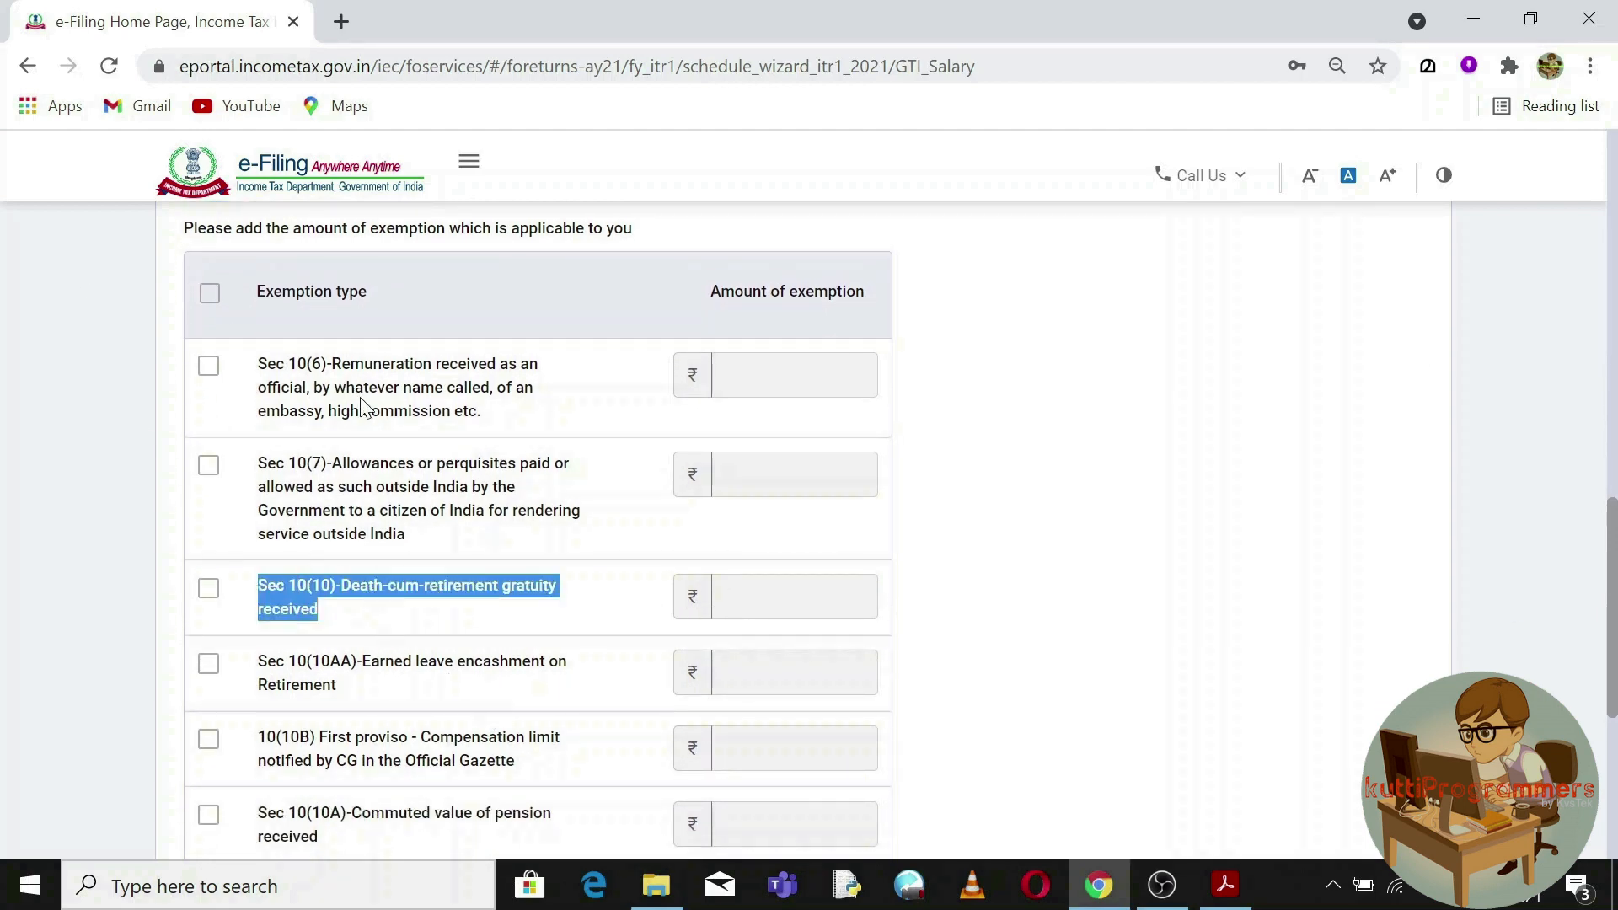
{"action": "scroll", "coordinate": [770, 576], "scroll_direction": "up", "scroll_amount": 4}
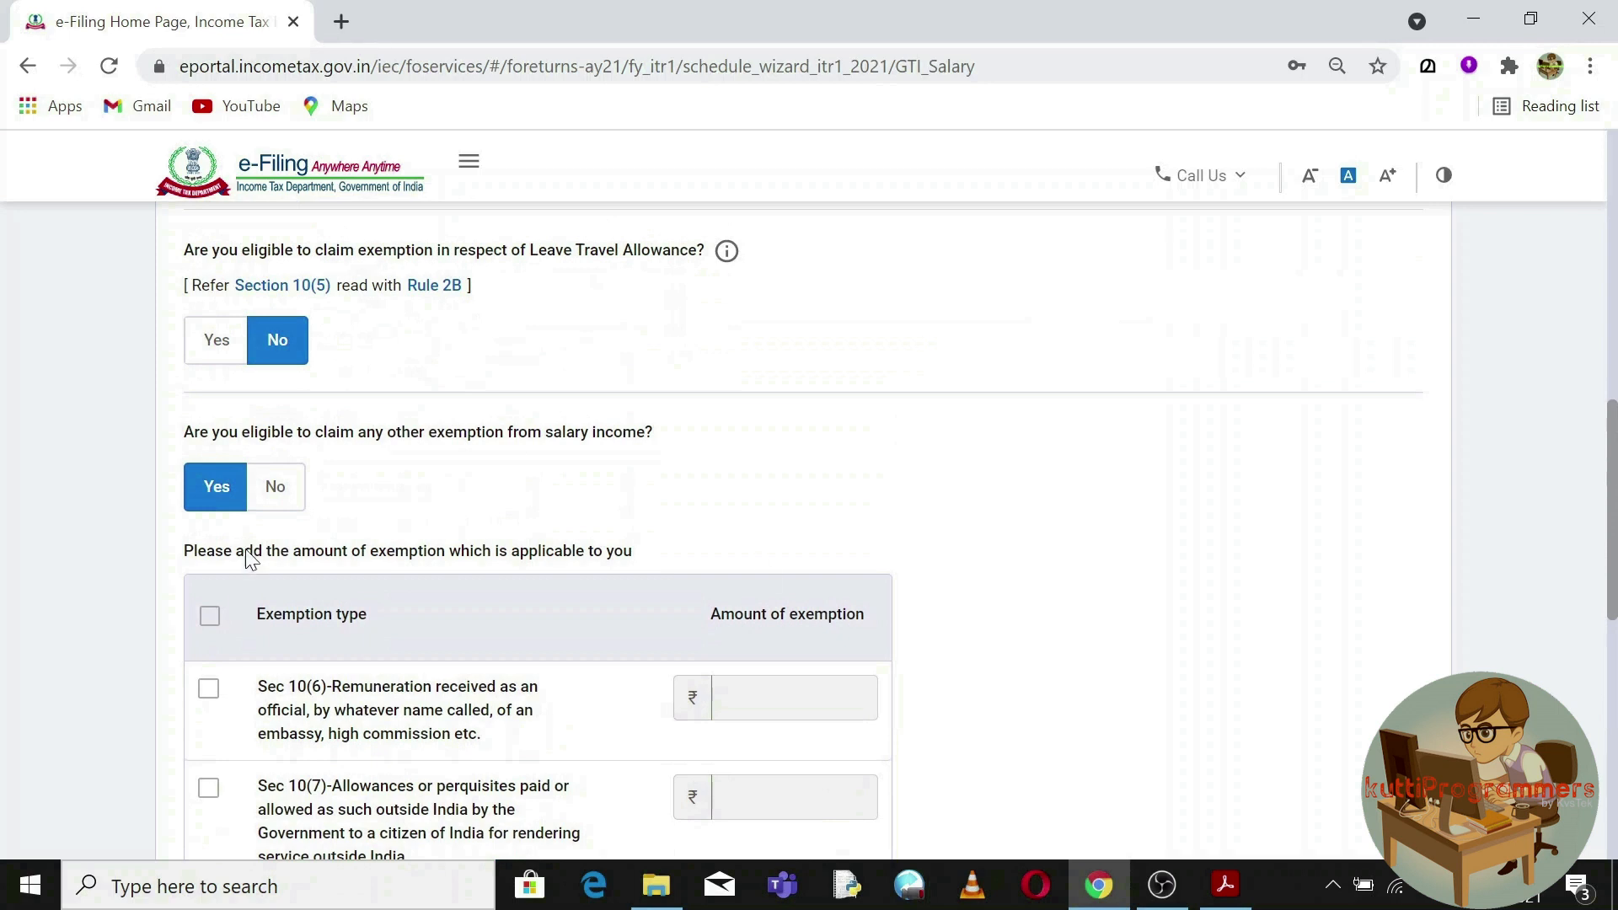
{"action": "left_click", "coordinate": [280, 488]}
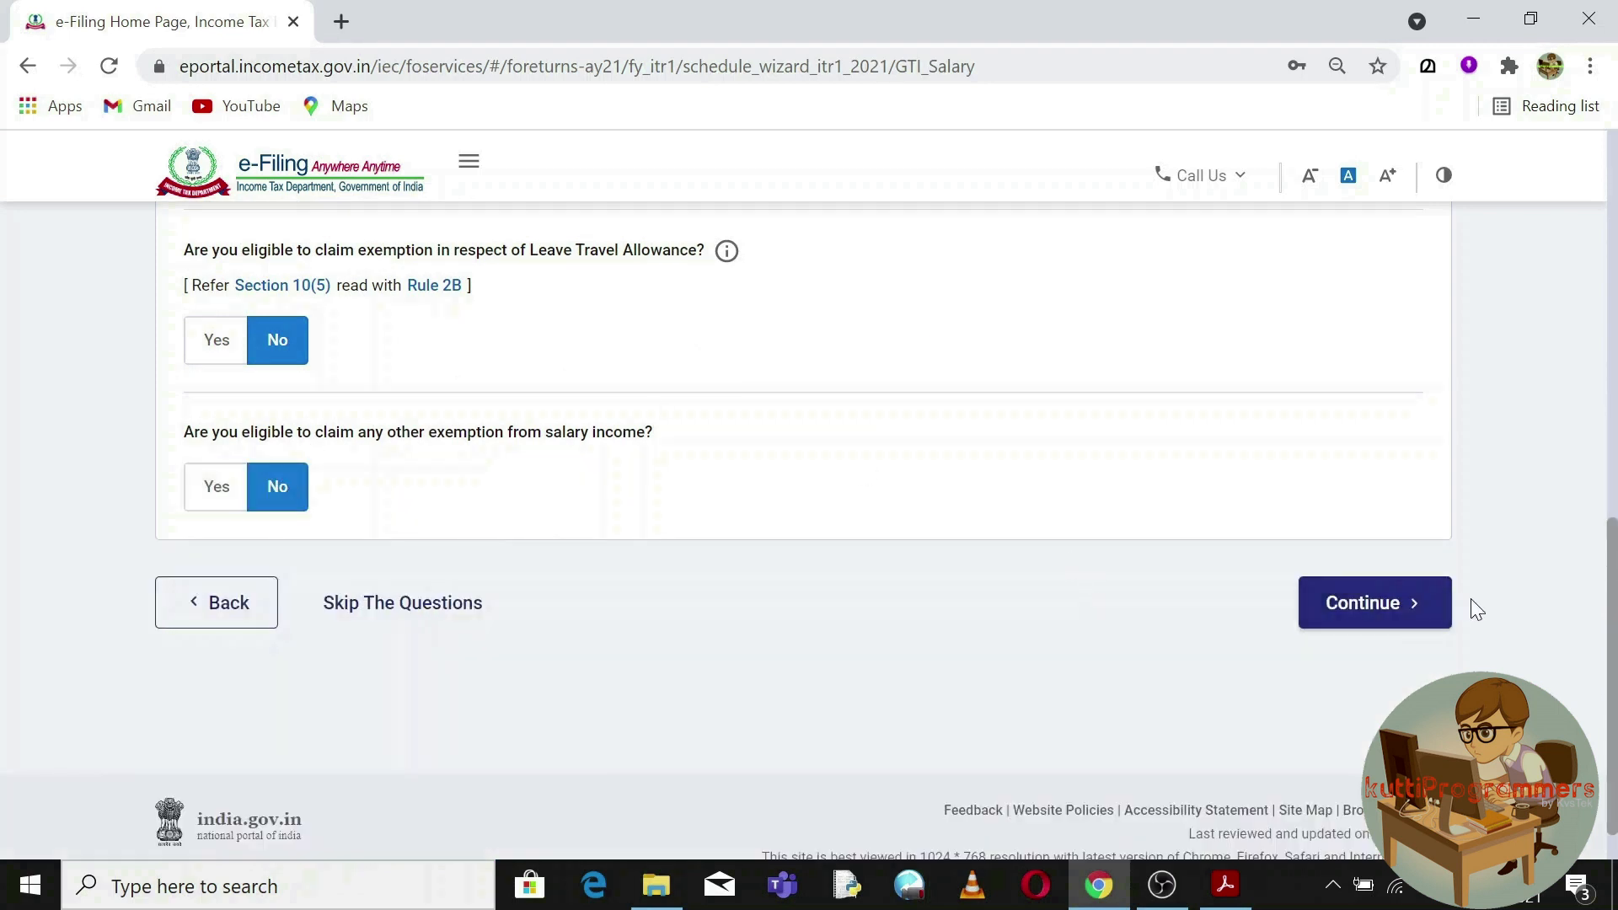
{"action": "left_click", "coordinate": [1373, 608]}
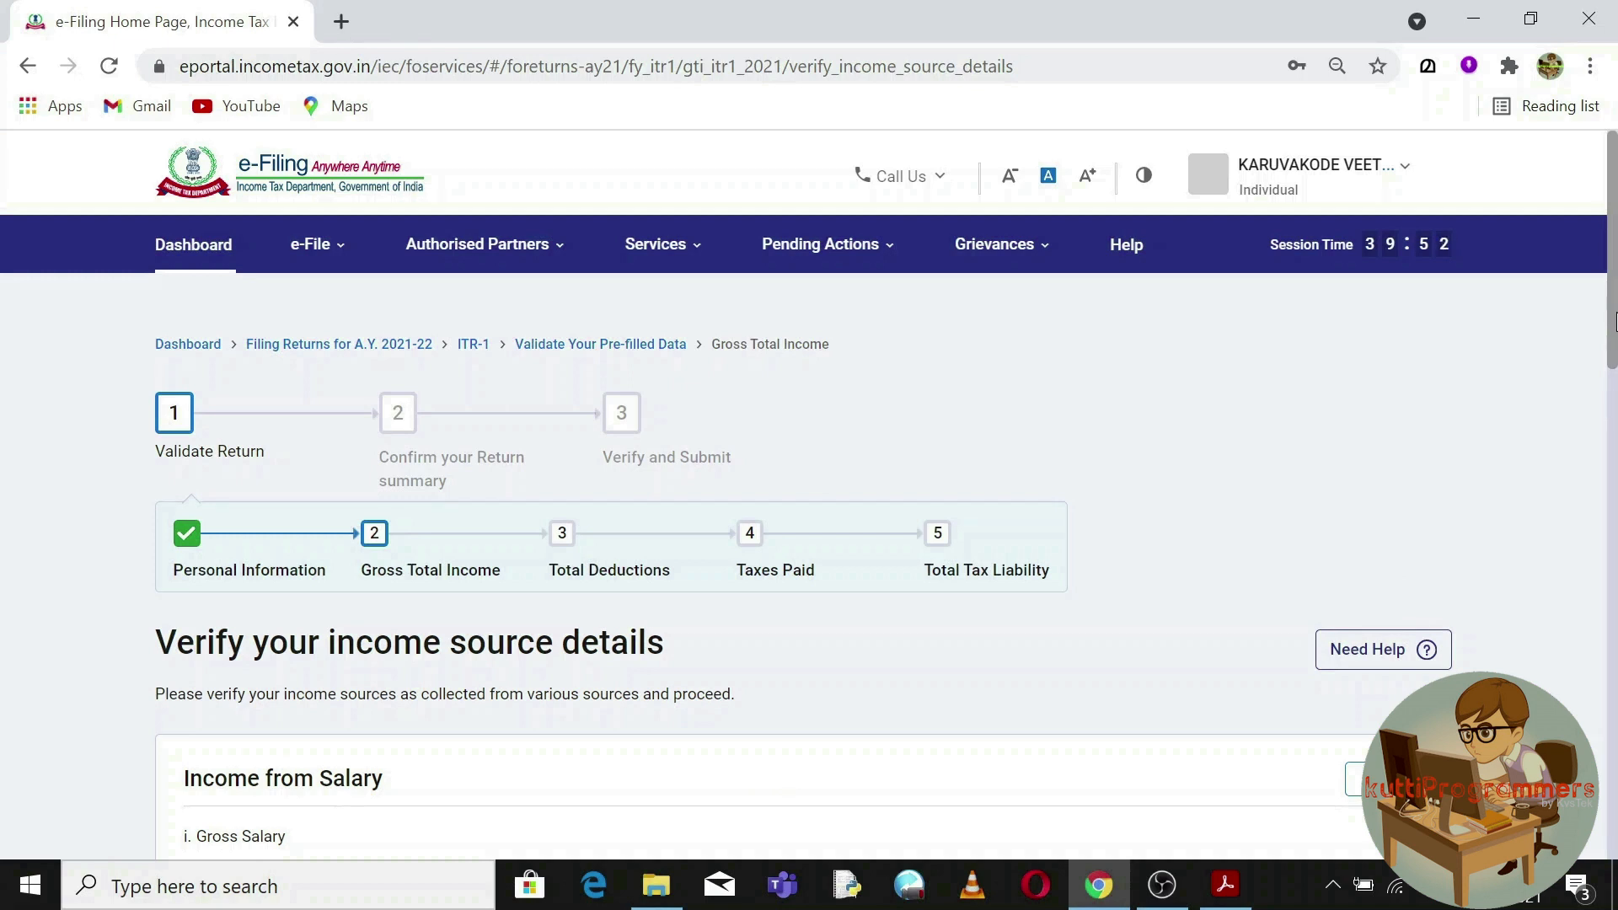
Edit the Income from Salary card, which currently shows a gross salary of ₹0.
{"action": "left_click_drag", "start_coordinate": [1614, 320], "coordinate": [1614, 438]}
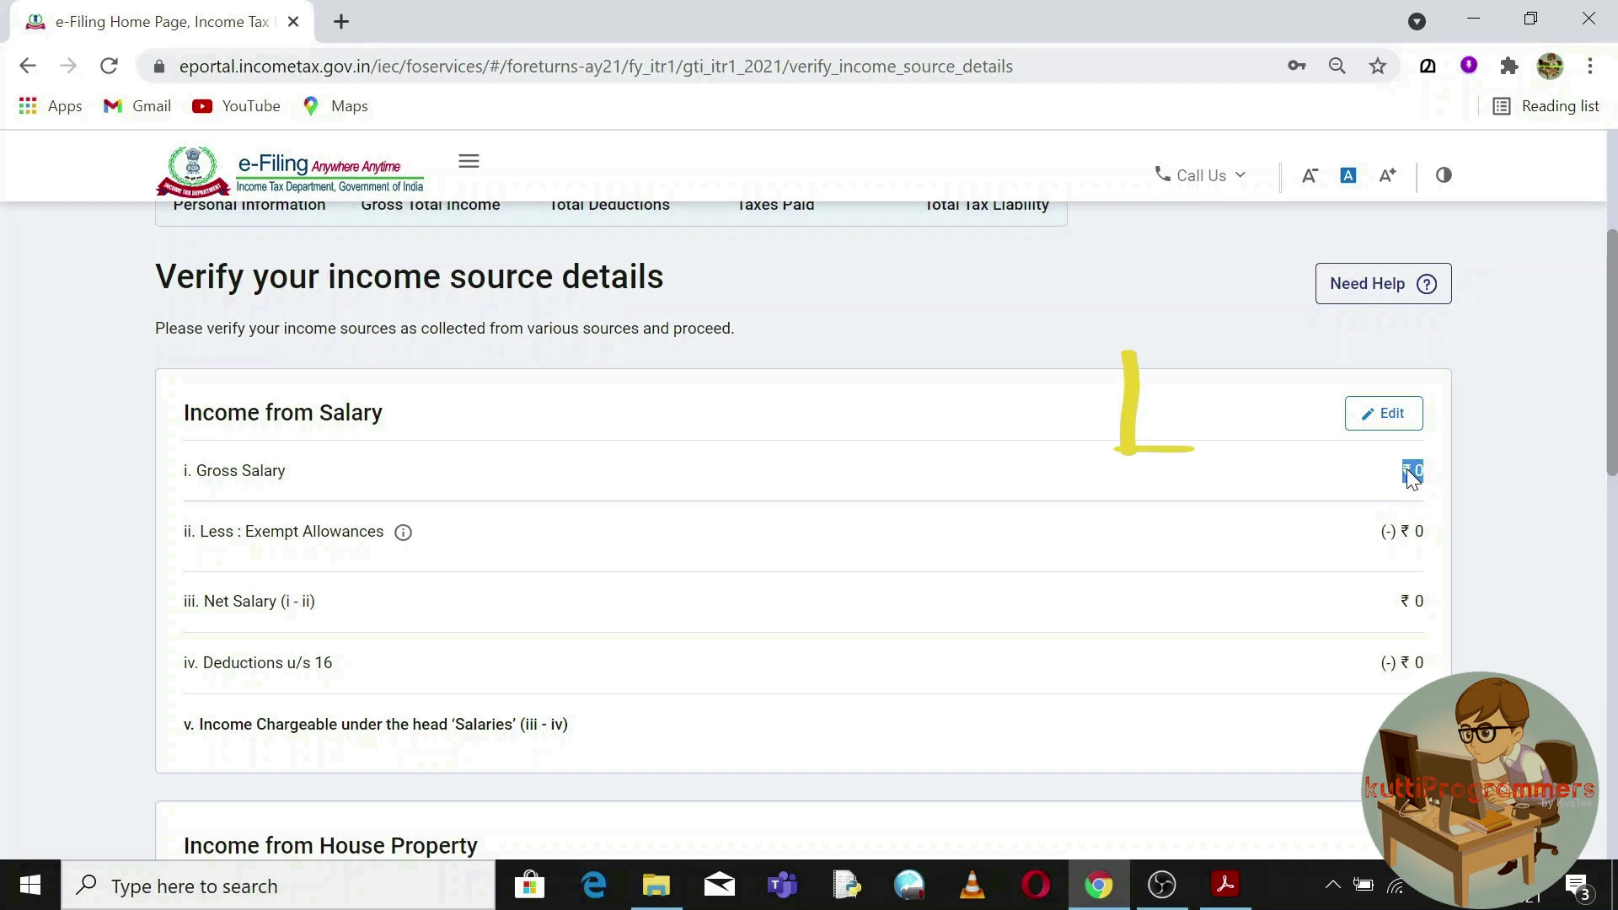
{"action": "left_click", "coordinate": [1391, 418]}
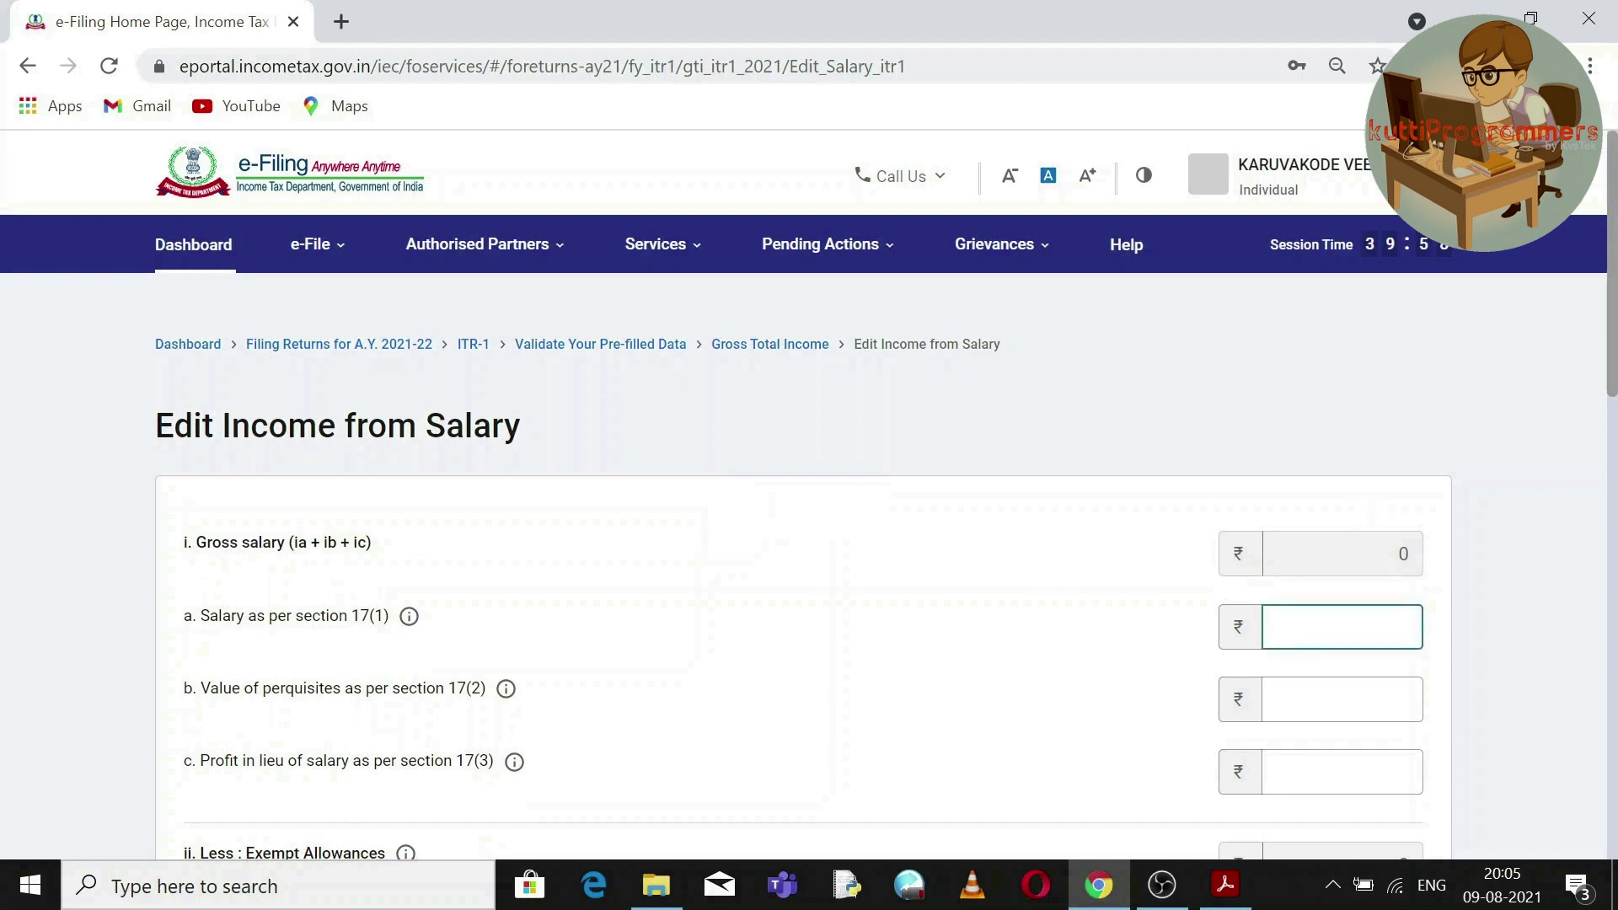
{"action": "scroll", "coordinate": [1614, 304], "scroll_direction": "down", "scroll_amount": 2}
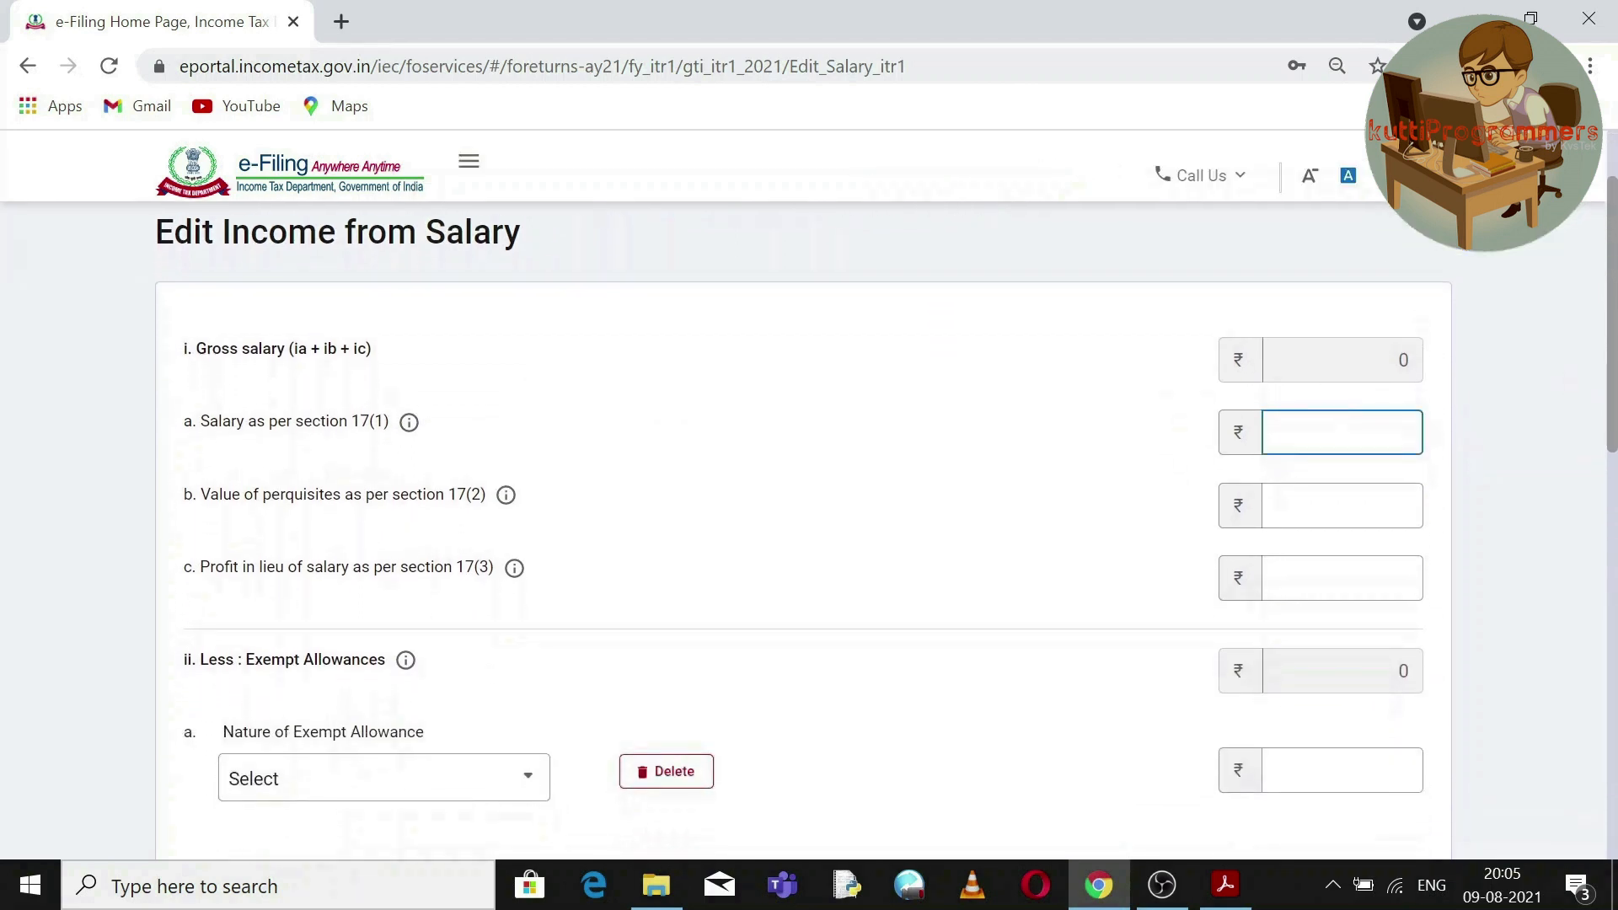
In the Income Tax Statement, select the Section 17(1) salary figure 599696 for copying.
{"action": "left_click", "coordinate": [1225, 885]}
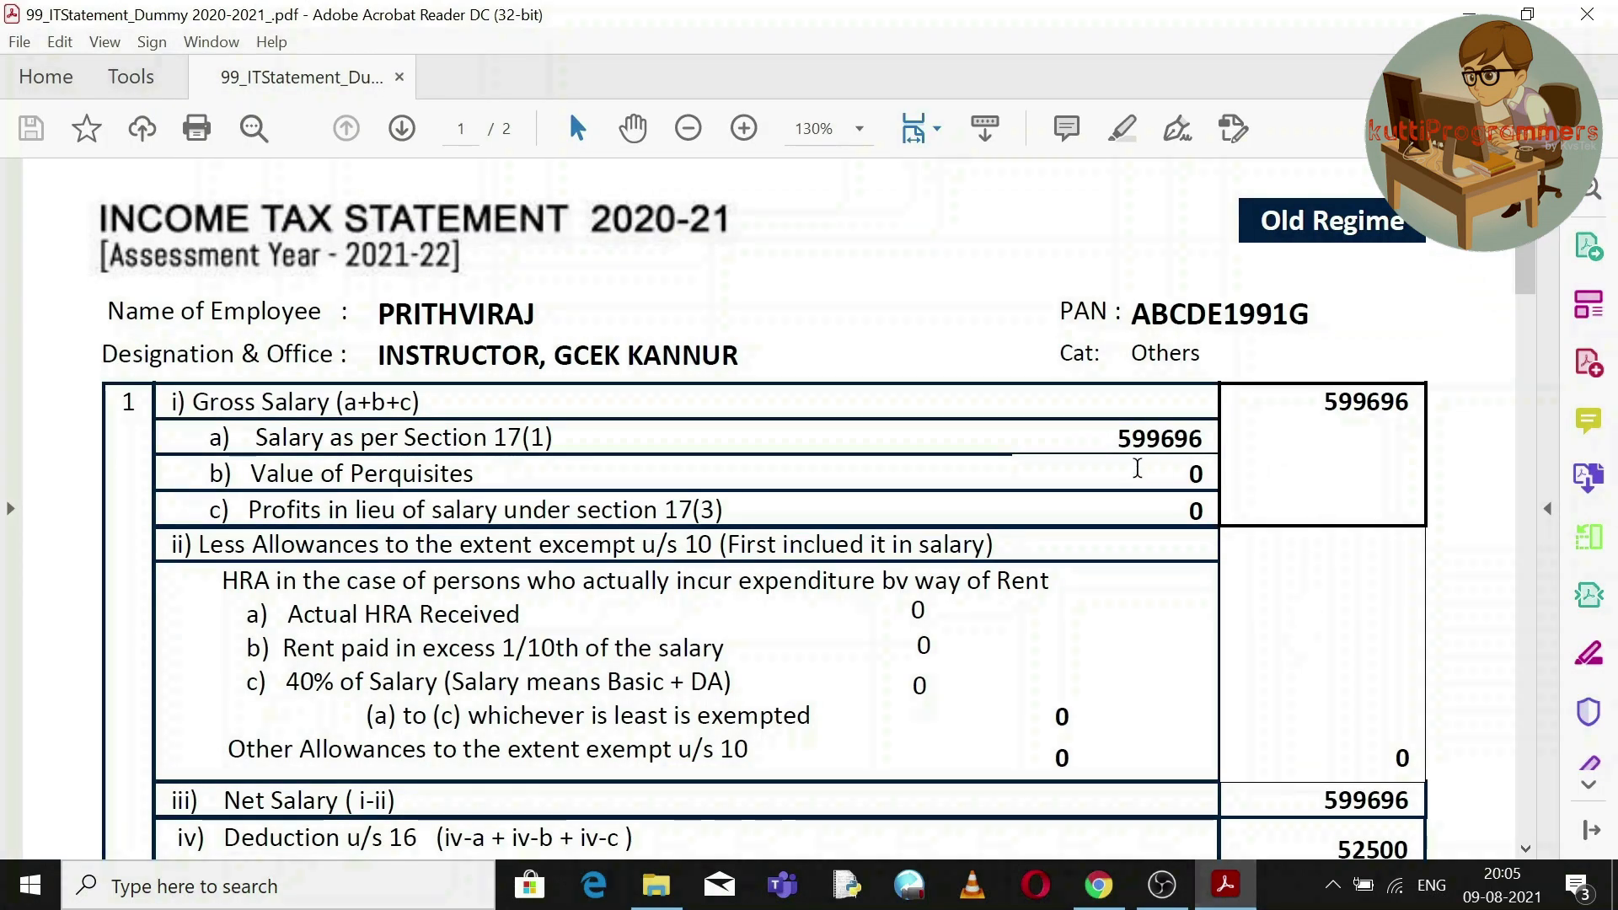
{"action": "double_click", "coordinate": [526, 442]}
{"action": "triple_click", "coordinate": [527, 444]}
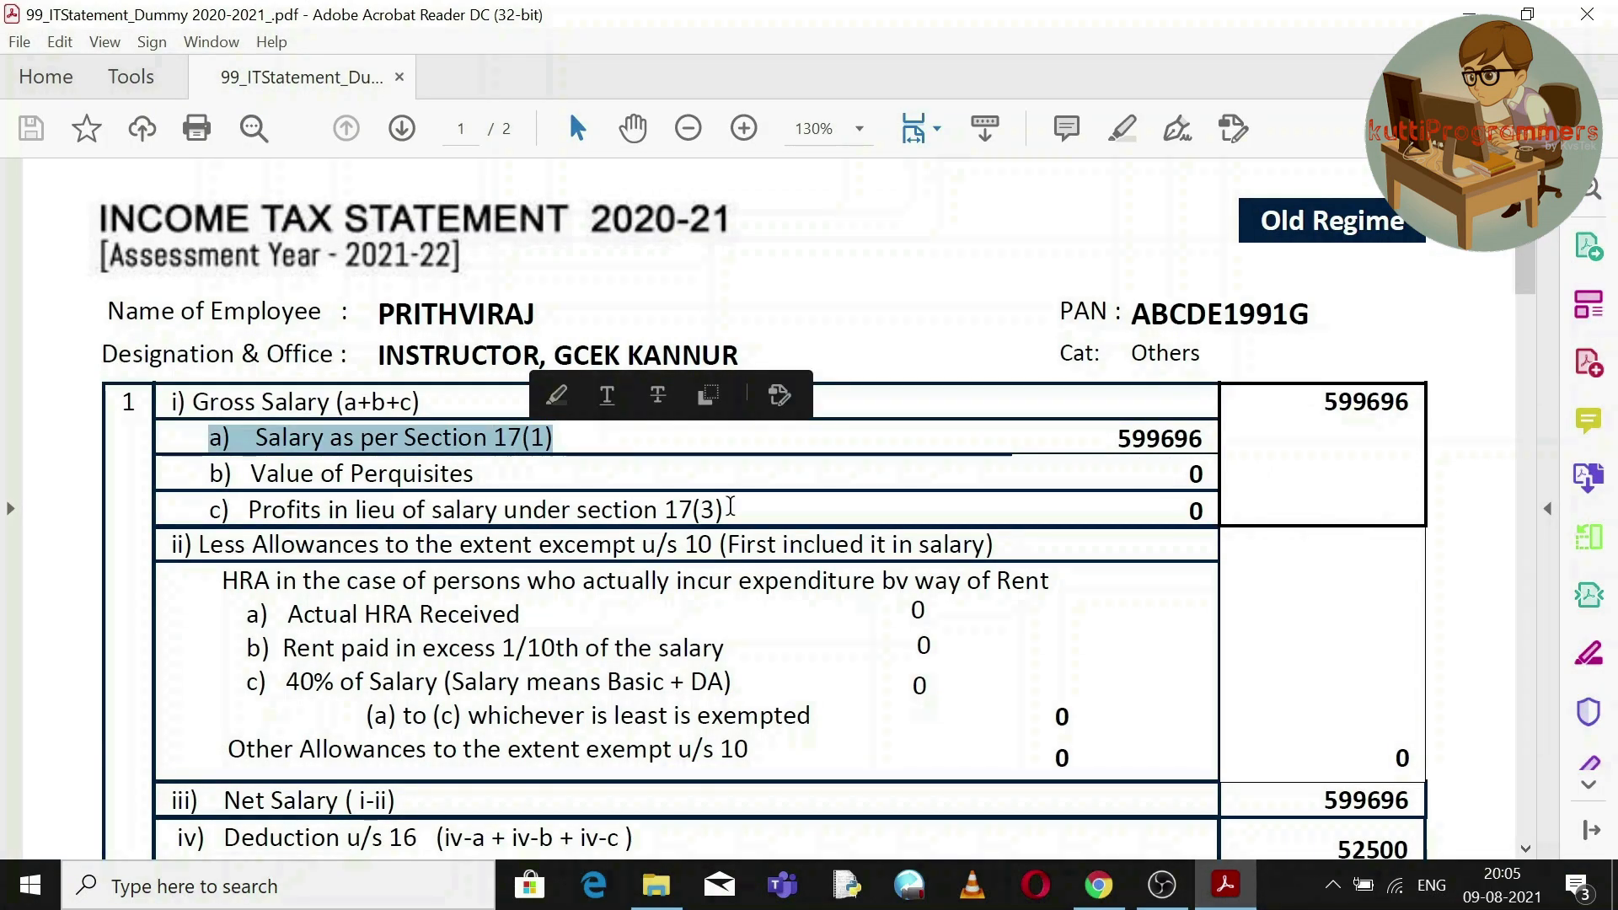
{"action": "double_click", "coordinate": [688, 479]}
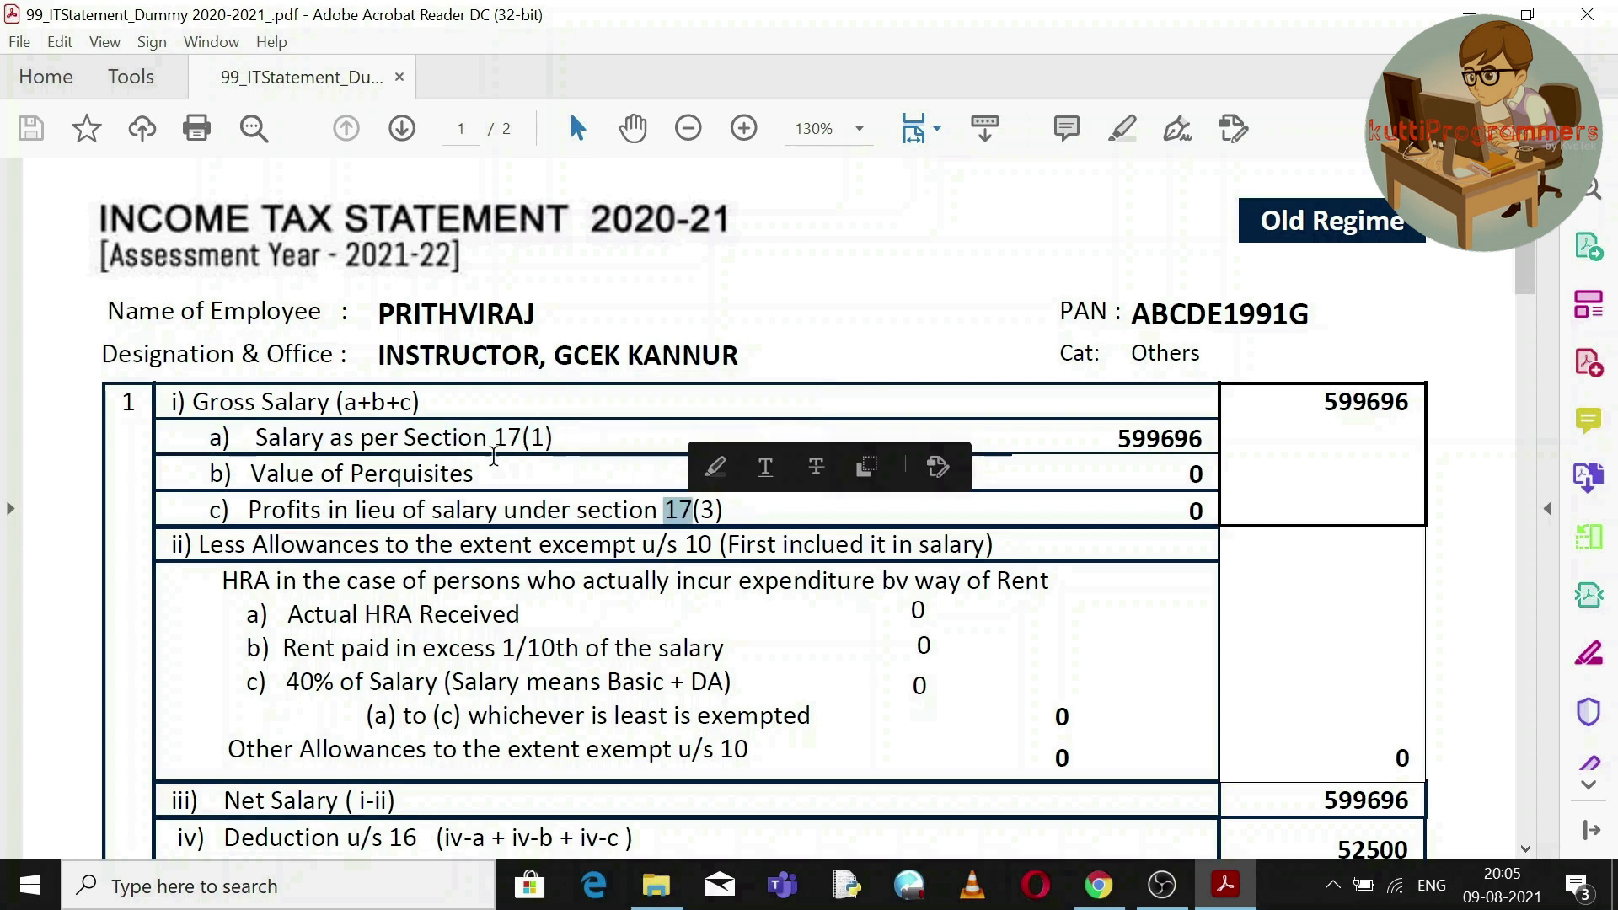
{"action": "double_click", "coordinate": [471, 477]}
{"action": "double_click", "coordinate": [685, 510]}
{"action": "double_click", "coordinate": [1129, 441]}
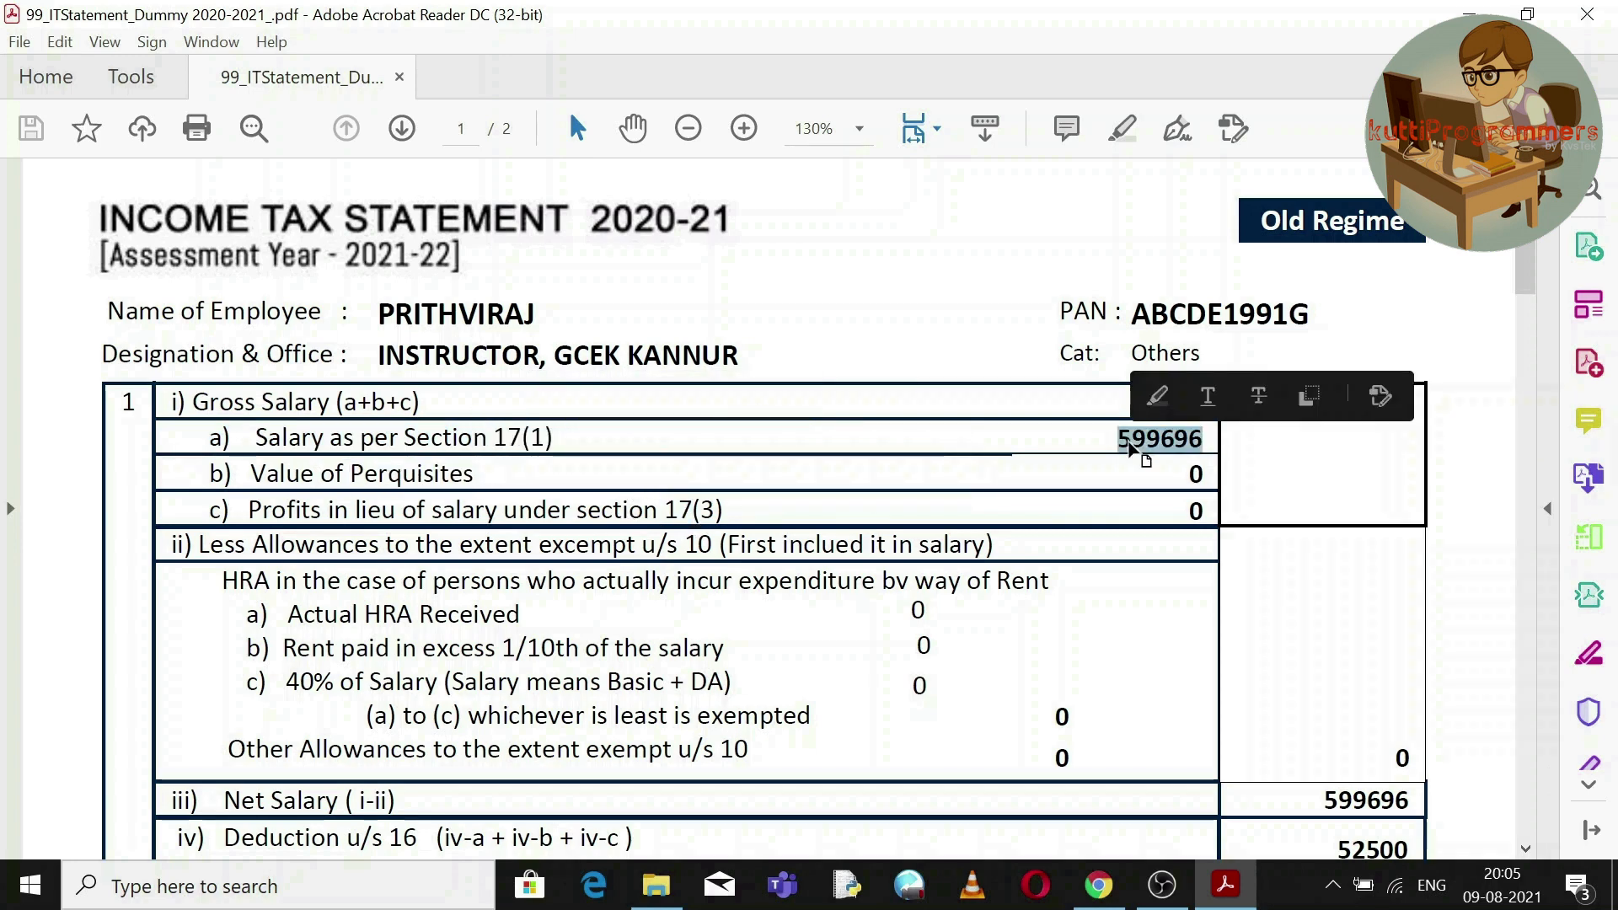
Paste 5,99,696 as salary under section 17(1) and remove the empty exempt allowance row.
{"action": "left_click", "coordinate": [1113, 889]}
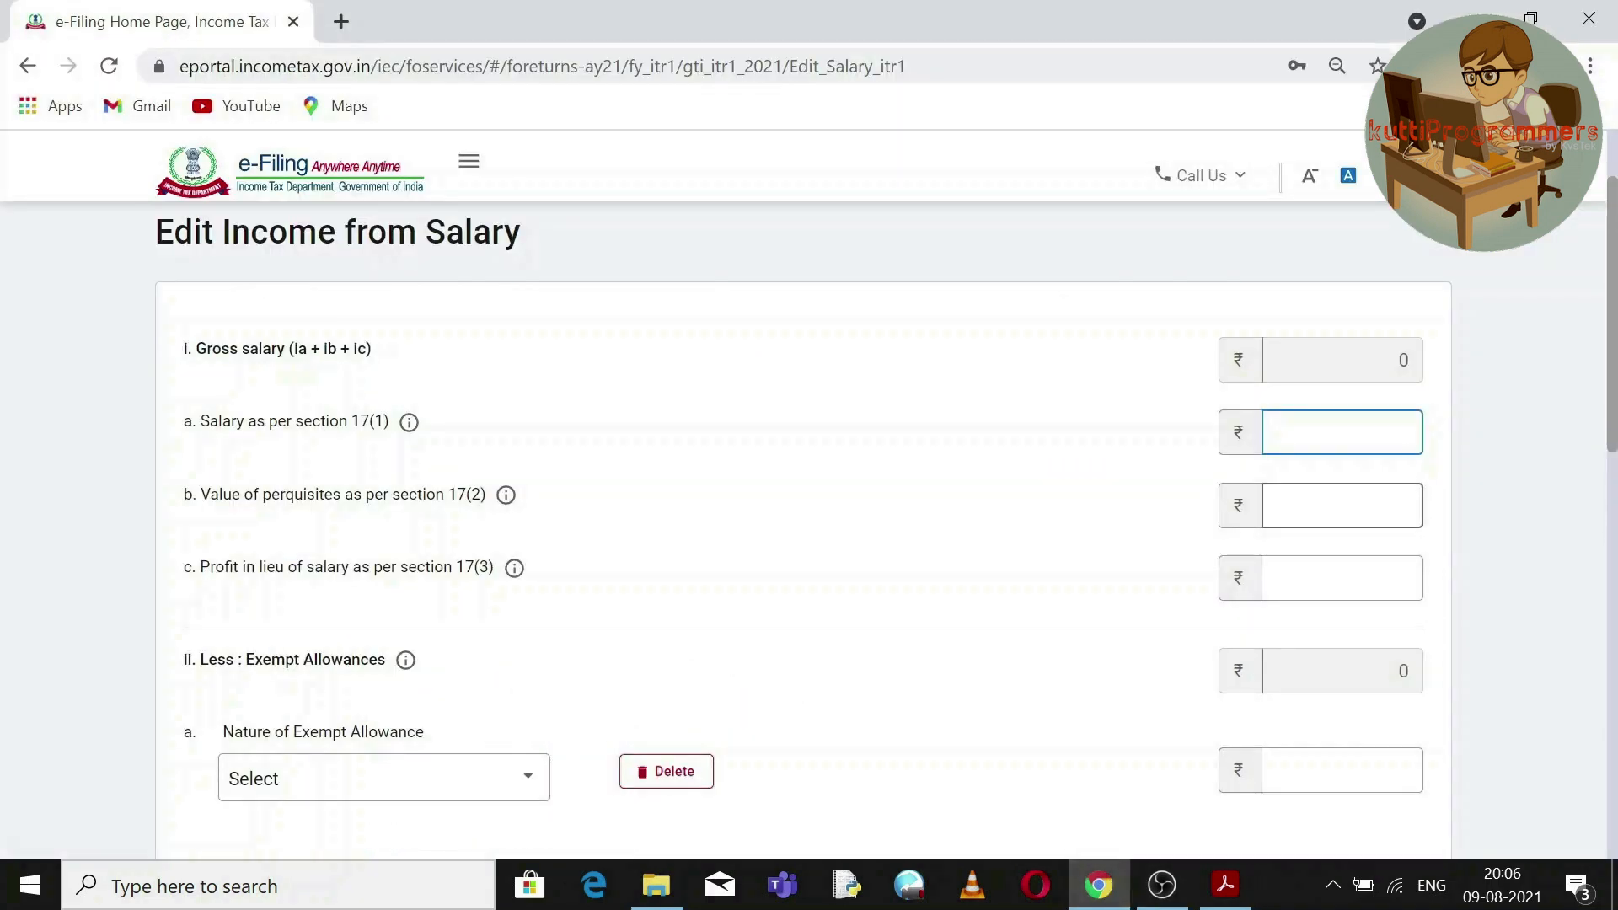
{"action": "type", "text": "5,99,696"}
{"action": "key", "text": "Tab"}
{"action": "key", "text": "Tab"}
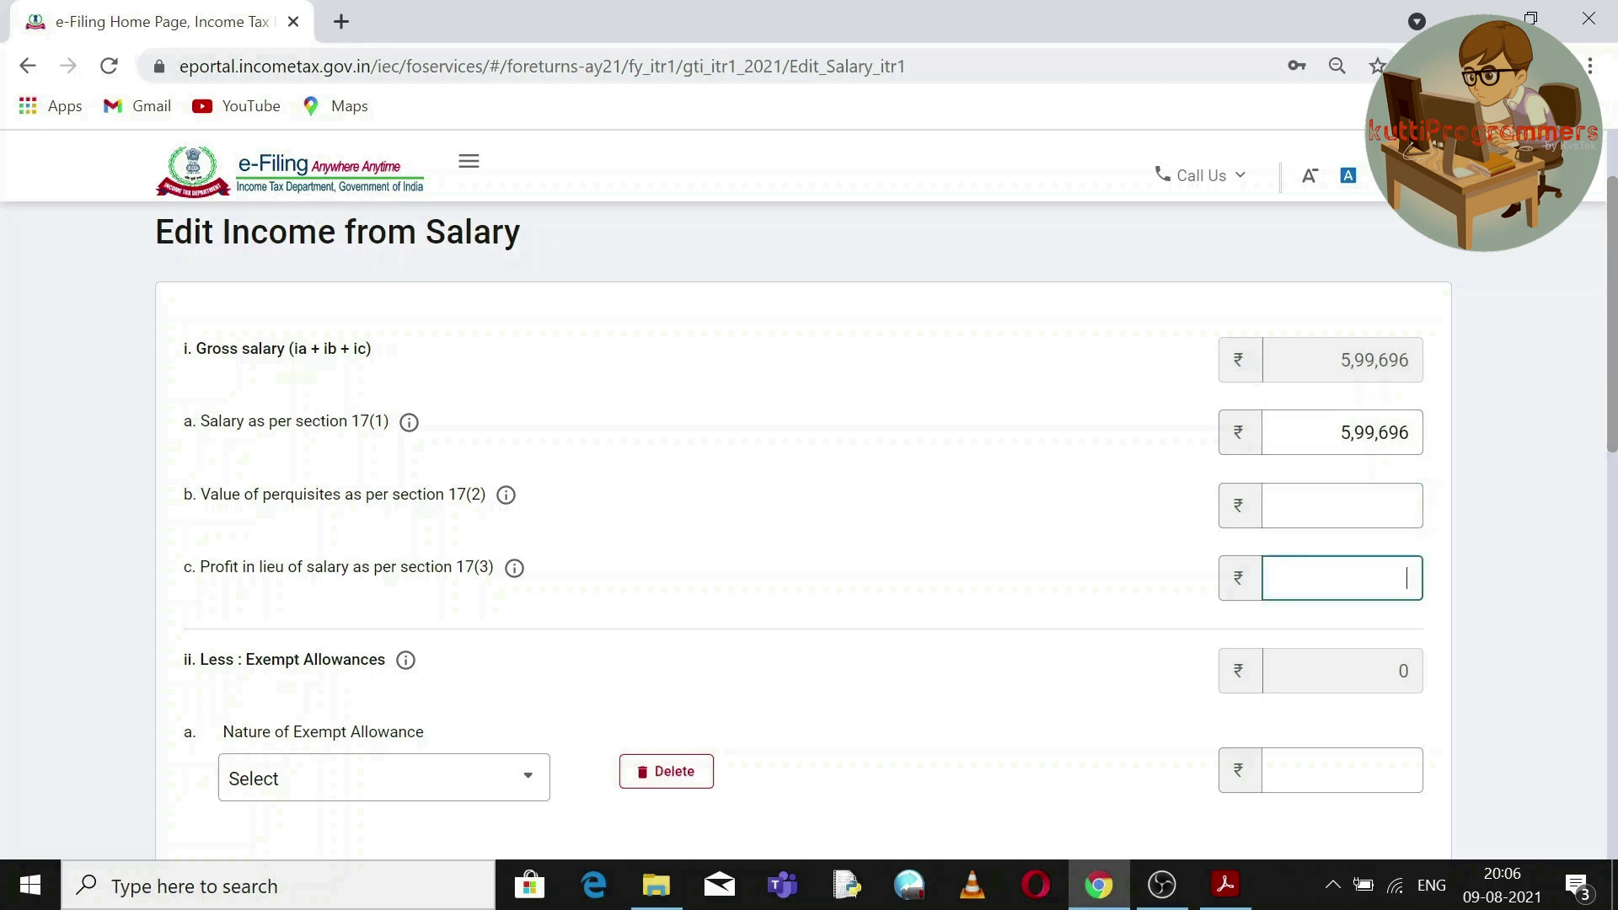
{"action": "left_click", "coordinate": [1321, 761]}
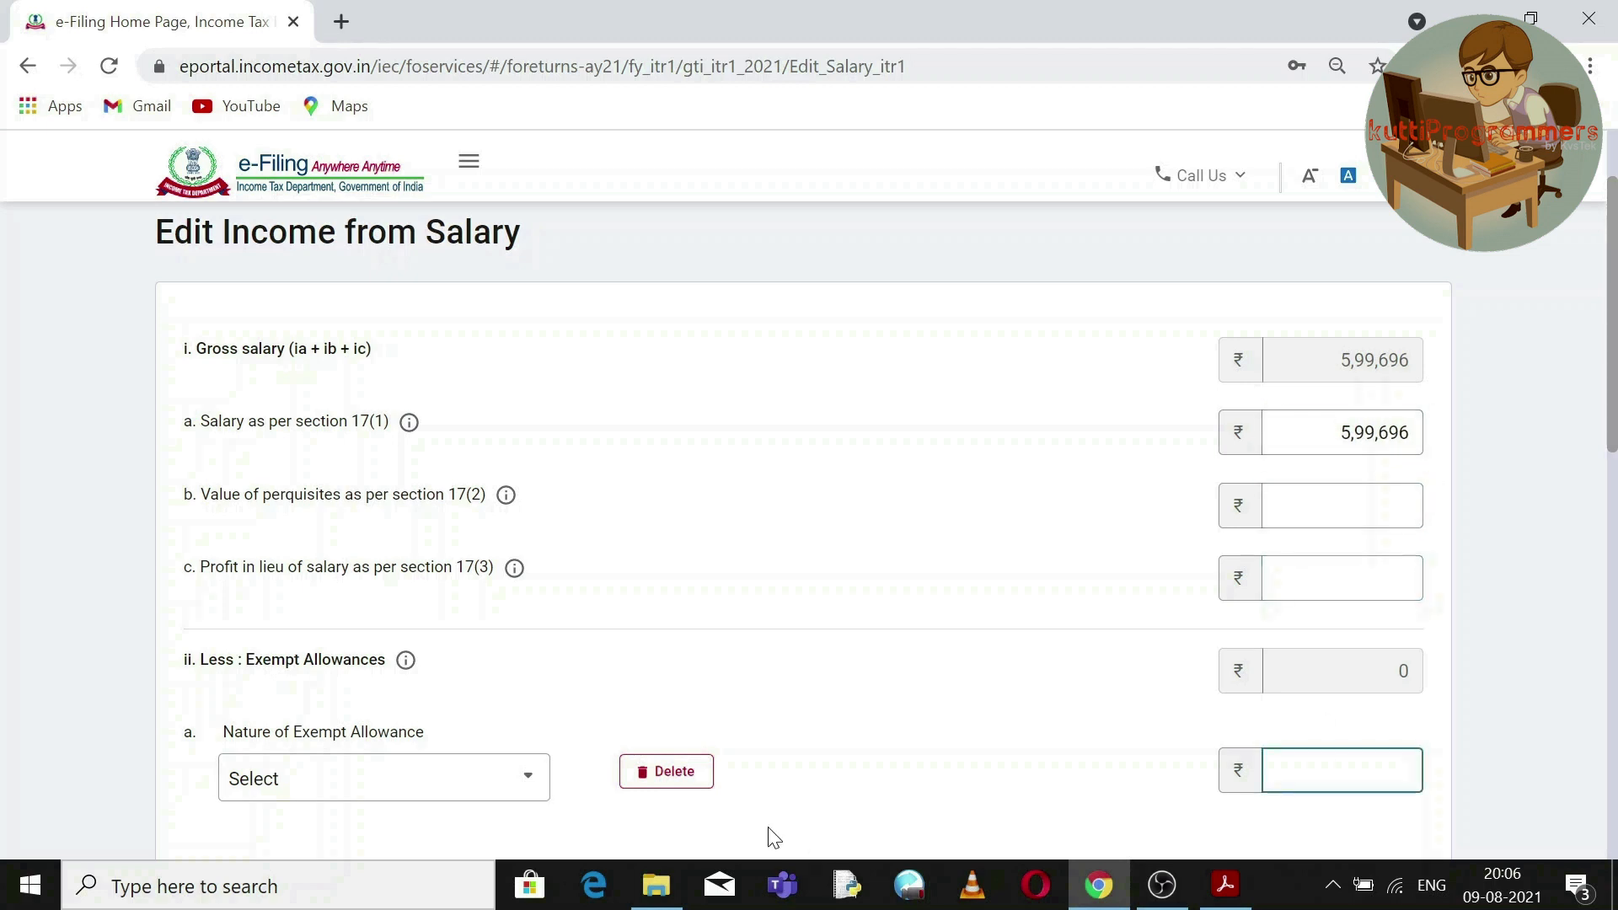
{"action": "left_click", "coordinate": [666, 771]}
Check the 50,000 standard deduction and move to the Professional tax field.
{"action": "left_click_drag", "start_coordinate": [1614, 378], "coordinate": [1614, 603]}
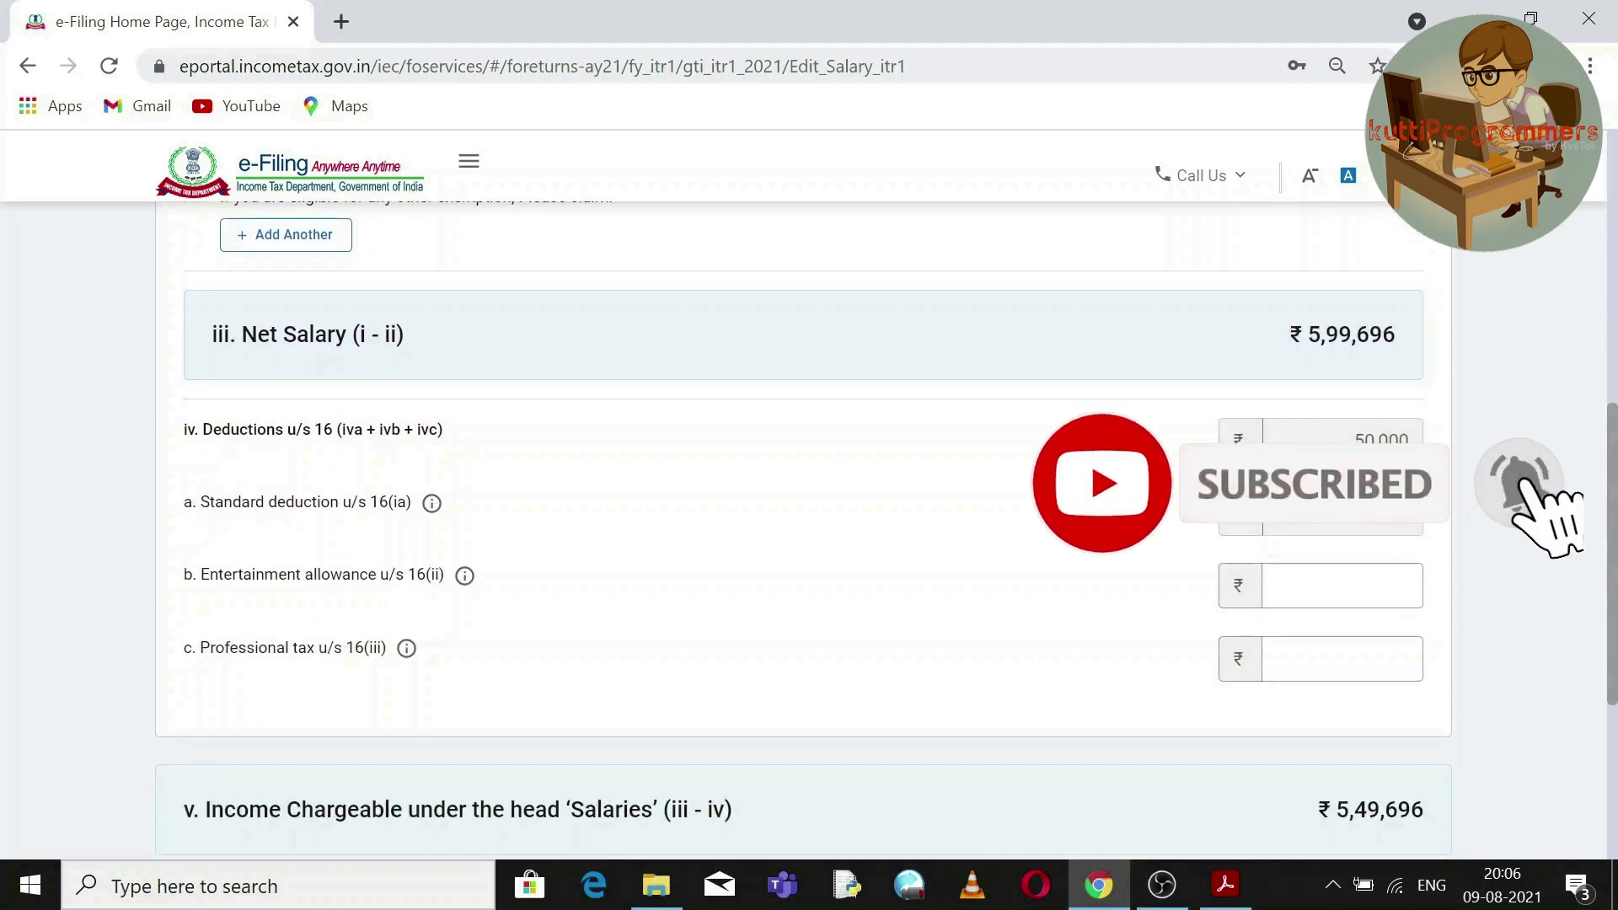
{"action": "double_click", "coordinate": [1382, 444]}
{"action": "double_click", "coordinate": [1382, 513]}
{"action": "left_click", "coordinate": [1412, 581]}
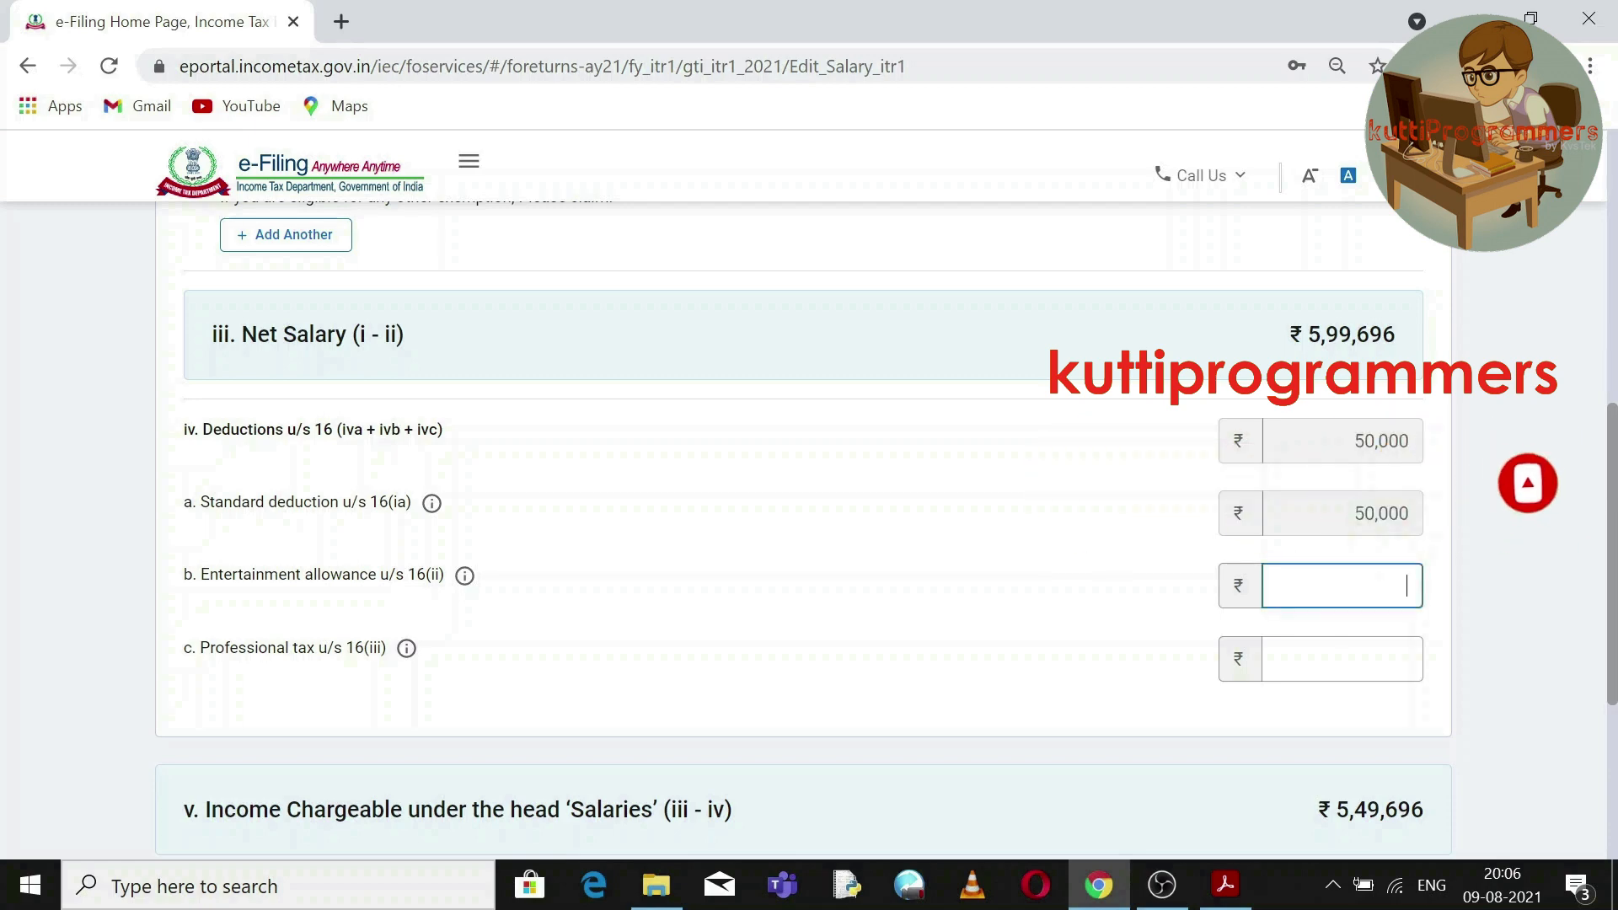
{"action": "left_click", "coordinate": [1405, 659]}
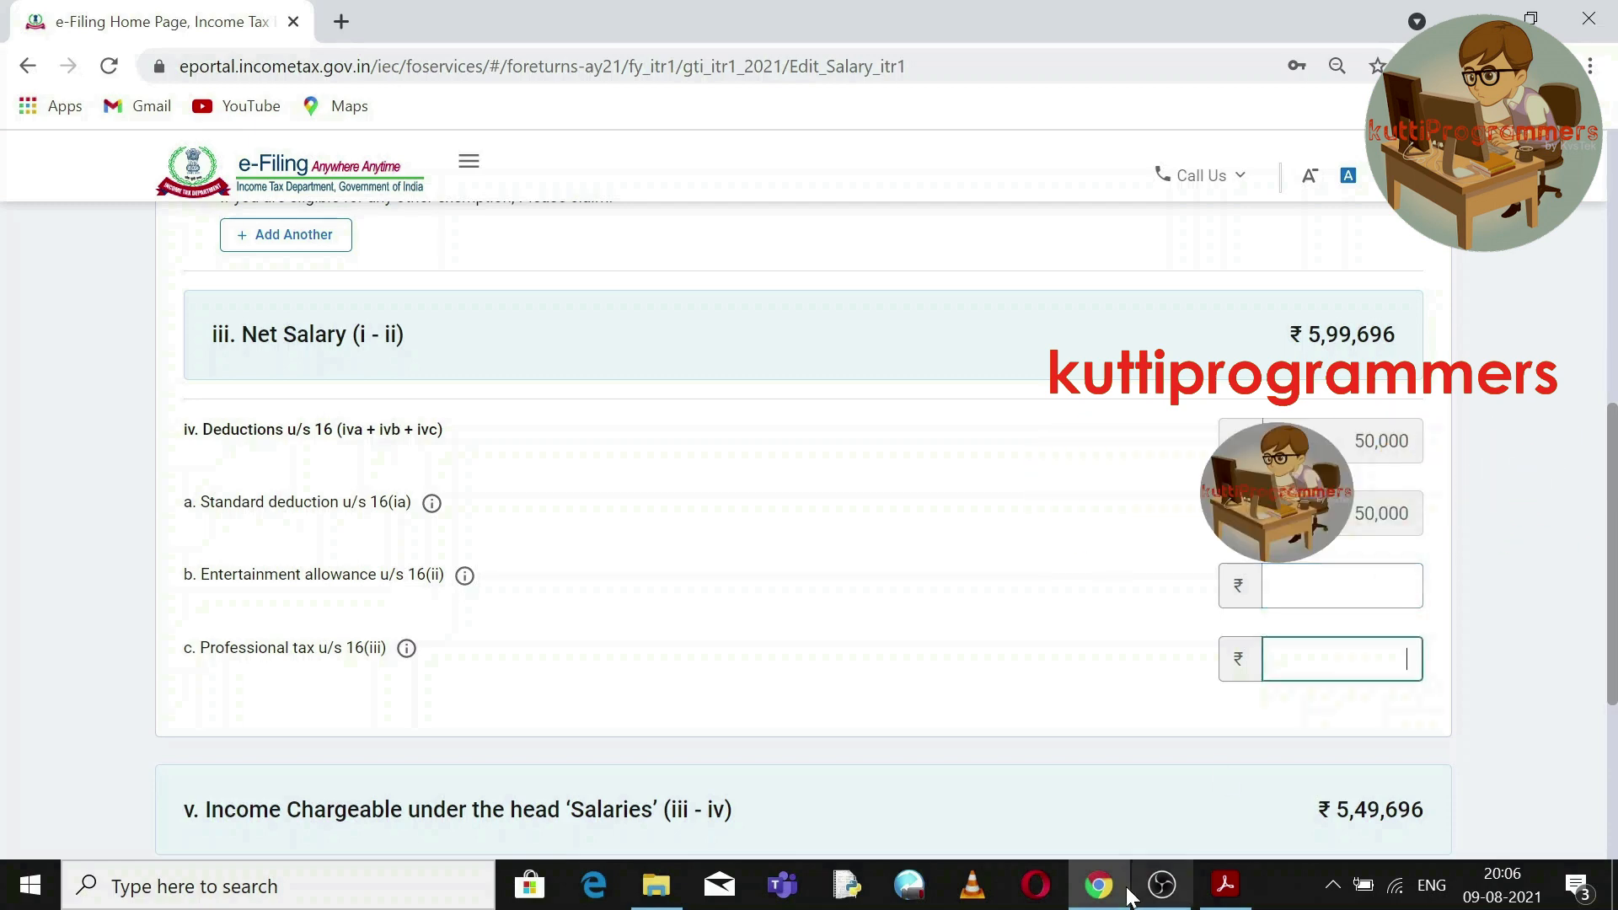
{"action": "left_click", "coordinate": [1225, 885]}
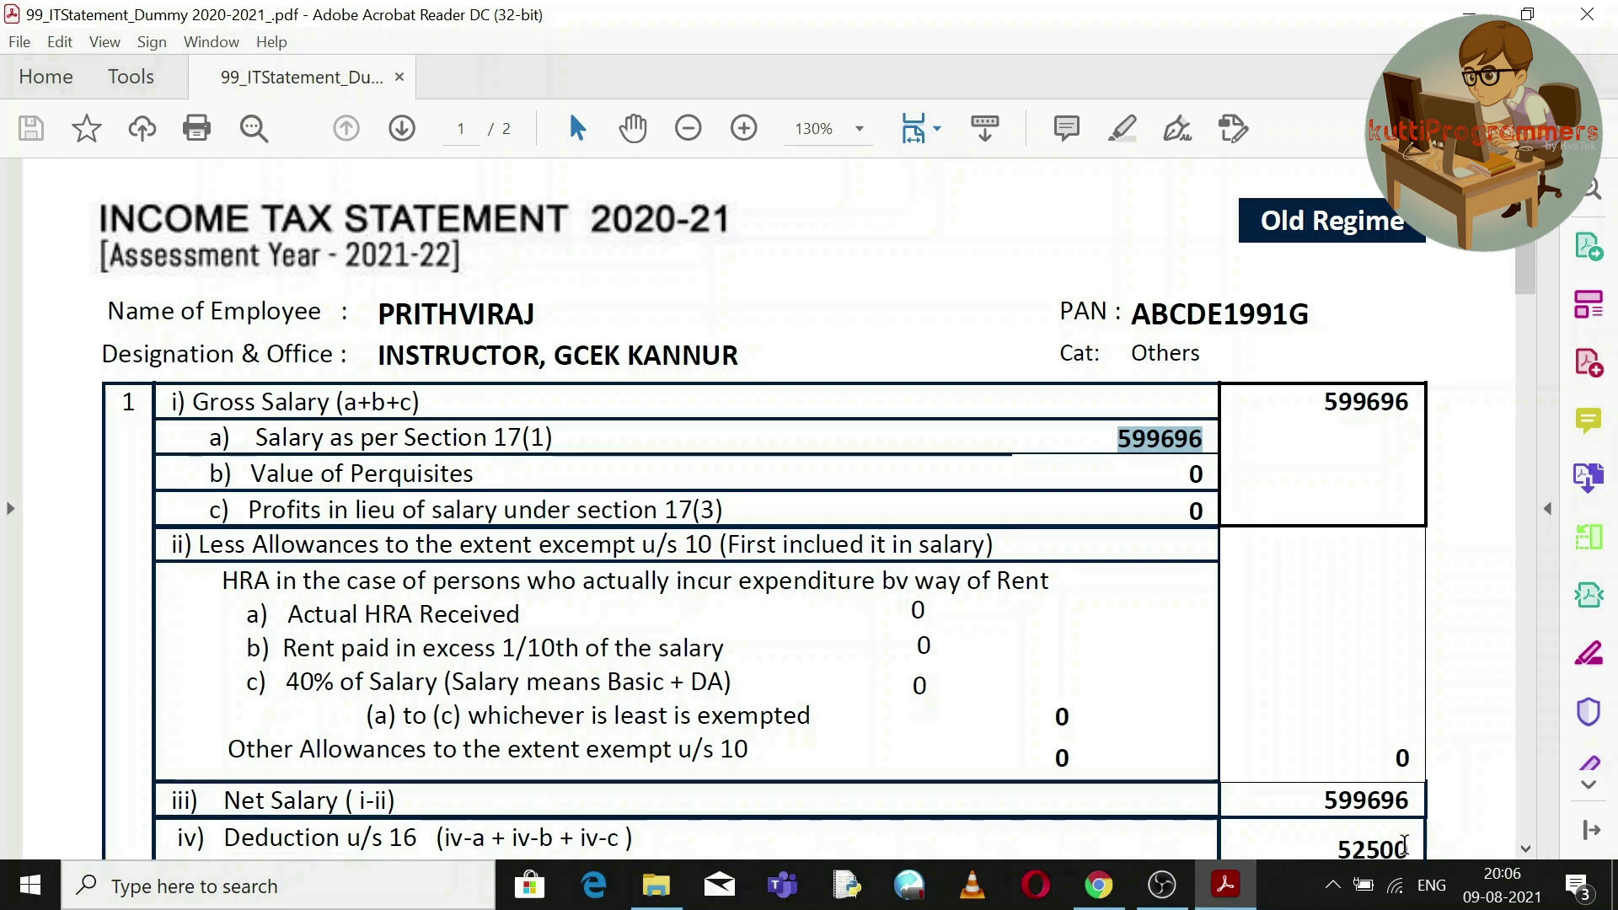
Scroll the statement to Deduction u/s 16 and select the 2500 Professional Tax amount.
{"action": "left_click", "coordinate": [1525, 848]}
{"action": "left_click", "coordinate": [1525, 851]}
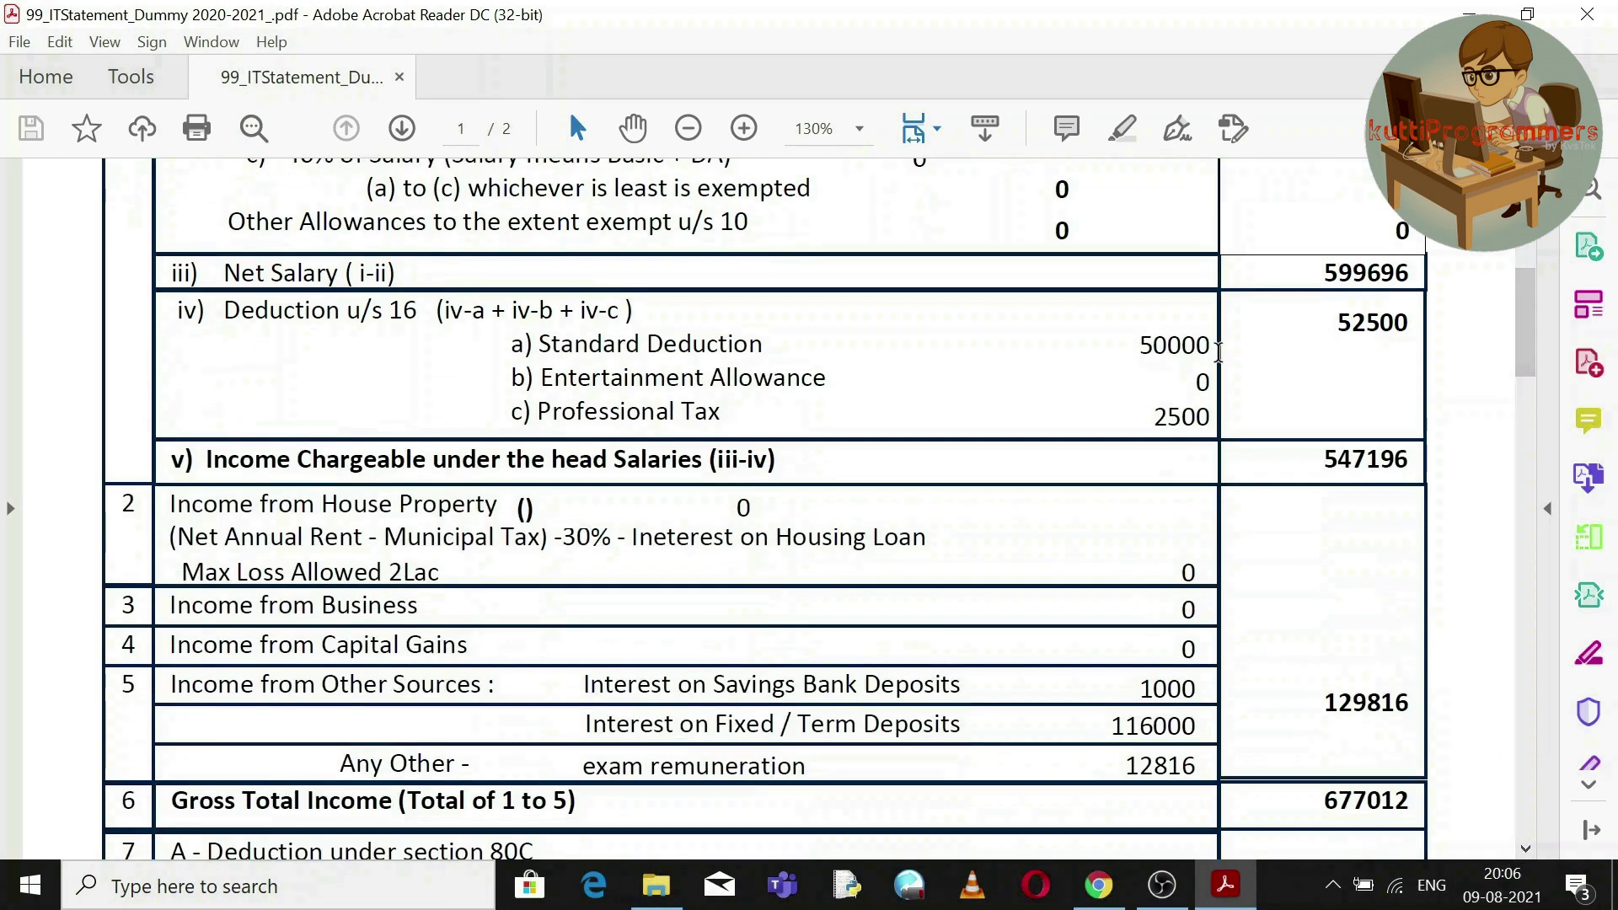
{"action": "double_click", "coordinate": [1167, 413]}
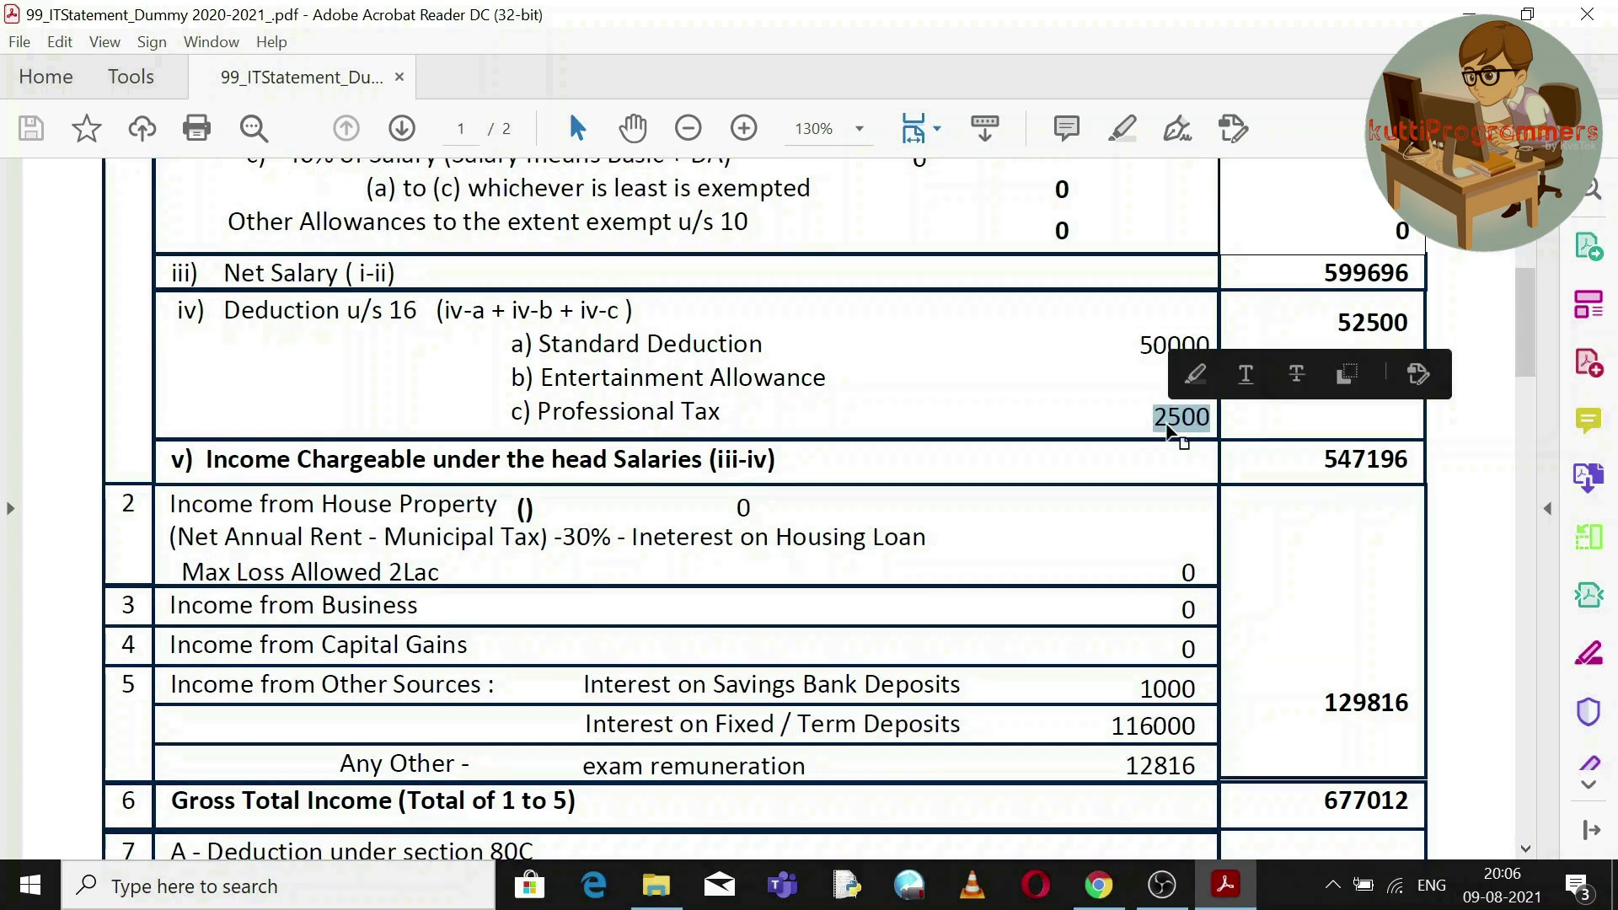
Enter 2,500 as professional tax and save the salary details.
{"action": "key", "text": "alt+Tab"}
{"action": "left_click", "coordinate": [1263, 670]}
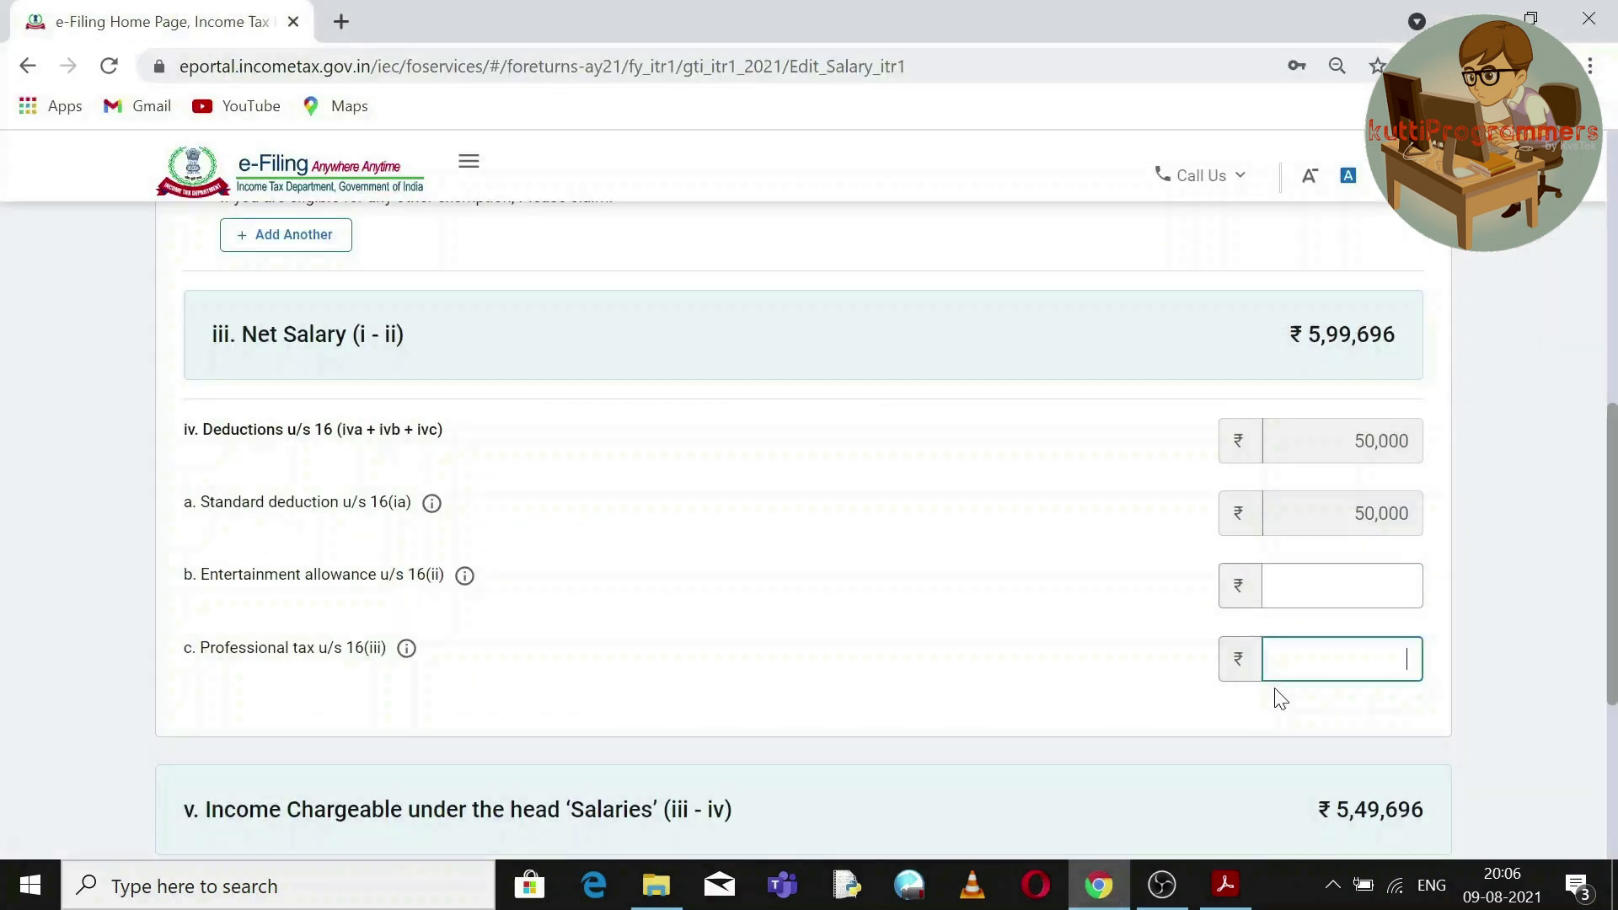
{"action": "type", "text": "2500"}
{"action": "scroll", "coordinate": [1055, 559], "scroll_direction": "down", "scroll_amount": 3}
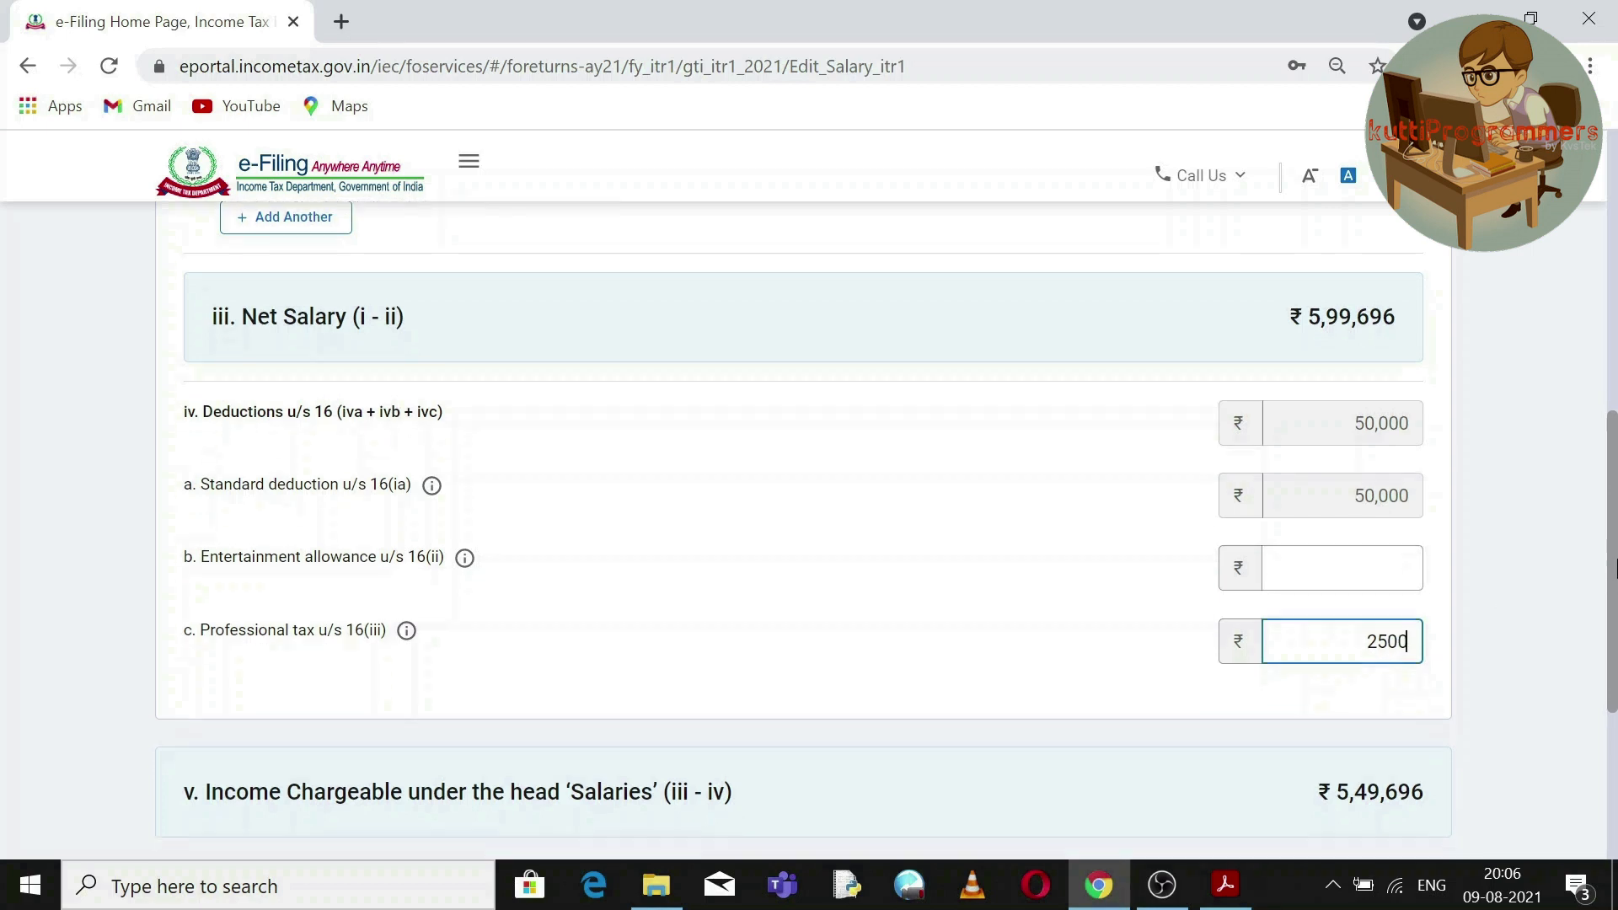
{"action": "left_click", "coordinate": [1057, 561]}
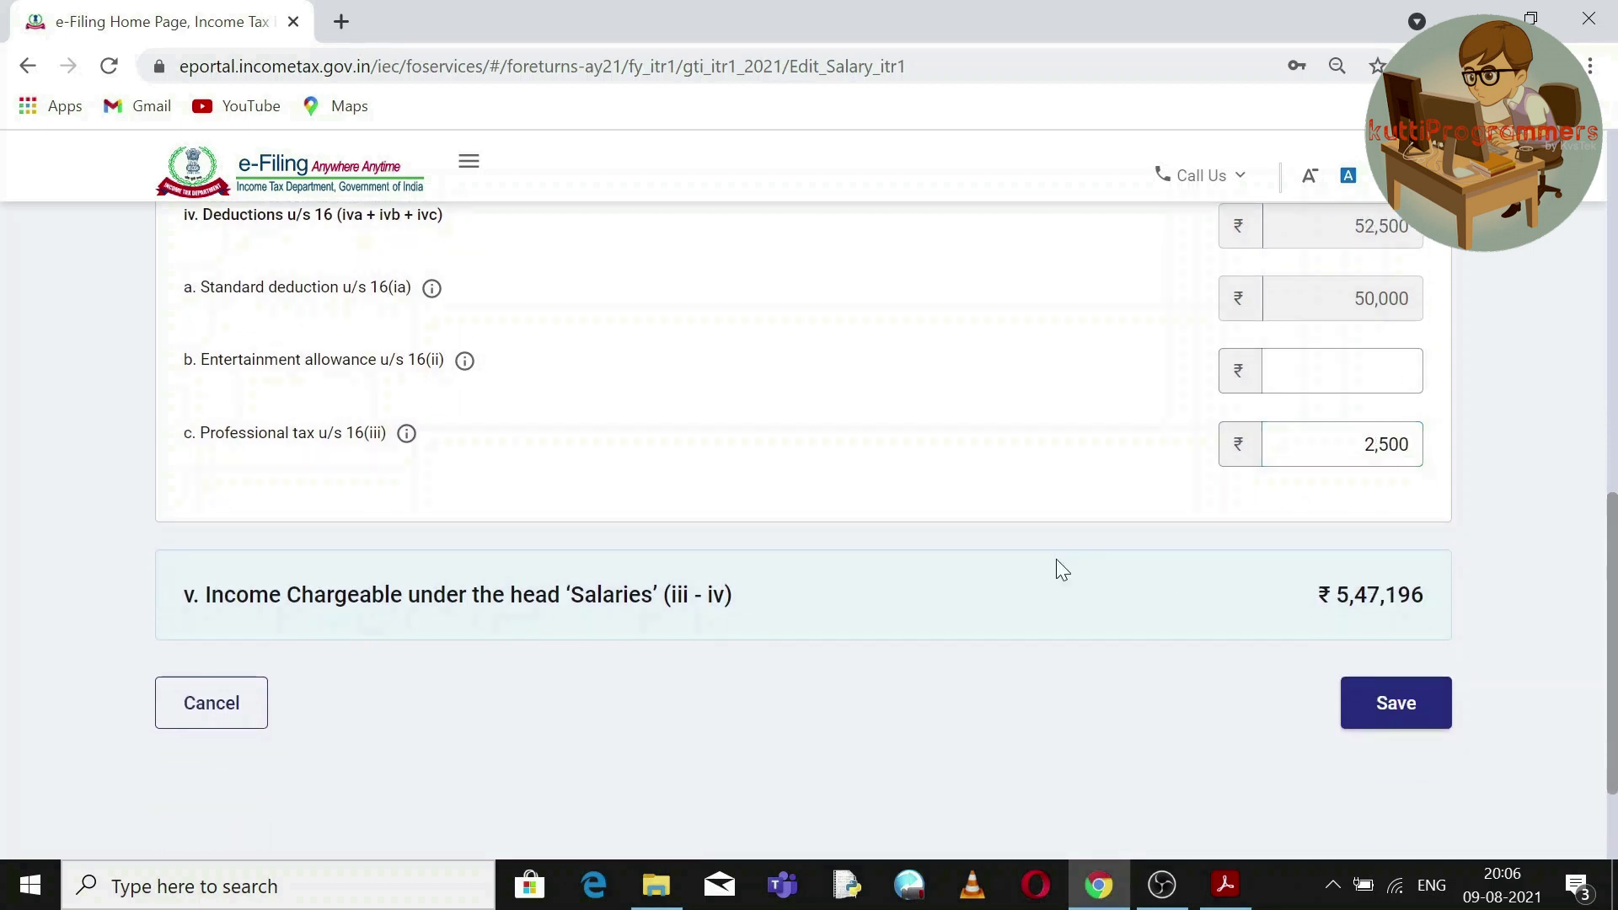
{"action": "left_click", "coordinate": [1393, 702]}
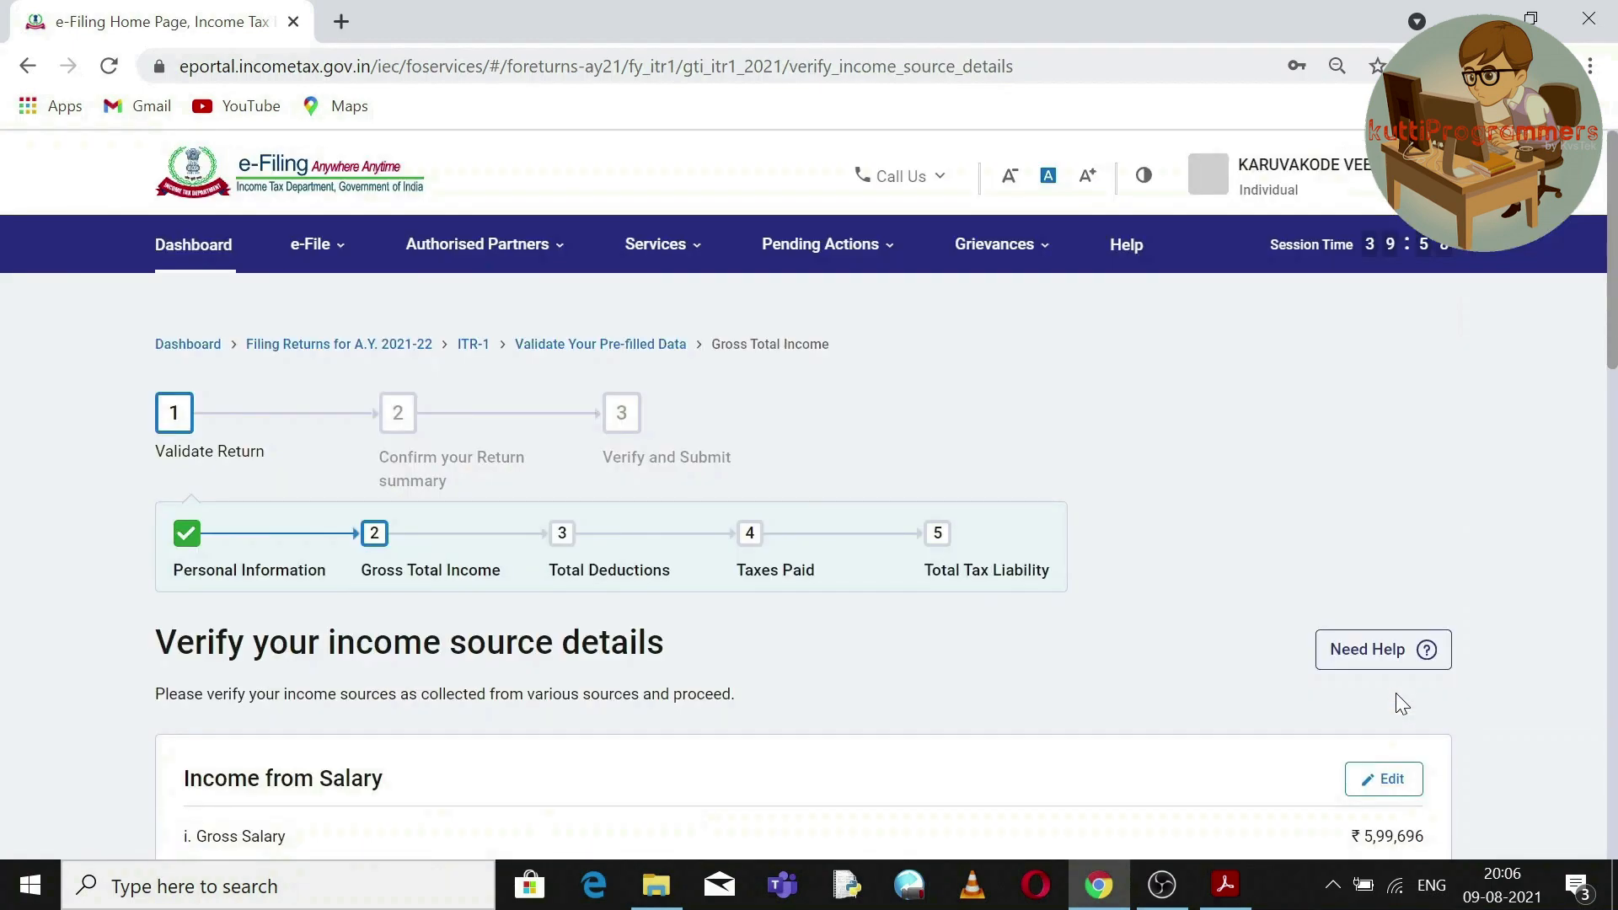
Scroll to House Property and bring up the tax statement, clearing its selection.
{"action": "left_click_drag", "start_coordinate": [1614, 331], "coordinate": [1613, 514]}
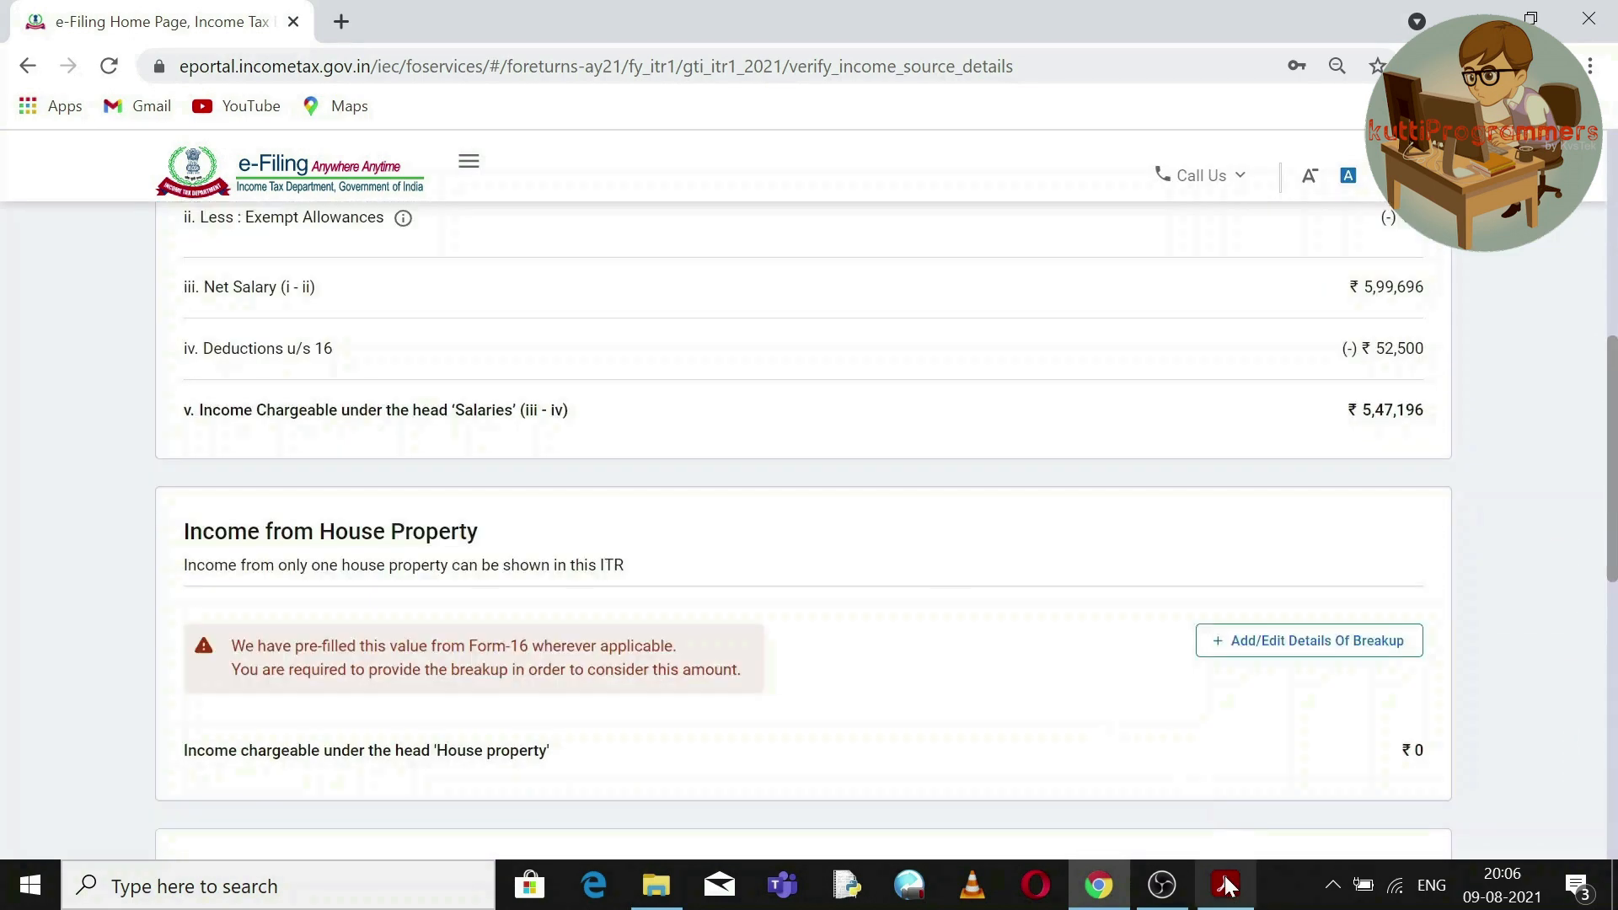
{"action": "left_click", "coordinate": [1226, 885]}
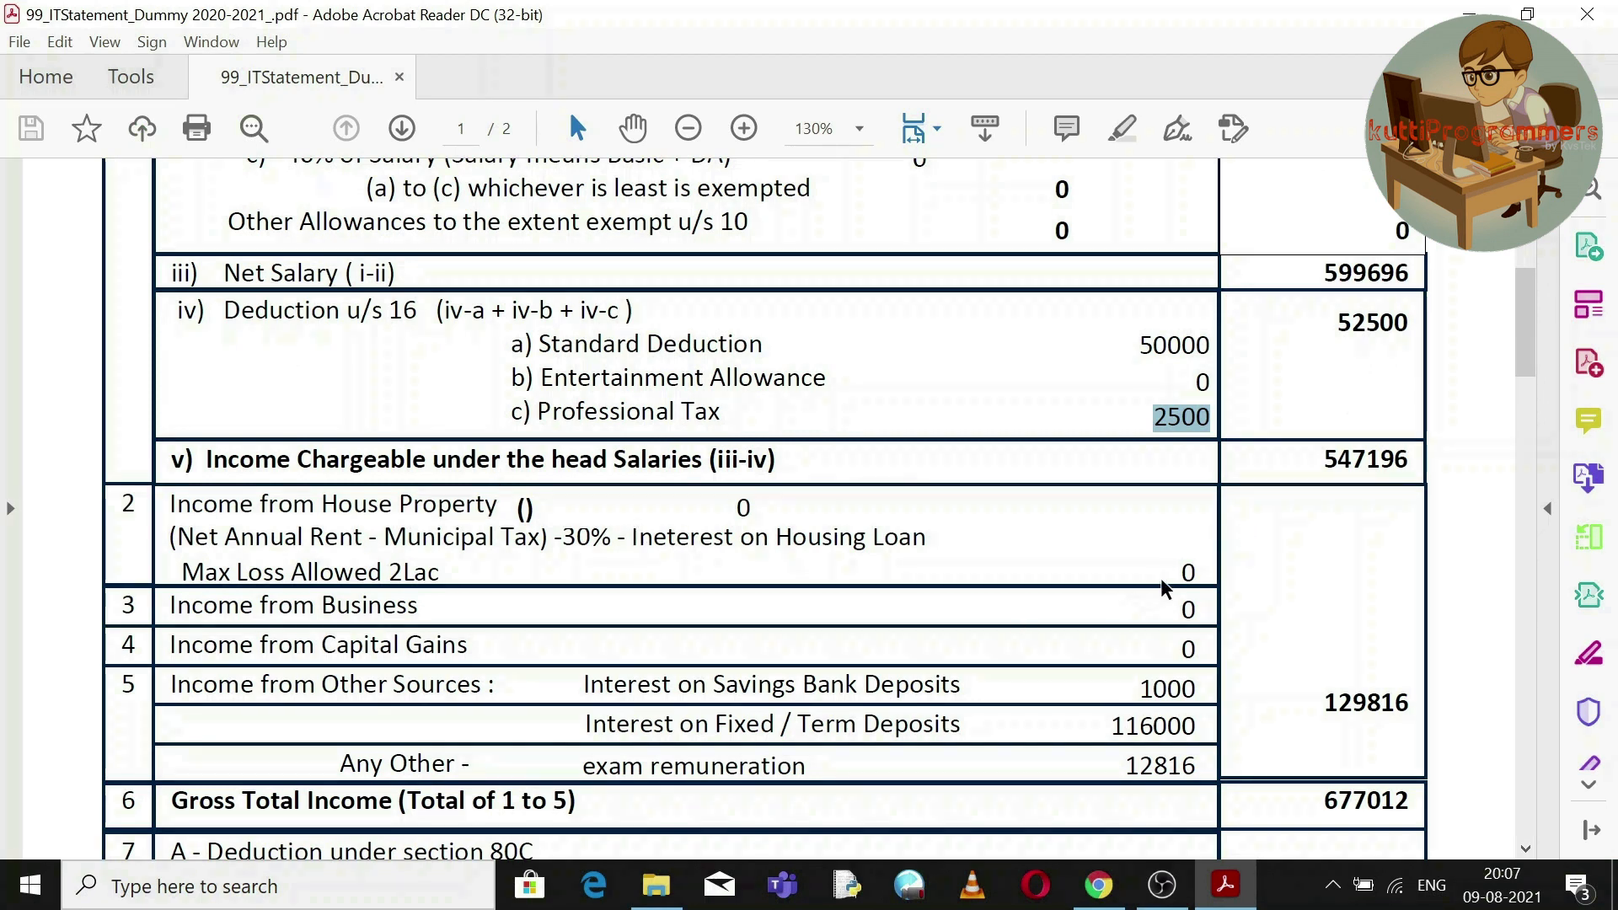
{"action": "left_click", "coordinate": [1181, 569]}
{"action": "triple_click", "coordinate": [1181, 569]}
{"action": "left_click", "coordinate": [589, 503]}
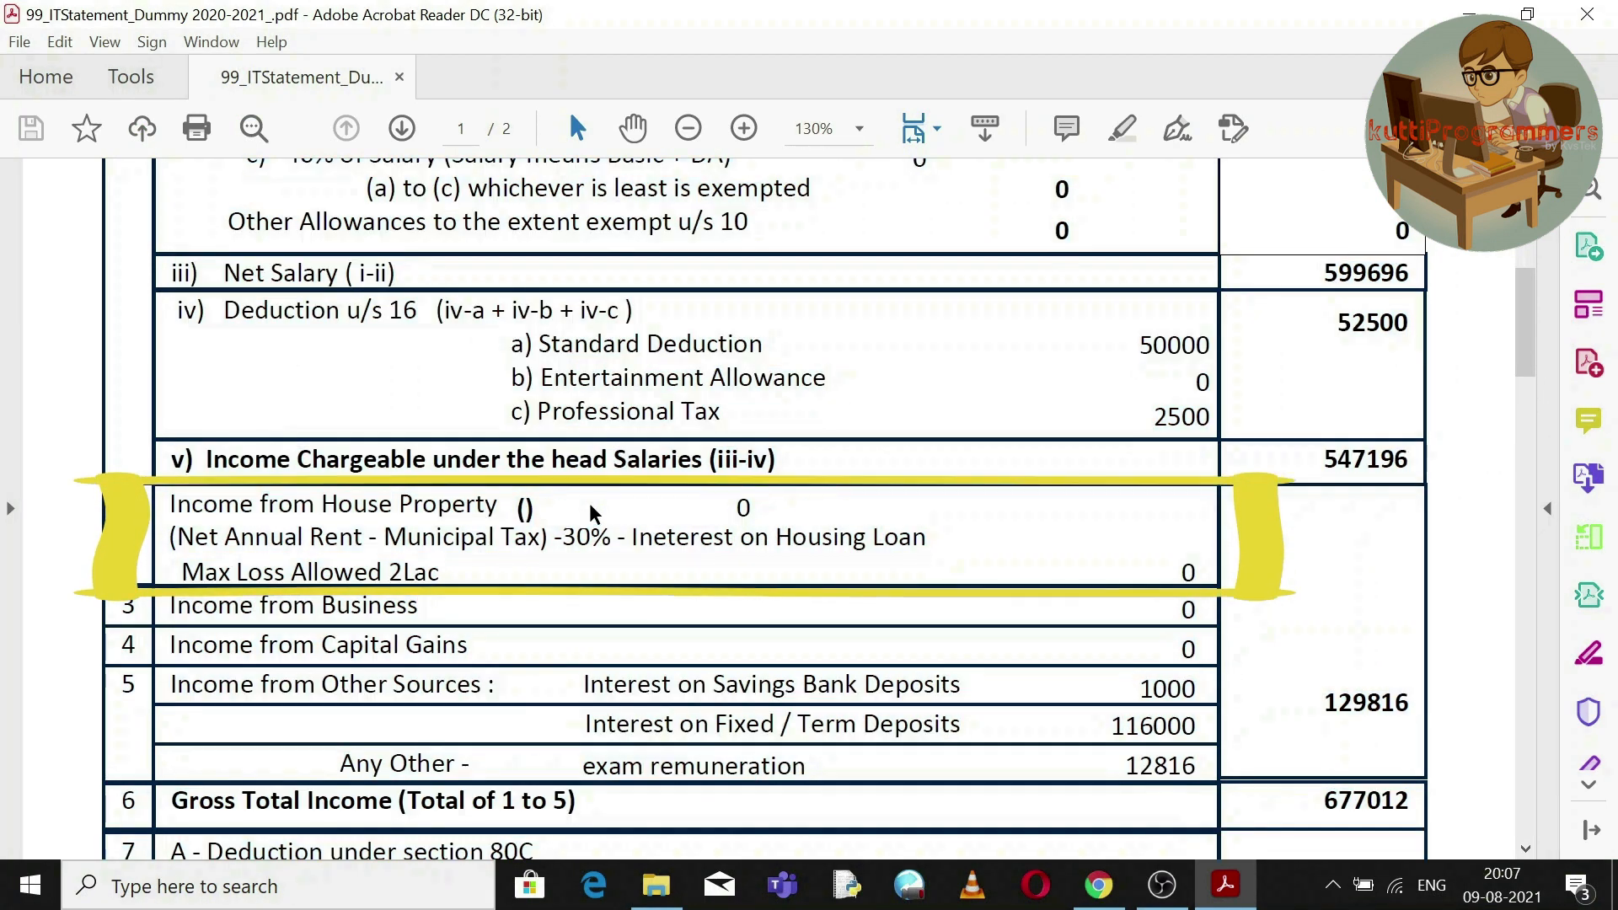
Back in the portal, start adding details for Income from other sources.
{"action": "mouse_move", "coordinate": [1114, 896]}
{"action": "left_click", "coordinate": [1113, 896]}
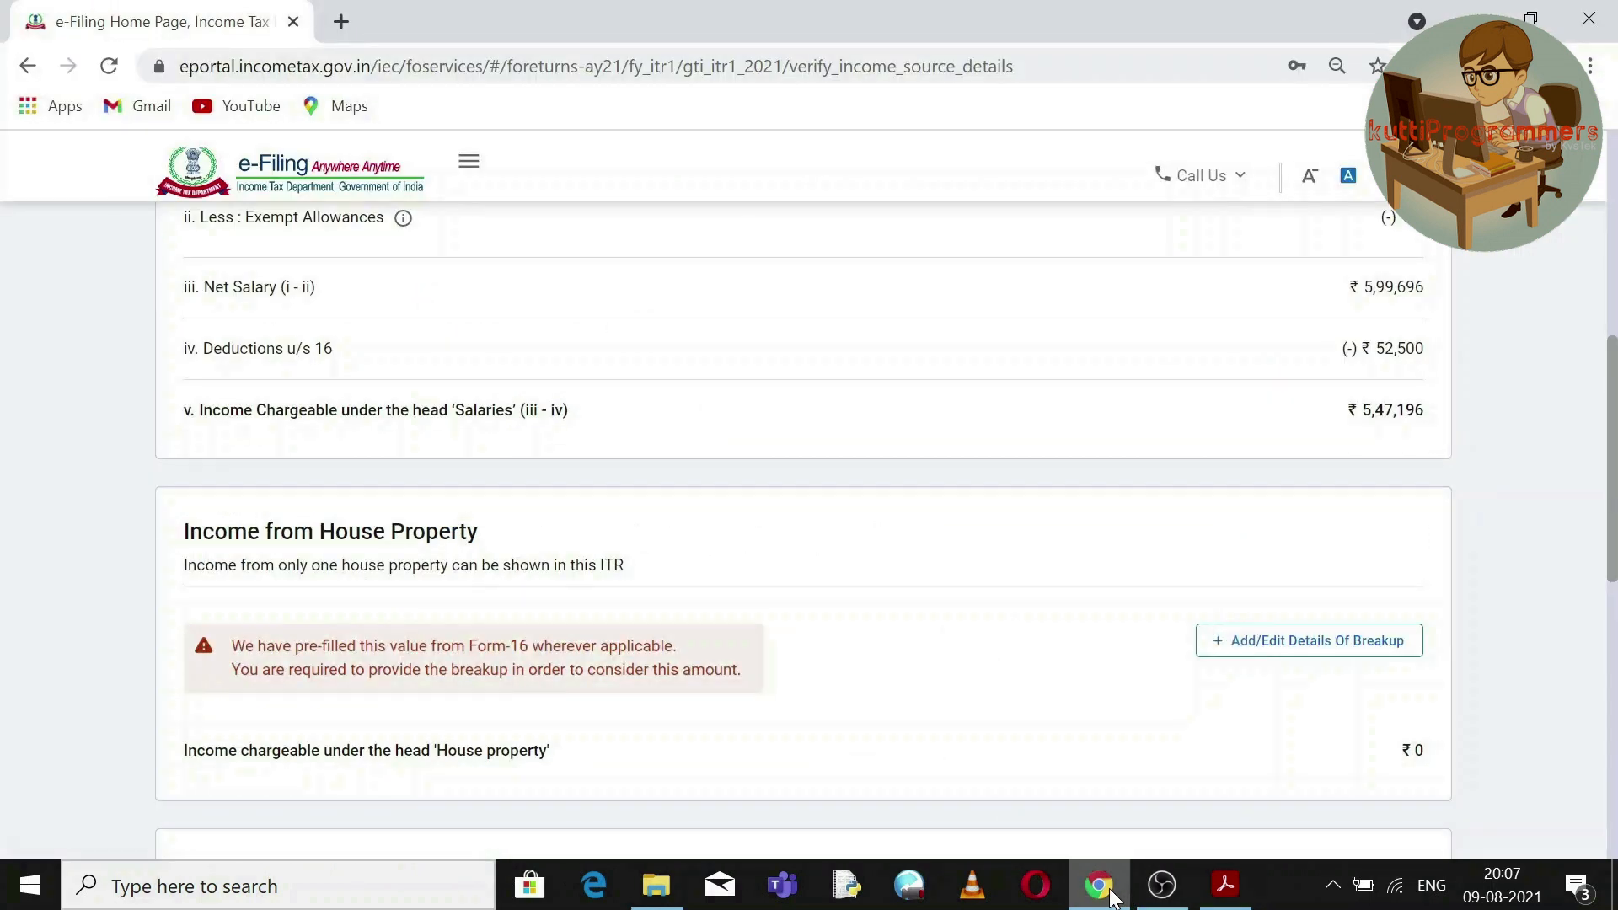
{"action": "left_click_drag", "start_coordinate": [1613, 539], "coordinate": [1613, 640]}
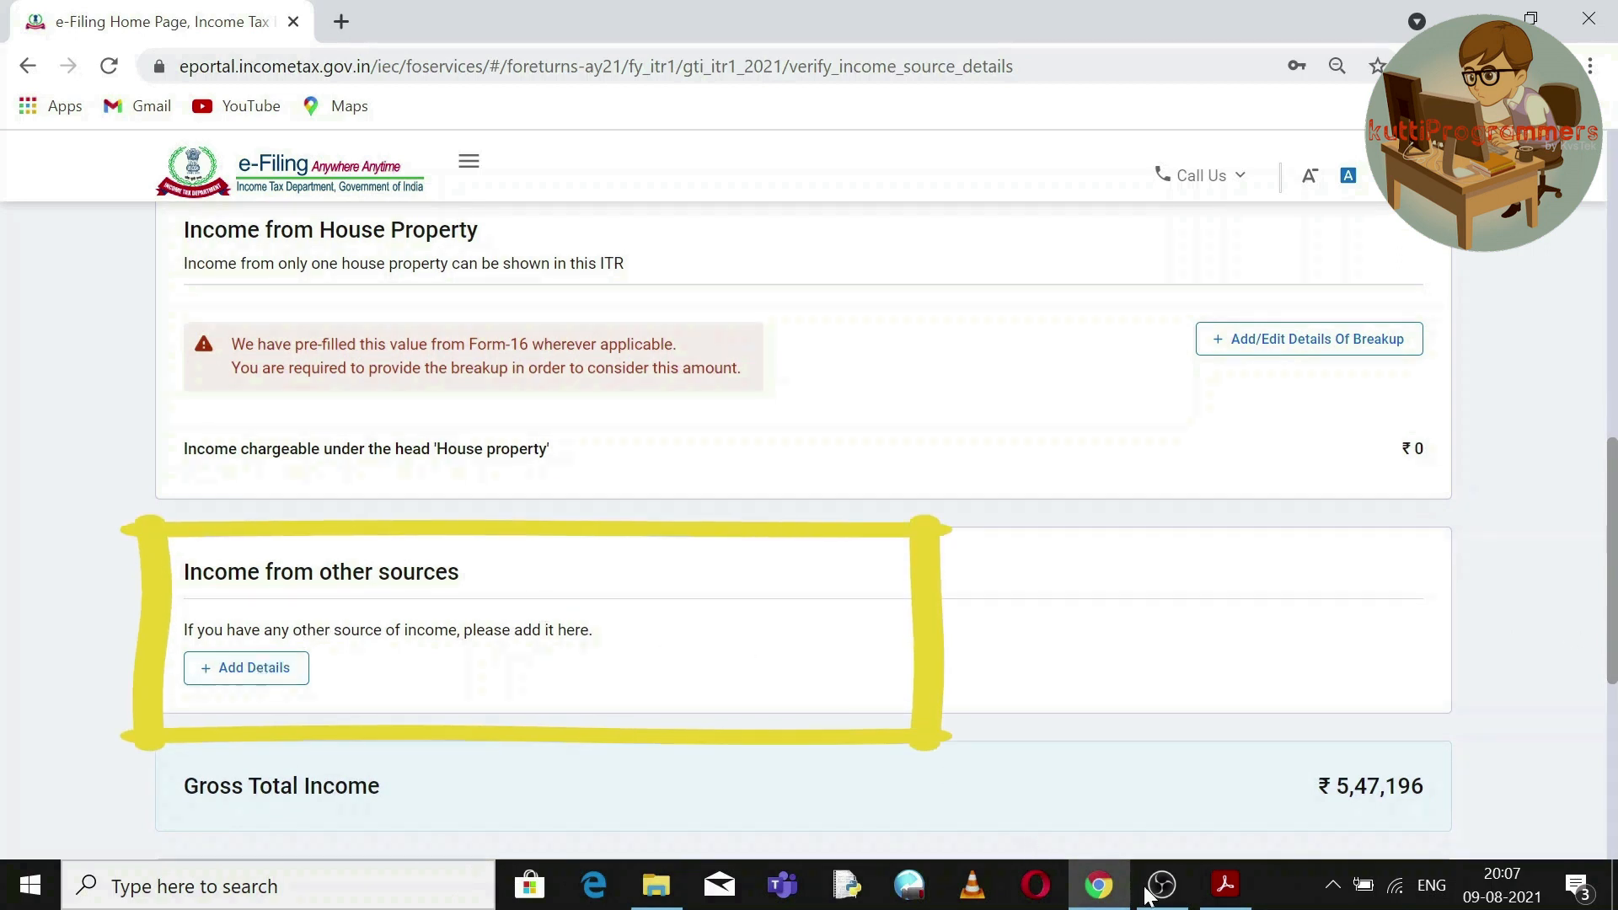
{"action": "left_click", "coordinate": [275, 679]}
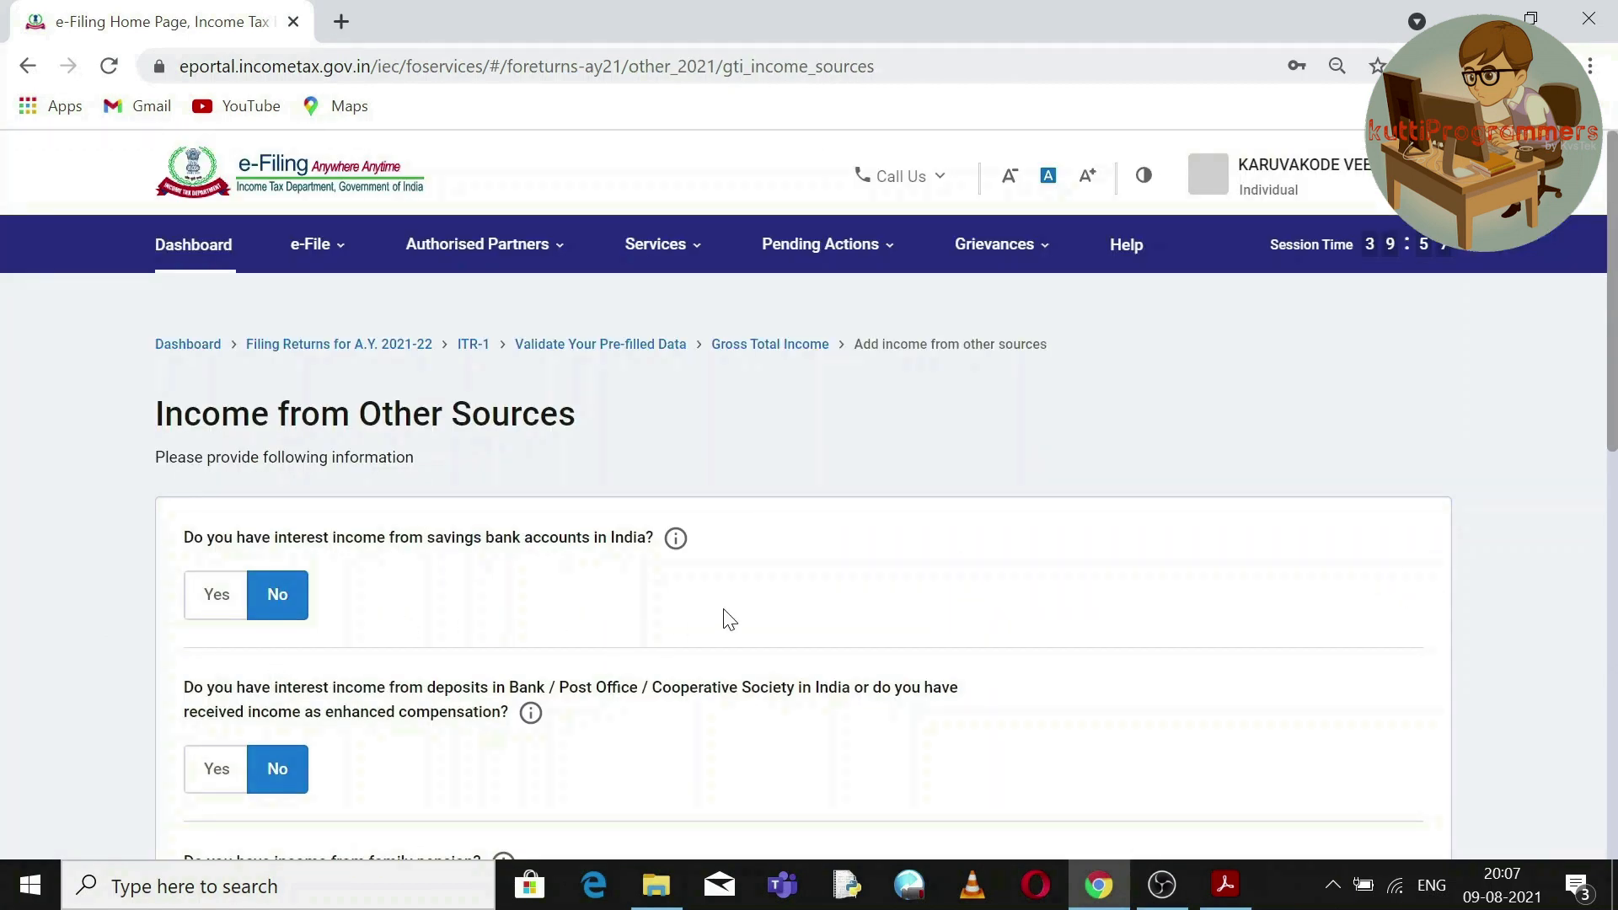
Check the statement's savings interest 1000, deposit interest 116000 and exam remuneration 12816.
{"action": "scroll", "coordinate": [1615, 308], "scroll_direction": "down", "scroll_amount": 2}
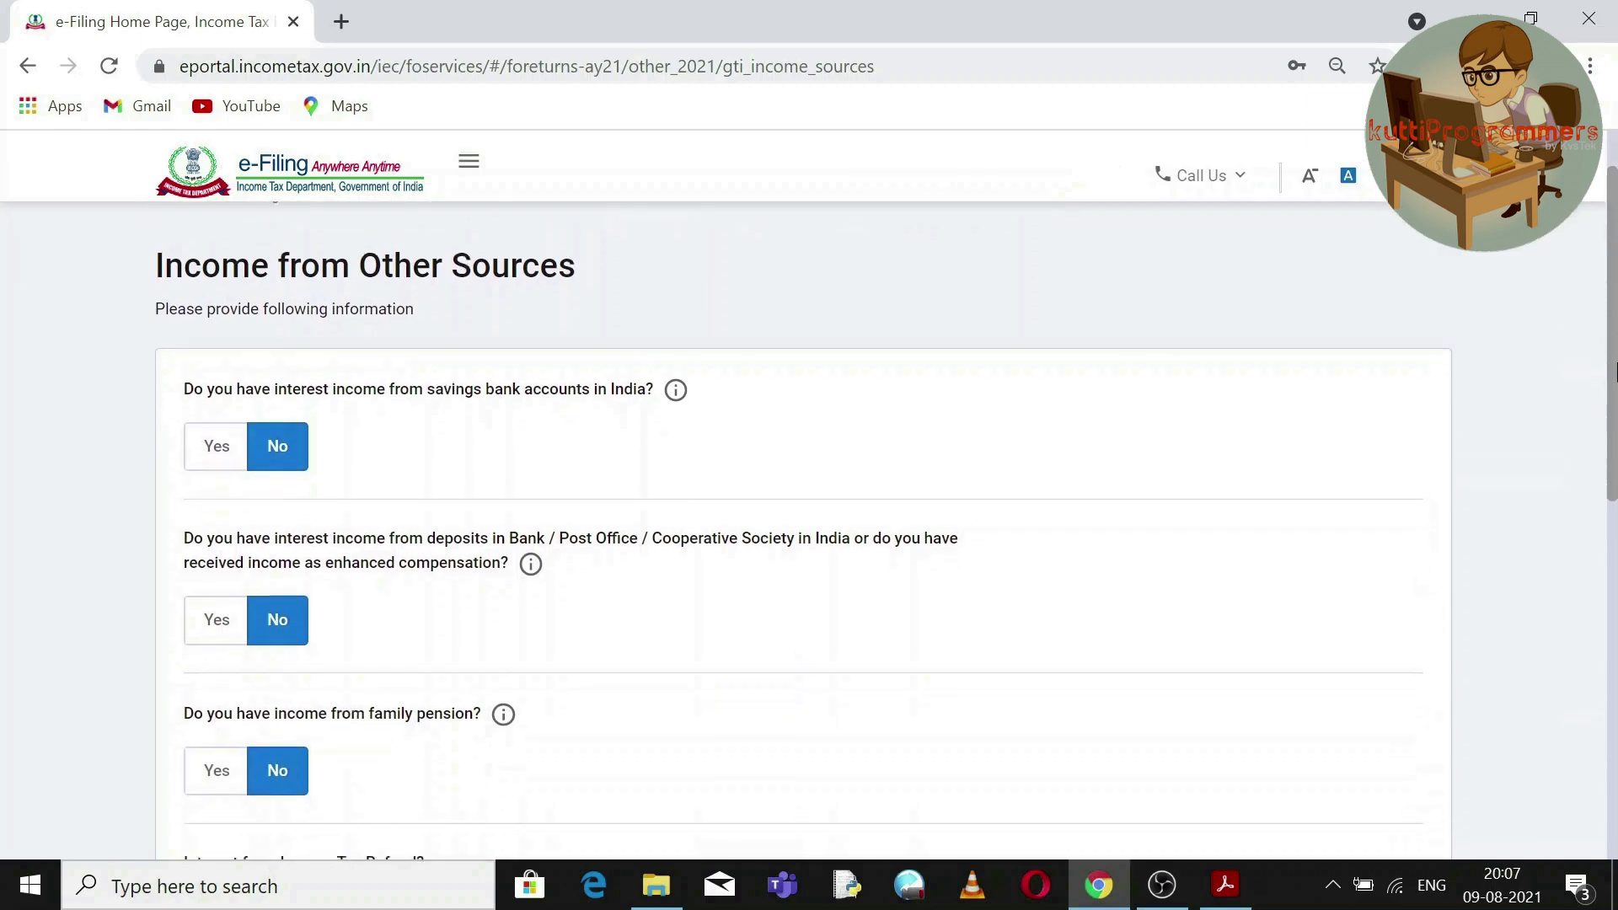
{"action": "left_click", "coordinate": [1226, 885]}
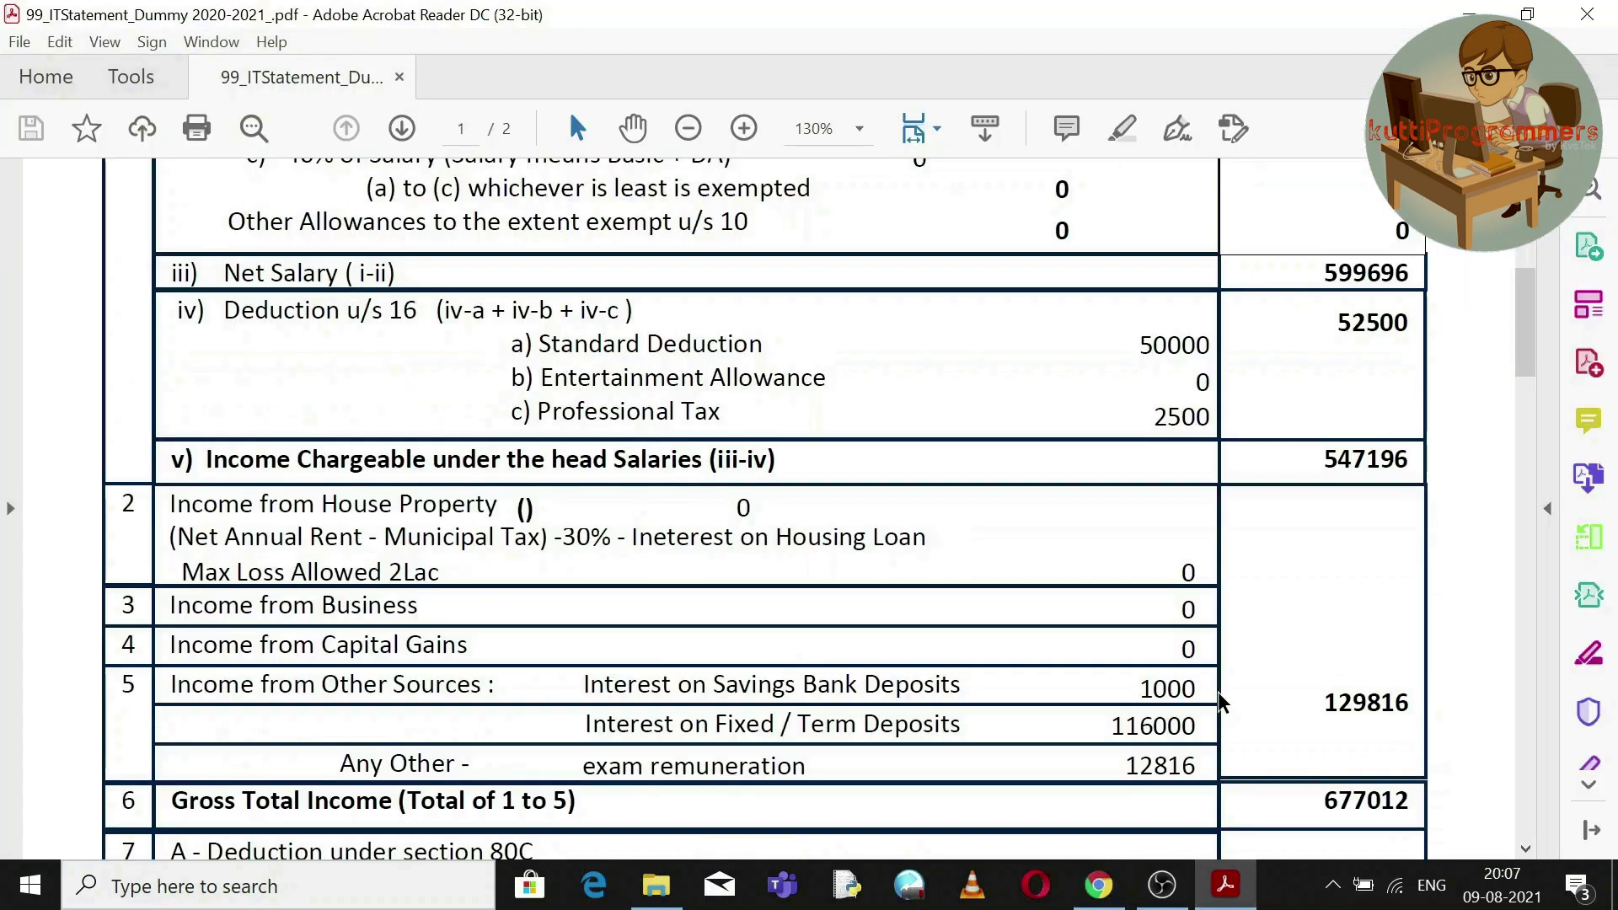
{"action": "double_click", "coordinate": [1147, 691]}
{"action": "double_click", "coordinate": [1136, 723]}
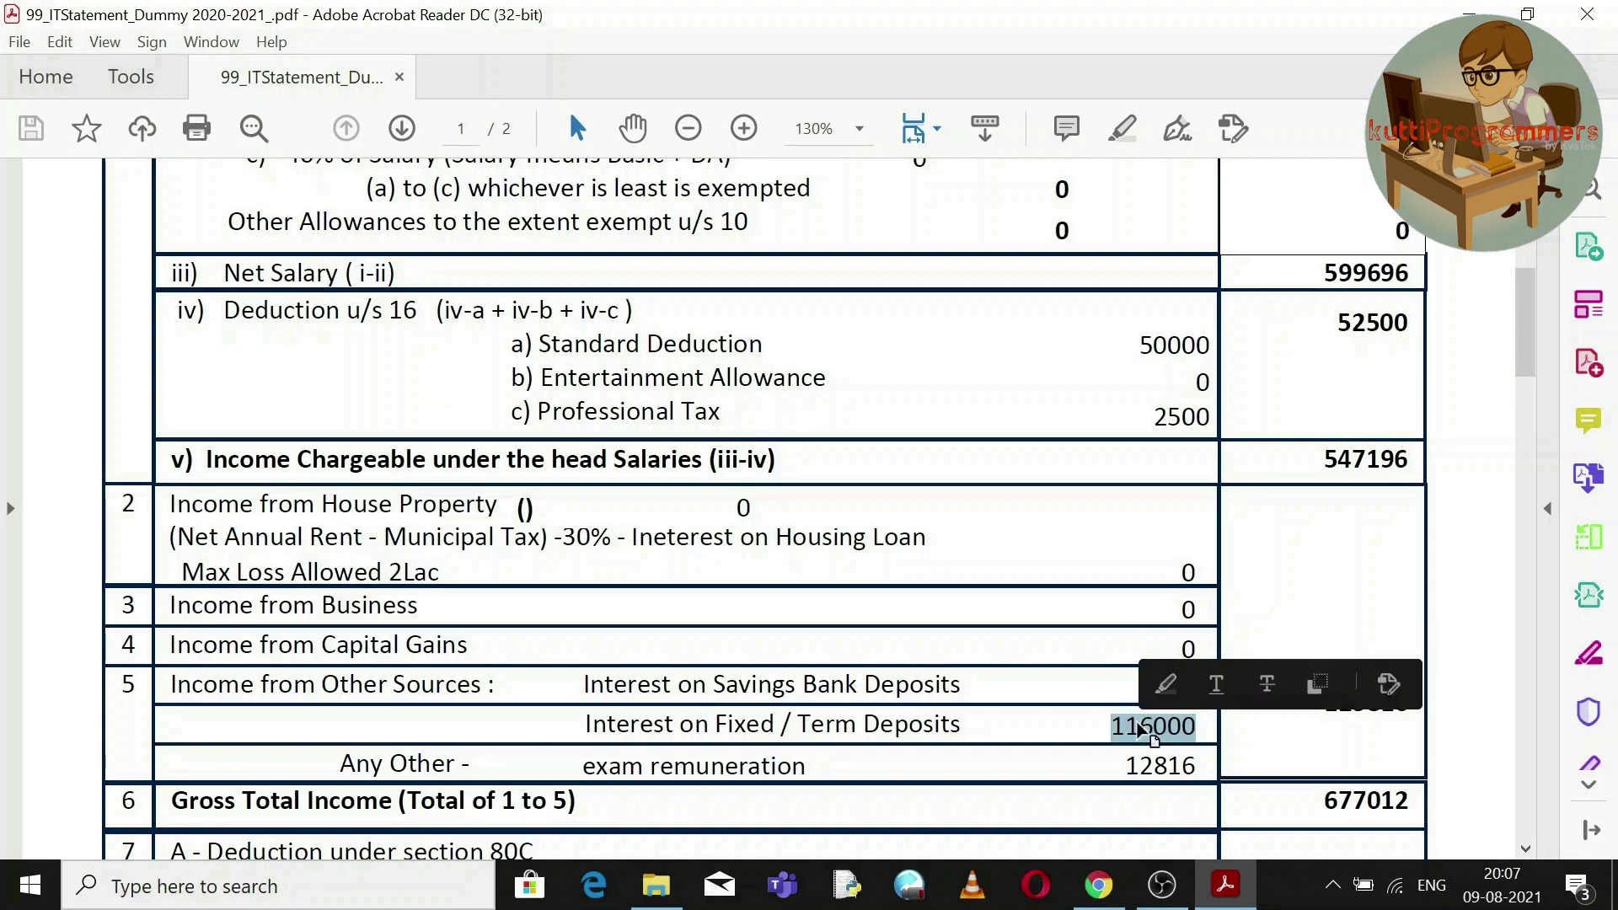
{"action": "double_click", "coordinate": [1137, 769]}
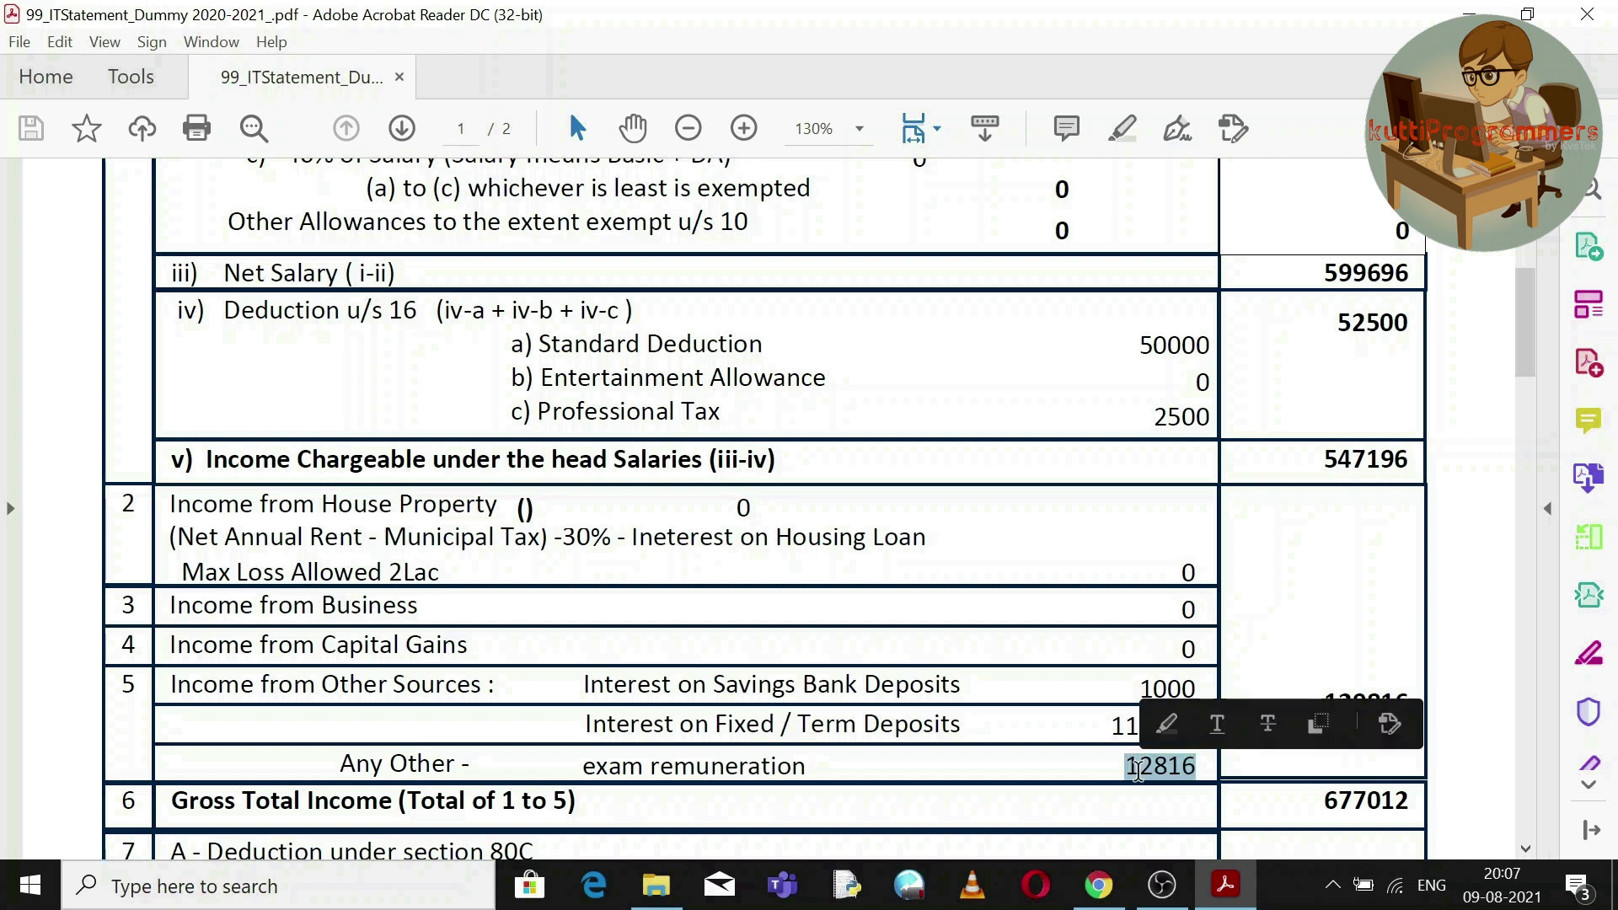
{"action": "left_click", "coordinate": [1097, 738]}
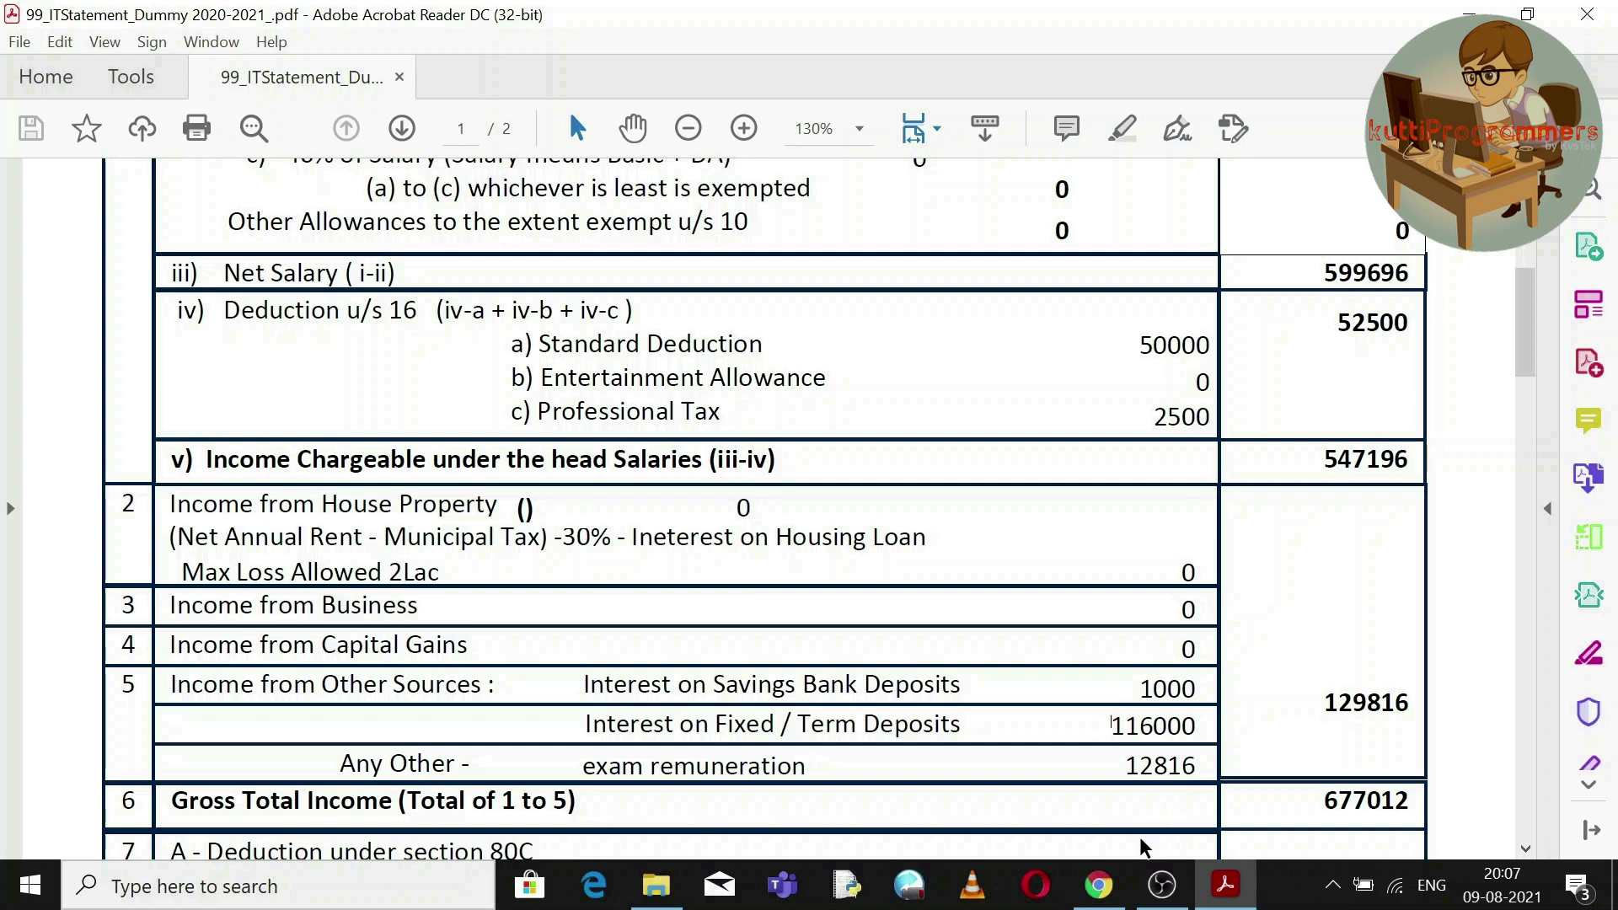
{"action": "left_click", "coordinate": [1105, 885]}
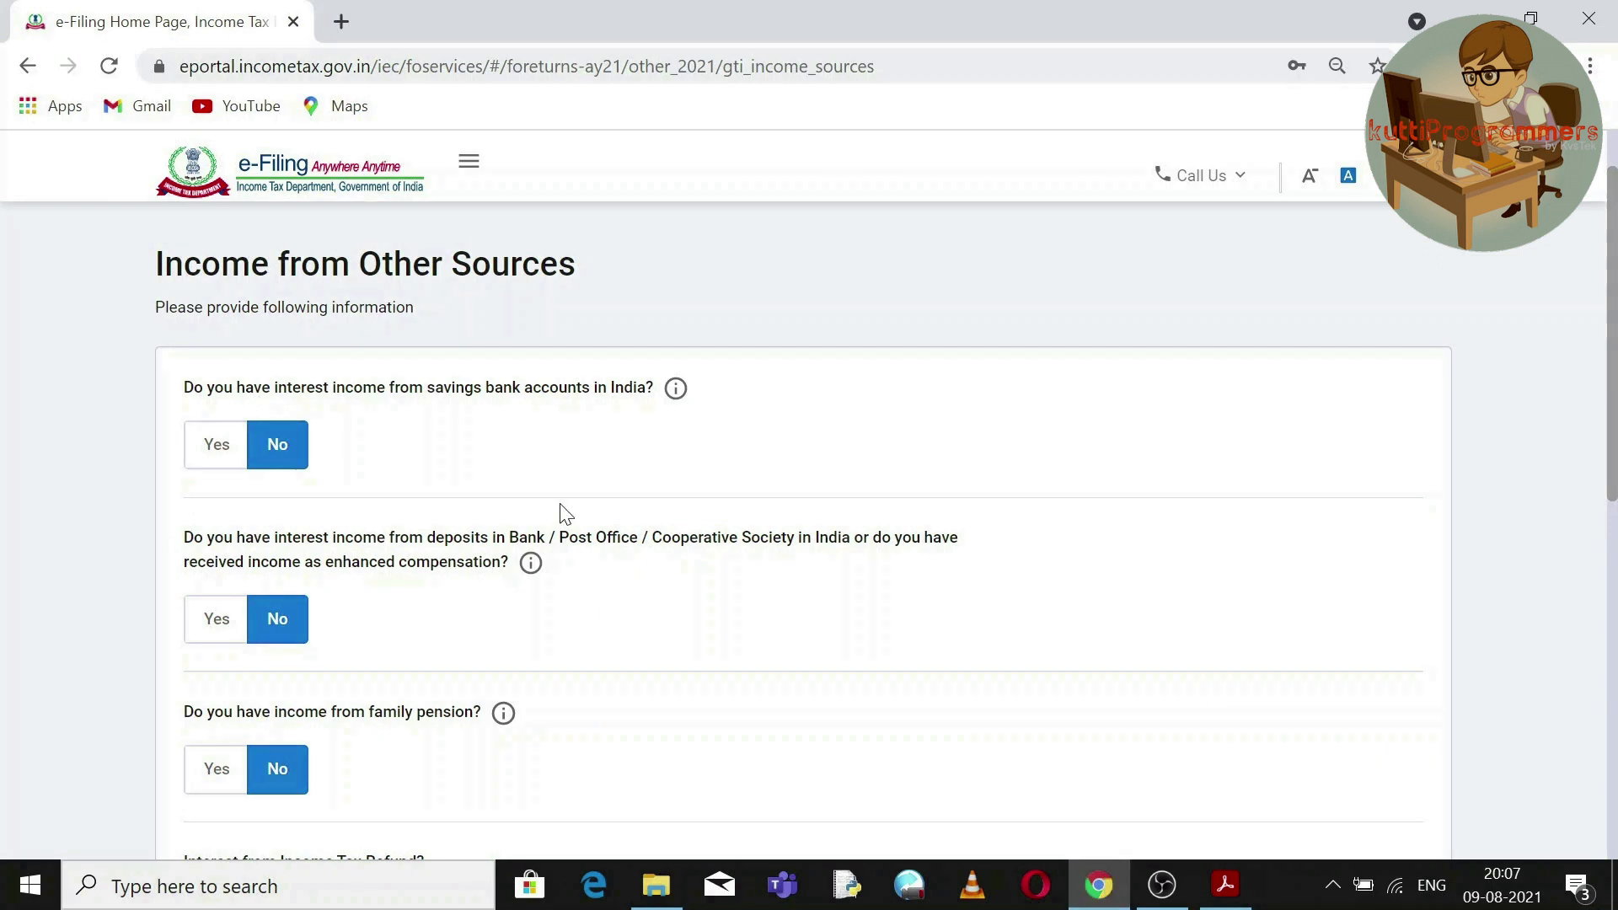
Declare savings interest ₹1,000 and deposit interest ₹1,16,000, leaving family pension No.
{"action": "left_click", "coordinate": [224, 456]}
{"action": "type", "text": "1000"}
{"action": "left_click", "coordinate": [524, 512]}
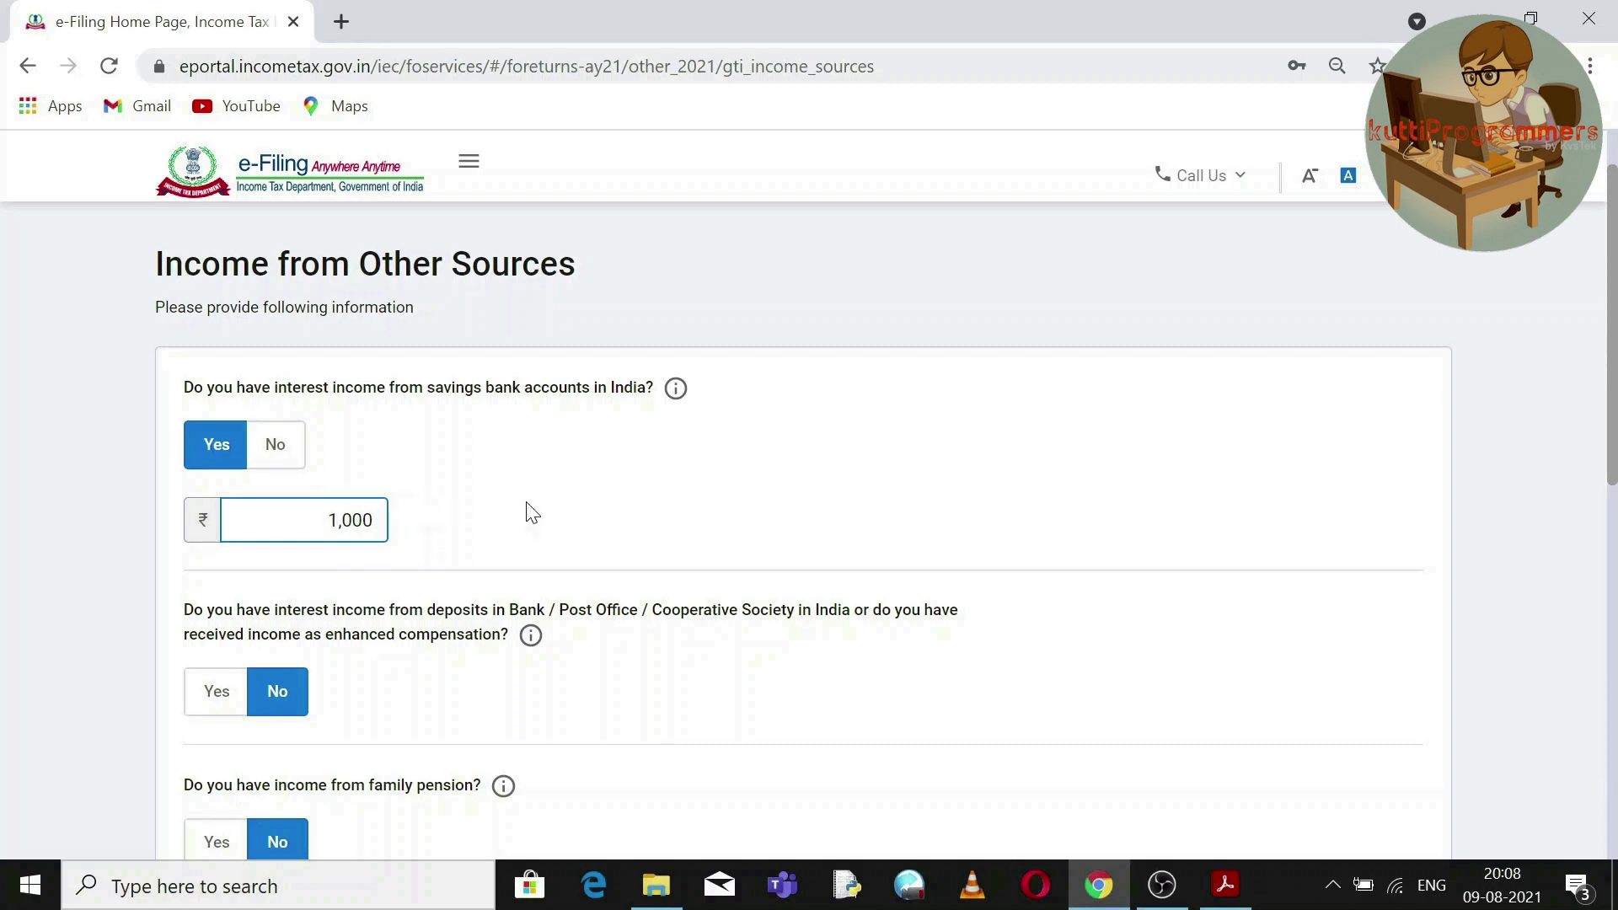
{"action": "left_click", "coordinate": [229, 698]}
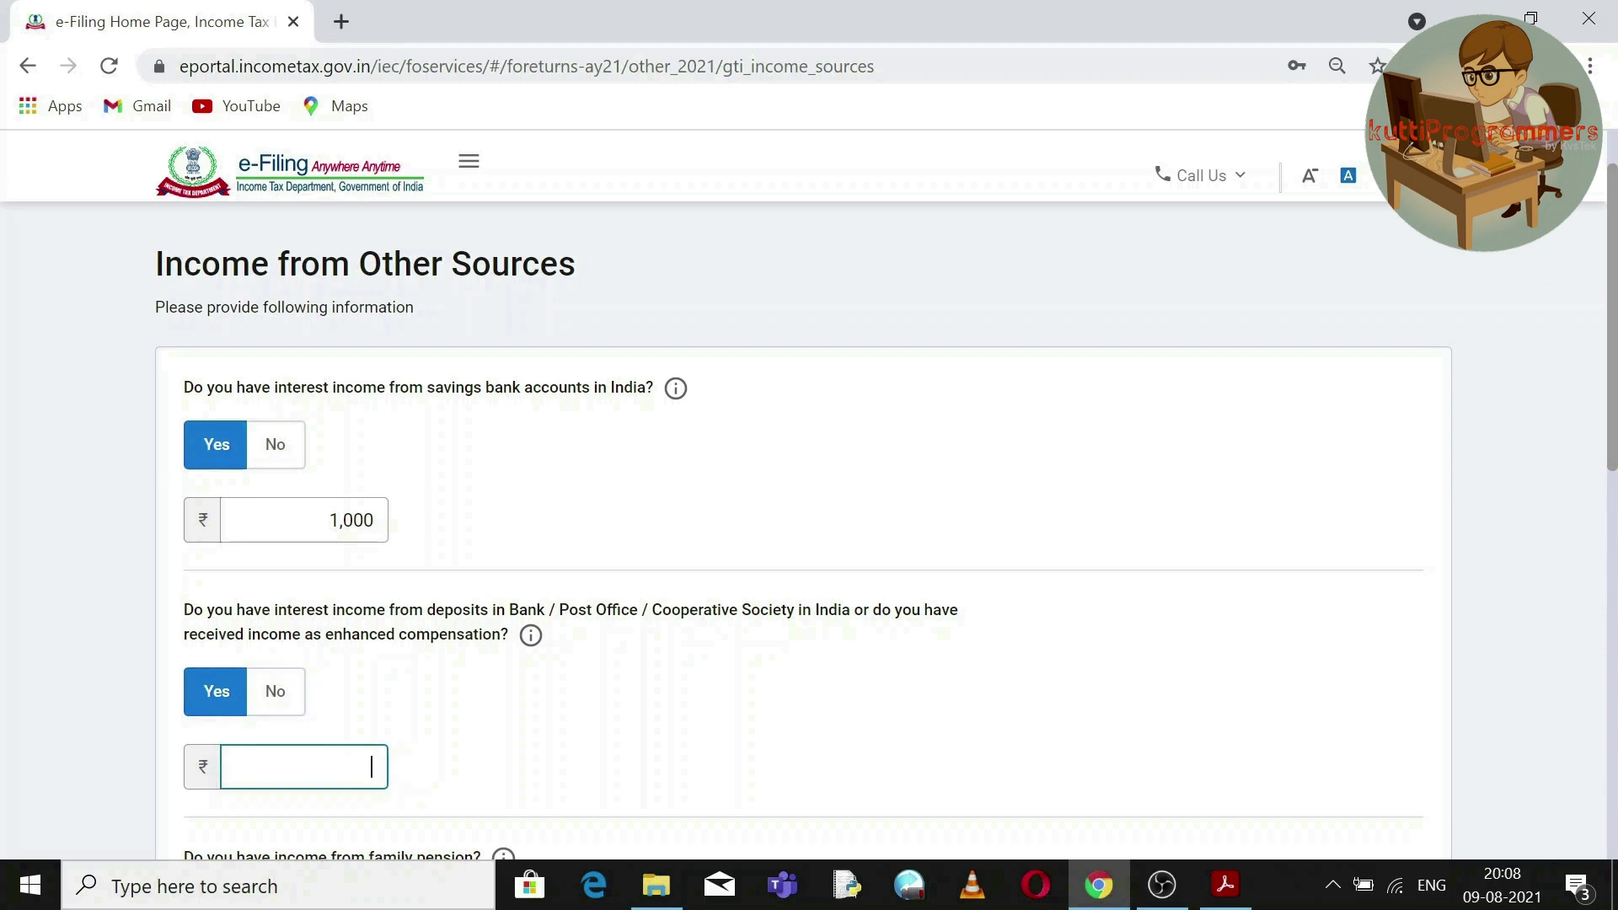
{"action": "type", "text": "116000"}
{"action": "scroll", "coordinate": [1614, 406], "scroll_direction": "down", "scroll_amount": 3}
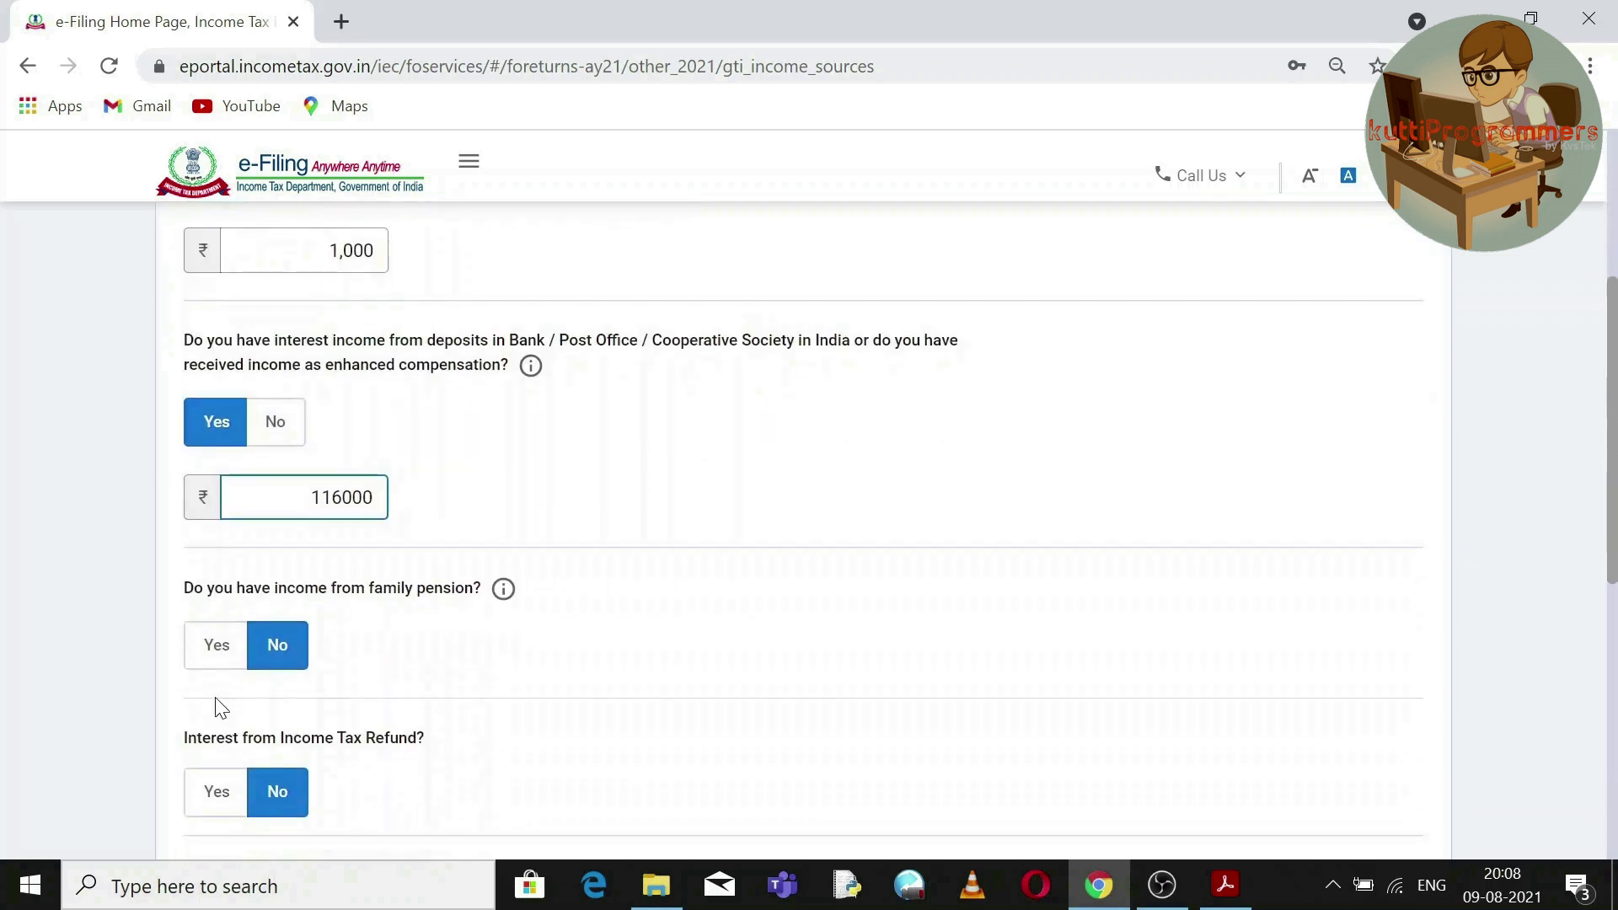
{"action": "left_click", "coordinate": [271, 655]}
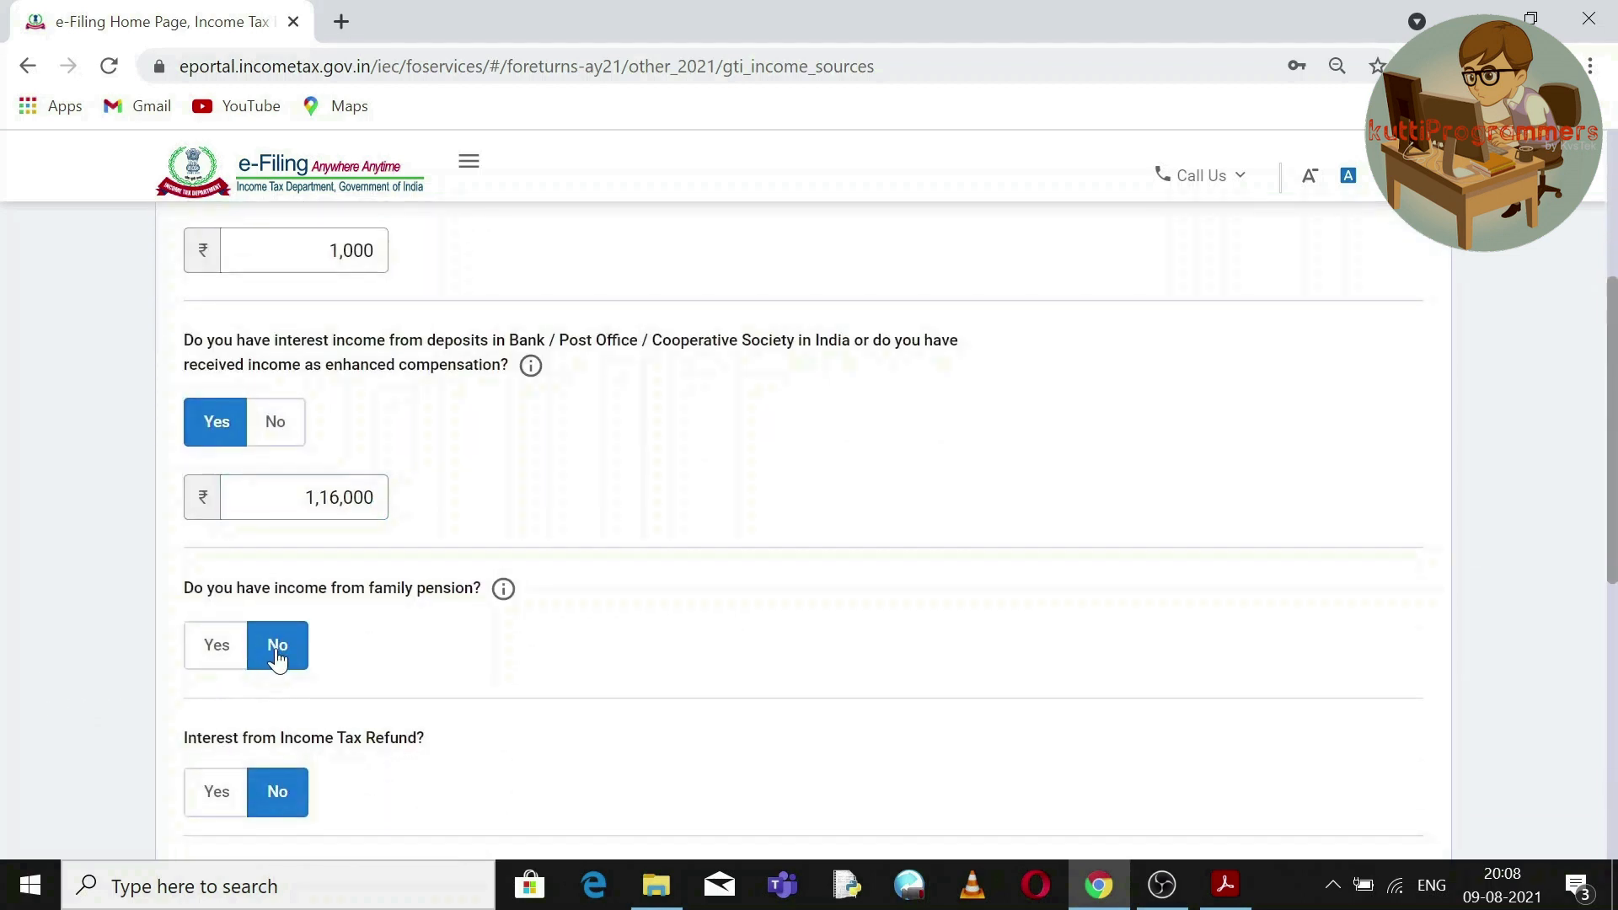
Answer Yes to income-tax refund interest (₹166) and to any other income.
{"action": "left_click", "coordinate": [215, 797]}
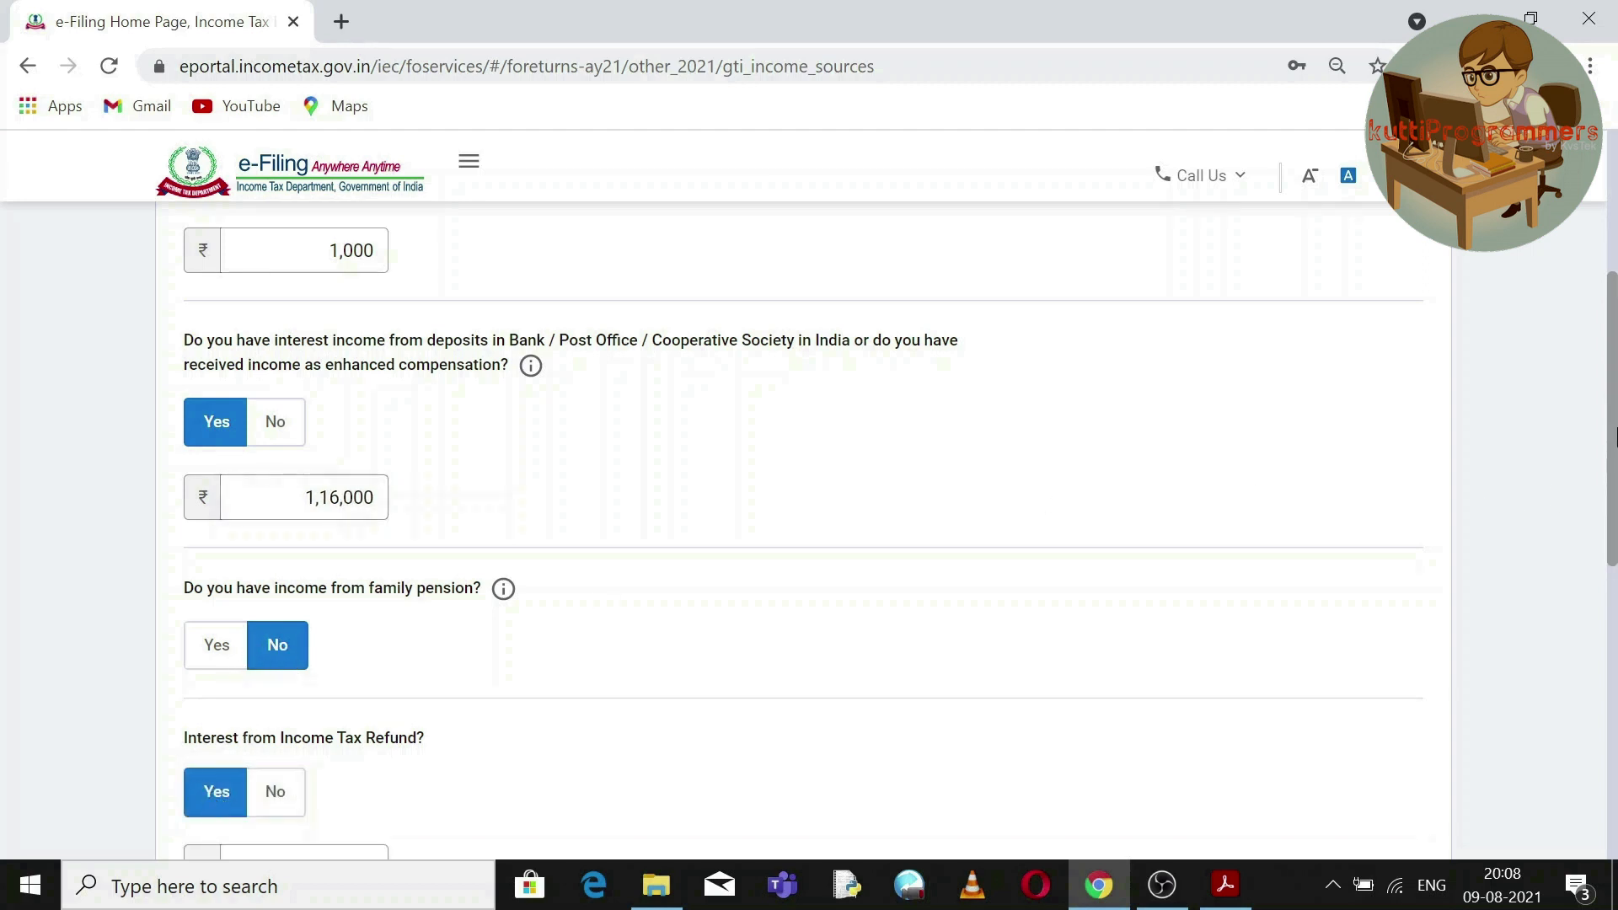
{"action": "scroll", "coordinate": [1614, 485], "scroll_direction": "down", "scroll_amount": 1}
{"action": "scroll", "coordinate": [1615, 484], "scroll_direction": "down", "scroll_amount": 1}
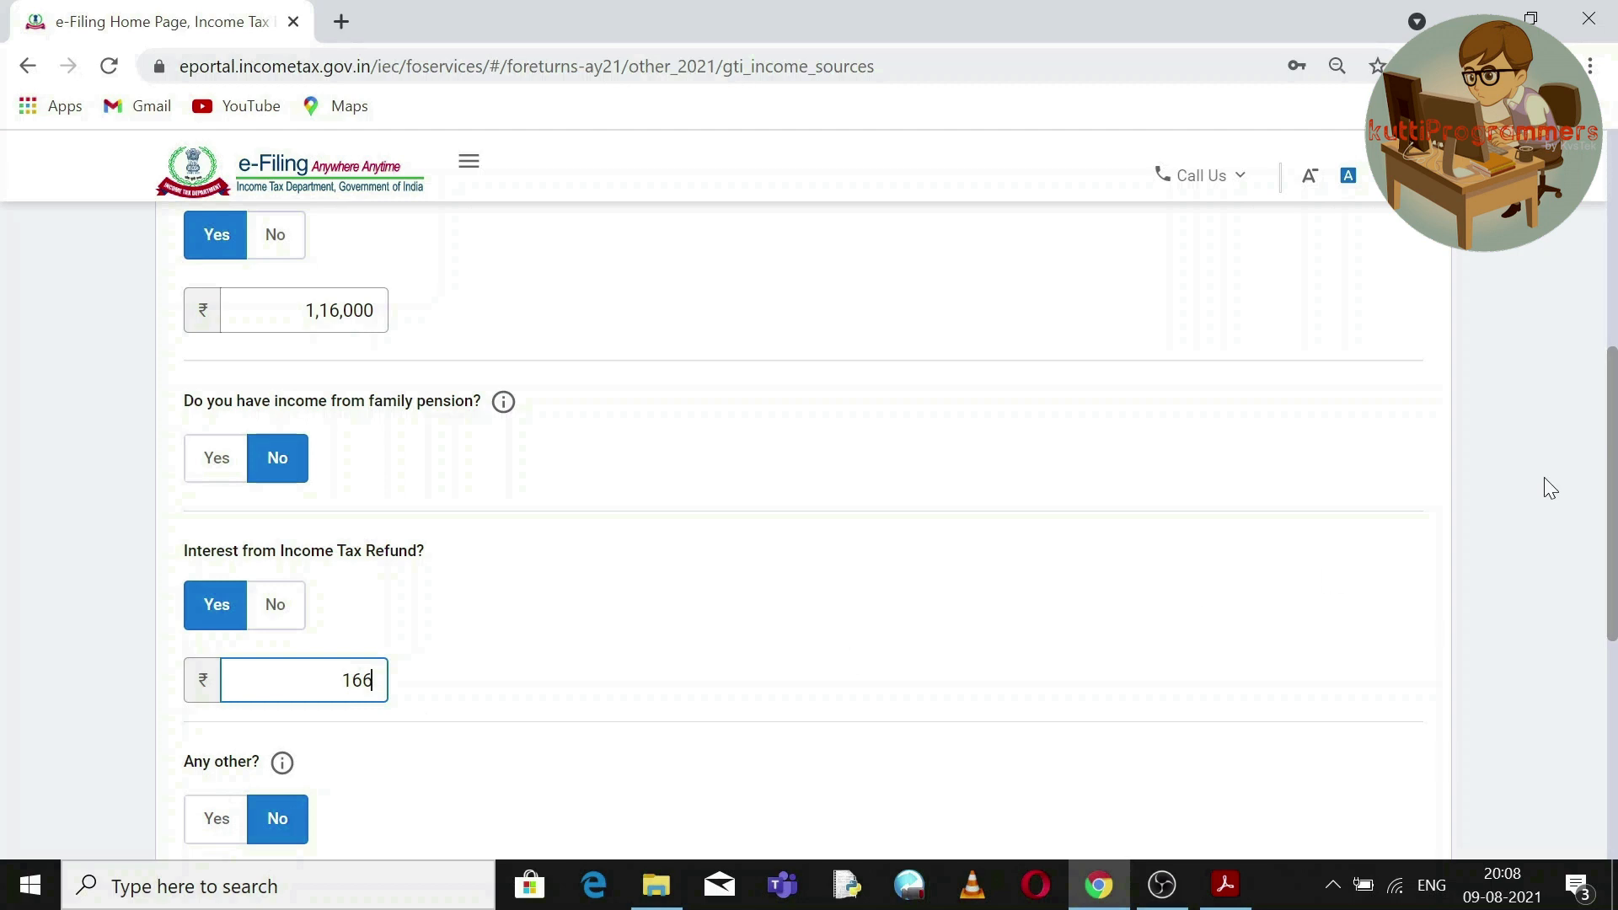
{"action": "scroll", "coordinate": [1614, 484], "scroll_direction": "down", "scroll_amount": 2}
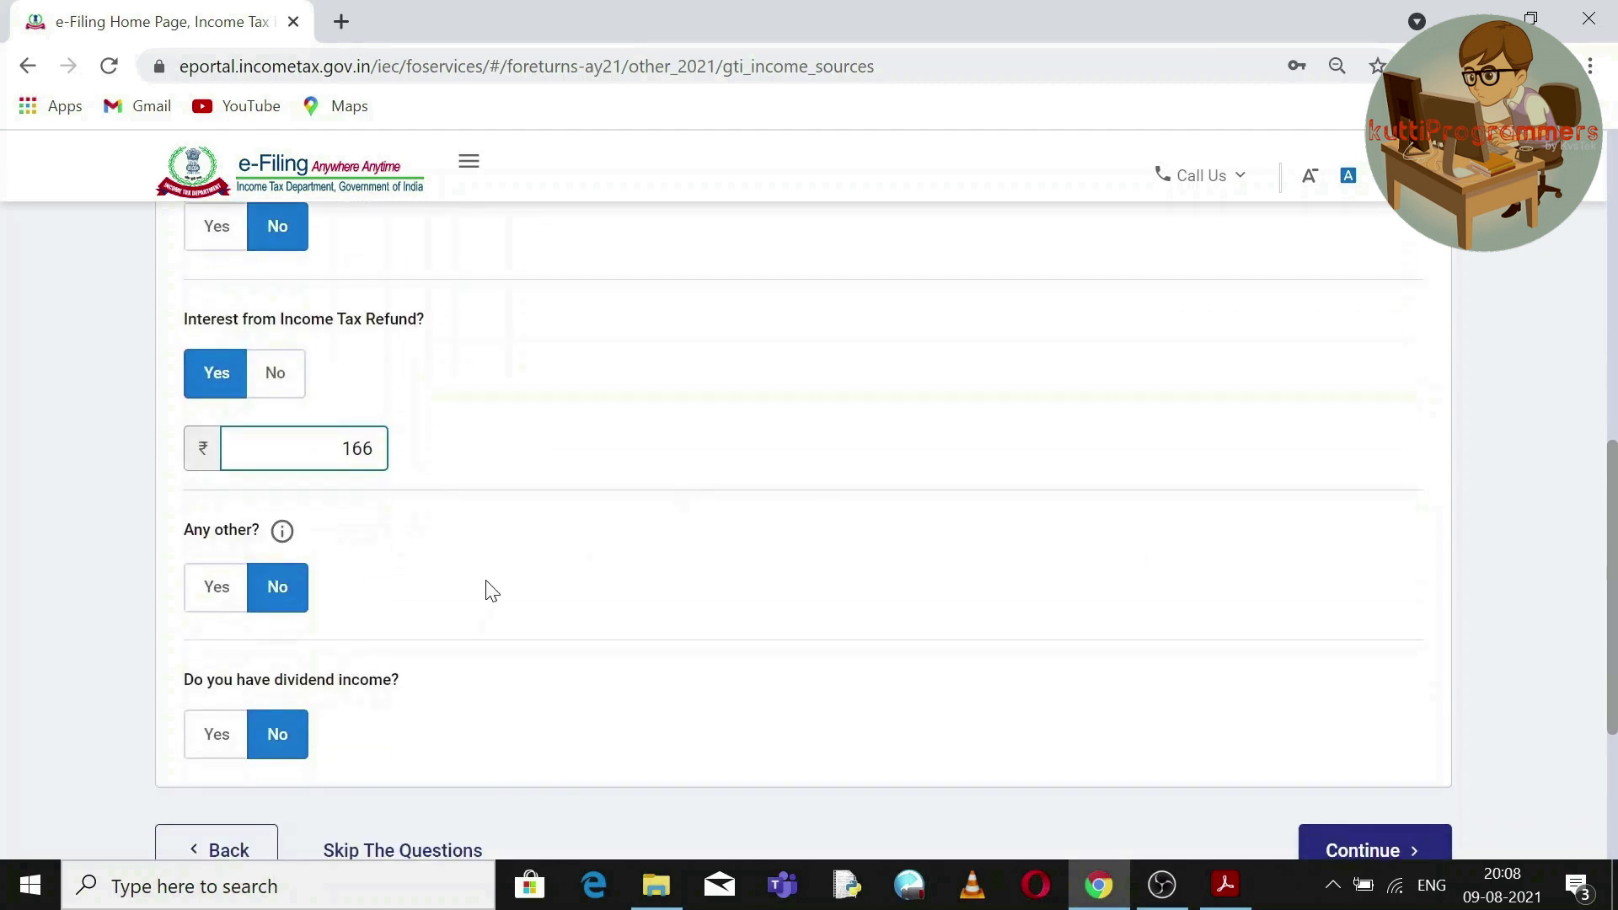
{"action": "left_click", "coordinate": [217, 589]}
{"action": "left_click", "coordinate": [253, 663]}
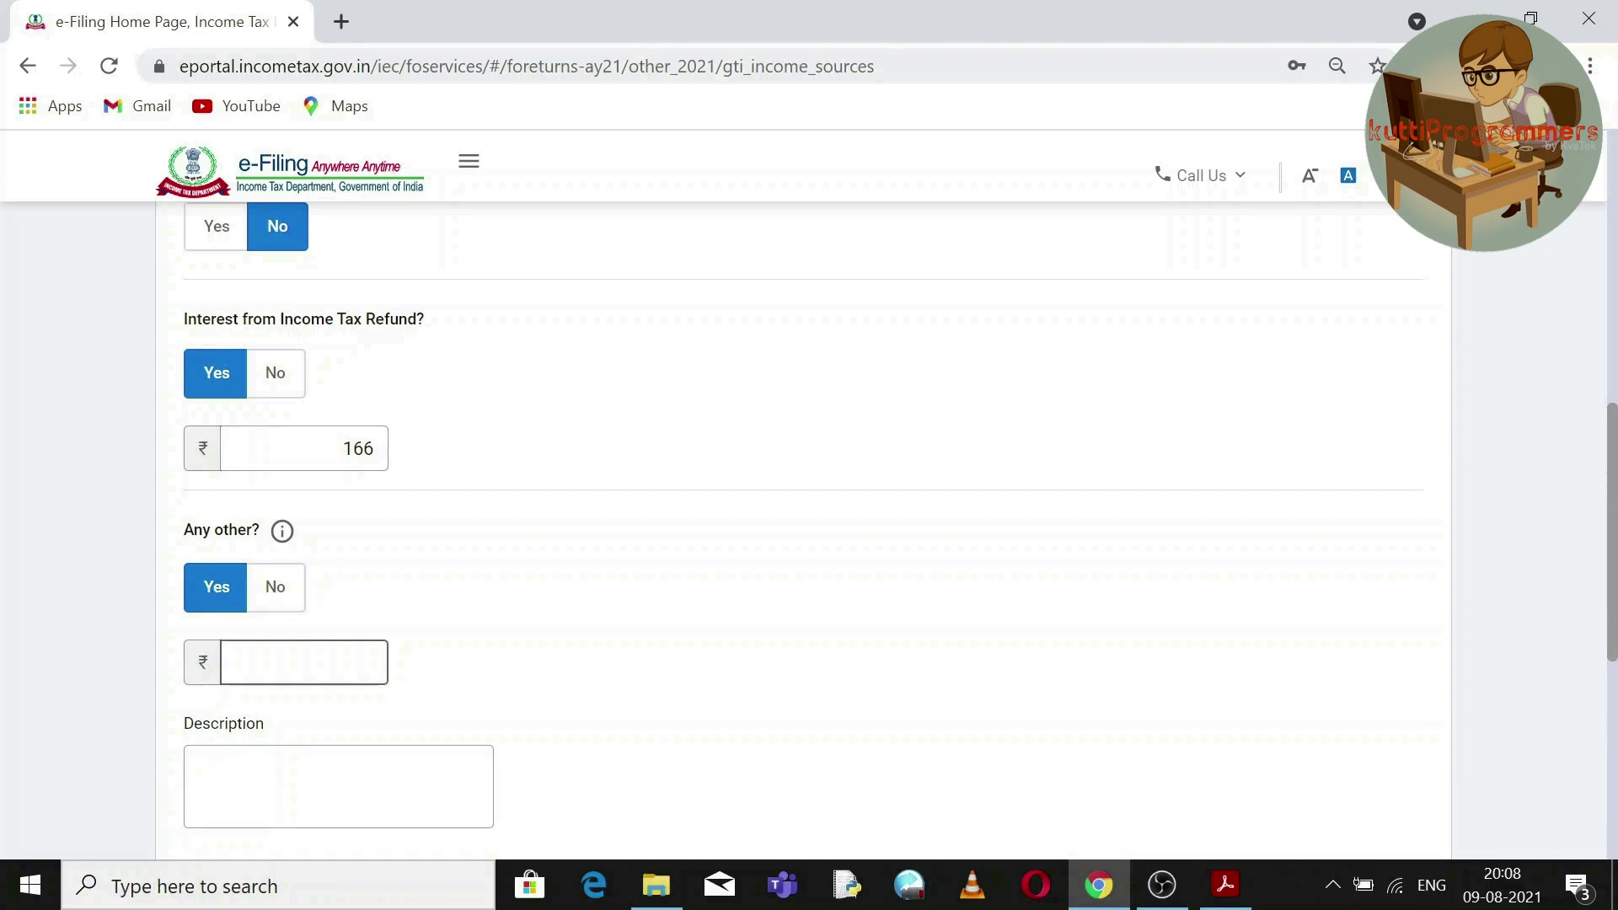
{"action": "left_click", "coordinate": [1235, 878]}
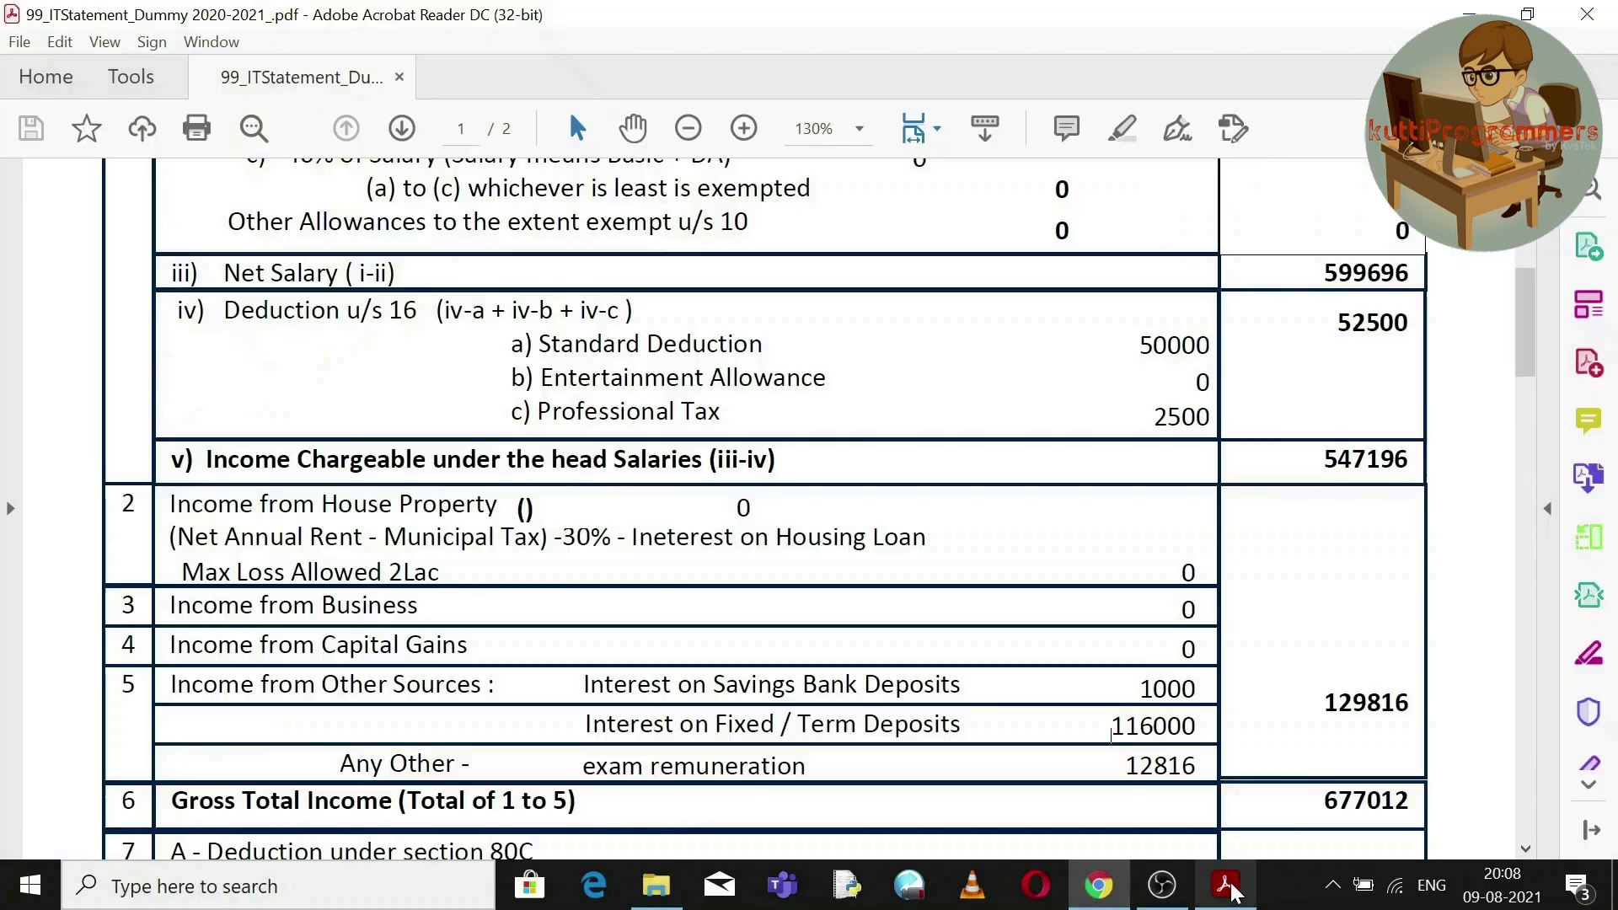
Copy the 12816 exam remuneration from the statement into the Any other income amount.
{"action": "double_click", "coordinate": [1164, 768]}
{"action": "right_click", "coordinate": [1164, 768]}
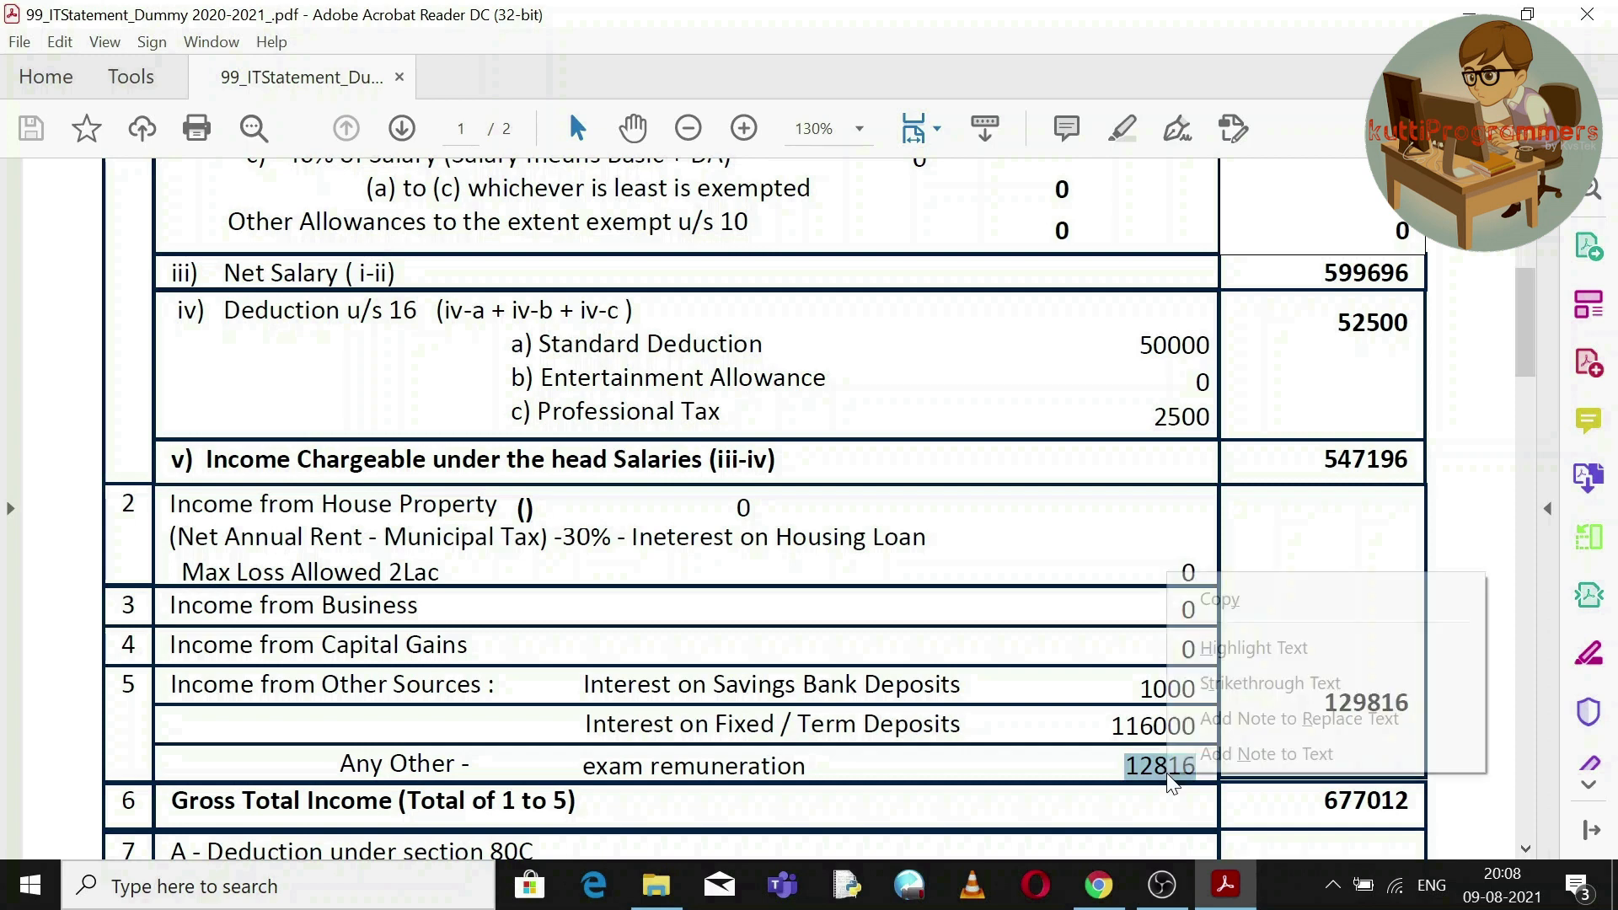
{"action": "left_click", "coordinate": [1261, 597]}
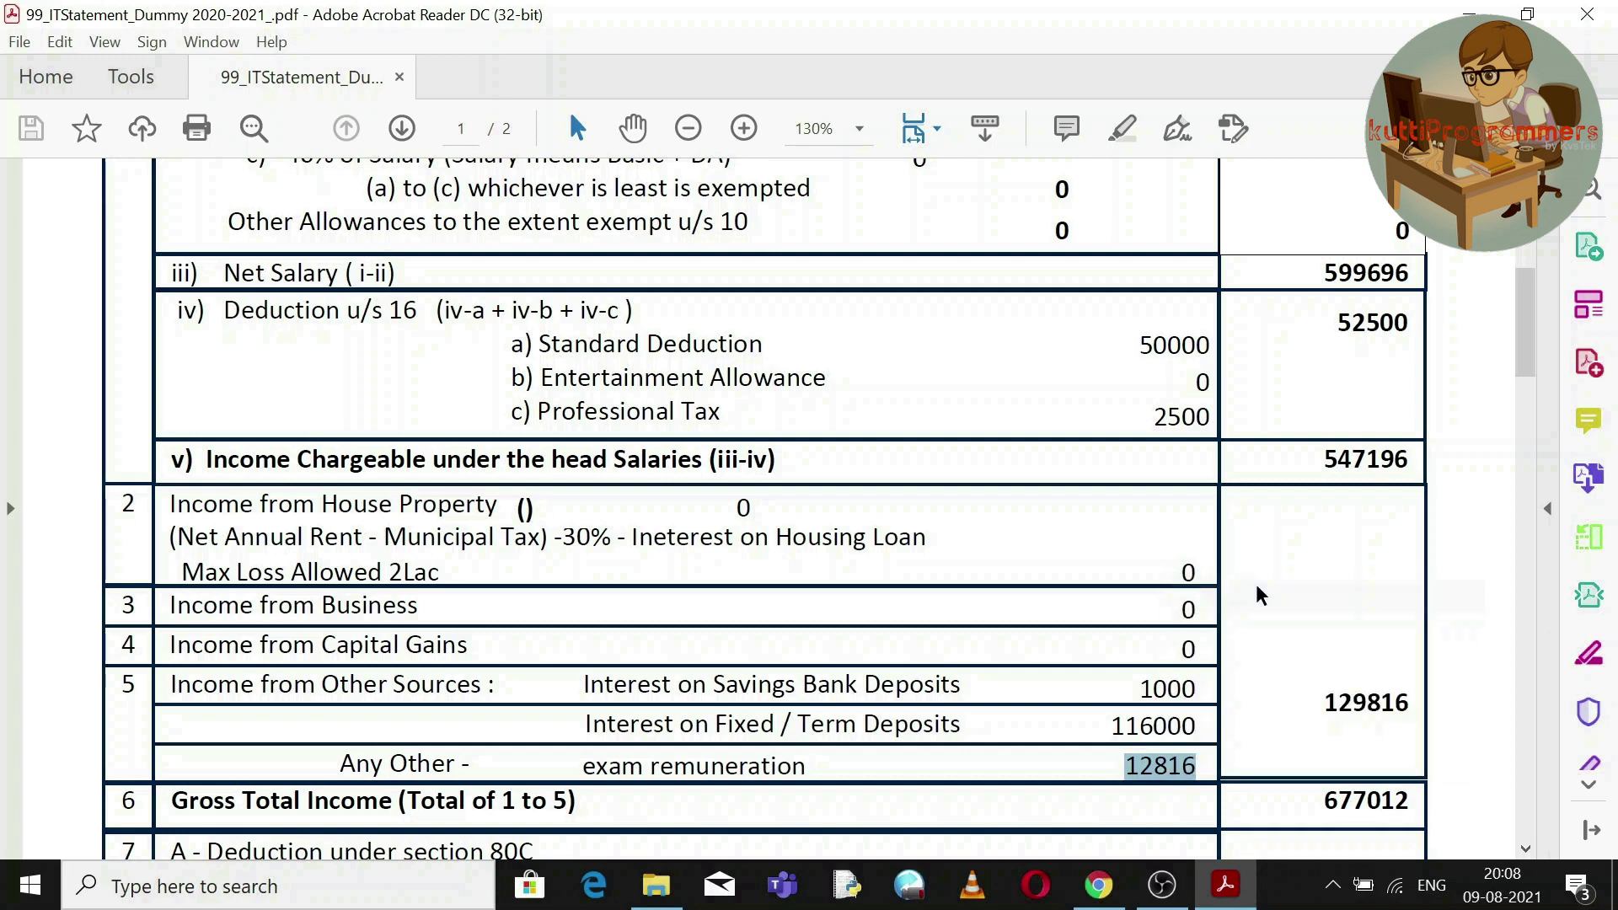
{"action": "left_click", "coordinate": [1101, 889]}
{"action": "left_click", "coordinate": [337, 663]}
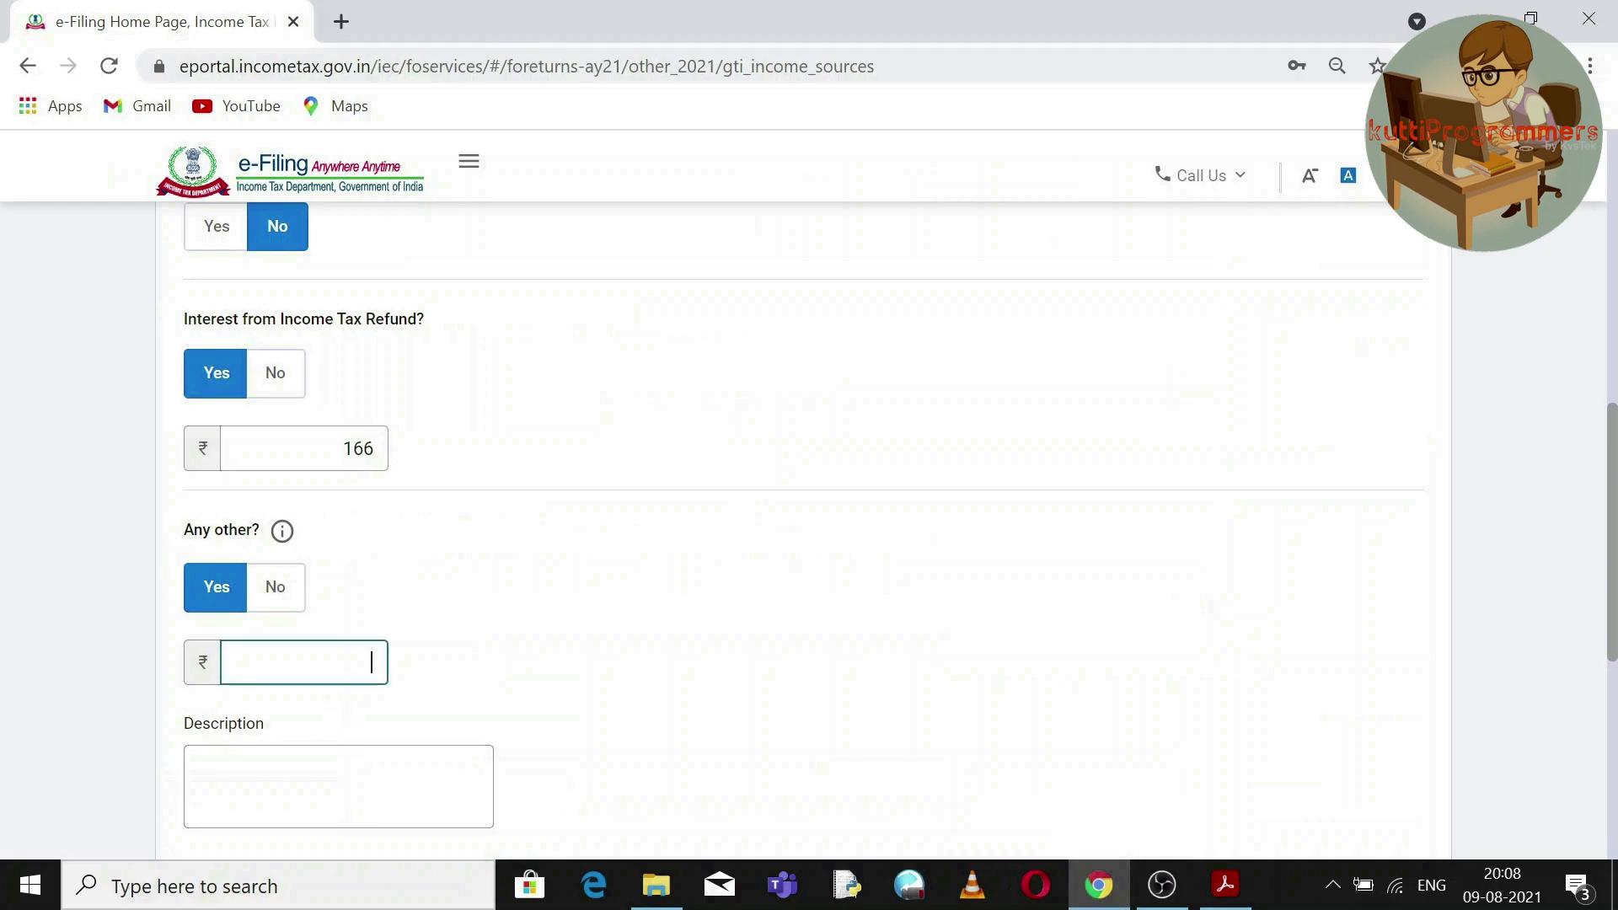
{"action": "key", "text": "ctrl+v"}
Describe the other income as 'Online Exam Remuneration' and submit the Other Sources answers.
{"action": "left_click", "coordinate": [341, 770]}
{"action": "type", "text": "Online Exam Remuner"}
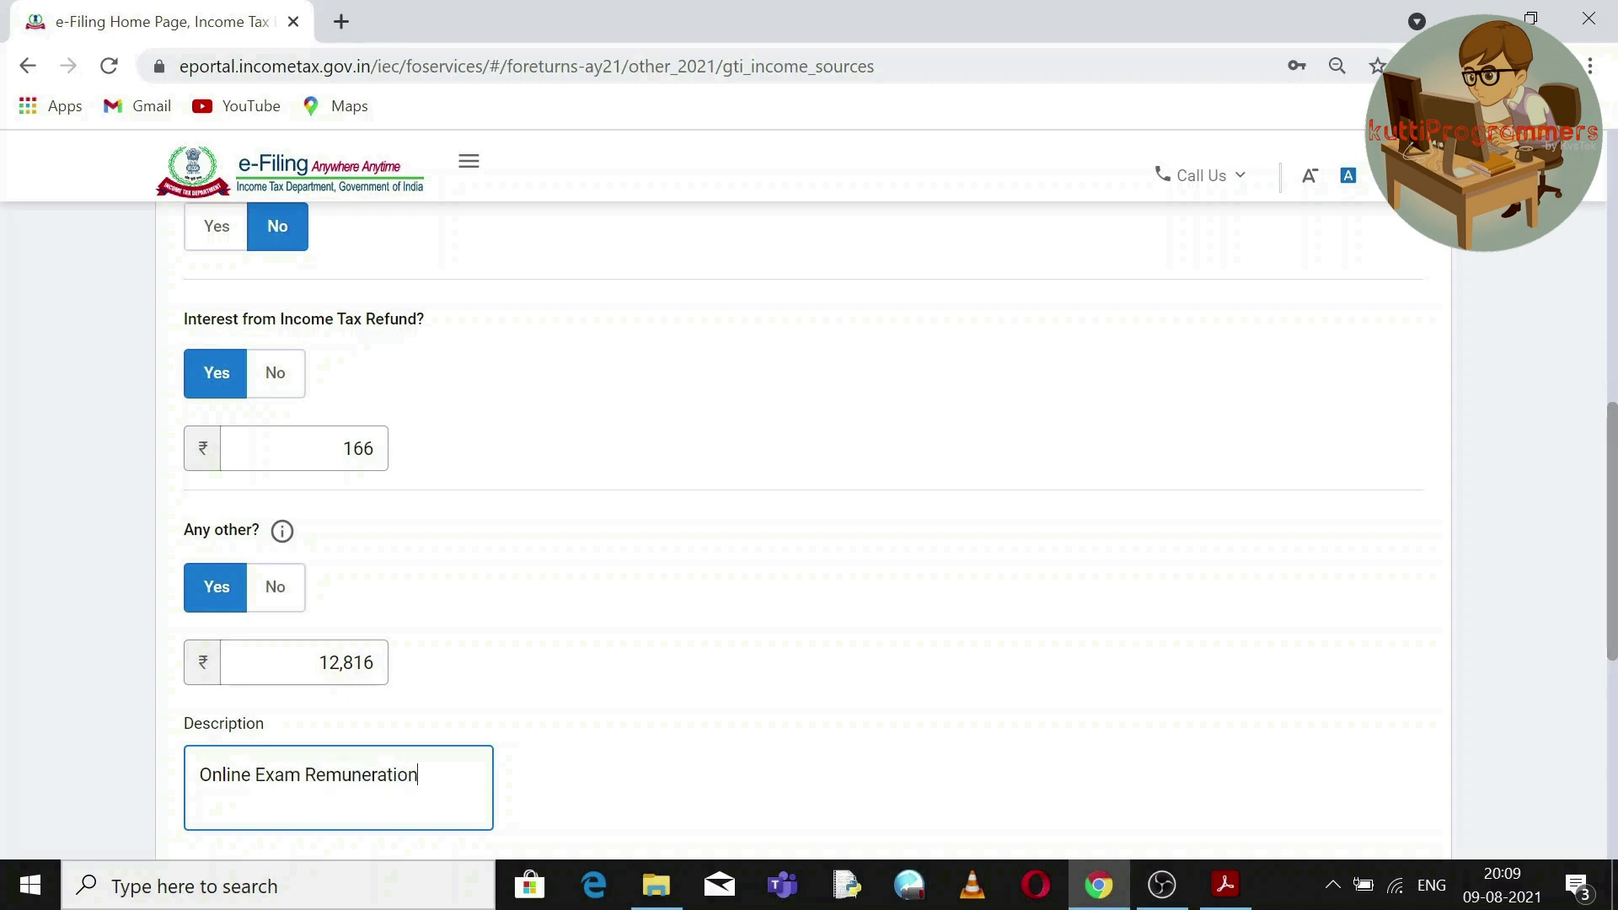
{"action": "type", "text": "ation"}
{"action": "scroll", "coordinate": [1614, 716], "scroll_direction": "down", "scroll_amount": 4}
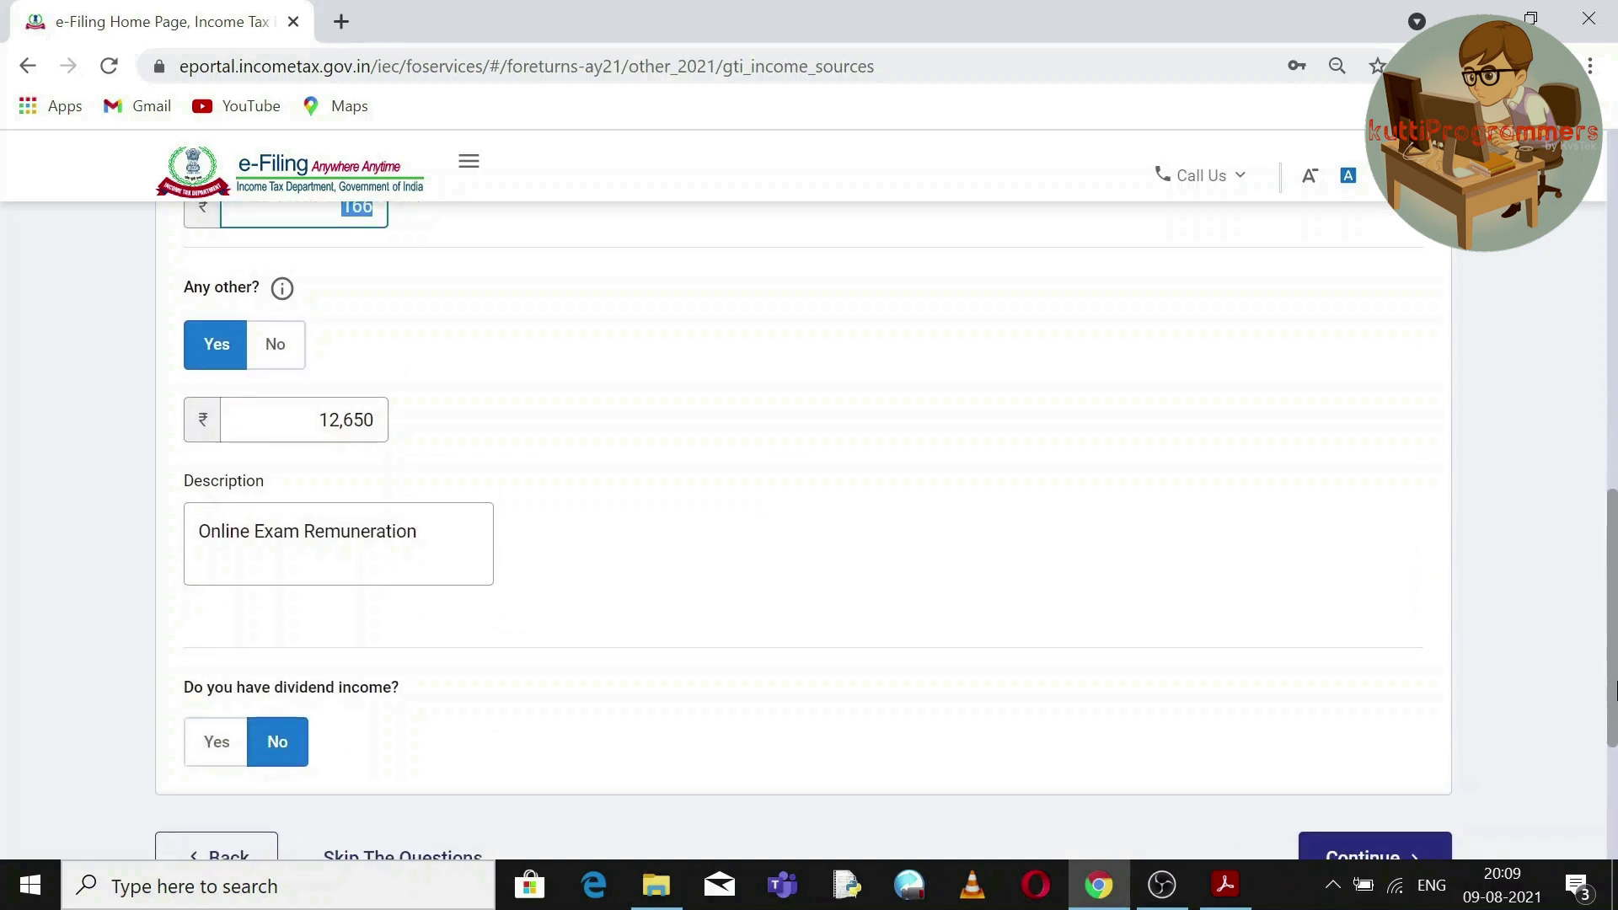
{"action": "scroll", "coordinate": [1614, 725], "scroll_direction": "down", "scroll_amount": 1}
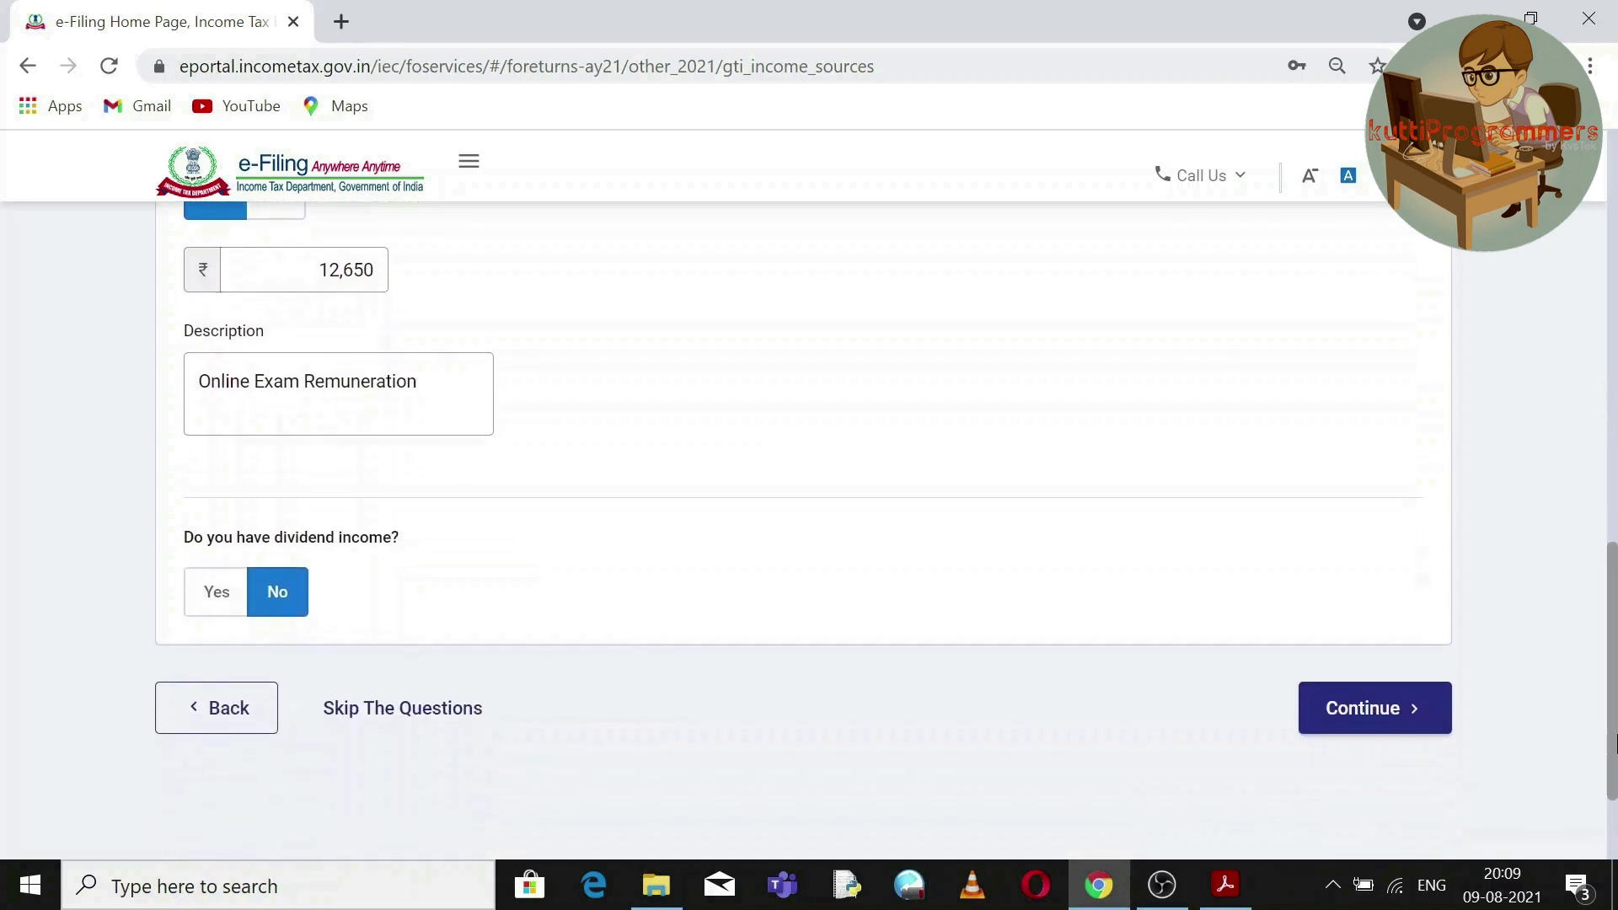
{"action": "left_click", "coordinate": [1372, 718]}
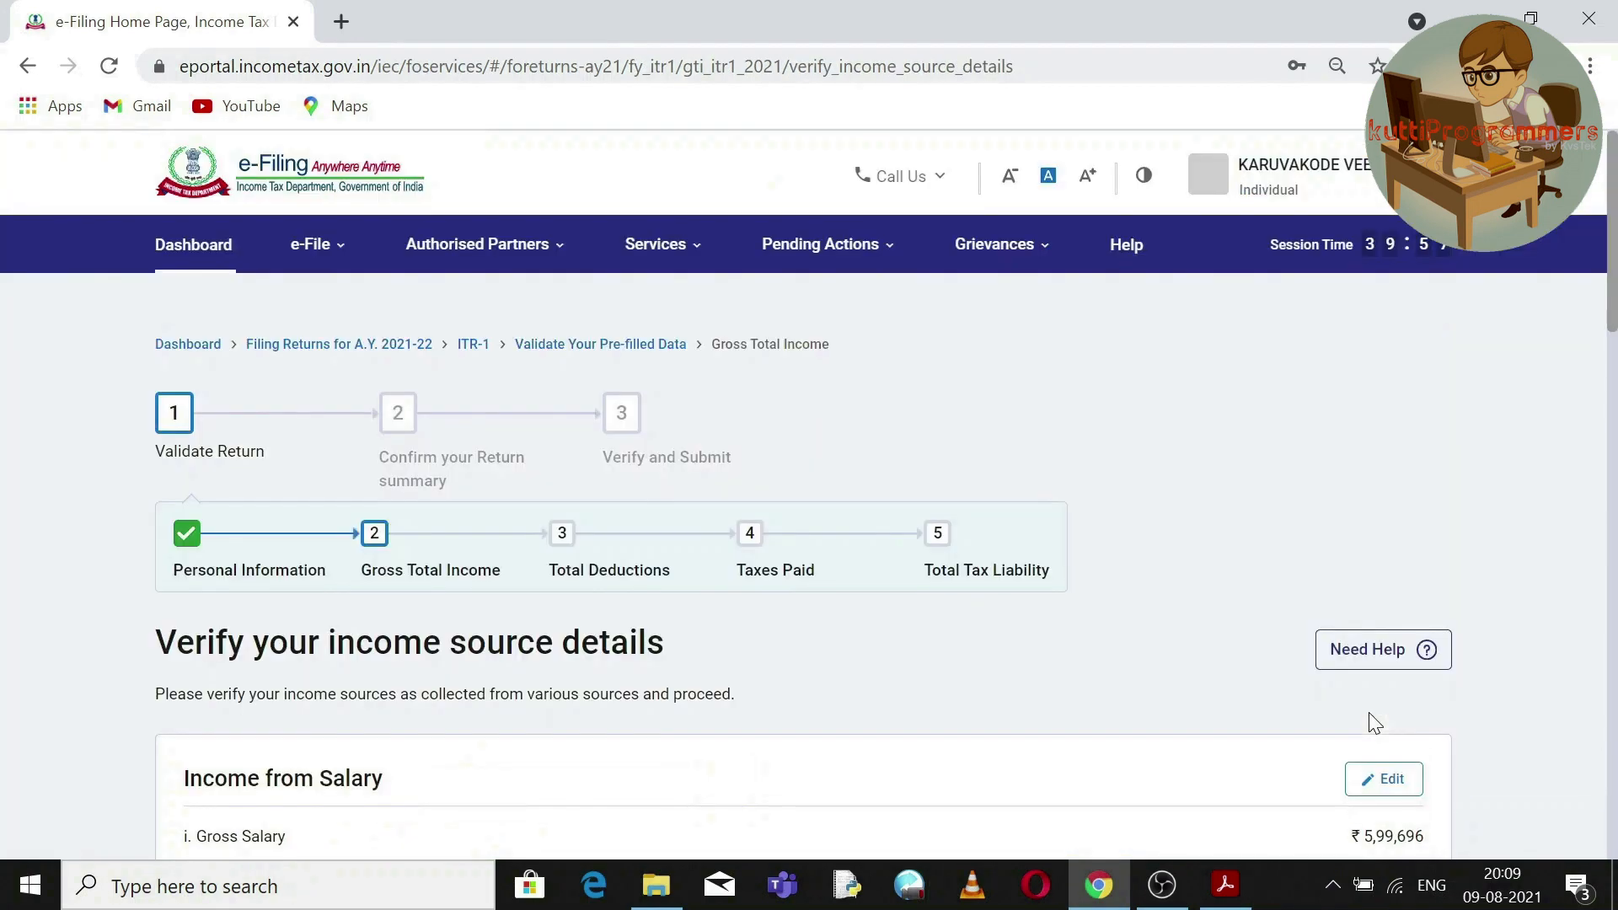
Check the ₹1,29,816 income from other sources against the statement PDF's 129816.
{"action": "left_click_drag", "start_coordinate": [1614, 307], "coordinate": [1612, 669]}
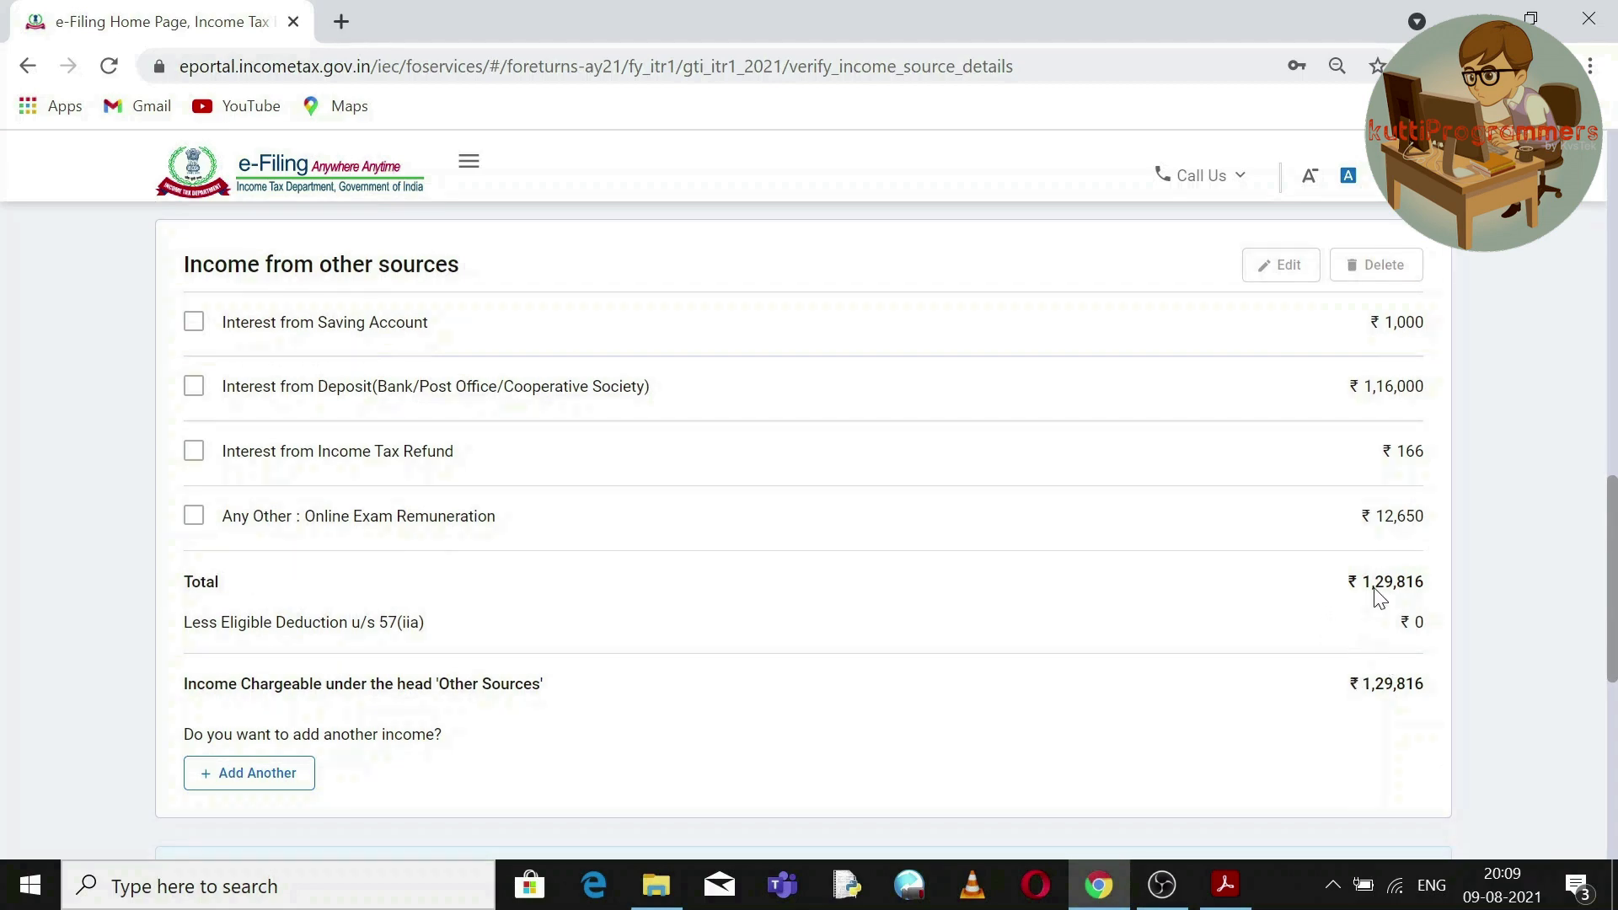
{"action": "left_click_drag", "start_coordinate": [1336, 690], "coordinate": [1466, 694]}
{"action": "left_click", "coordinate": [1222, 883]}
{"action": "double_click", "coordinate": [1333, 712]}
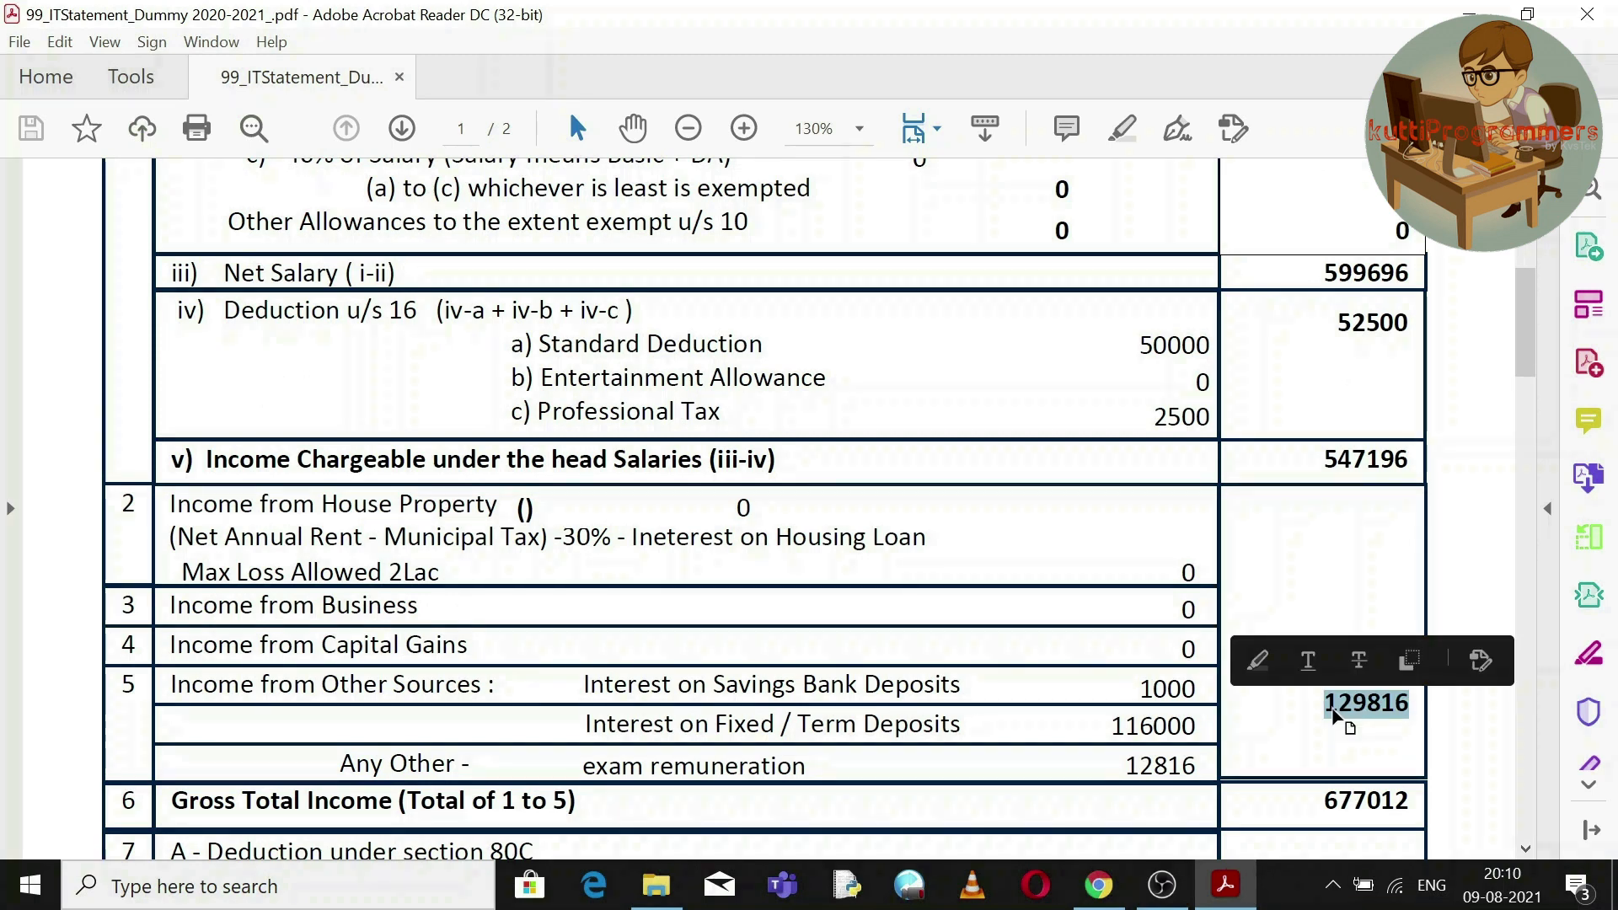
{"action": "left_click", "coordinate": [1109, 898]}
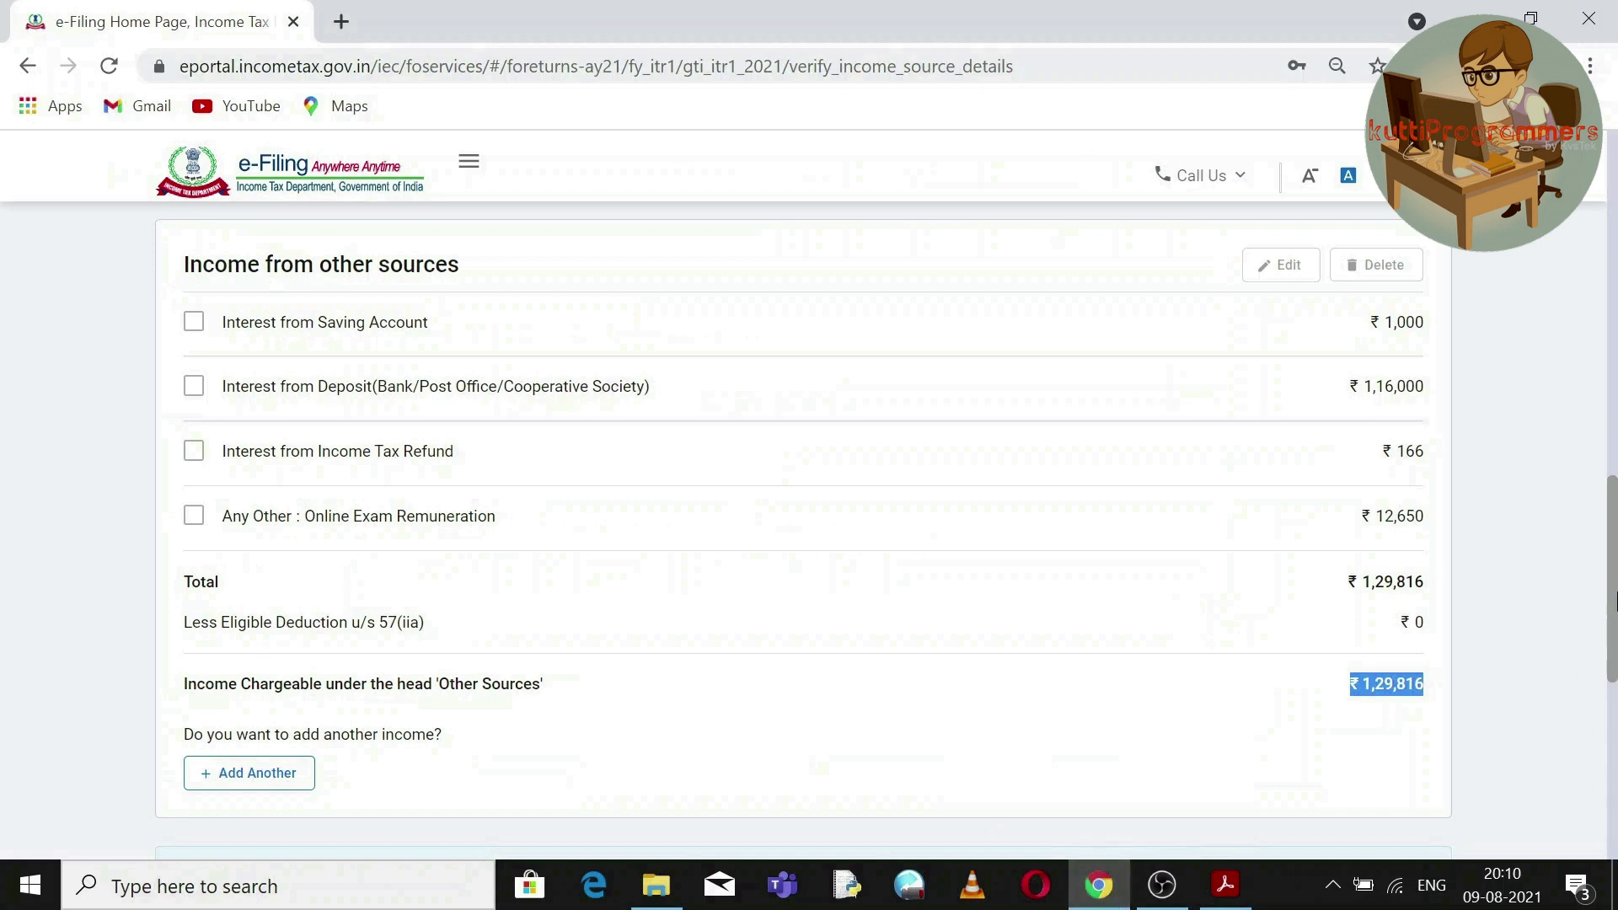
Match the Gross Total Income ₹6,77,012 with the statement's 677012.
{"action": "left_click_drag", "start_coordinate": [1613, 589], "coordinate": [1613, 644]}
{"action": "left_click_drag", "start_coordinate": [1439, 690], "coordinate": [1352, 734]}
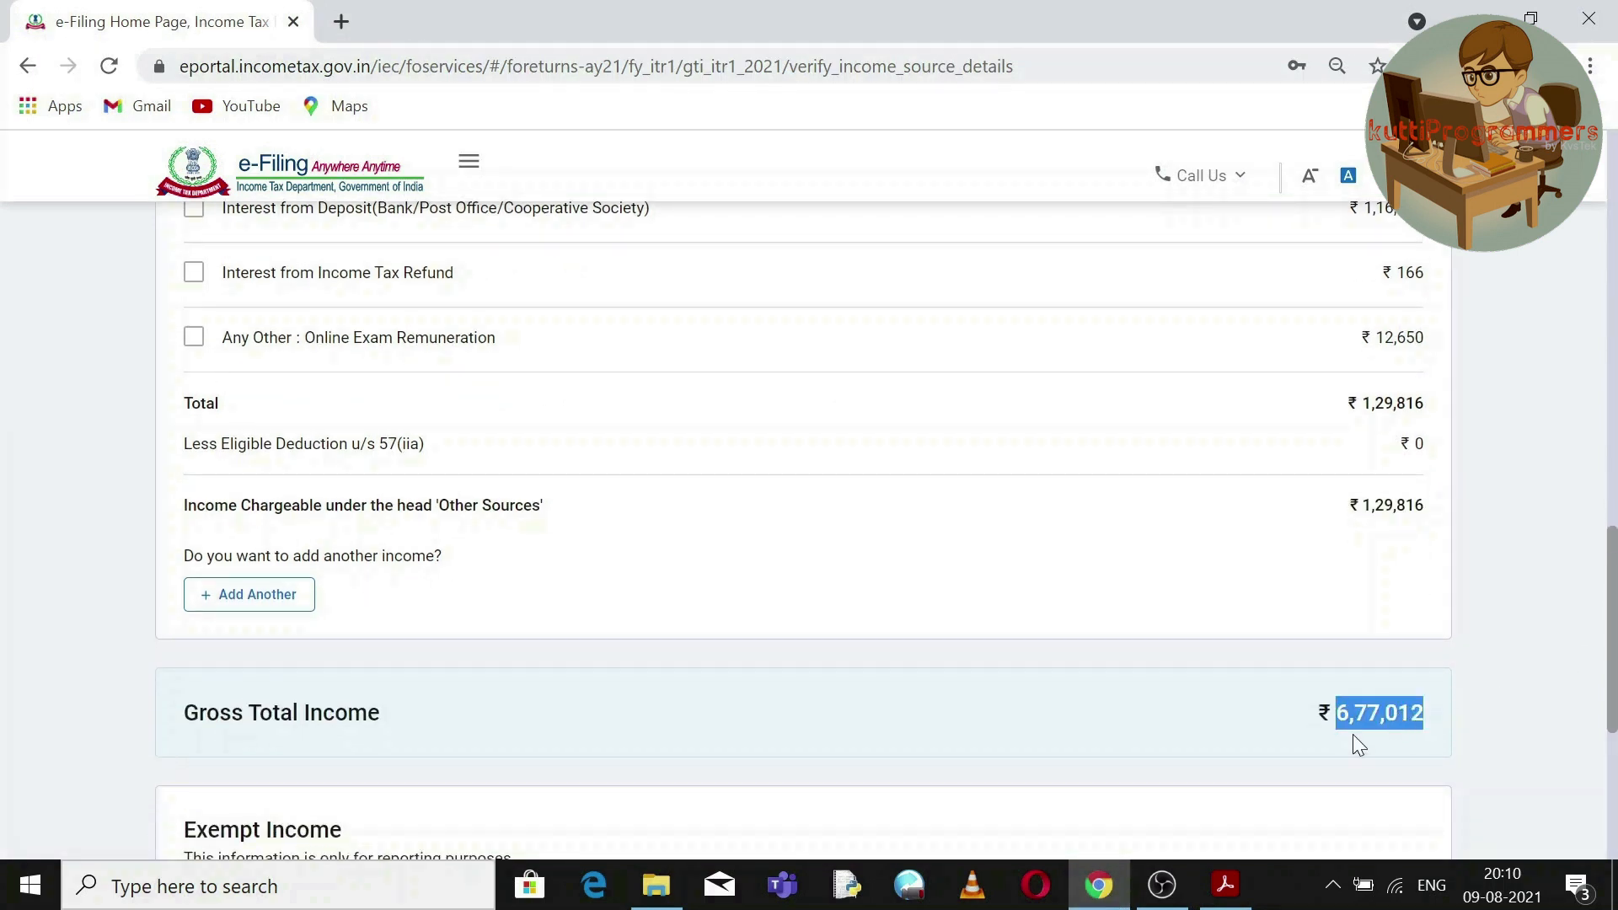
{"action": "left_click", "coordinate": [1238, 873]}
{"action": "double_click", "coordinate": [1408, 792]}
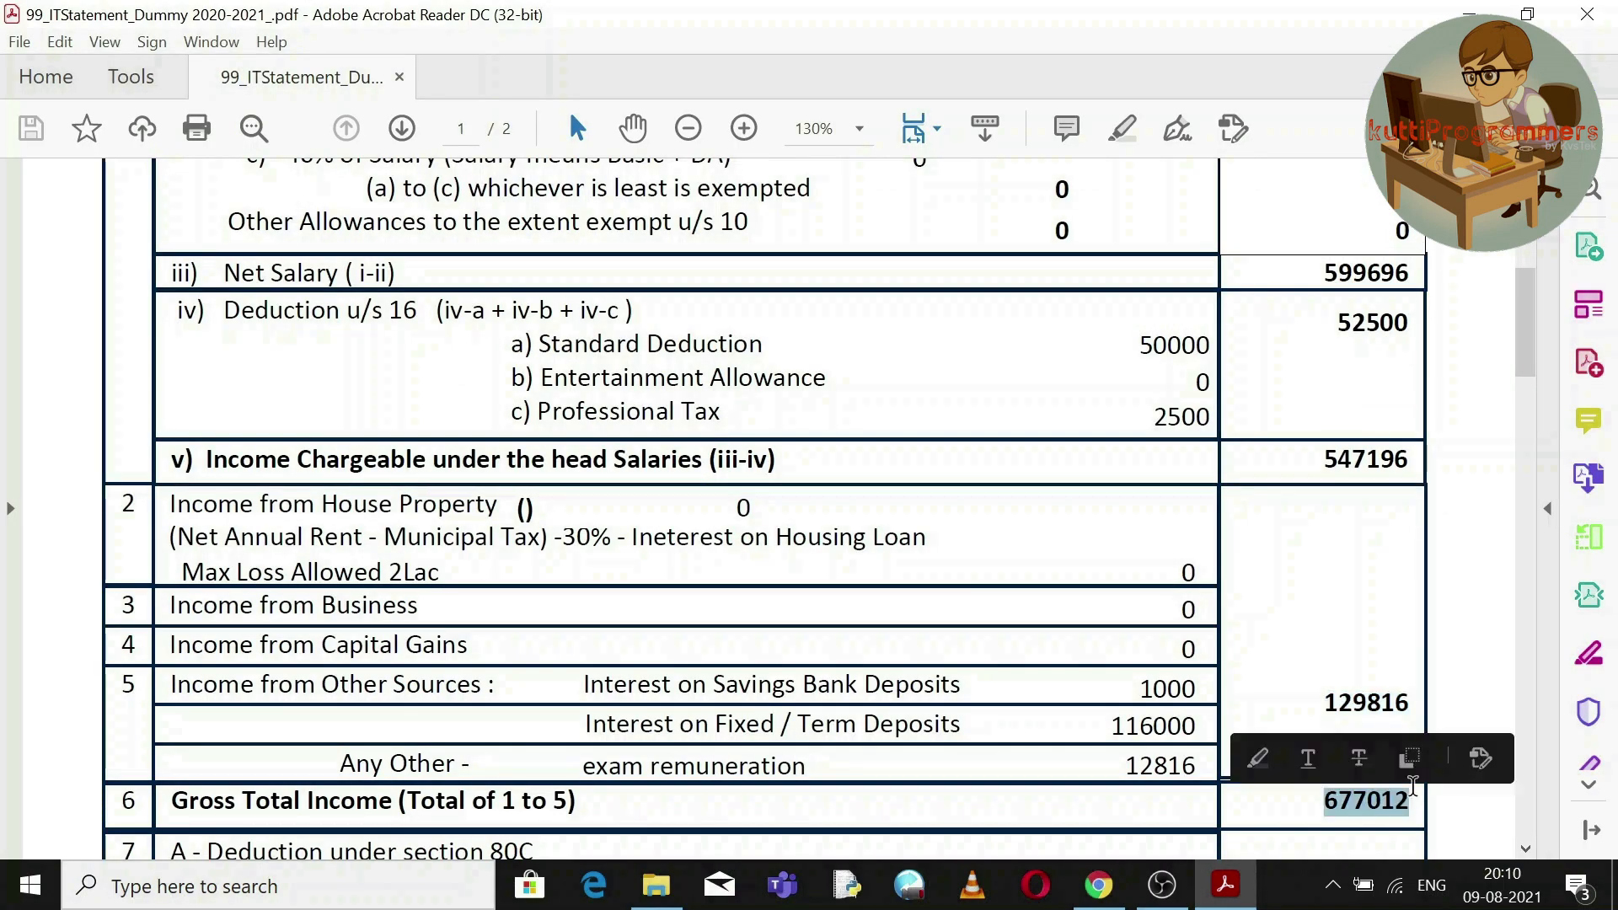
{"action": "left_click", "coordinate": [1525, 848]}
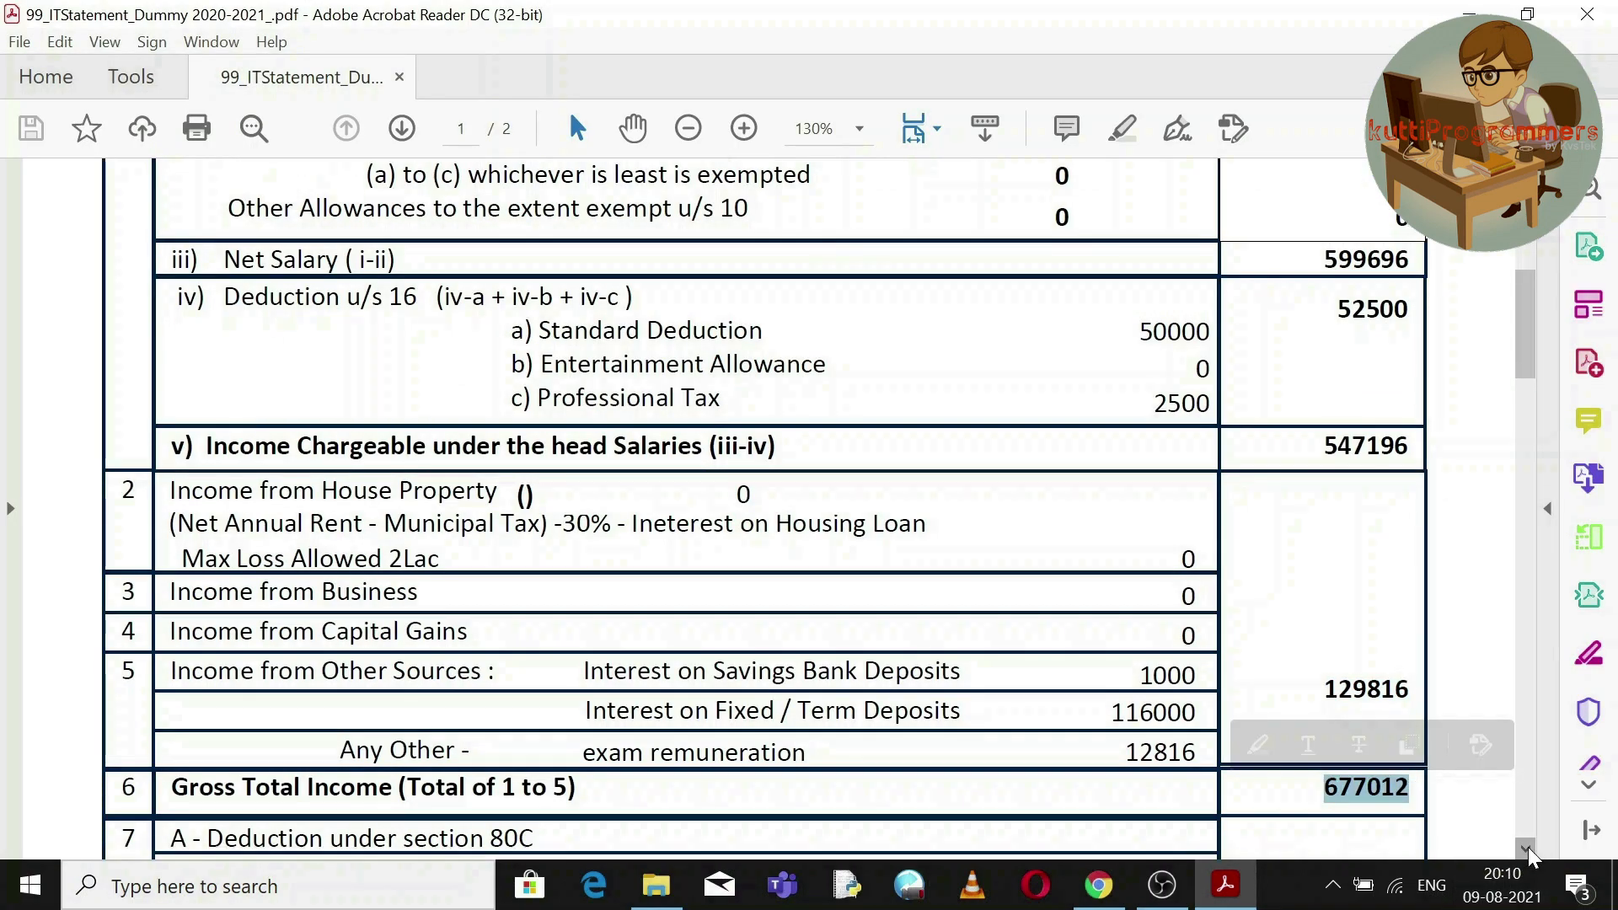
{"action": "scroll", "coordinate": [1529, 846], "scroll_direction": "down", "scroll_amount": 6}
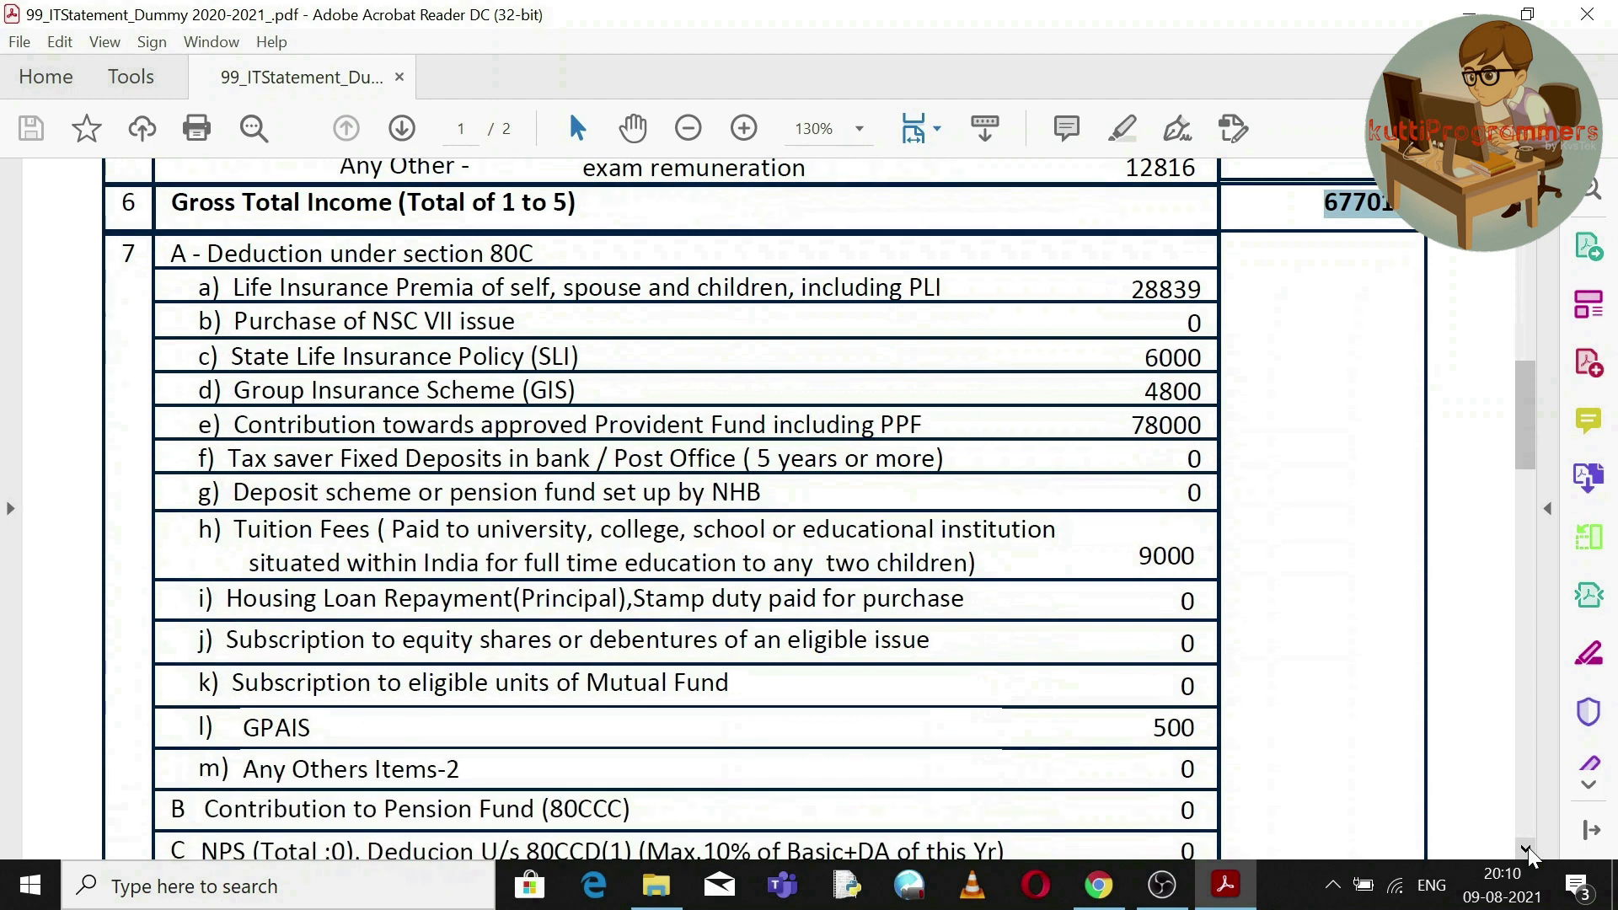
{"action": "left_click", "coordinate": [1526, 848]}
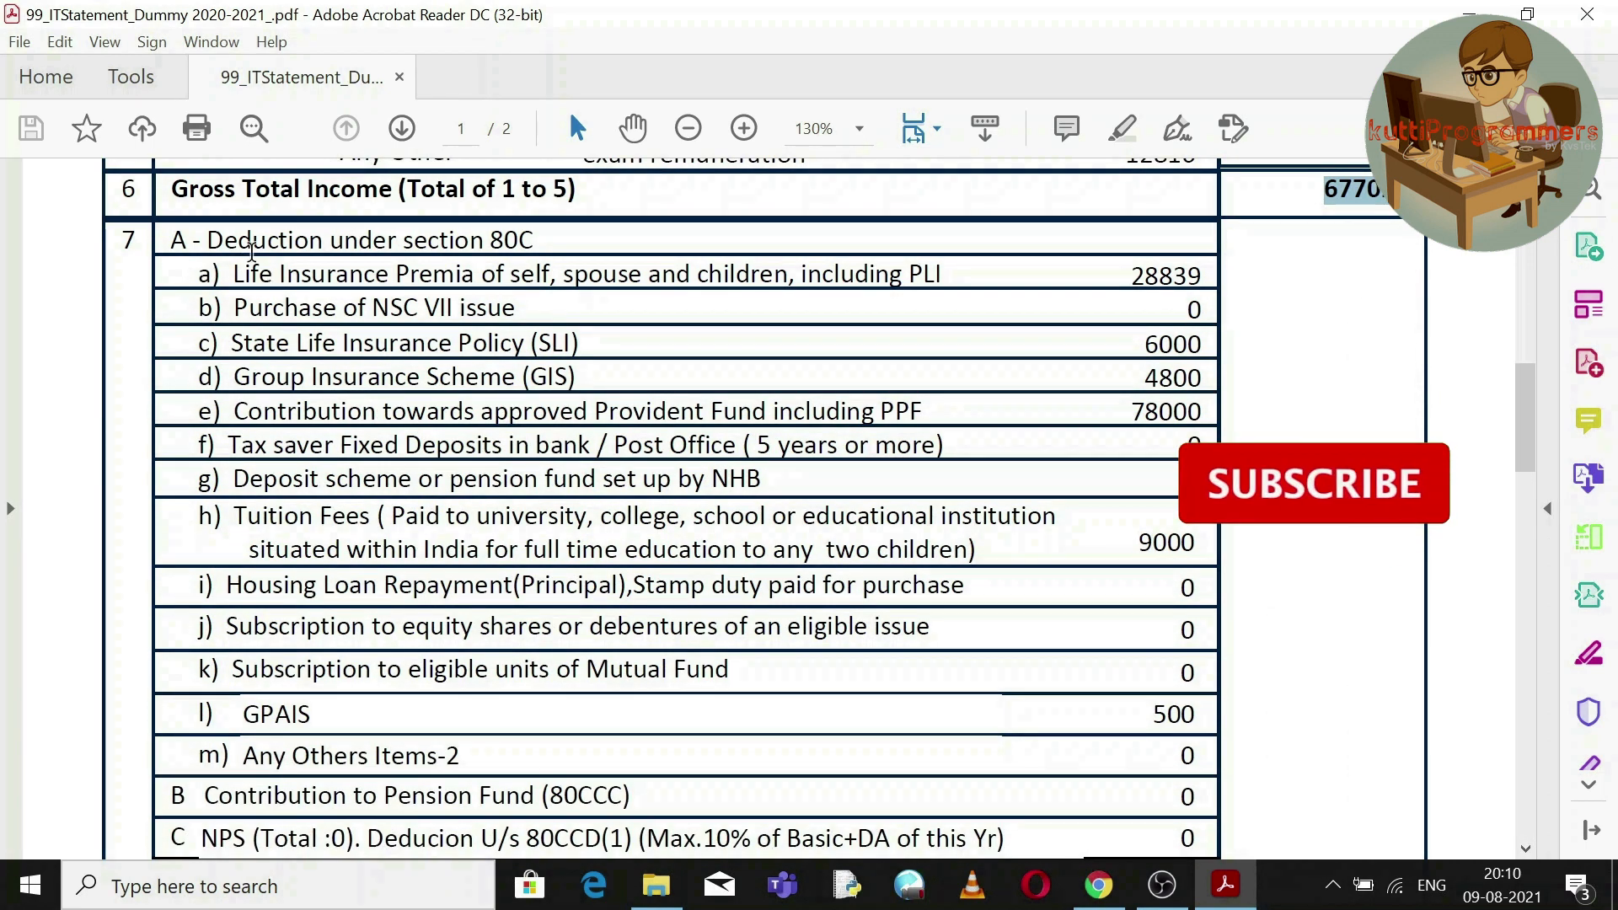
Review the statement's 80C deduction section, then confirm the gross total income details.
{"action": "left_click_drag", "start_coordinate": [192, 242], "coordinate": [807, 352]}
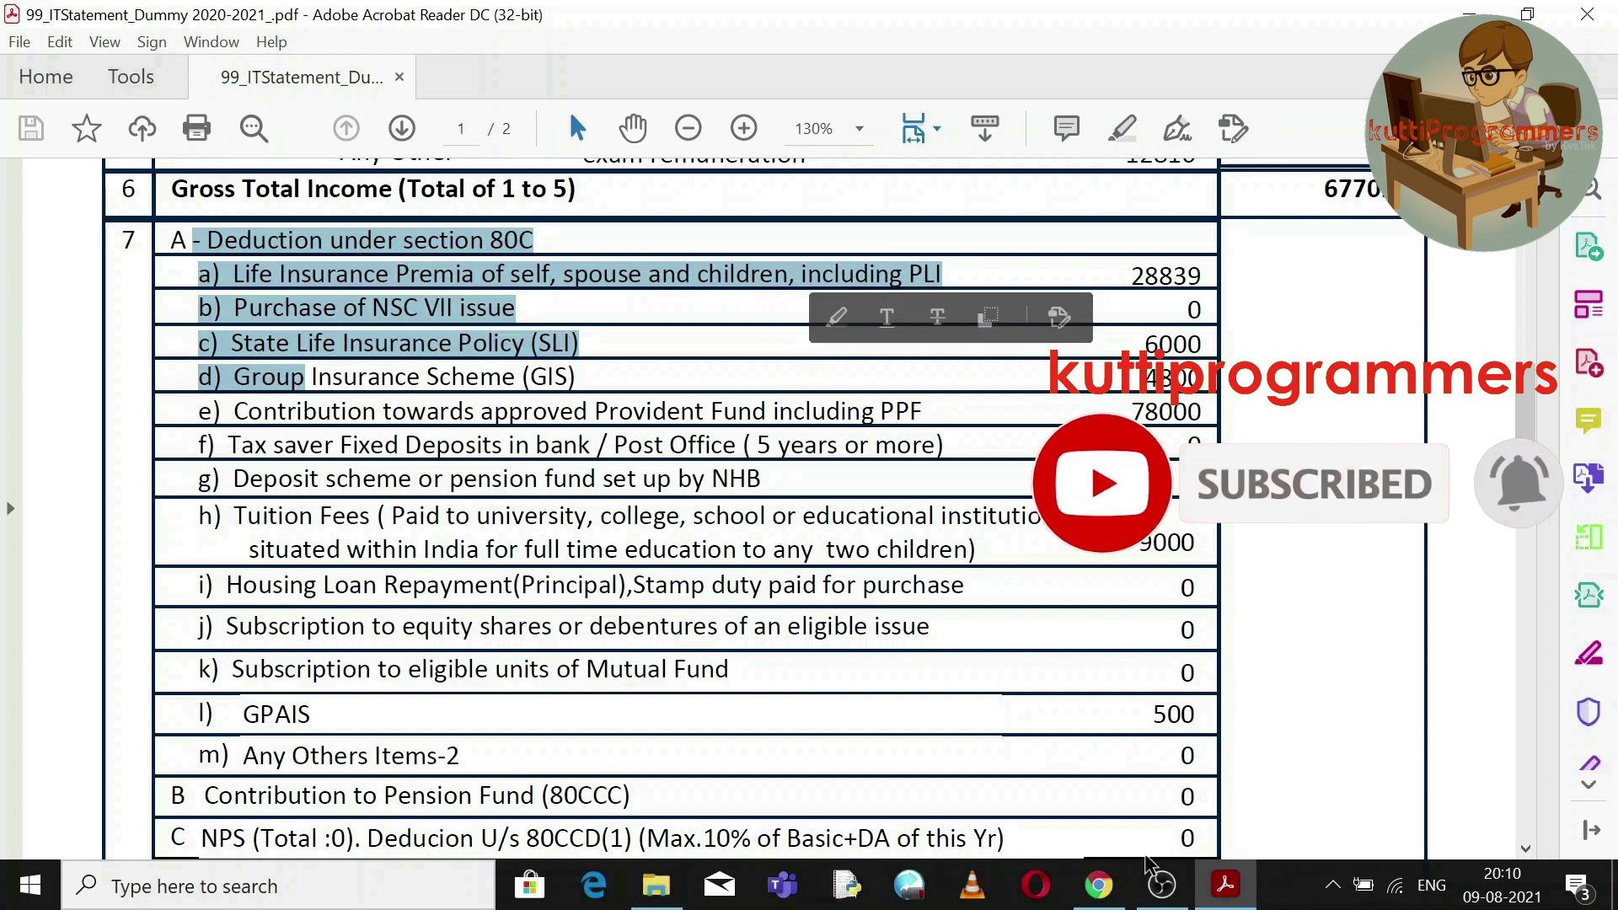
{"action": "left_click", "coordinate": [1120, 893]}
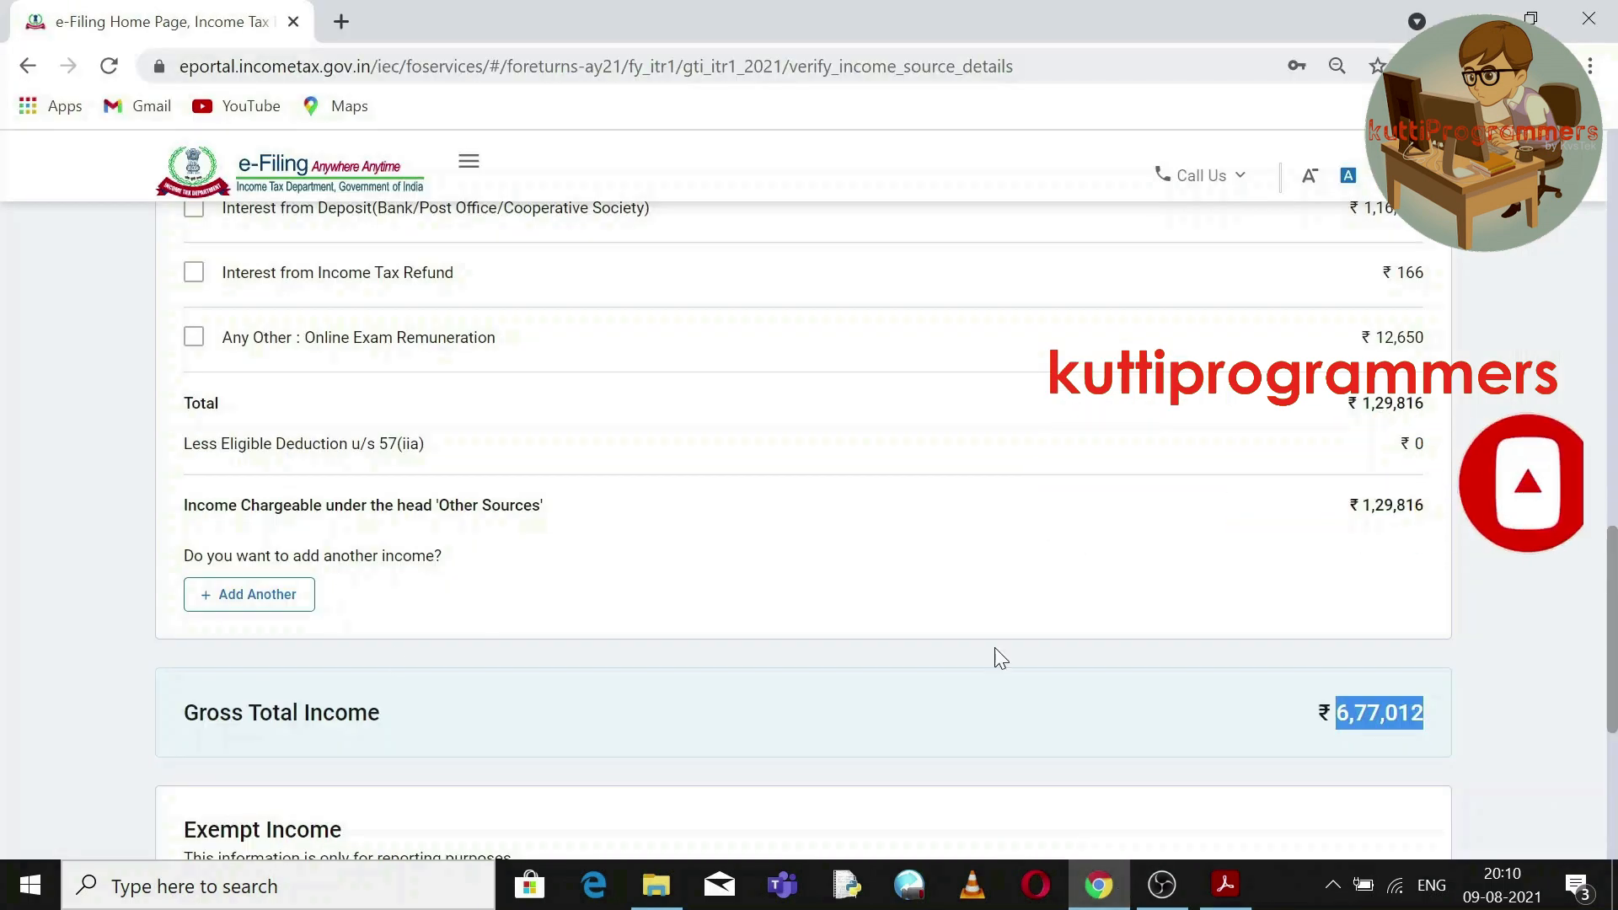
{"action": "scroll", "coordinate": [1253, 756], "scroll_direction": "down", "scroll_amount": 3}
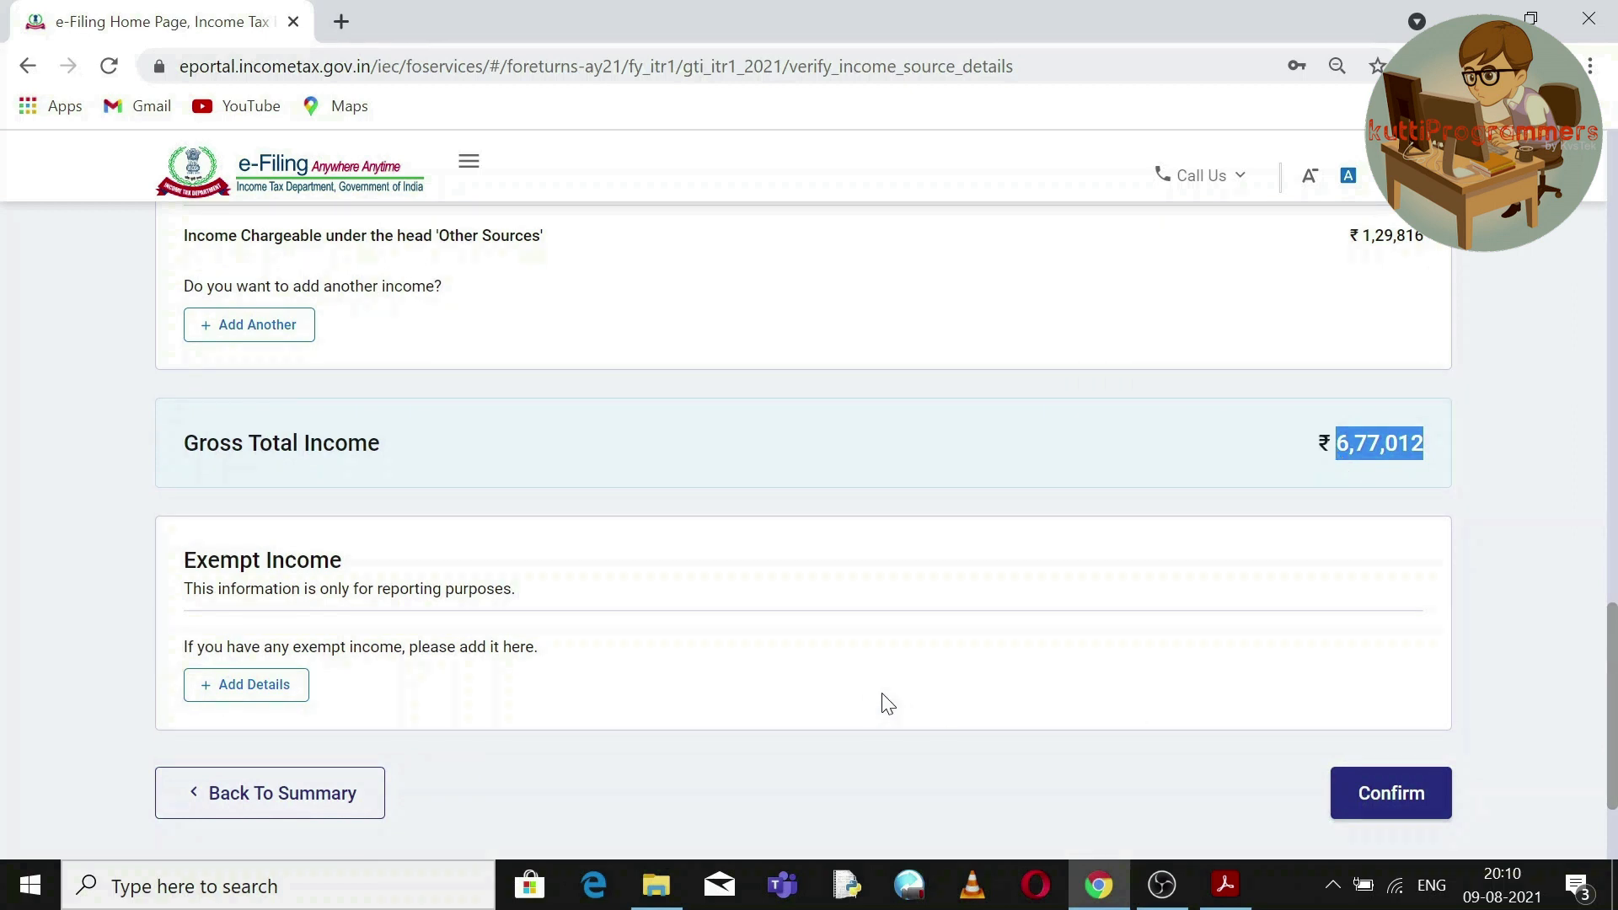
{"action": "left_click", "coordinate": [1405, 796]}
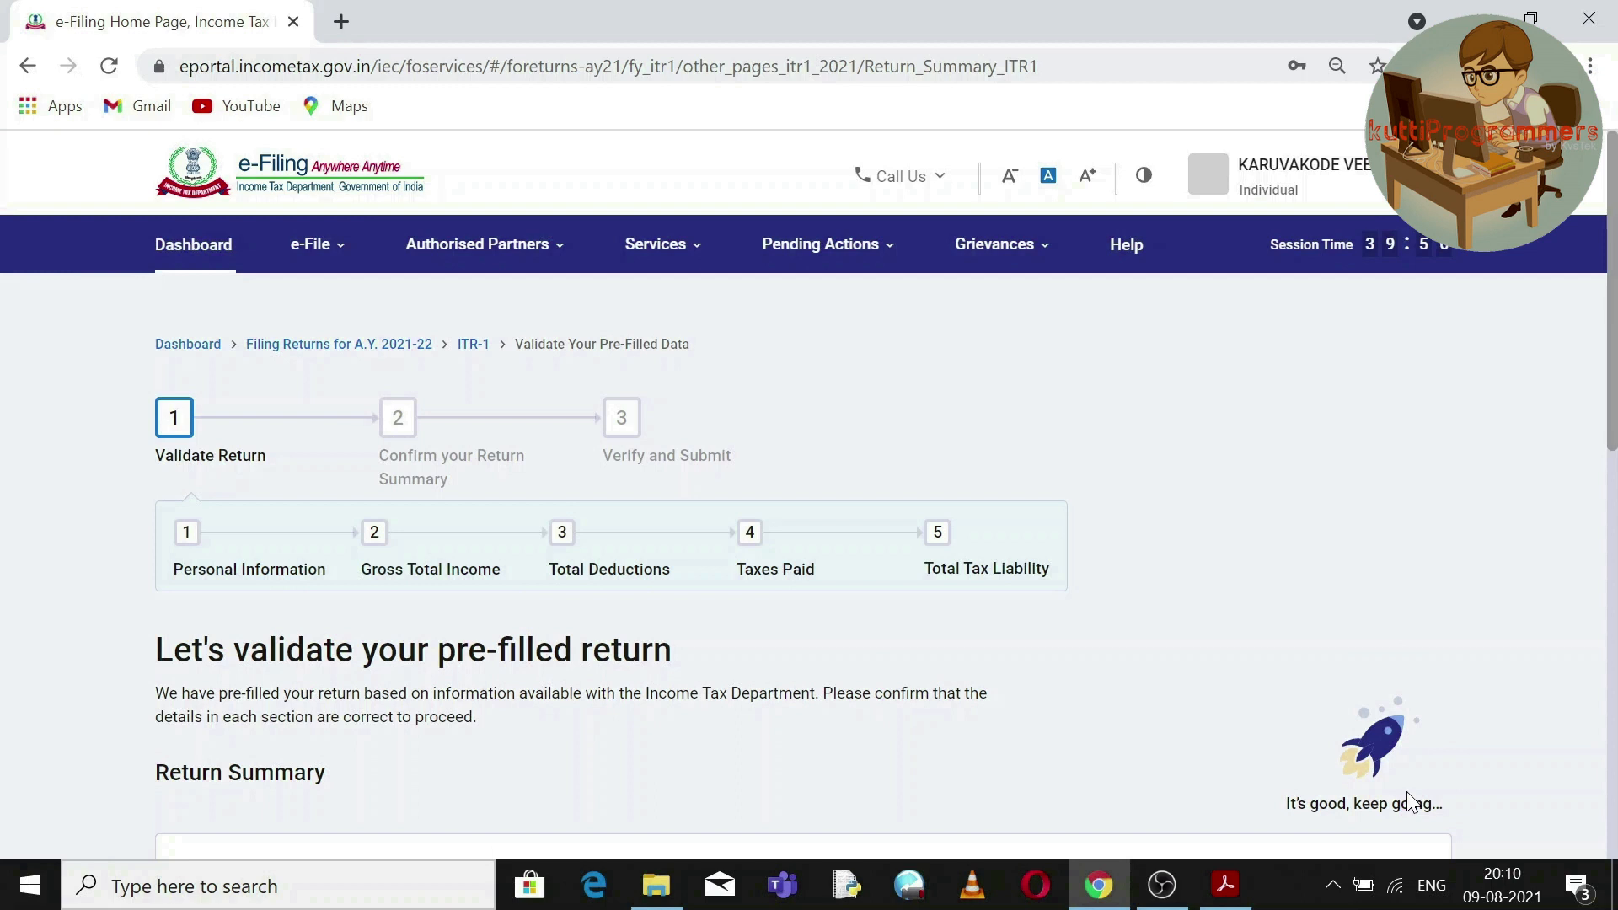
Open the Total Deductions row and set the donation deduction question to No.
{"action": "left_click_drag", "start_coordinate": [1614, 354], "coordinate": [1615, 548]}
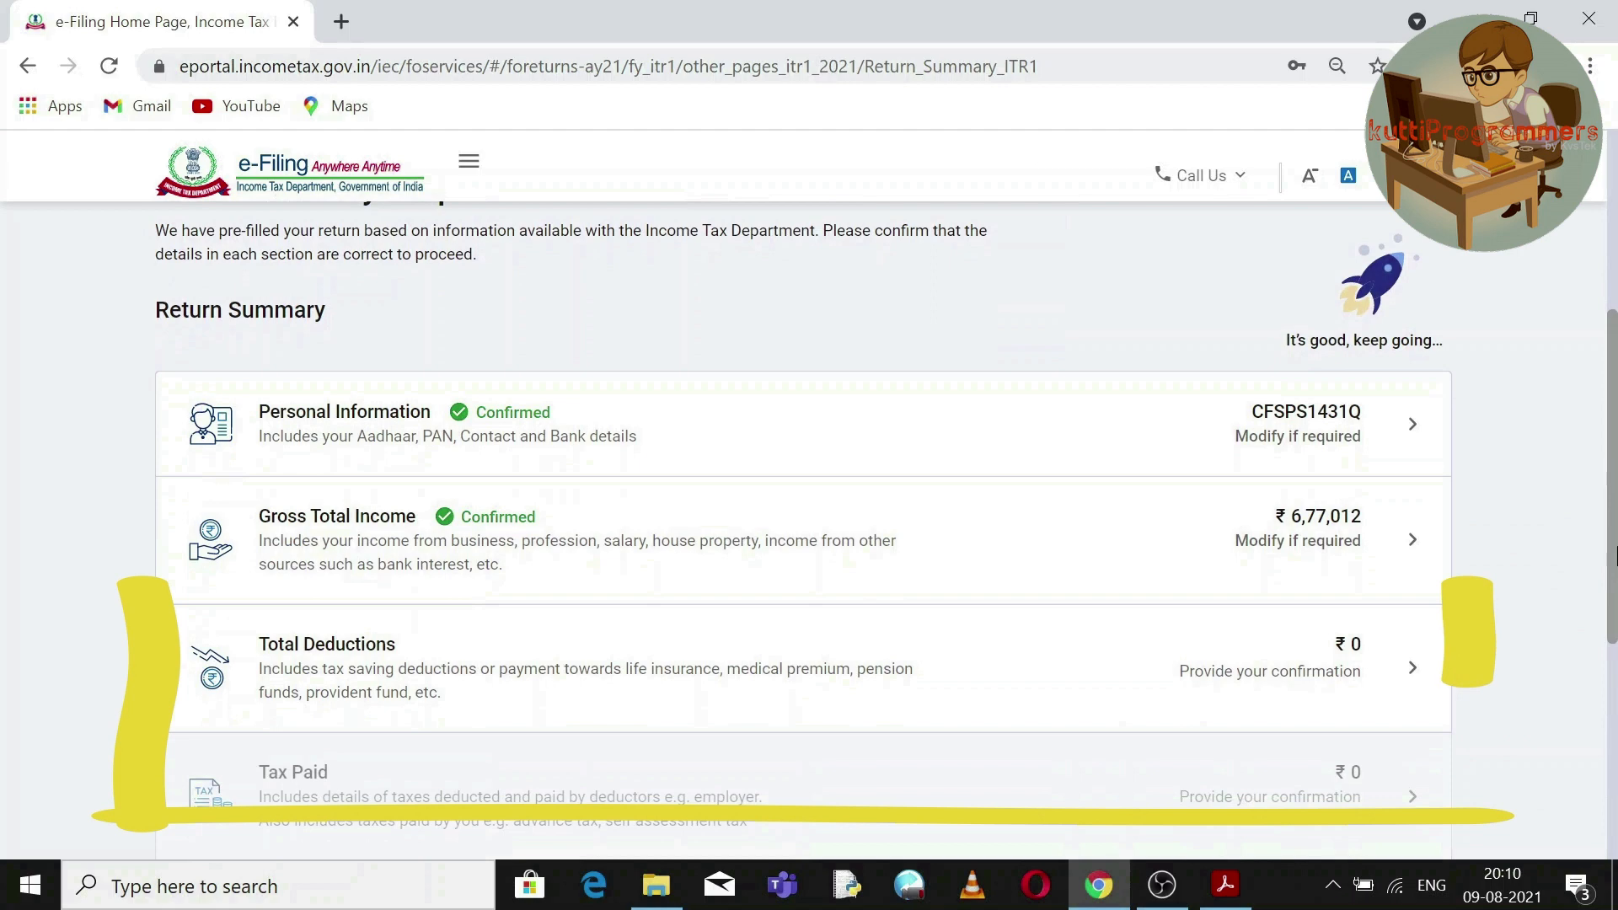
{"action": "left_click", "coordinate": [476, 668]}
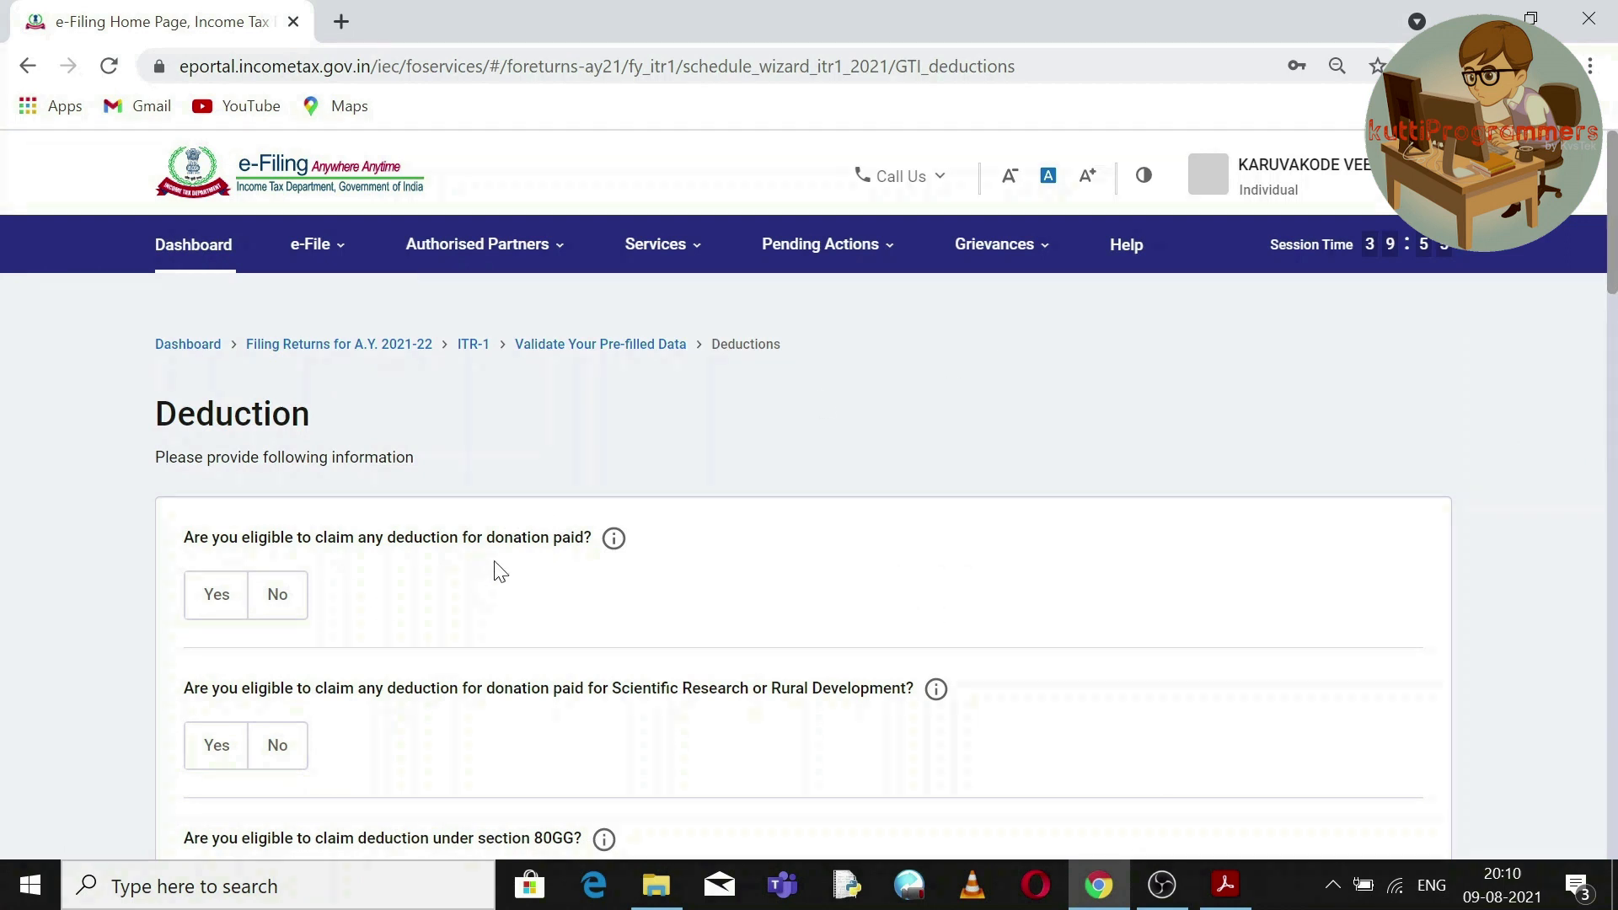
{"action": "left_click", "coordinate": [217, 596]}
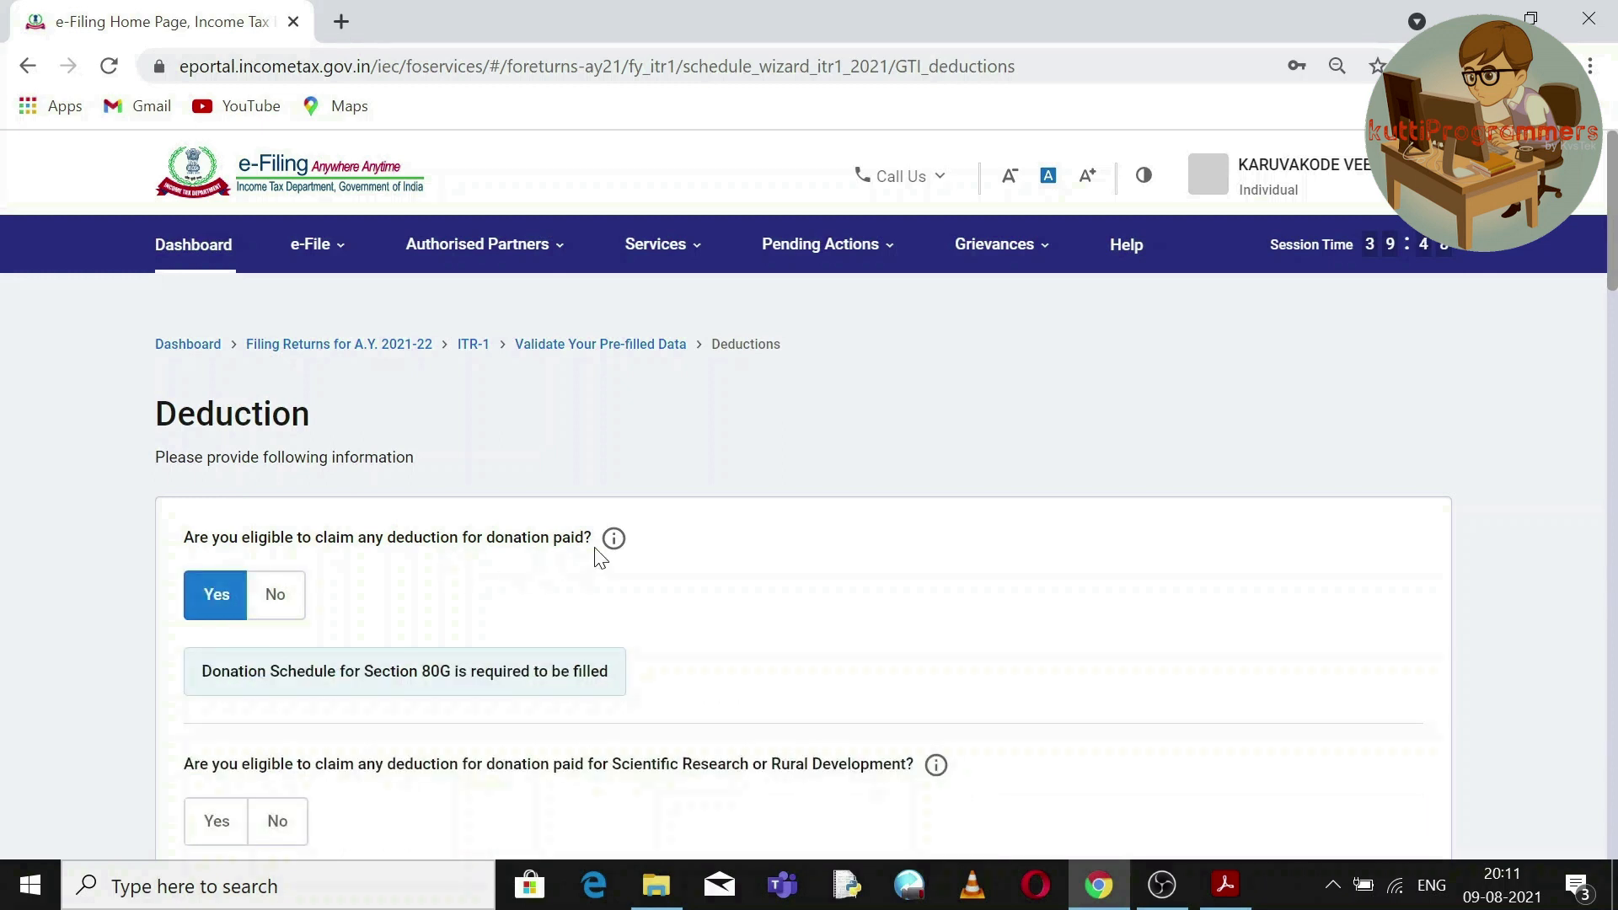
{"action": "left_click", "coordinate": [285, 598]}
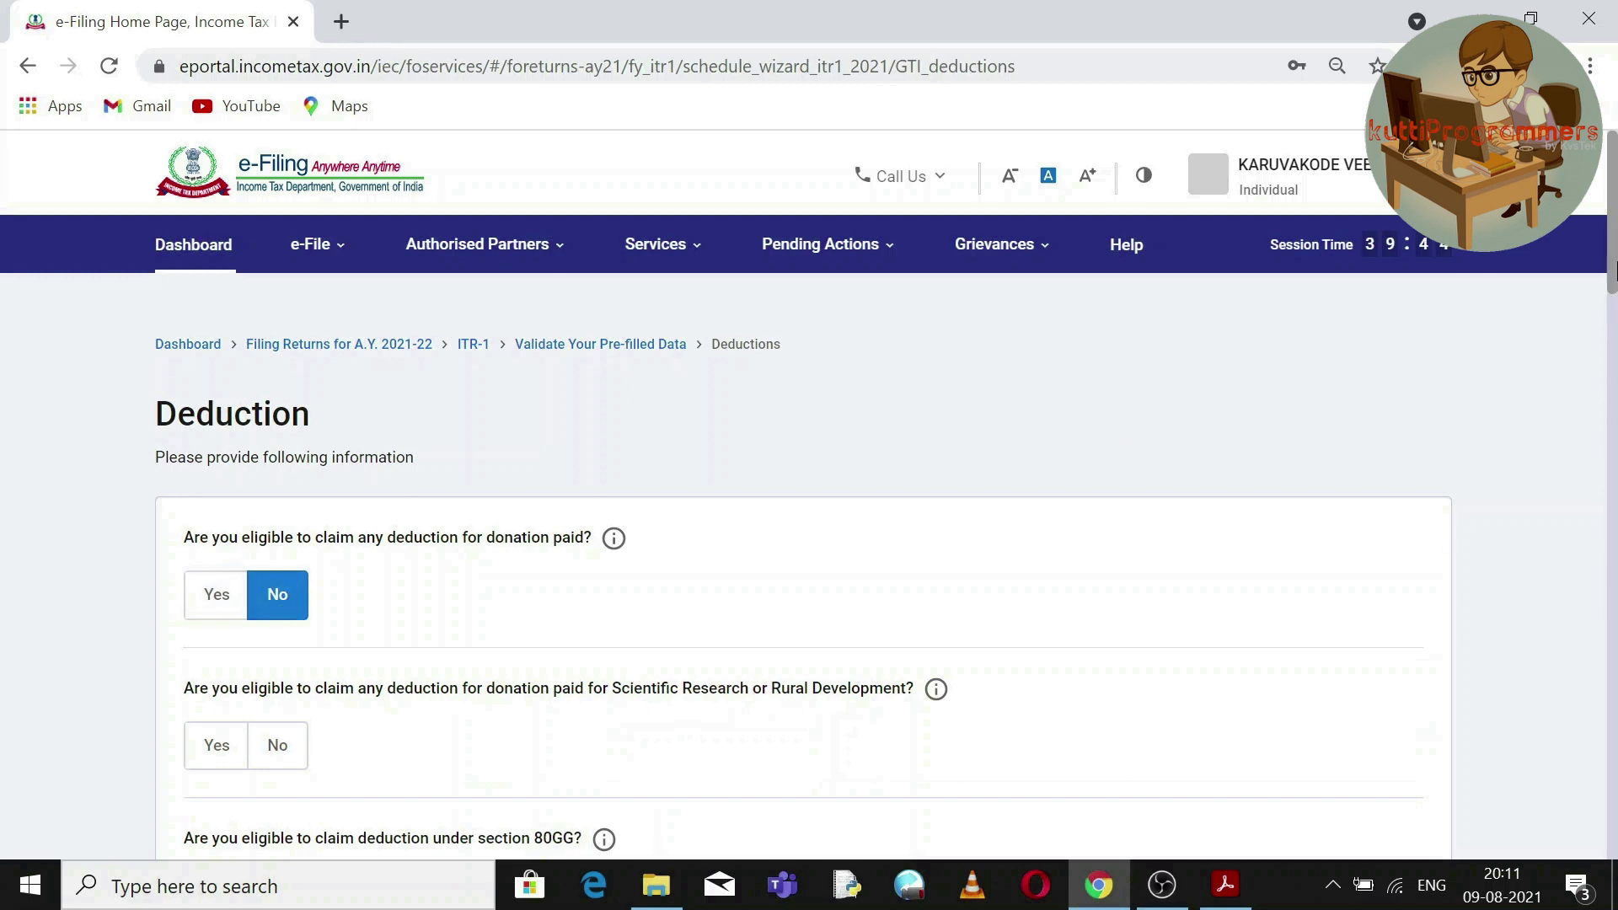
{"action": "scroll", "coordinate": [1613, 270], "scroll_direction": "down", "scroll_amount": 3}
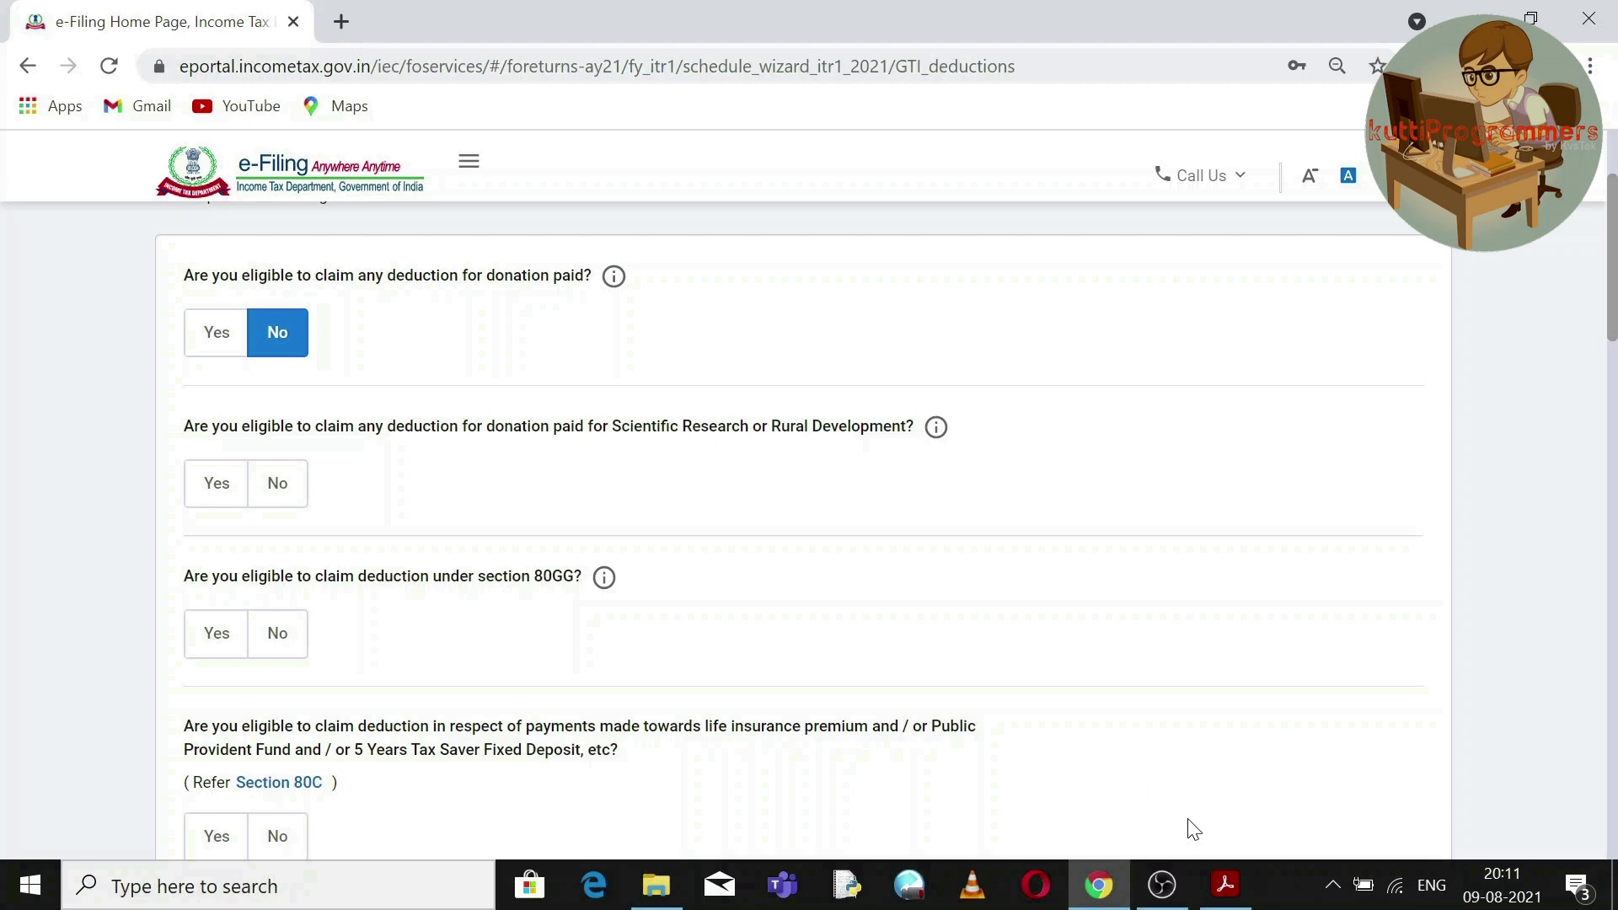
{"action": "left_click", "coordinate": [1225, 885]}
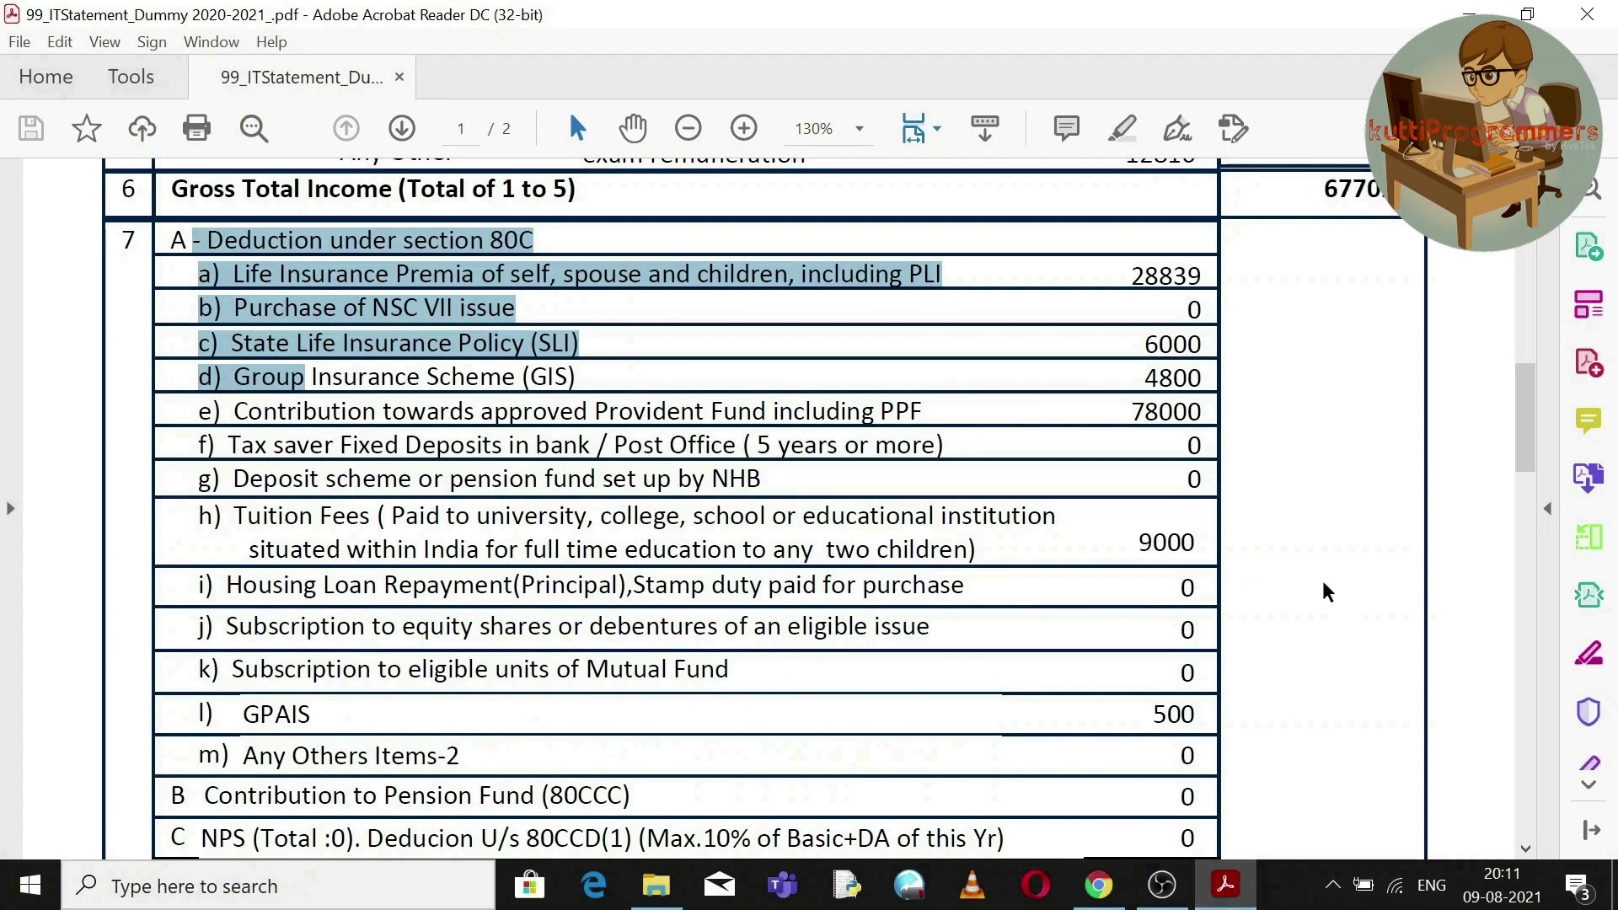
Review the statement's 80C amounts: 28839 life insurance, 6000 SLI, 4800 GIS, 78000 PF, 9000 tuition.
{"action": "mouse_move", "coordinate": [1525, 426]}
{"action": "left_mouse_down"}
{"action": "mouse_move", "coordinate": [1530, 459]}
{"action": "mouse_move", "coordinate": [1525, 439]}
{"action": "left_mouse_up"}
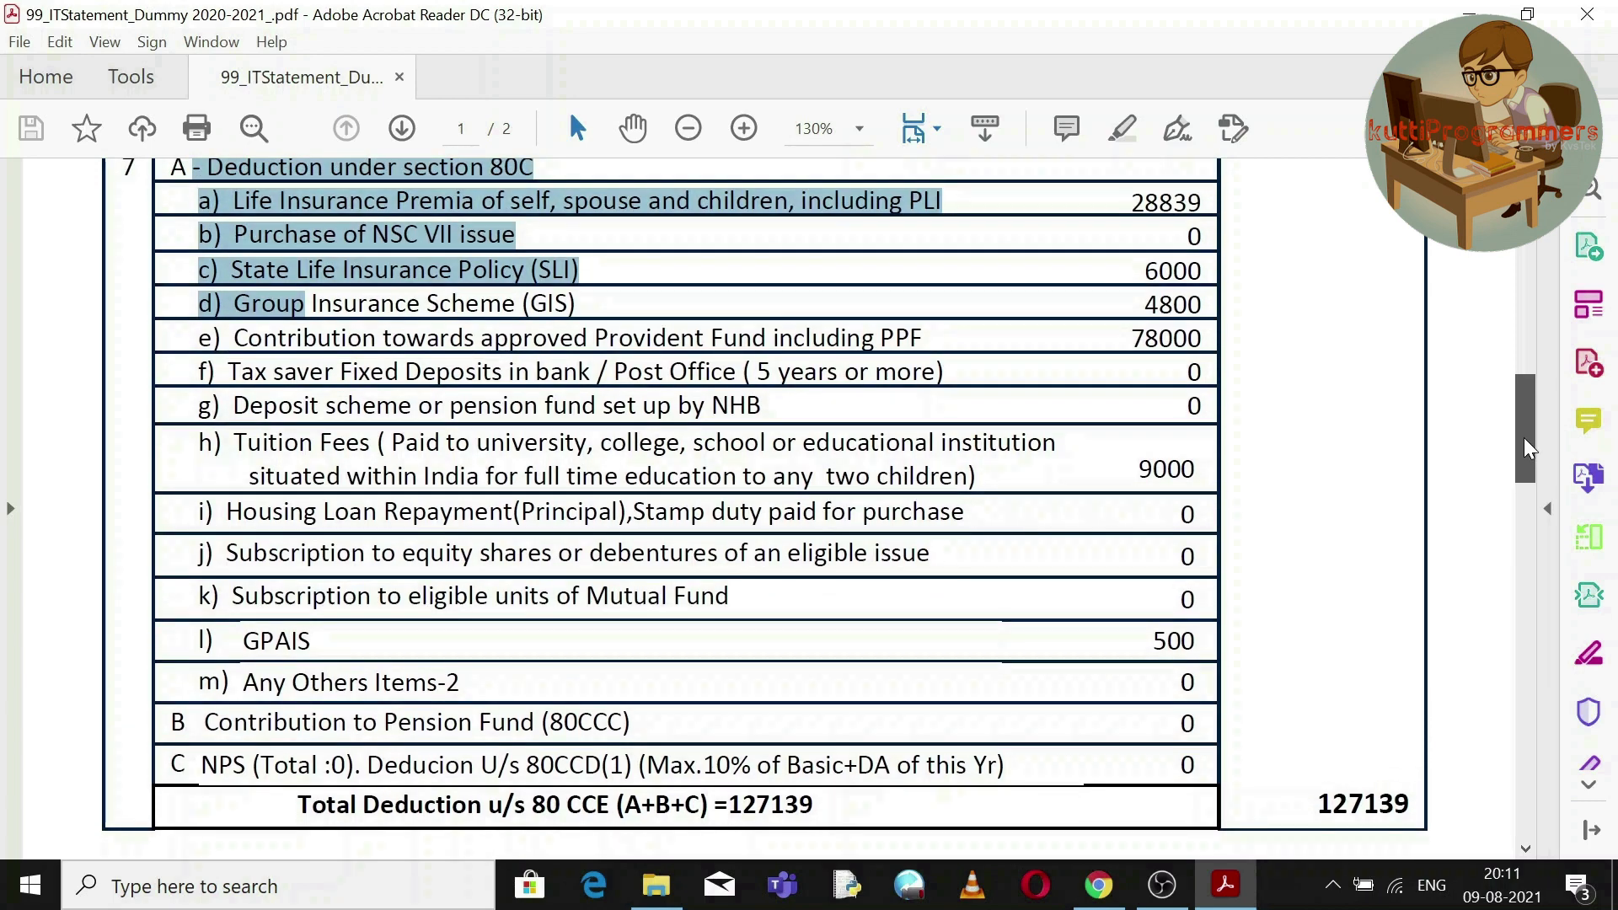
{"action": "left_click_drag", "start_coordinate": [1523, 439], "coordinate": [1551, 584]}
{"action": "left_click_drag", "start_coordinate": [843, 704], "coordinate": [552, 308]}
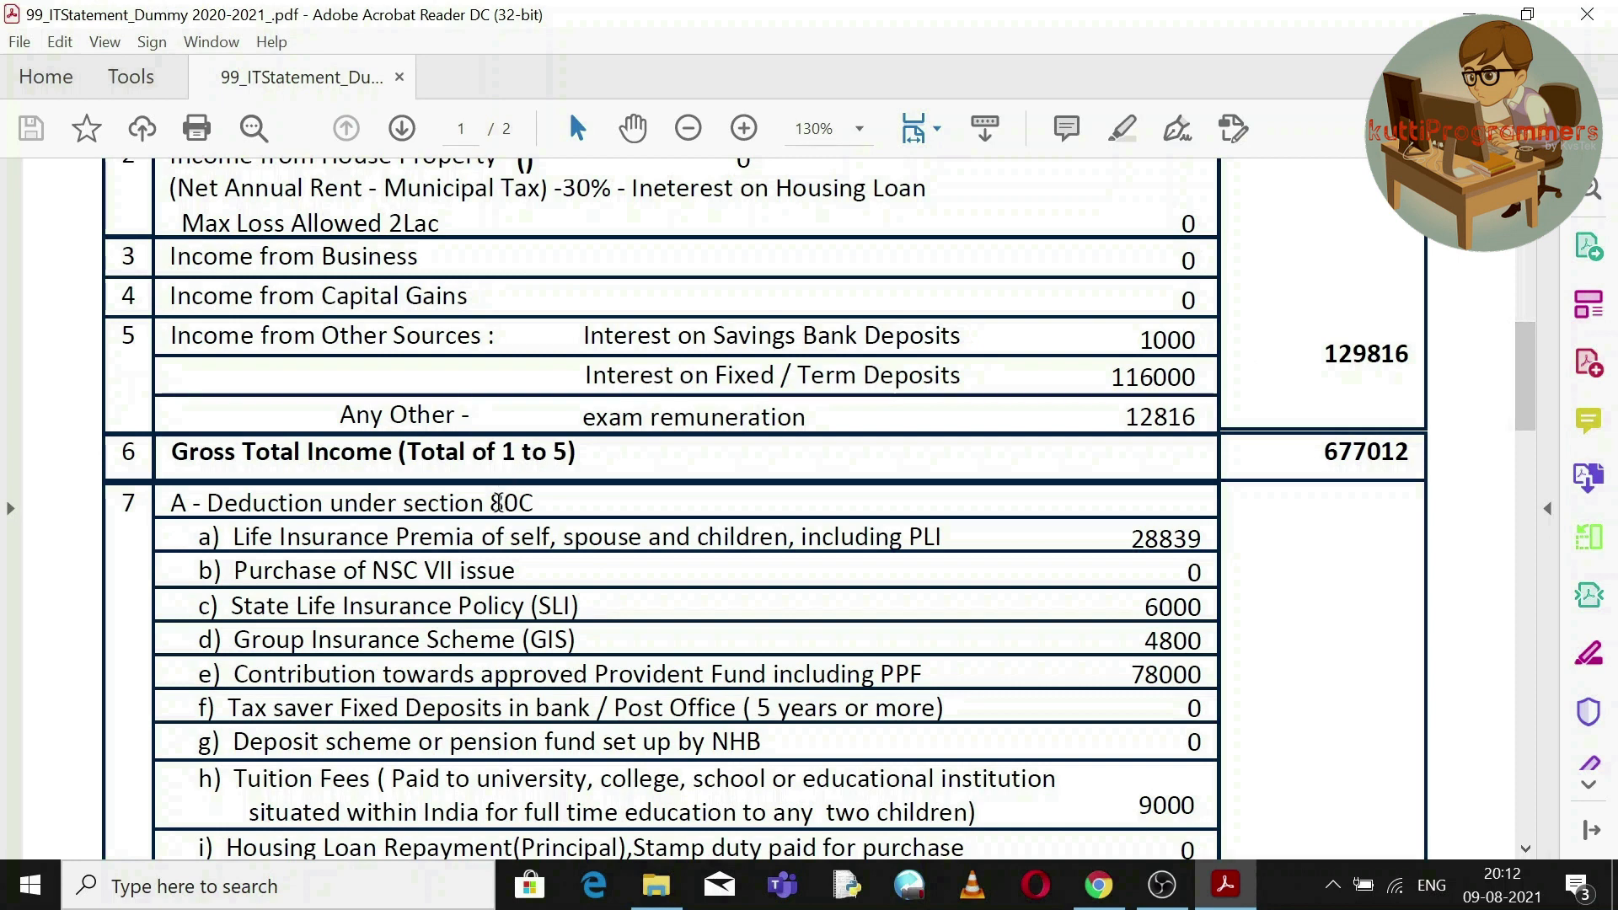
{"action": "double_click", "coordinate": [498, 503]}
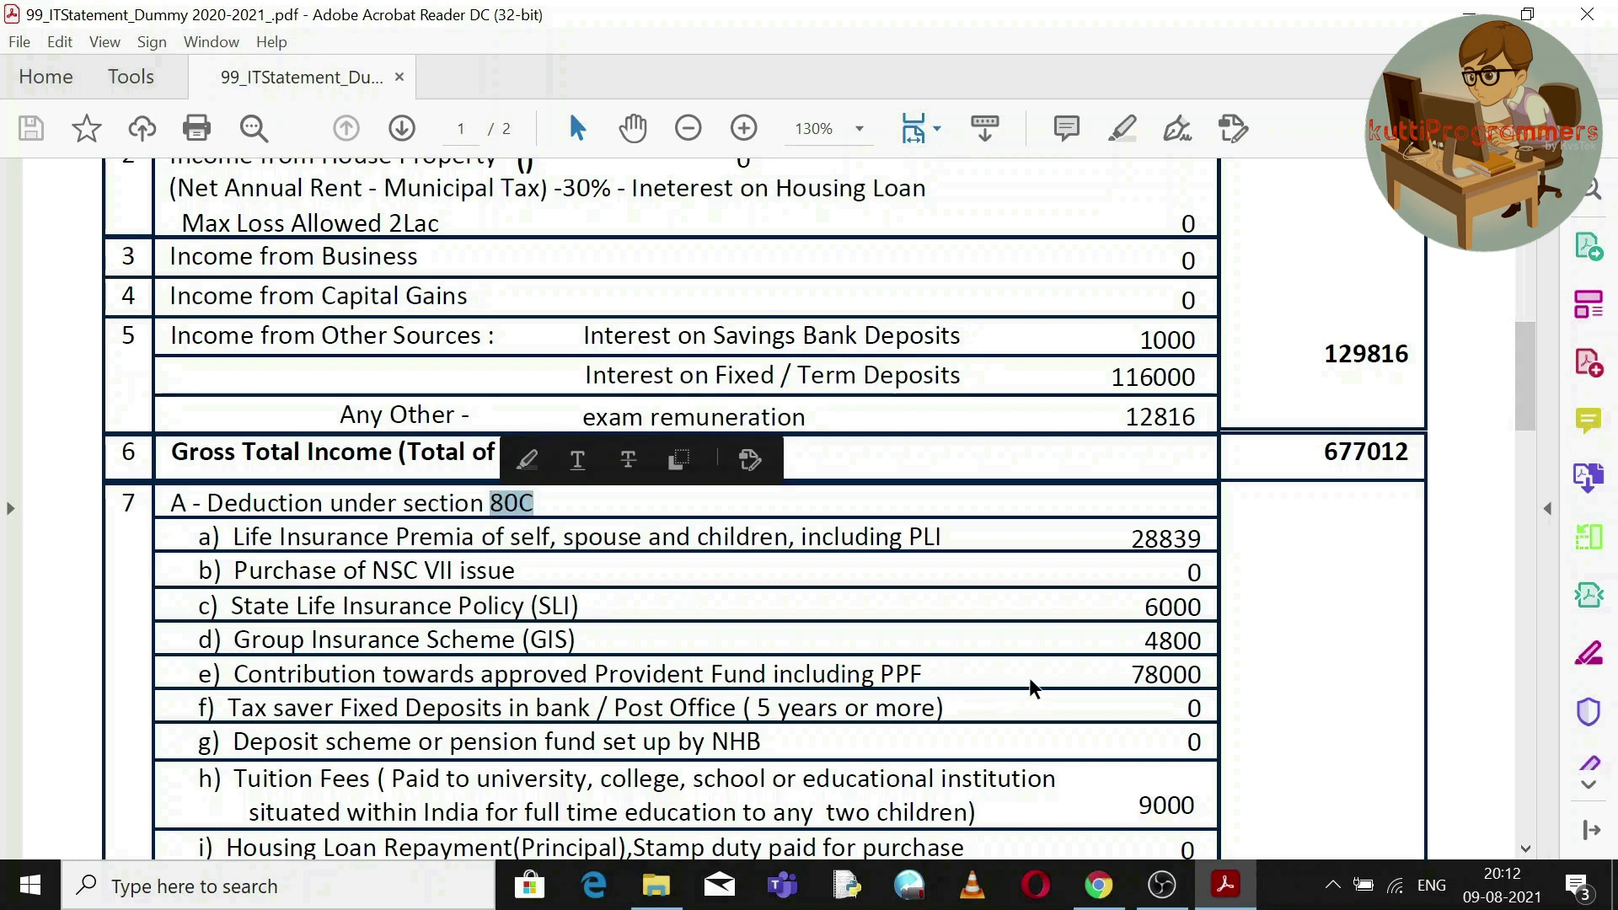
{"action": "double_click", "coordinate": [1161, 540]}
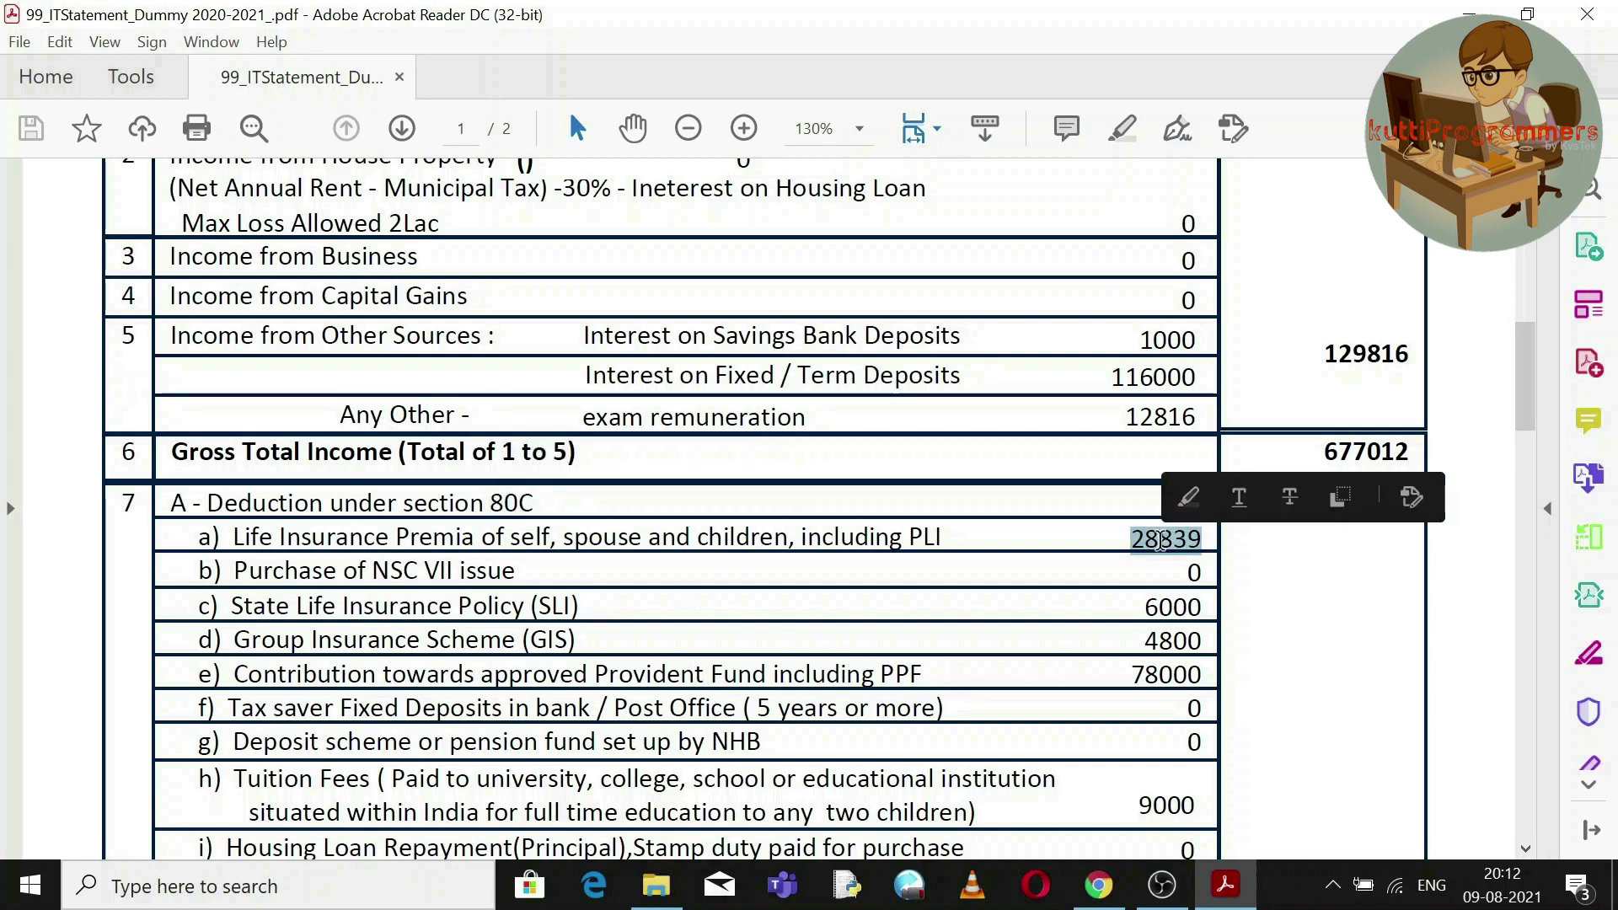
{"action": "double_click", "coordinate": [1171, 613]}
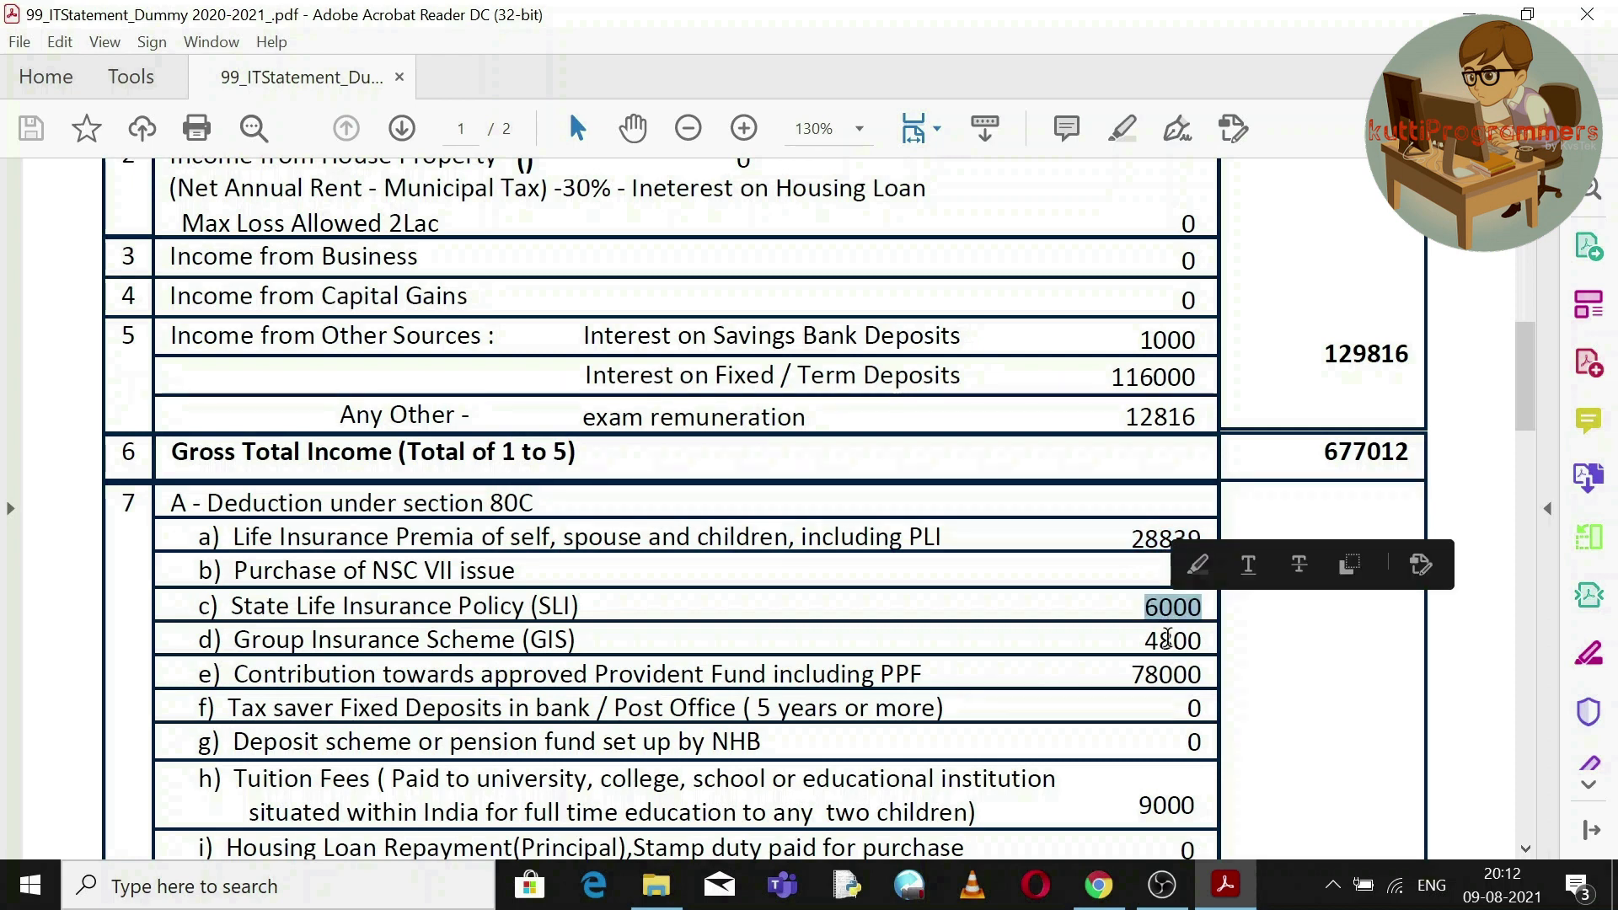
{"action": "double_click", "coordinate": [1168, 639]}
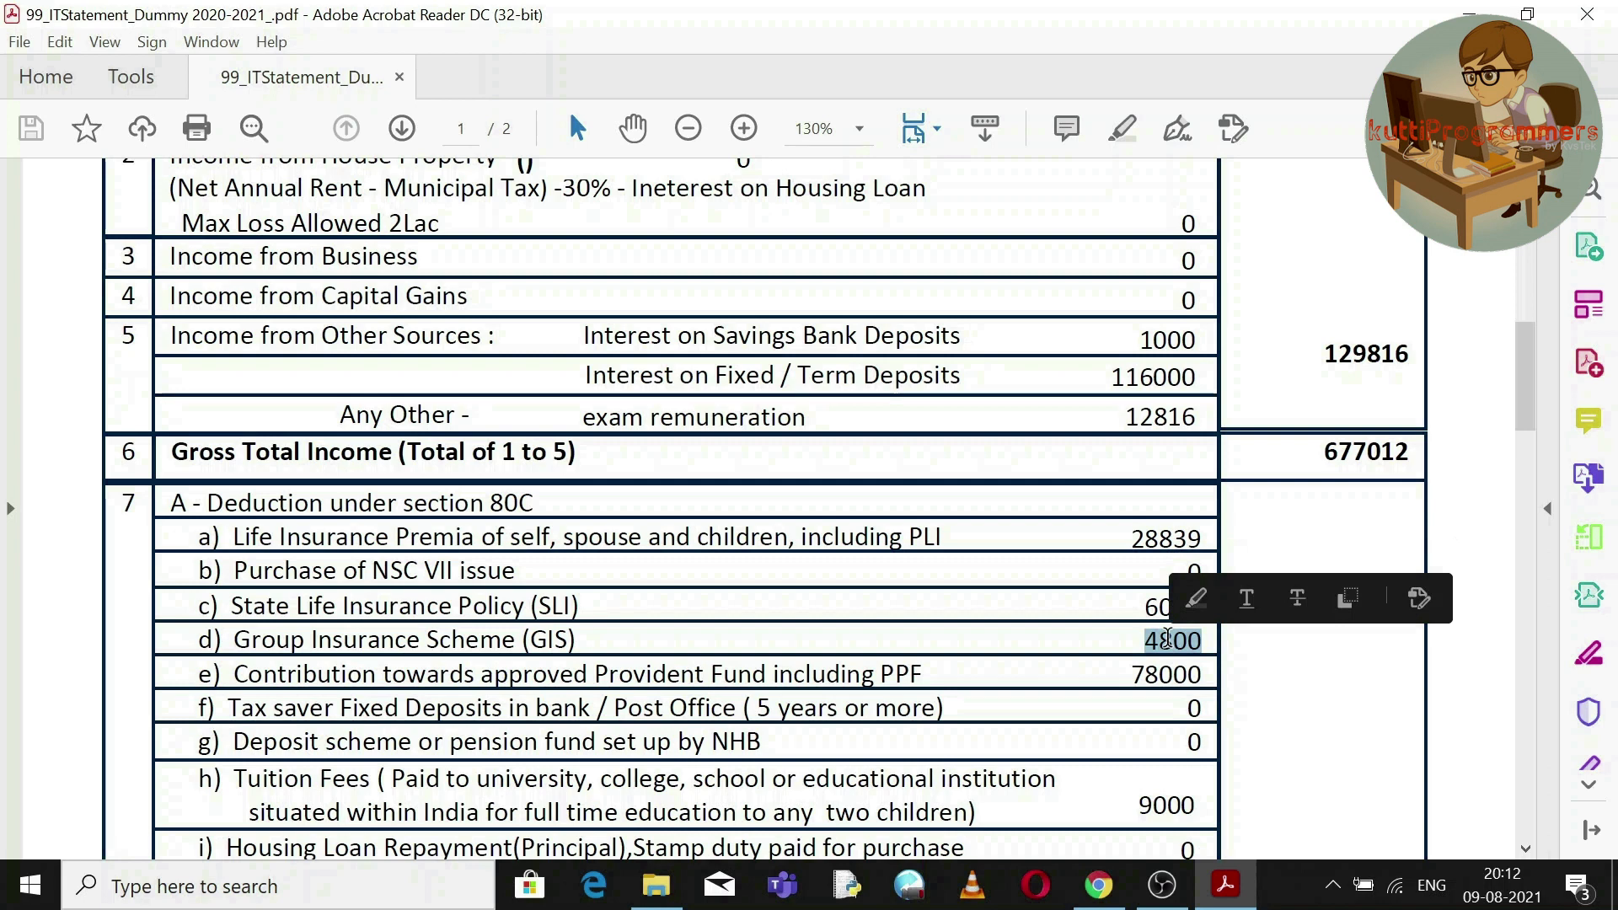
{"action": "double_click", "coordinate": [1164, 674]}
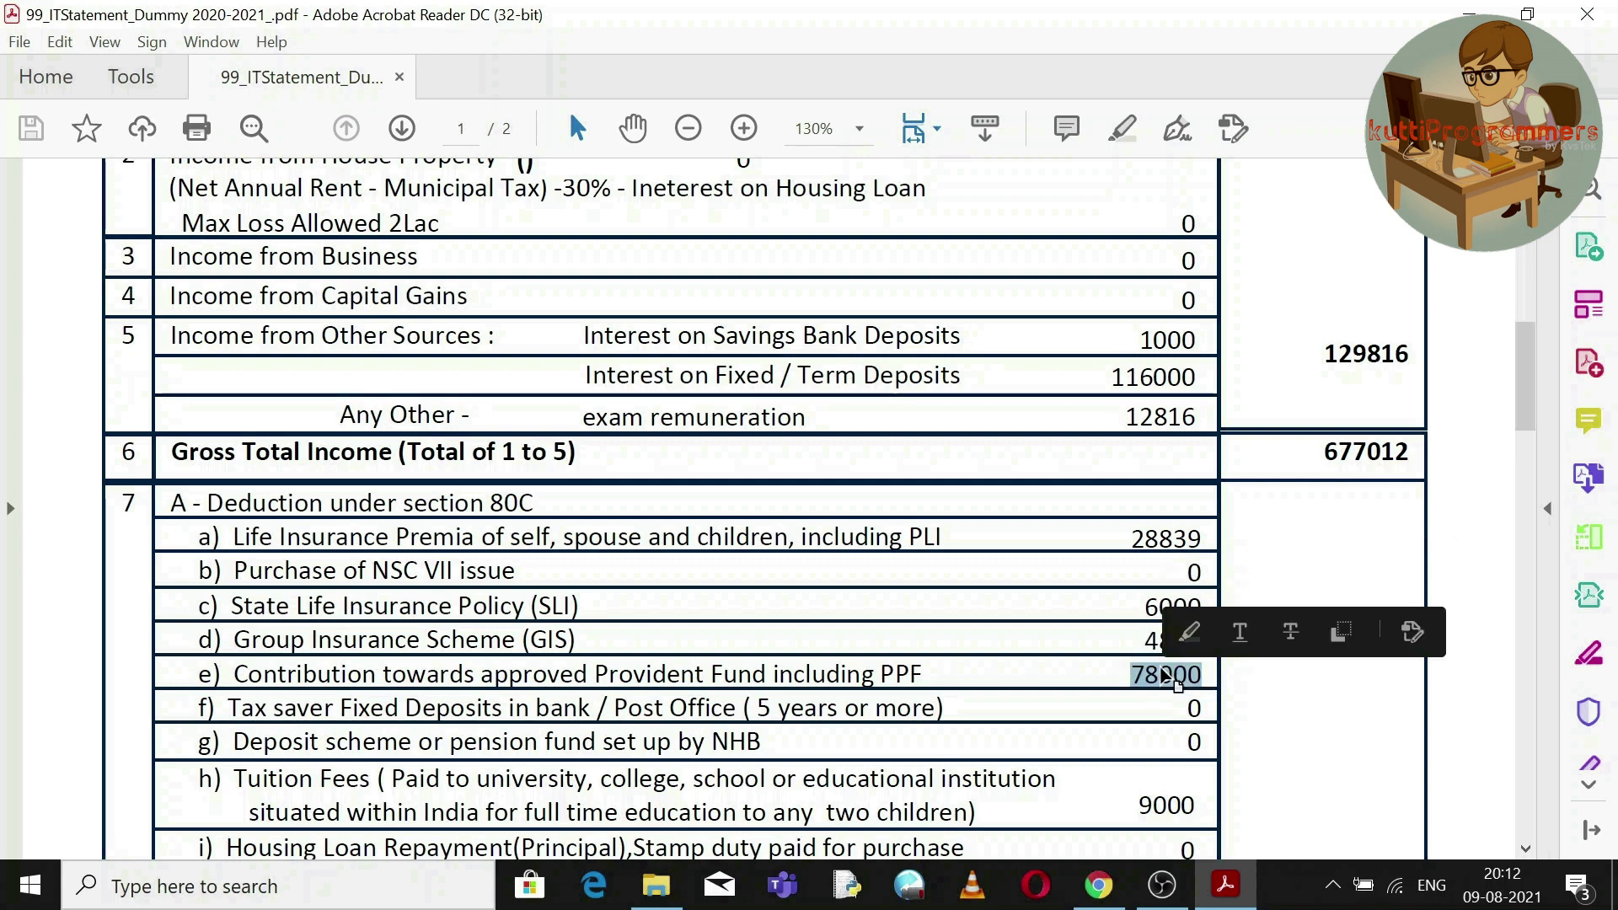
{"action": "double_click", "coordinate": [1182, 799]}
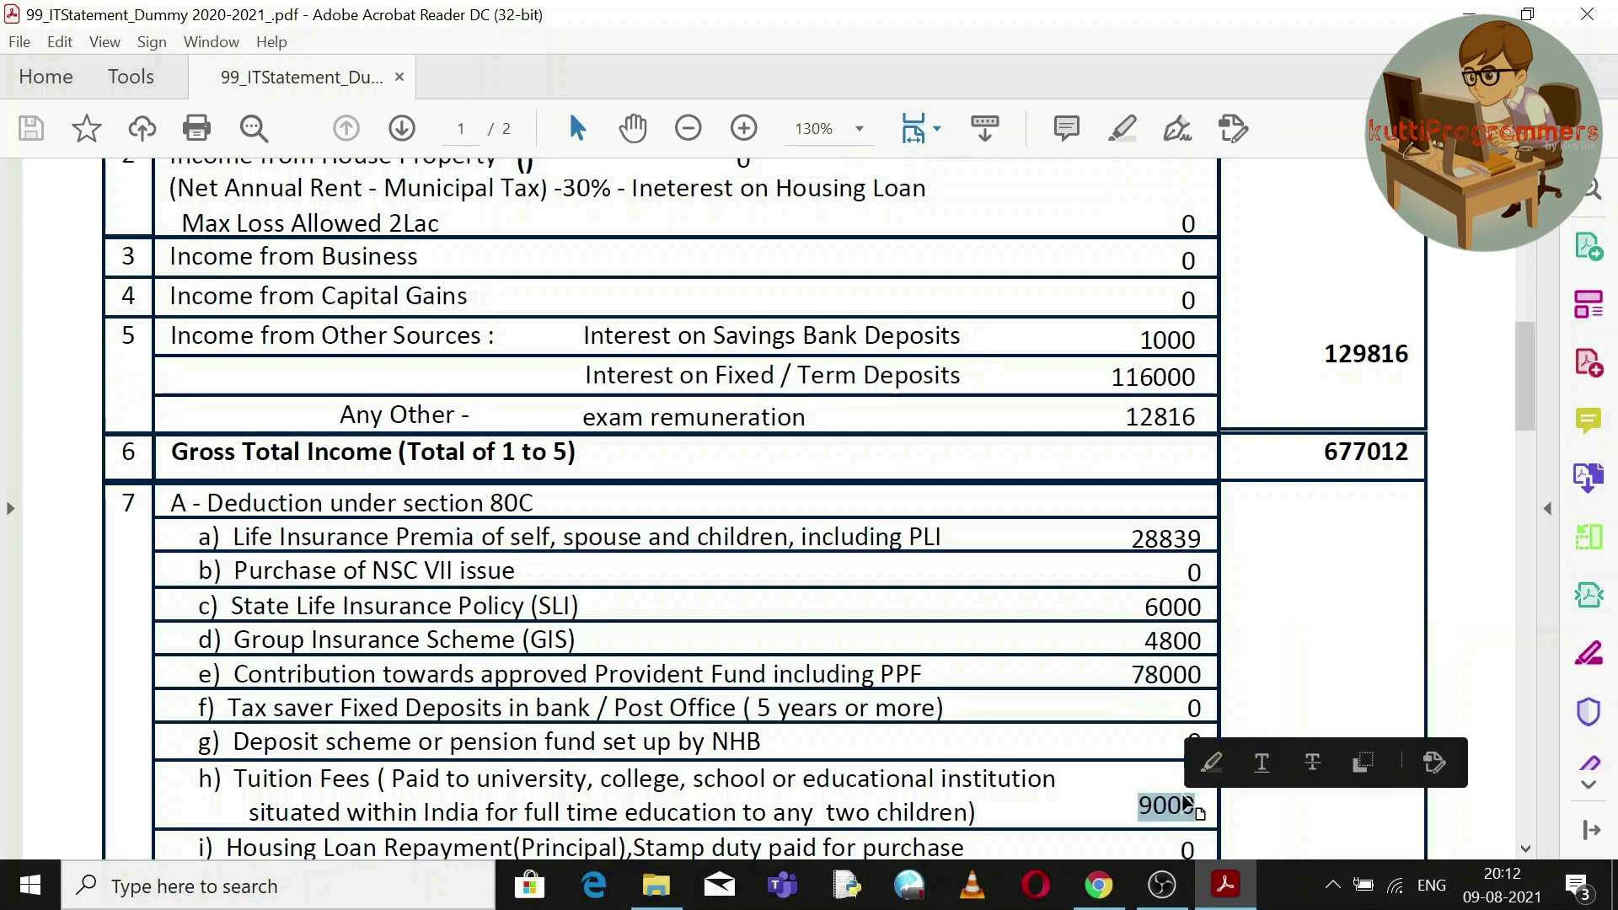
Check the GPAIS amount of 500 and copy the 80C total 127139.
{"action": "left_click_drag", "start_coordinate": [1530, 411], "coordinate": [1543, 473]}
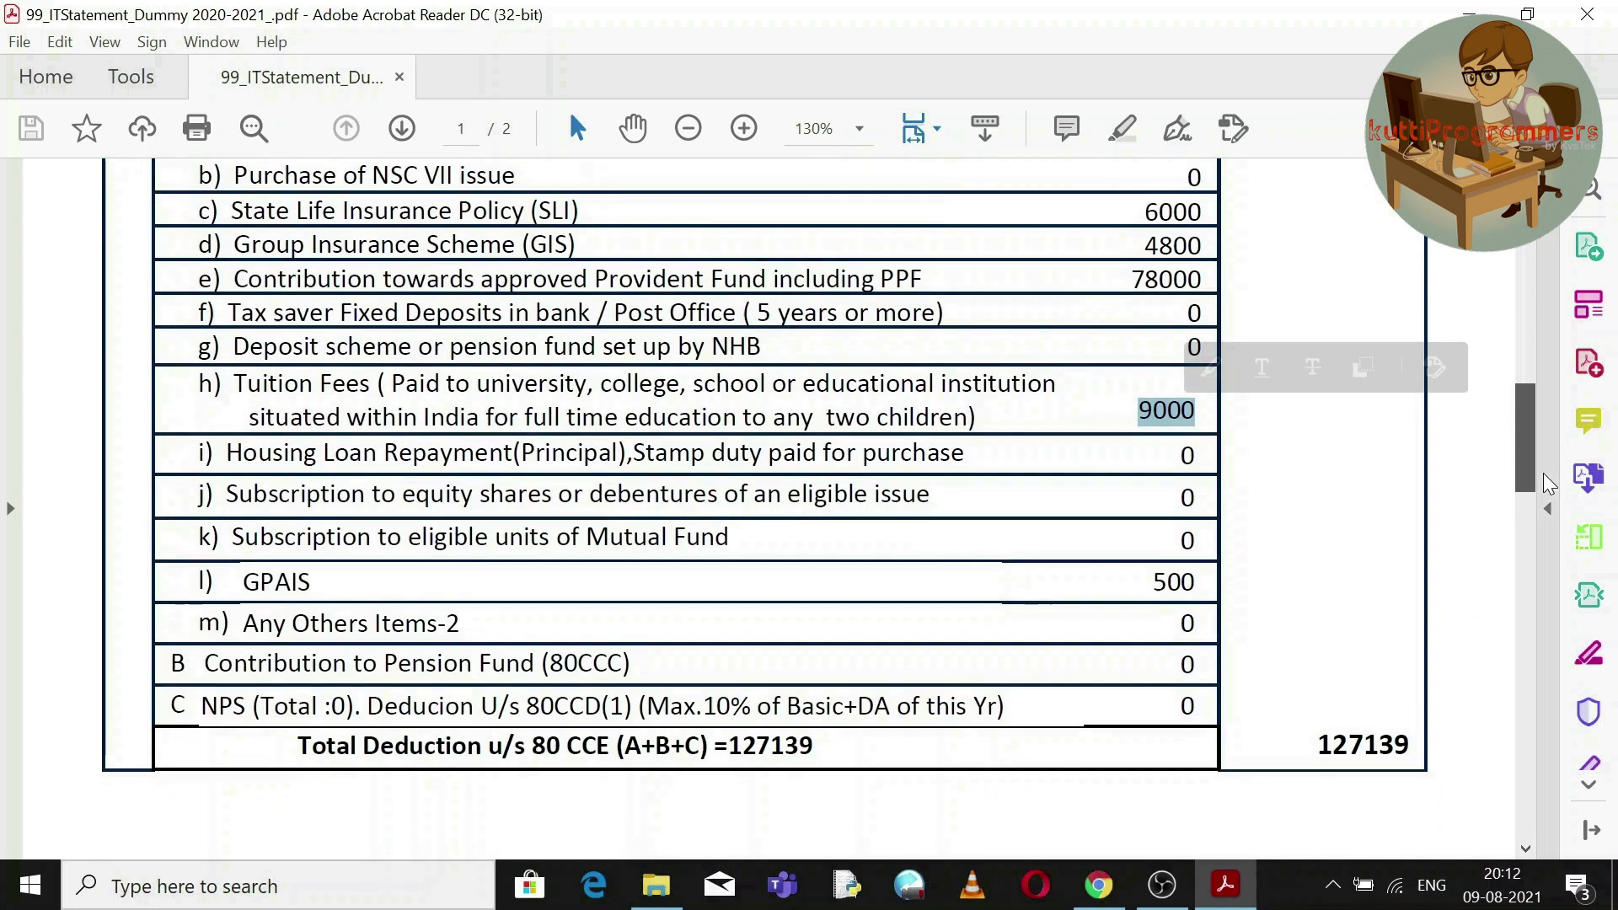
{"action": "double_click", "coordinate": [1171, 580]}
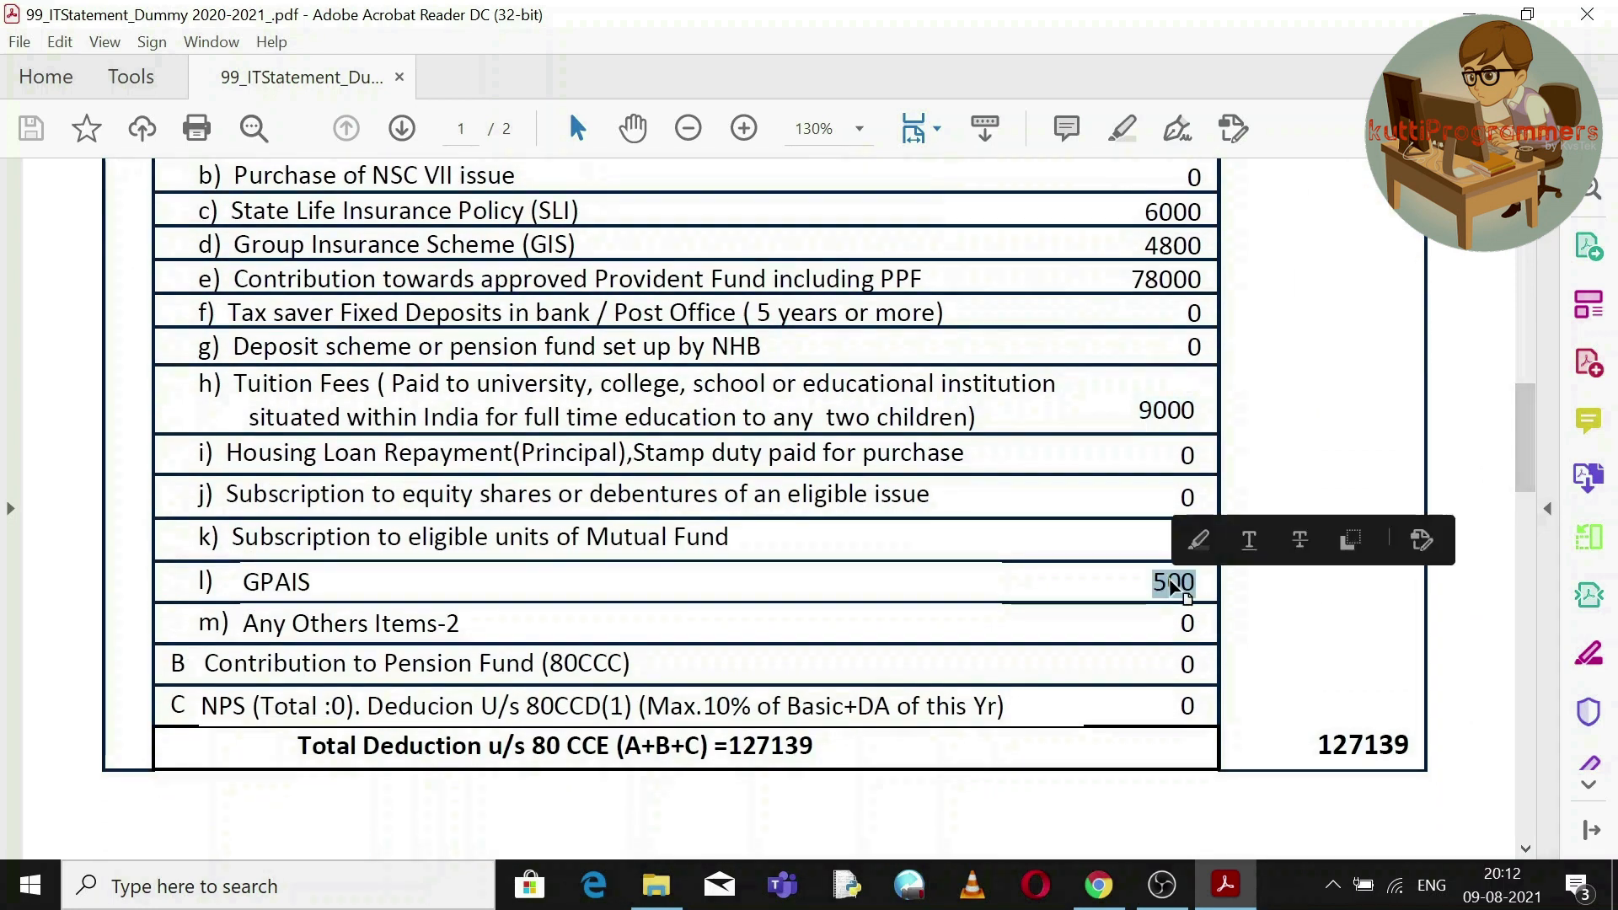
{"action": "double_click", "coordinate": [1352, 746]}
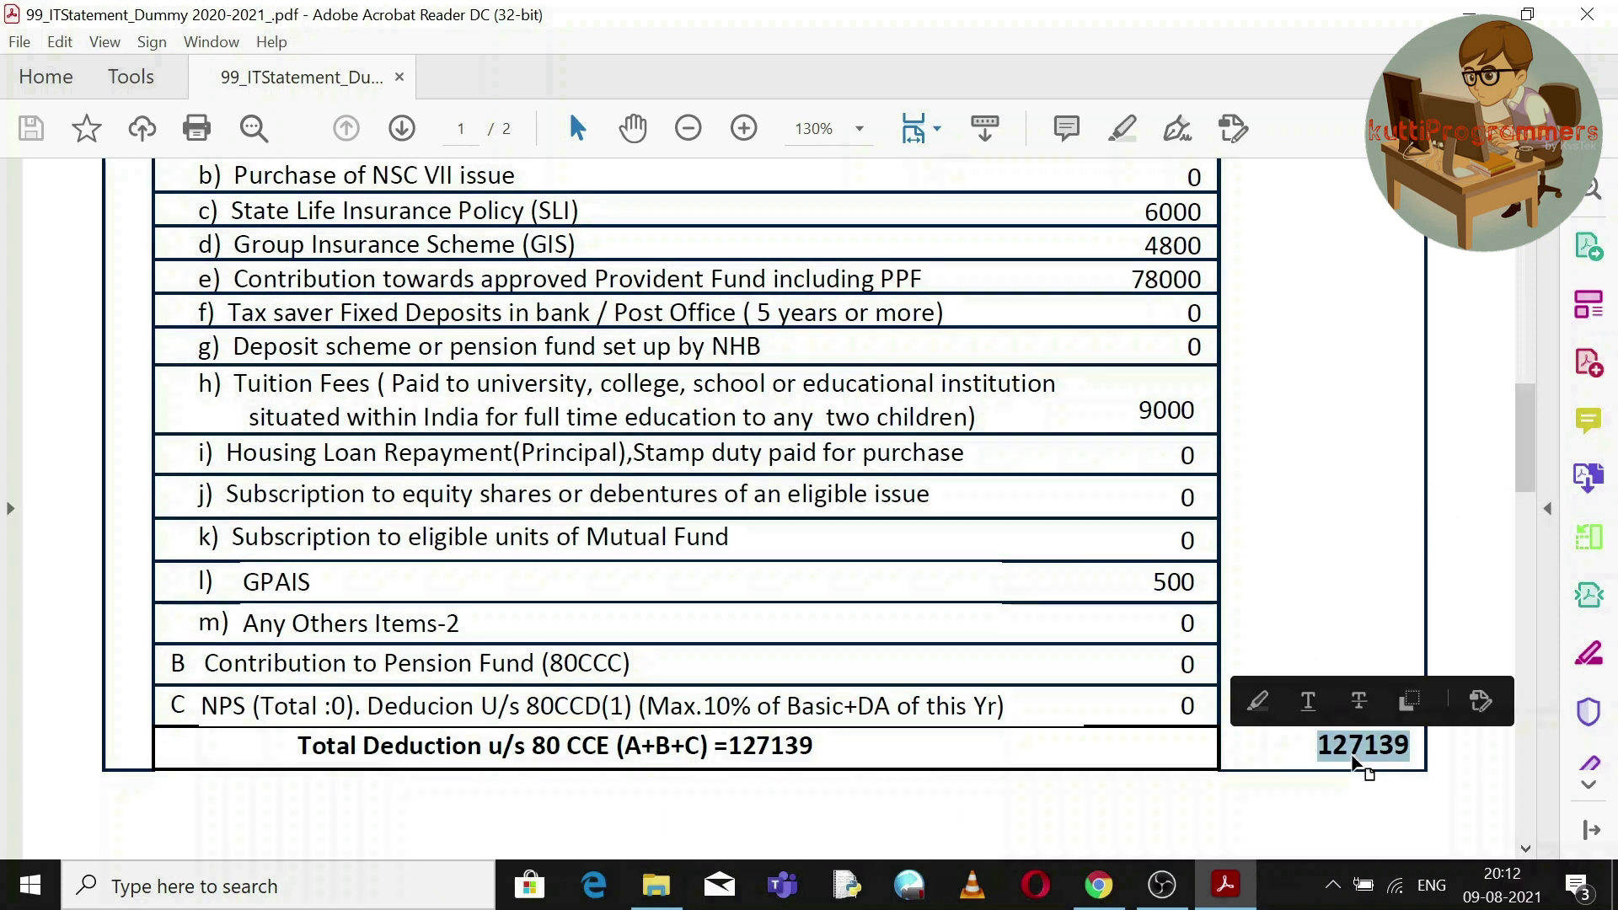
{"action": "right_click", "coordinate": [1353, 757]}
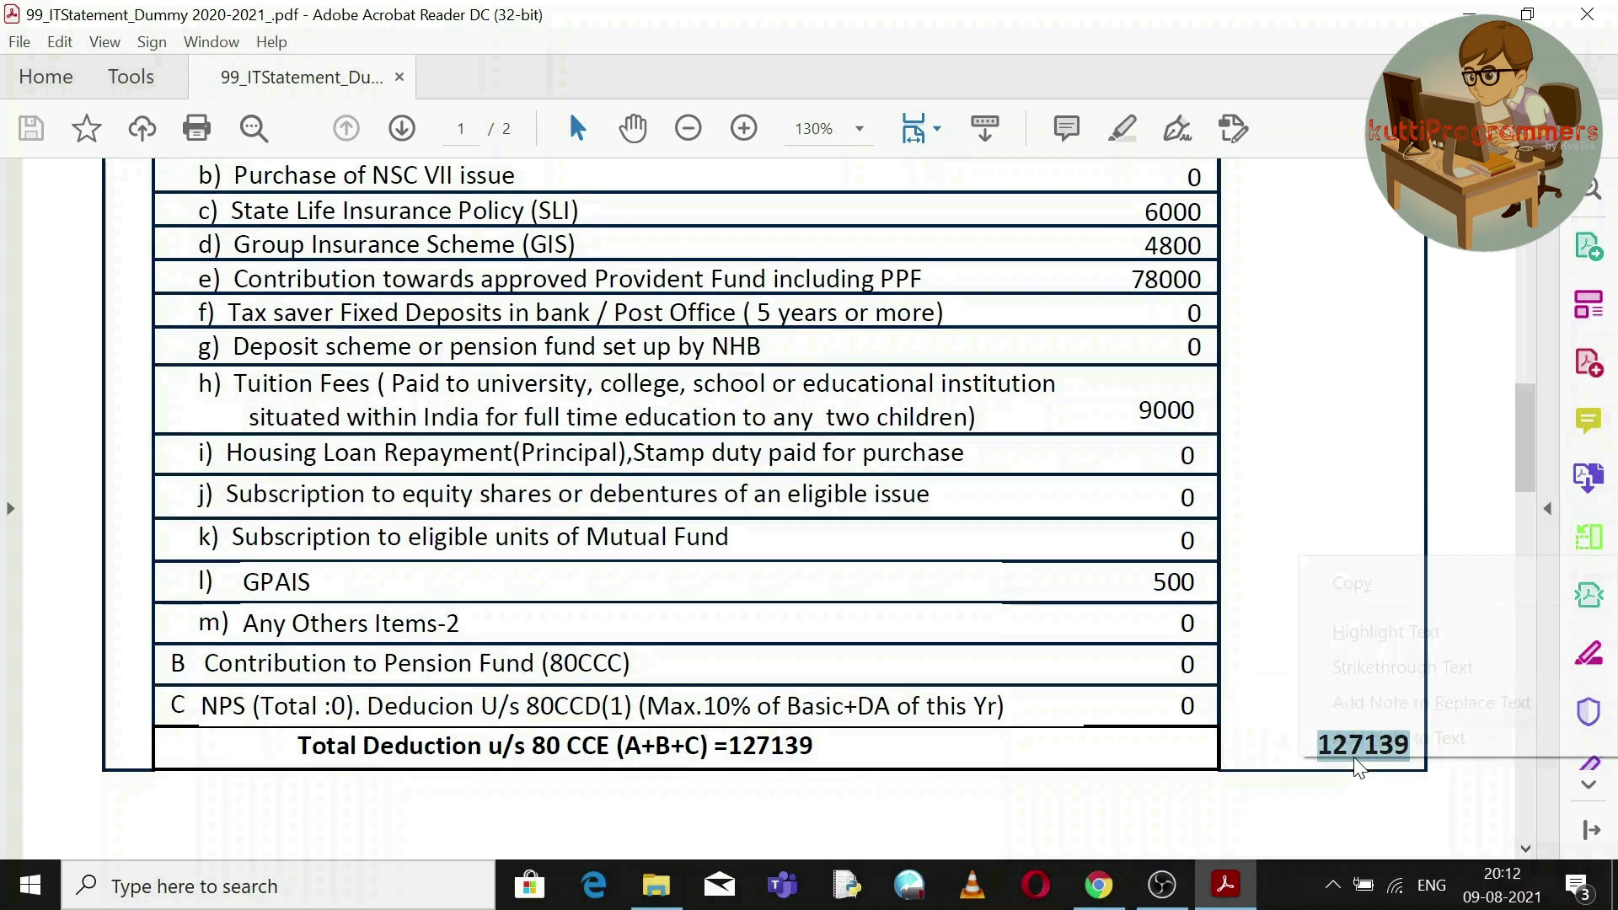
{"action": "left_click", "coordinate": [1350, 564]}
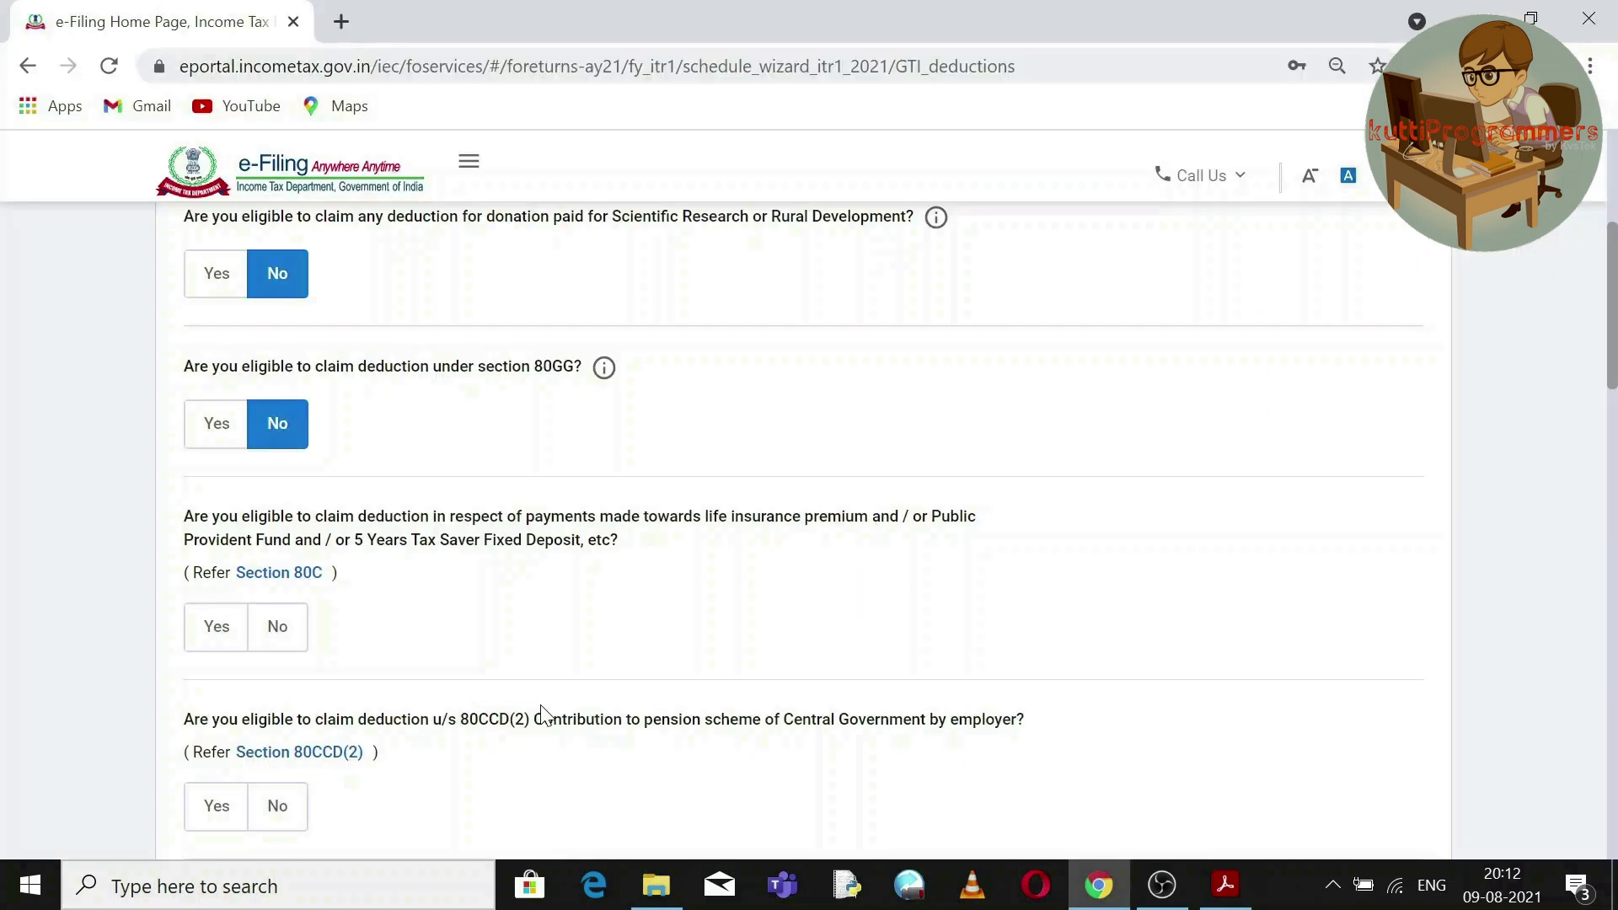
Claim the Section 80C deduction with an amount of 127139.
{"action": "left_click", "coordinate": [218, 628]}
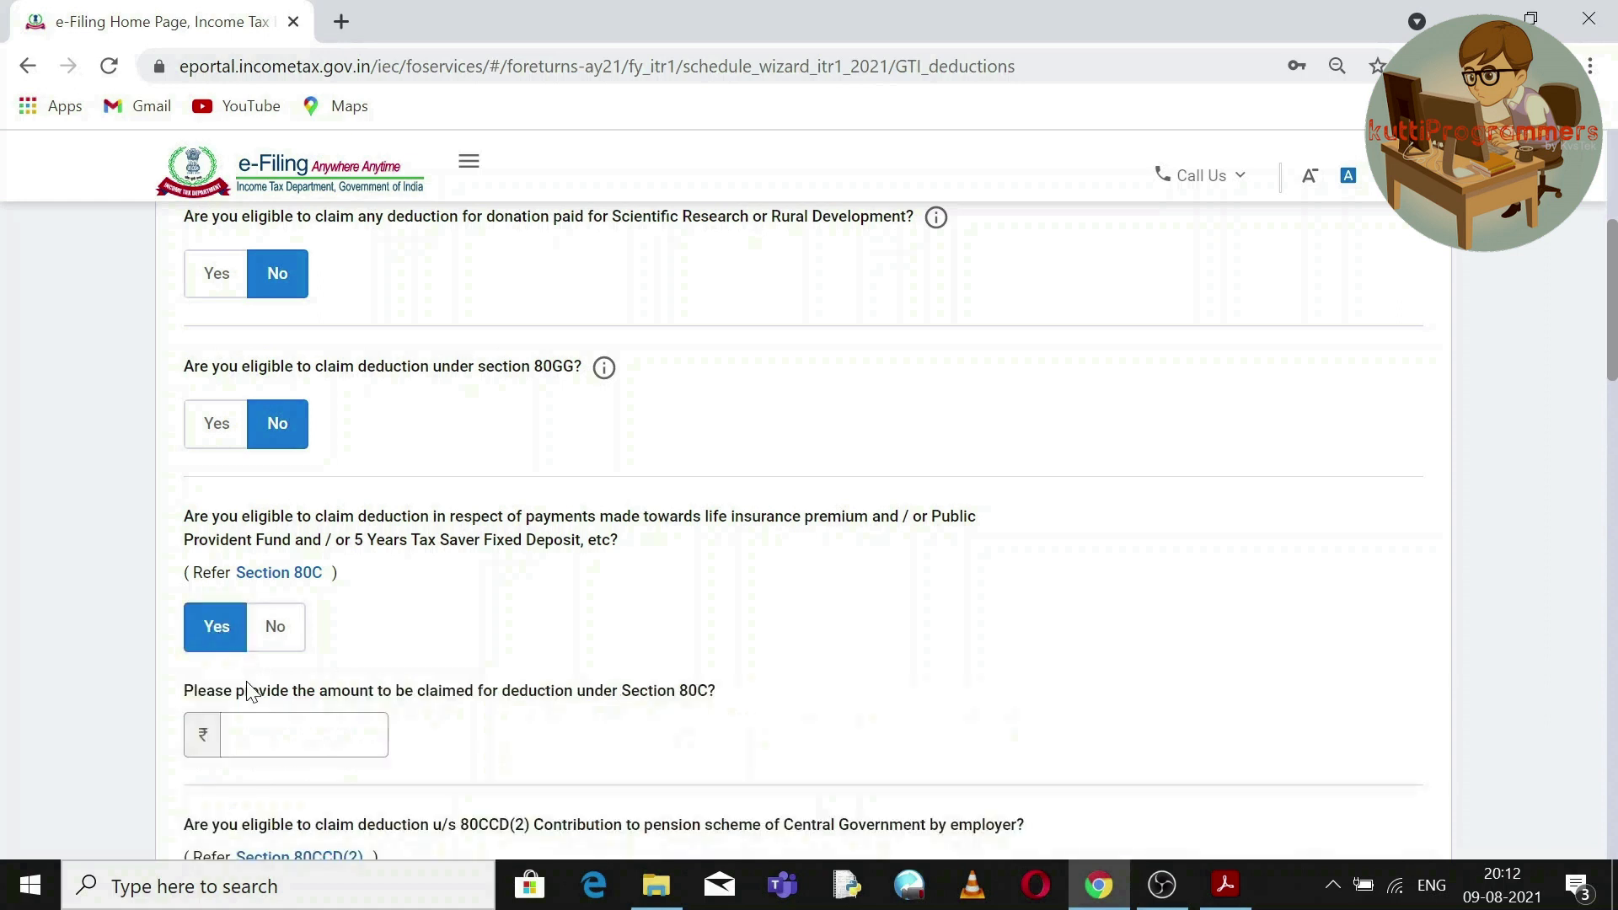
{"action": "left_click", "coordinate": [261, 733]}
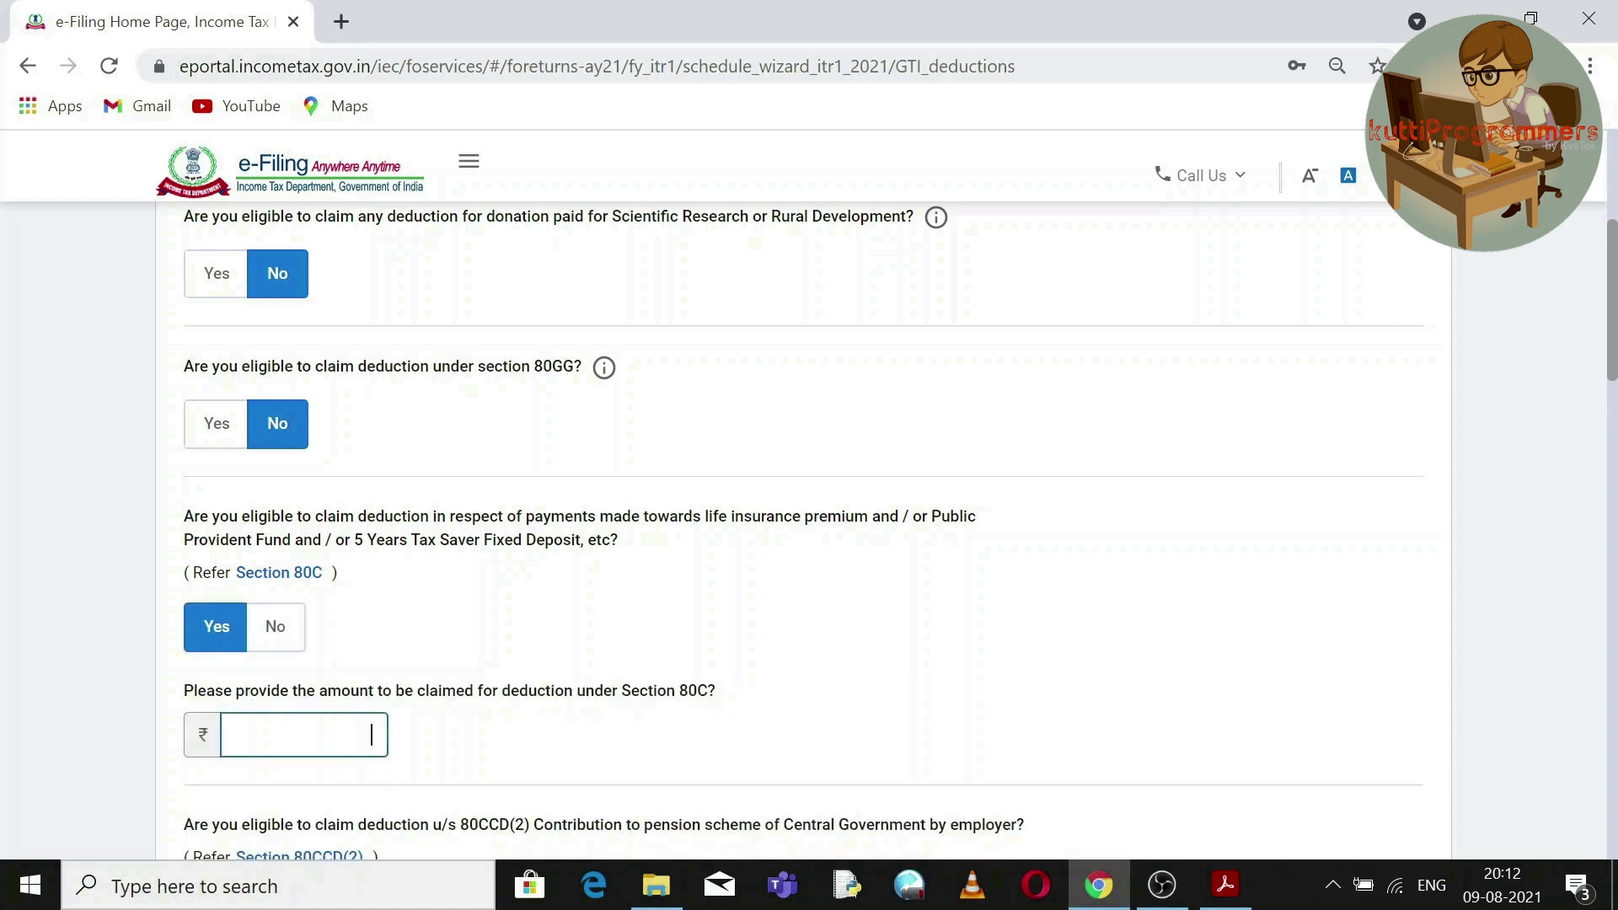
{"action": "type", "text": "127139"}
{"action": "left_click", "coordinate": [776, 751]}
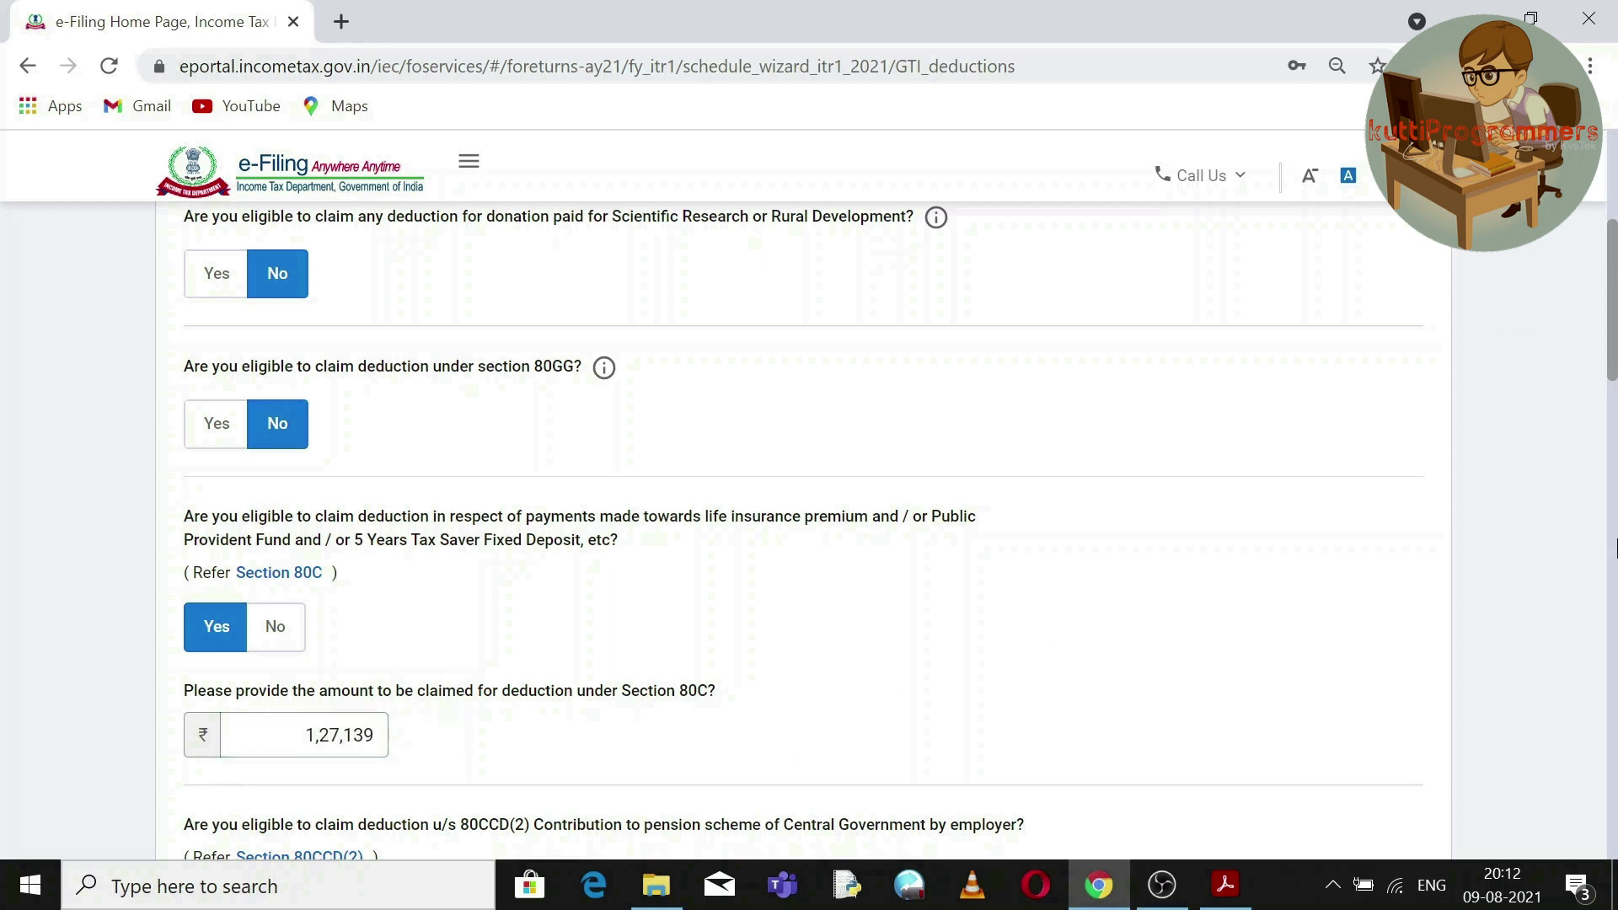
{"action": "left_click_drag", "start_coordinate": [1612, 354], "coordinate": [1612, 442]}
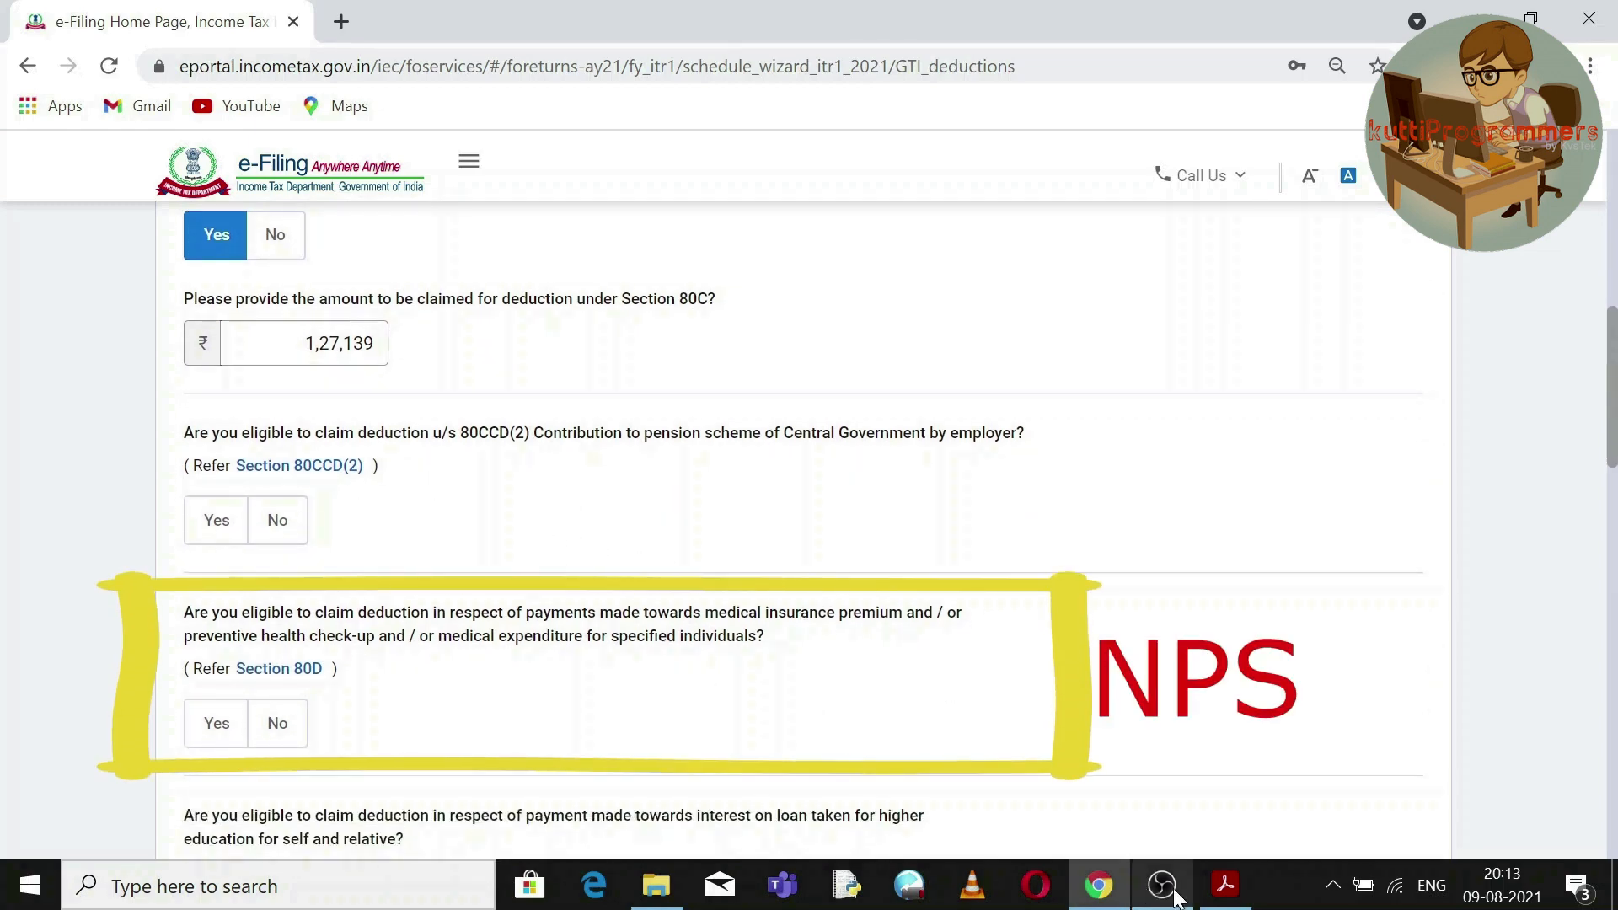
Check the statement's 80CCD pension/NPS rows, then answer No to 80CCD(2), 80D and 80E.
{"action": "left_click", "coordinate": [1225, 885]}
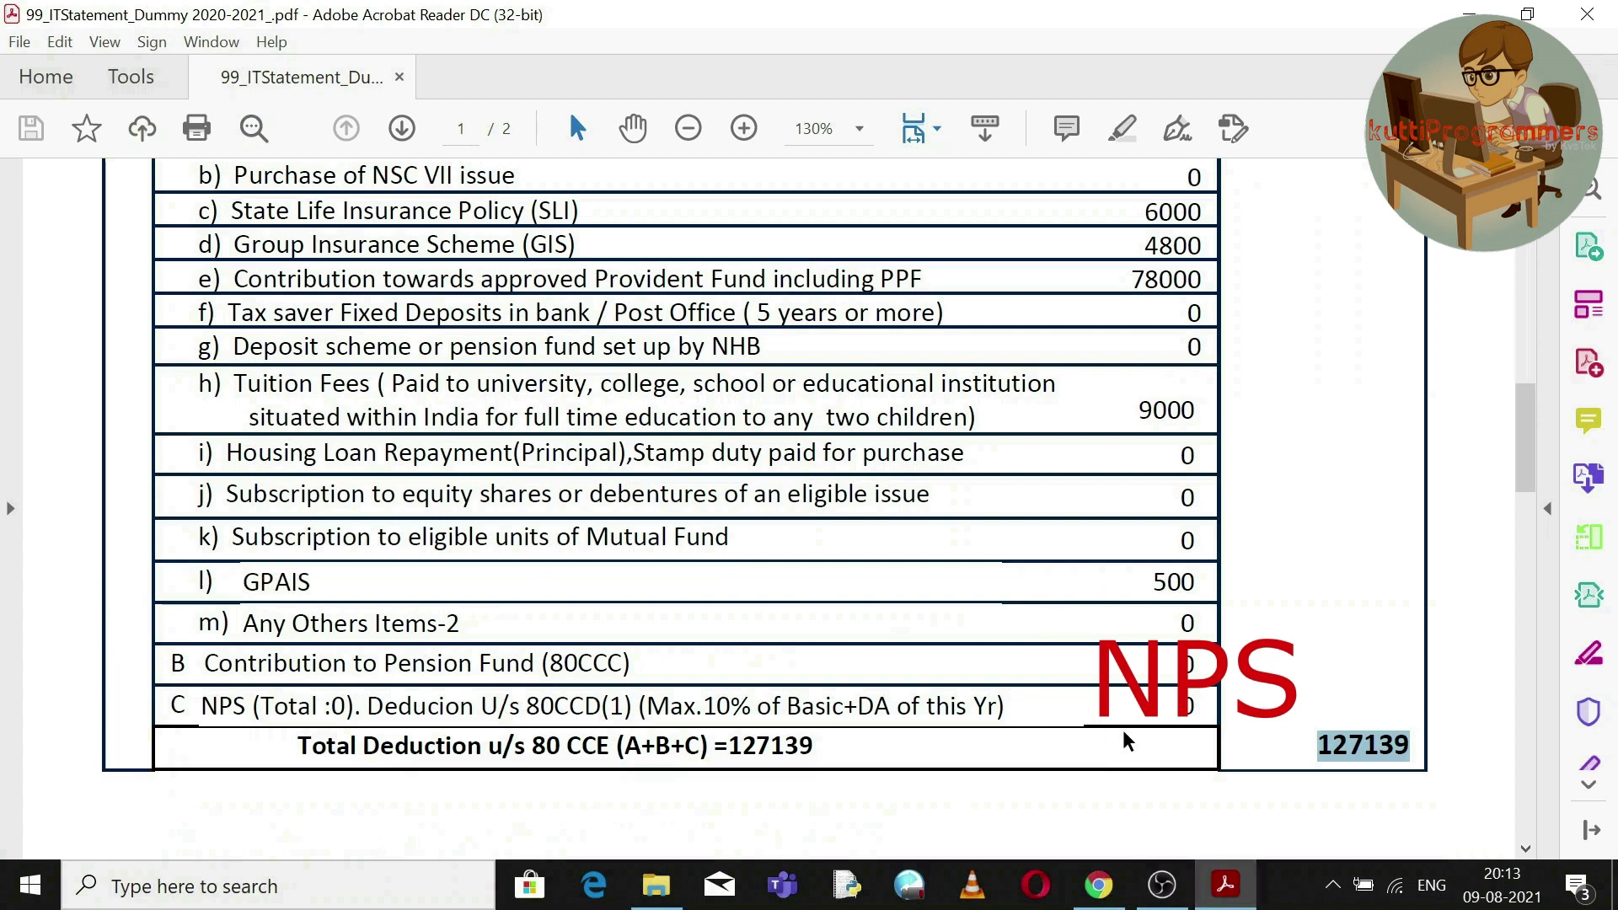
{"action": "double_click", "coordinate": [498, 704]}
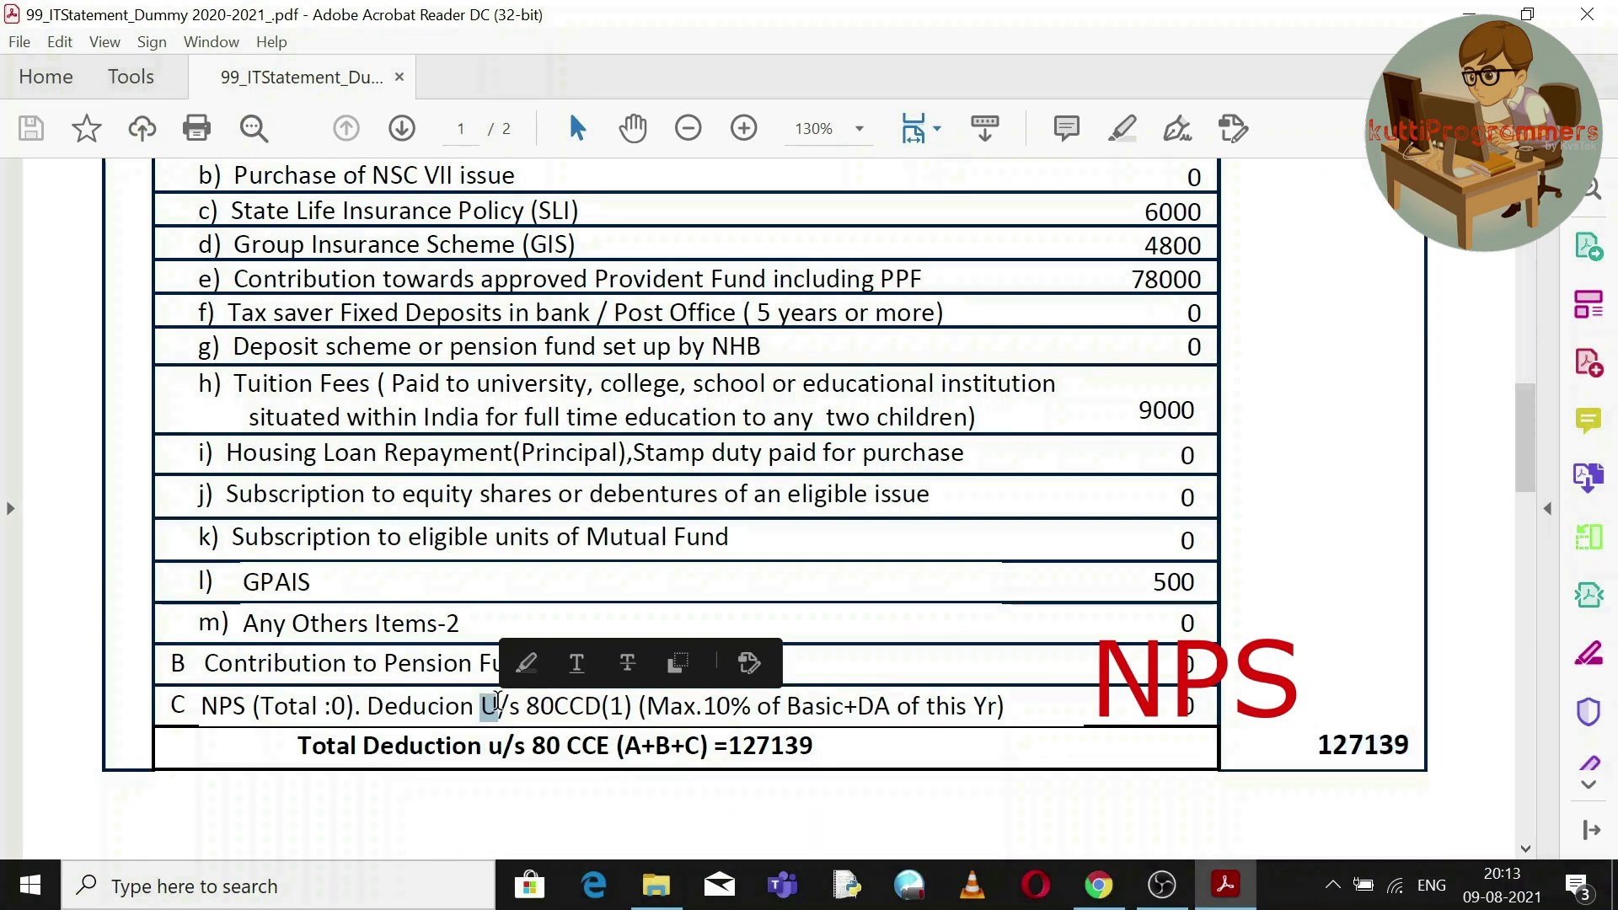
{"action": "double_click", "coordinate": [531, 708]}
{"action": "left_click_drag", "start_coordinate": [394, 664], "coordinate": [584, 706]}
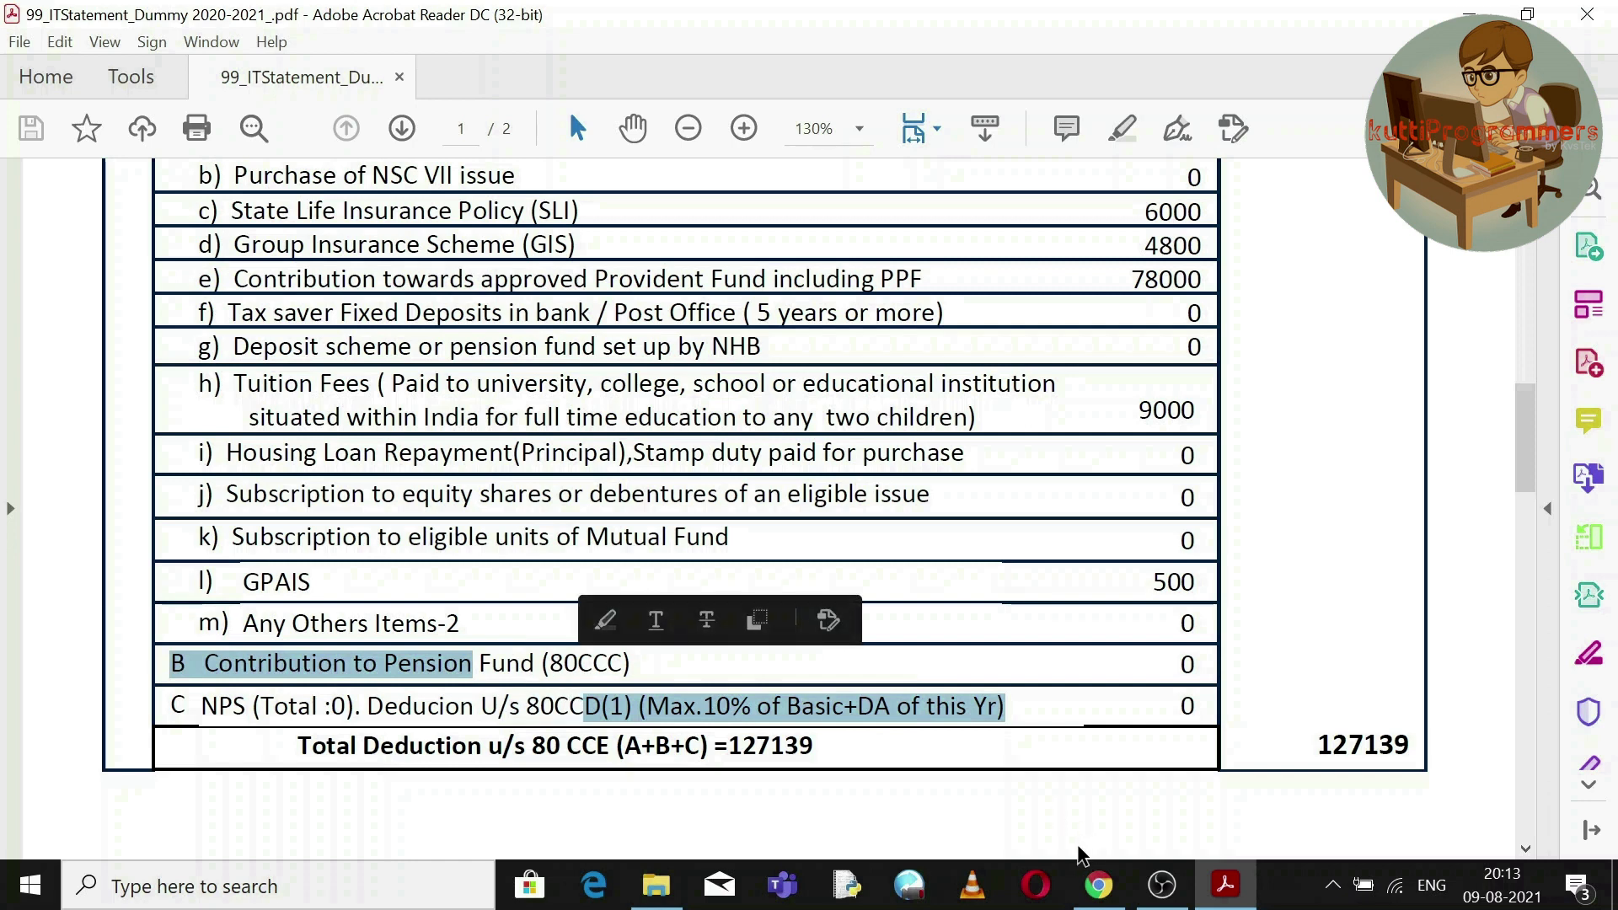
{"action": "left_click", "coordinate": [1098, 885]}
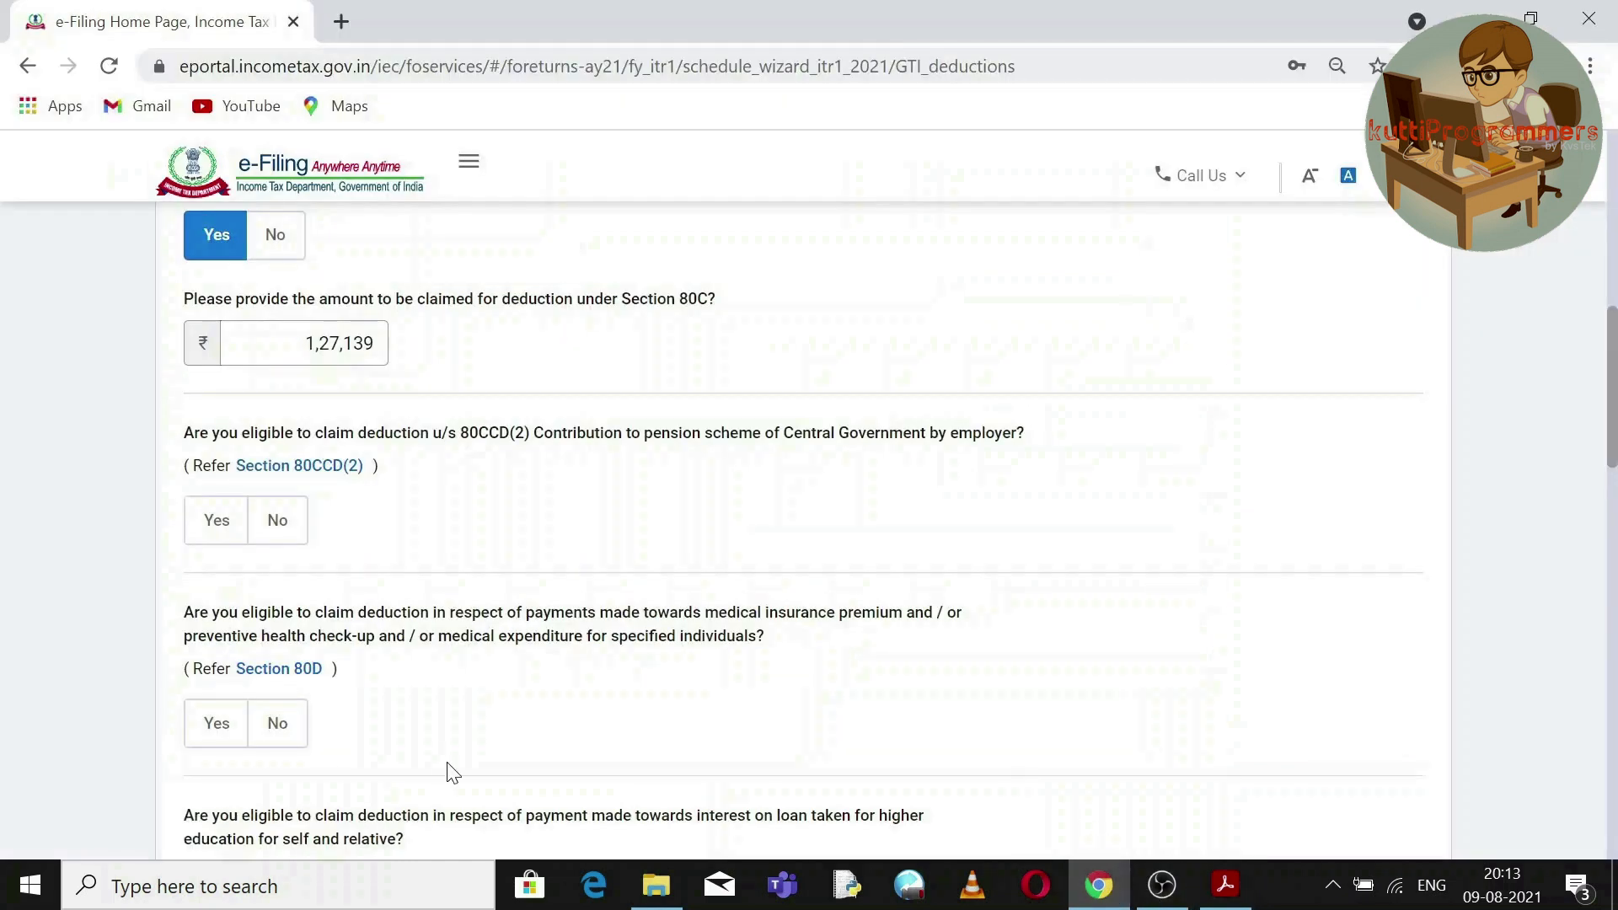
{"action": "left_click", "coordinate": [288, 533]}
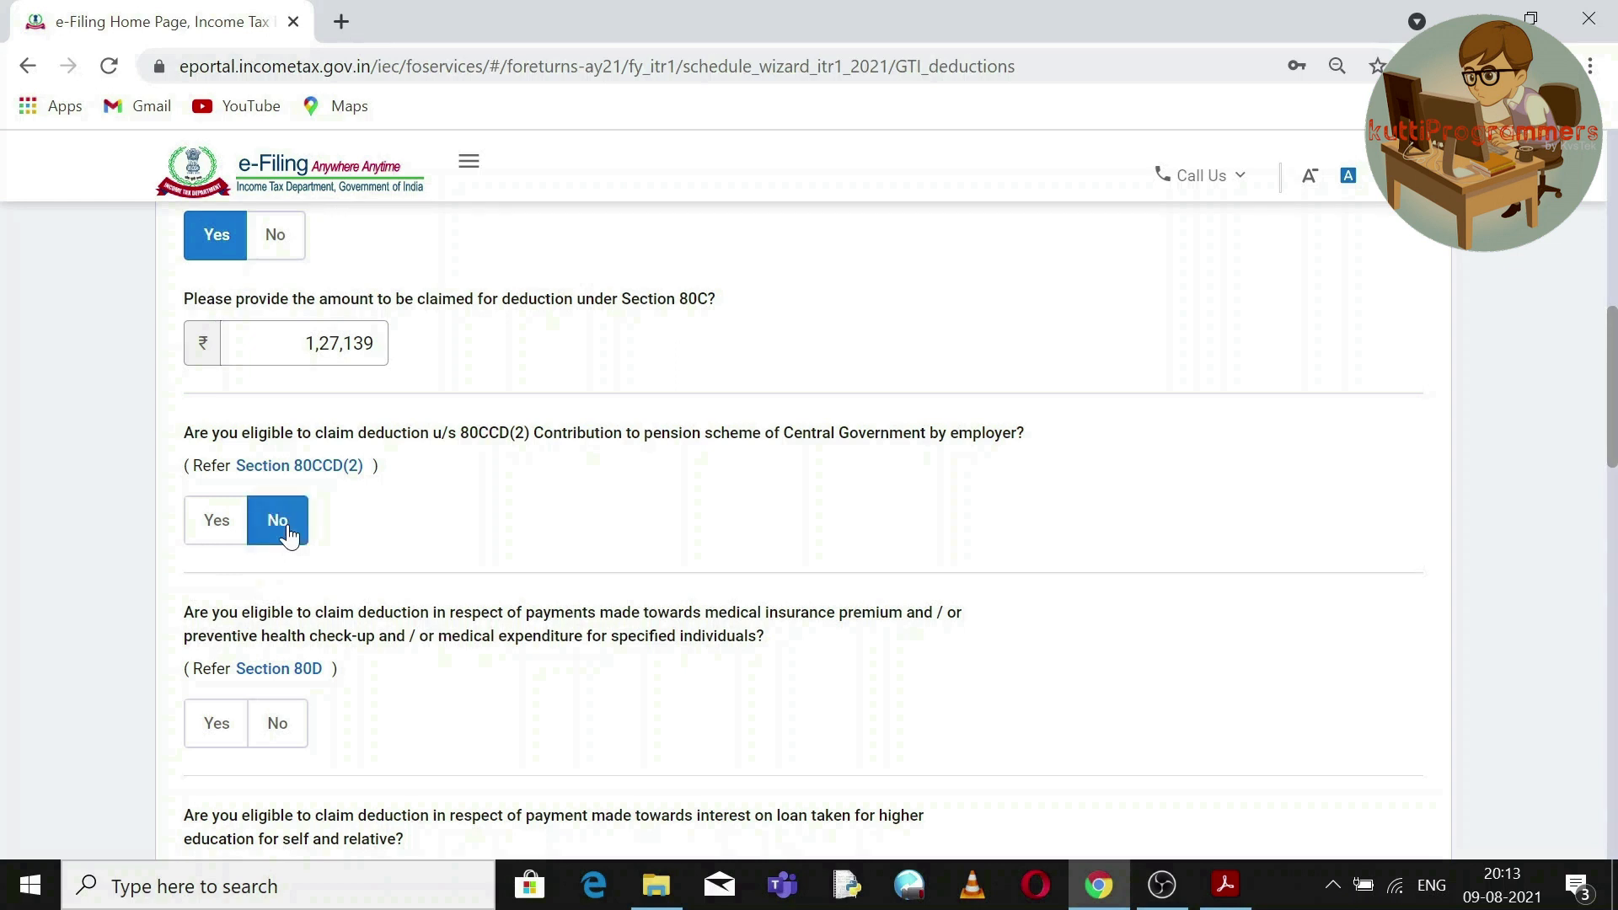
{"action": "left_click", "coordinate": [284, 727]}
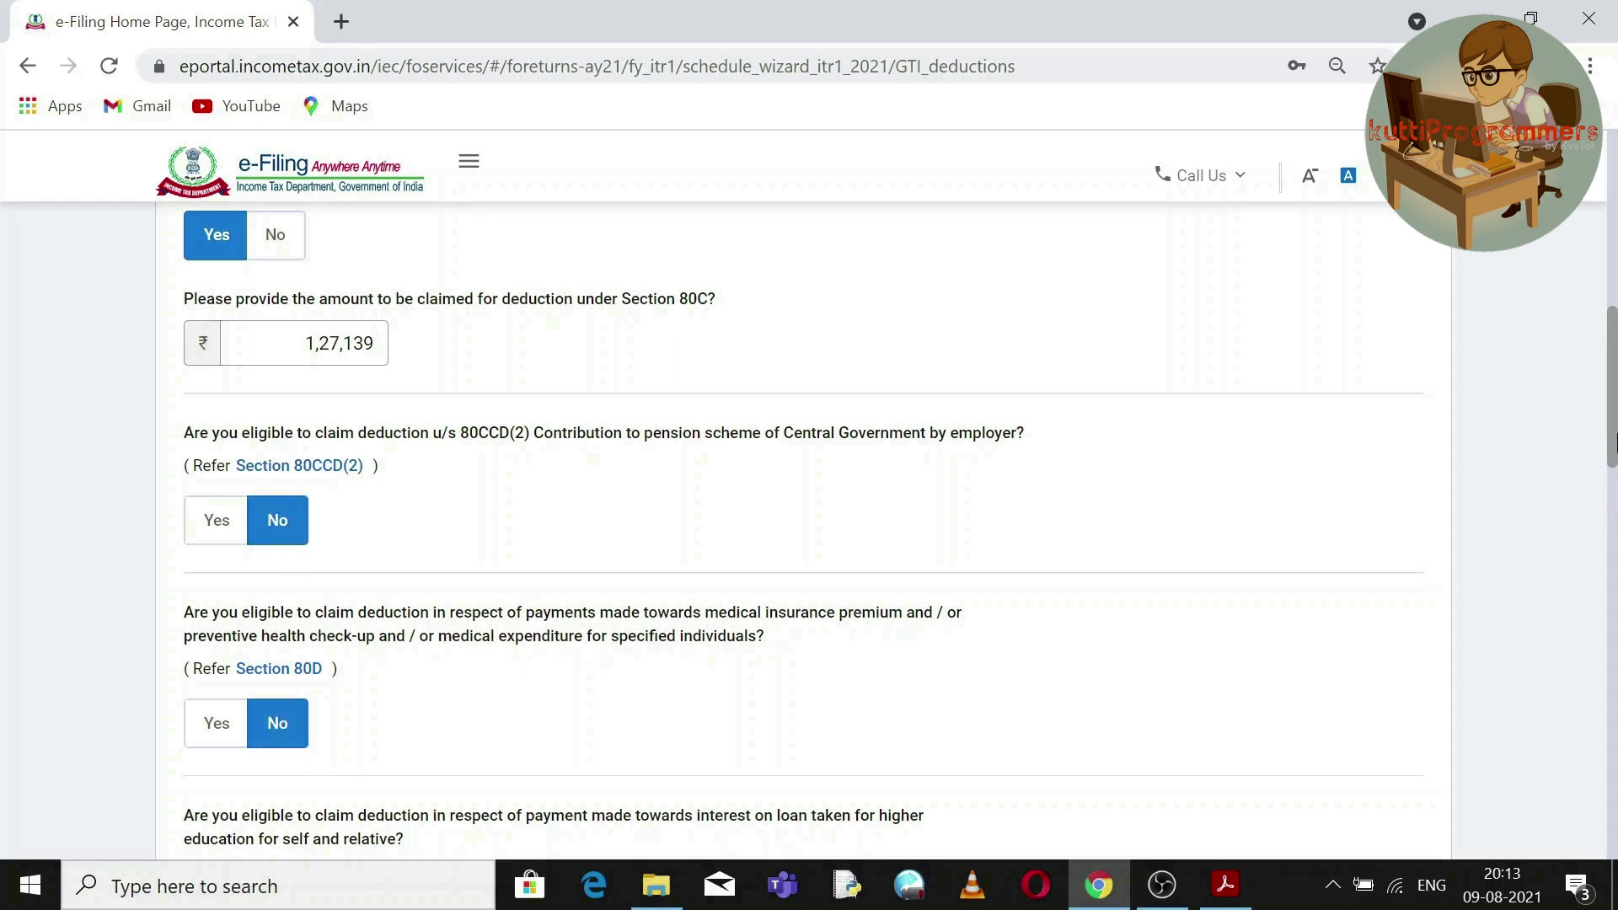
{"action": "left_click_drag", "start_coordinate": [1614, 426], "coordinate": [1614, 496]}
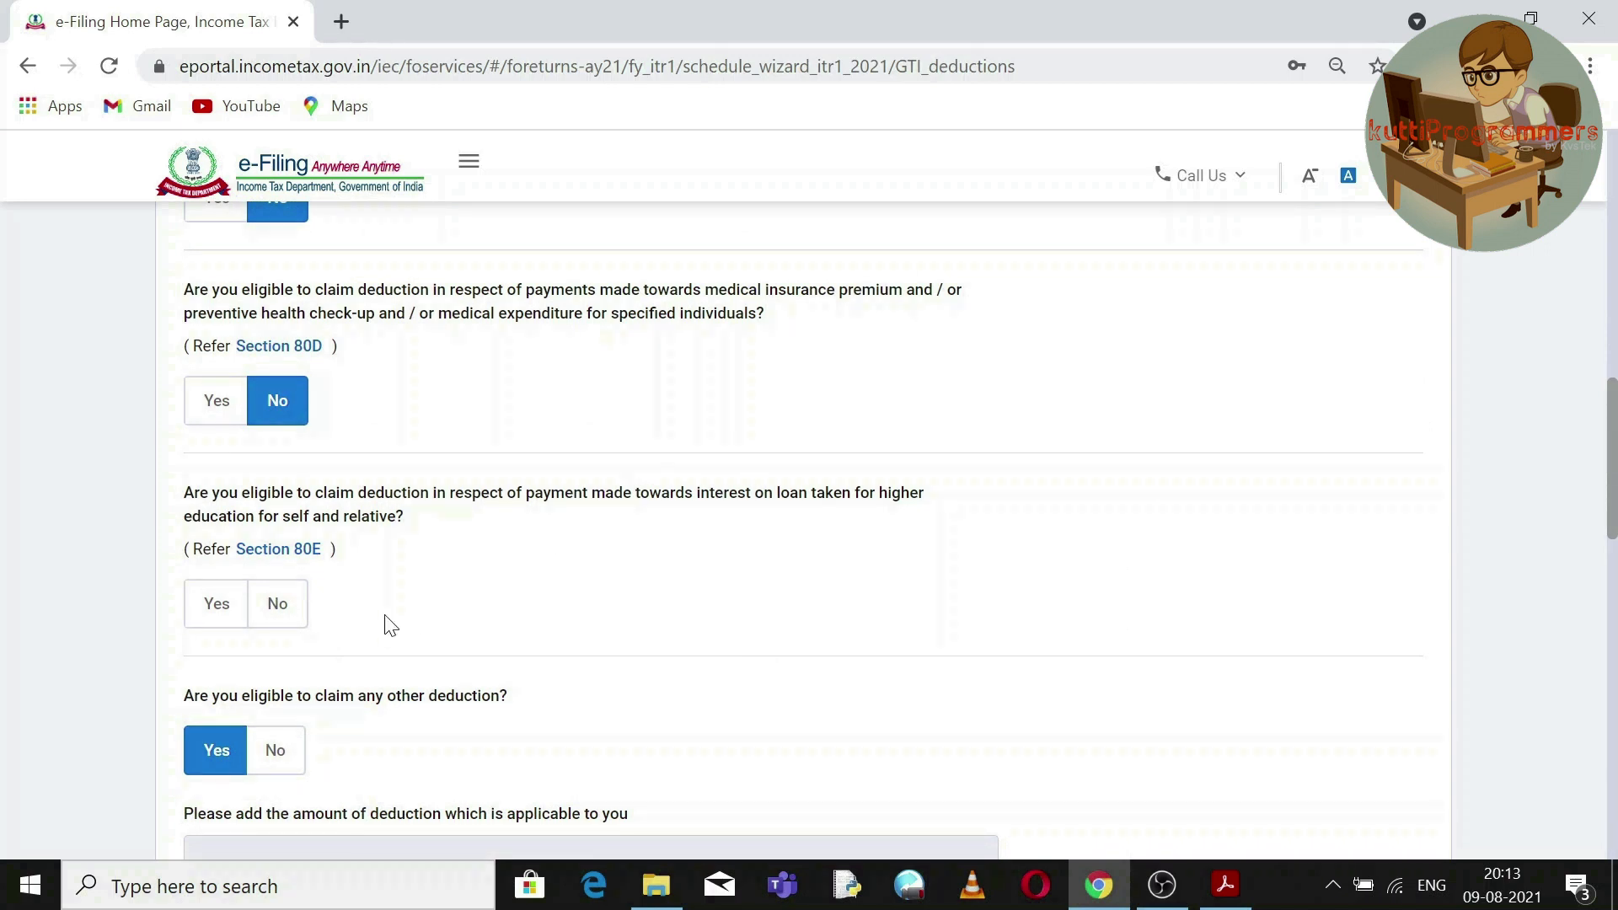
{"action": "left_click", "coordinate": [279, 616]}
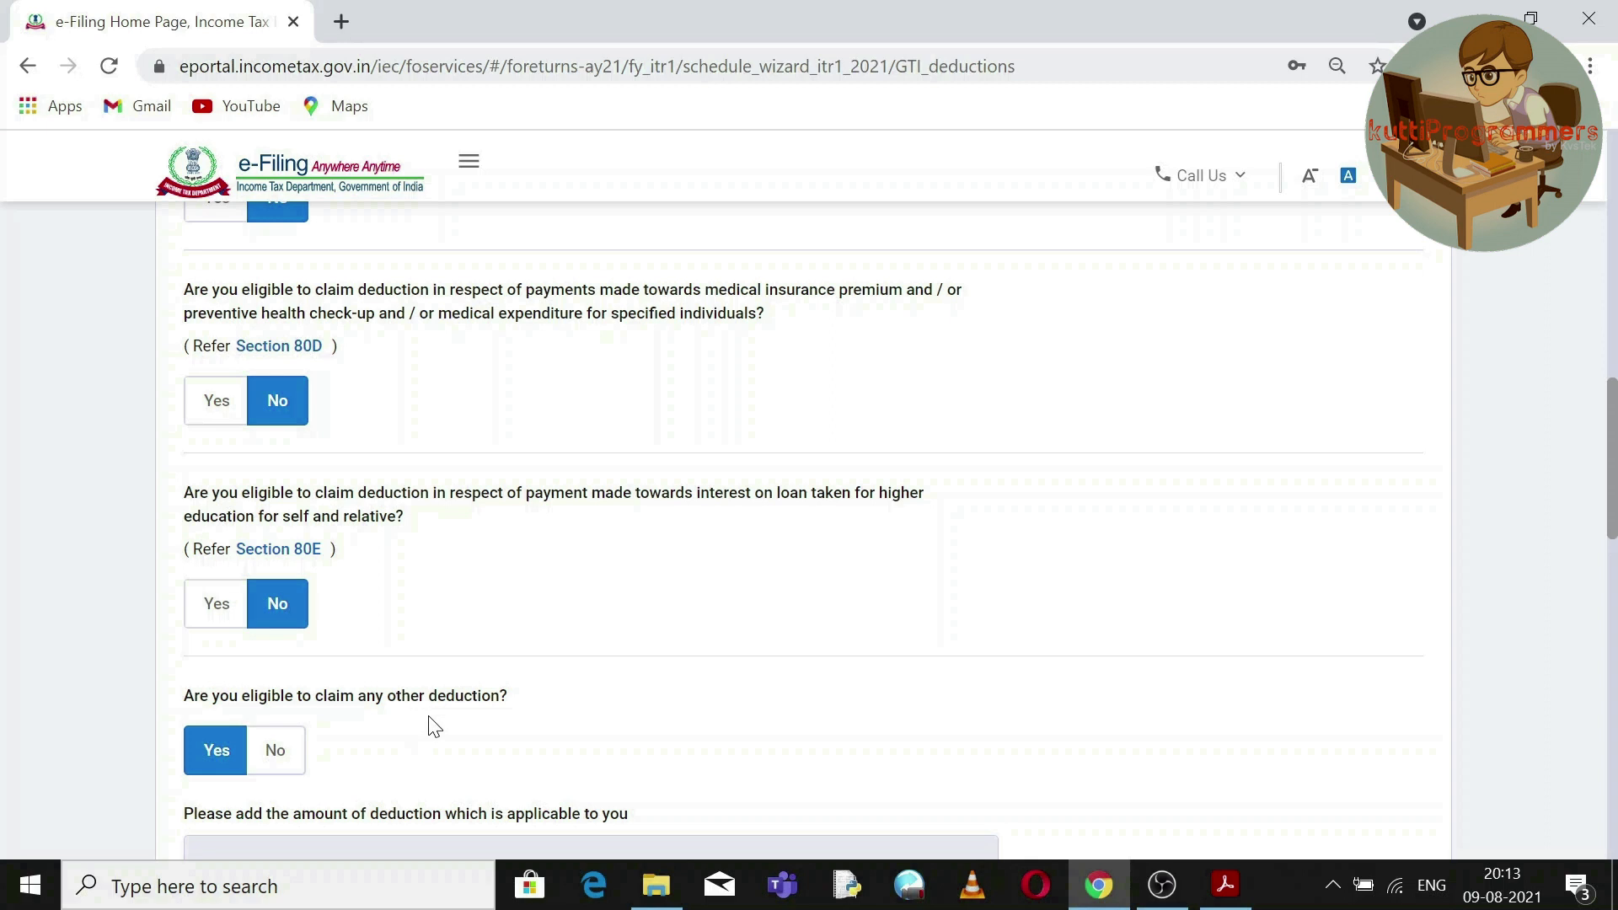
Tick the 80TTA savings bank interest deduction among the other deductions, claiming ₹1,000.
{"action": "scroll", "coordinate": [1612, 387], "scroll_direction": "down", "scroll_amount": 2}
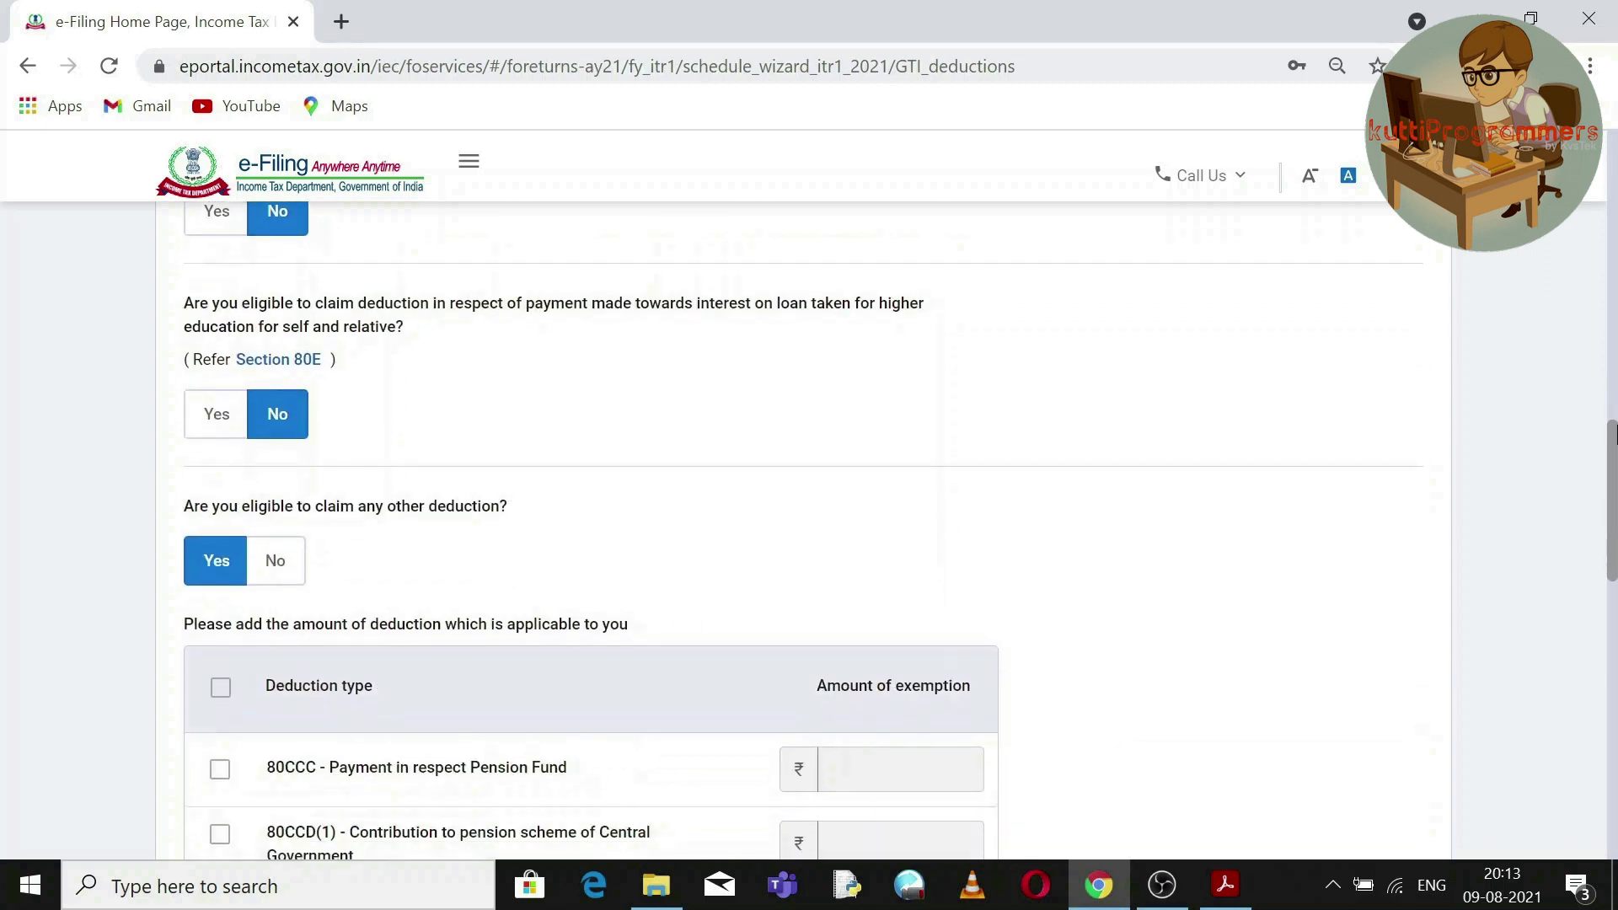
{"action": "left_click_drag", "start_coordinate": [1612, 433], "coordinate": [1599, 491]}
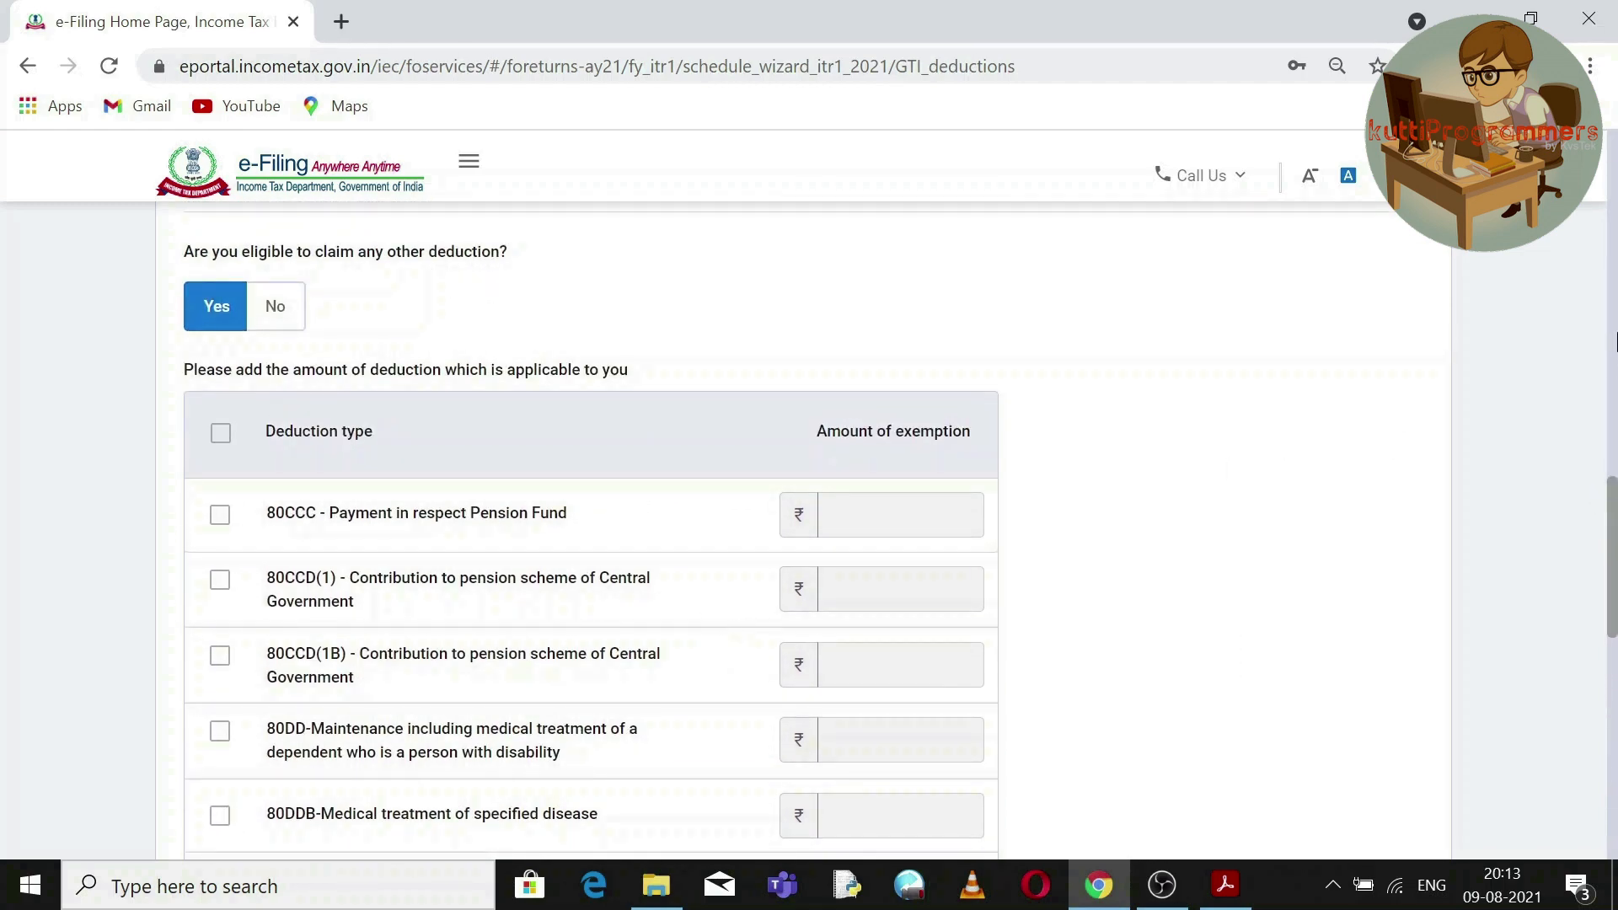
{"action": "left_click_drag", "start_coordinate": [1614, 510], "coordinate": [1614, 662]}
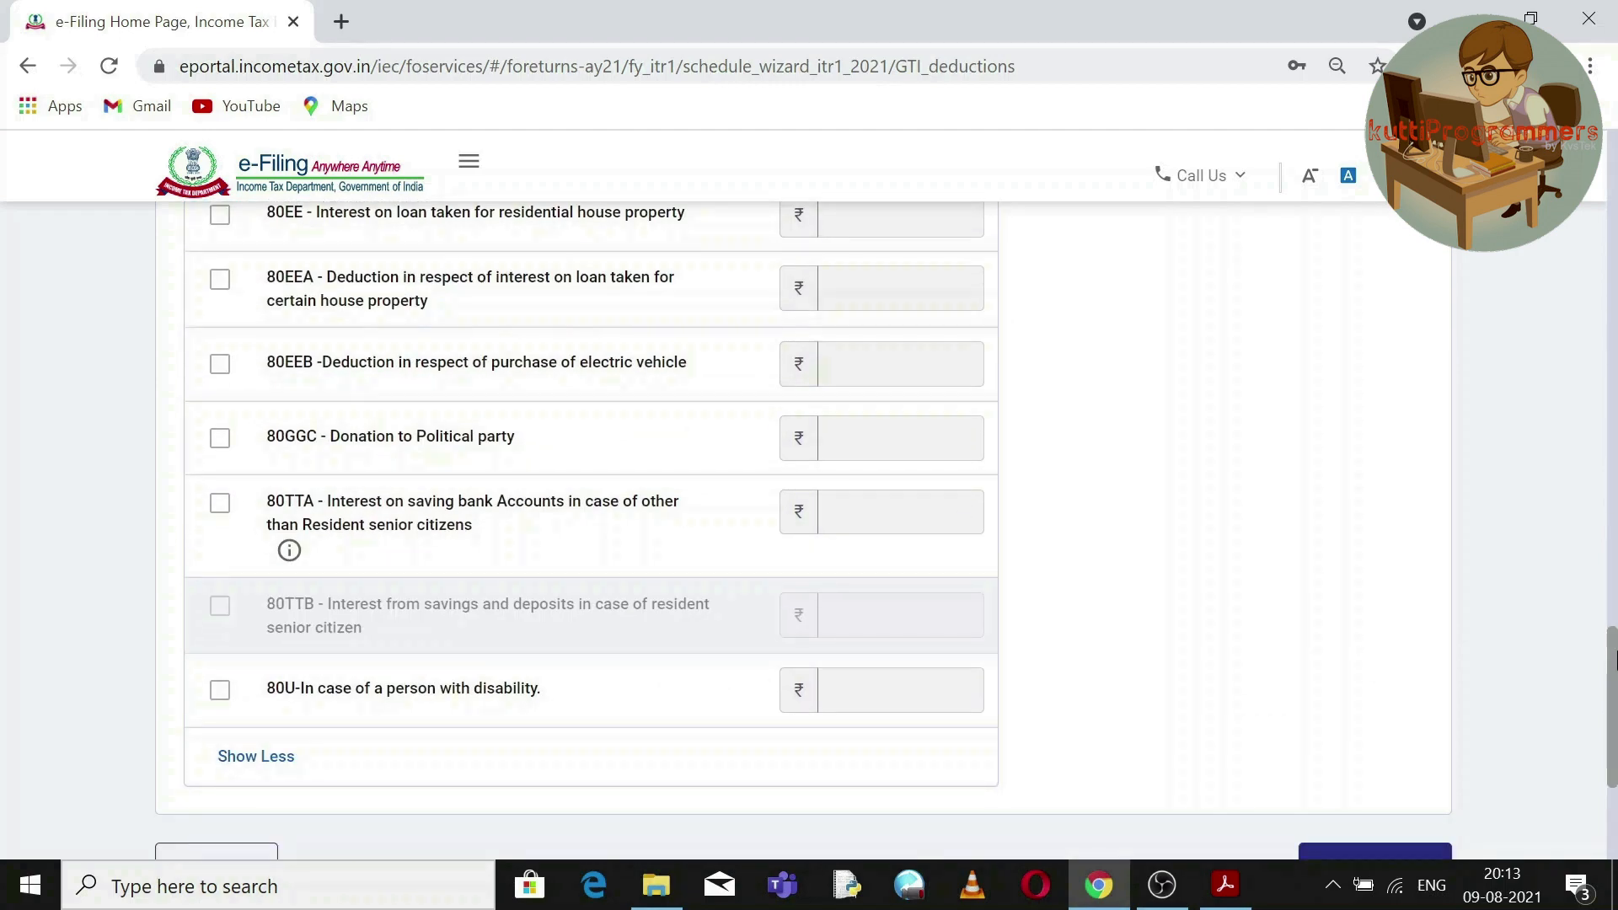
{"action": "left_click_drag", "start_coordinate": [1614, 662], "coordinate": [1610, 633]}
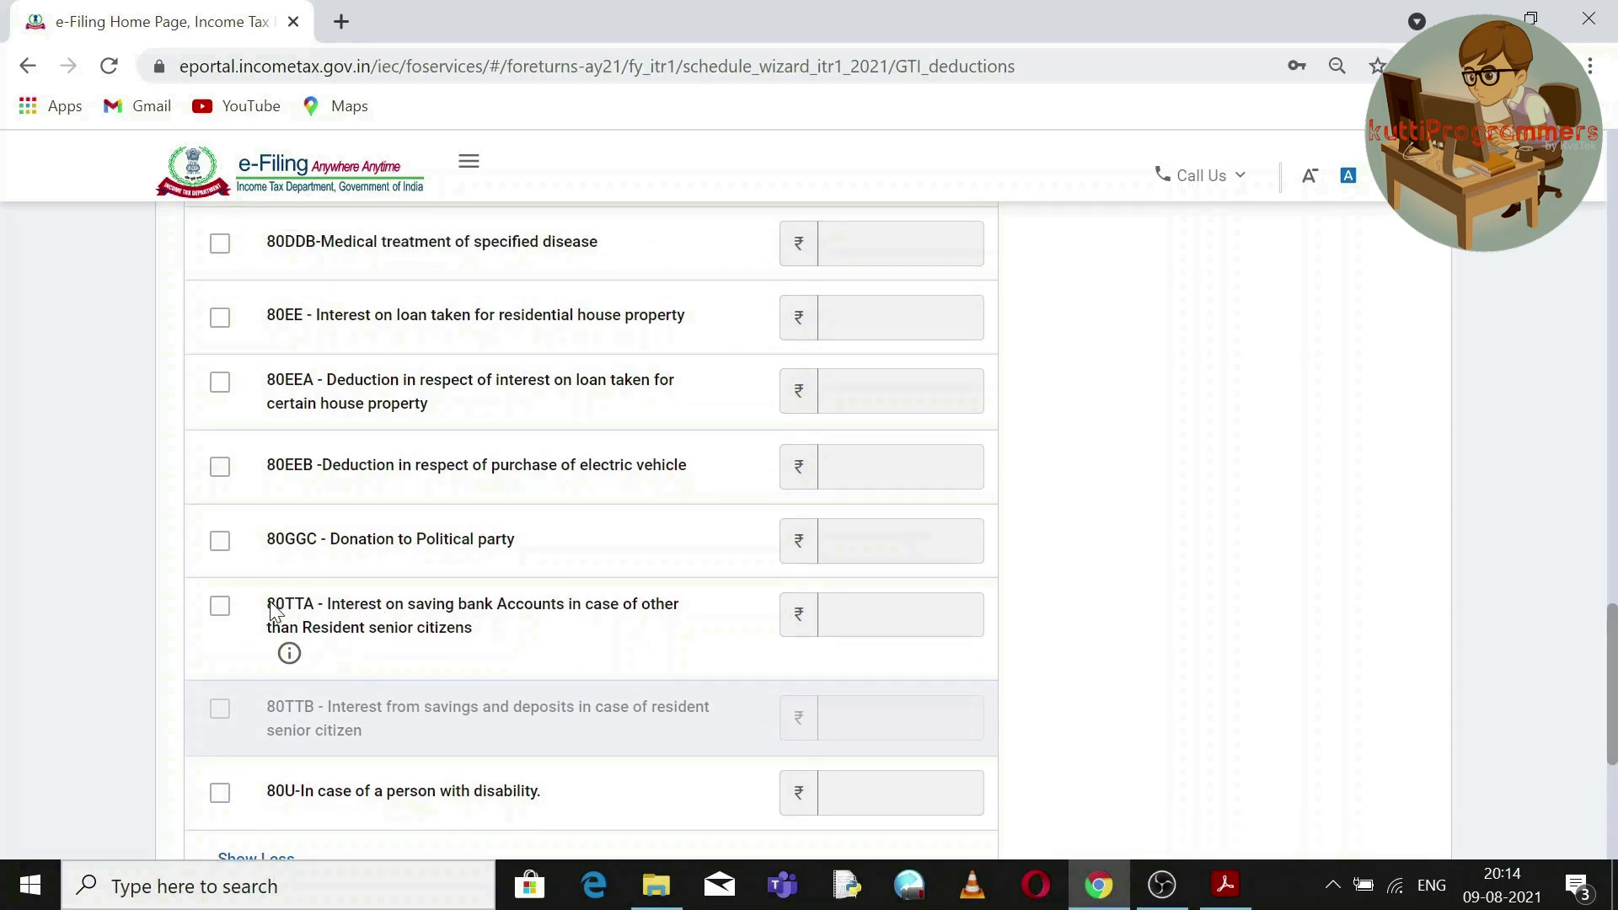
{"action": "left_click", "coordinate": [220, 606]}
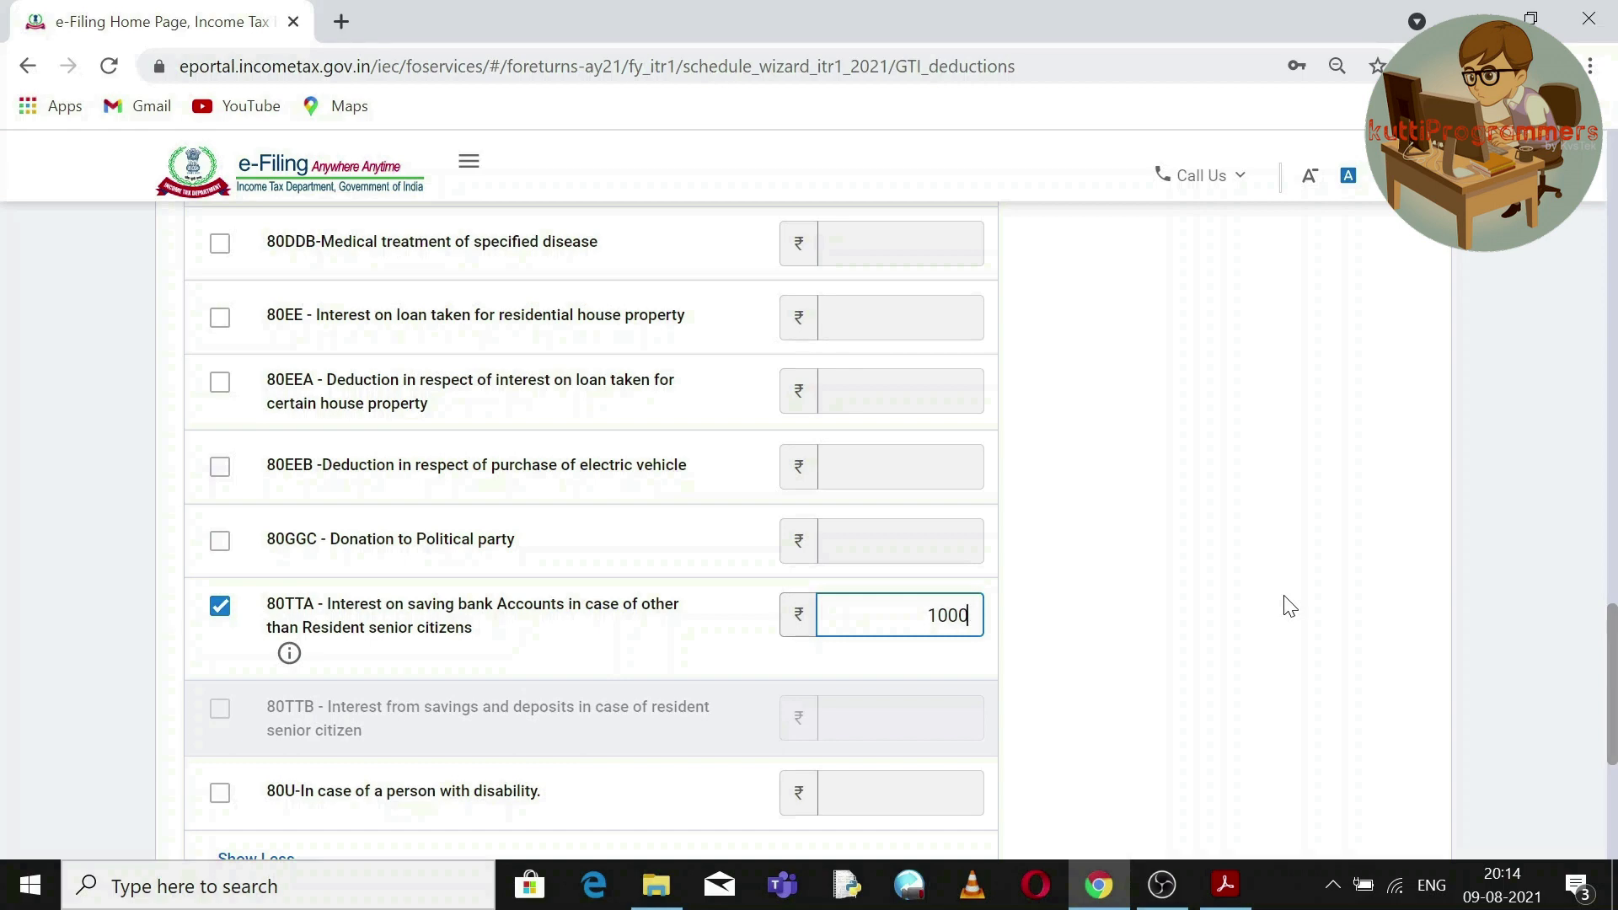
{"action": "left_click", "coordinate": [288, 658]}
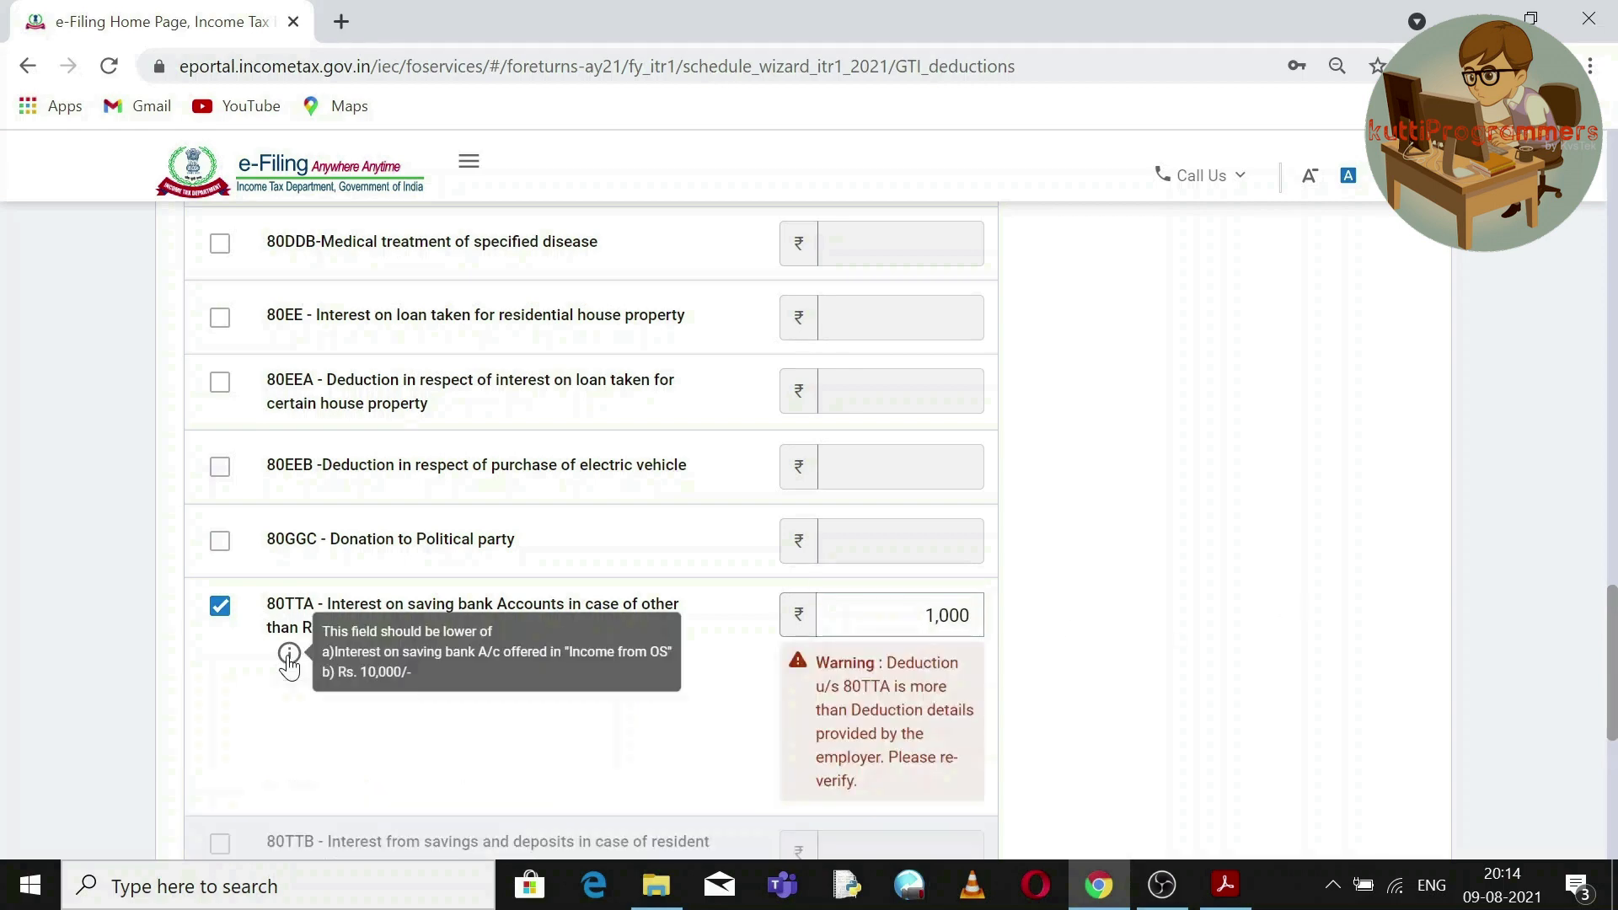
Verify the 80TTA ₹1,000 against the savings interest row in the statement PDF.
{"action": "left_click", "coordinate": [1223, 886]}
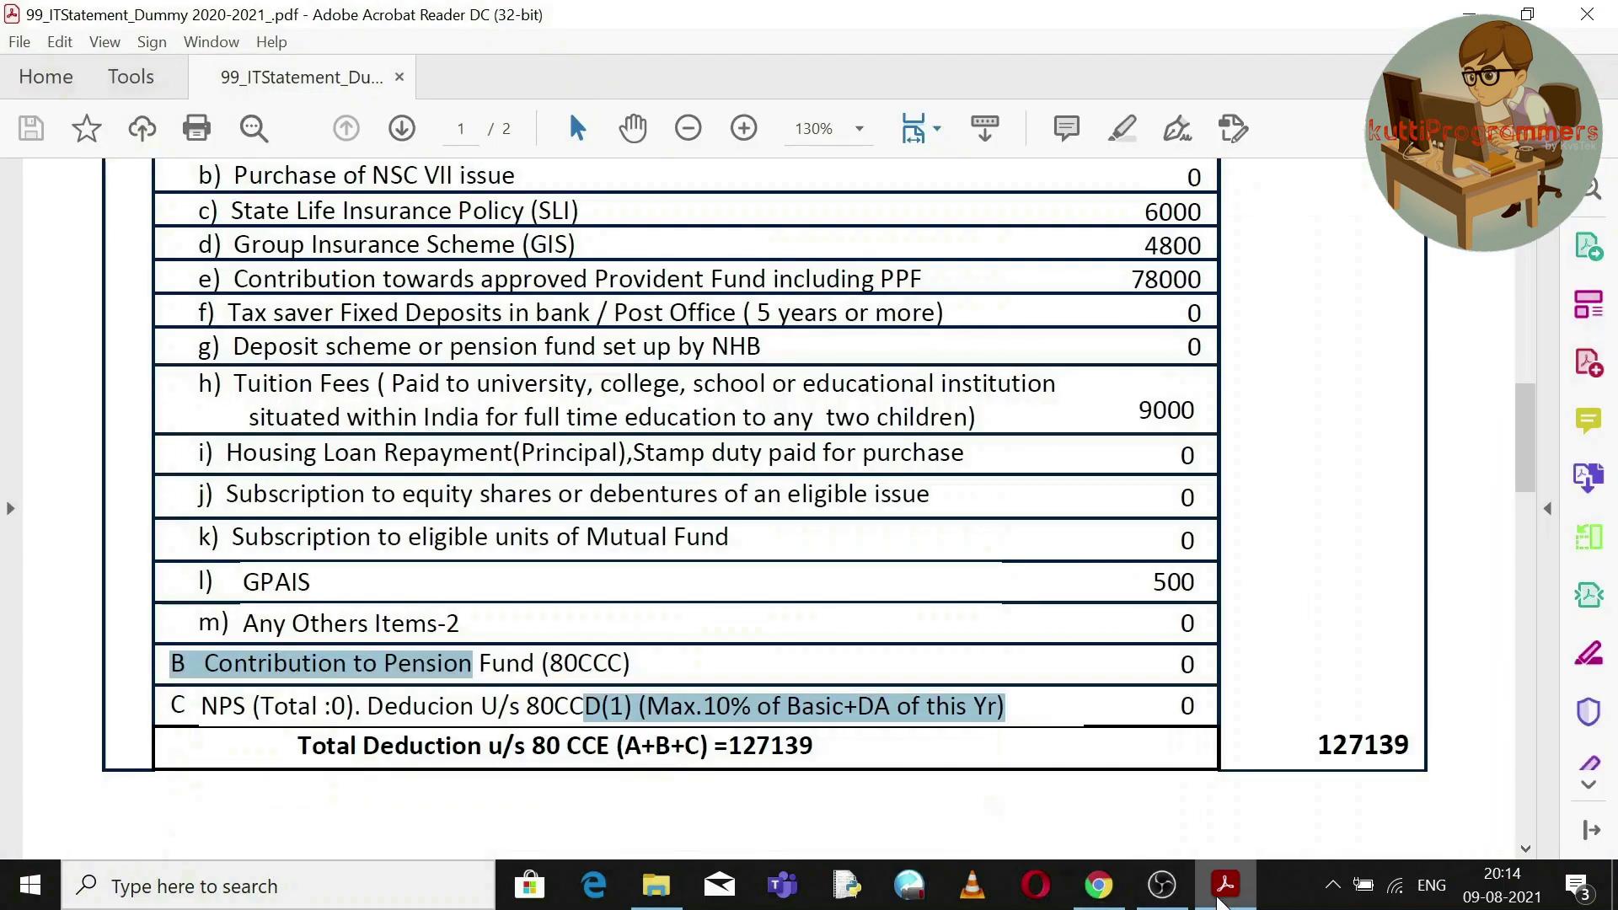
{"action": "left_click_drag", "start_coordinate": [1524, 469], "coordinate": [1565, 631]}
{"action": "left_click_drag", "start_coordinate": [450, 638], "coordinate": [1338, 646]}
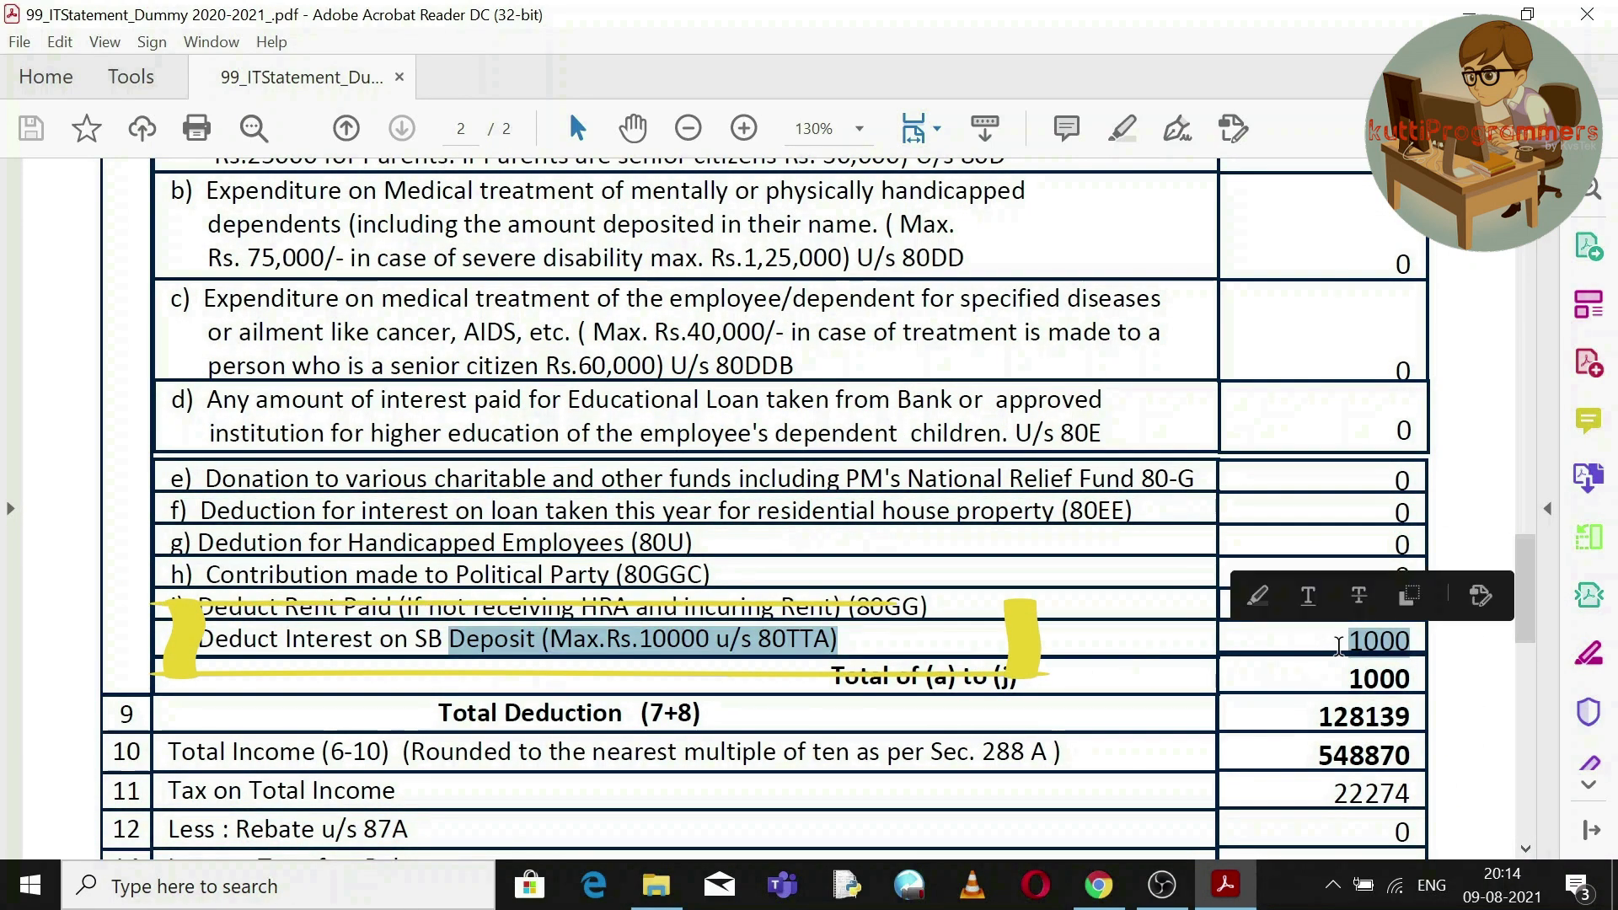
{"action": "left_click", "coordinate": [1098, 884]}
{"action": "left_click_drag", "start_coordinate": [1613, 614], "coordinate": [1616, 682]}
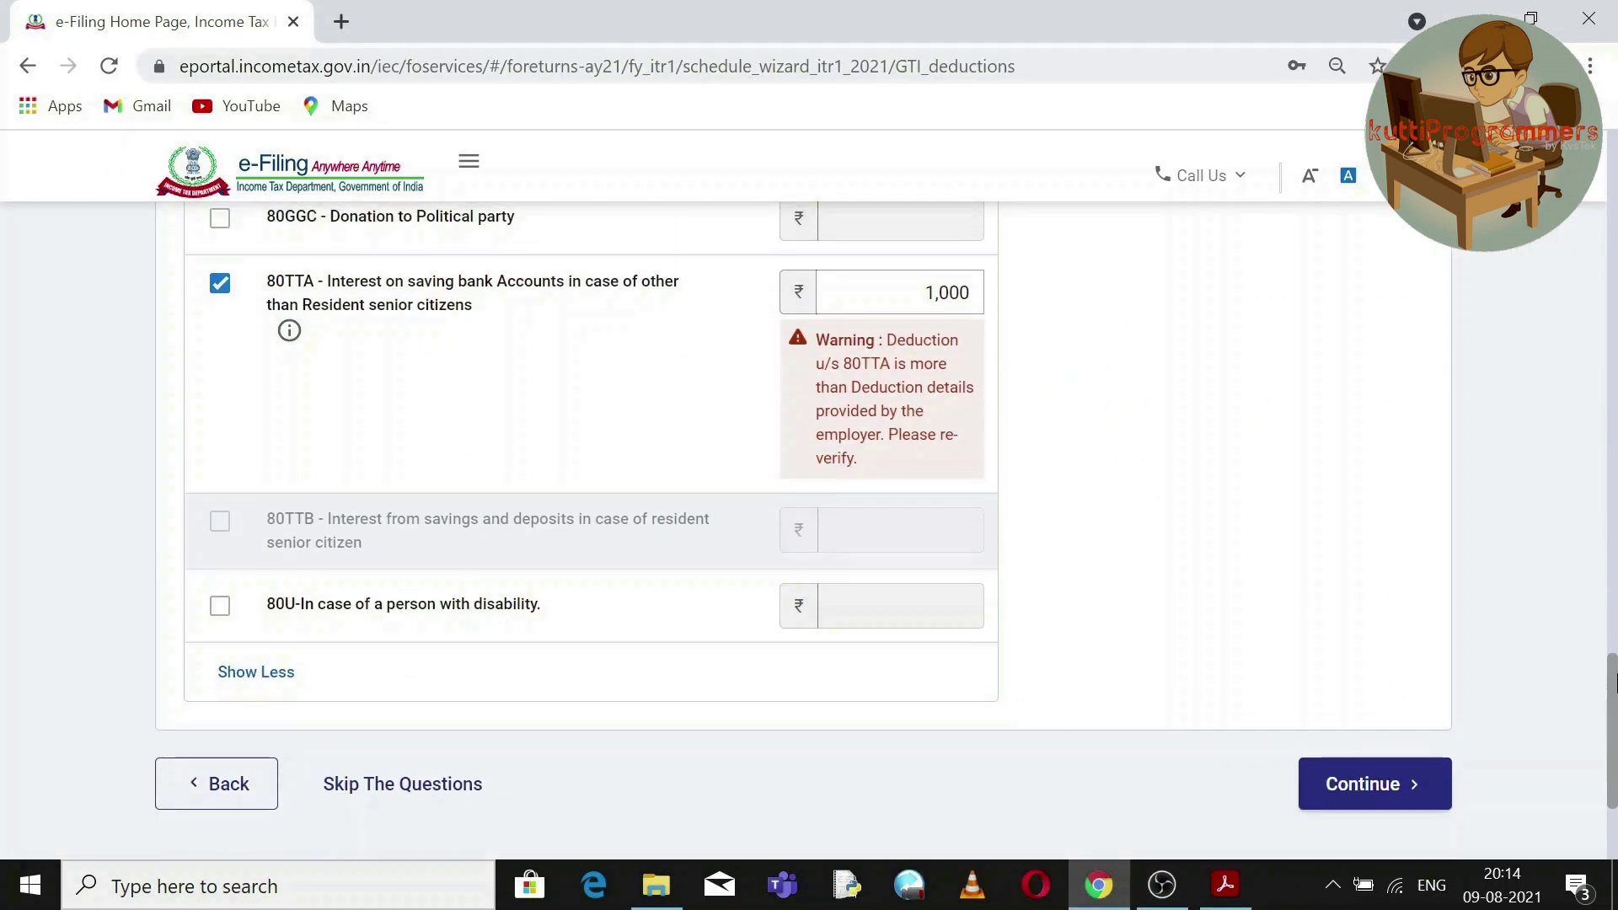
{"action": "left_click_drag", "start_coordinate": [1612, 705], "coordinate": [1588, 758]}
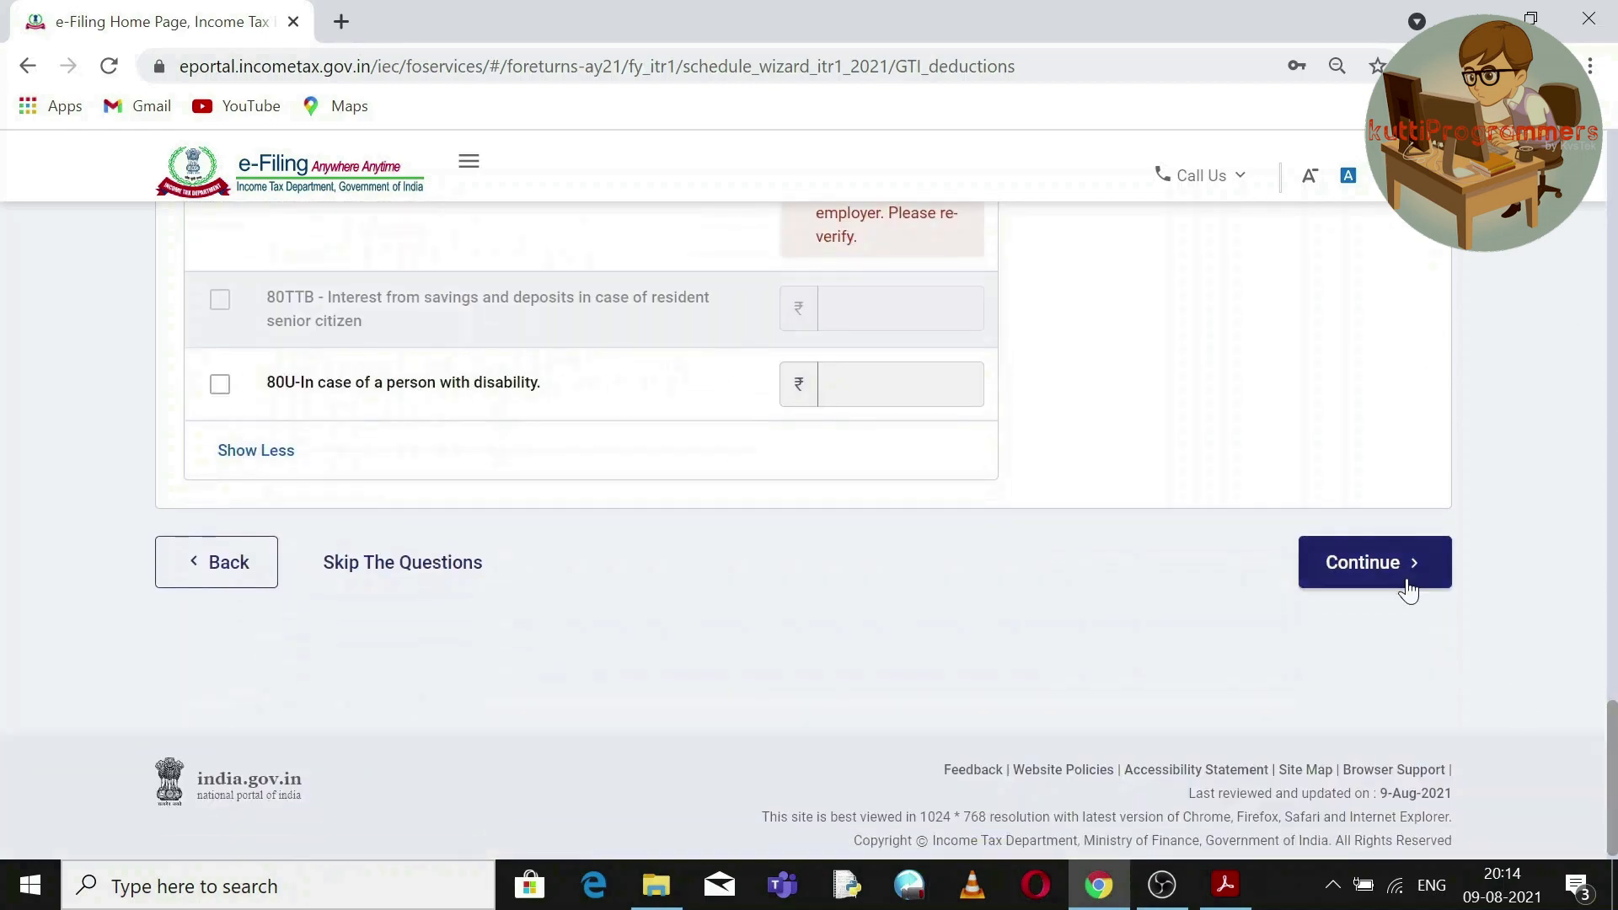
Check Total Deductions ₹1,28,139 against the statement's 128139, confirm, and open Tax Paid.
{"action": "left_click", "coordinate": [1407, 580]}
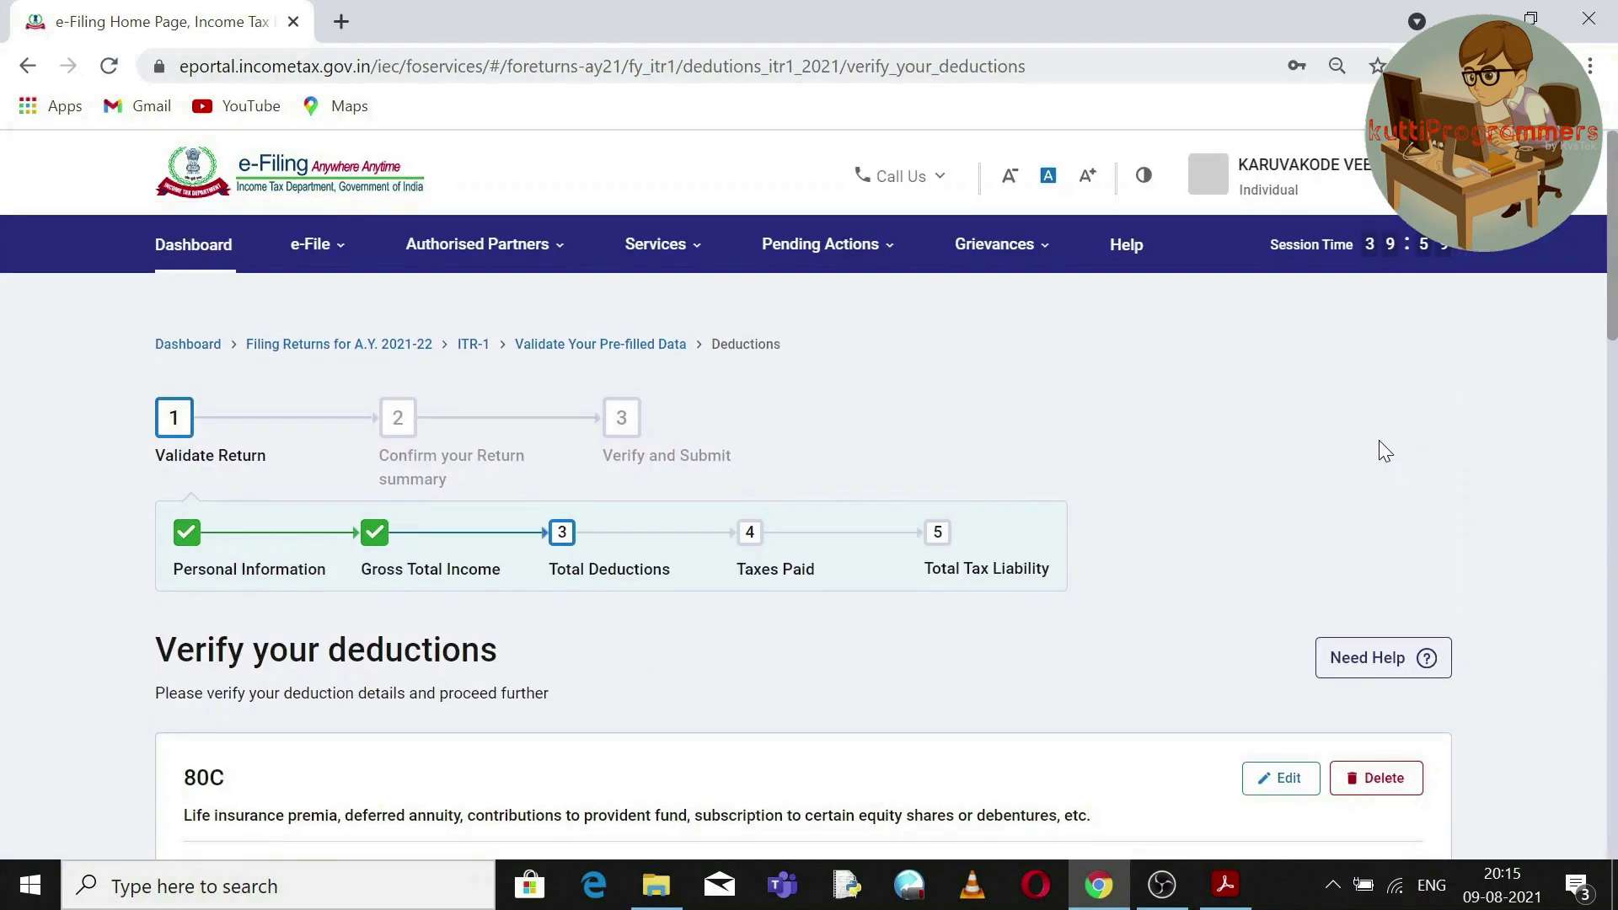
{"action": "left_click_drag", "start_coordinate": [1614, 304], "coordinate": [1613, 728]}
{"action": "triple_click", "coordinate": [1371, 709]}
{"action": "key", "text": "alt+Tab"}
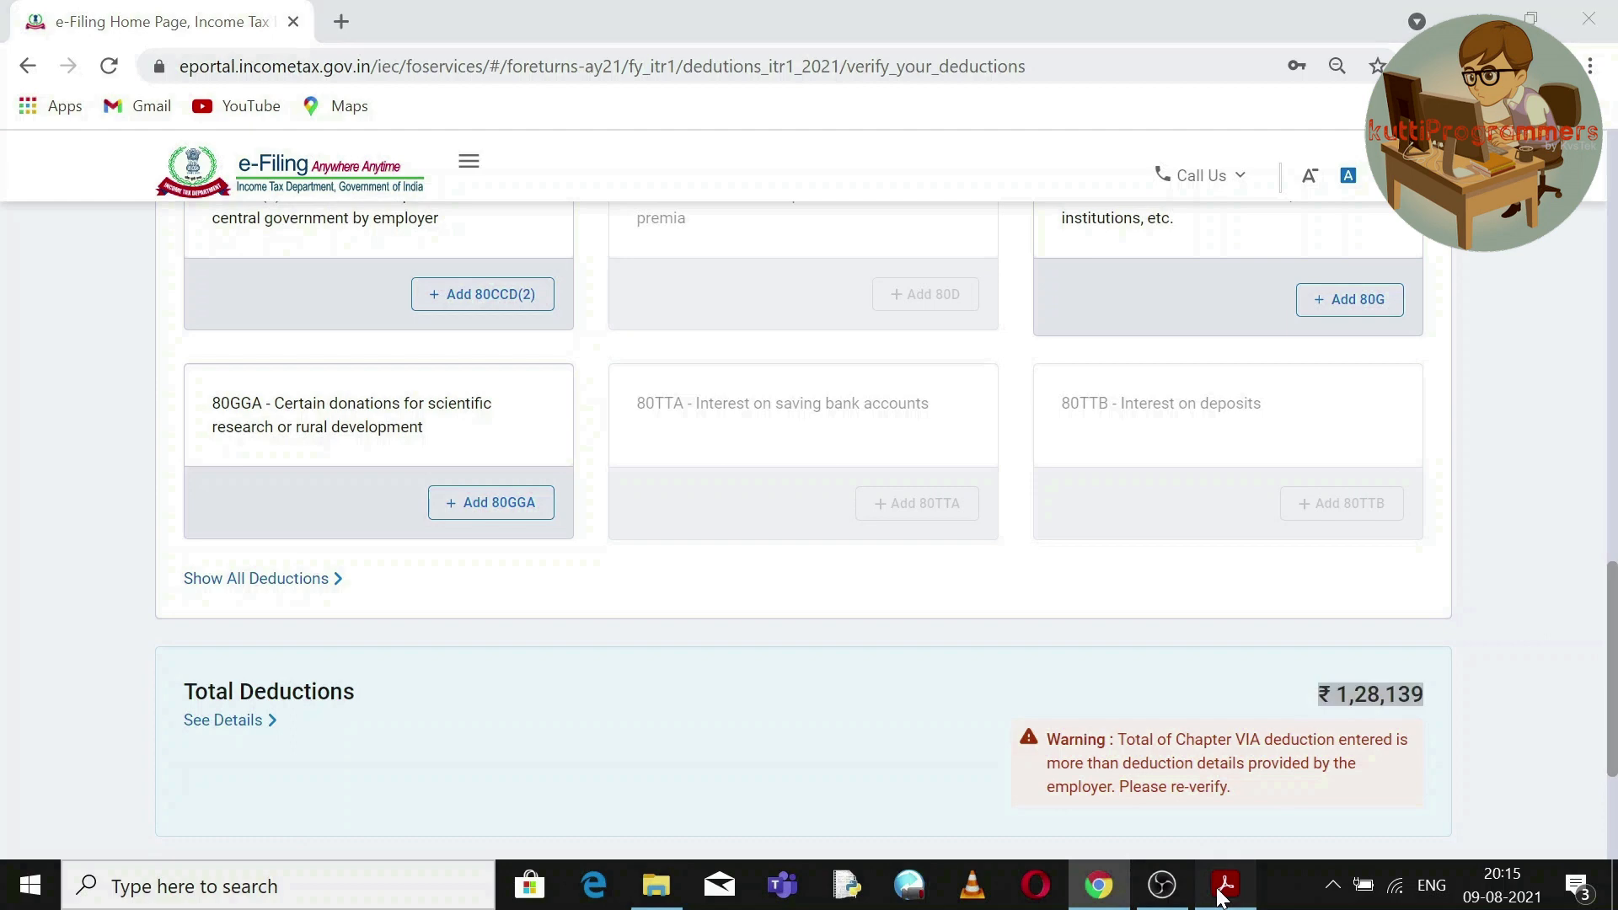
{"action": "double_click", "coordinate": [1363, 716]}
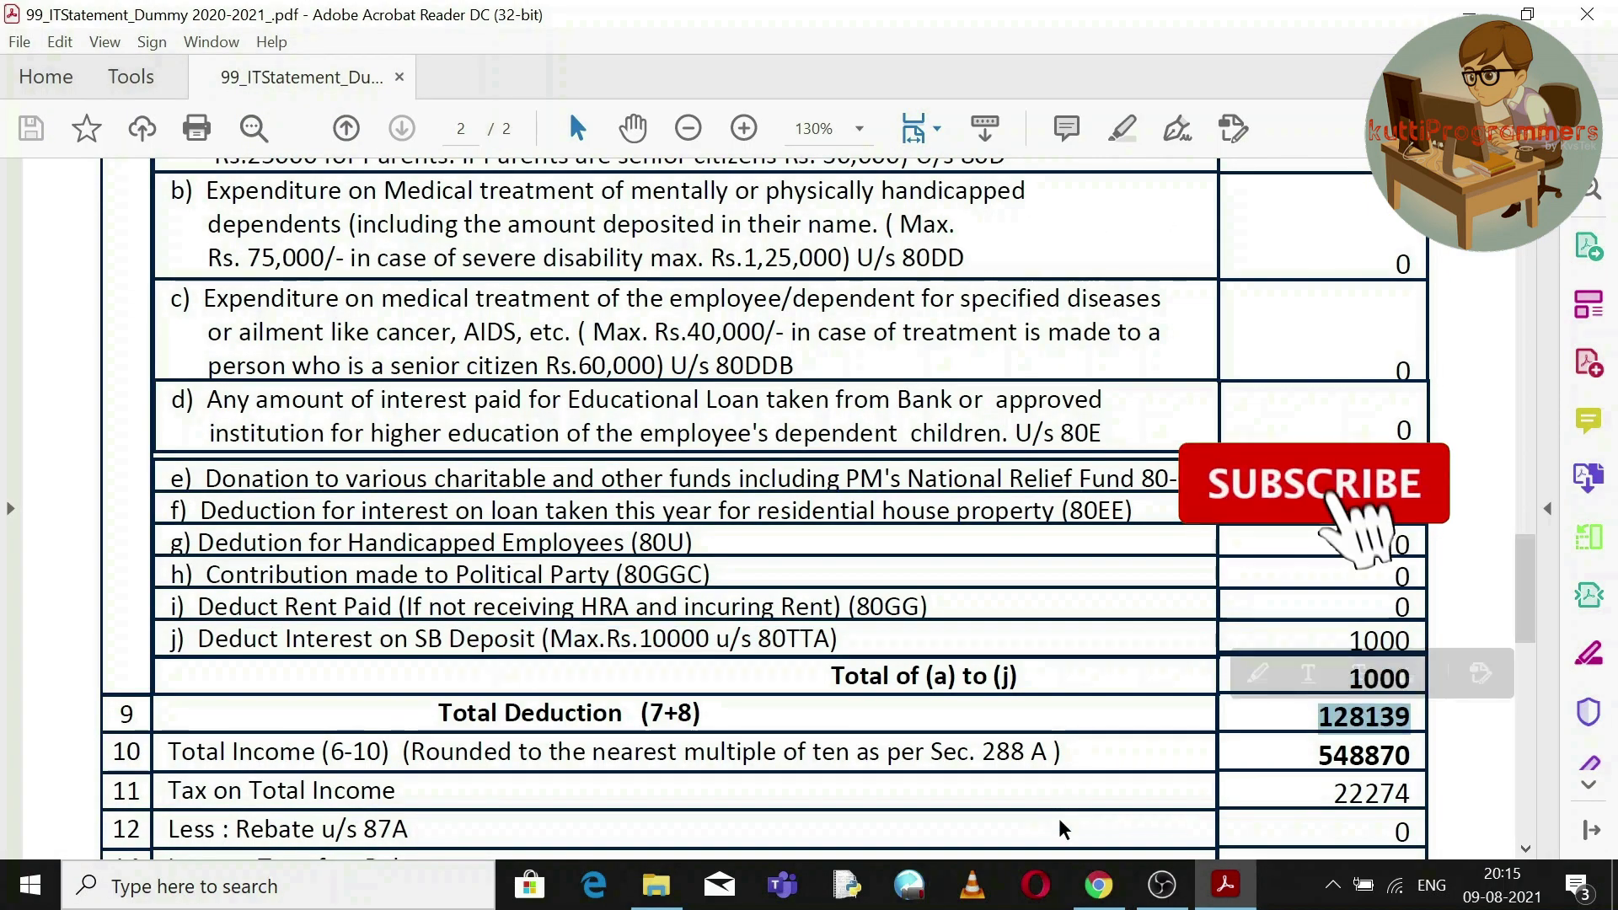
{"action": "left_click", "coordinate": [1097, 893]}
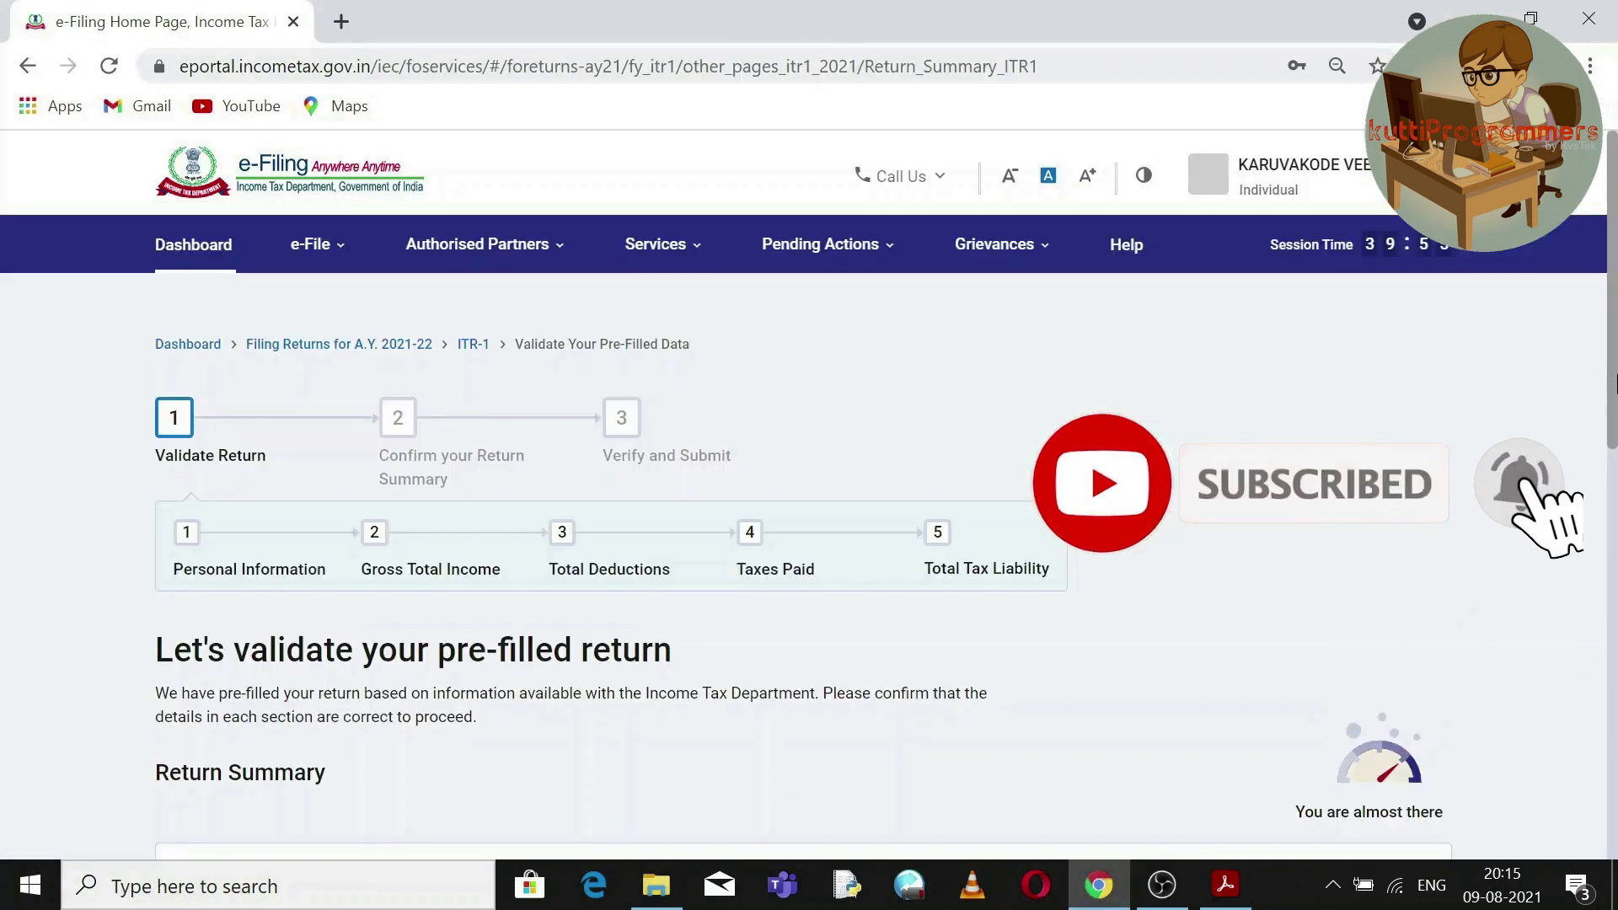
{"action": "scroll", "coordinate": [1613, 347], "scroll_direction": "down", "scroll_amount": 4}
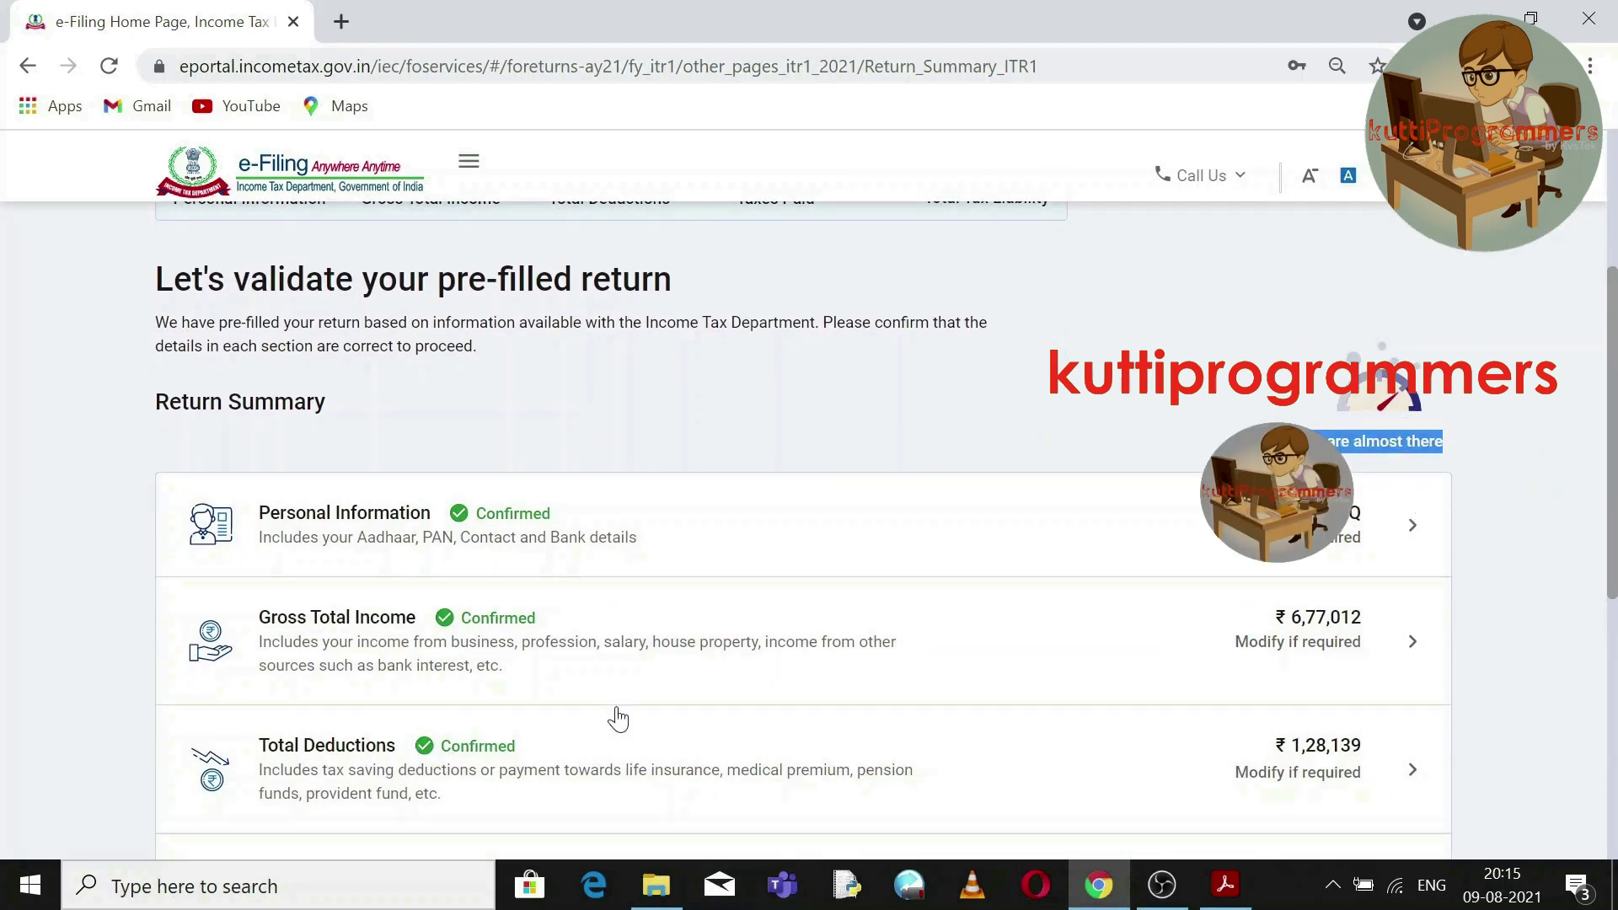
{"action": "scroll", "coordinate": [1614, 499], "scroll_direction": "down", "scroll_amount": 3}
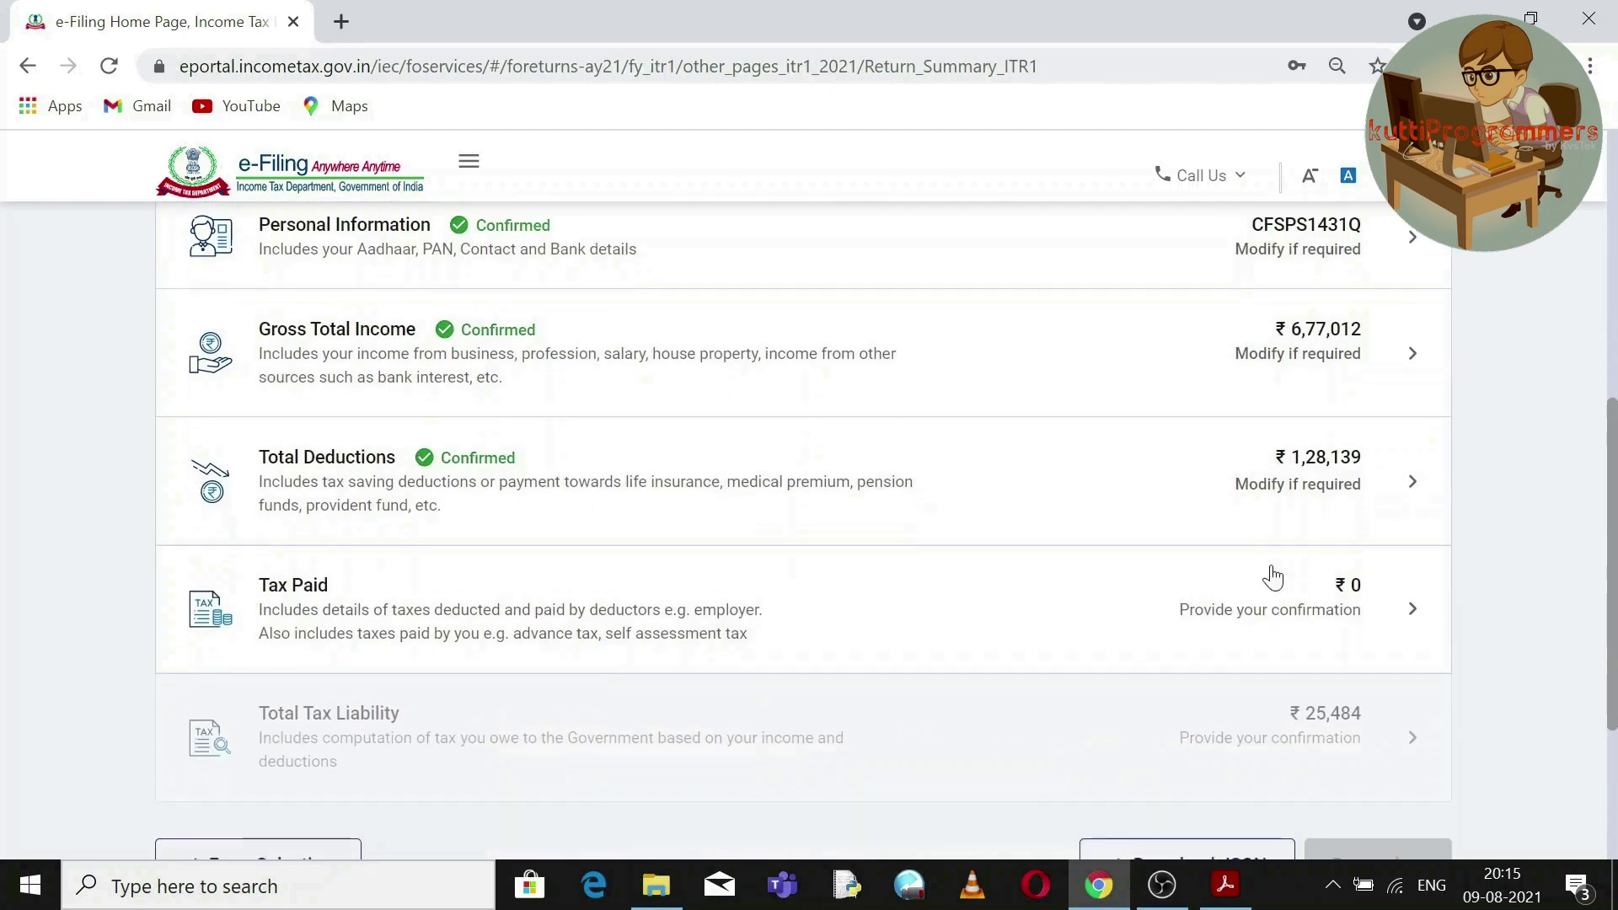
{"action": "left_click", "coordinate": [1307, 607]}
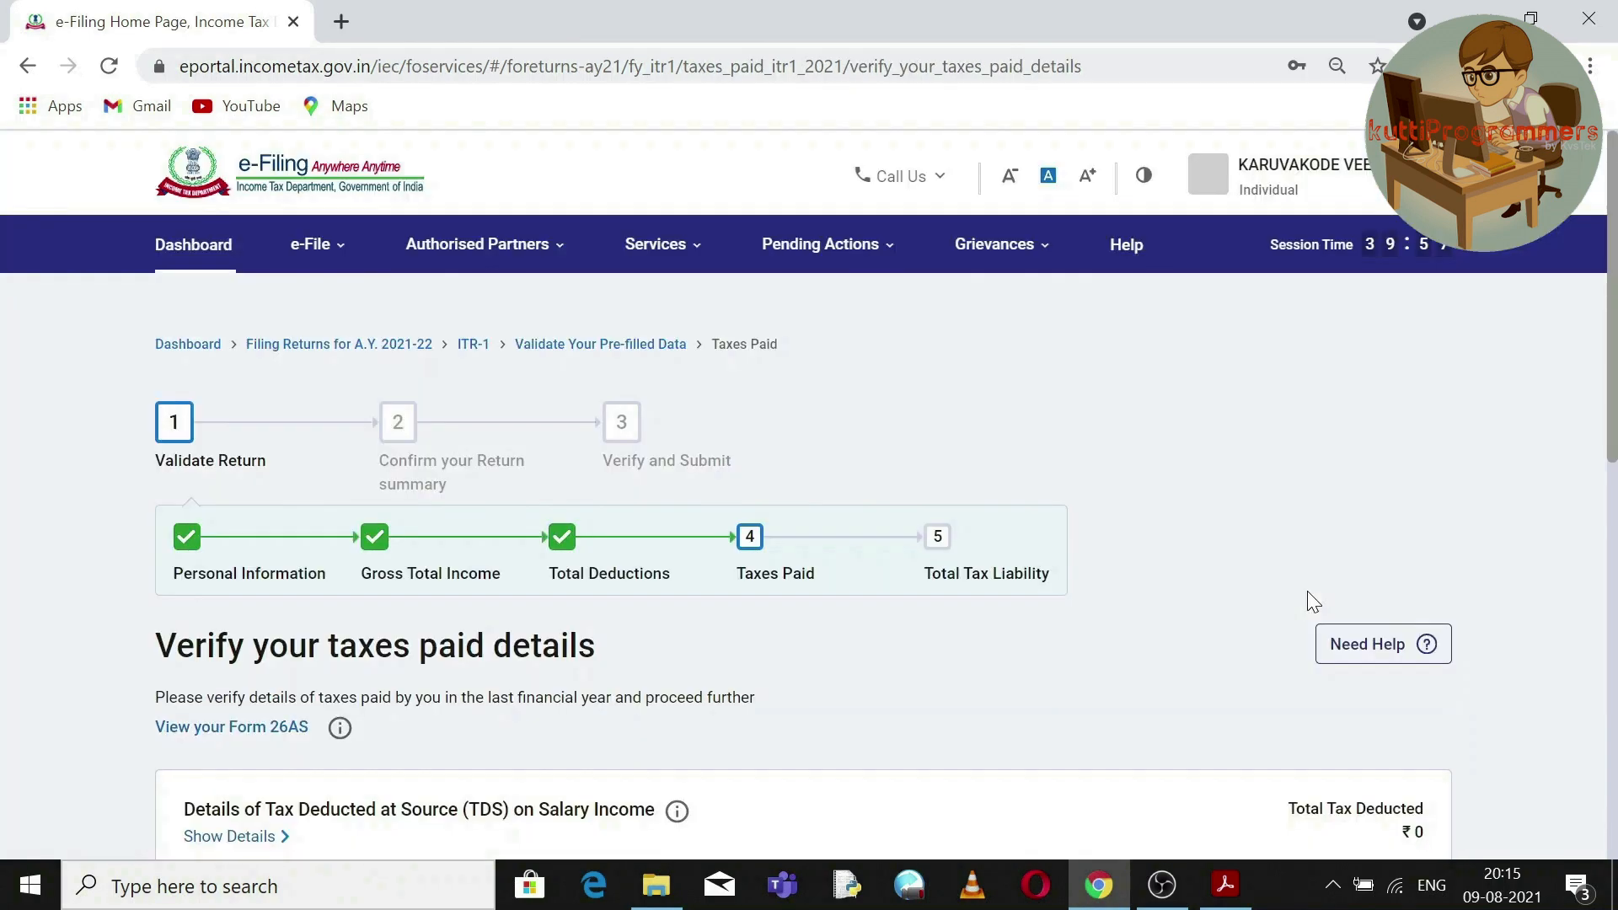
Find the Form 26AS reference and open the 02_26As PDF from the IncomeTaxFiling folder.
{"action": "left_click_drag", "start_coordinate": [1615, 307], "coordinate": [1615, 484]}
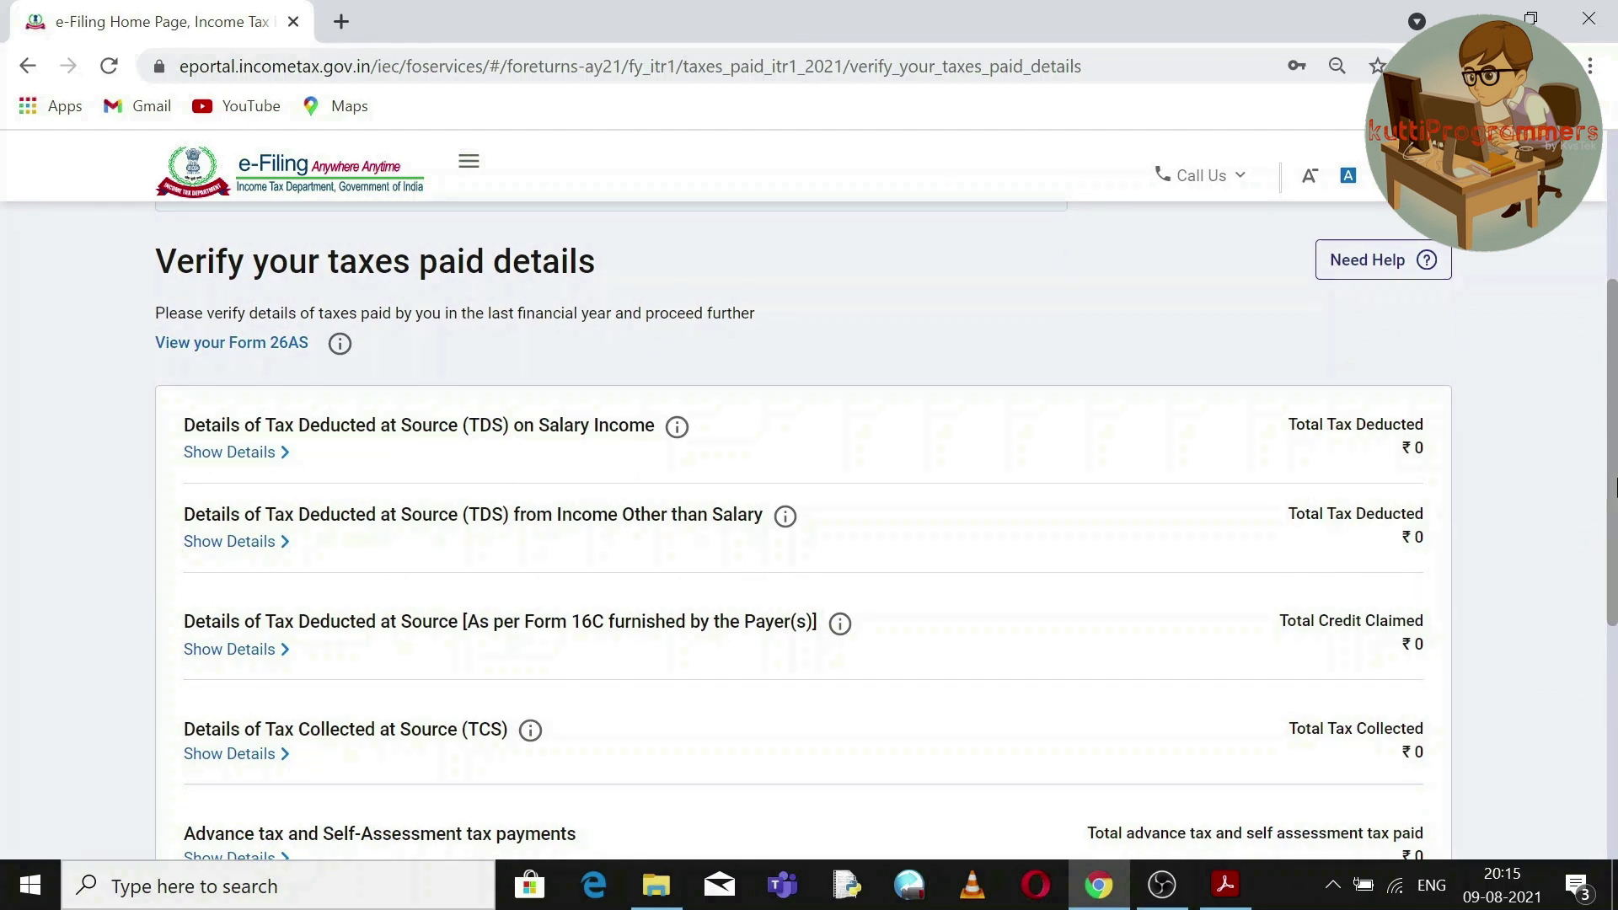
{"action": "left_click_drag", "start_coordinate": [143, 334], "coordinate": [356, 355]}
{"action": "left_click", "coordinate": [379, 344]}
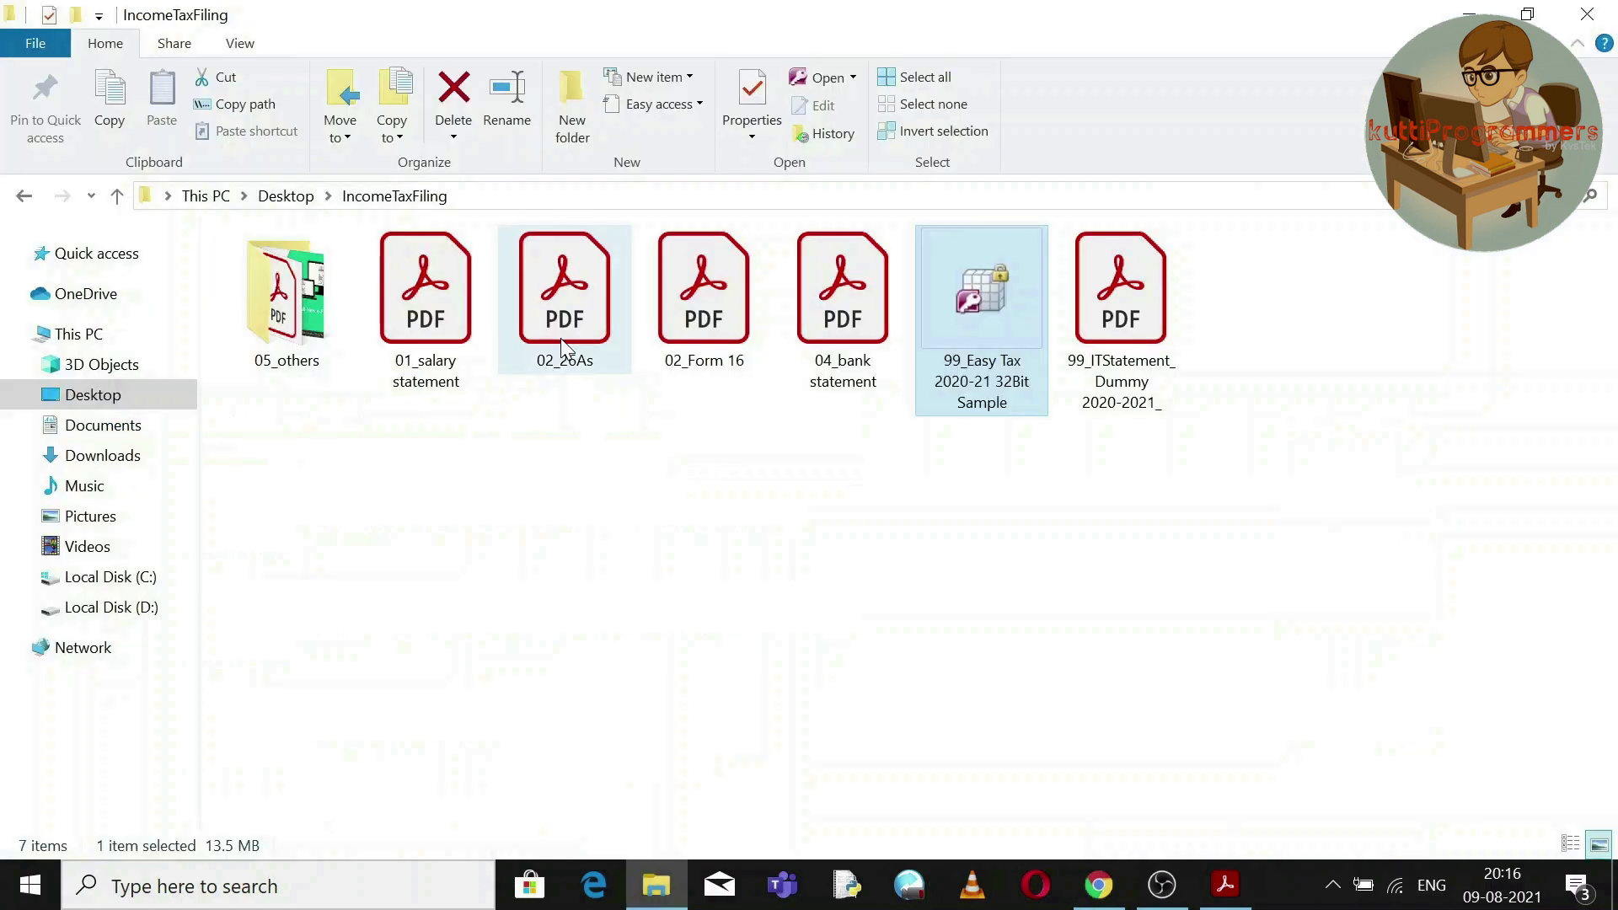
{"action": "double_click", "coordinate": [562, 345]}
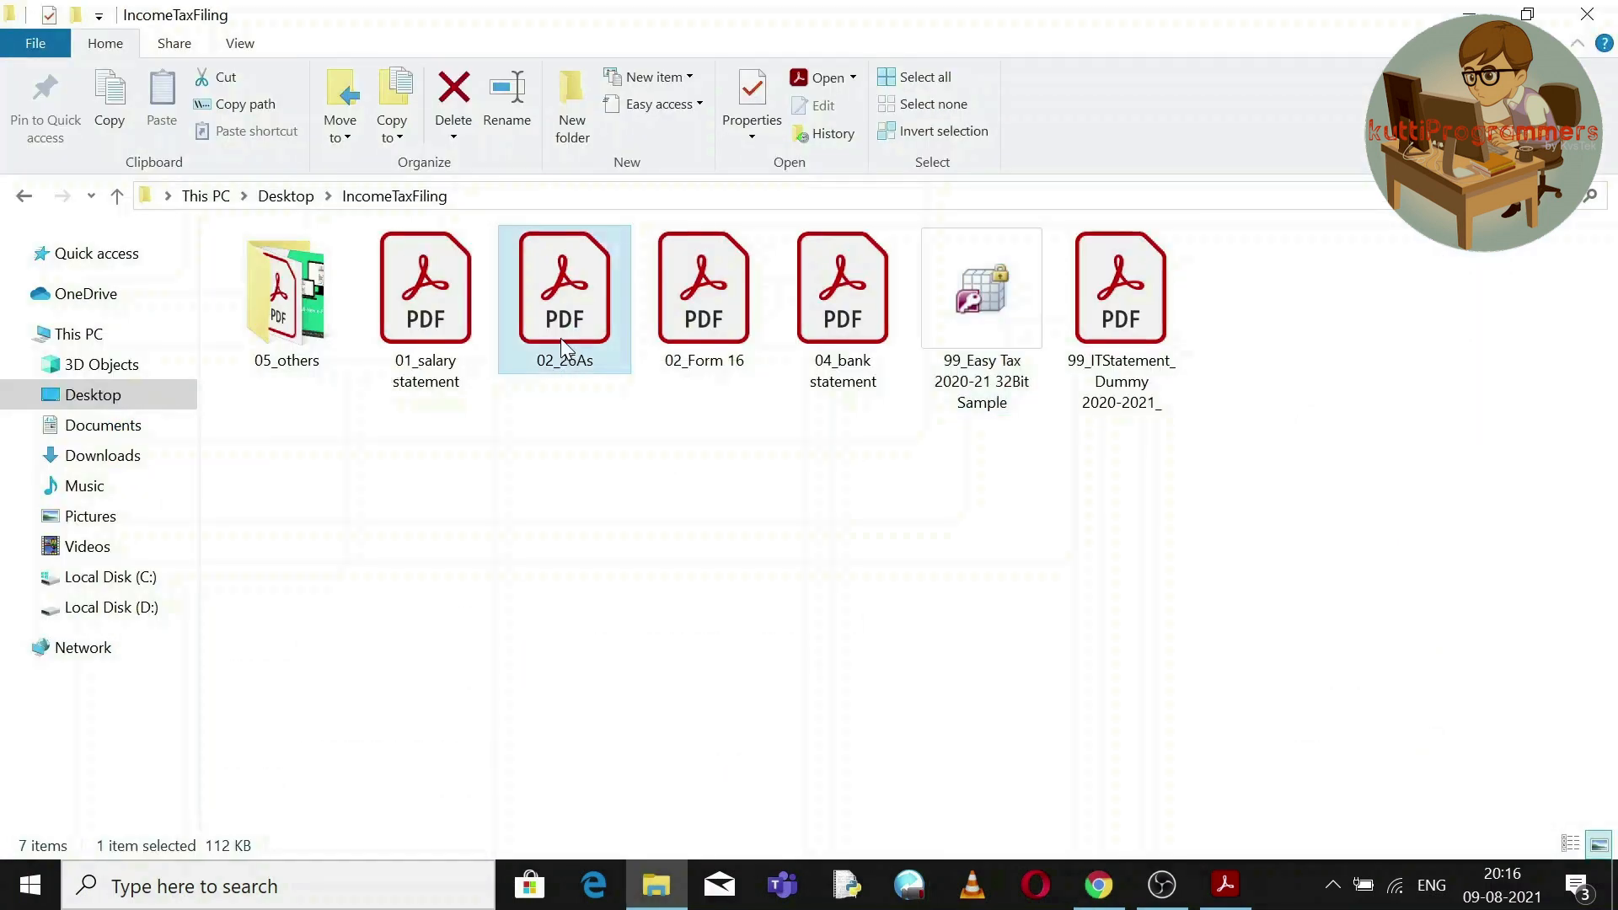
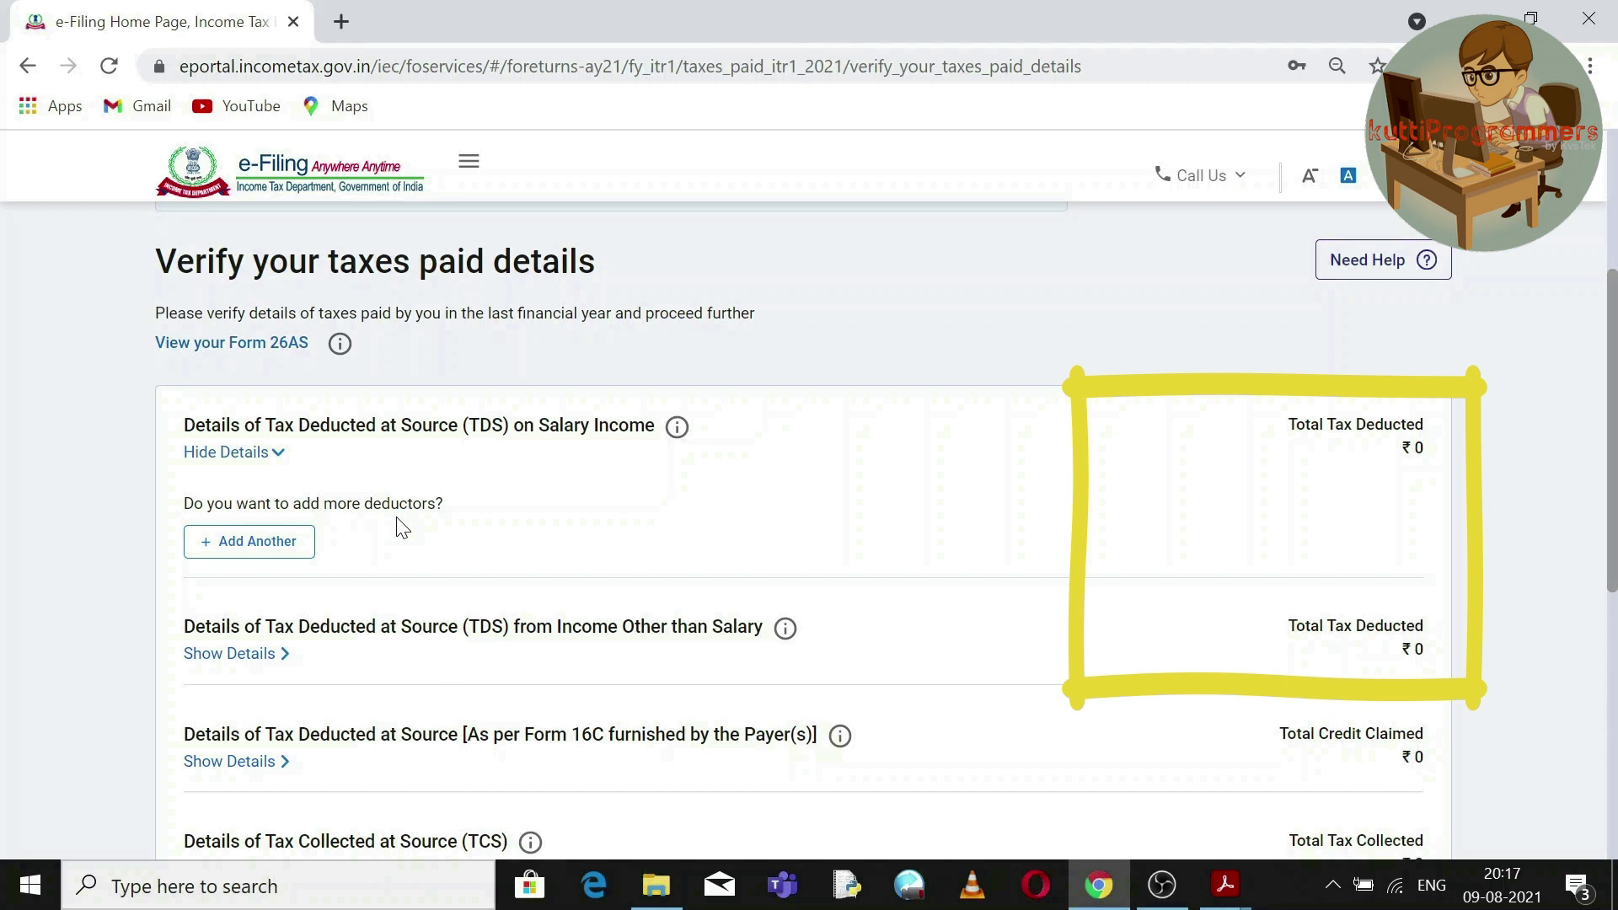
Open the Add Another form under TDS on Salary Income.
{"action": "left_click", "coordinate": [301, 546]}
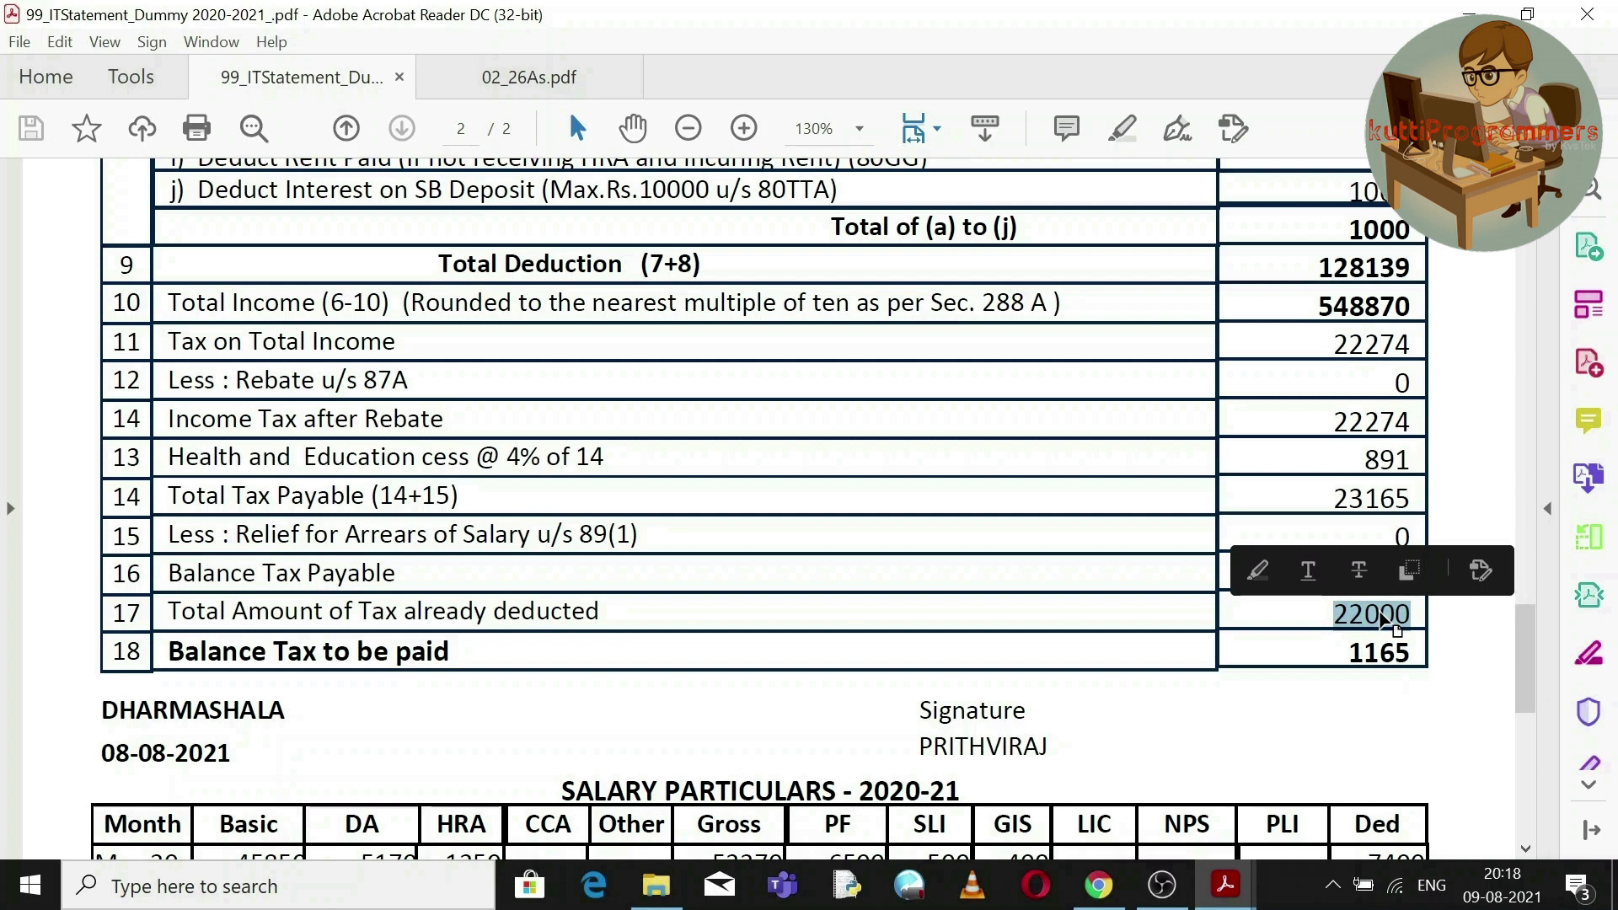
Check the statement's 22000 tax already deducted, which leaves a 1165 balance payable.
{"action": "left_click", "coordinate": [1380, 615]}
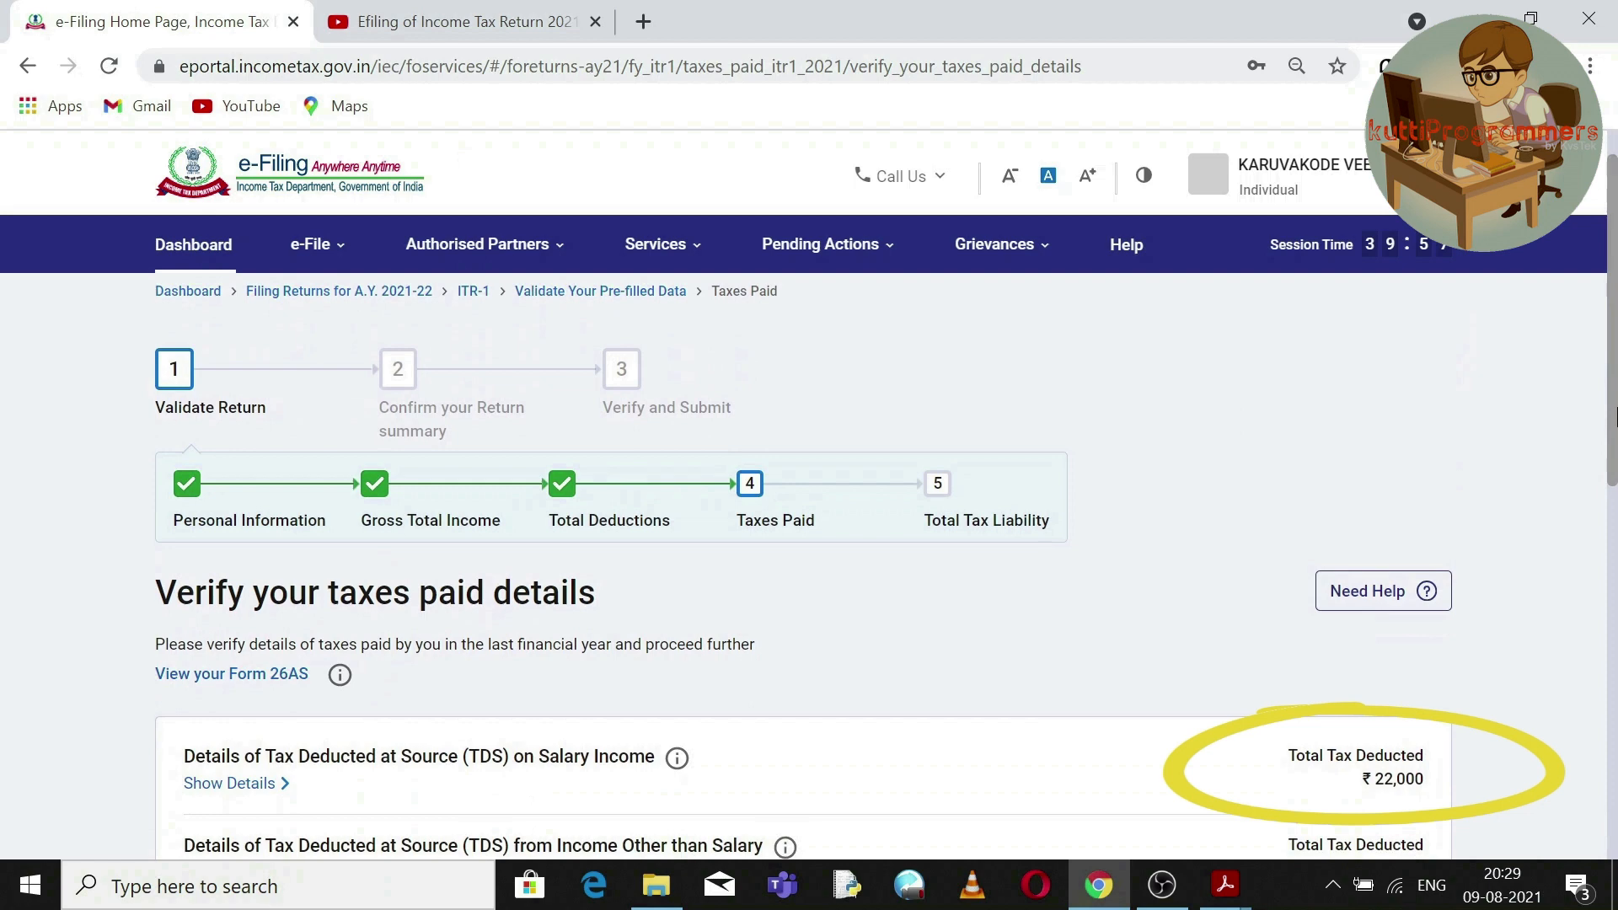
Review both non-salary TDS deductors and open CENTRE FOR CONTINUING EDUCATION's entry for editing.
{"action": "left_click_drag", "start_coordinate": [1614, 413], "coordinate": [1615, 529]}
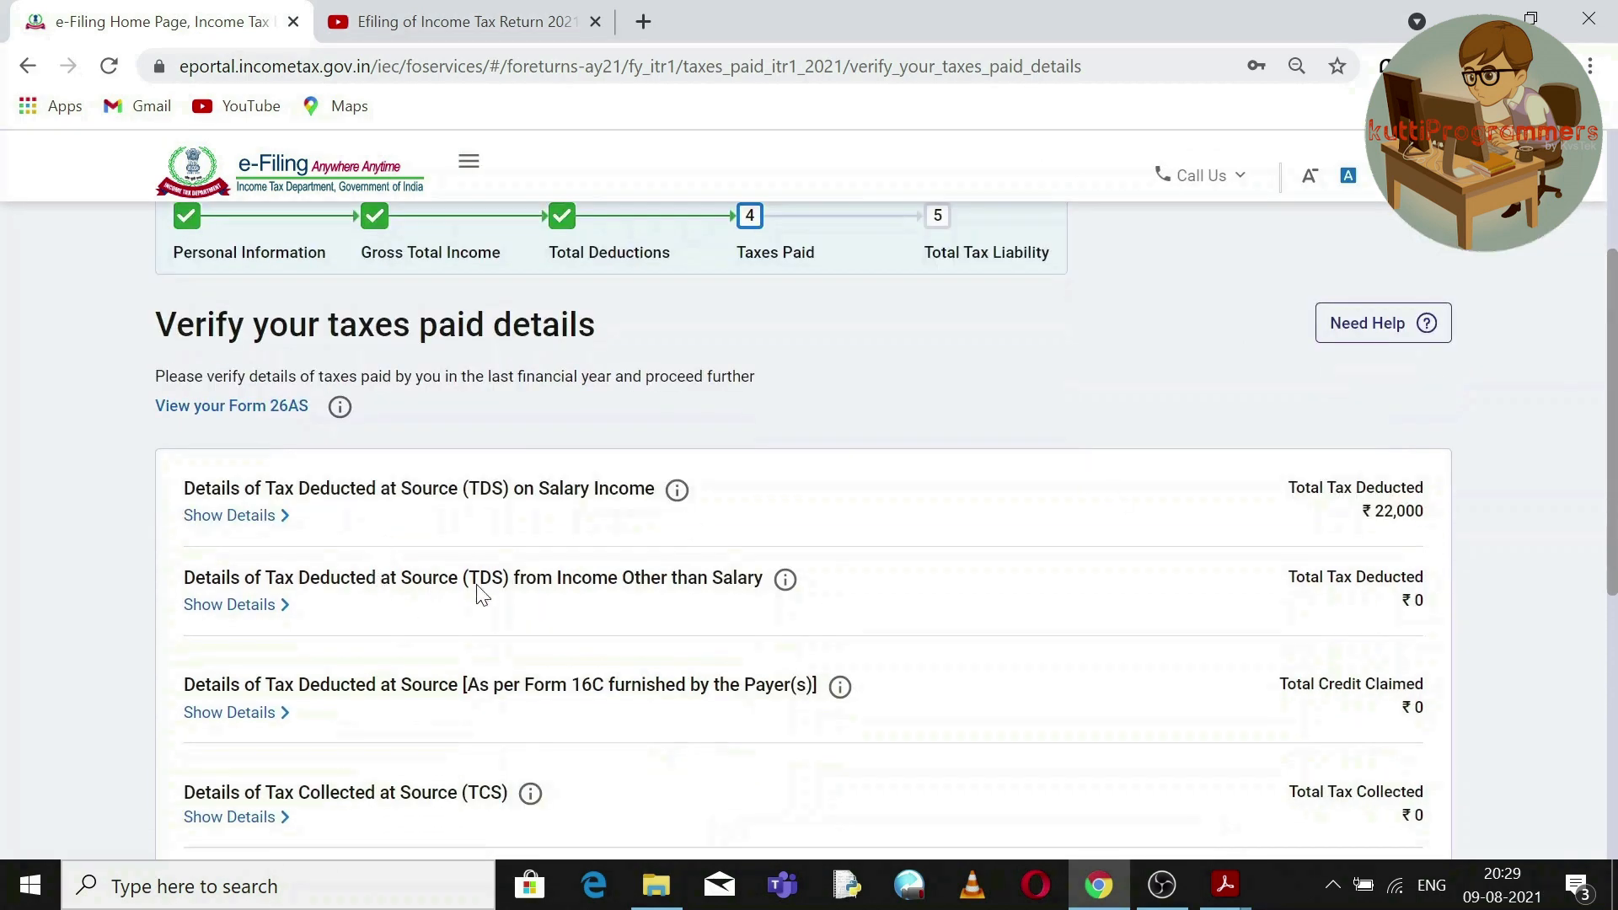
{"action": "left_click", "coordinate": [244, 619]}
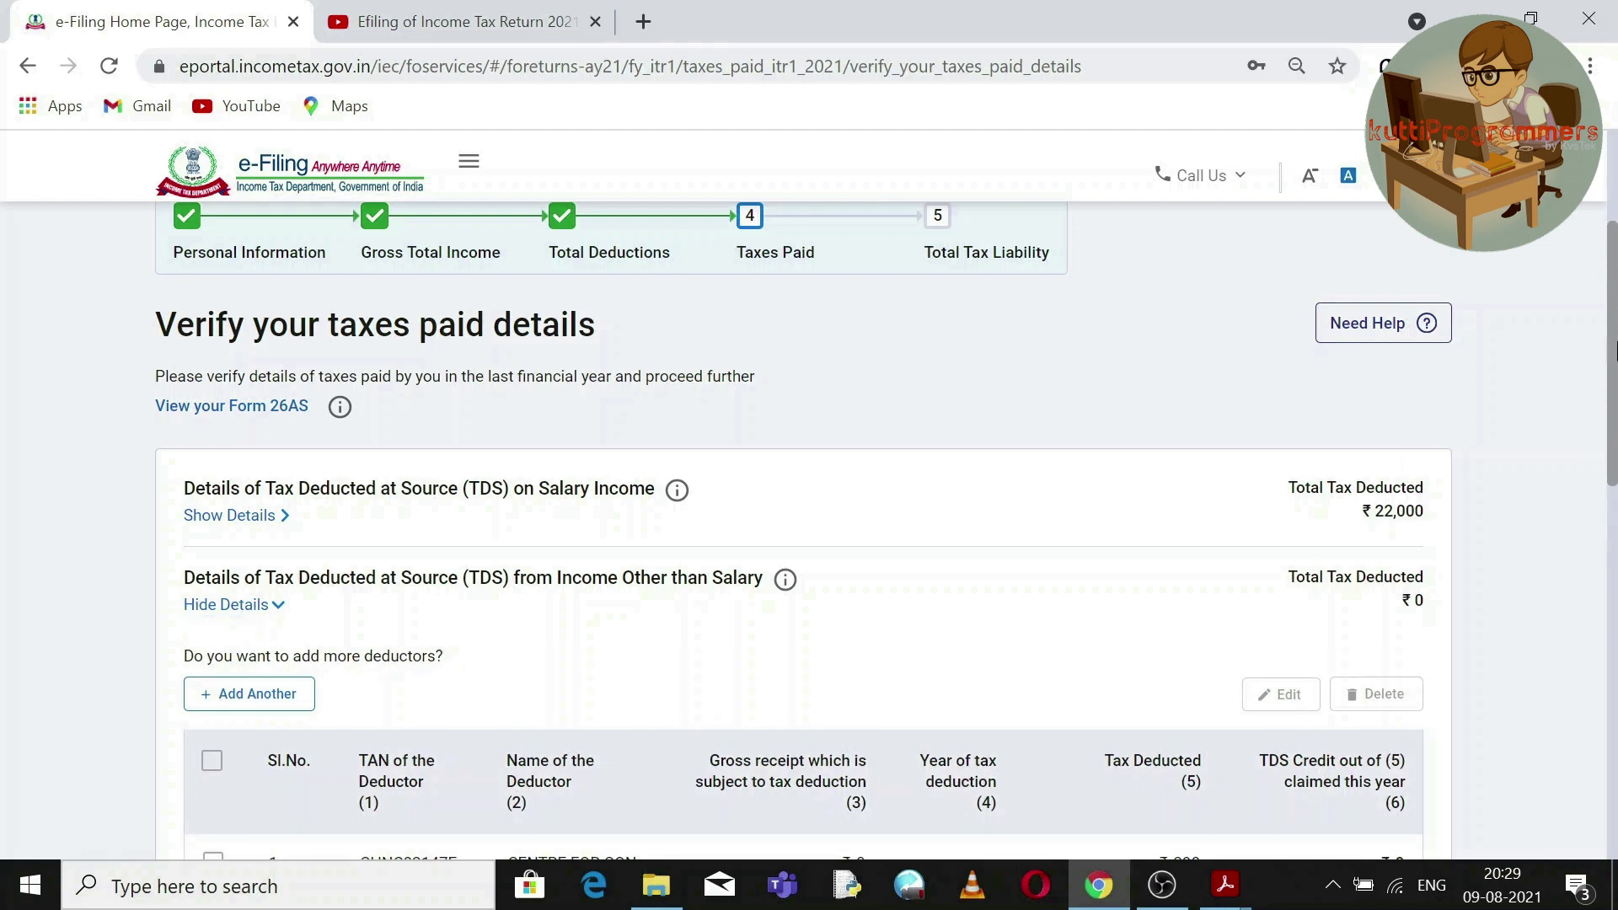
{"action": "scroll", "coordinate": [1589, 433], "scroll_direction": "down", "scroll_amount": 3}
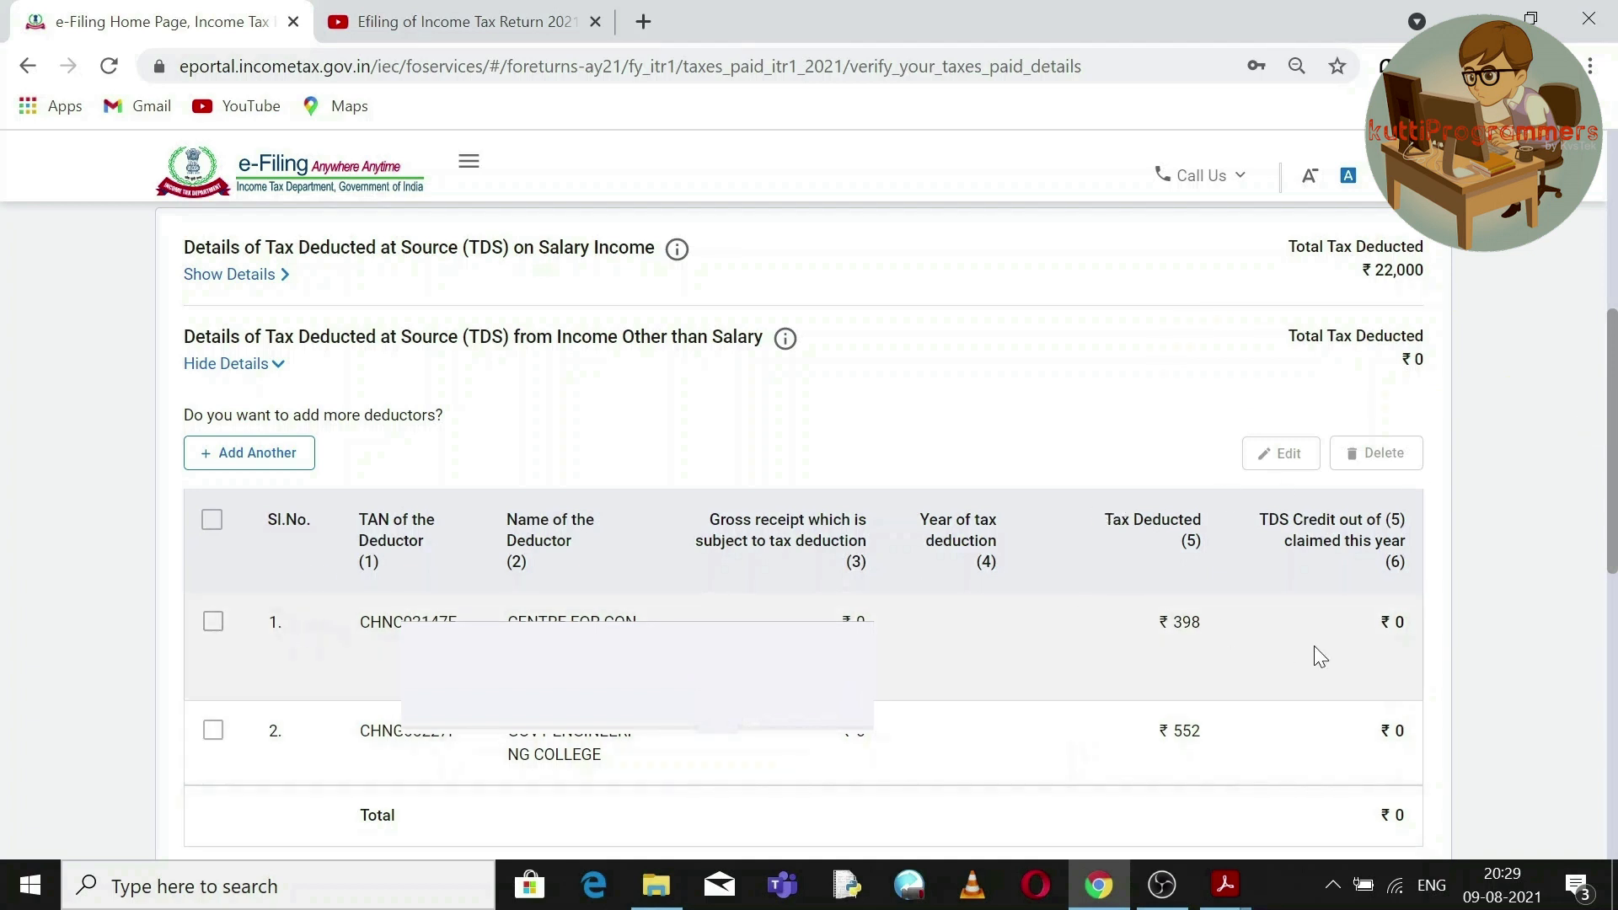
{"action": "double_click", "coordinate": [1163, 625]}
{"action": "double_click", "coordinate": [1389, 739]}
{"action": "left_click", "coordinate": [213, 628]}
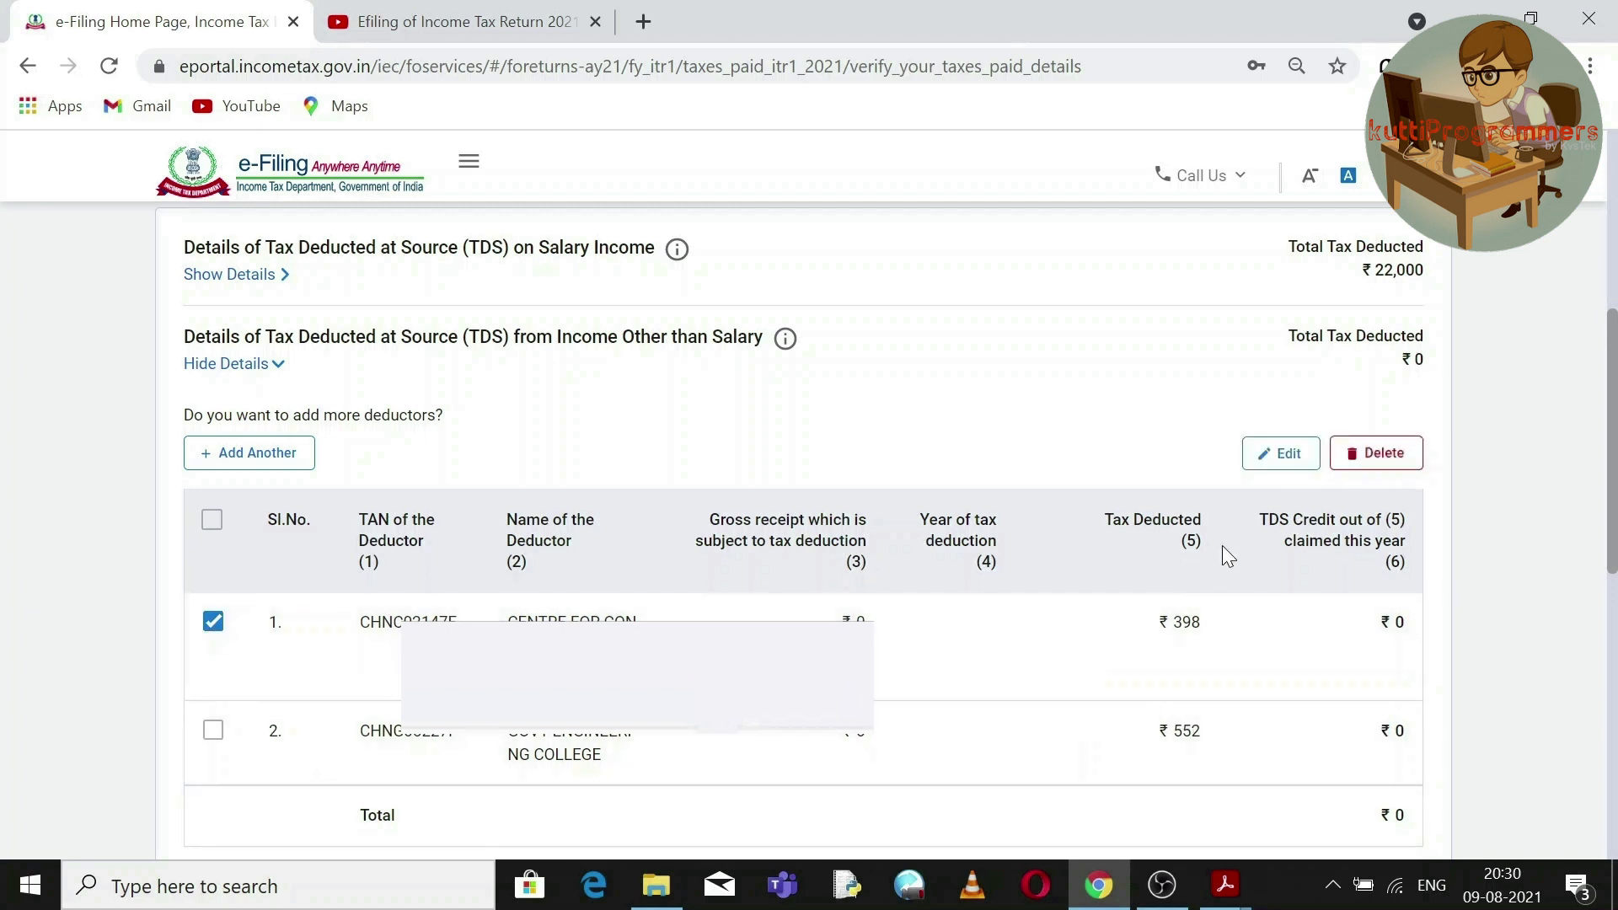
{"action": "left_click", "coordinate": [1289, 456]}
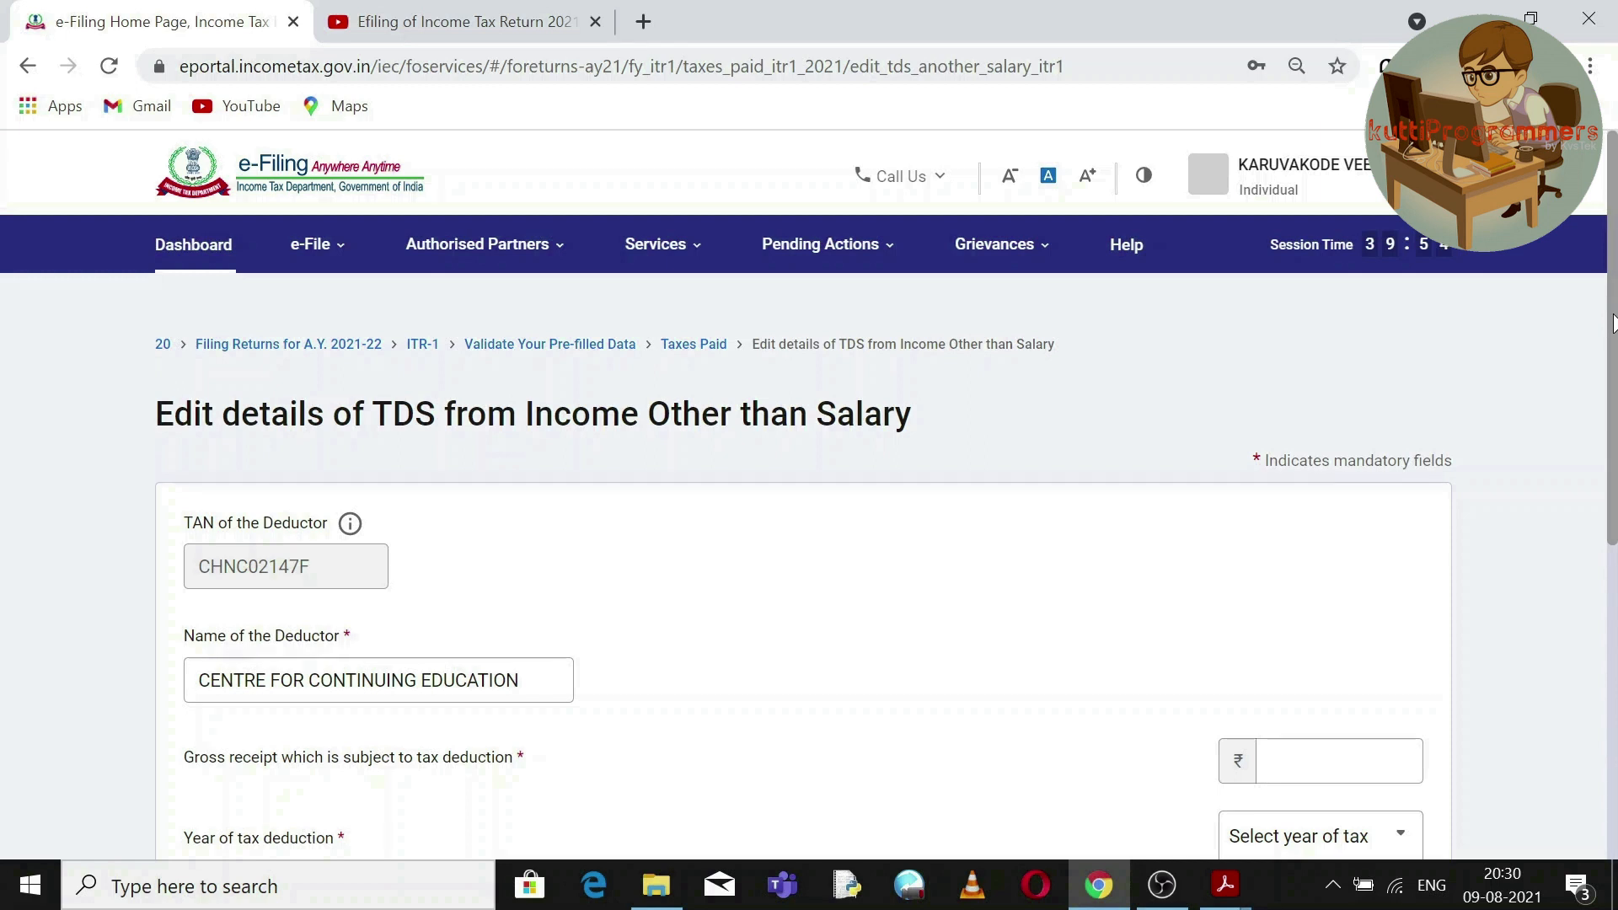
Look up the CENTRE FOR CONTINUING EDUCATION figures in the Form 26AS PDF.
{"action": "left_click_drag", "start_coordinate": [1611, 323], "coordinate": [1612, 442]}
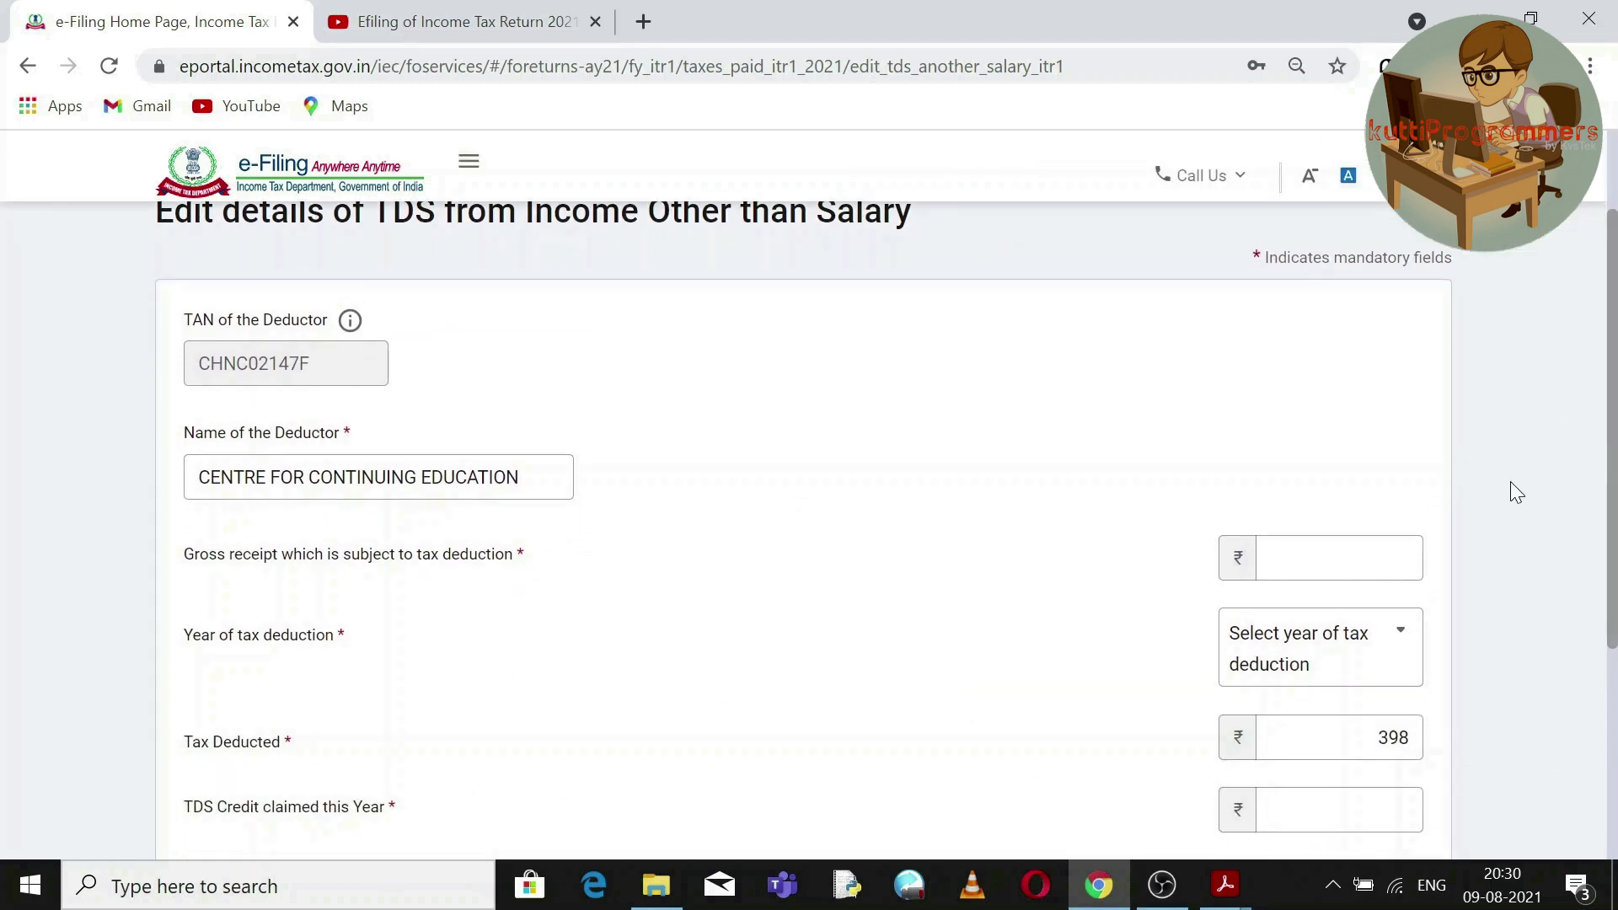
{"action": "left_click", "coordinate": [1339, 557]}
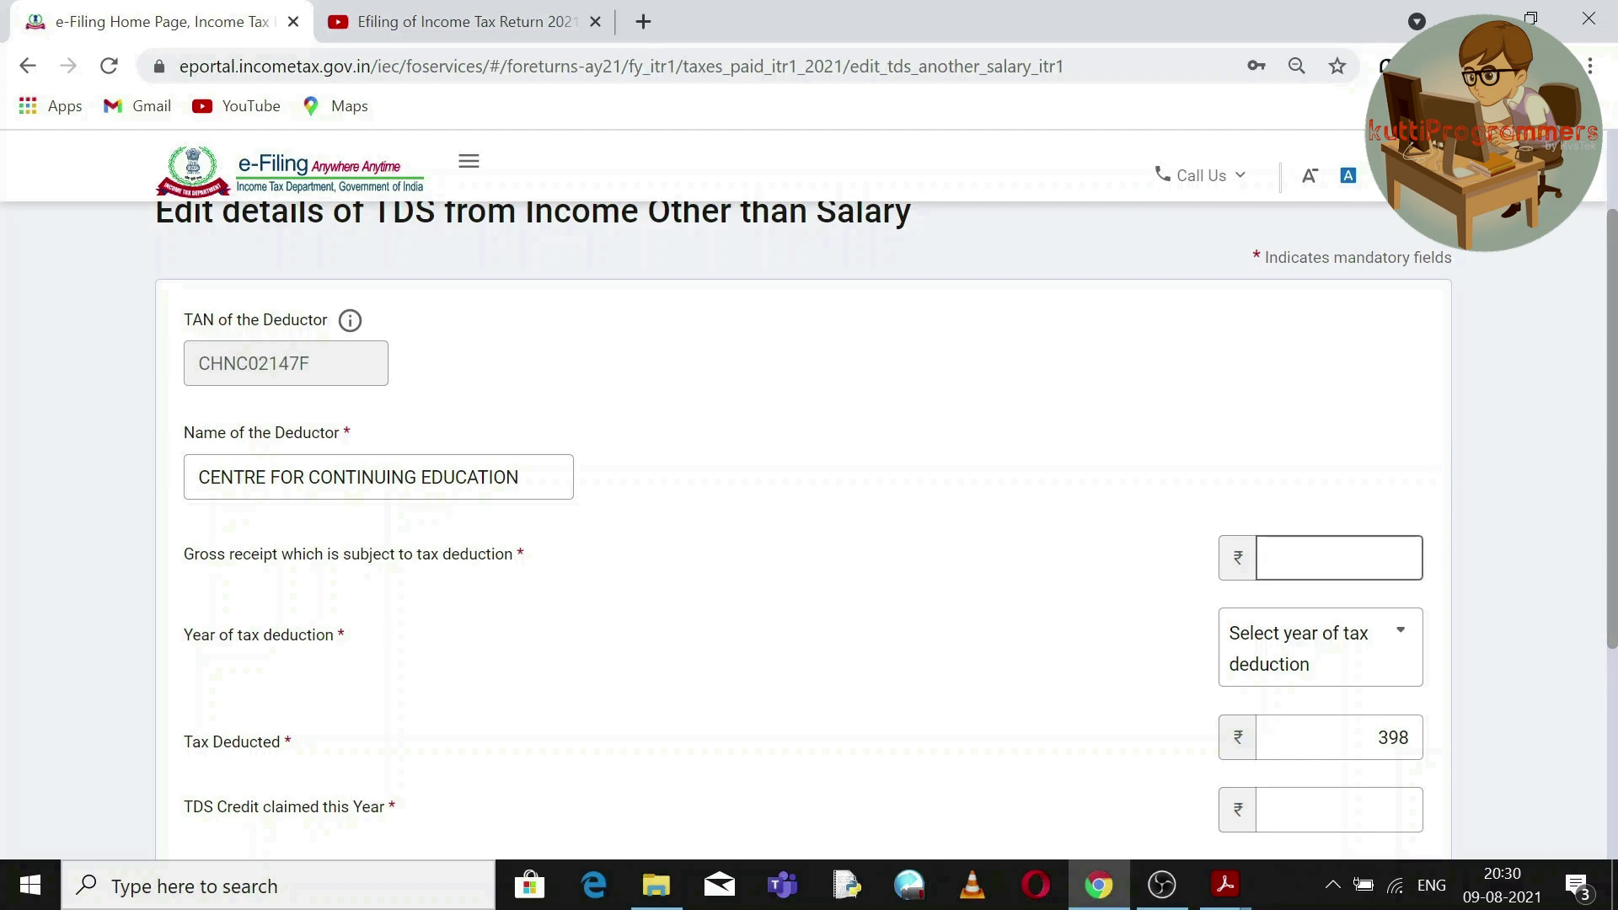
{"action": "left_click", "coordinate": [1230, 900]}
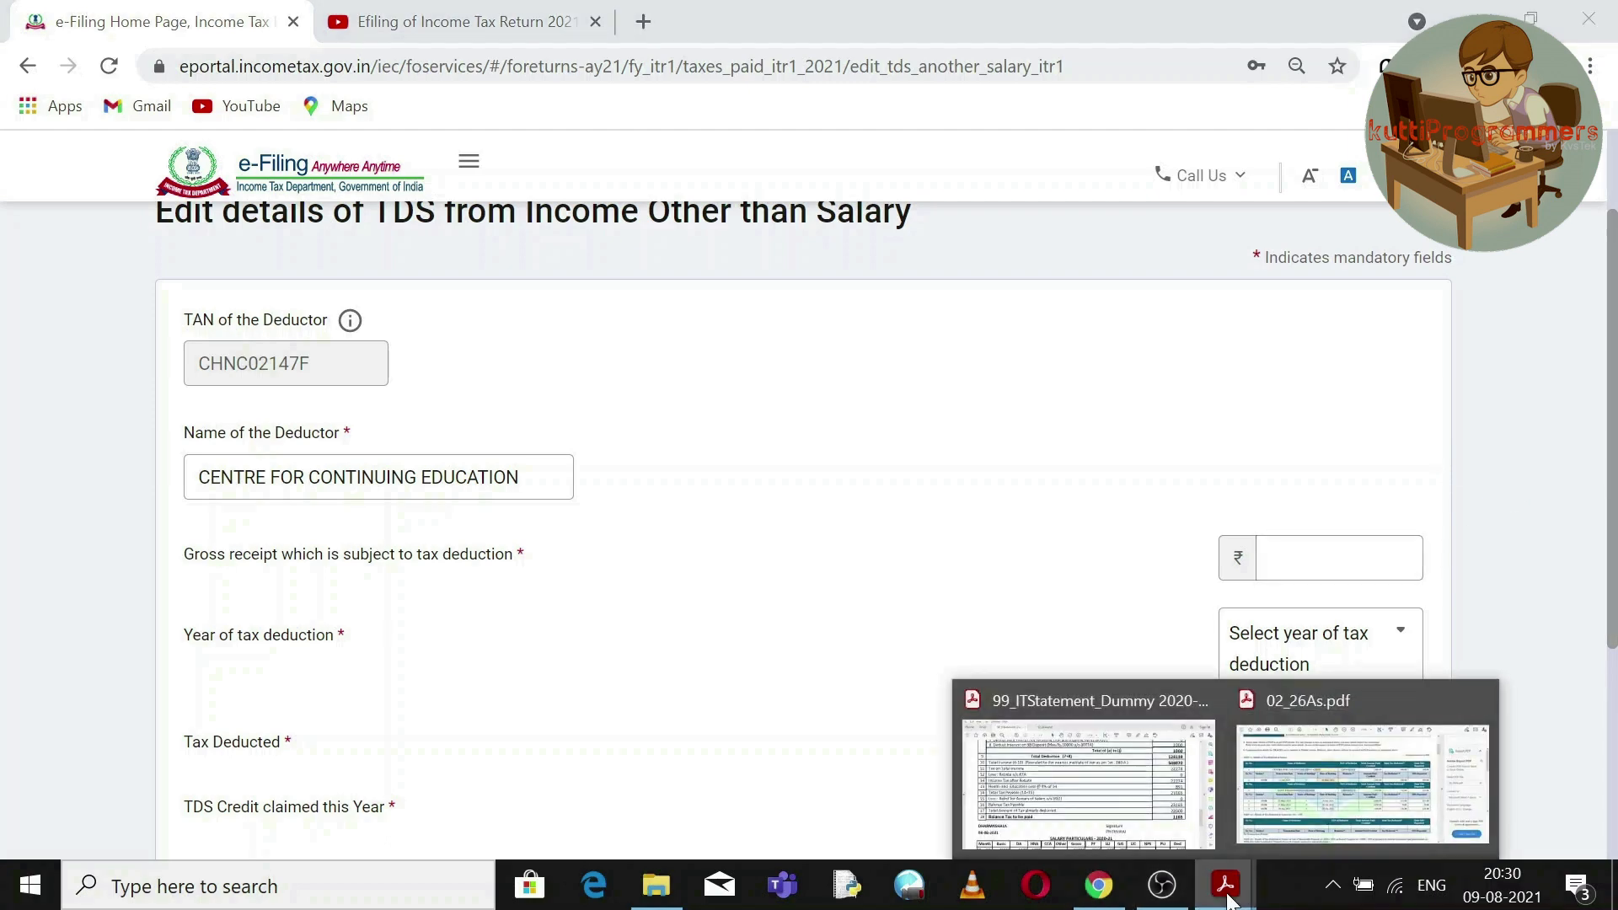
{"action": "left_click", "coordinate": [1371, 775]}
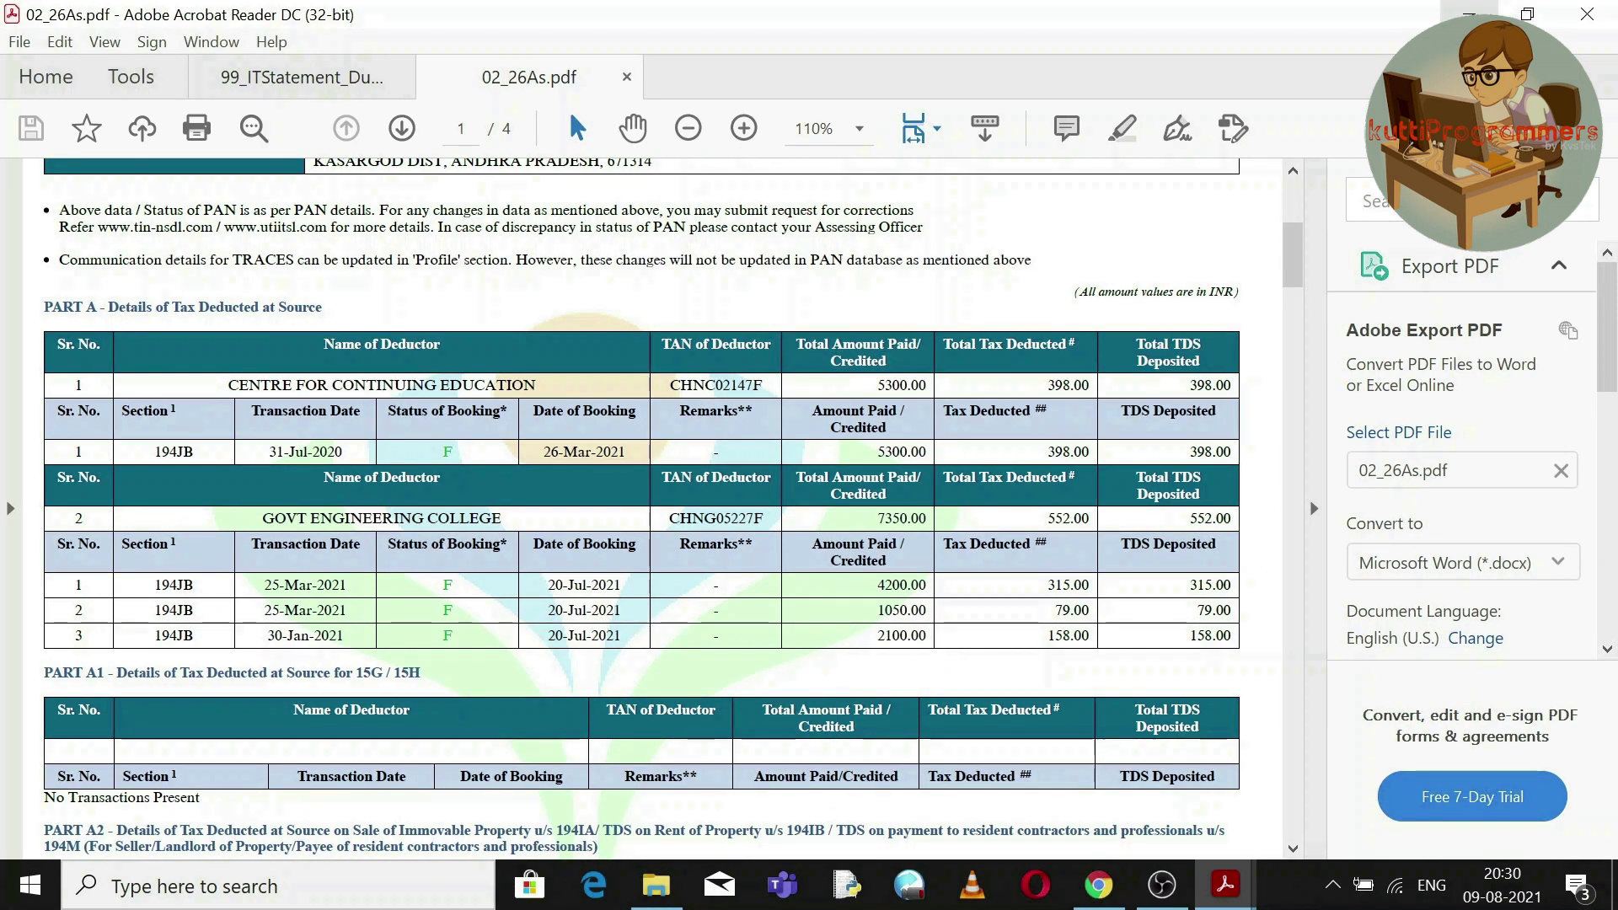
{"action": "left_click", "coordinate": [1468, 14]}
Enter gross receipt 5300, year 2020 and TDS credit 398, then save the entry.
{"action": "left_click", "coordinate": [1314, 558]}
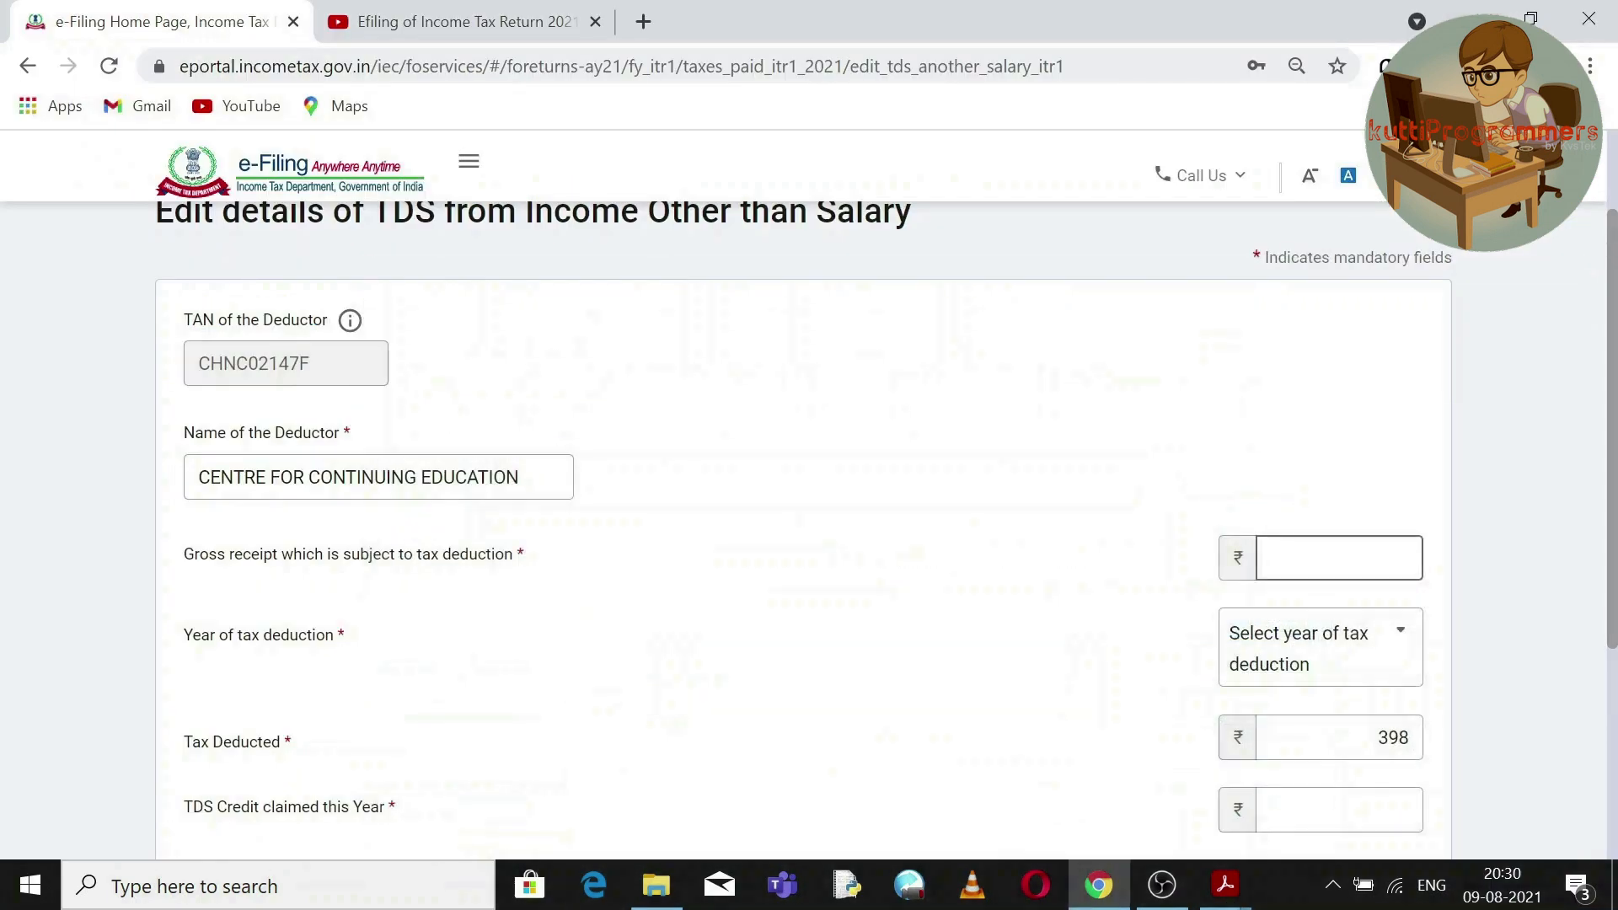
{"action": "type", "text": "5300"}
{"action": "scroll", "coordinate": [1612, 511], "scroll_direction": "down", "scroll_amount": 1}
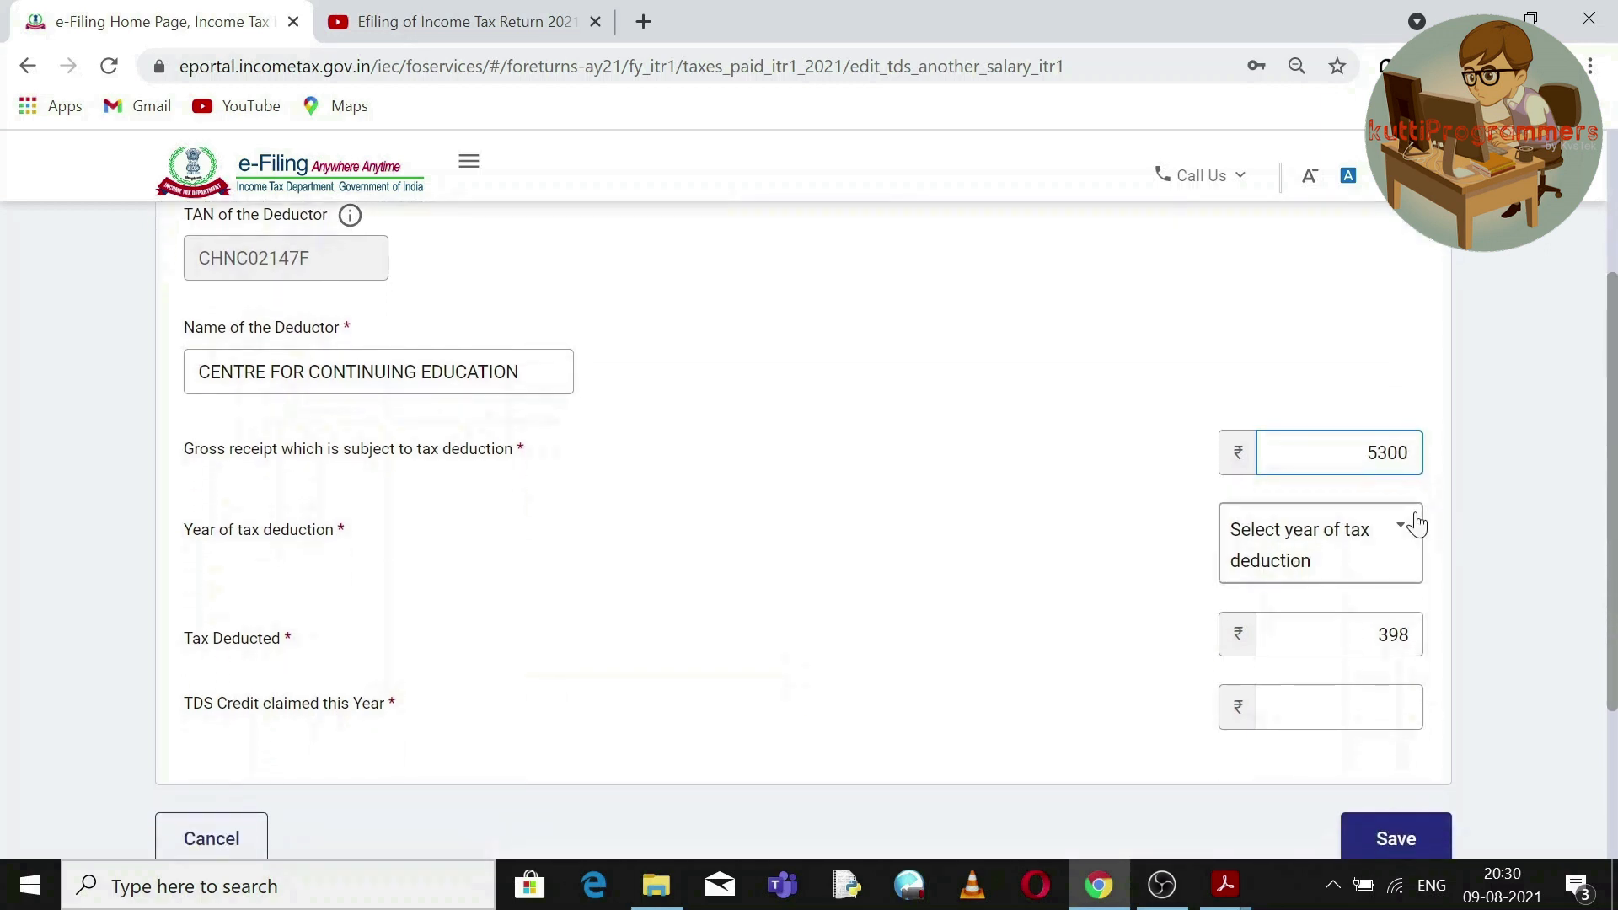
{"action": "left_click", "coordinate": [1415, 524]}
{"action": "left_click", "coordinate": [1303, 371]}
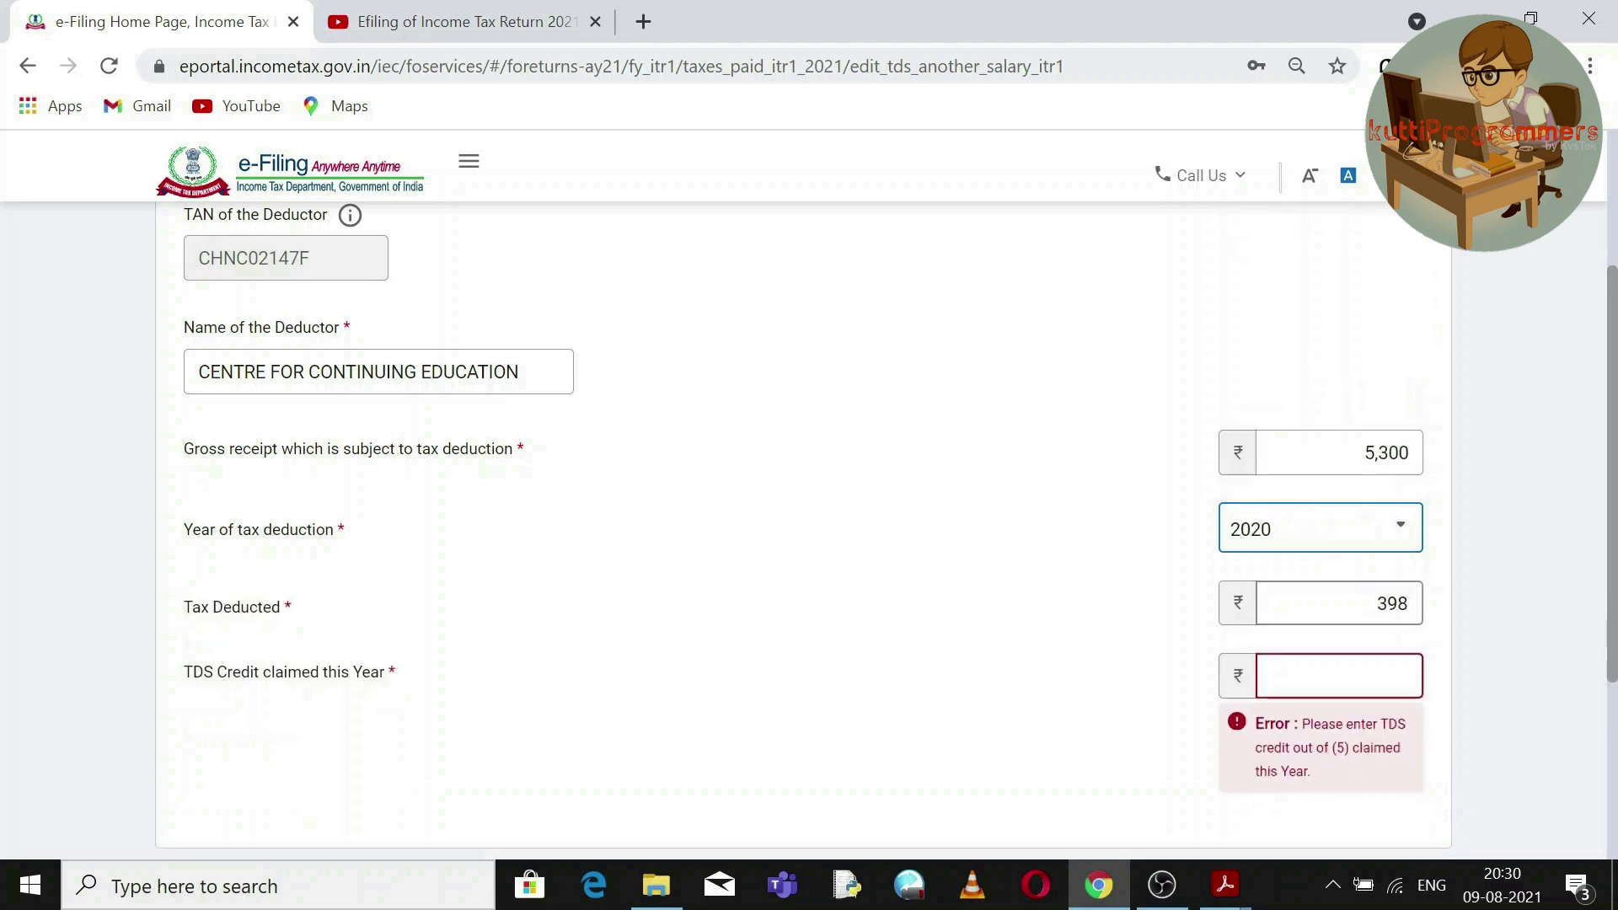
{"action": "left_click", "coordinate": [1339, 675]}
{"action": "type", "text": "398"}
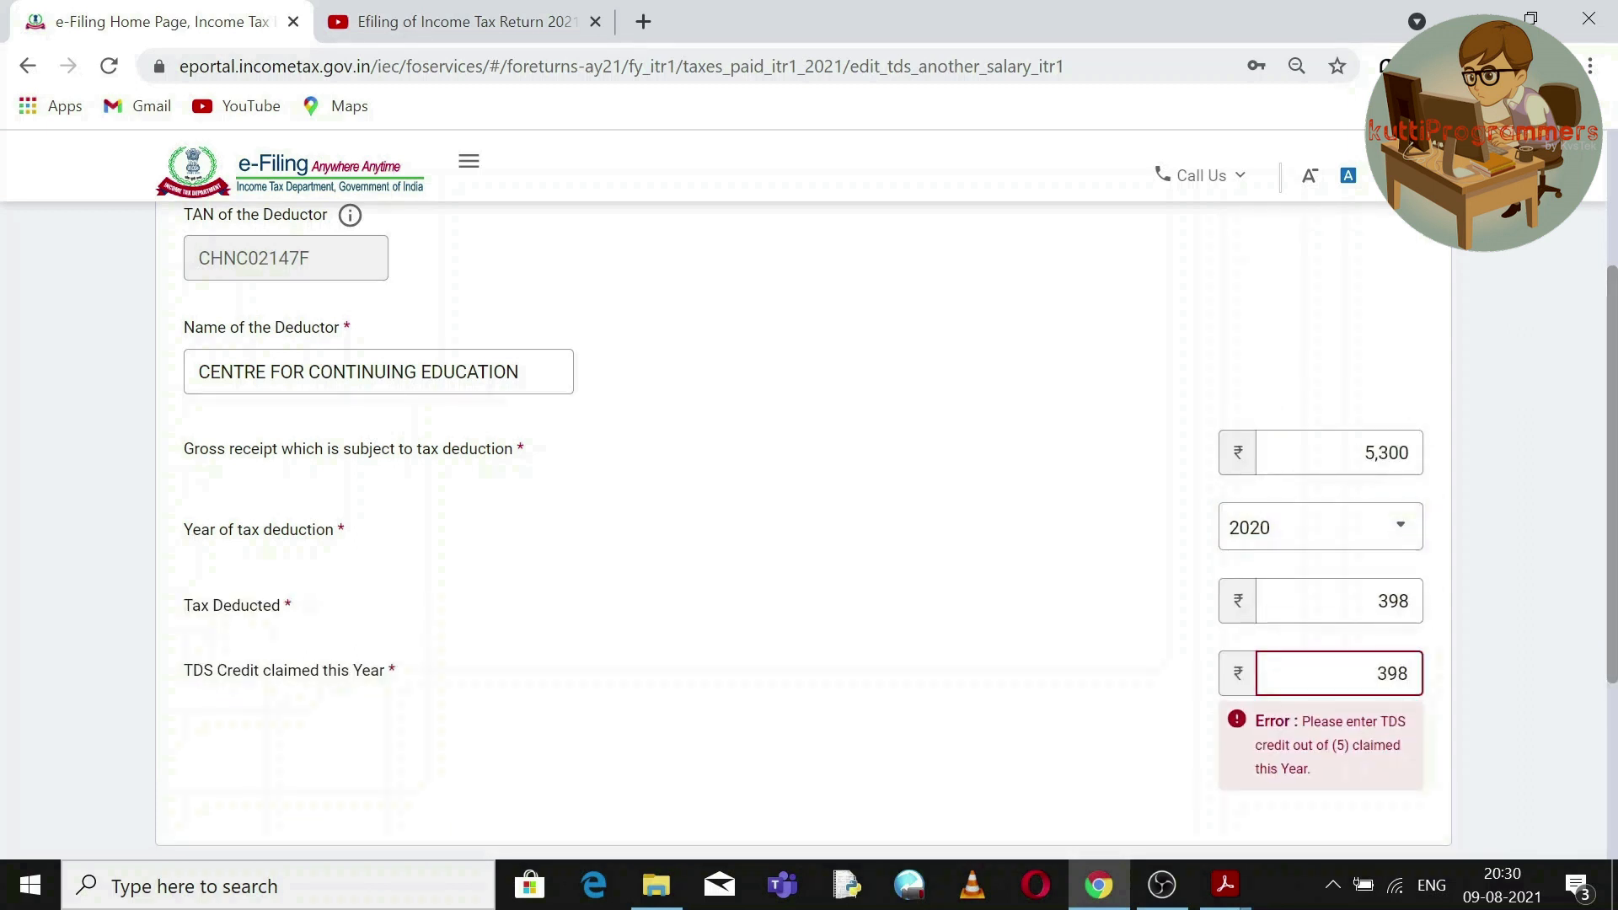
{"action": "left_click_drag", "start_coordinate": [1614, 607], "coordinate": [1616, 647]}
{"action": "left_click", "coordinate": [1397, 771]}
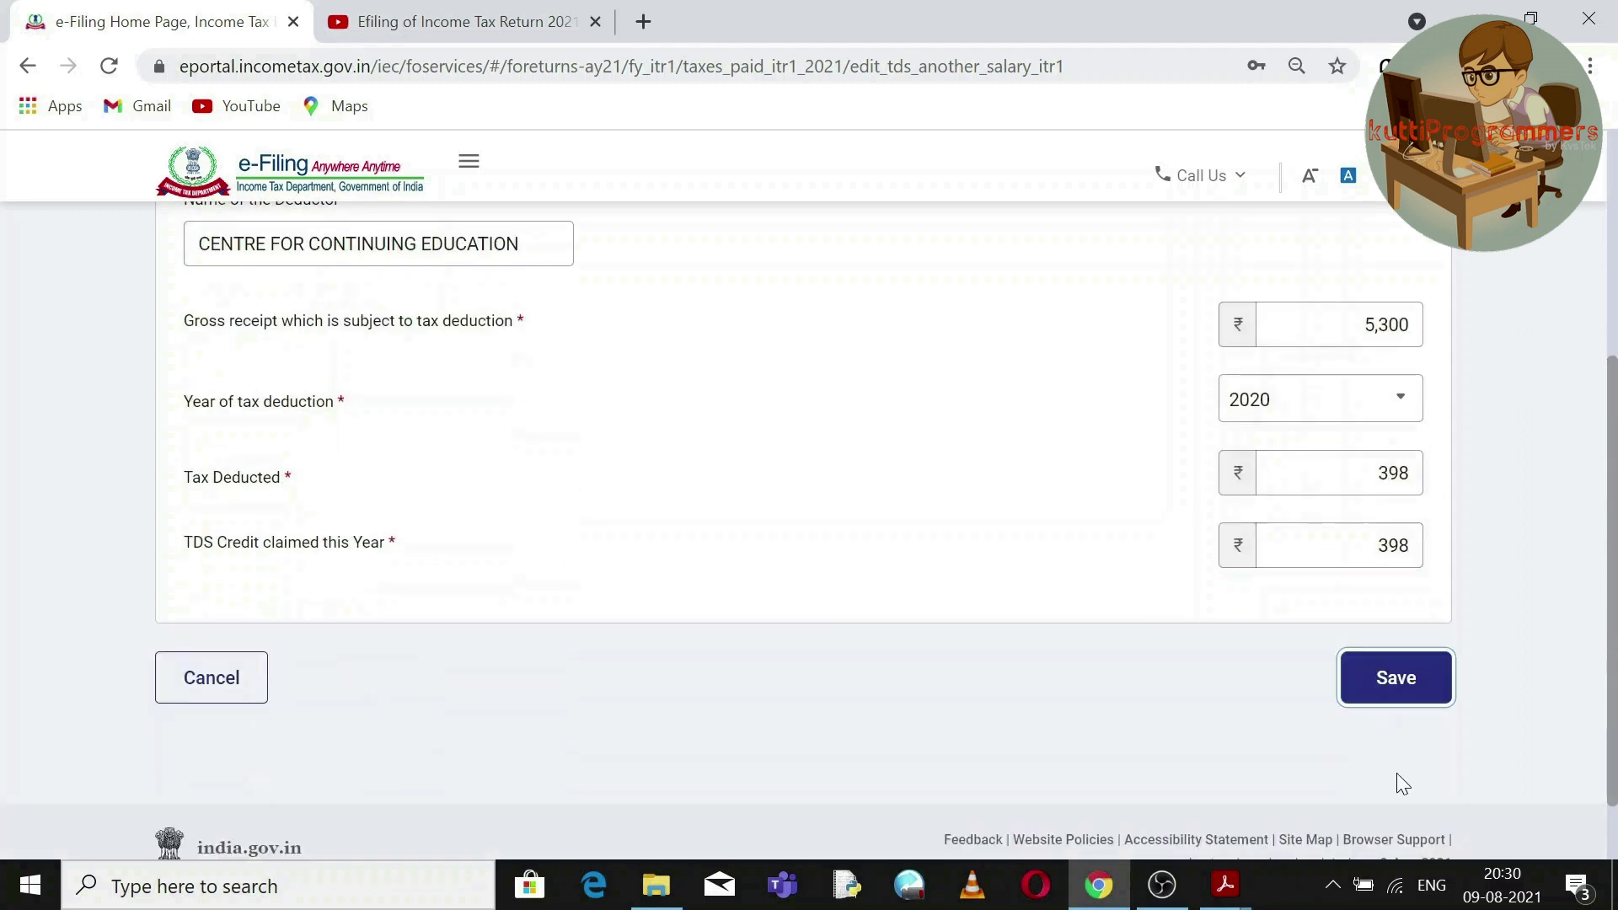
{"action": "left_click", "coordinate": [1398, 686]}
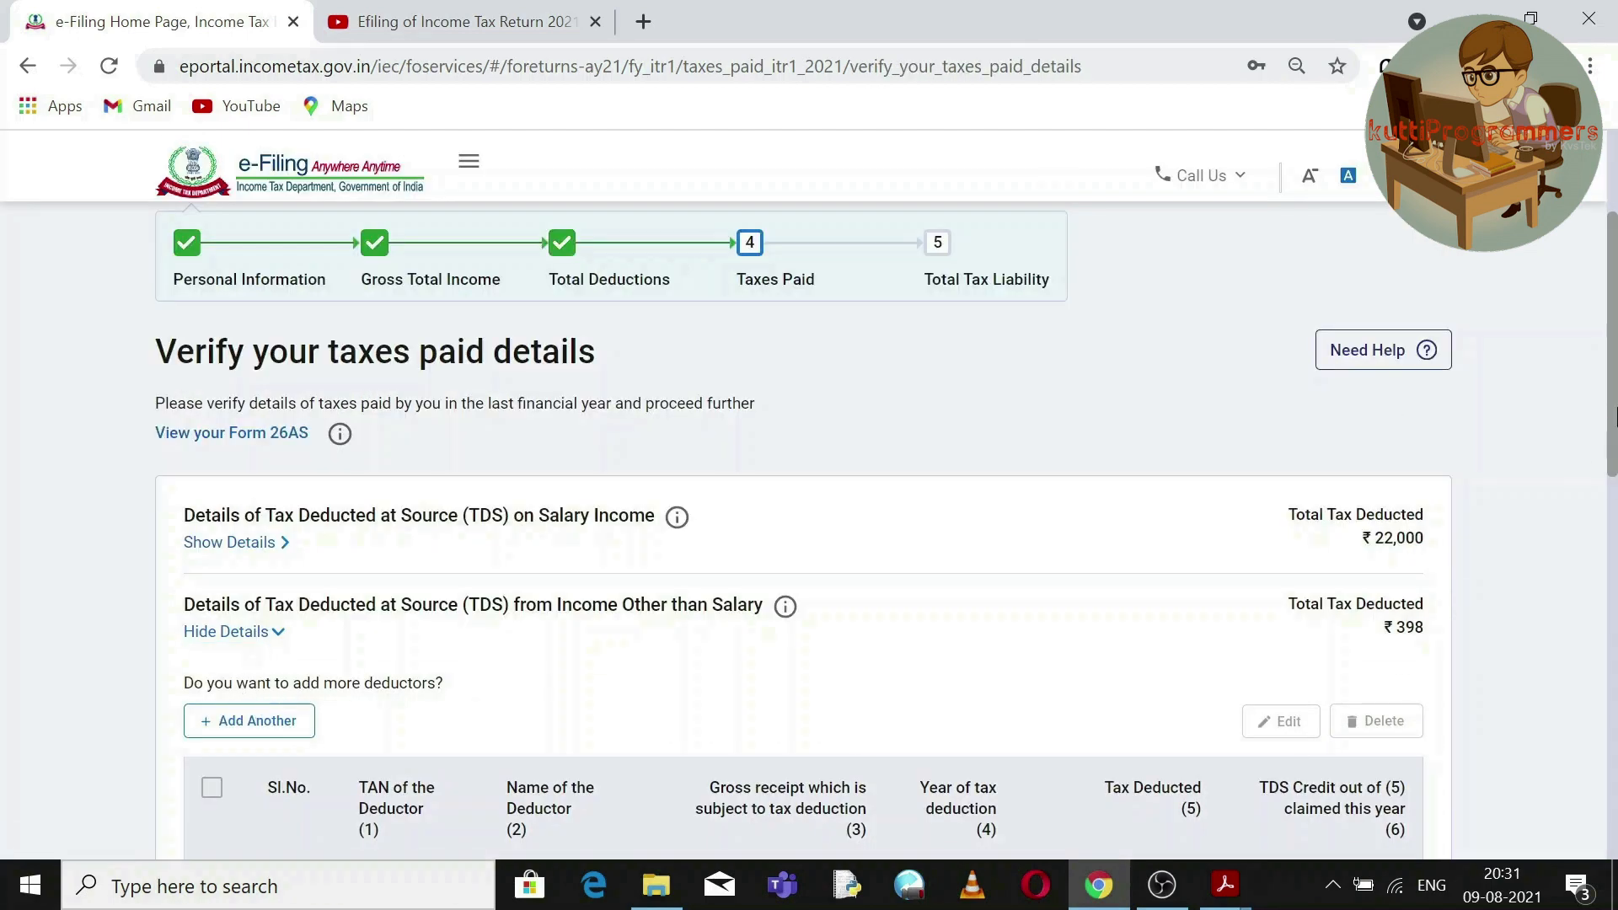
Select GOVT ENGINEERING COLLEGE's row and open its TDS entry for editing.
{"action": "scroll", "coordinate": [1614, 415], "scroll_direction": "down", "scroll_amount": 3}
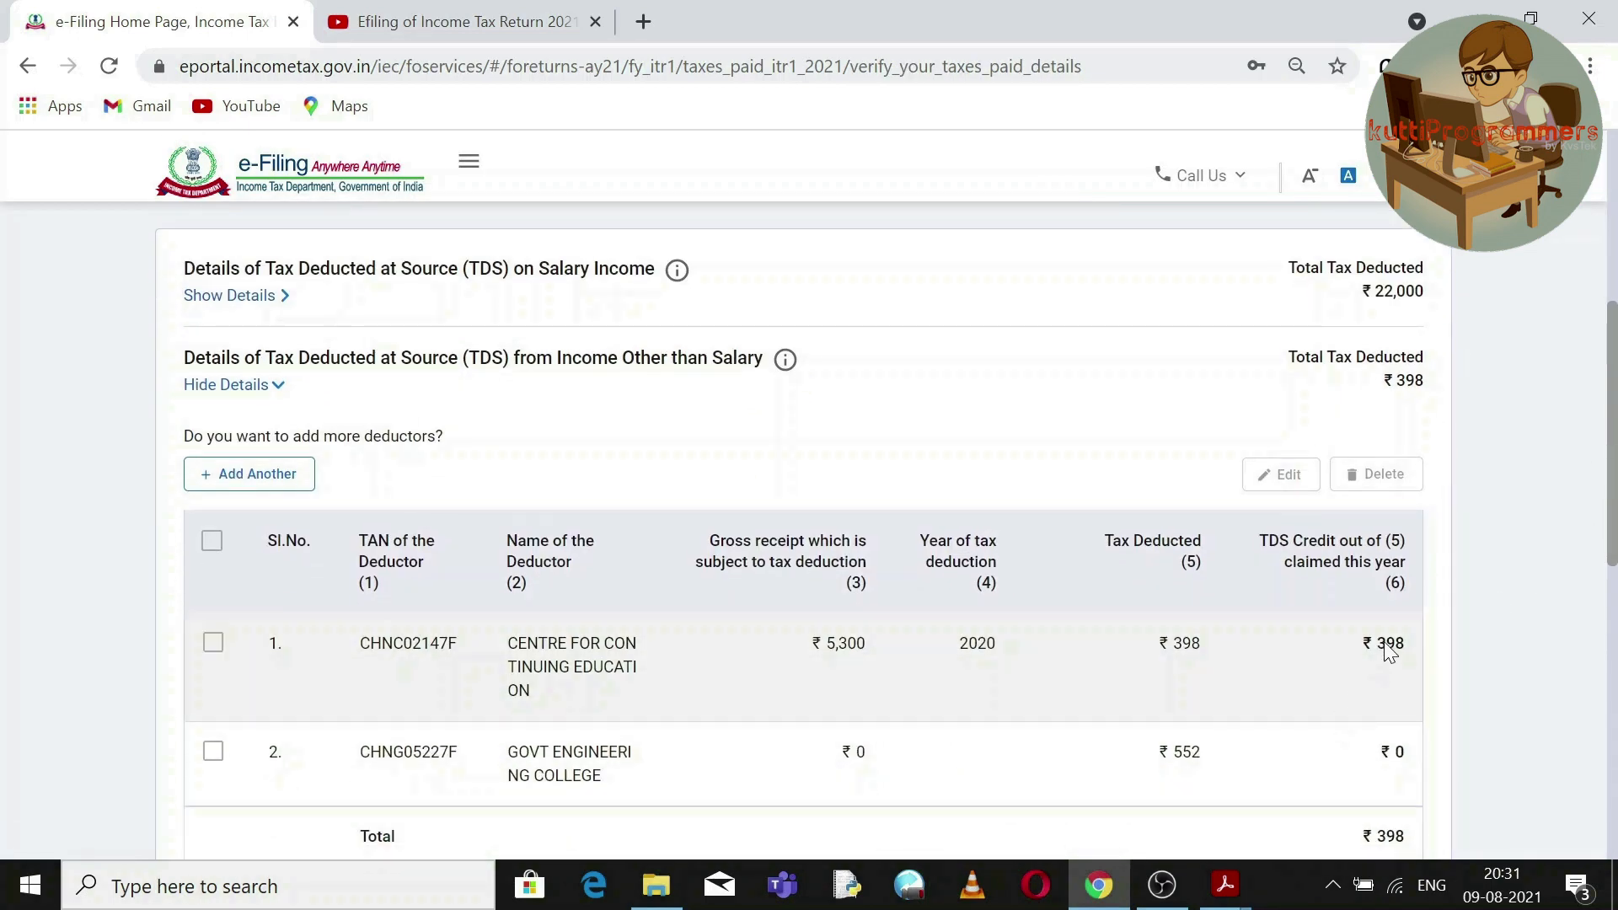
{"action": "left_click", "coordinate": [213, 752]}
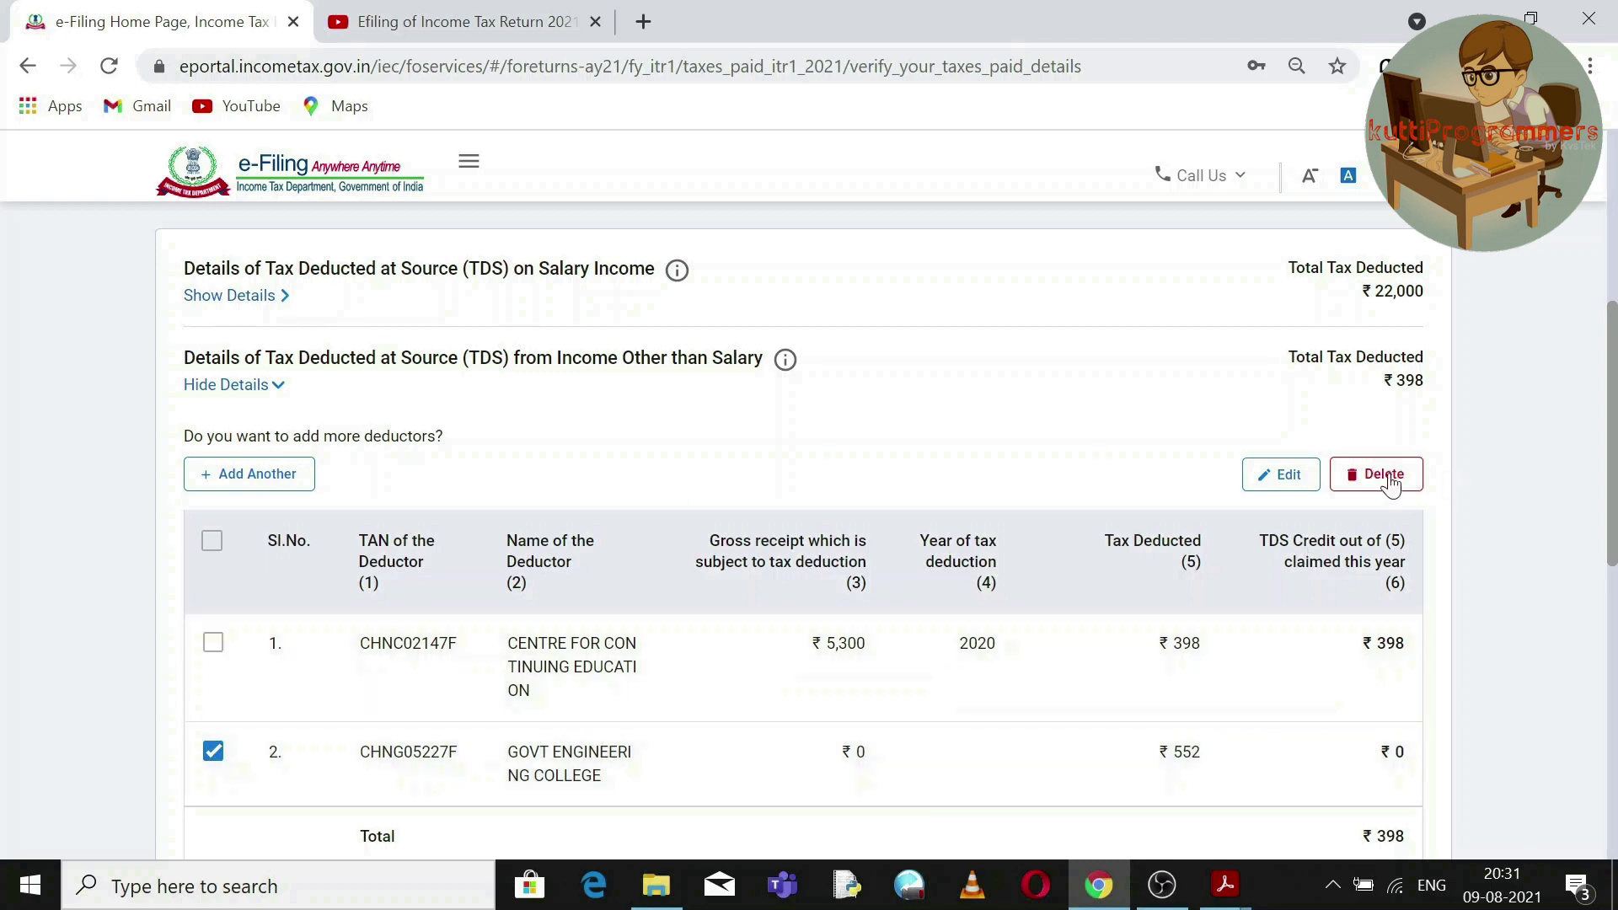
{"action": "left_click", "coordinate": [1277, 474]}
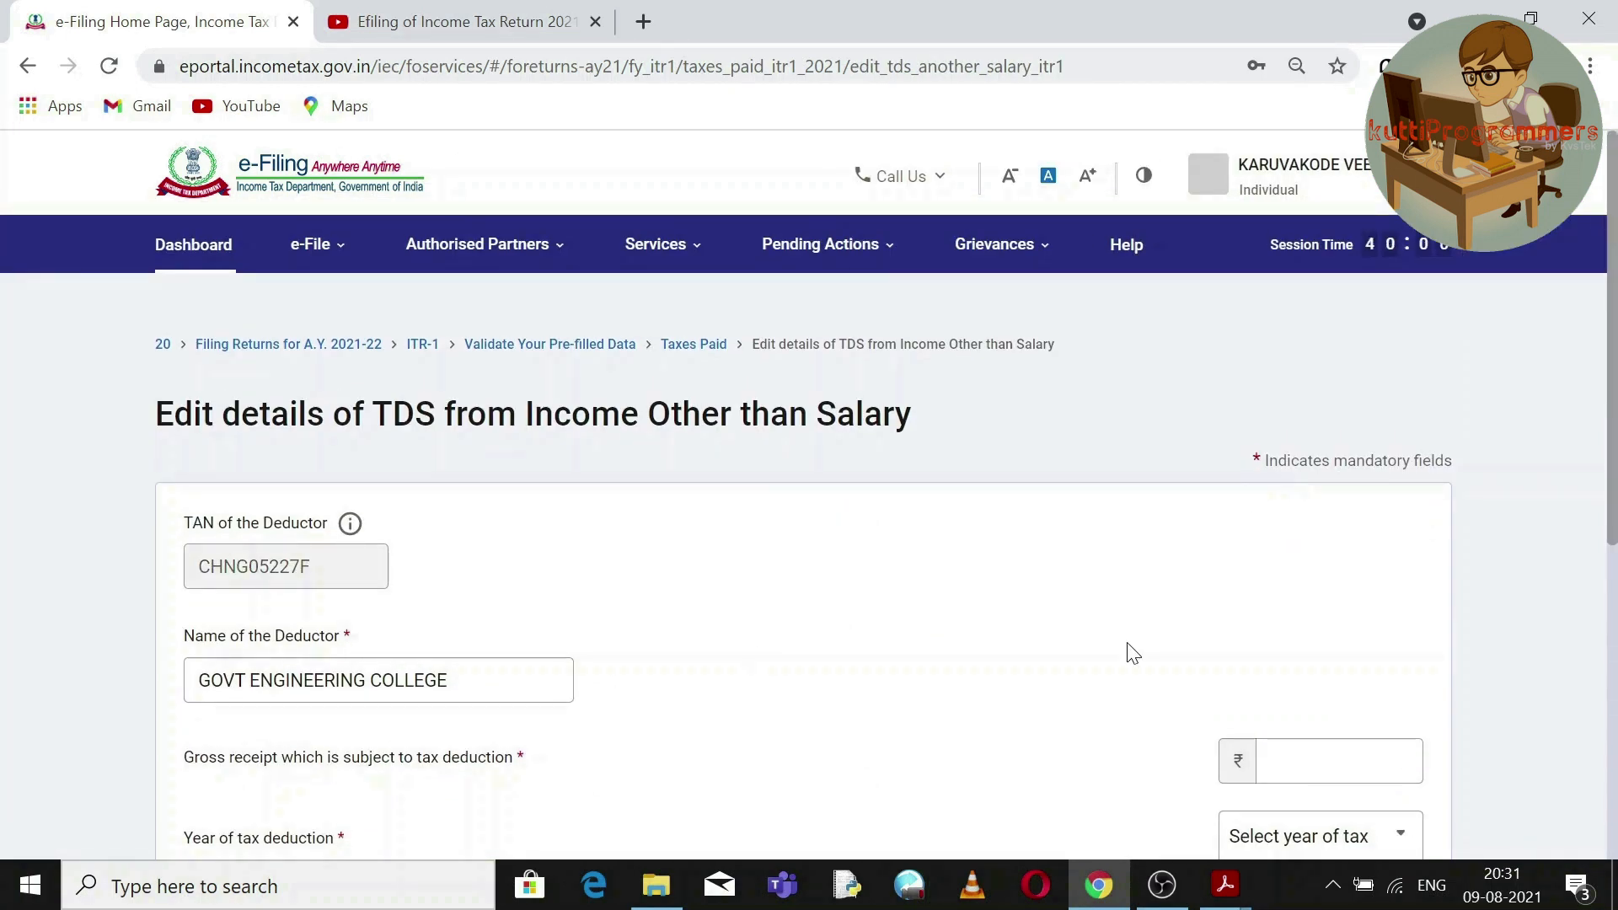
Enter gross receipt 7350, year 2020 and TDS credit 552, then save the entry.
{"action": "scroll", "coordinate": [1614, 674], "scroll_direction": "down", "scroll_amount": 5}
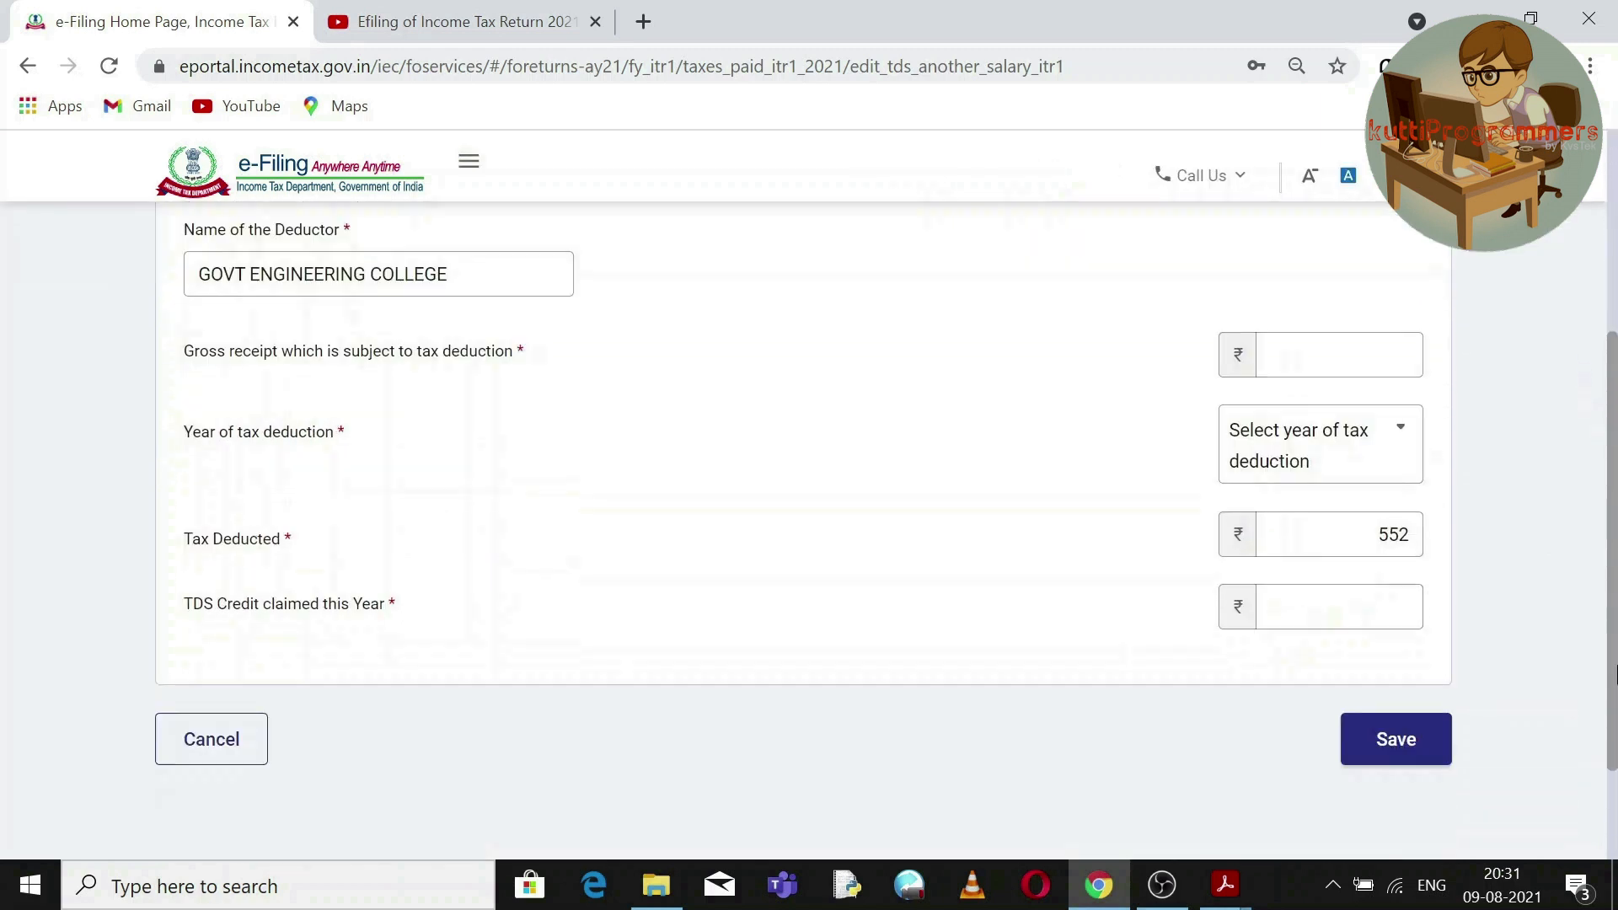
{"action": "left_click", "coordinate": [1339, 355]}
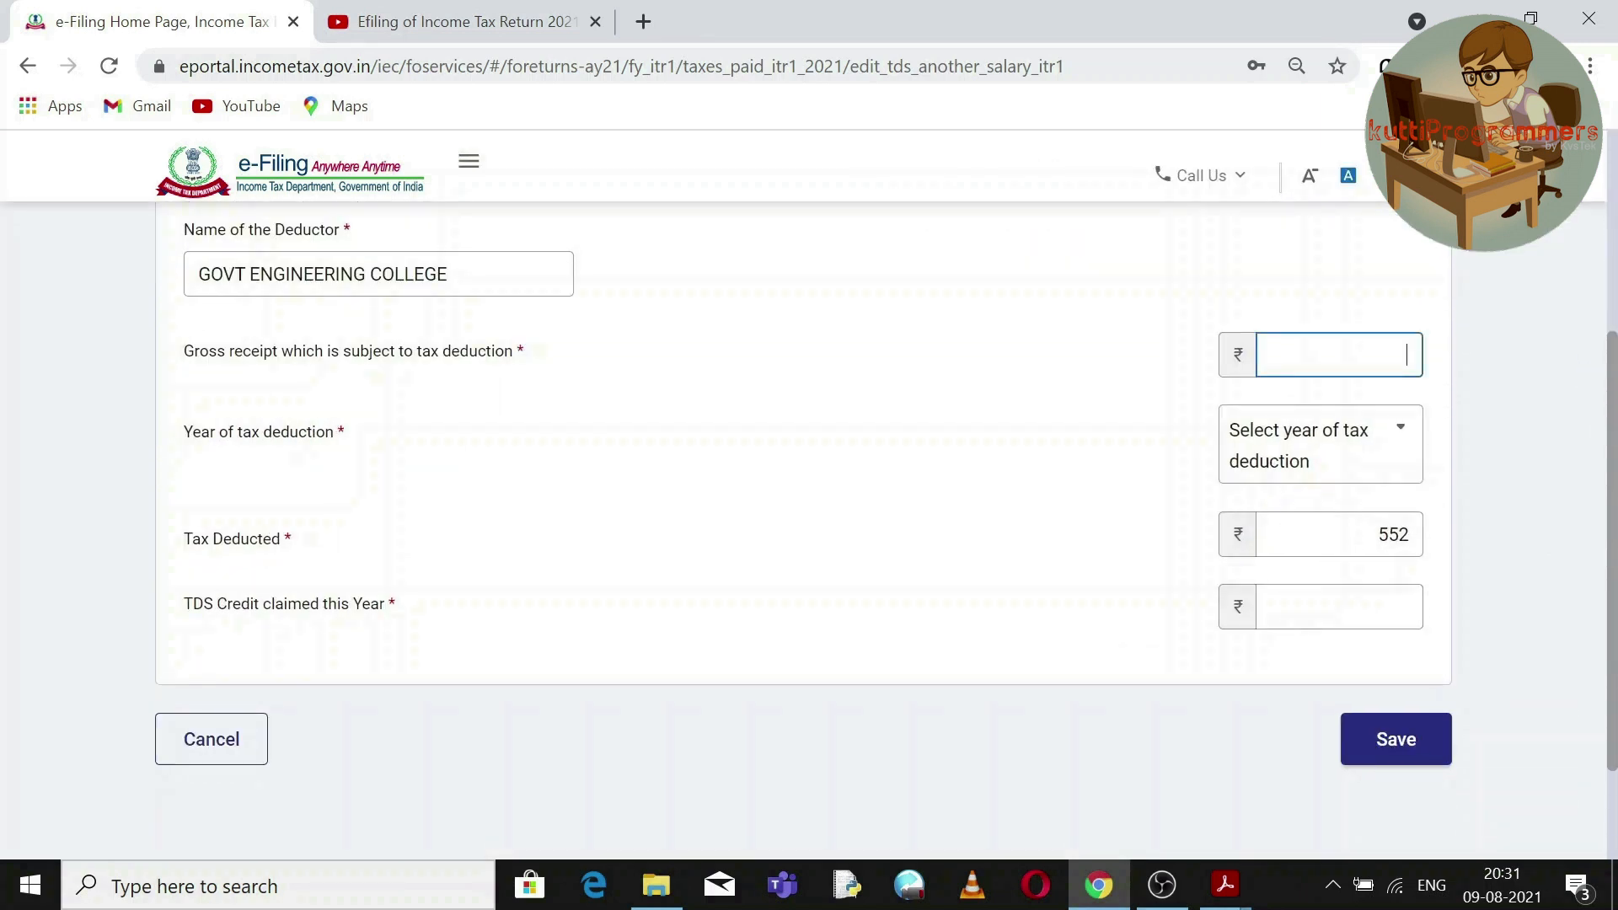
{"action": "type", "text": "7350"}
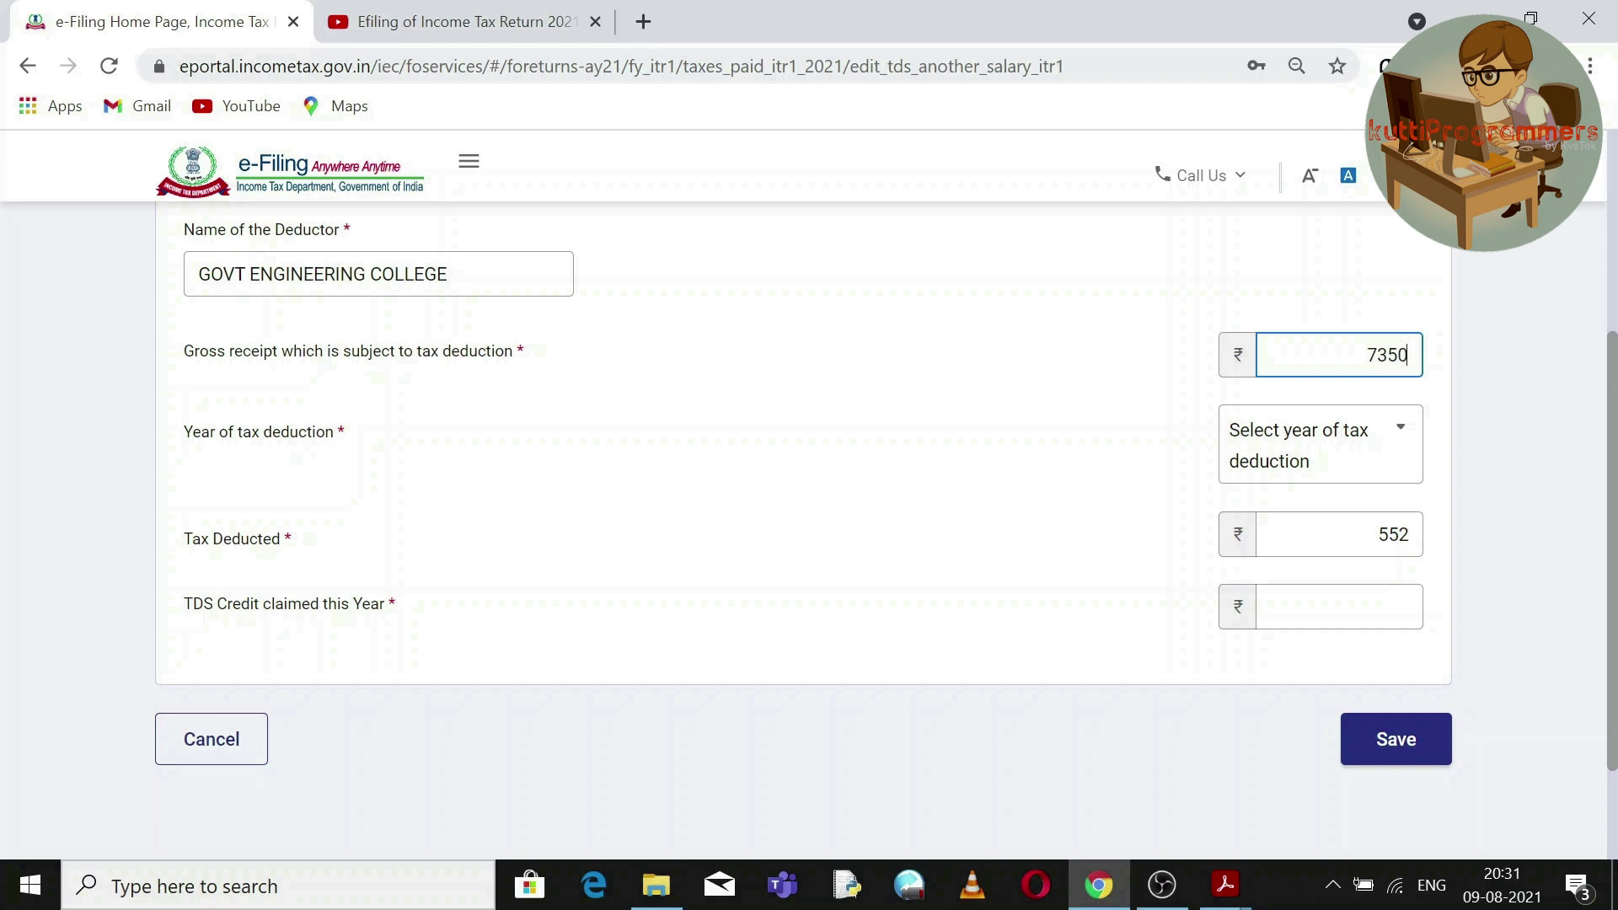
{"action": "left_click", "coordinate": [1405, 450]}
{"action": "left_click", "coordinate": [1279, 642]}
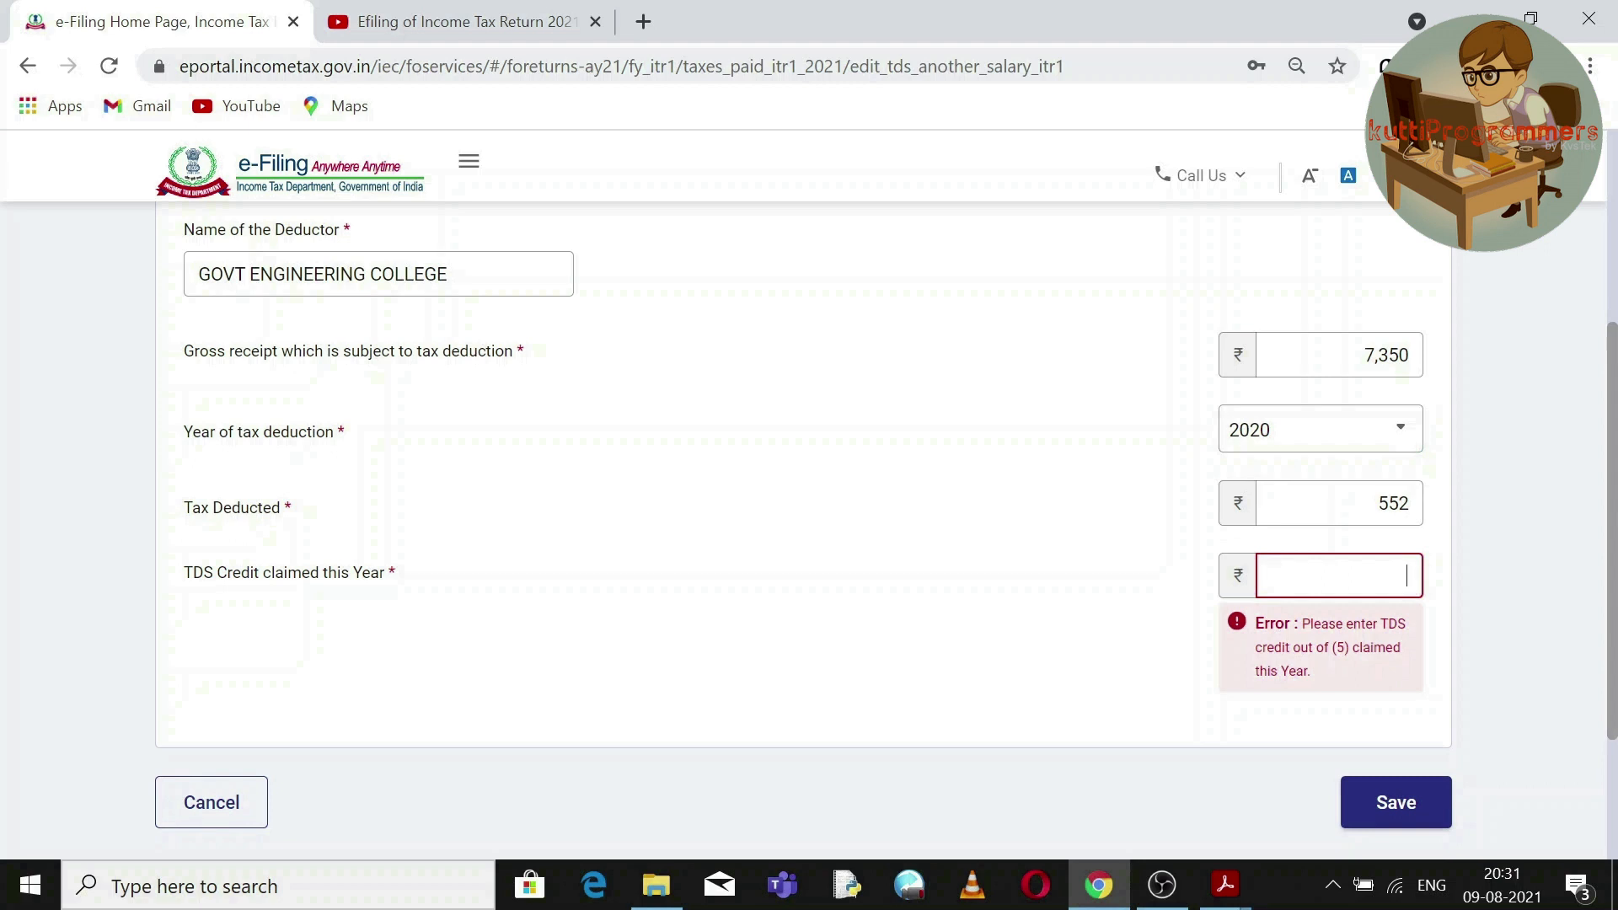
{"action": "type", "text": "552"}
{"action": "left_click", "coordinate": [1391, 804]}
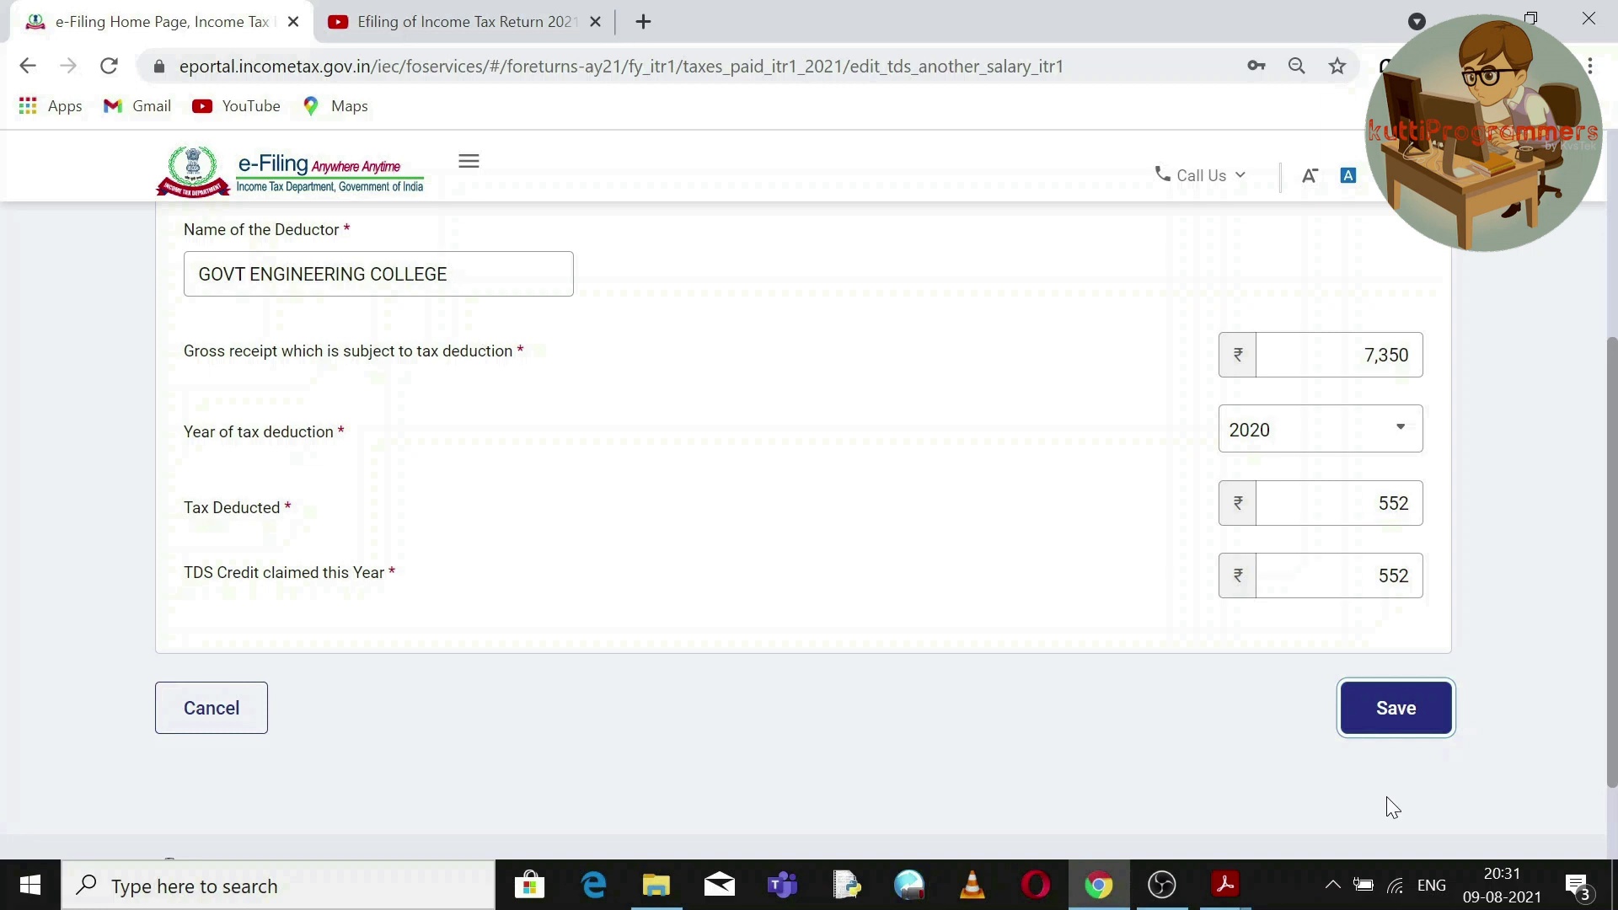
{"action": "left_click", "coordinate": [1395, 710]}
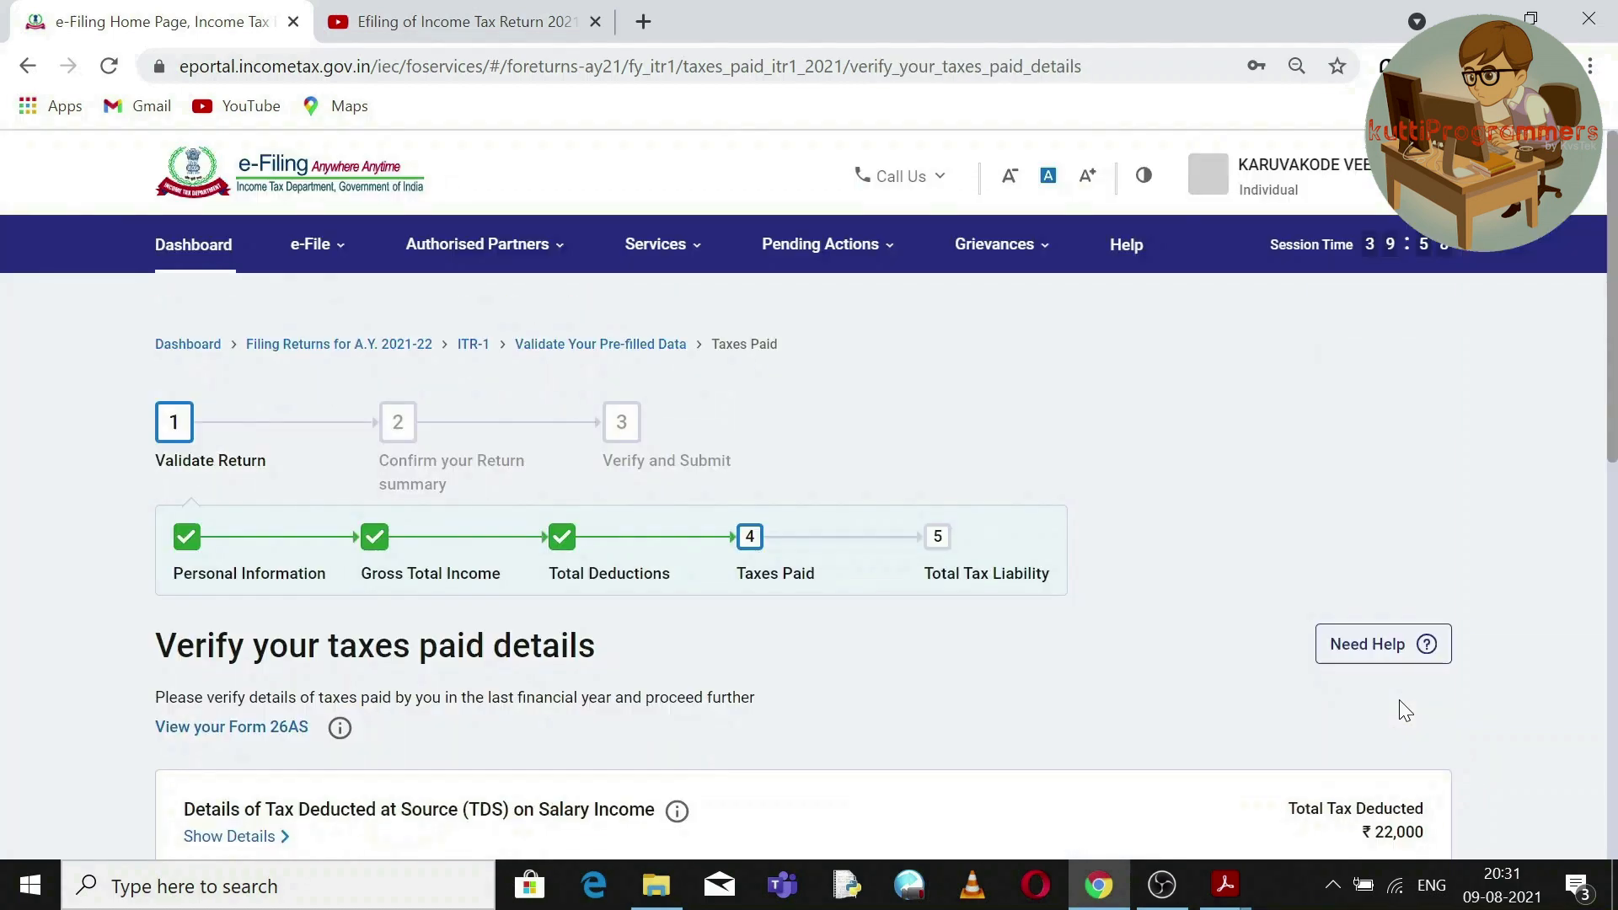
Confirm the ₹22,950 taxes paid details at the bottom of the page.
{"action": "left_click_drag", "start_coordinate": [1613, 354], "coordinate": [1613, 526]}
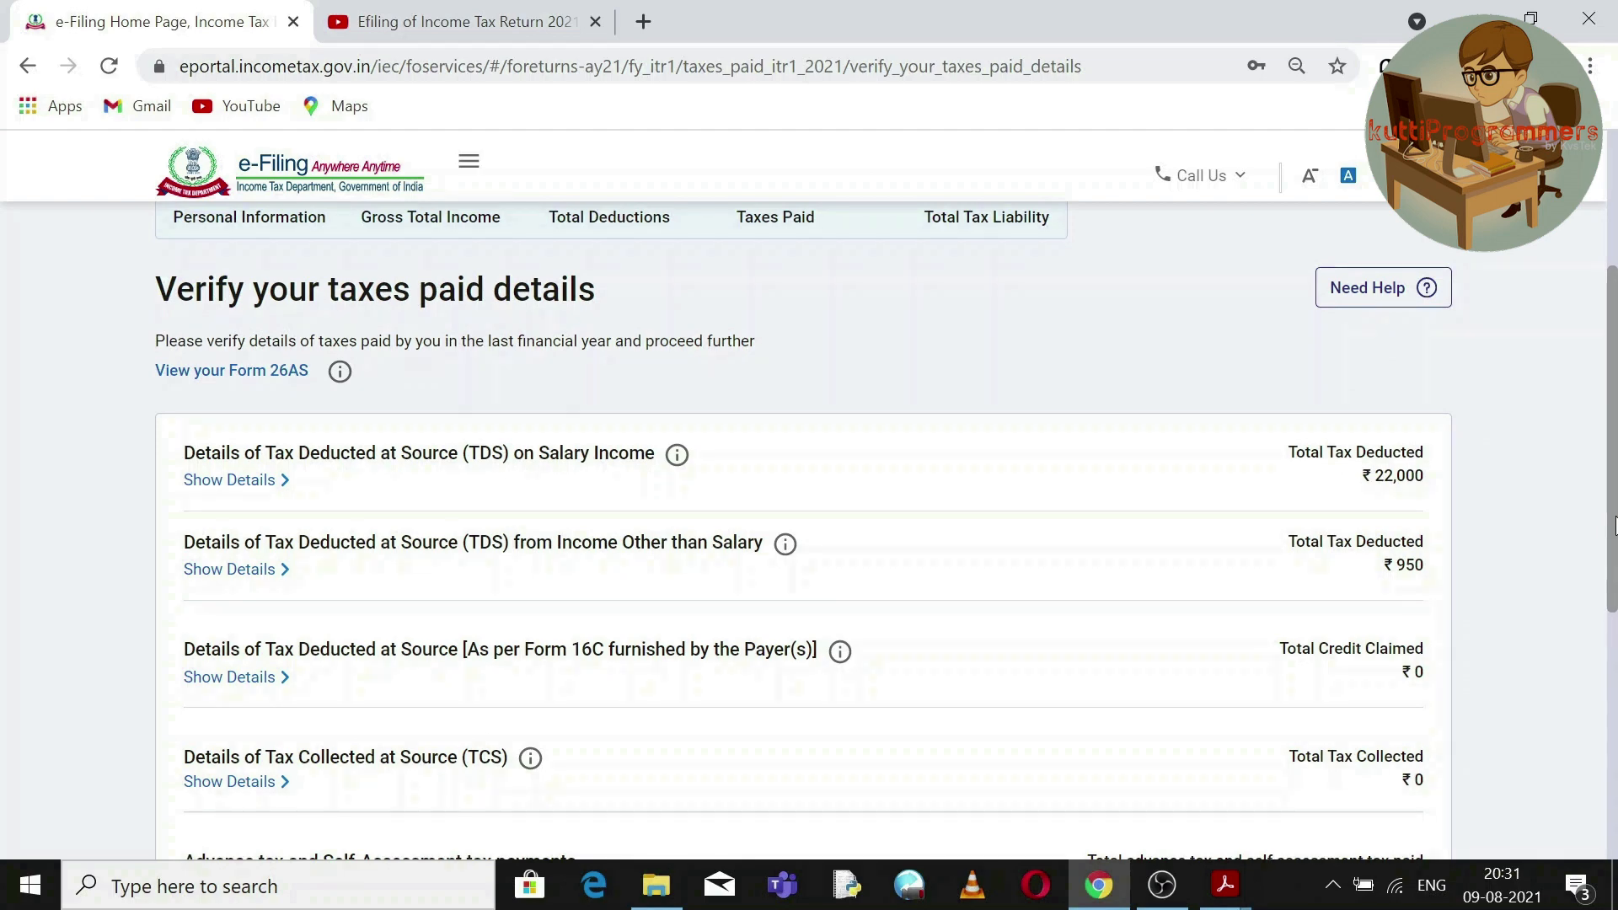
{"action": "left_click_drag", "start_coordinate": [1615, 527], "coordinate": [1615, 580]}
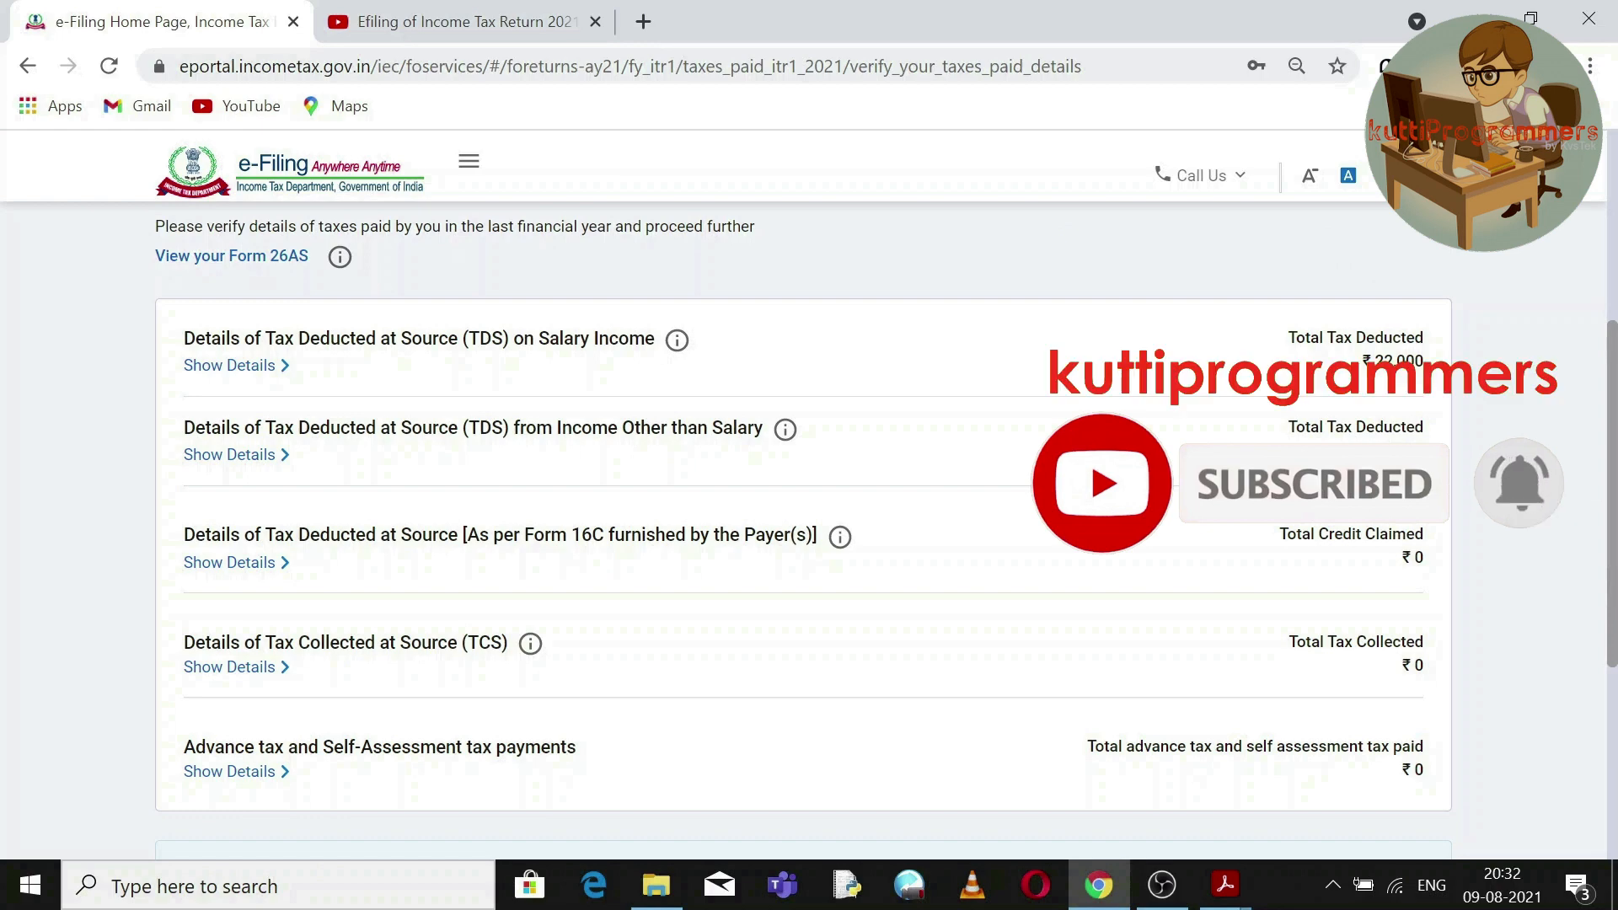
{"action": "scroll", "coordinate": [1592, 565], "scroll_direction": "down", "scroll_amount": 3}
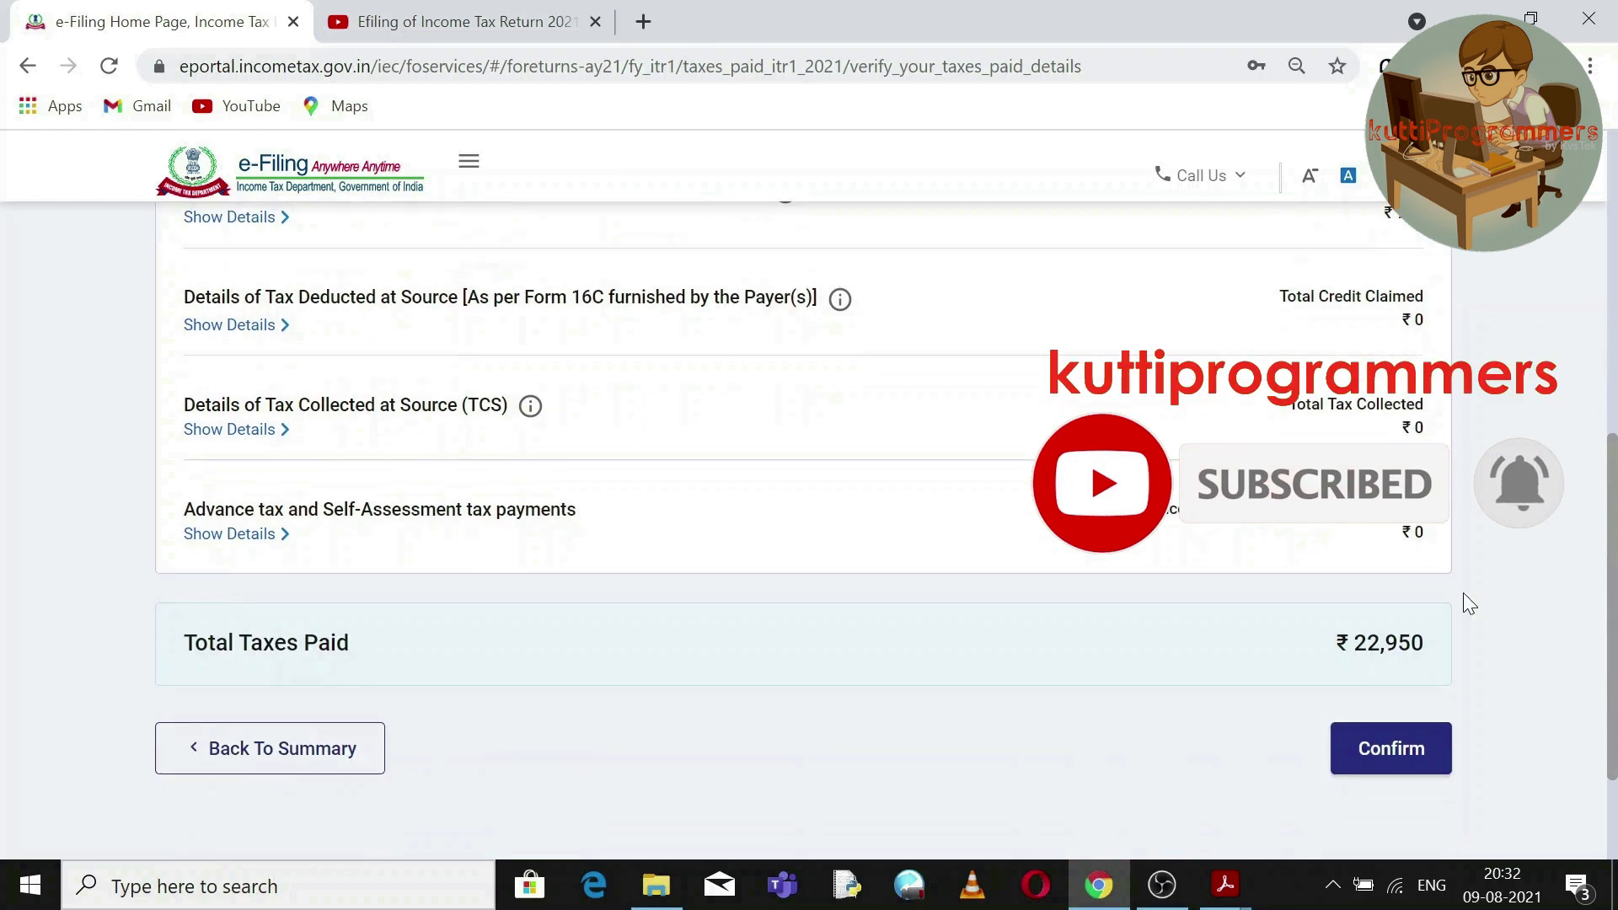
{"action": "left_click", "coordinate": [1387, 746]}
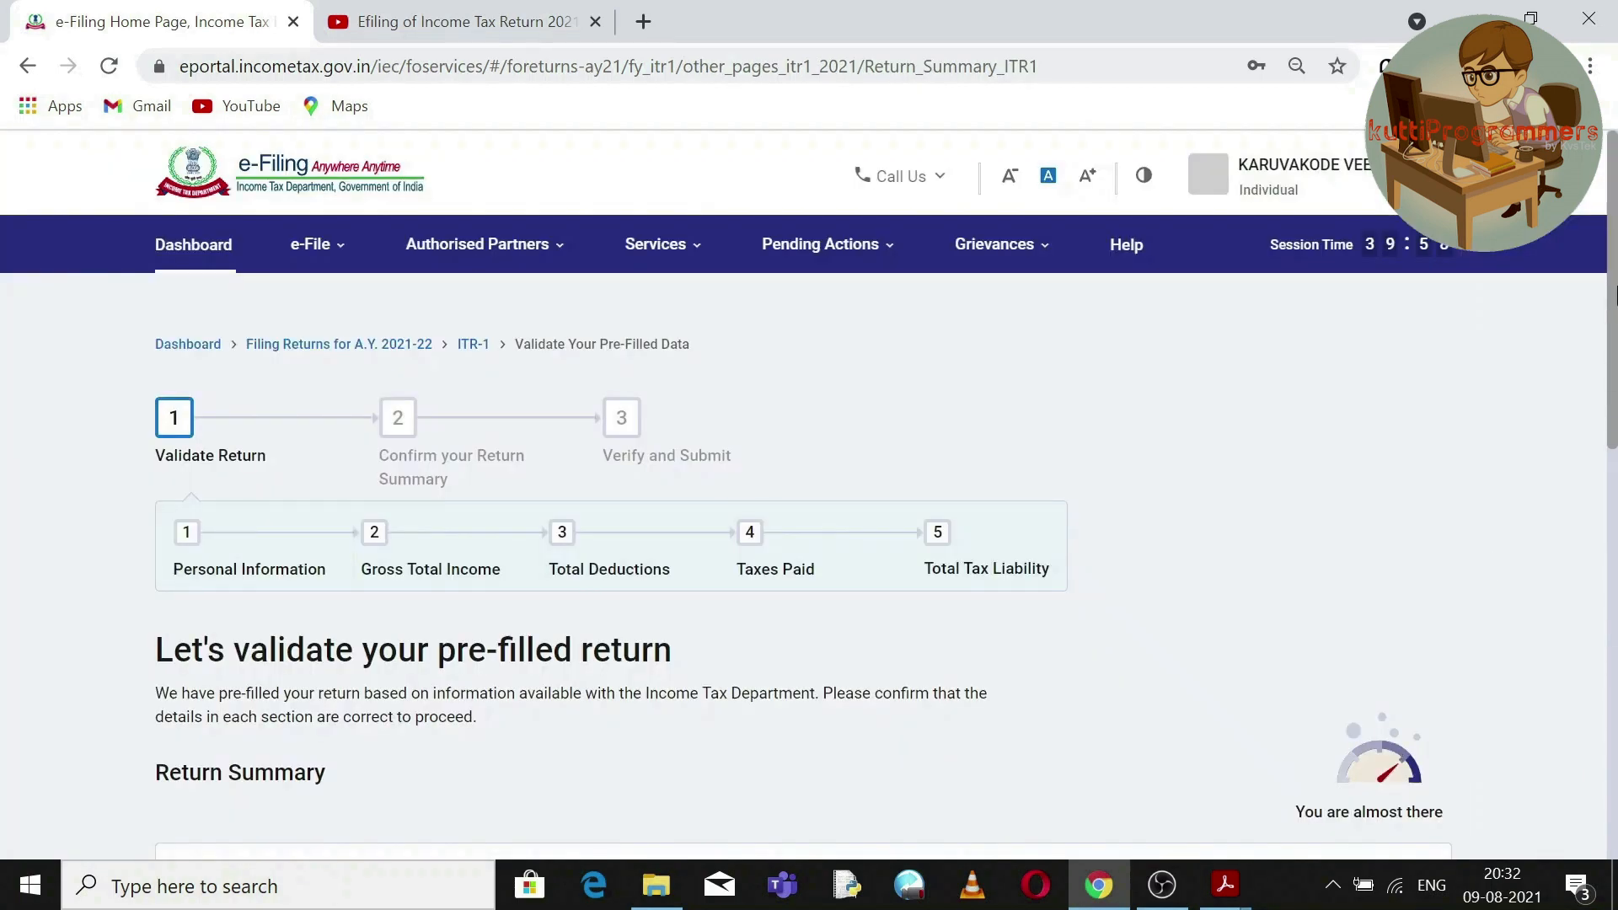
Compare the ₹23,165 total tax liability with the IT statement PDF, then confirm it.
{"action": "left_click_drag", "start_coordinate": [1613, 264], "coordinate": [1613, 607]}
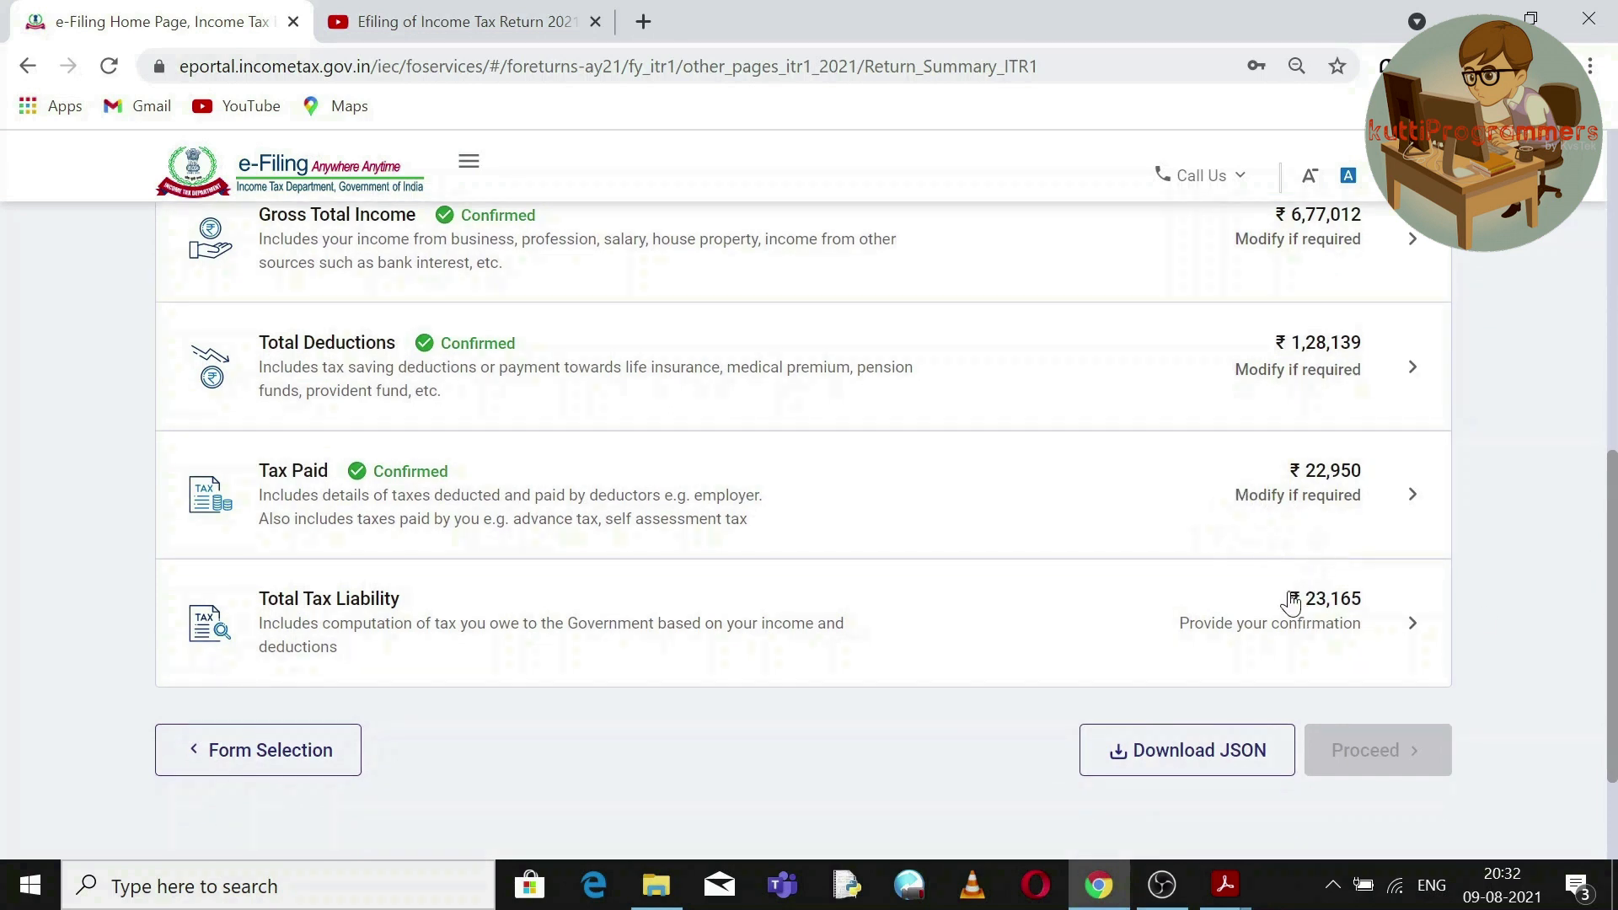
{"action": "left_click_drag", "start_coordinate": [1398, 614], "coordinate": [1362, 649]}
{"action": "left_click", "coordinate": [1433, 637]}
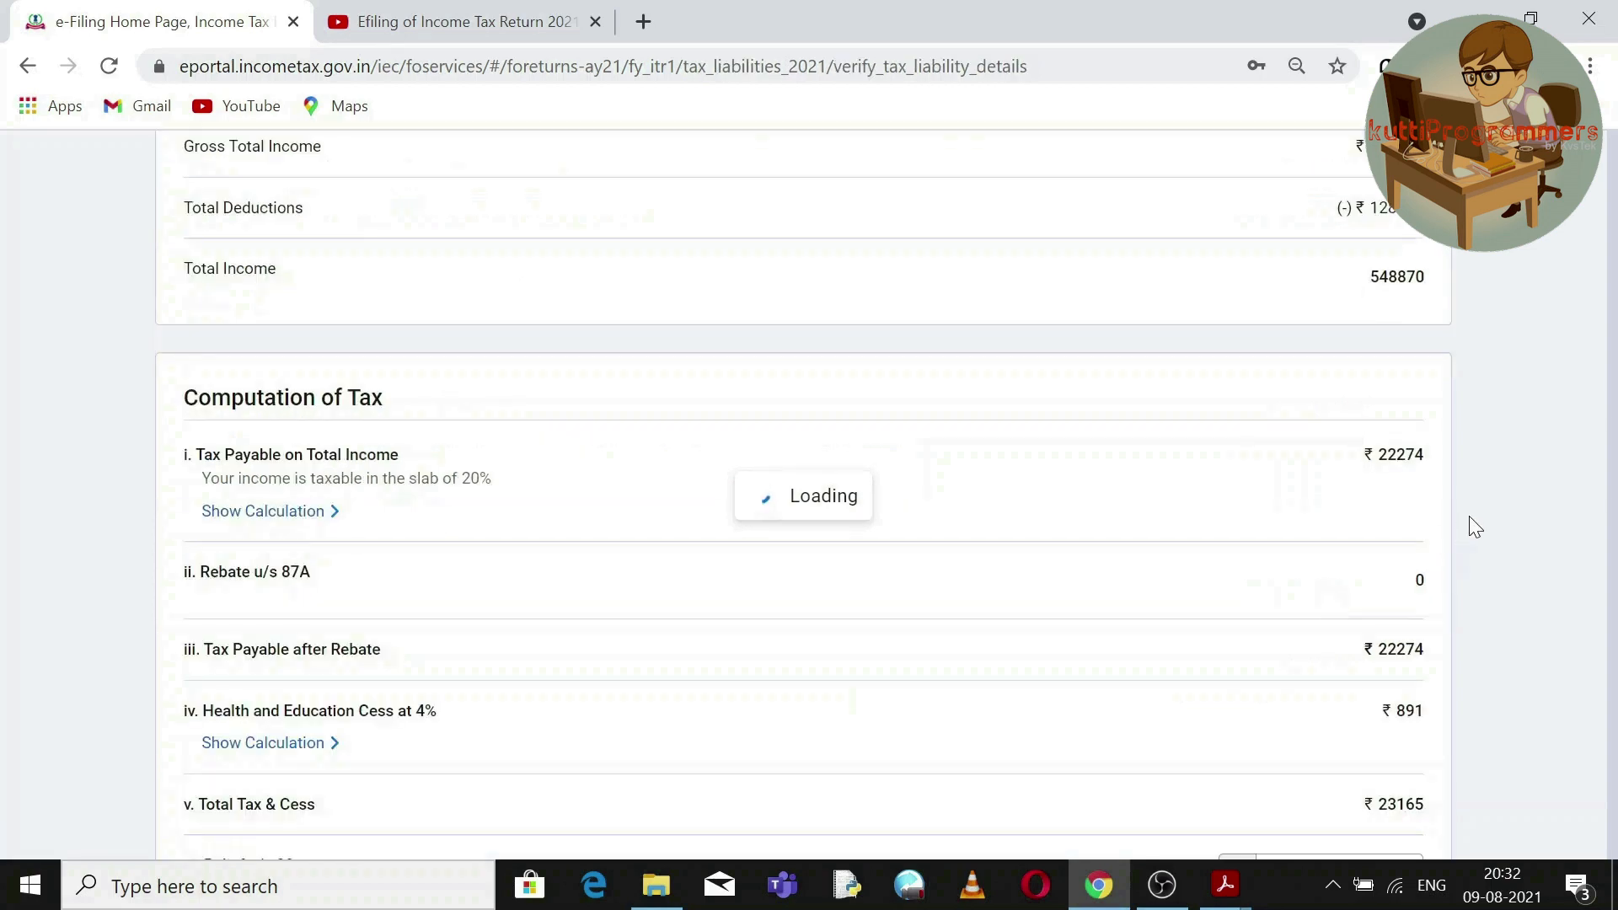
{"action": "scroll", "coordinate": [1458, 523], "scroll_direction": "down", "scroll_amount": 4}
{"action": "left_click_drag", "start_coordinate": [1615, 486], "coordinate": [1614, 689]}
{"action": "mouse_move", "coordinate": [1219, 894]}
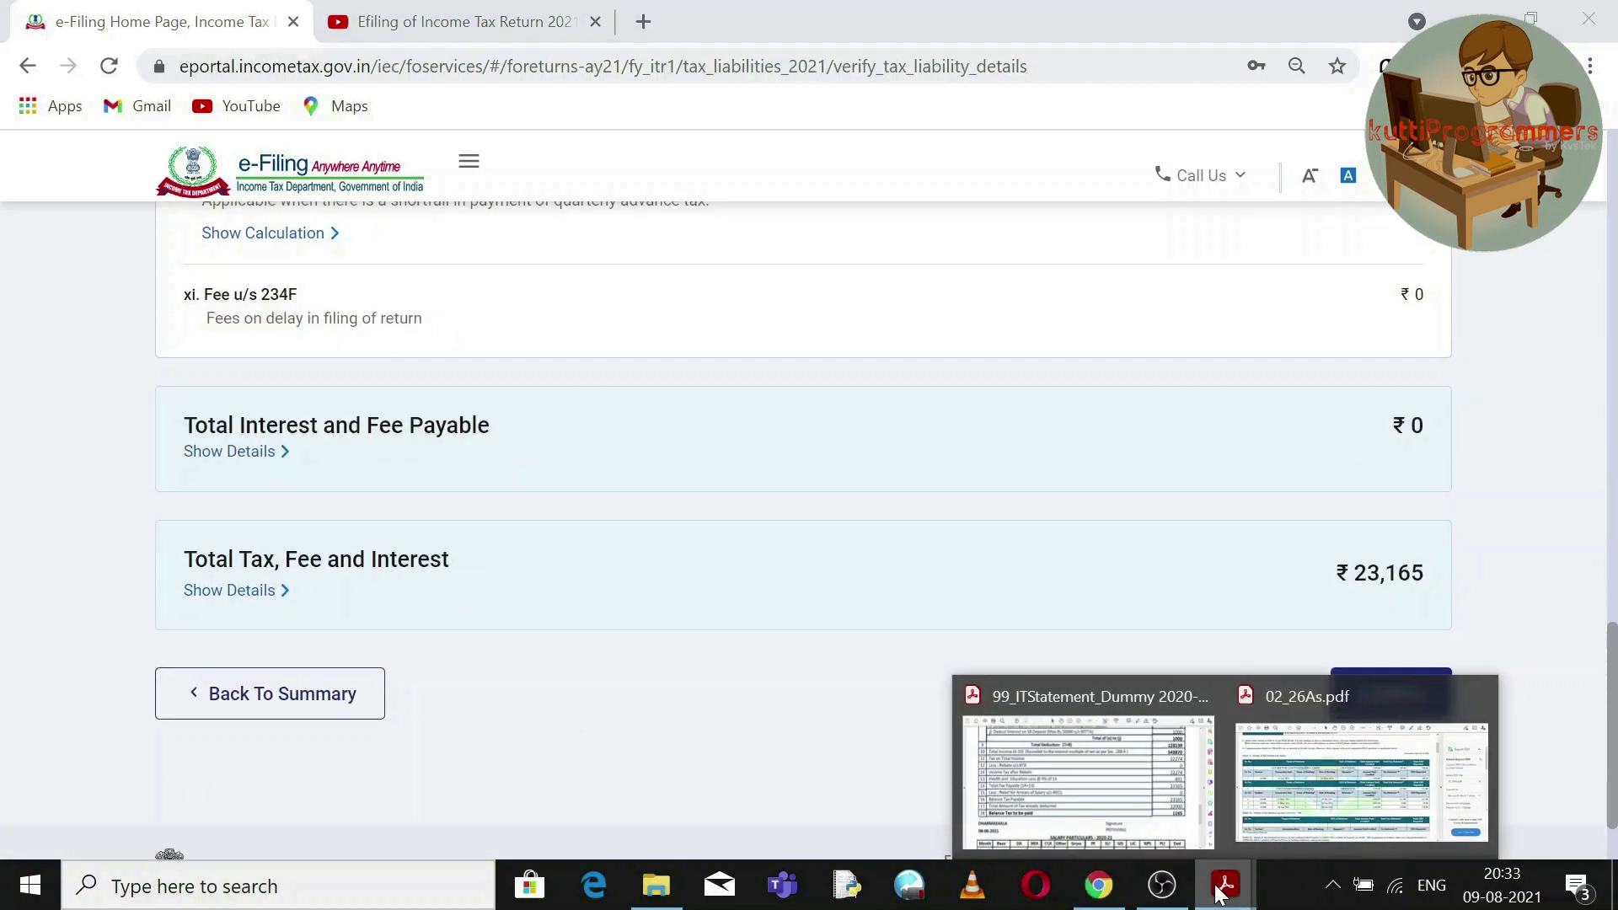
{"action": "left_click", "coordinate": [1087, 780]}
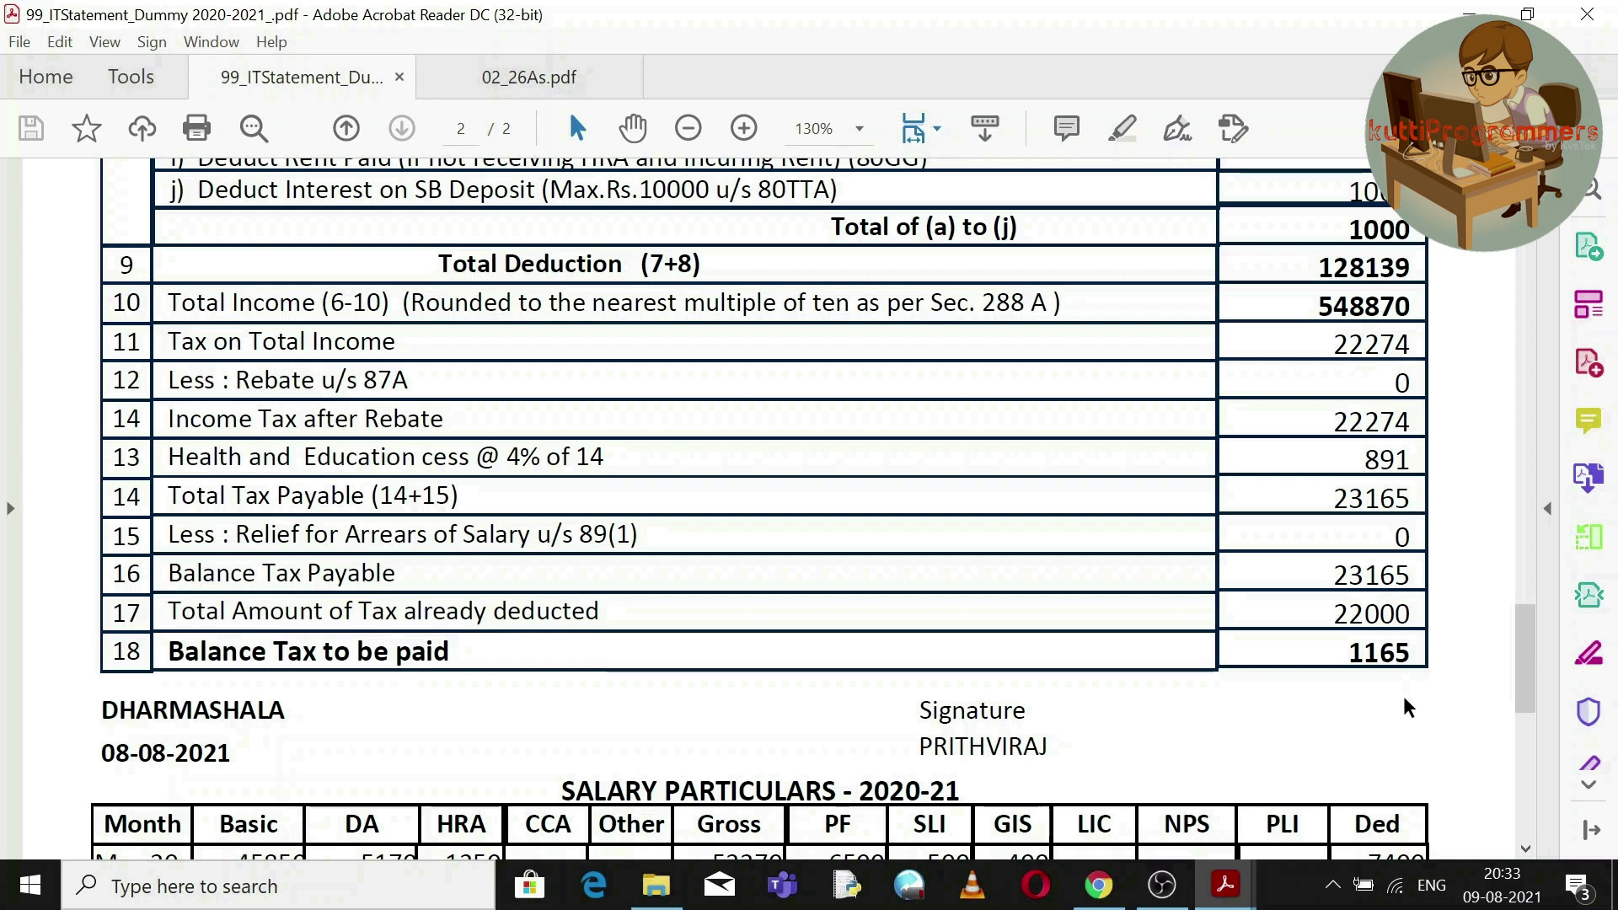
{"action": "left_click", "coordinate": [1098, 885]}
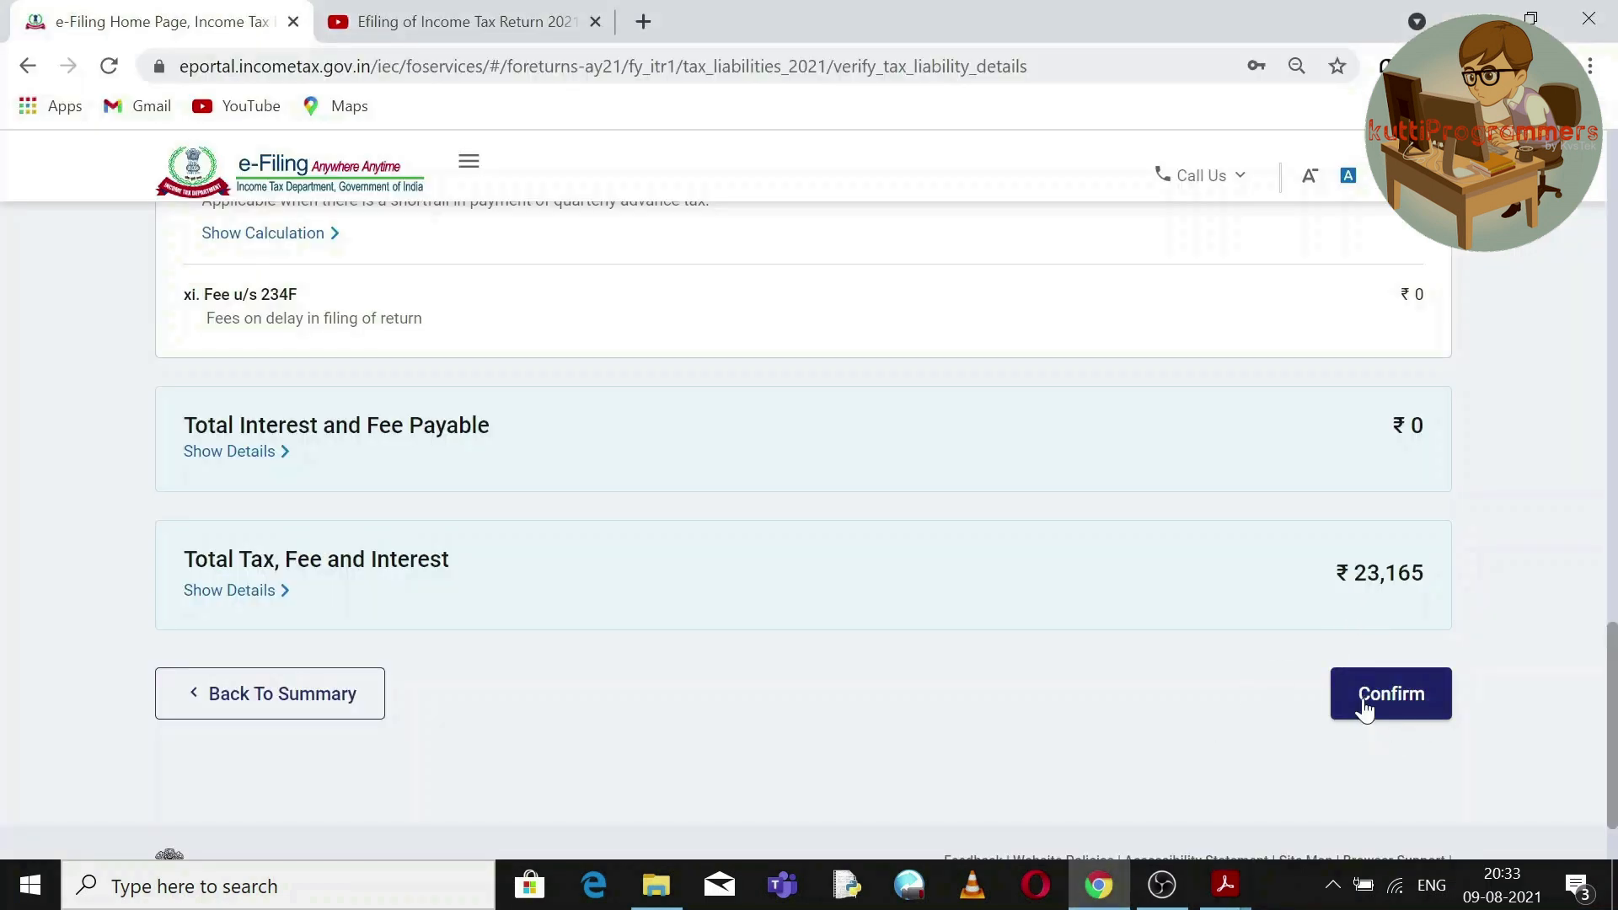
{"action": "left_click", "coordinate": [1391, 698]}
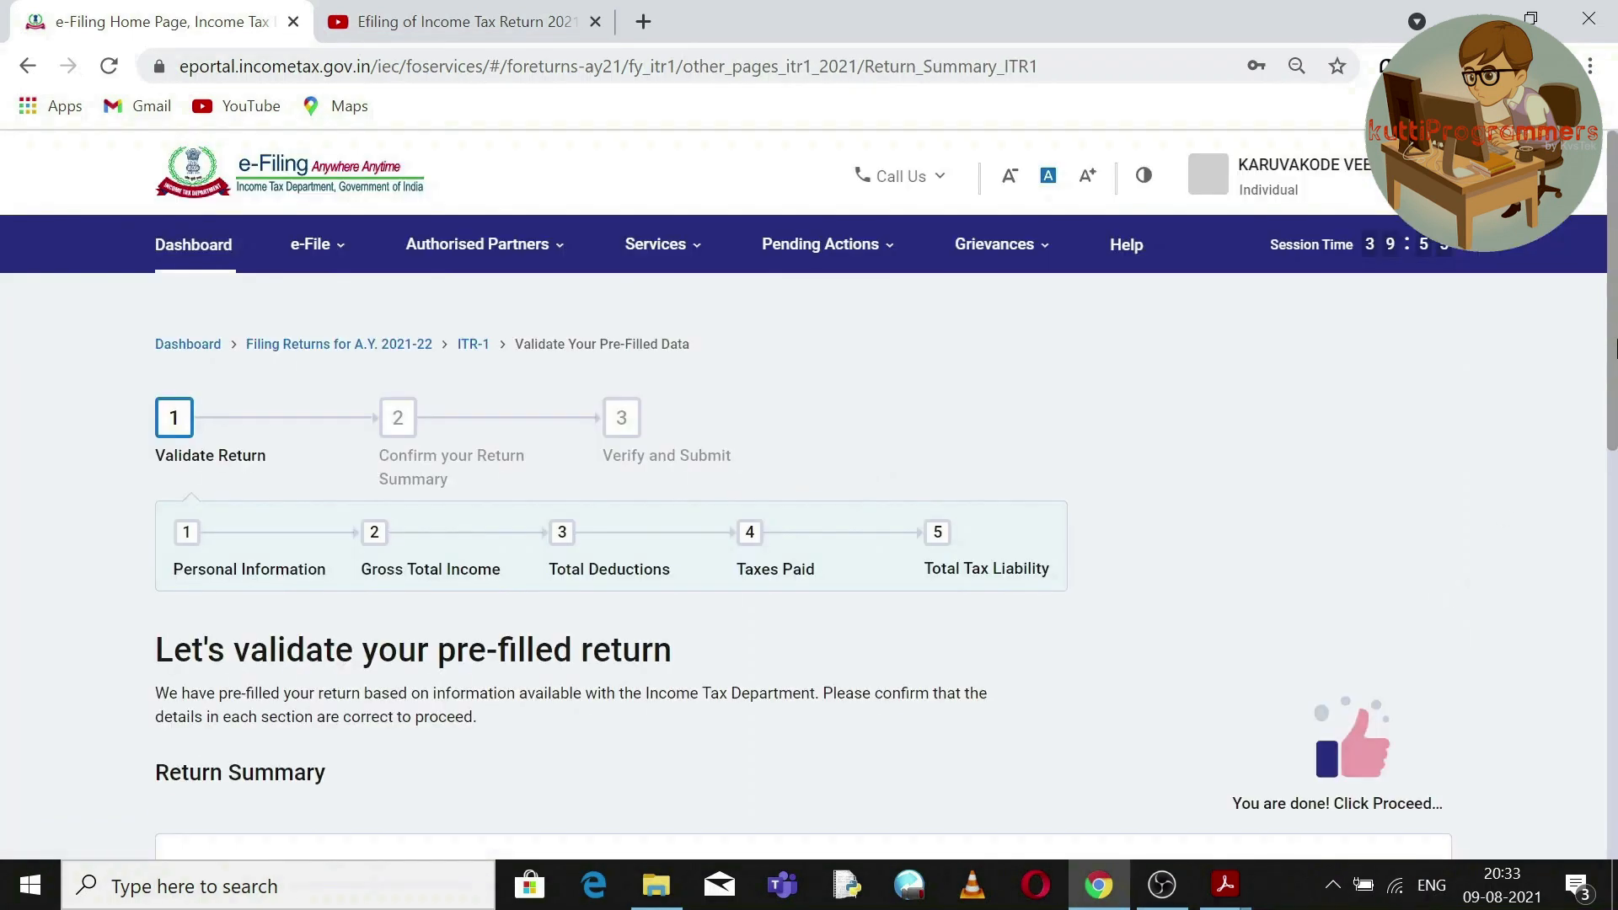
{"action": "left_click_drag", "start_coordinate": [1613, 345], "coordinate": [1613, 671]}
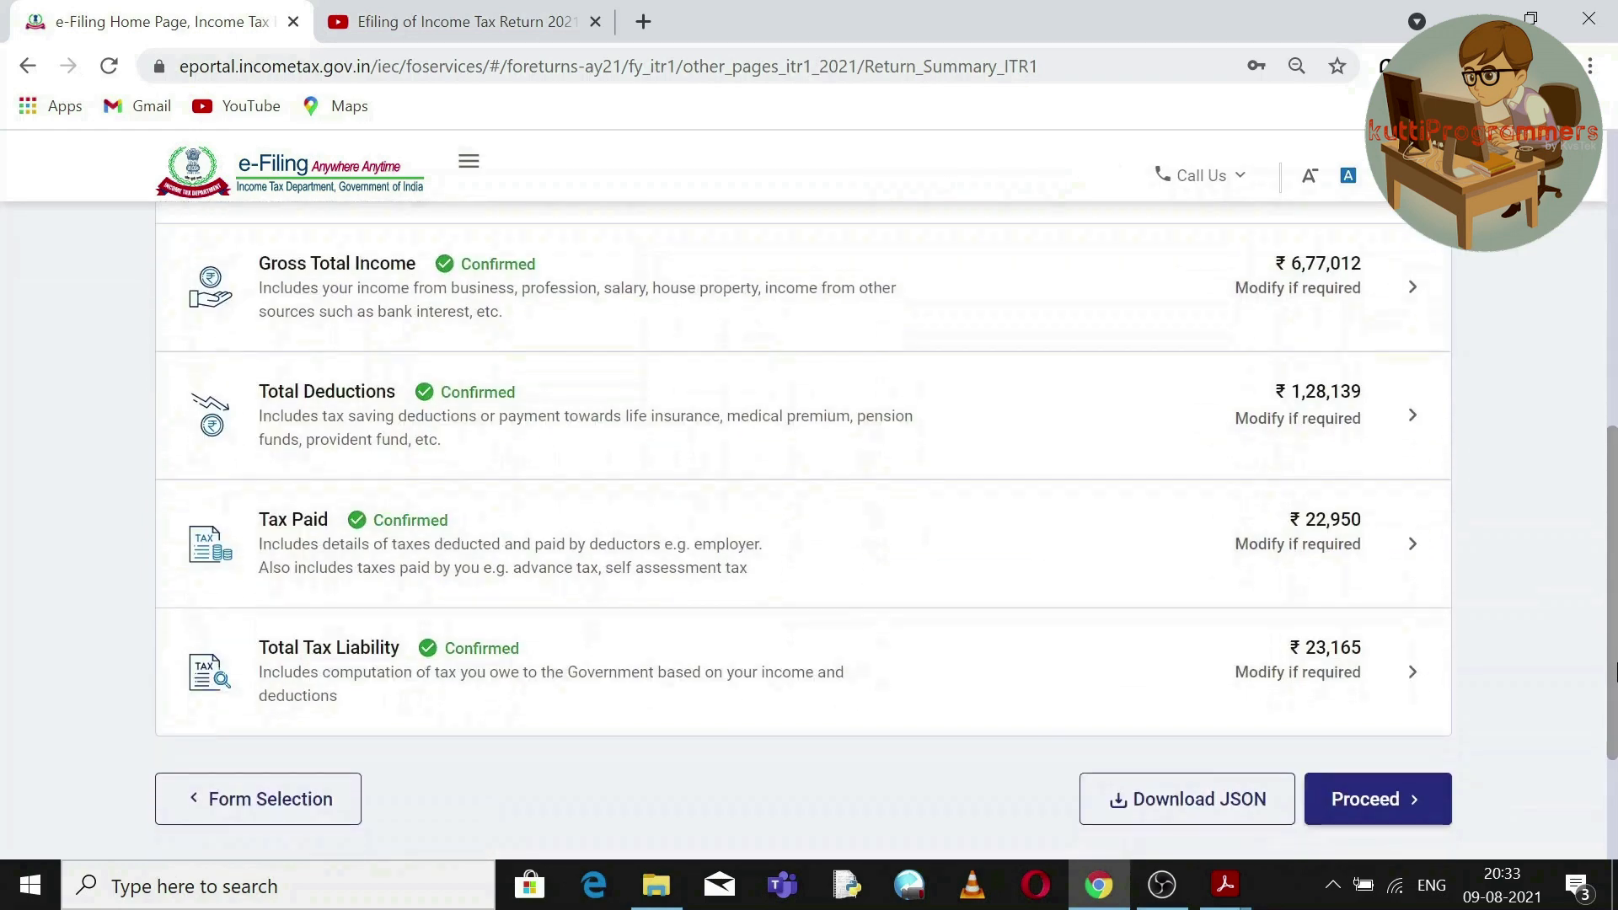
Proceed from the return summary to the tax summary, which shows ₹220 payable.
{"action": "left_click", "coordinate": [1379, 811]}
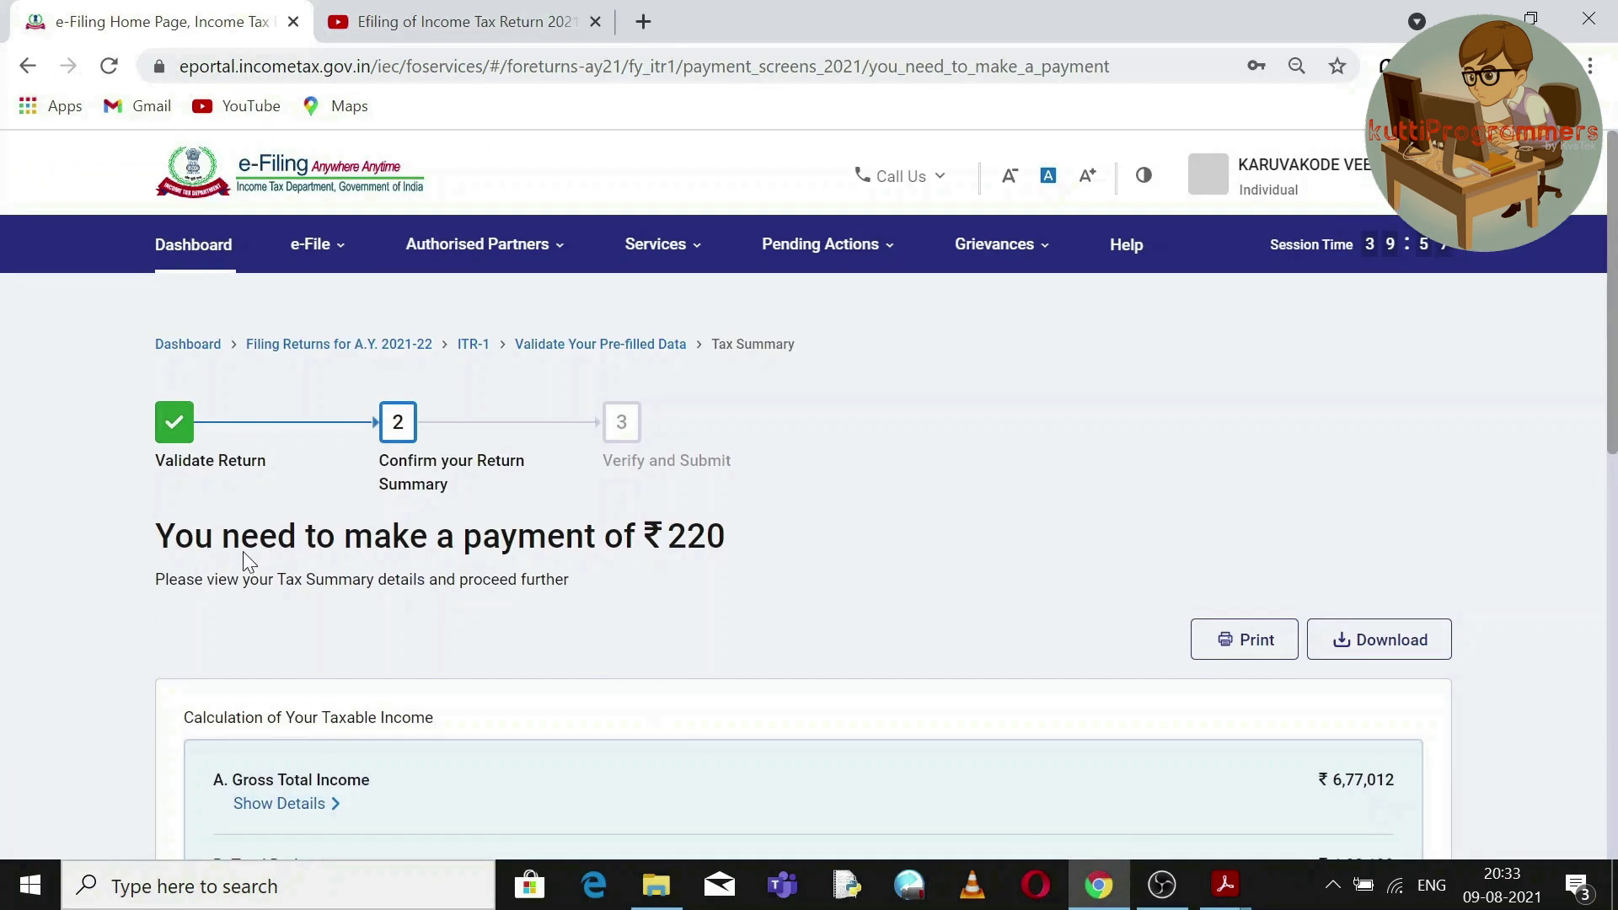
{"action": "left_click_drag", "start_coordinate": [168, 546], "coordinate": [726, 546]}
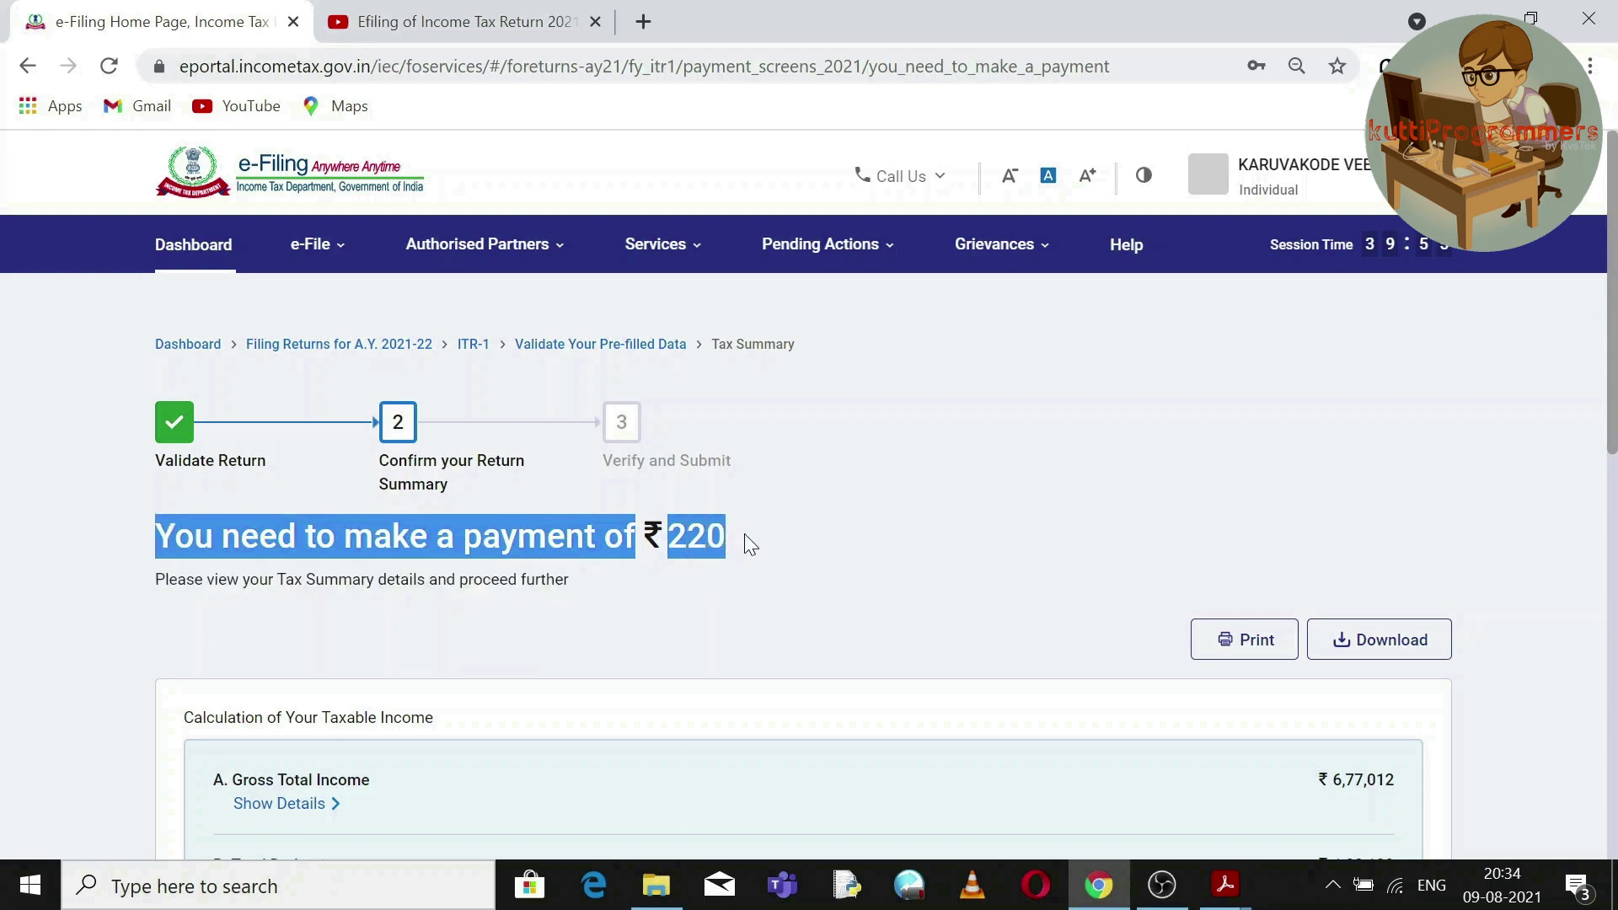
{"action": "left_click", "coordinate": [745, 534]}
{"action": "scroll", "coordinate": [1613, 354], "scroll_direction": "down", "scroll_amount": 2}
{"action": "left_click_drag", "start_coordinate": [1614, 353], "coordinate": [1614, 621]}
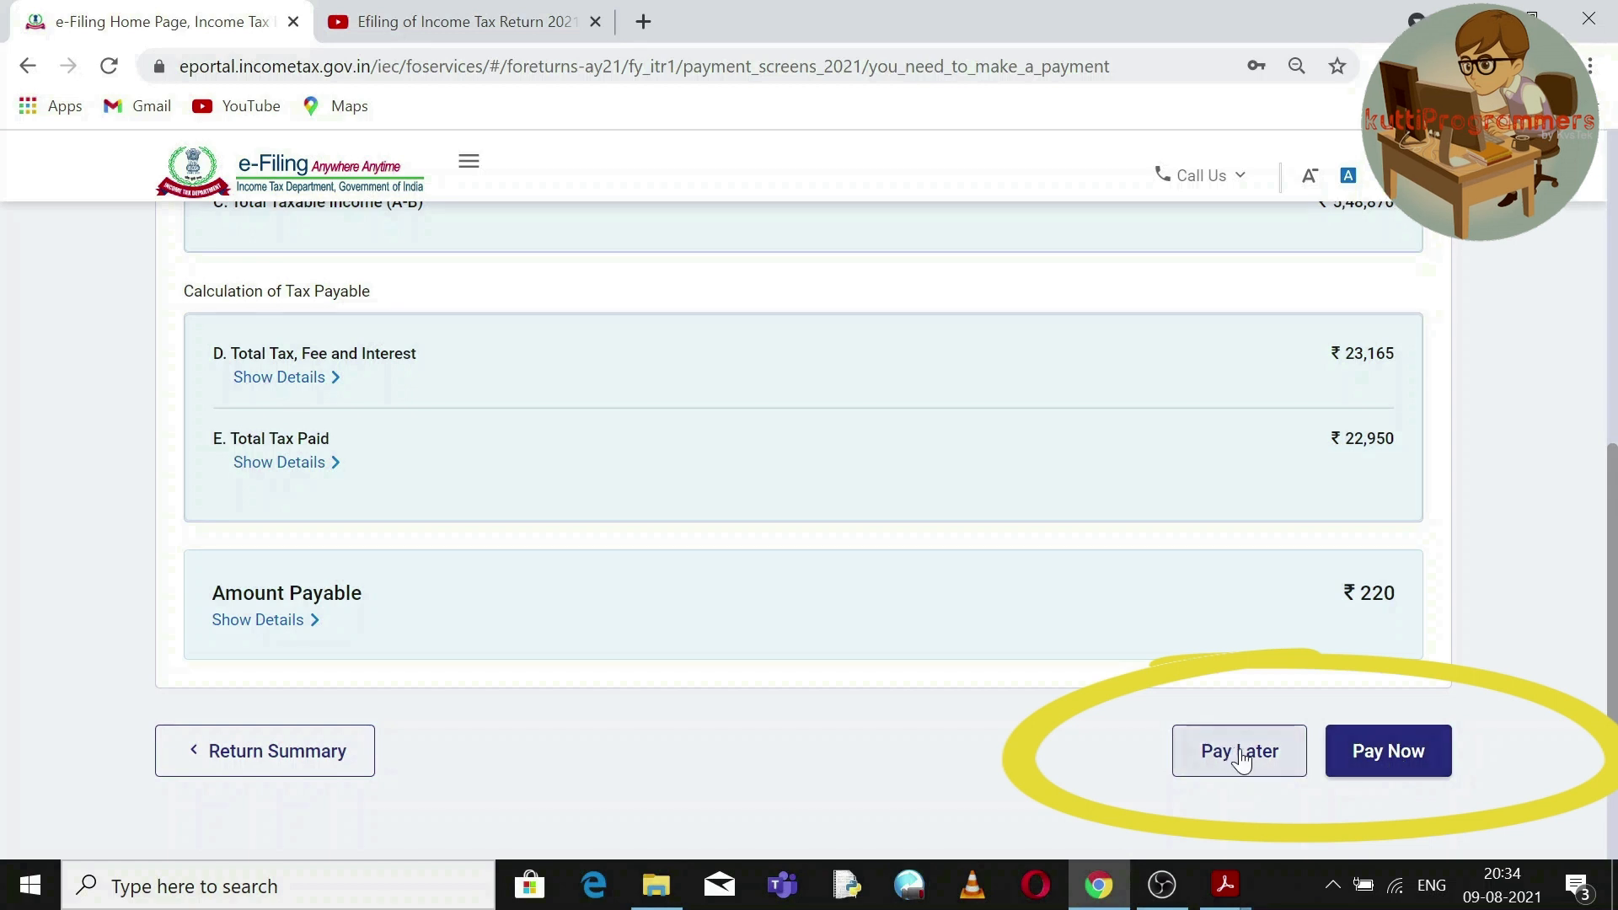
{"action": "left_click", "coordinate": [1400, 761]}
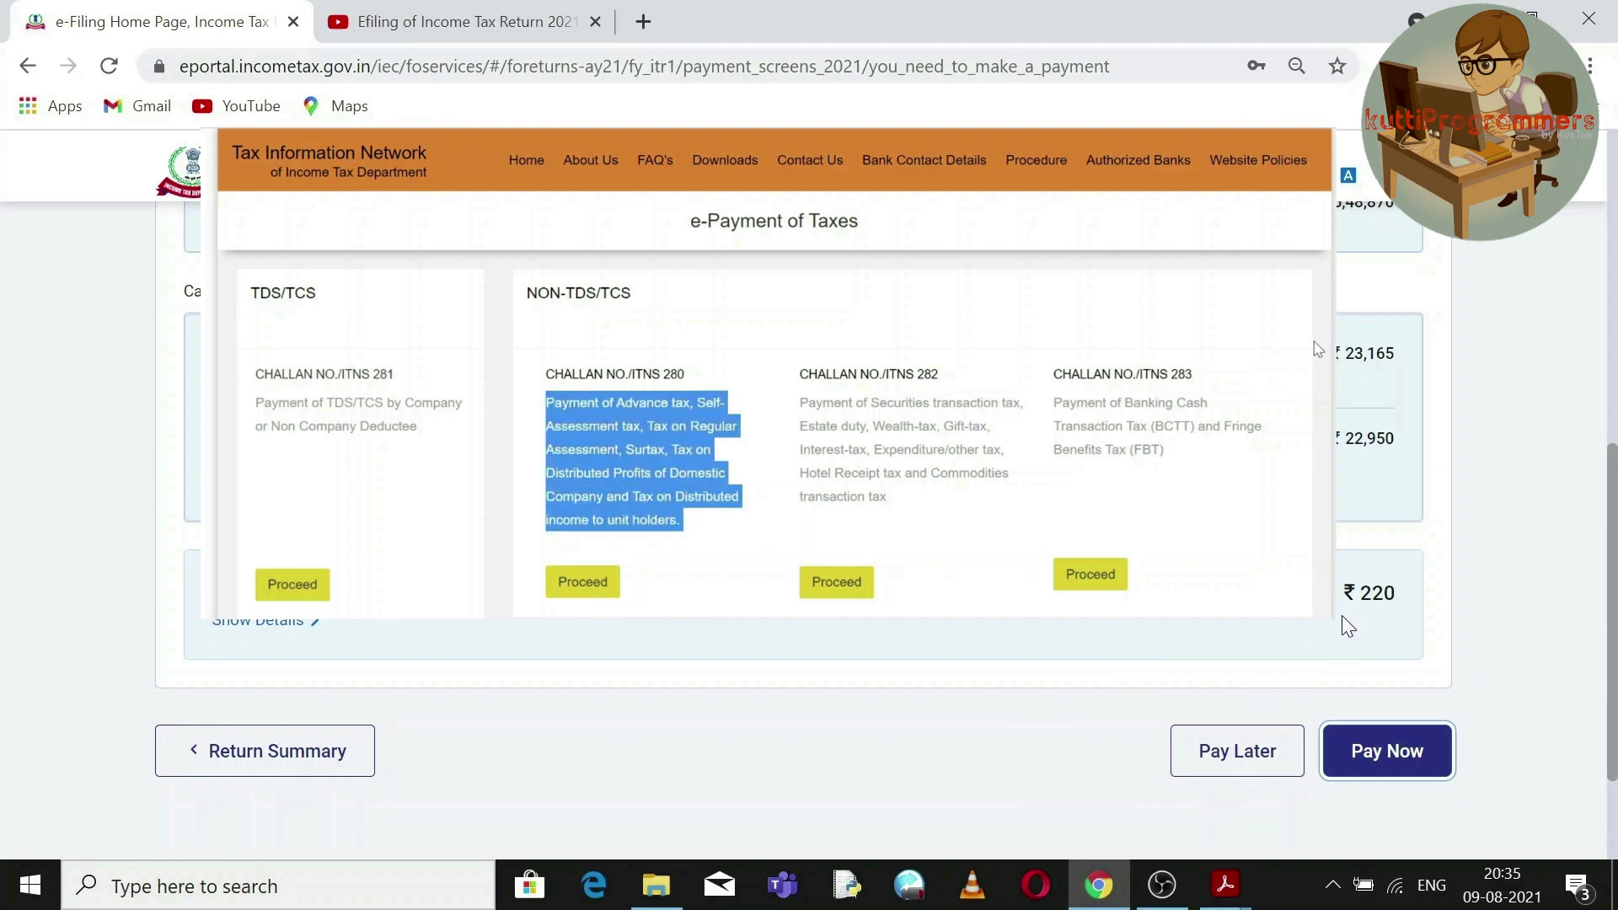
{"action": "scroll", "coordinate": [1379, 608], "scroll_direction": "down", "scroll_amount": 2}
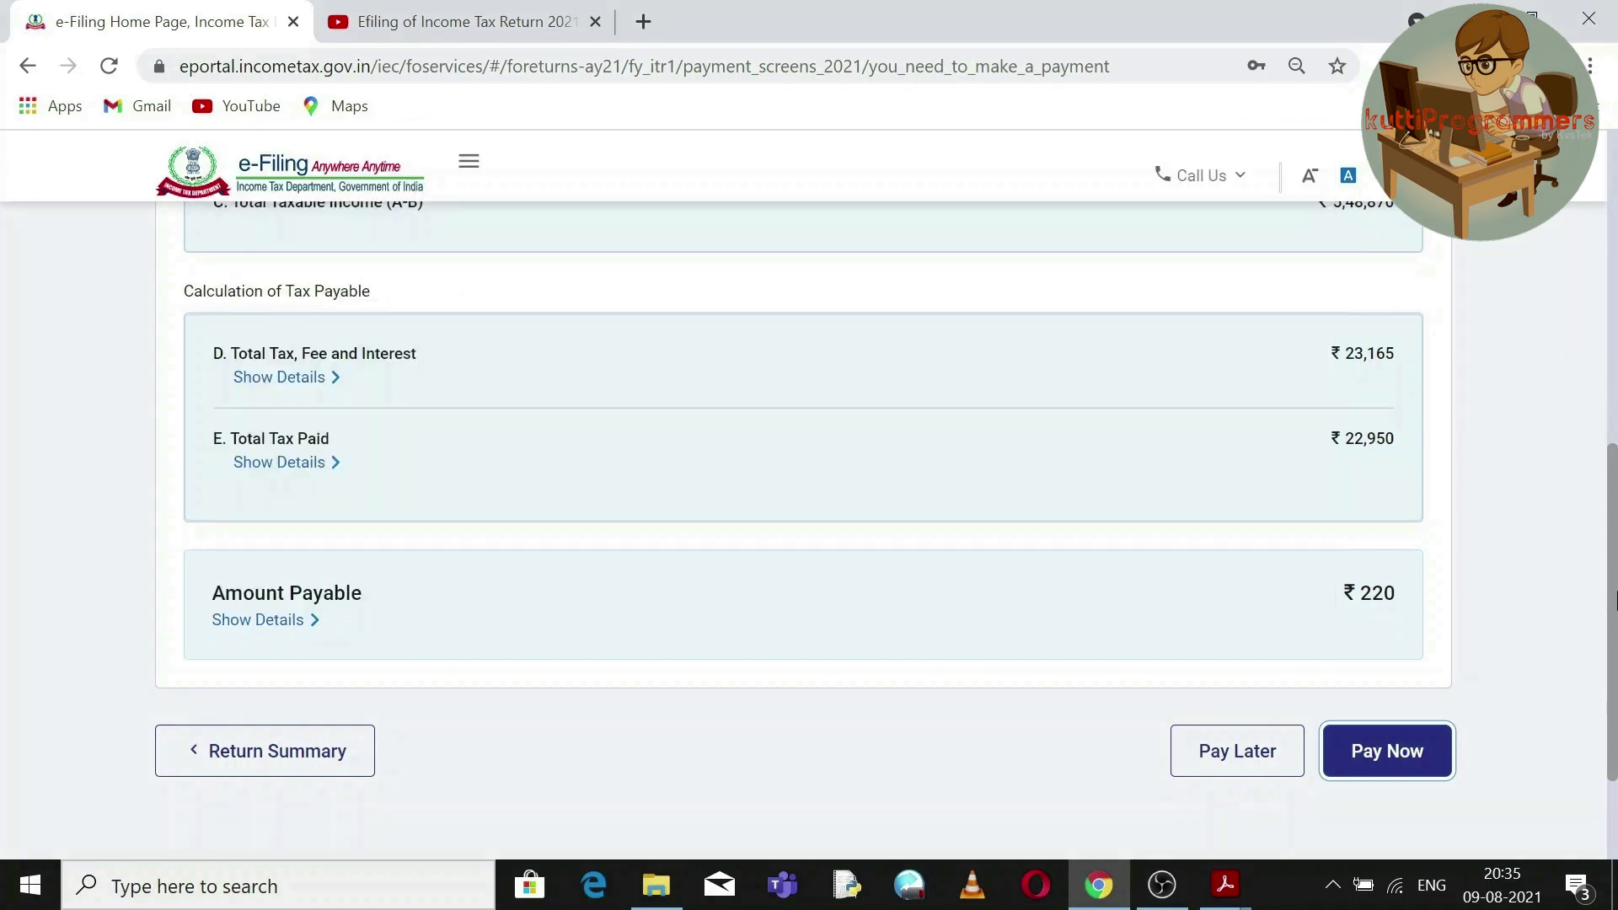
{"action": "left_click_drag", "start_coordinate": [1613, 600], "coordinate": [1614, 220]}
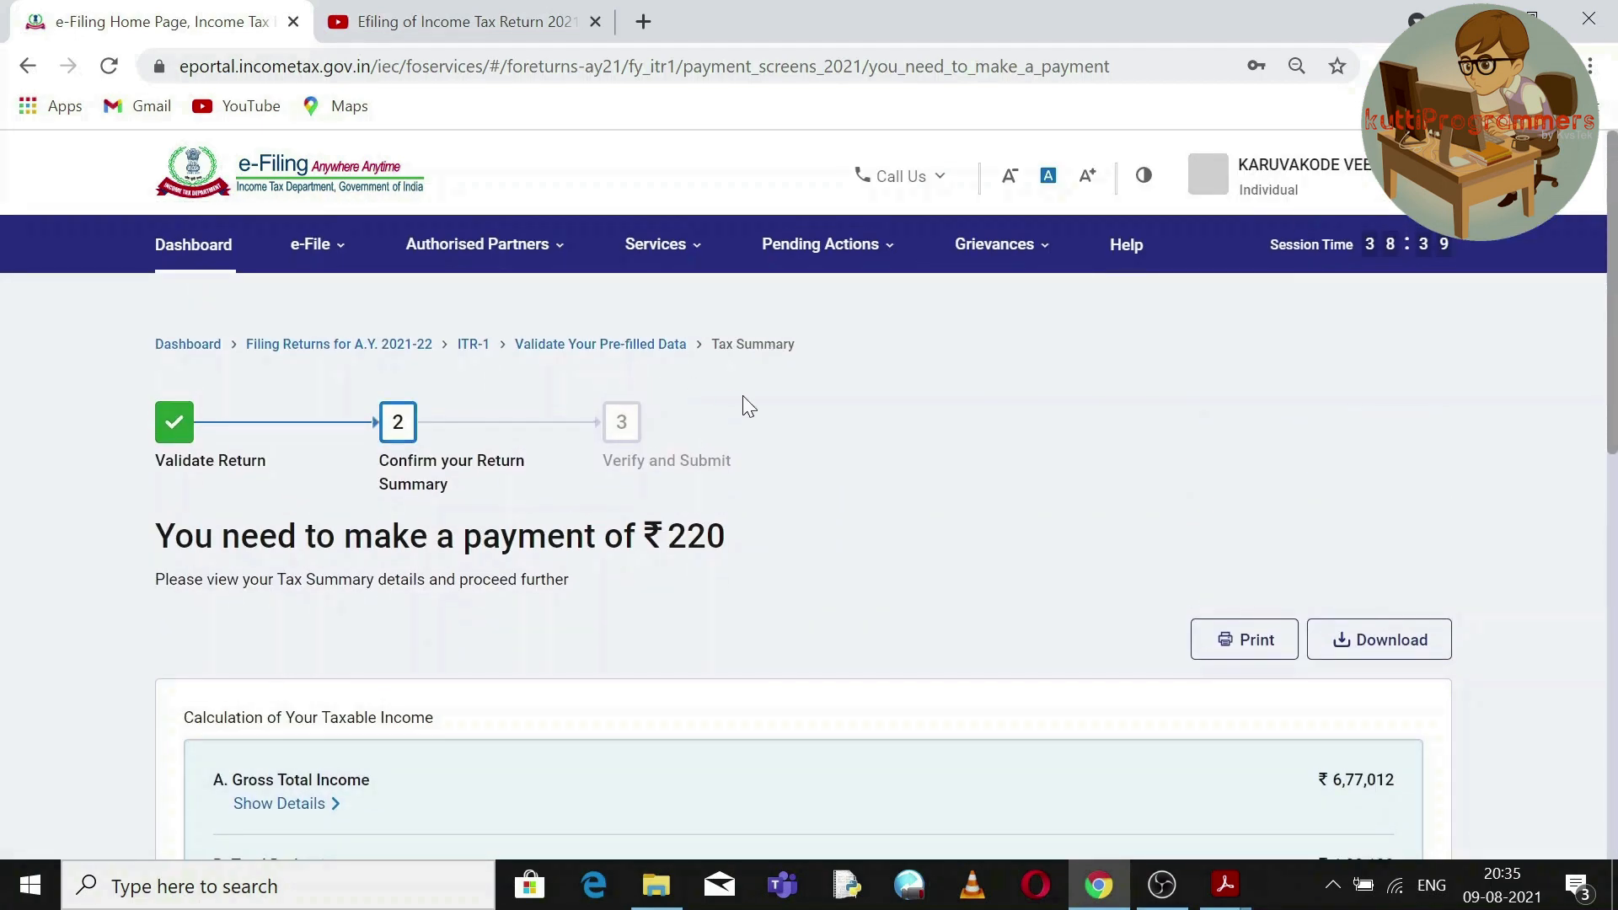
Return to Tax Paid and edit gce's salary TDS entry (₹5,30,000 salary, ₹22,000 deducted).
{"action": "left_click", "coordinate": [621, 346]}
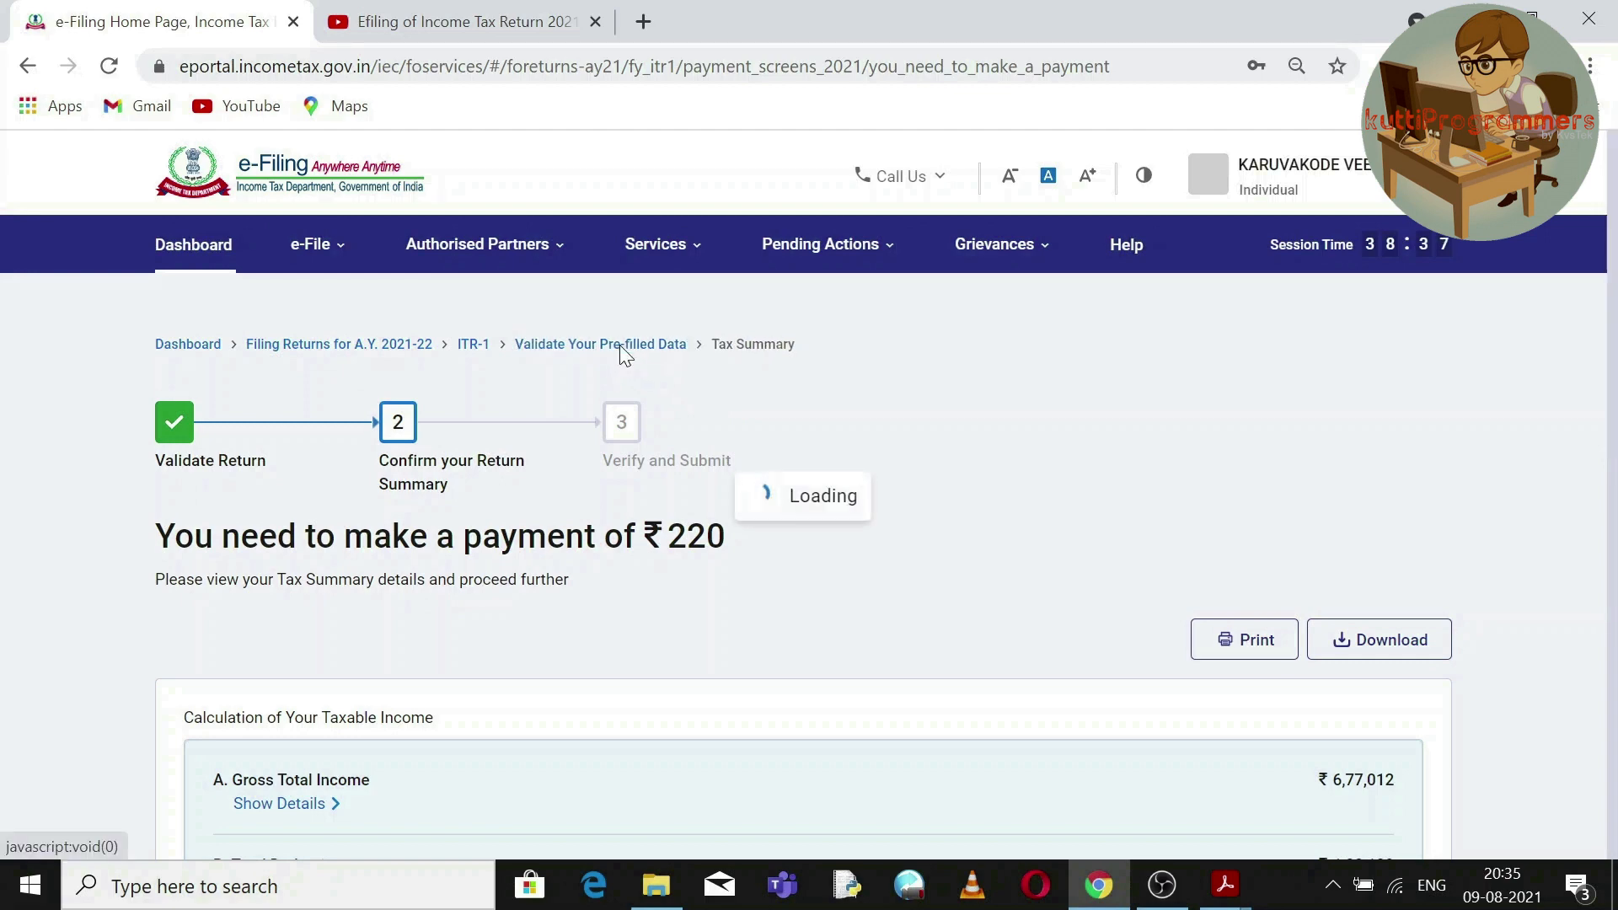
{"action": "left_click", "coordinate": [1177, 411]}
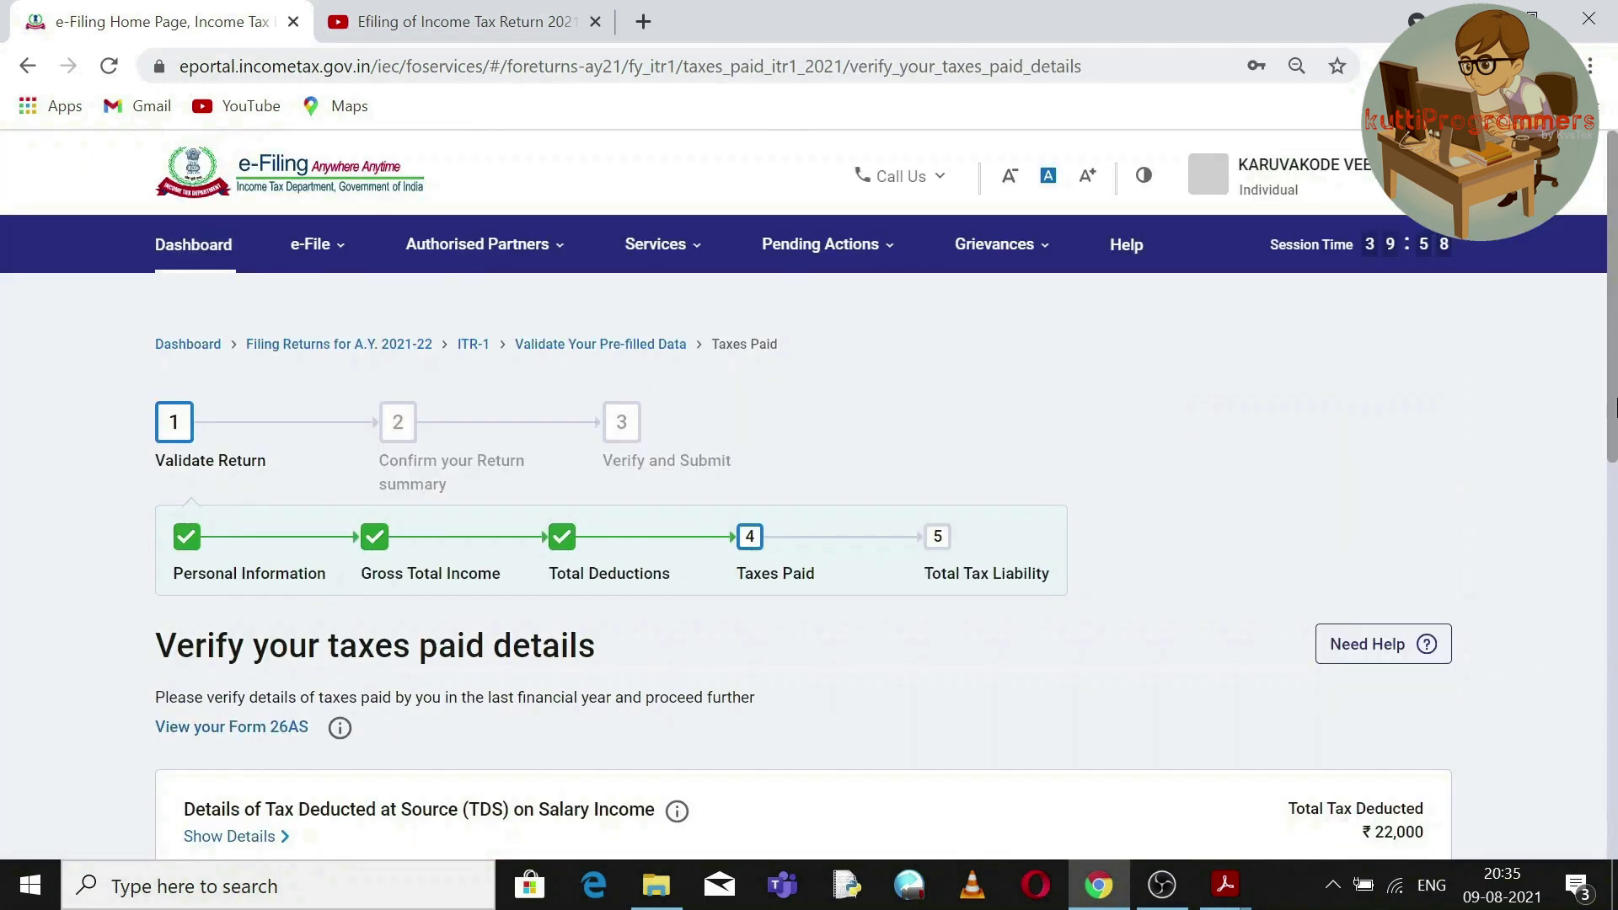
{"action": "left_click_drag", "start_coordinate": [1615, 386], "coordinate": [1616, 563]}
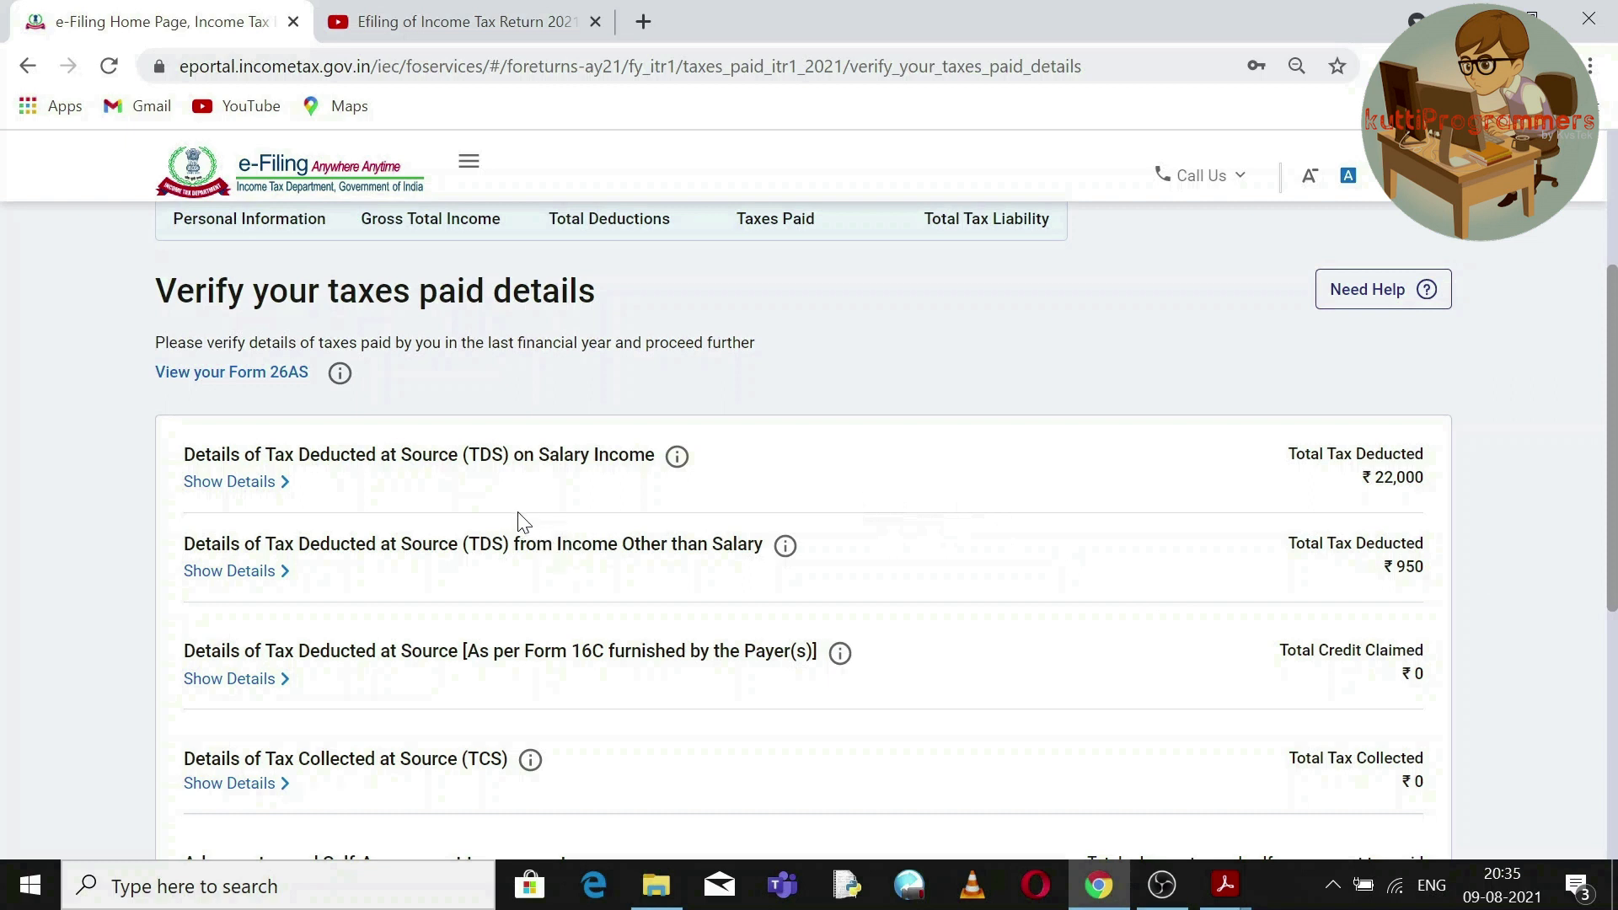
{"action": "left_click", "coordinate": [247, 488]}
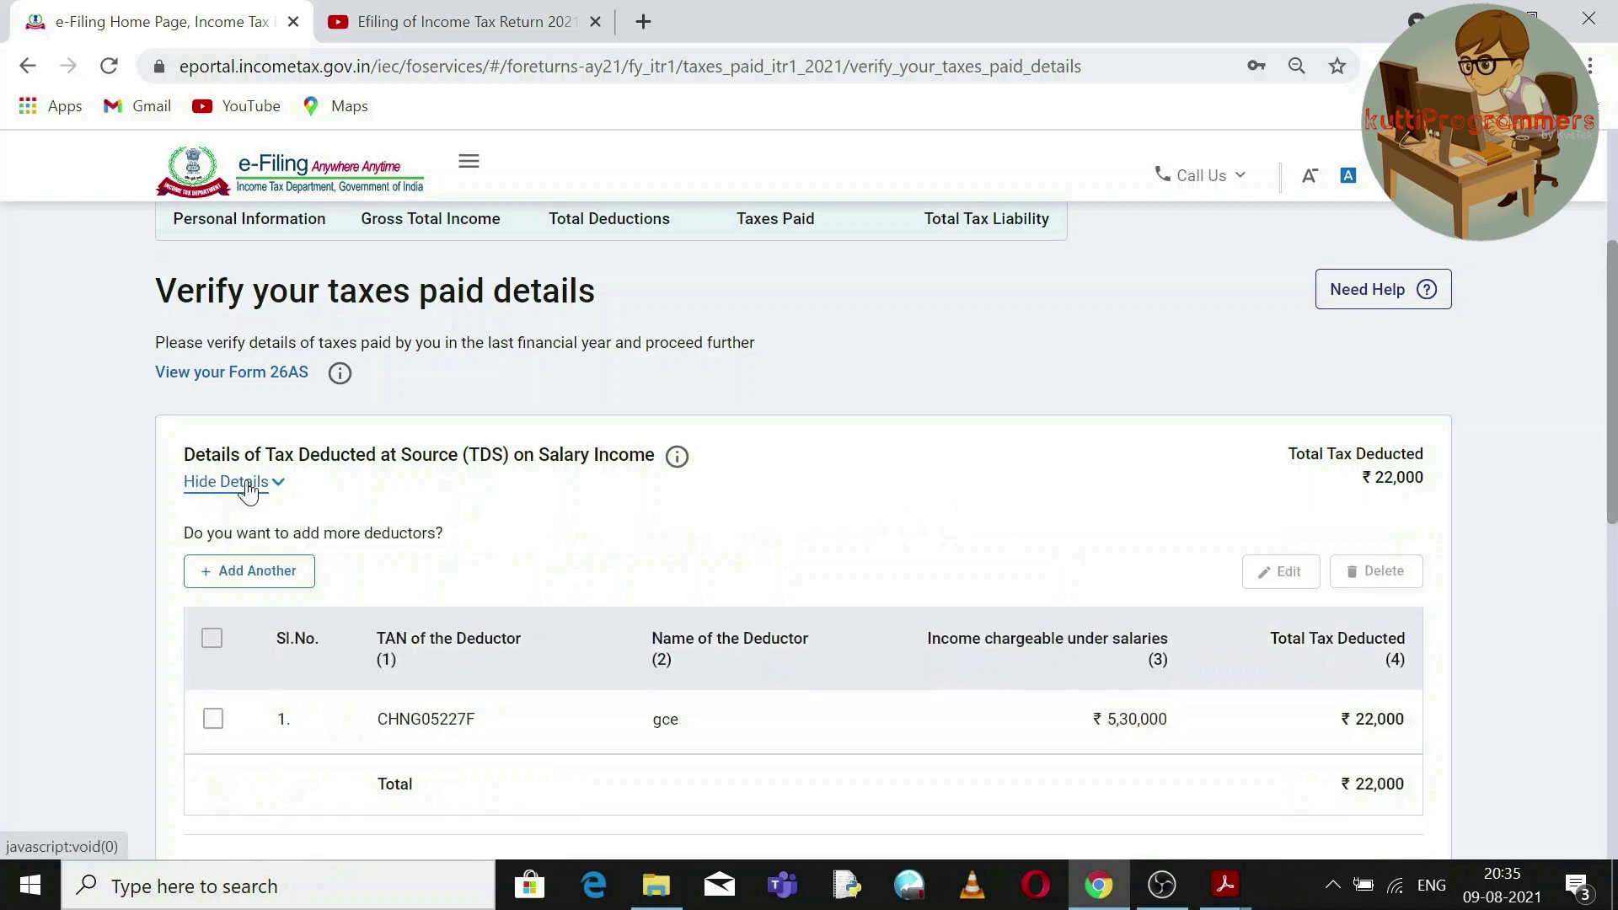
{"action": "left_click", "coordinate": [212, 721]}
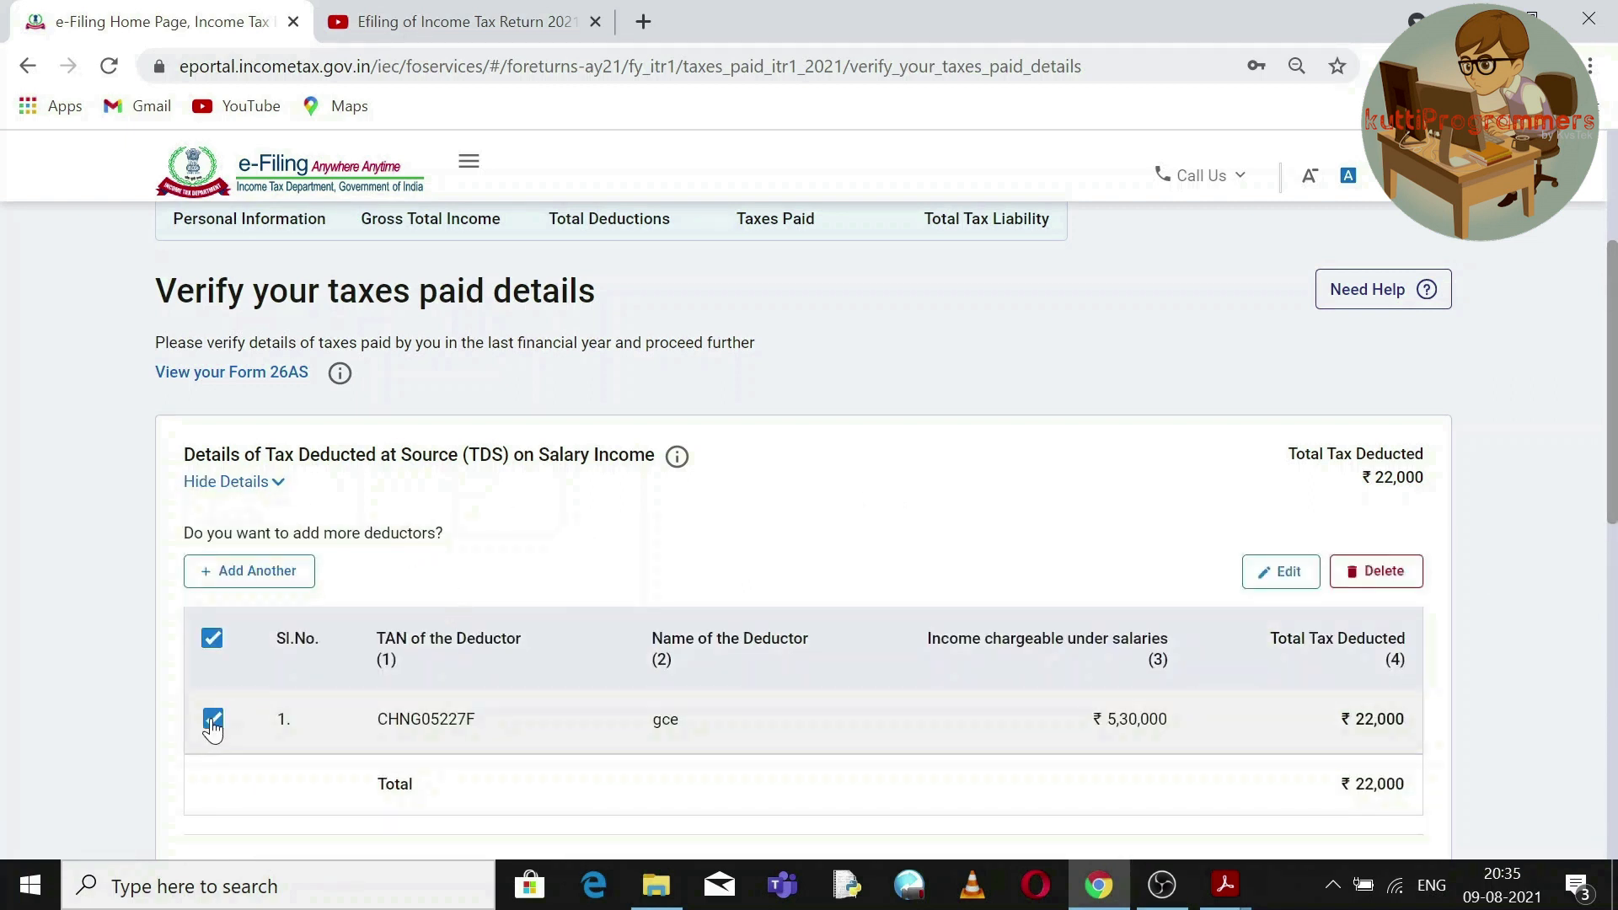
{"action": "left_click", "coordinate": [1288, 574]}
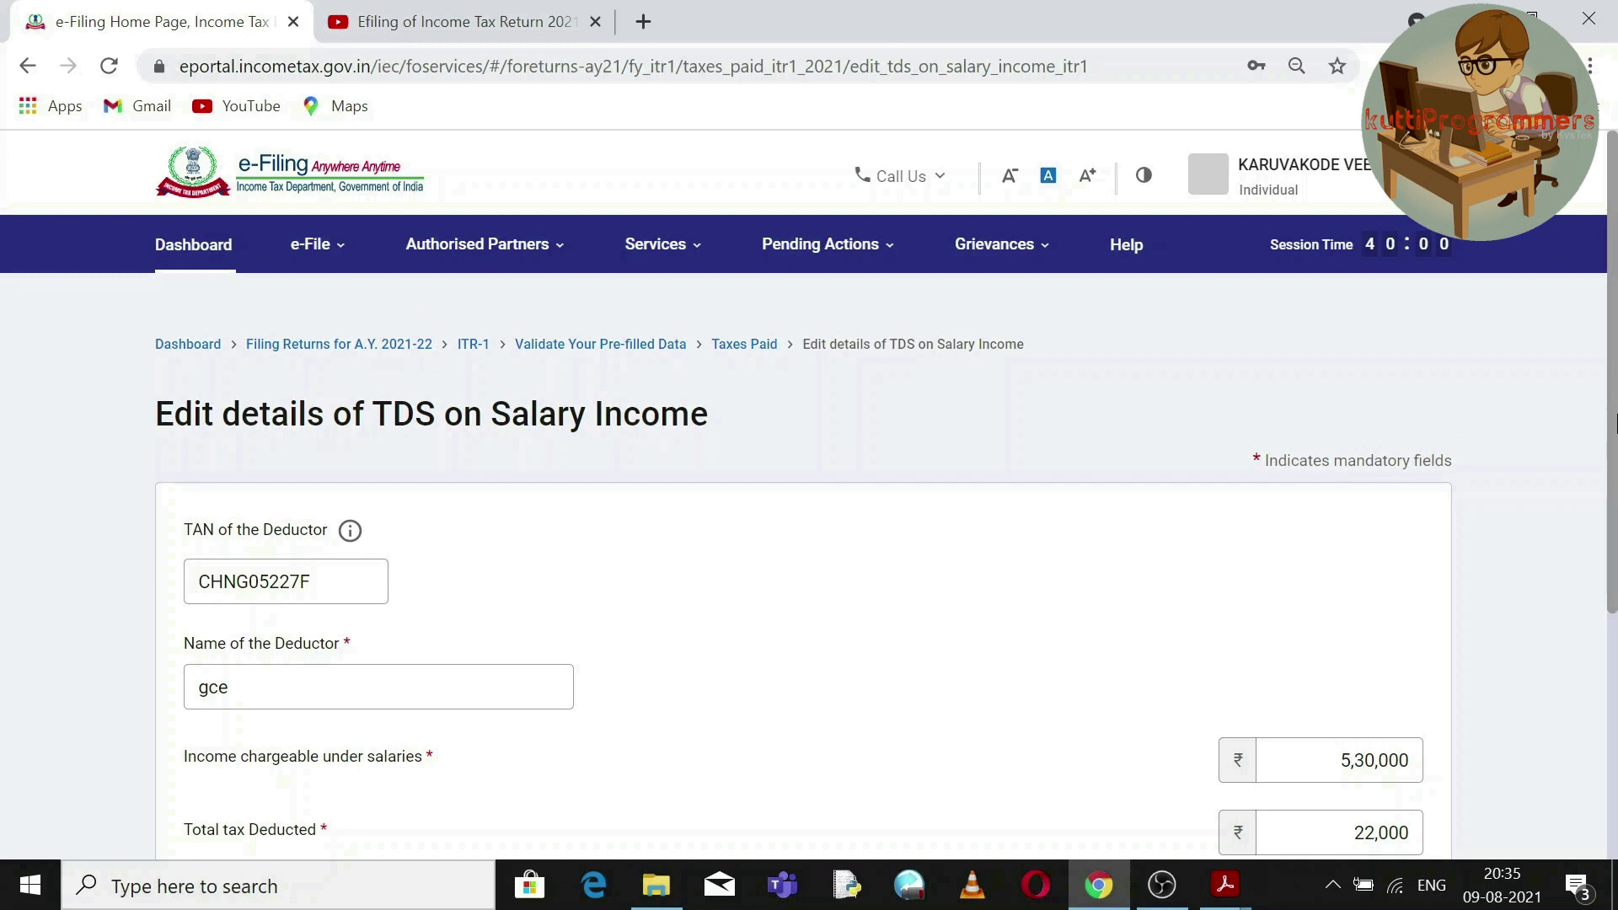
{"action": "left_click_drag", "start_coordinate": [1616, 411], "coordinate": [1616, 475]}
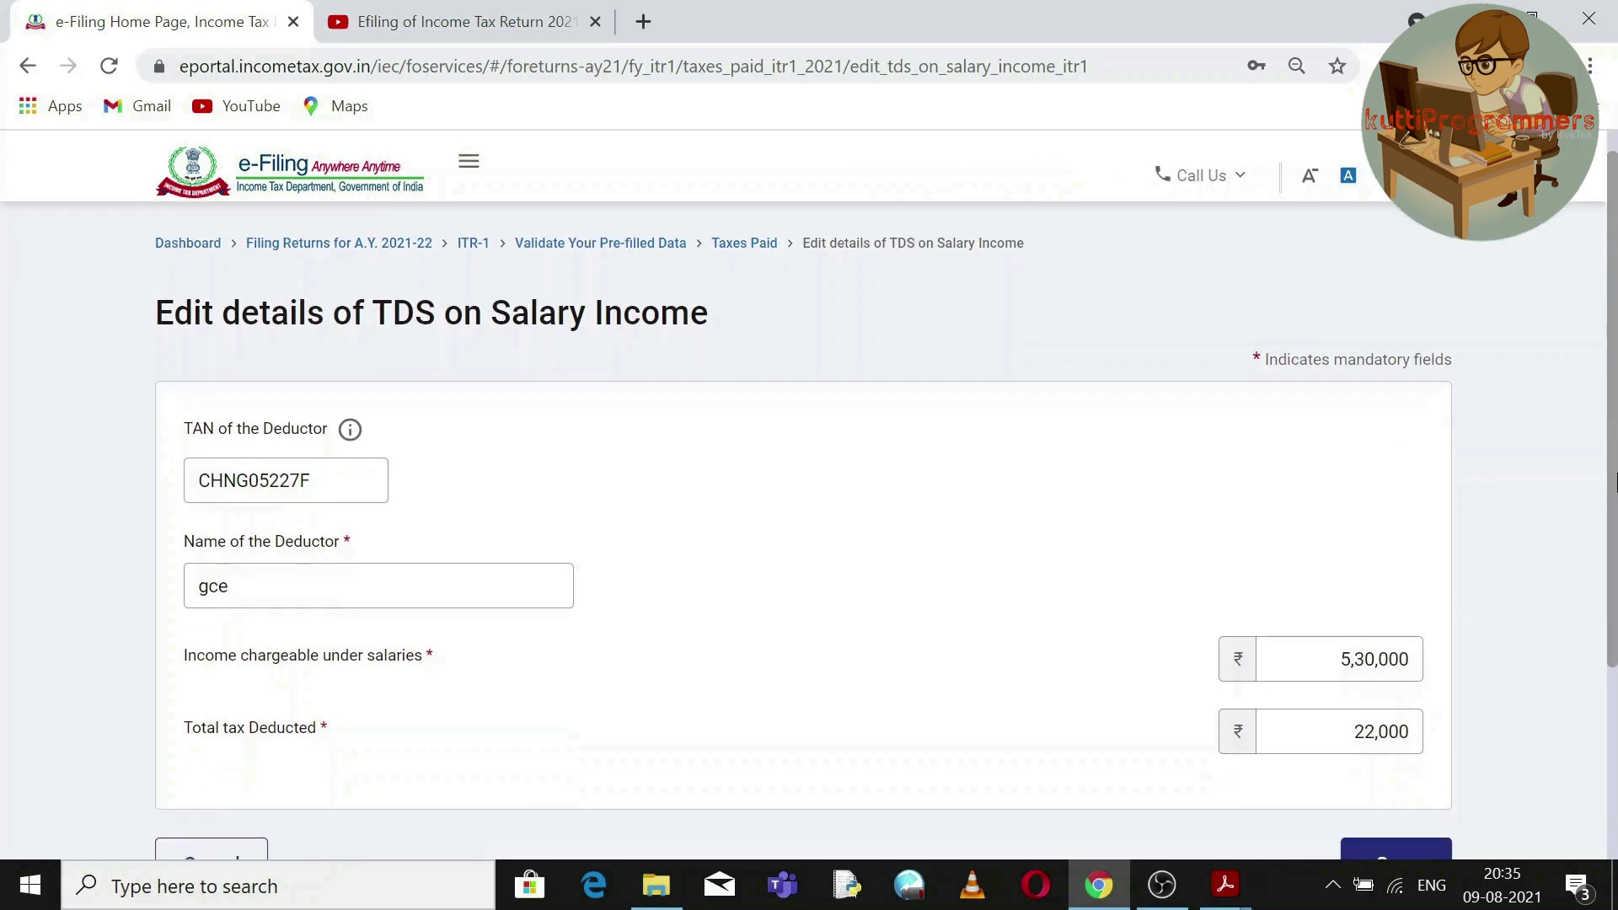
{"action": "left_click_drag", "start_coordinate": [1616, 482], "coordinate": [1616, 573]}
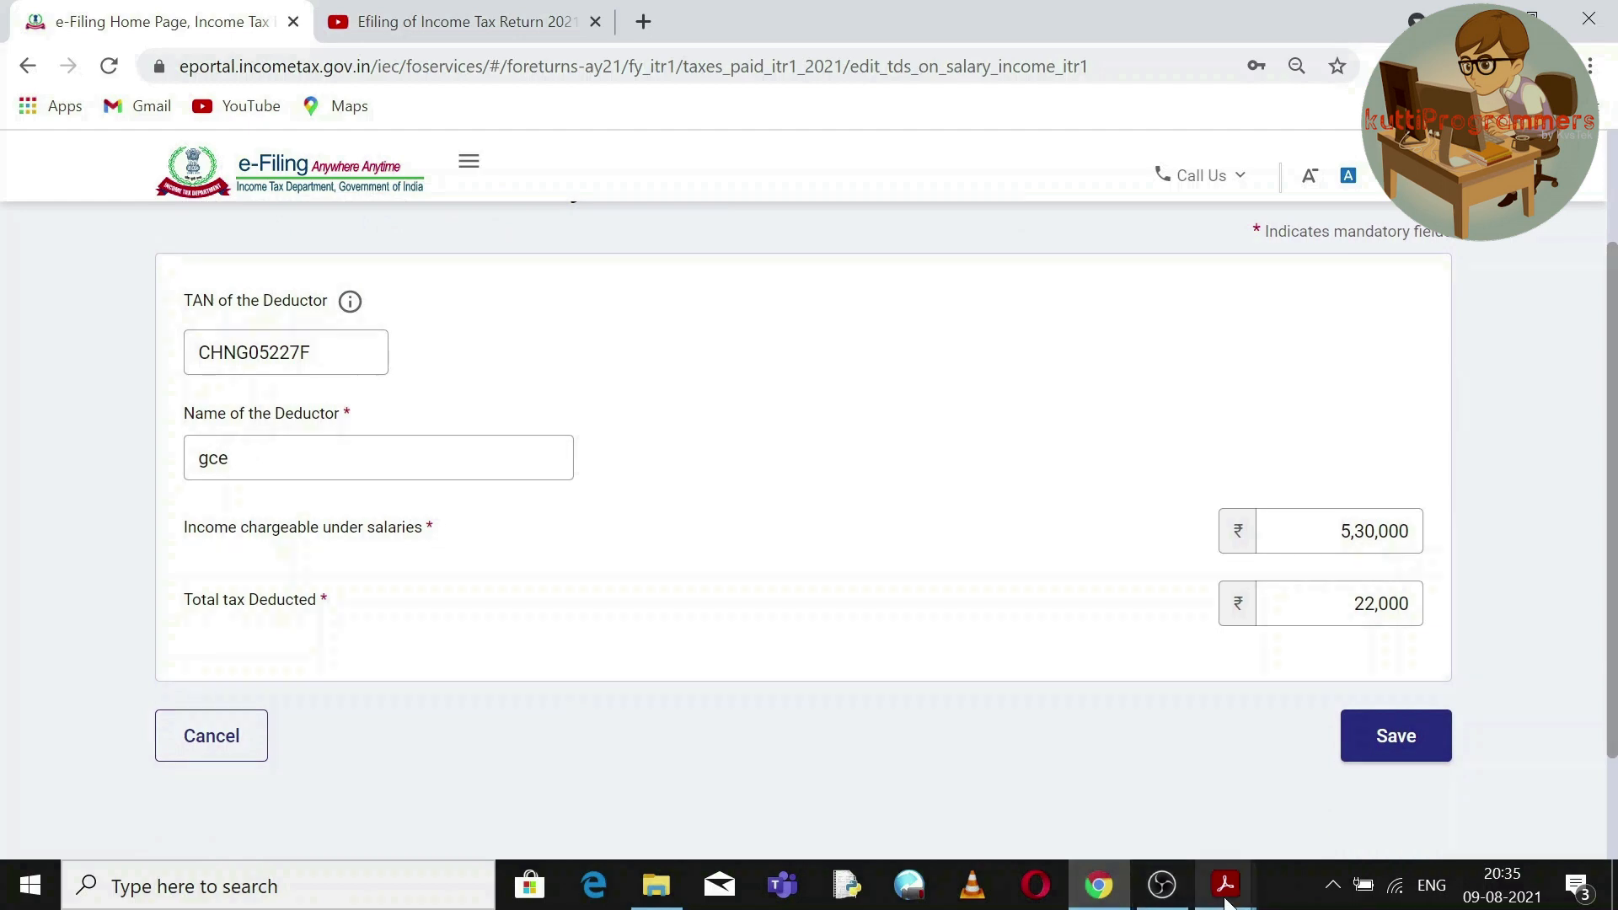
{"action": "mouse_move", "coordinate": [1225, 902]}
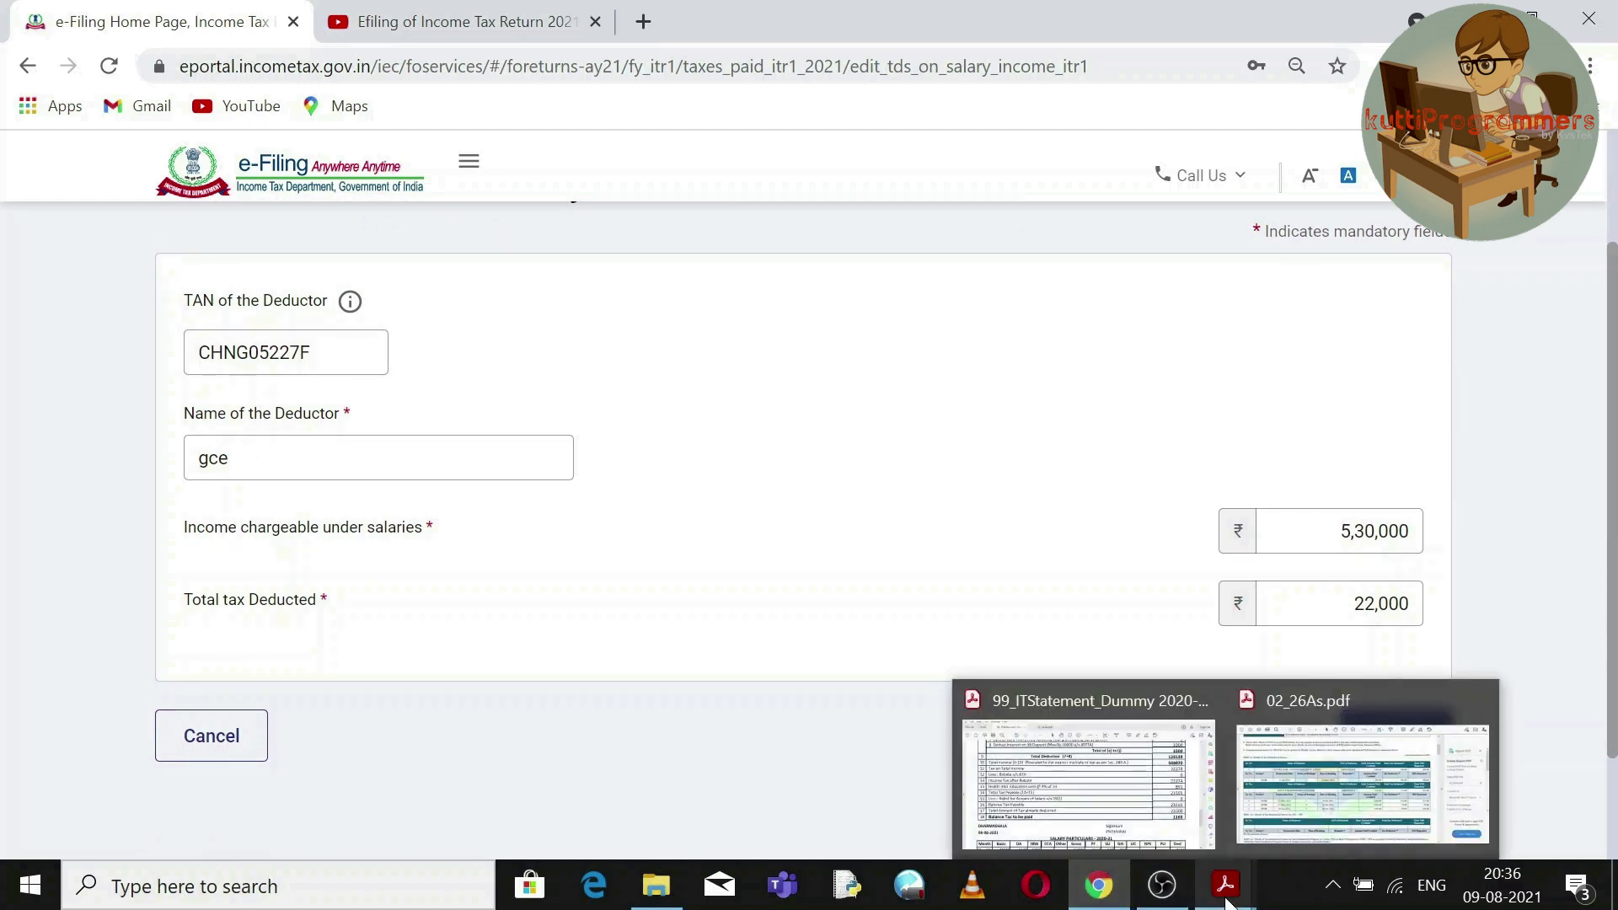
Copy total income 548870 from the IT statement PDF and go back to the salary TDS form.
{"action": "left_click", "coordinate": [1181, 847]}
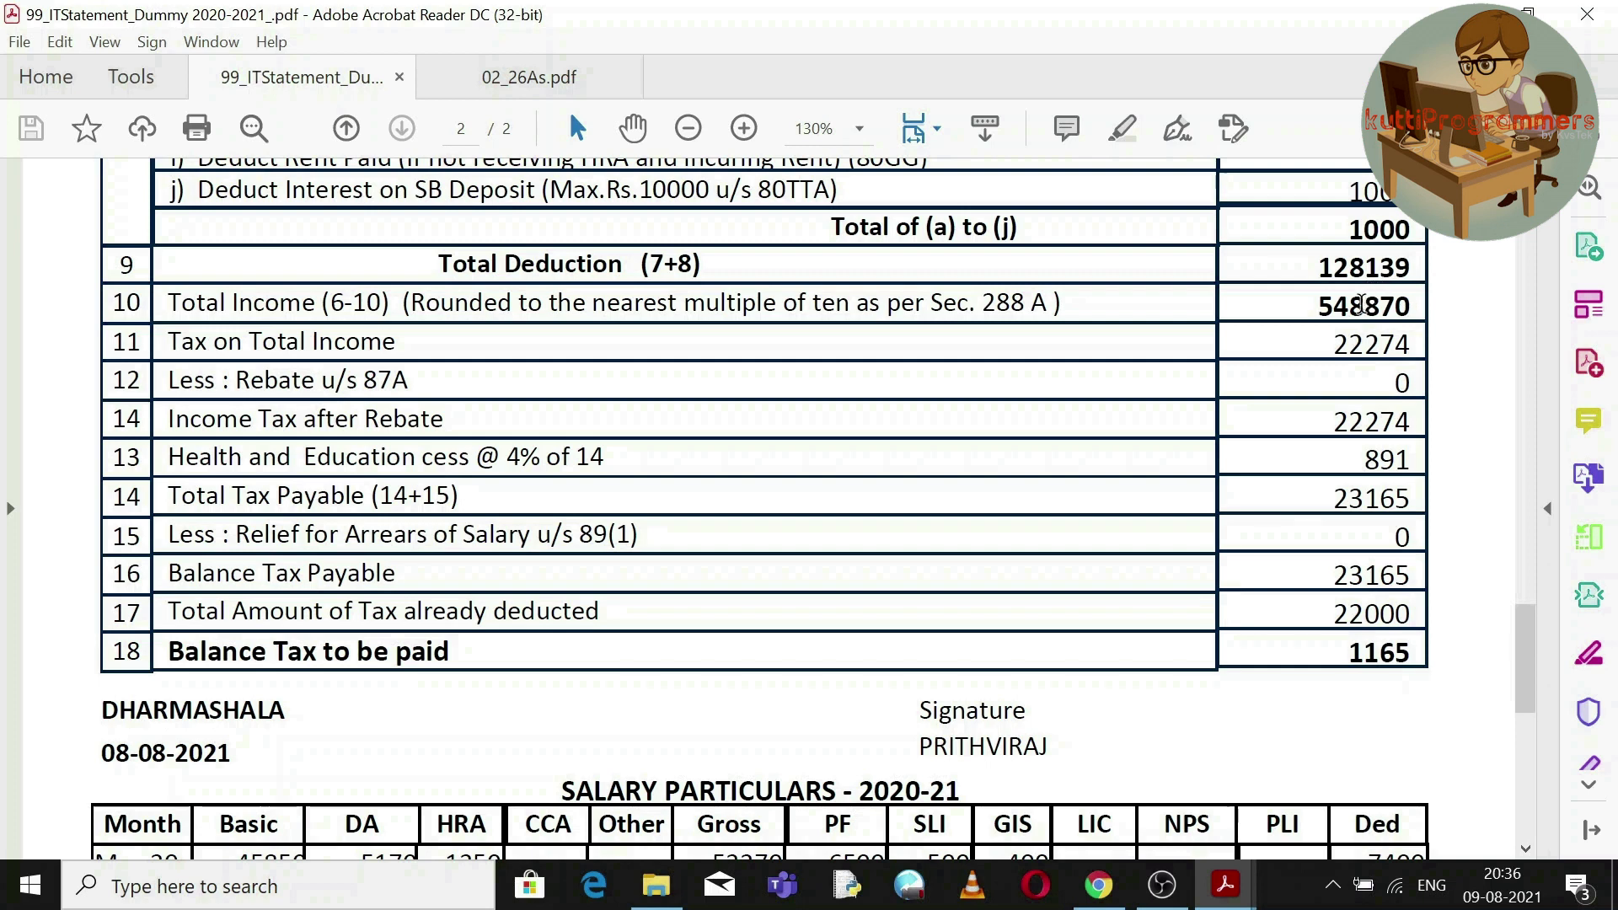
{"action": "double_click", "coordinate": [1361, 305]}
{"action": "right_click", "coordinate": [1365, 311]}
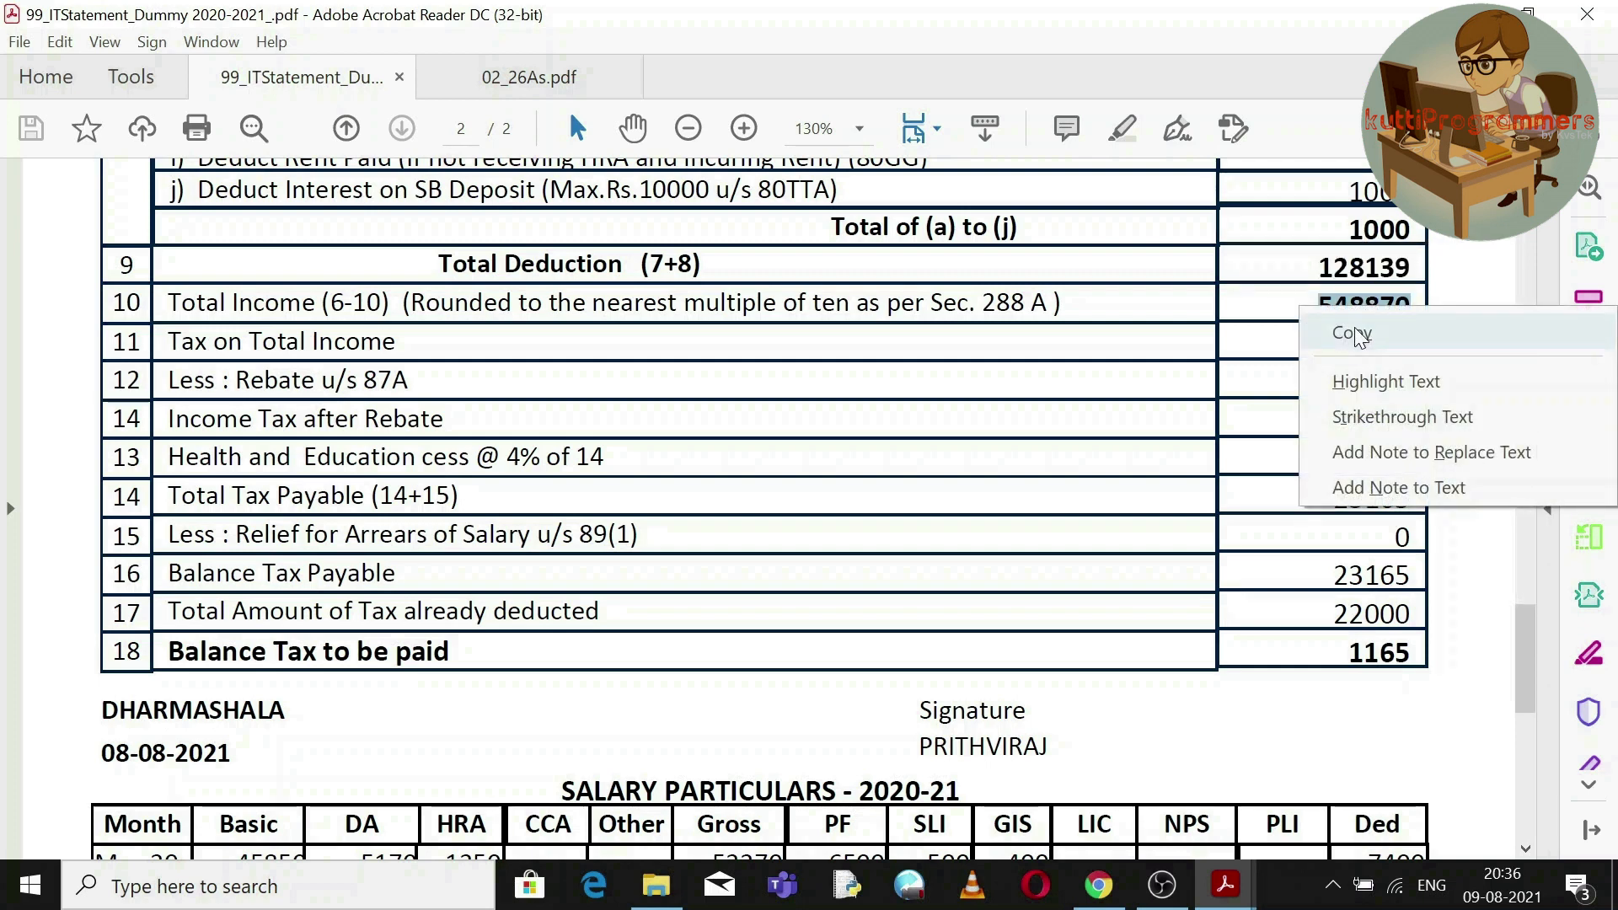
{"action": "left_click", "coordinate": [1352, 332]}
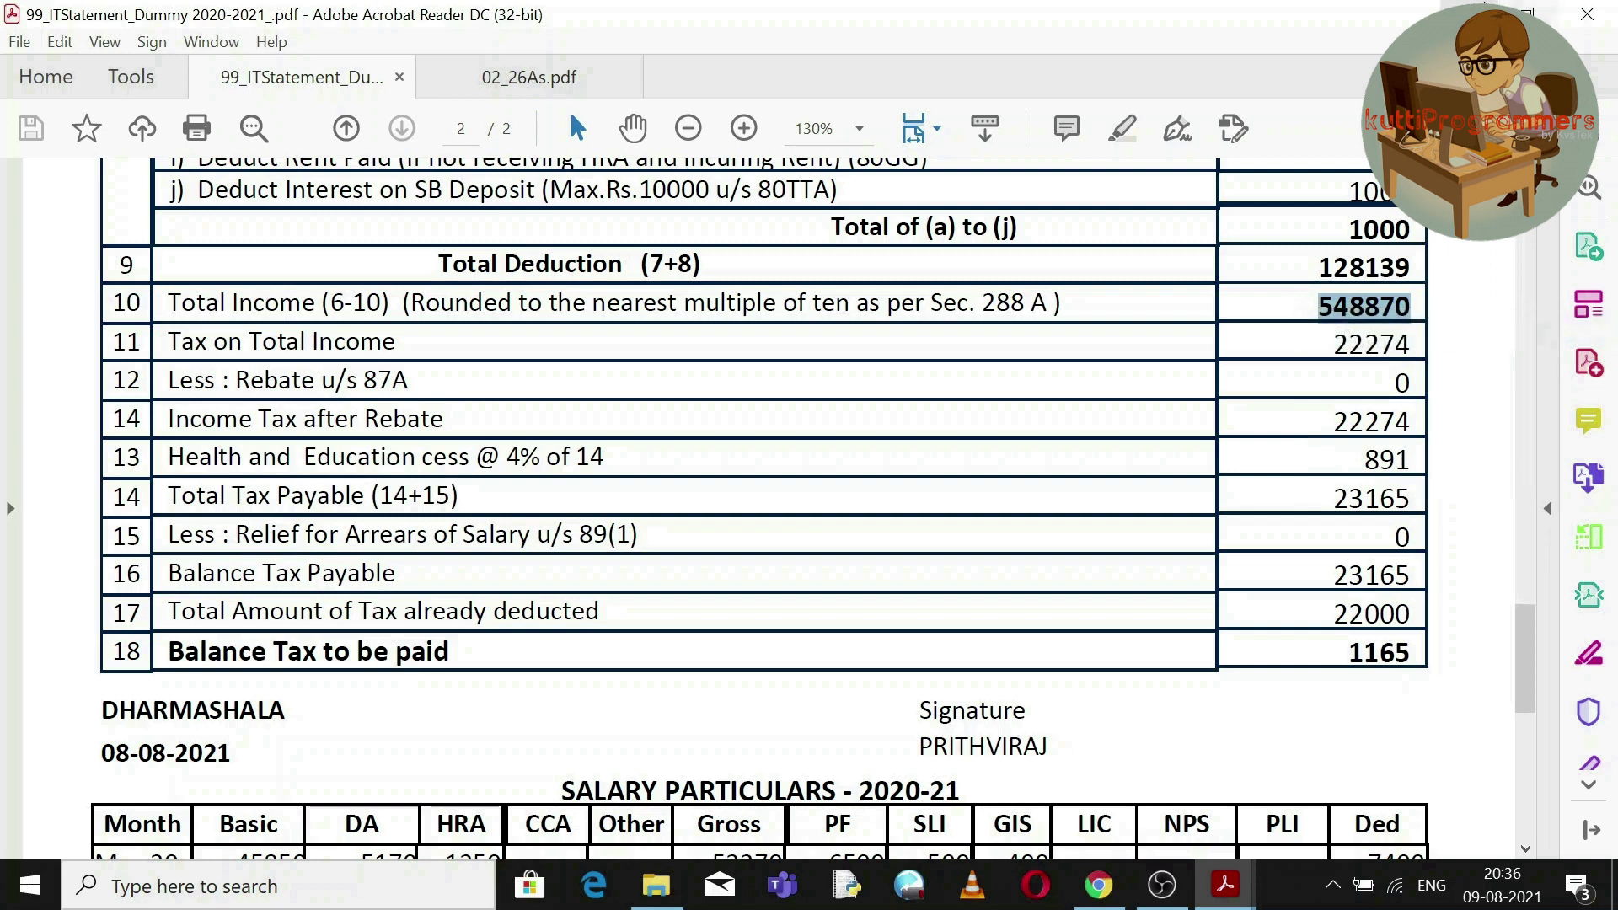
{"action": "key", "text": "alt+Tab"}
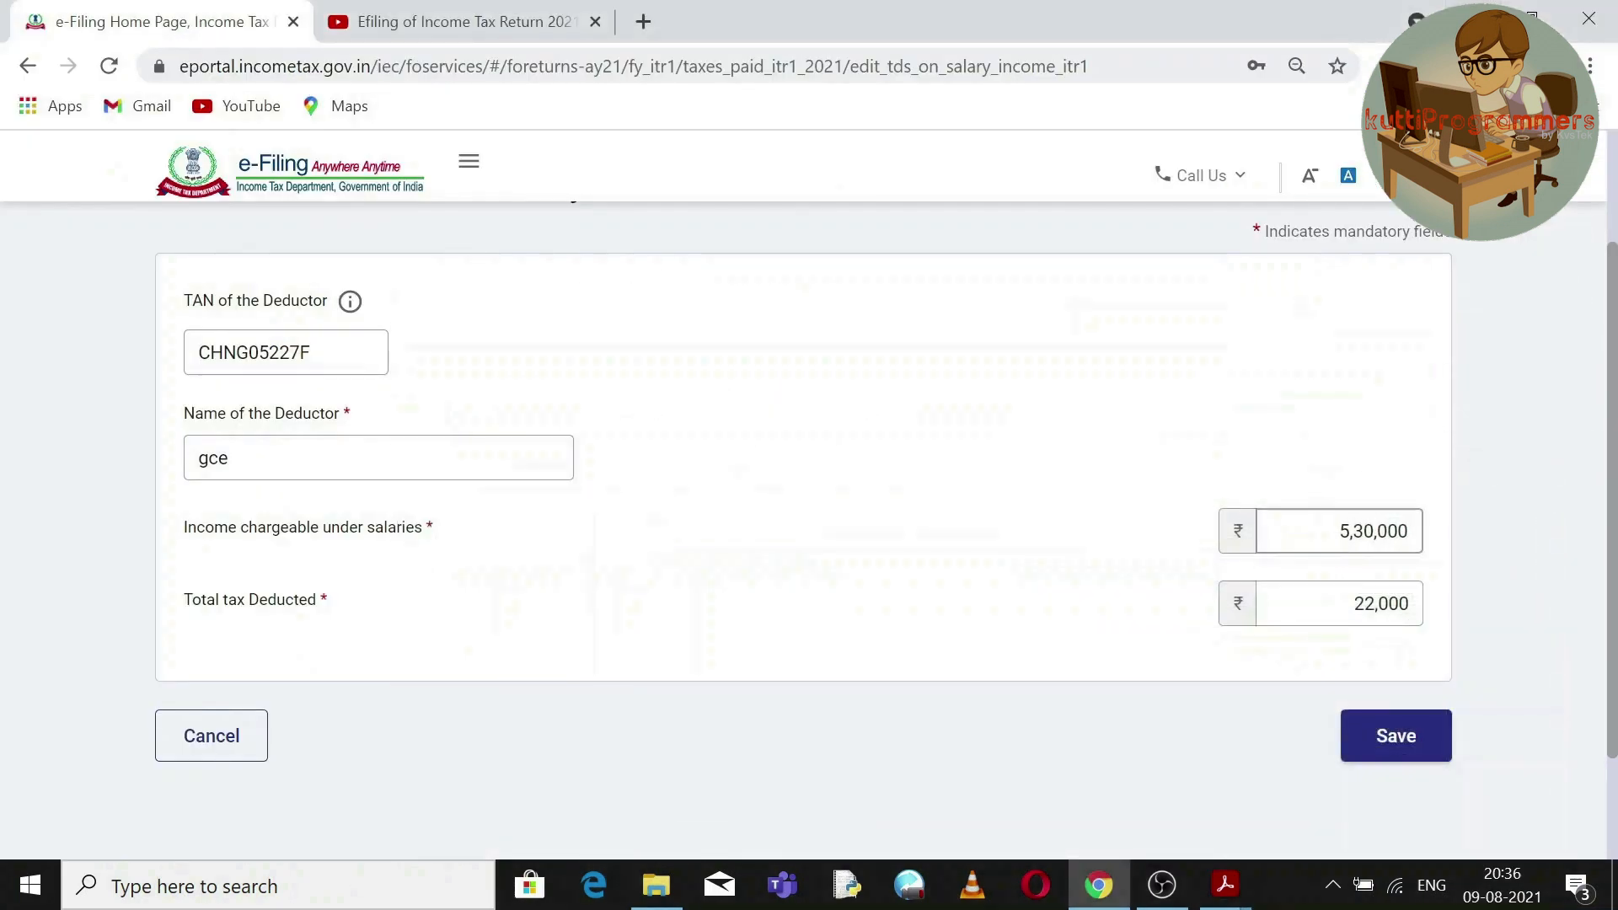
Update the salary TDS entry to income 5,48,870 and tax deducted 23,165, save, and review the ₹24,115 total.
{"action": "key", "text": "ctrl+a"}
{"action": "key", "text": "ctrl+v"}
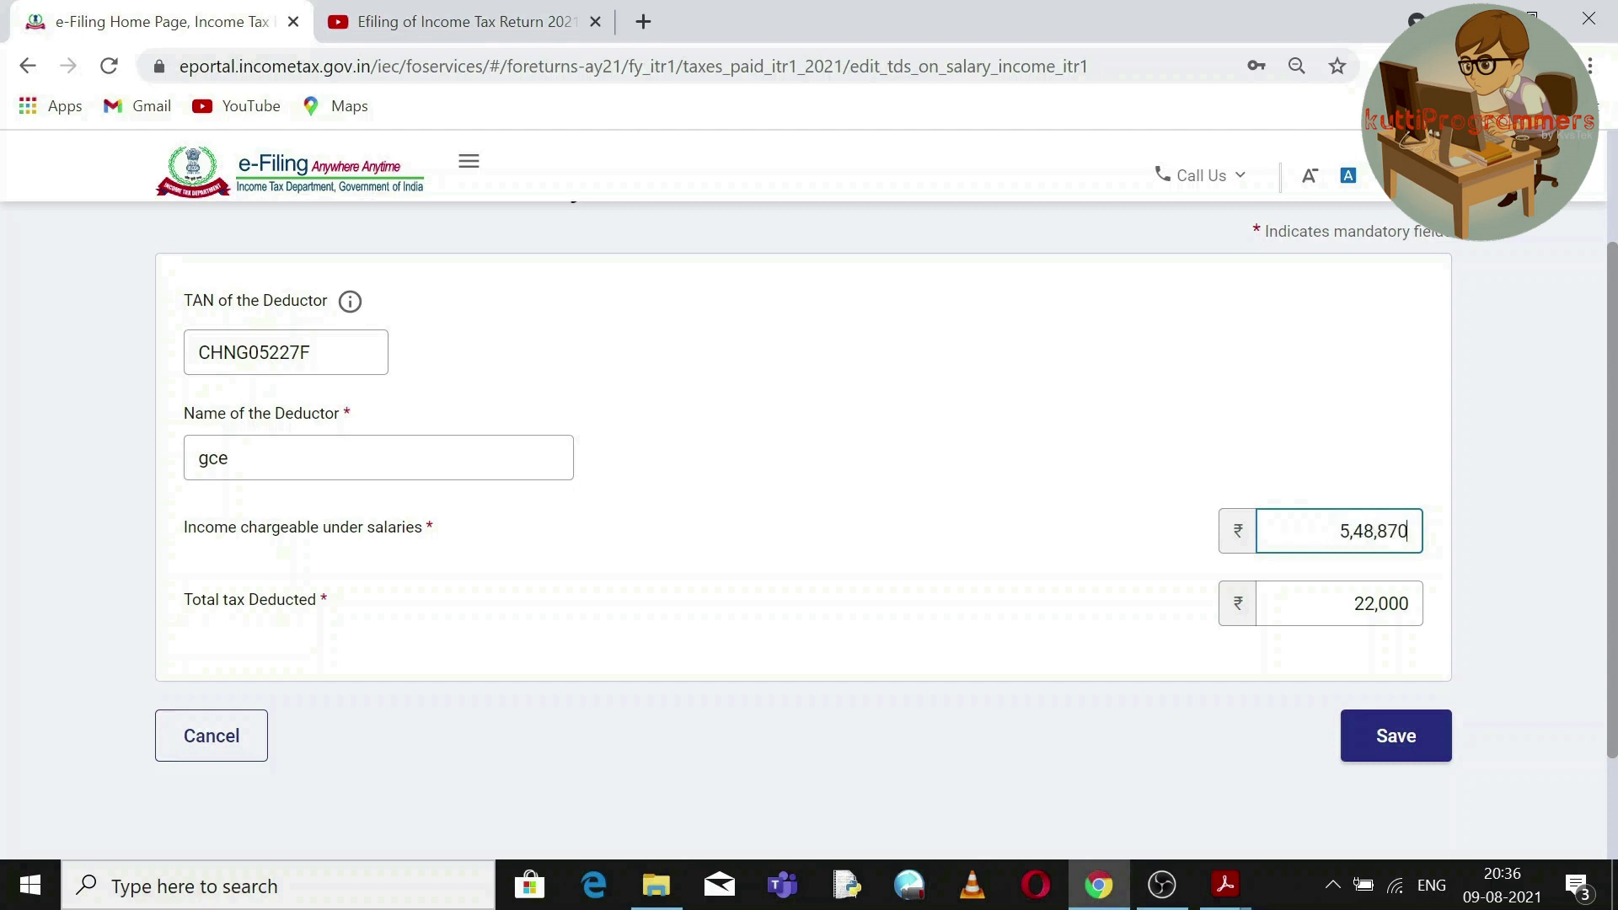
{"action": "key", "text": "Tab"}
{"action": "type", "text": "23165"}
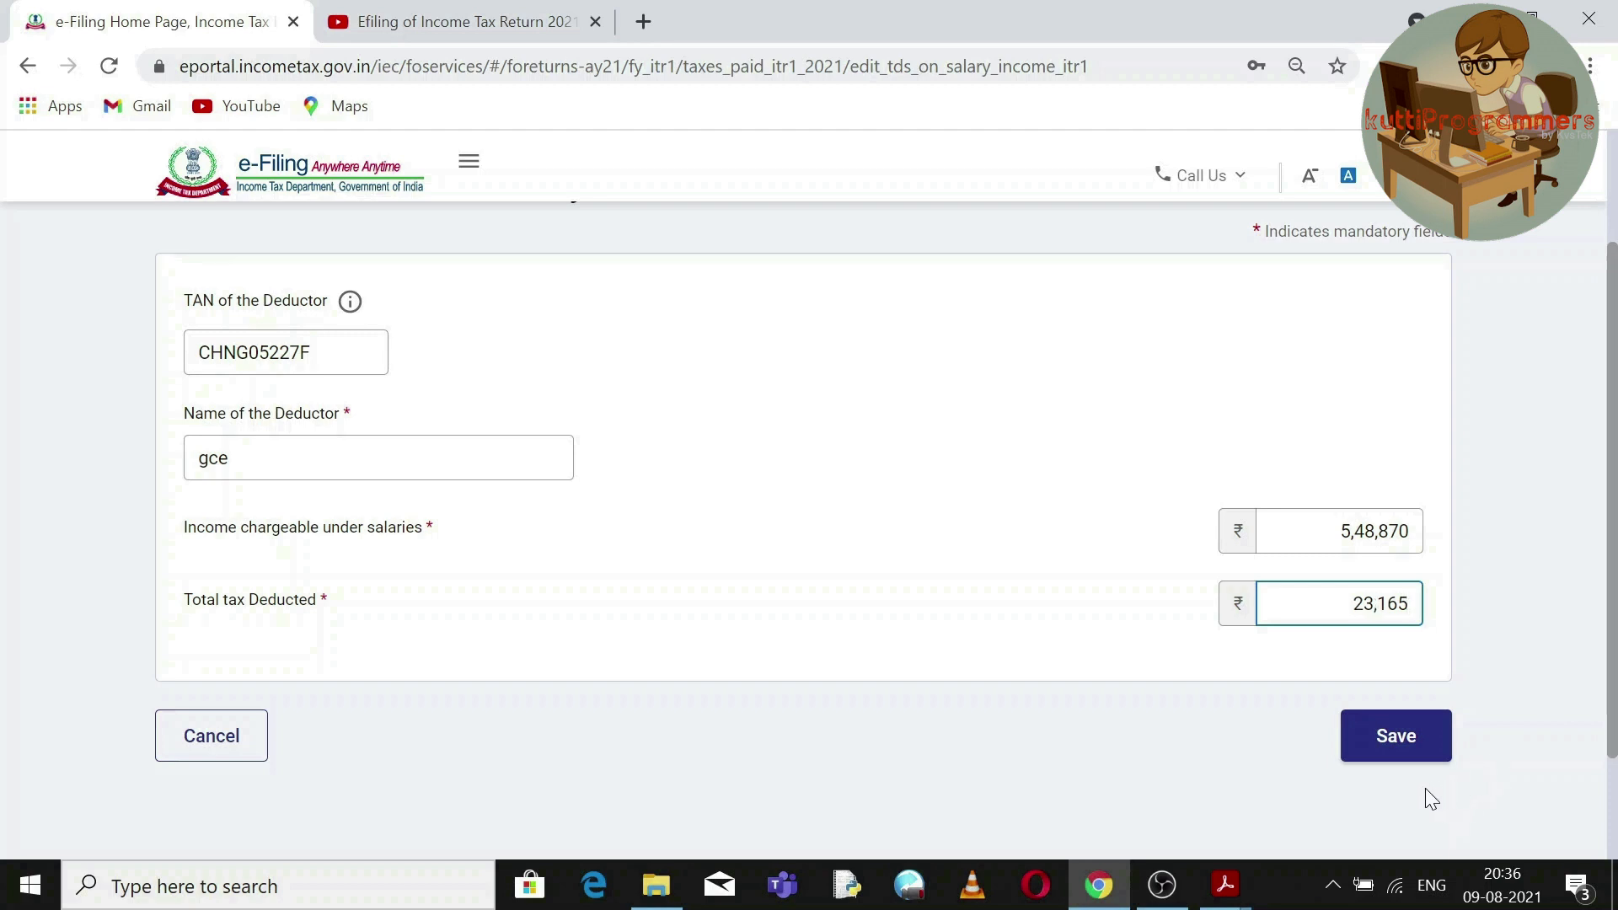
{"action": "left_click", "coordinate": [1394, 746]}
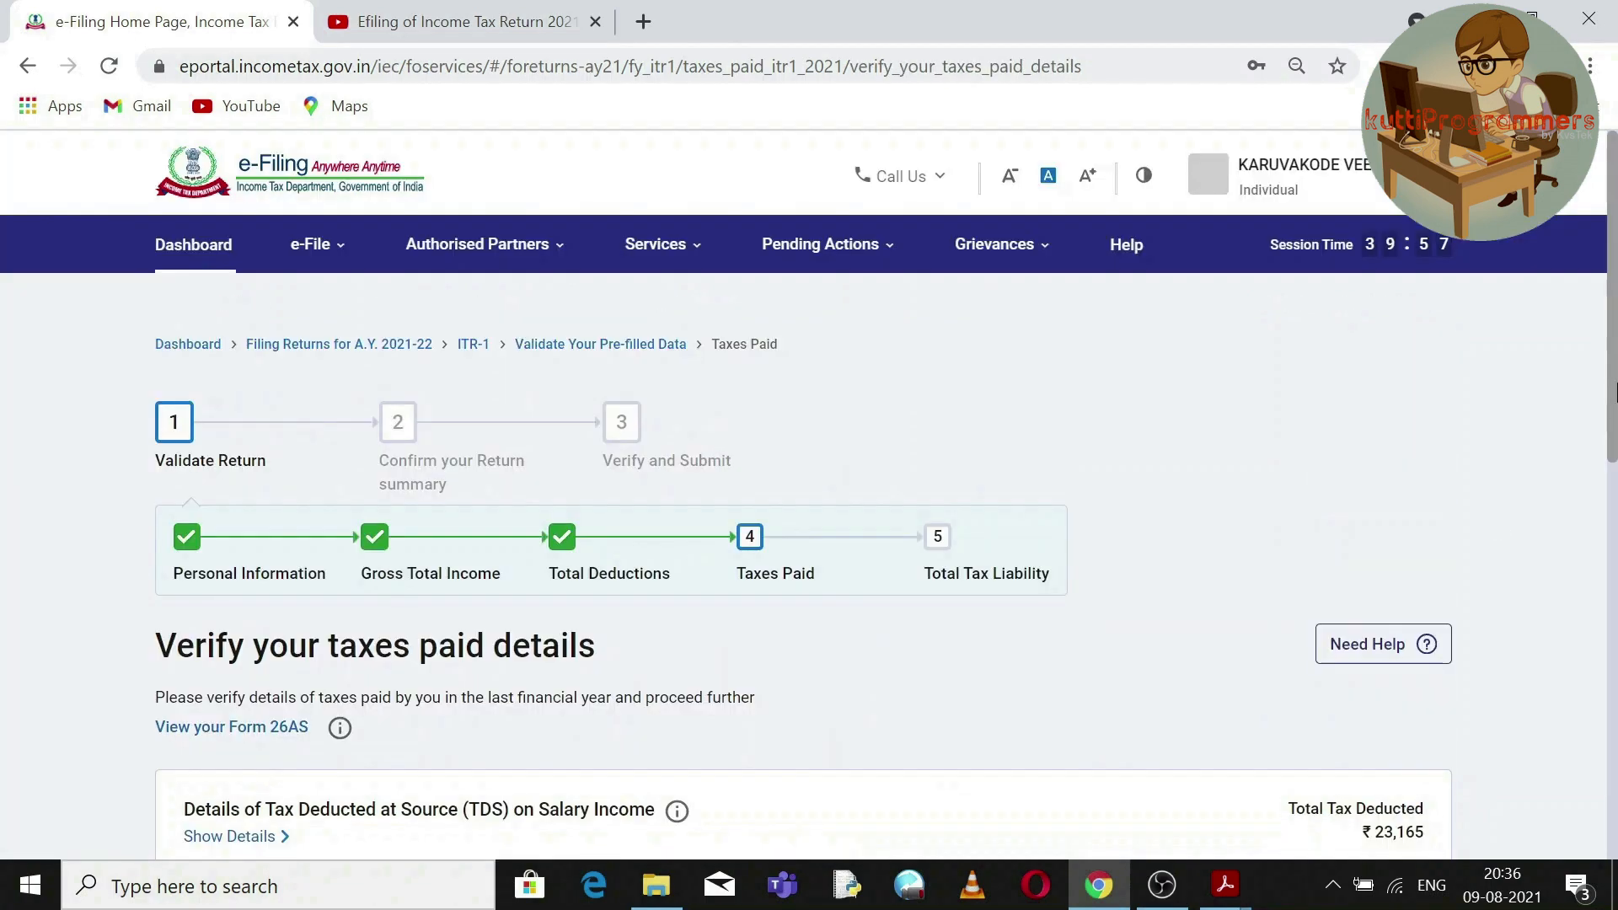
{"action": "left_click_drag", "start_coordinate": [1615, 366], "coordinate": [1615, 737]}
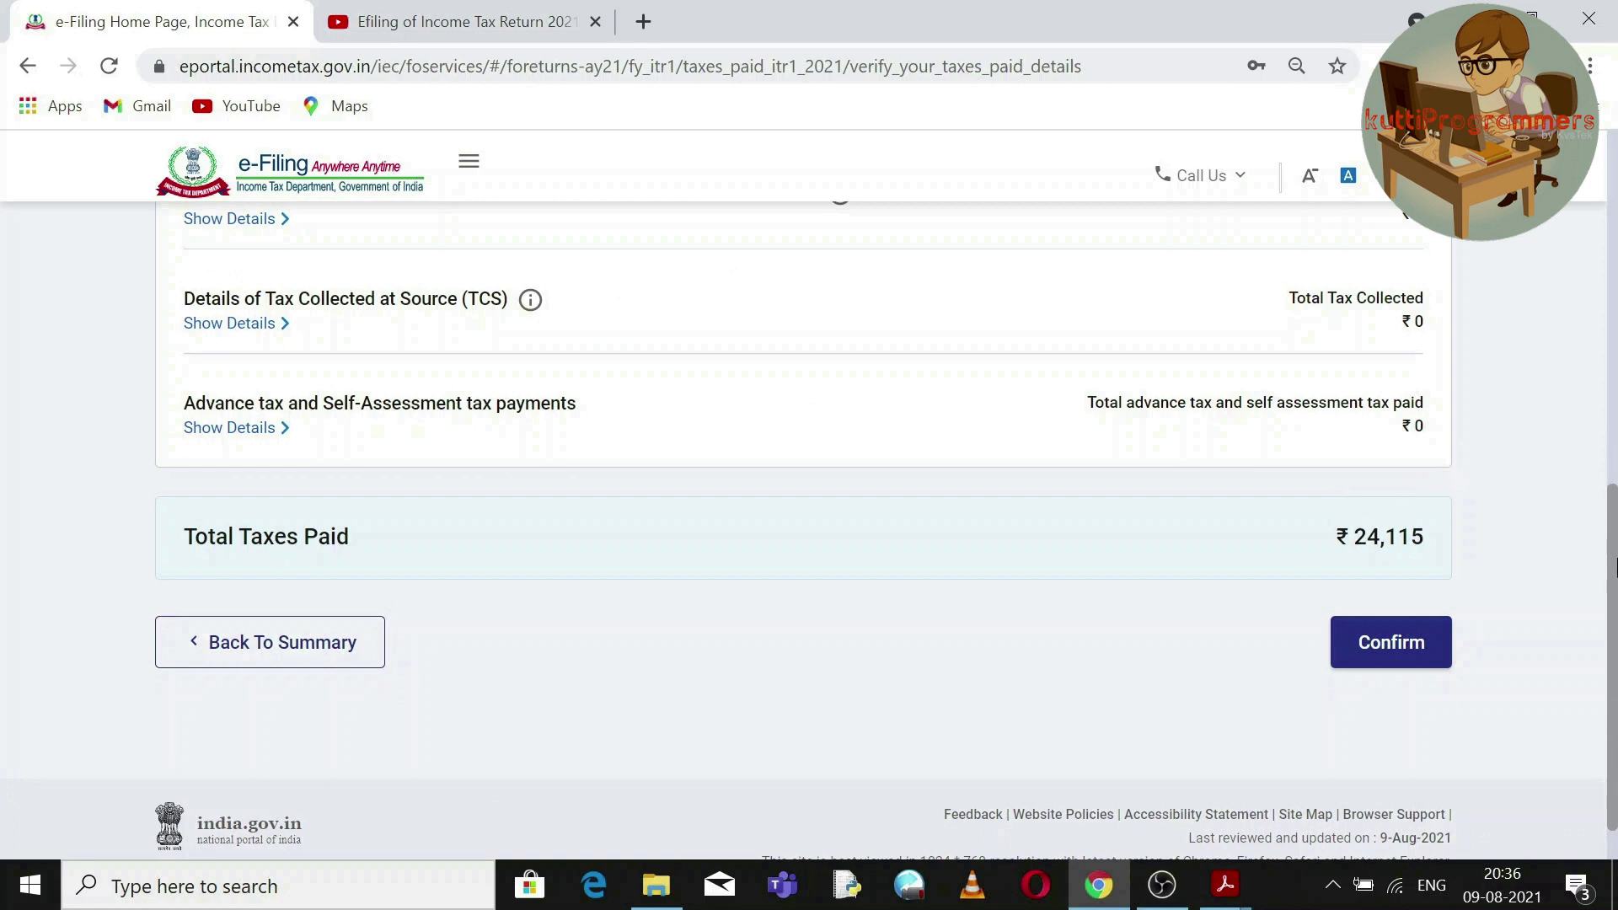
{"action": "left_click_drag", "start_coordinate": [1615, 570], "coordinate": [1615, 444]}
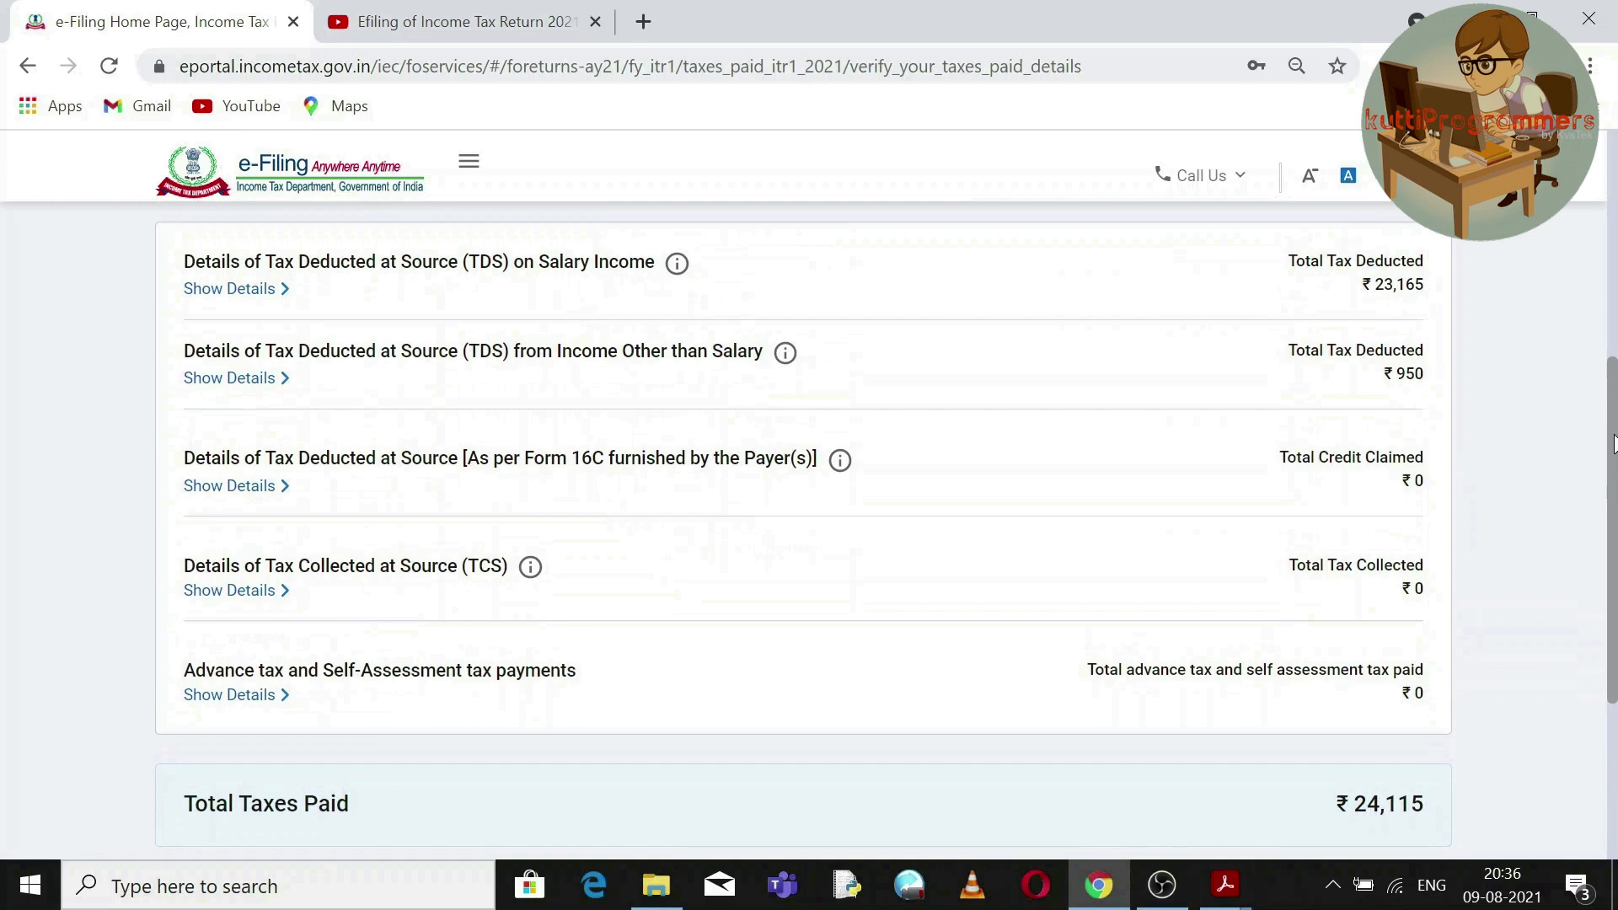
{"action": "left_click_drag", "start_coordinate": [1616, 444], "coordinate": [1615, 596]}
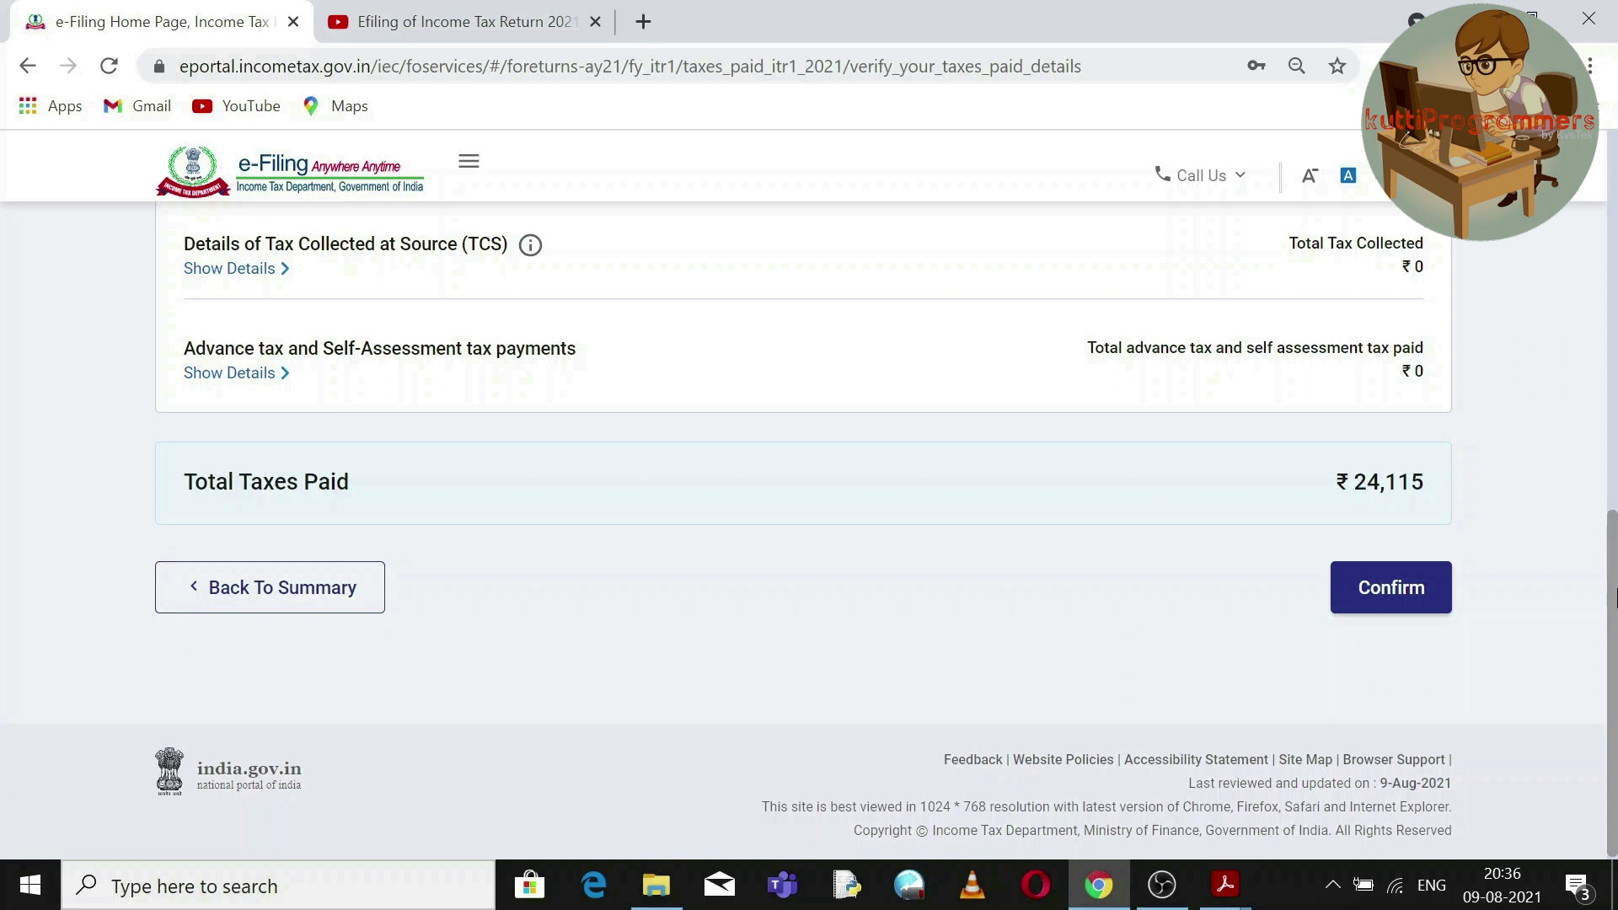
Confirm the taxes paid and proceed from the Return Summary to the Tax Summary.
{"action": "left_click", "coordinate": [1388, 588]}
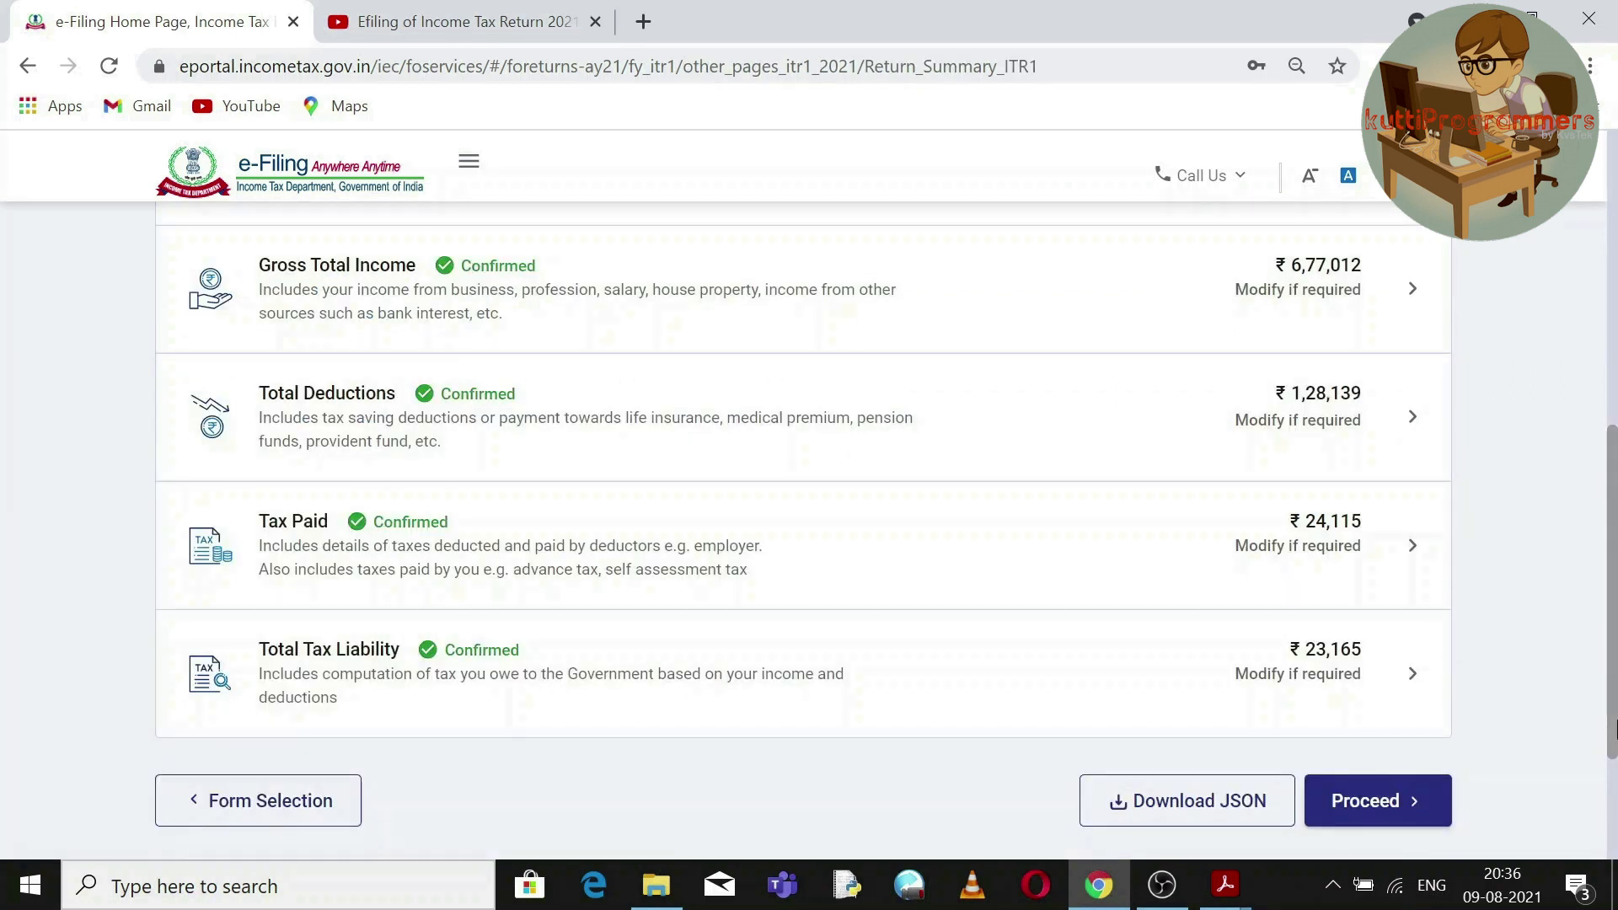
{"action": "scroll", "coordinate": [1613, 741], "scroll_direction": "down", "scroll_amount": 1}
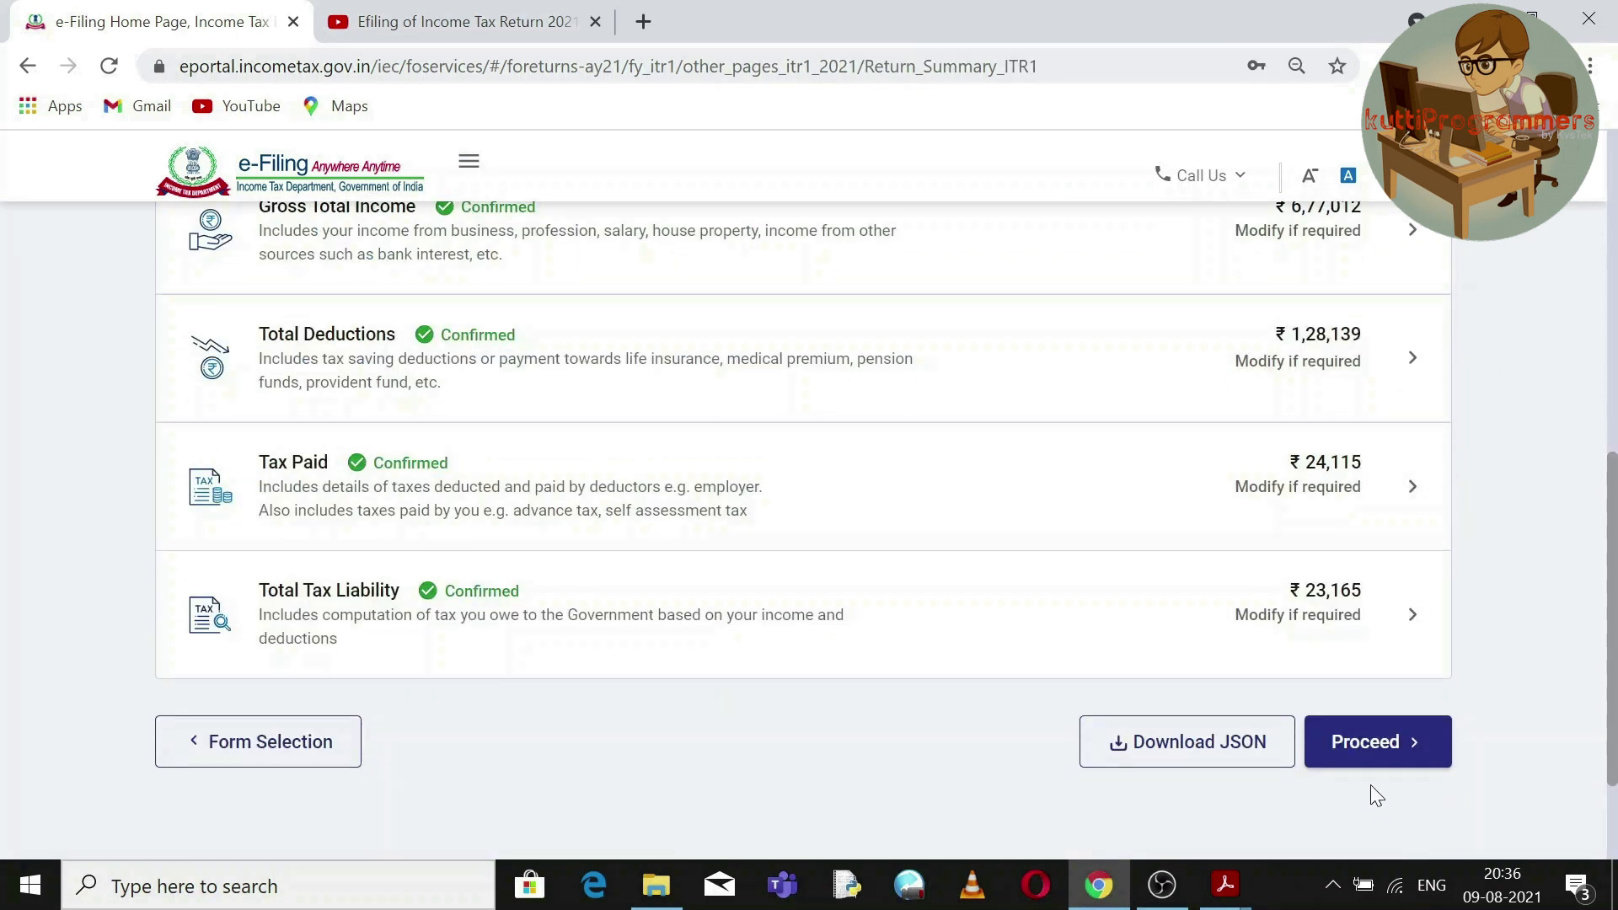
{"action": "left_click", "coordinate": [1375, 743]}
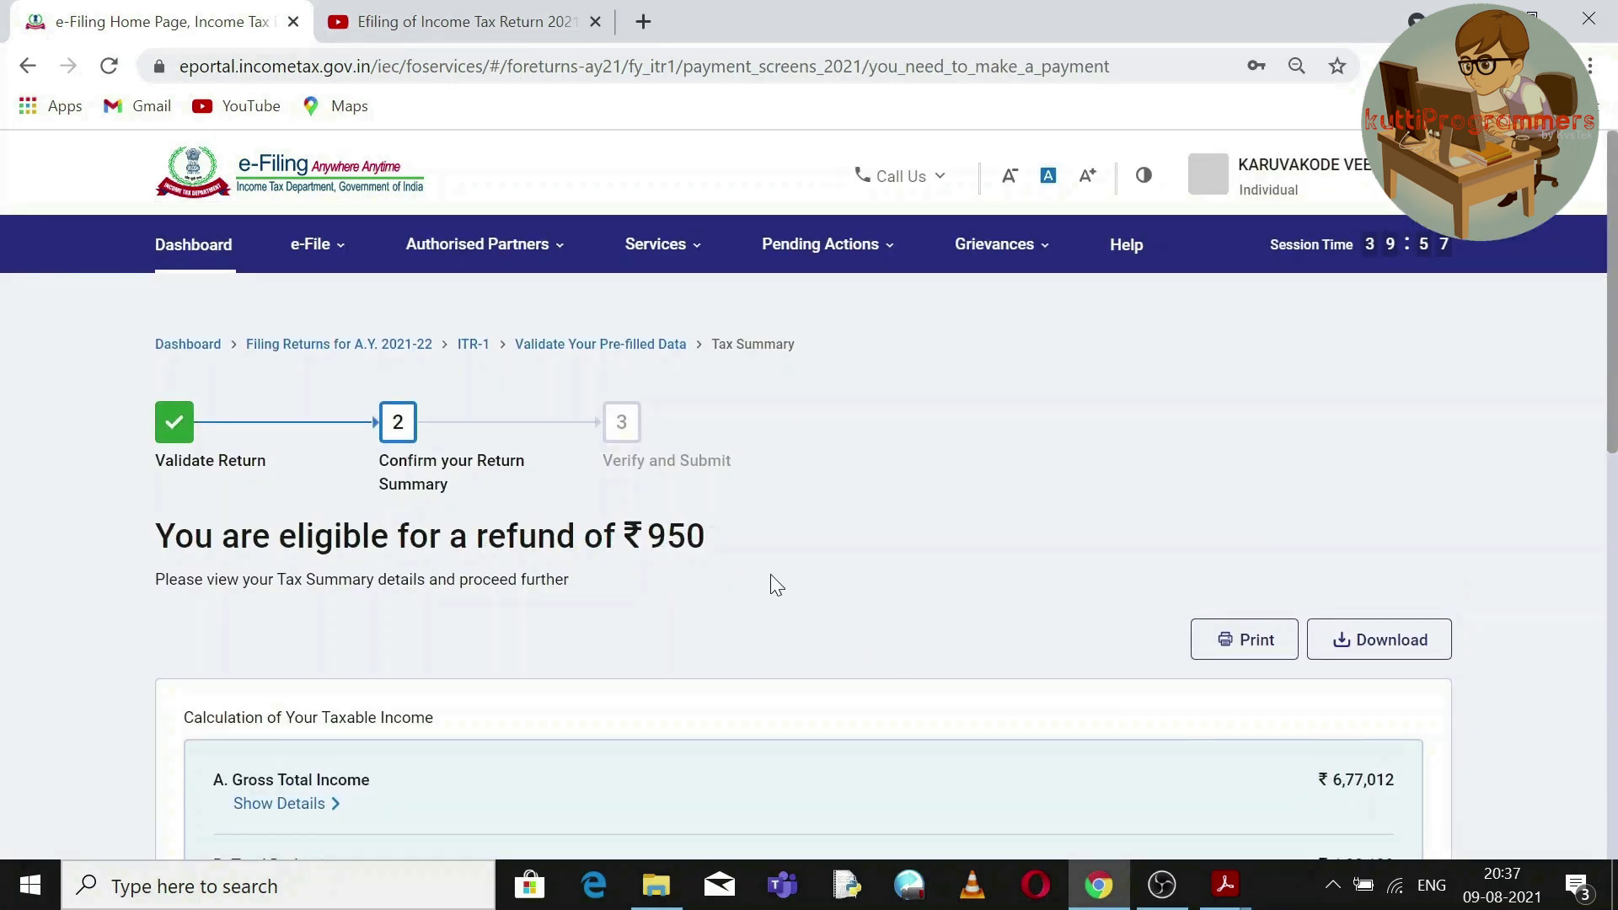
Point out the refund eligibility heading and the ₹950 refund, then move on to the return preview.
{"action": "triple_click", "coordinate": [689, 540]}
{"action": "triple_click", "coordinate": [689, 540]}
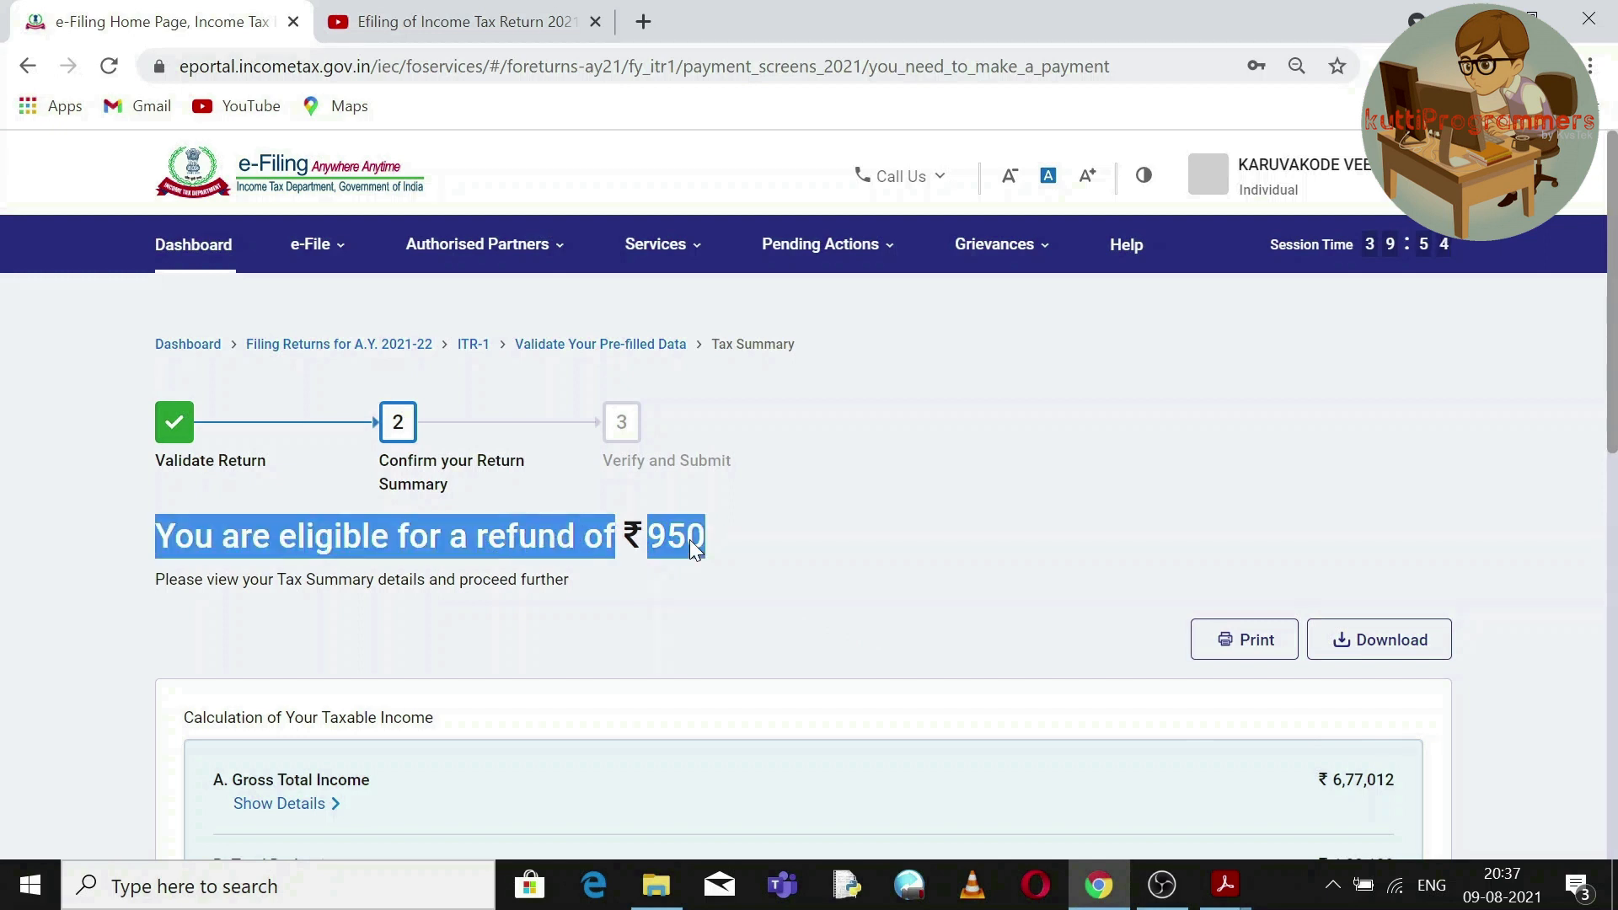
{"action": "left_click", "coordinate": [721, 534]}
{"action": "left_click_drag", "start_coordinate": [721, 536], "coordinate": [159, 536]}
{"action": "scroll", "coordinate": [1381, 674], "scroll_direction": "down", "scroll_amount": 10}
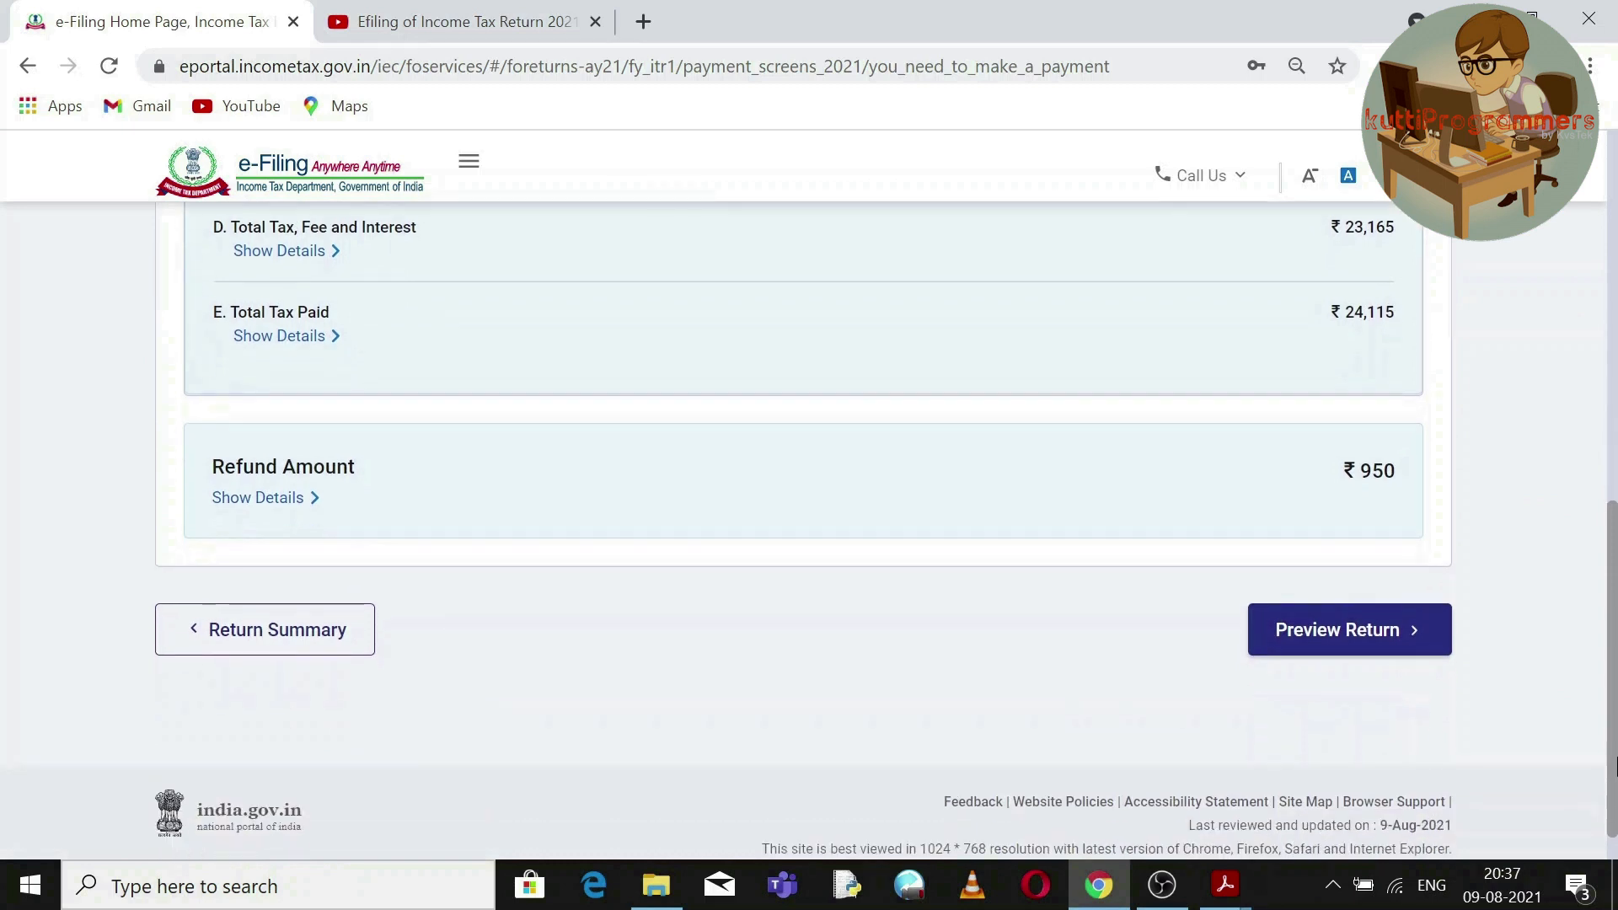
{"action": "double_click", "coordinate": [1352, 453]}
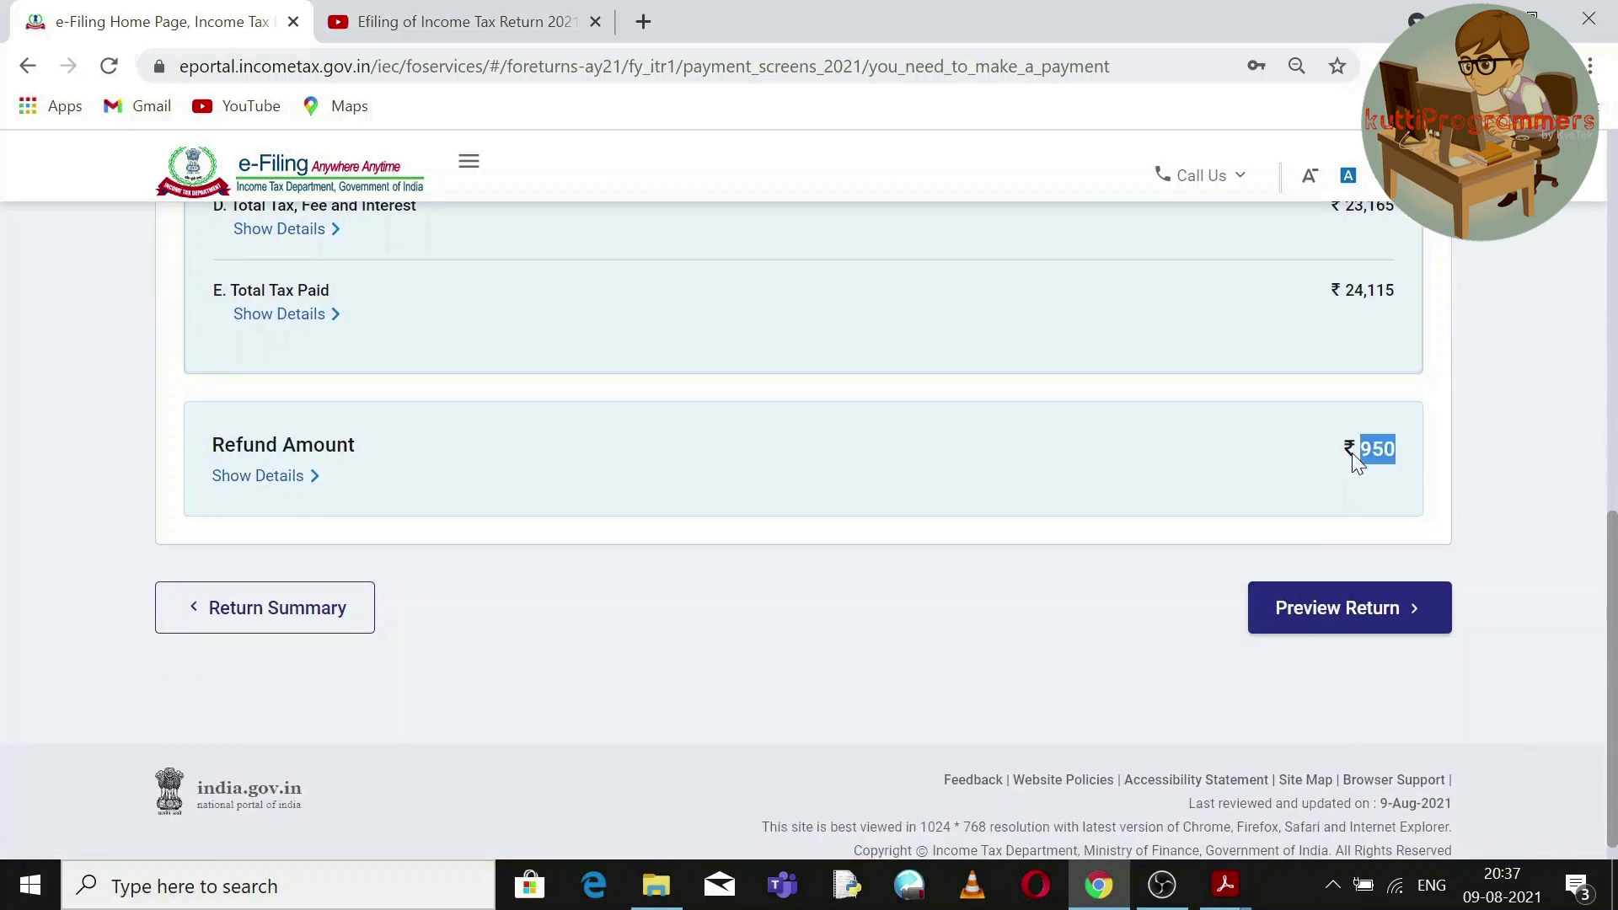
{"action": "left_click", "coordinate": [1356, 620]}
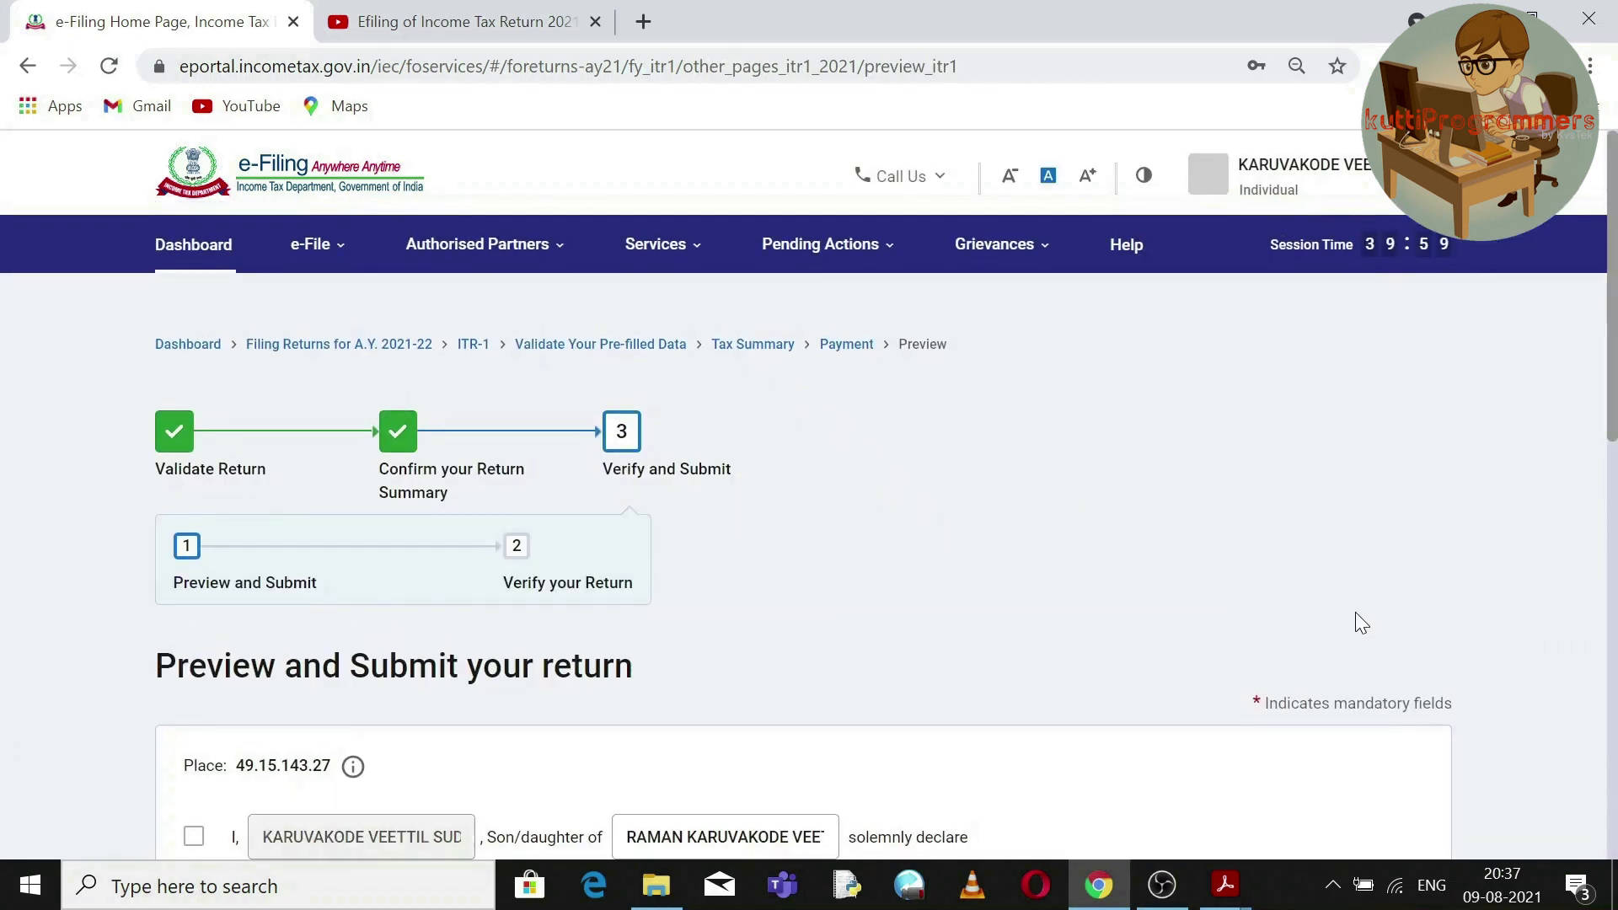
Accept the declaration that the return is correct and proceed to preview the full return.
{"action": "left_click_drag", "start_coordinate": [1616, 404], "coordinate": [1598, 619]}
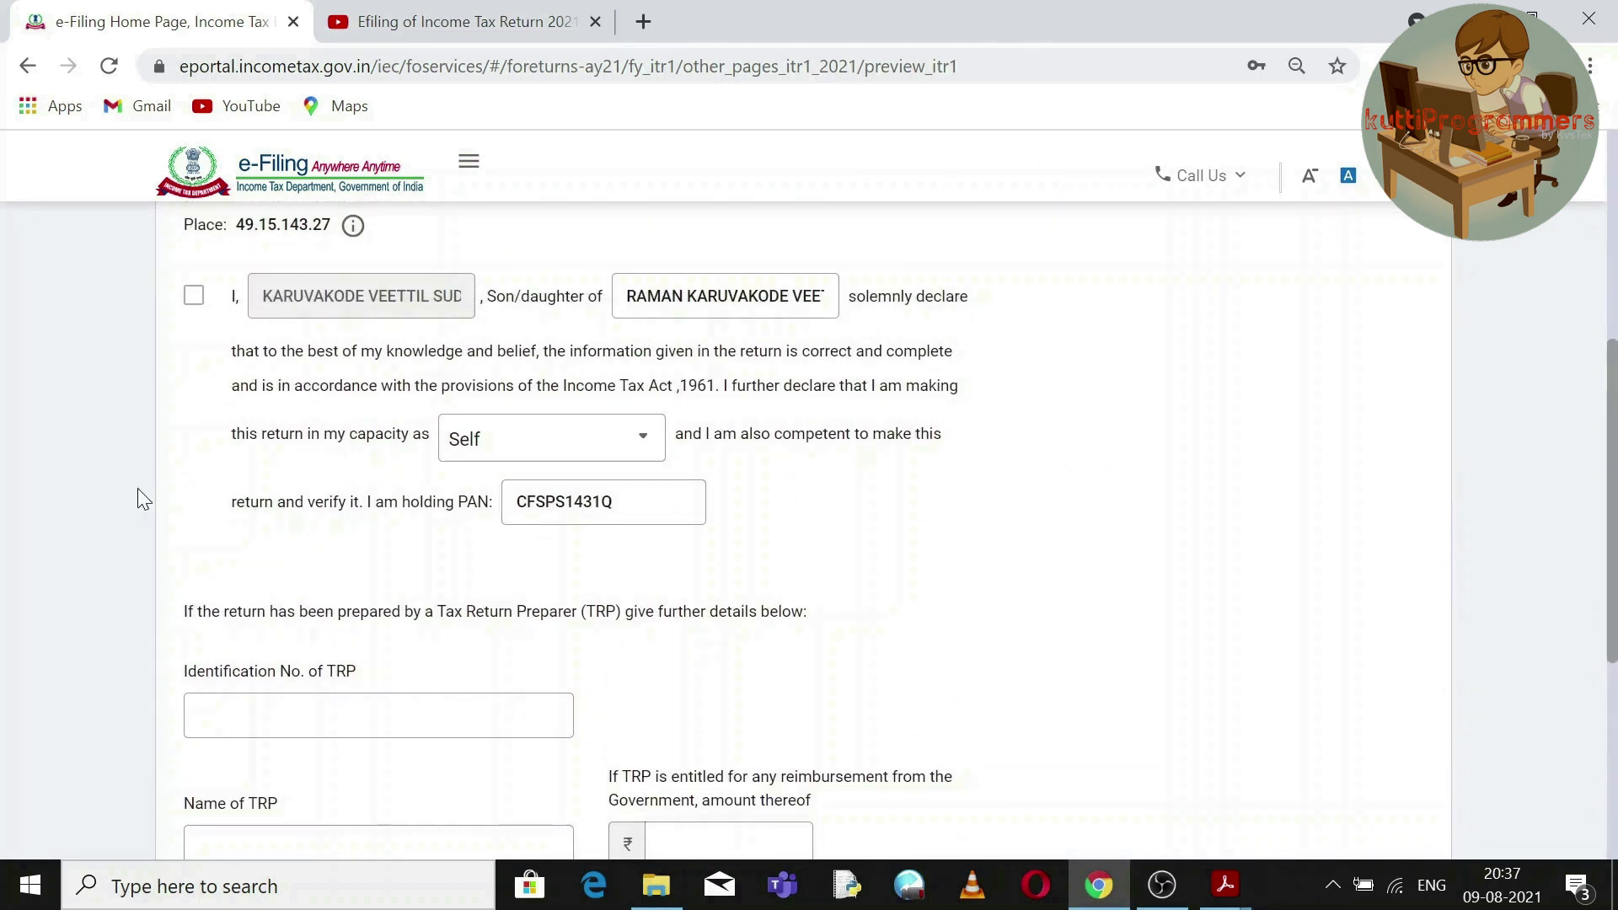
{"action": "left_click", "coordinate": [197, 299]}
{"action": "left_click", "coordinate": [411, 709]}
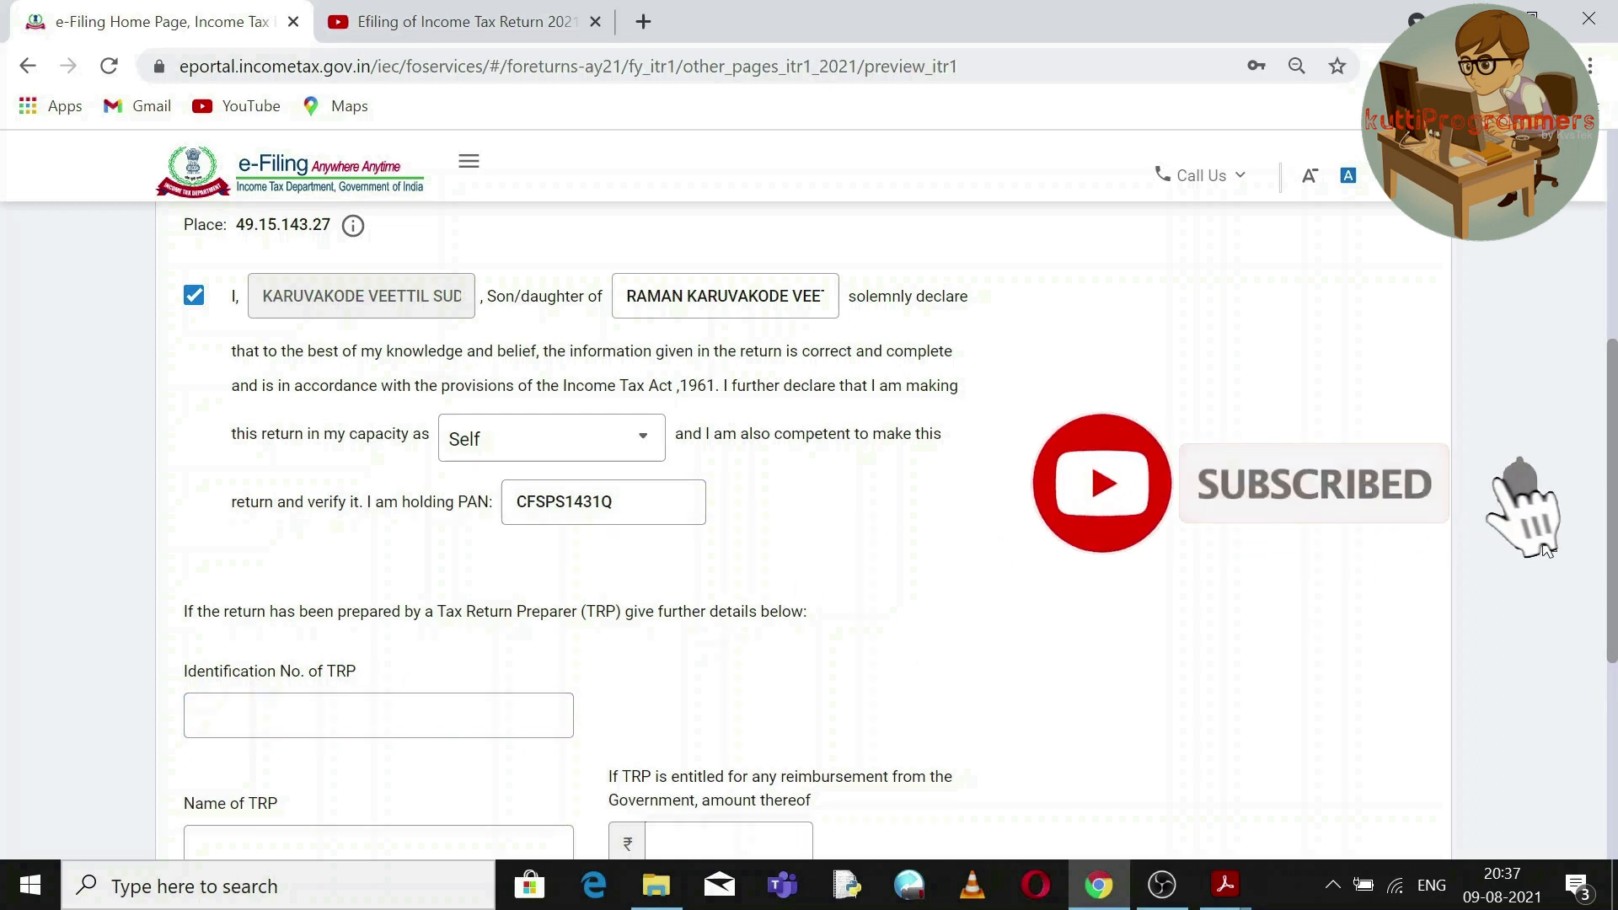
{"action": "left_click_drag", "start_coordinate": [1615, 413], "coordinate": [1615, 576]}
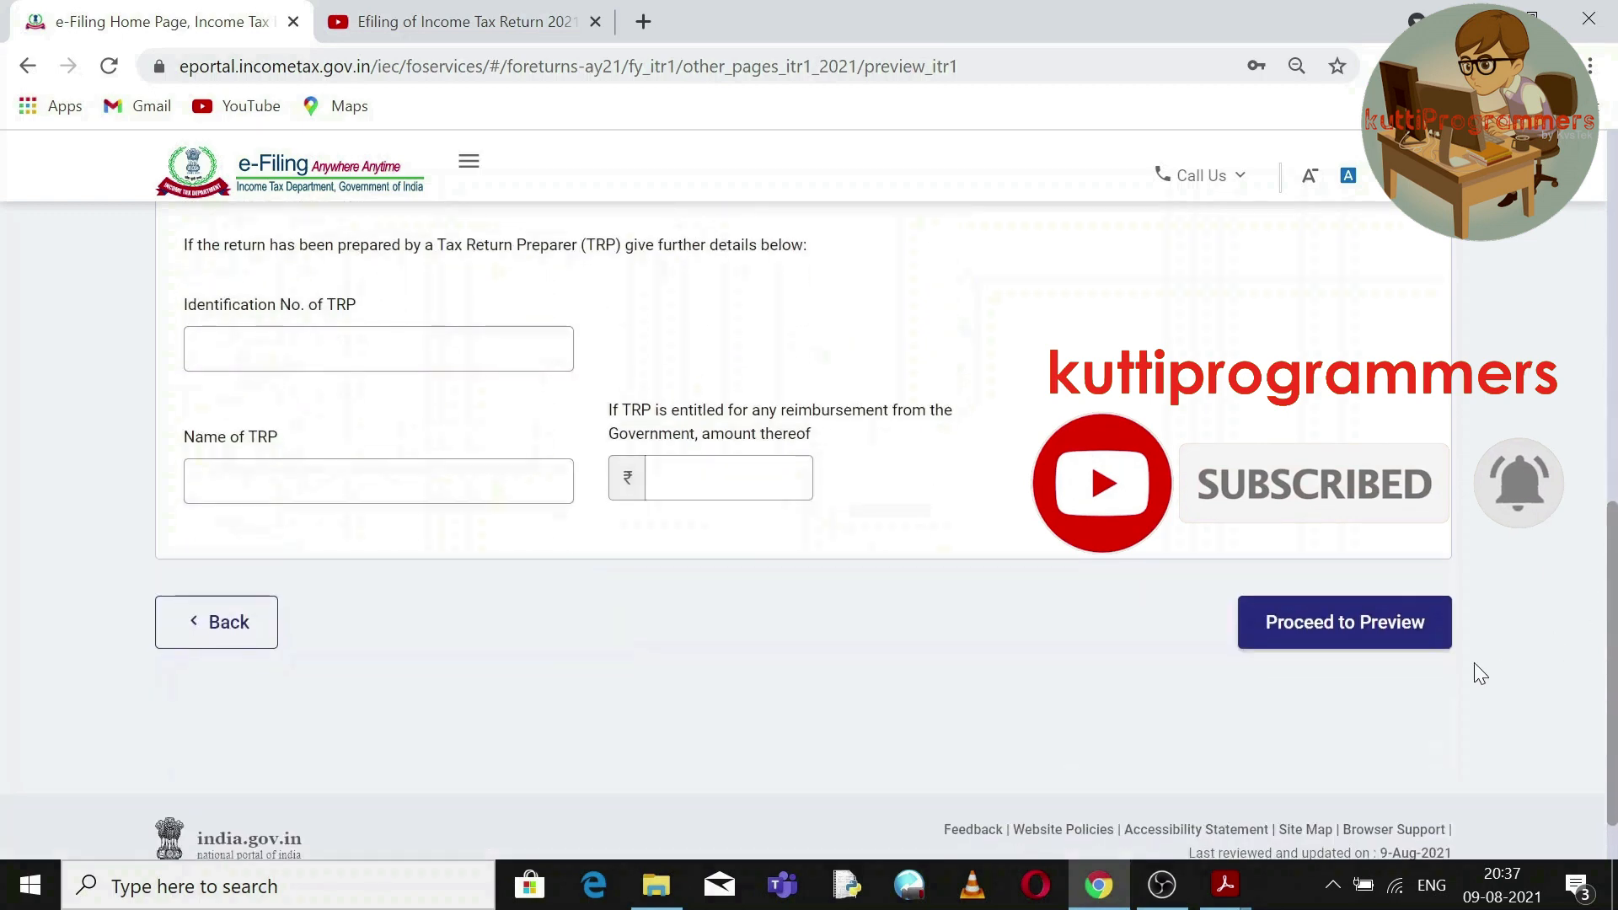
{"action": "left_click", "coordinate": [1355, 624]}
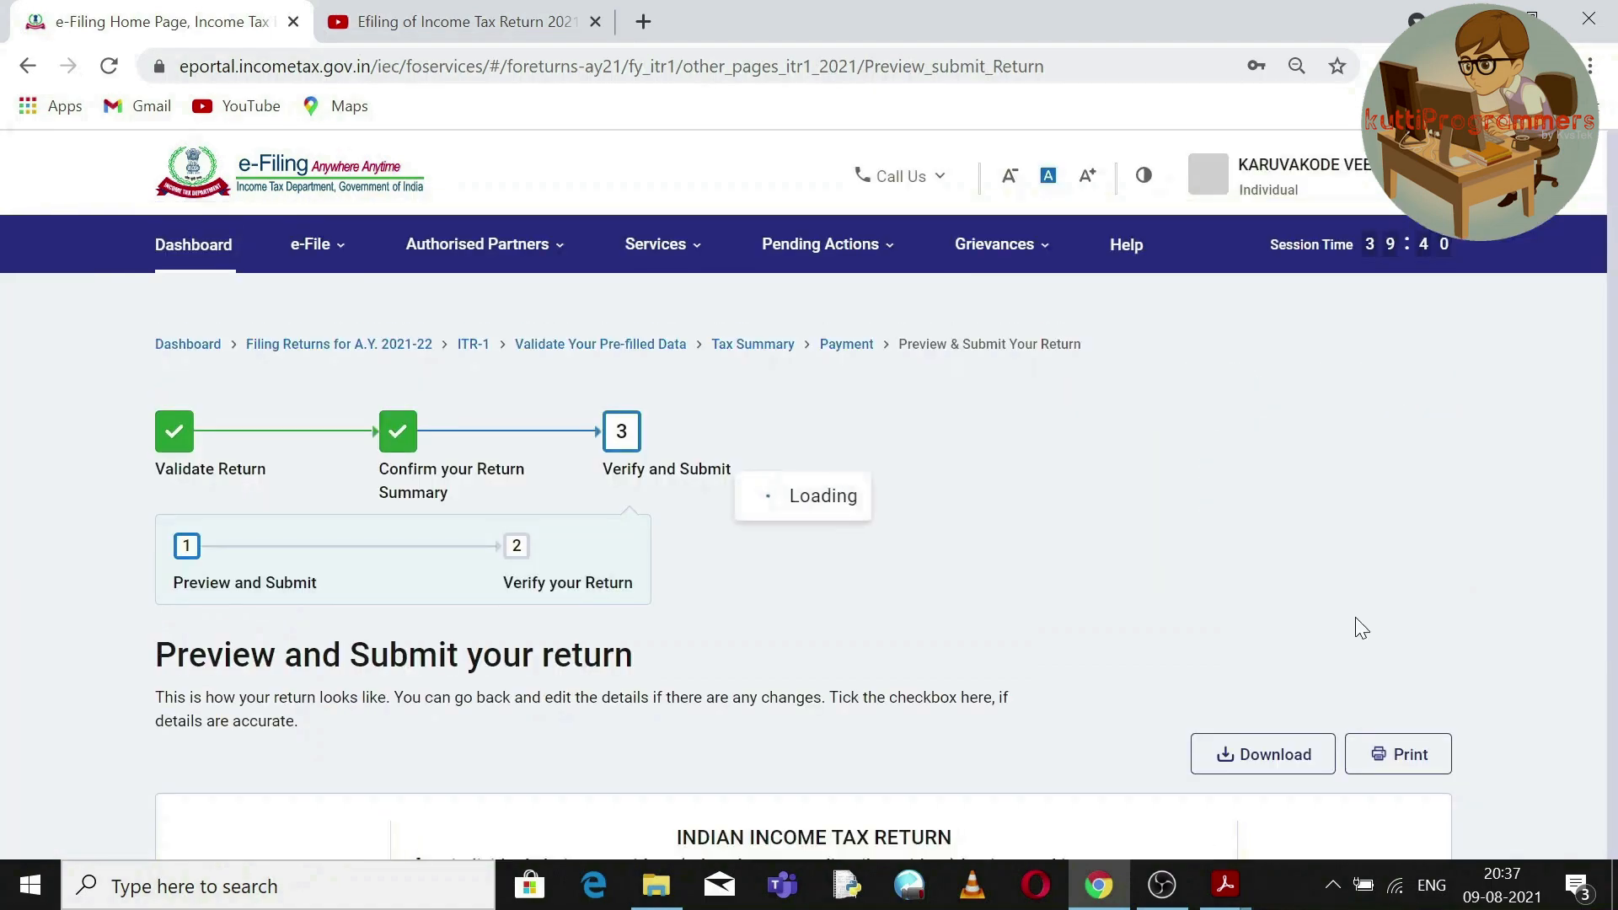
Review the previewed ITR-1 and send it for validation, which finds no errors.
{"action": "left_click_drag", "start_coordinate": [1612, 173], "coordinate": [1613, 851]}
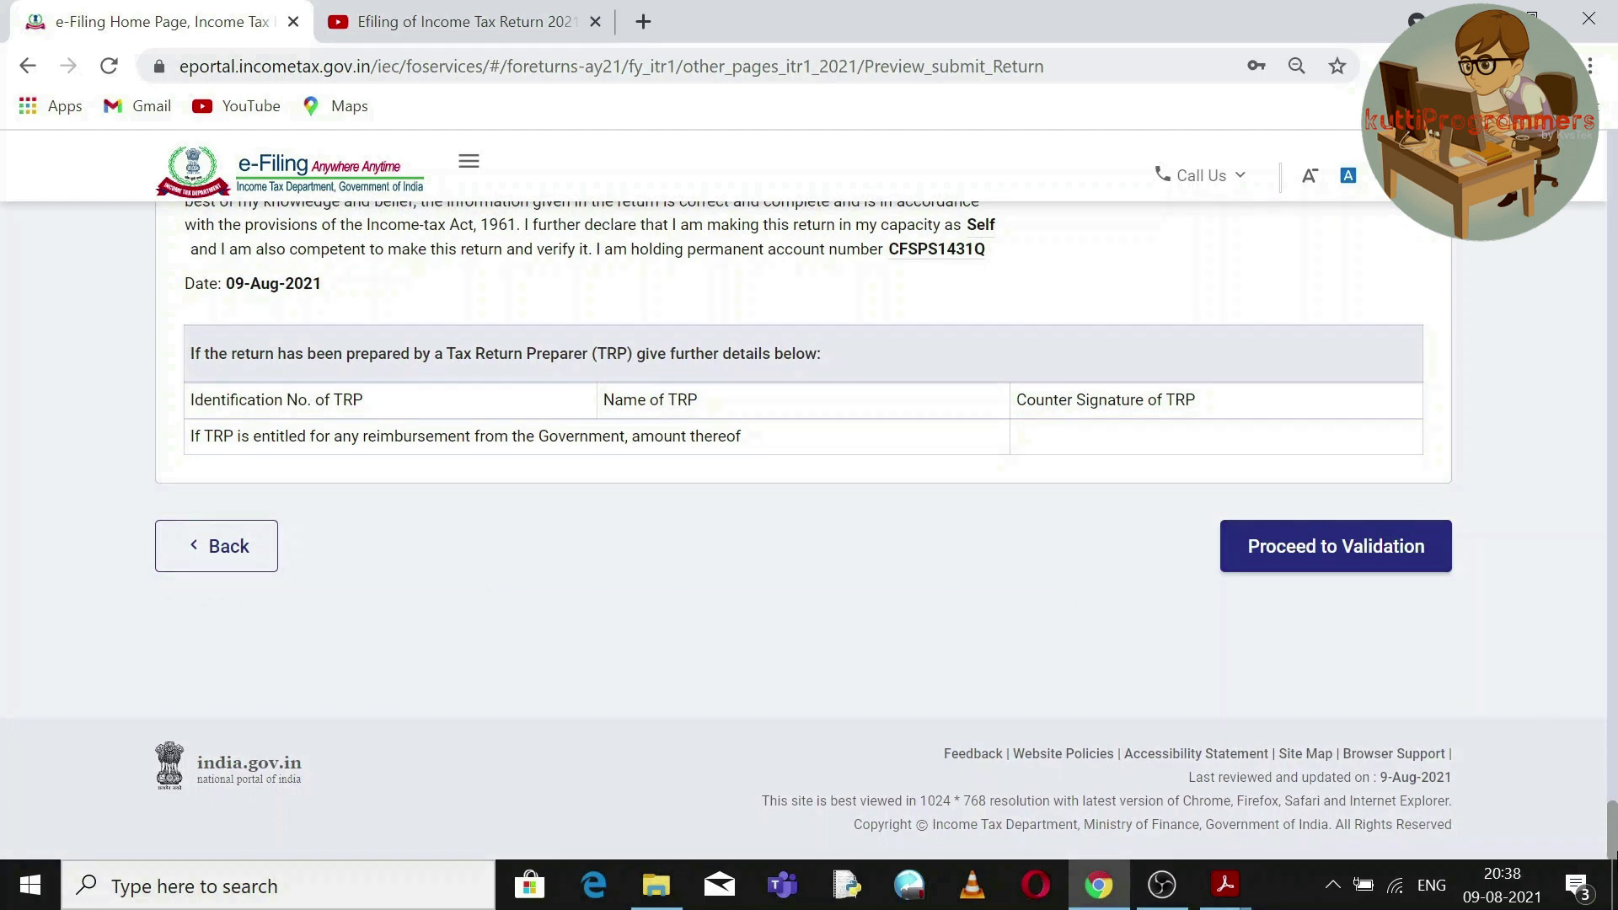
{"action": "left_click", "coordinate": [1362, 554]}
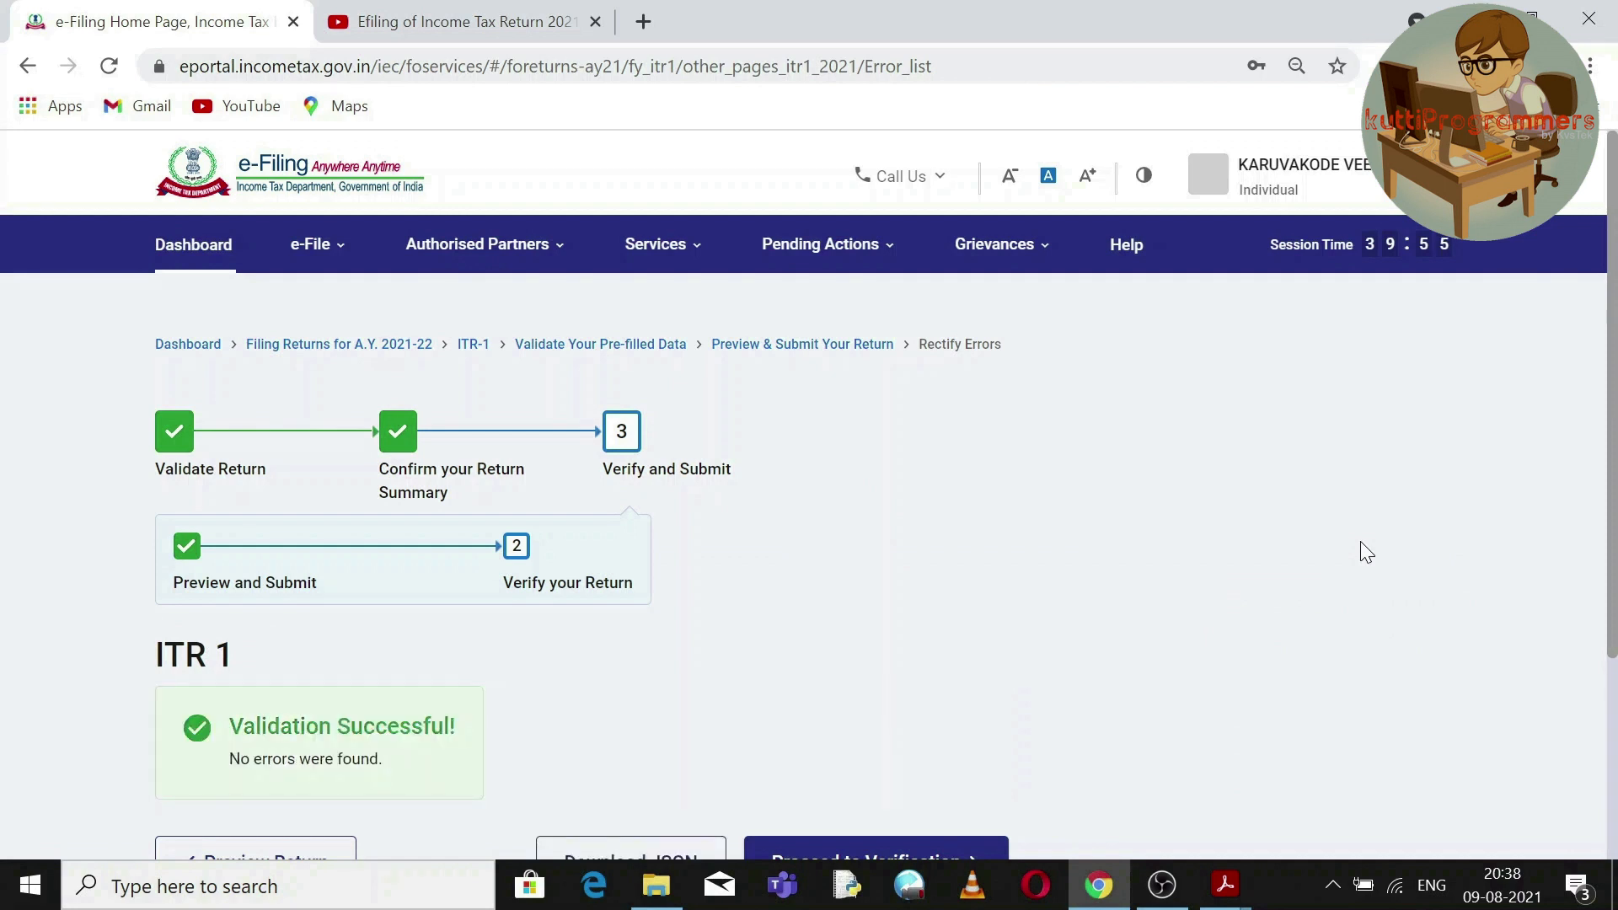
{"action": "left_click_drag", "start_coordinate": [1614, 438], "coordinate": [1600, 476]}
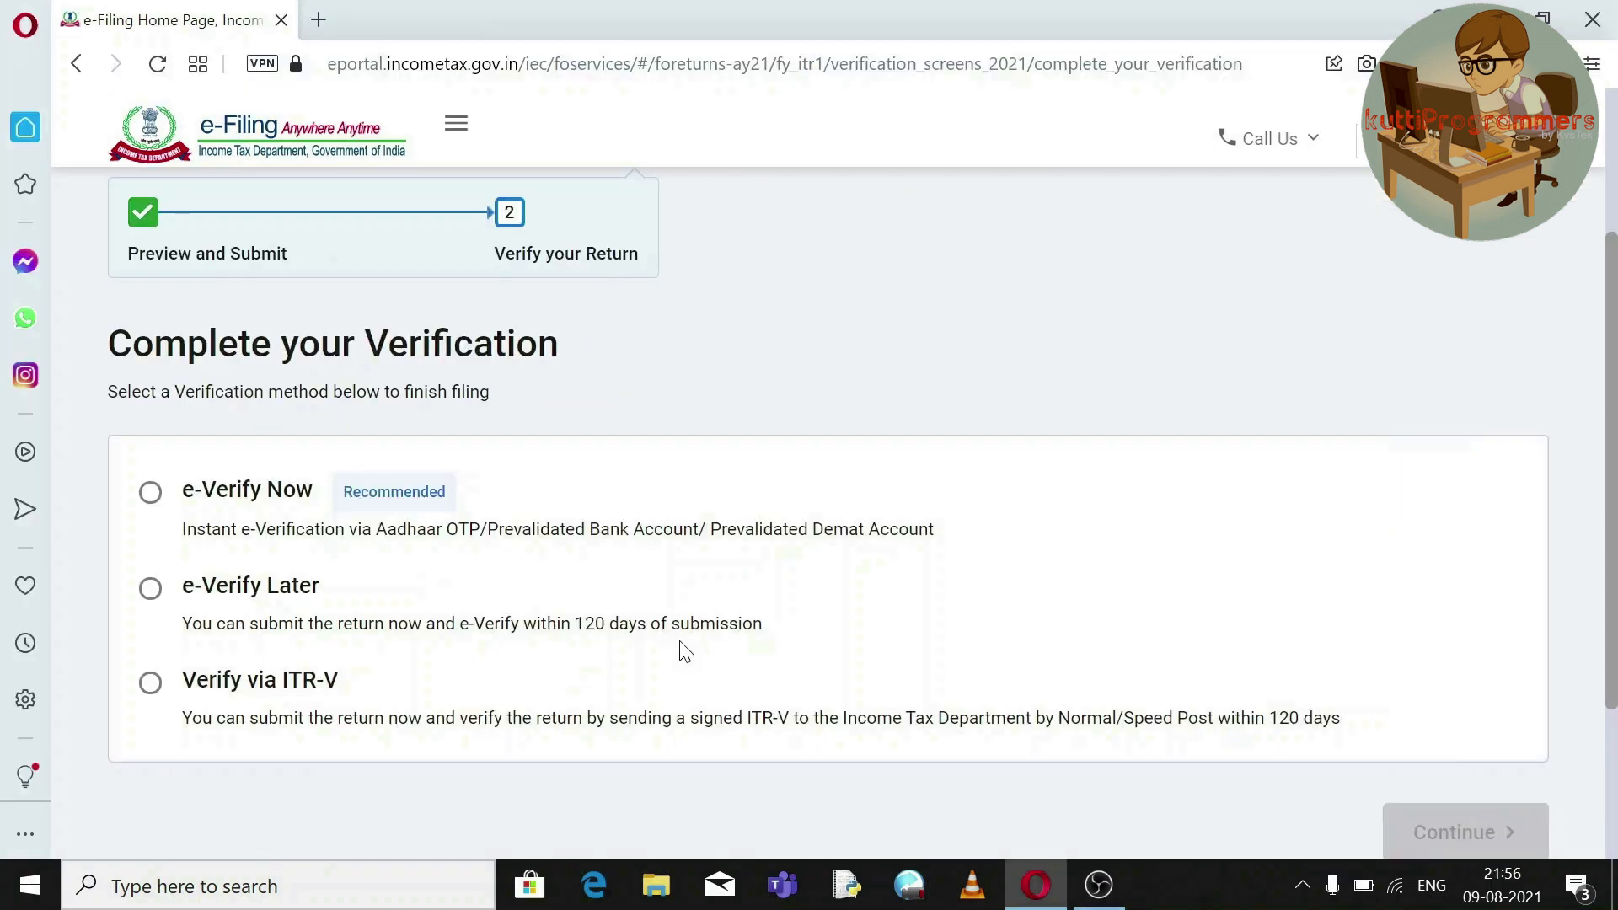
Choose e-Verify Later and confirm submission so the return data uploads successfully.
{"action": "left_click", "coordinate": [151, 496]}
{"action": "left_click", "coordinate": [151, 591]}
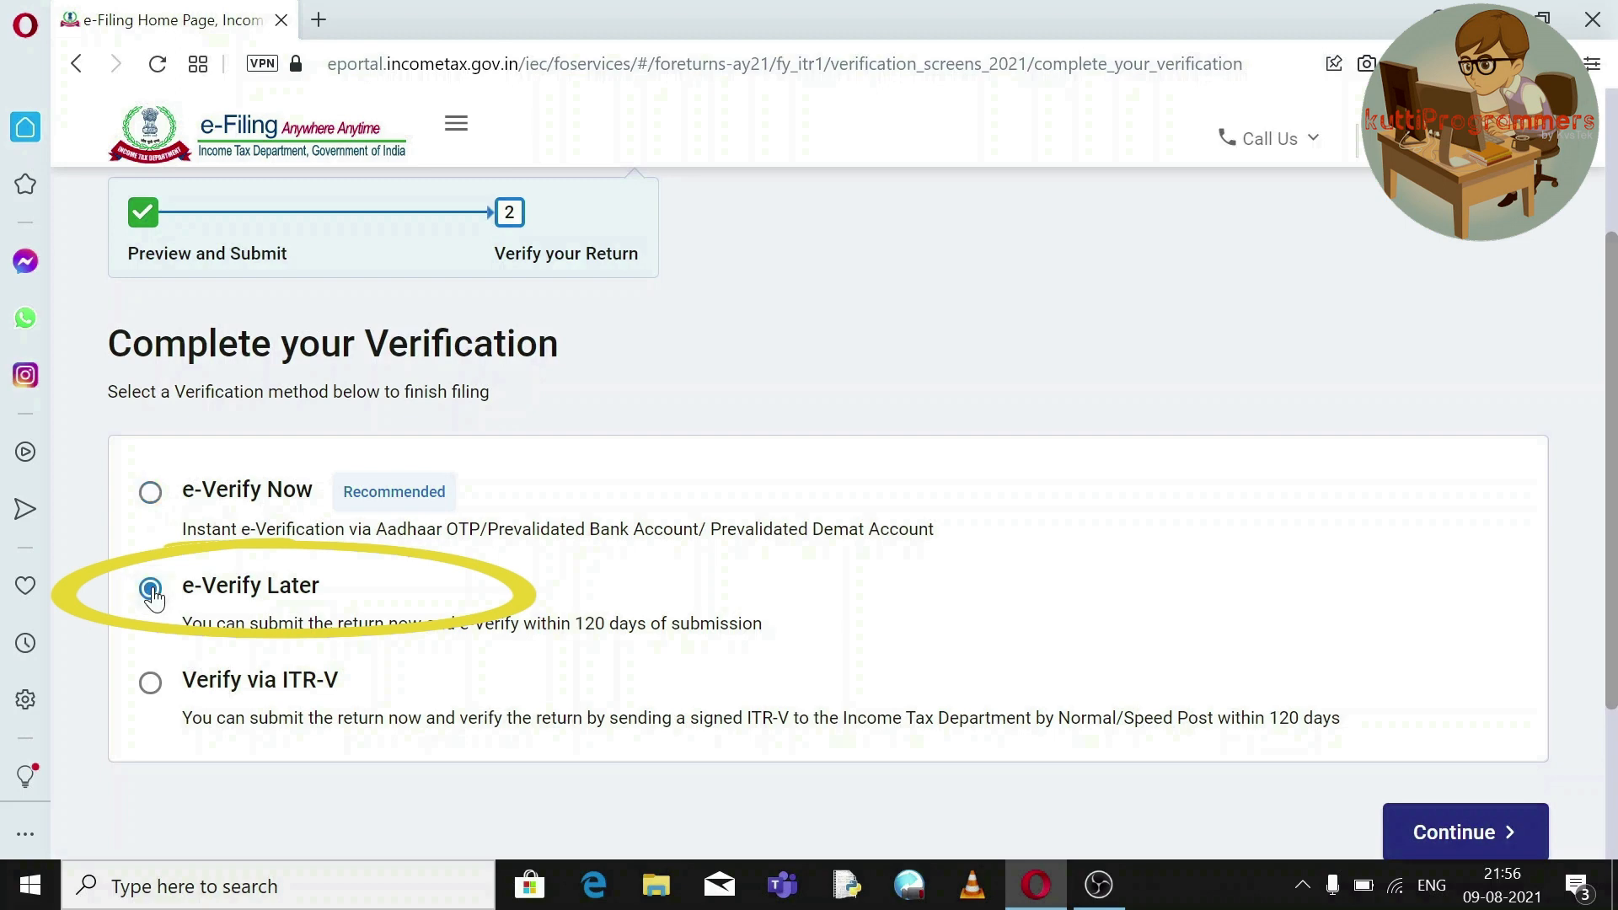
{"action": "left_click", "coordinate": [1413, 832]}
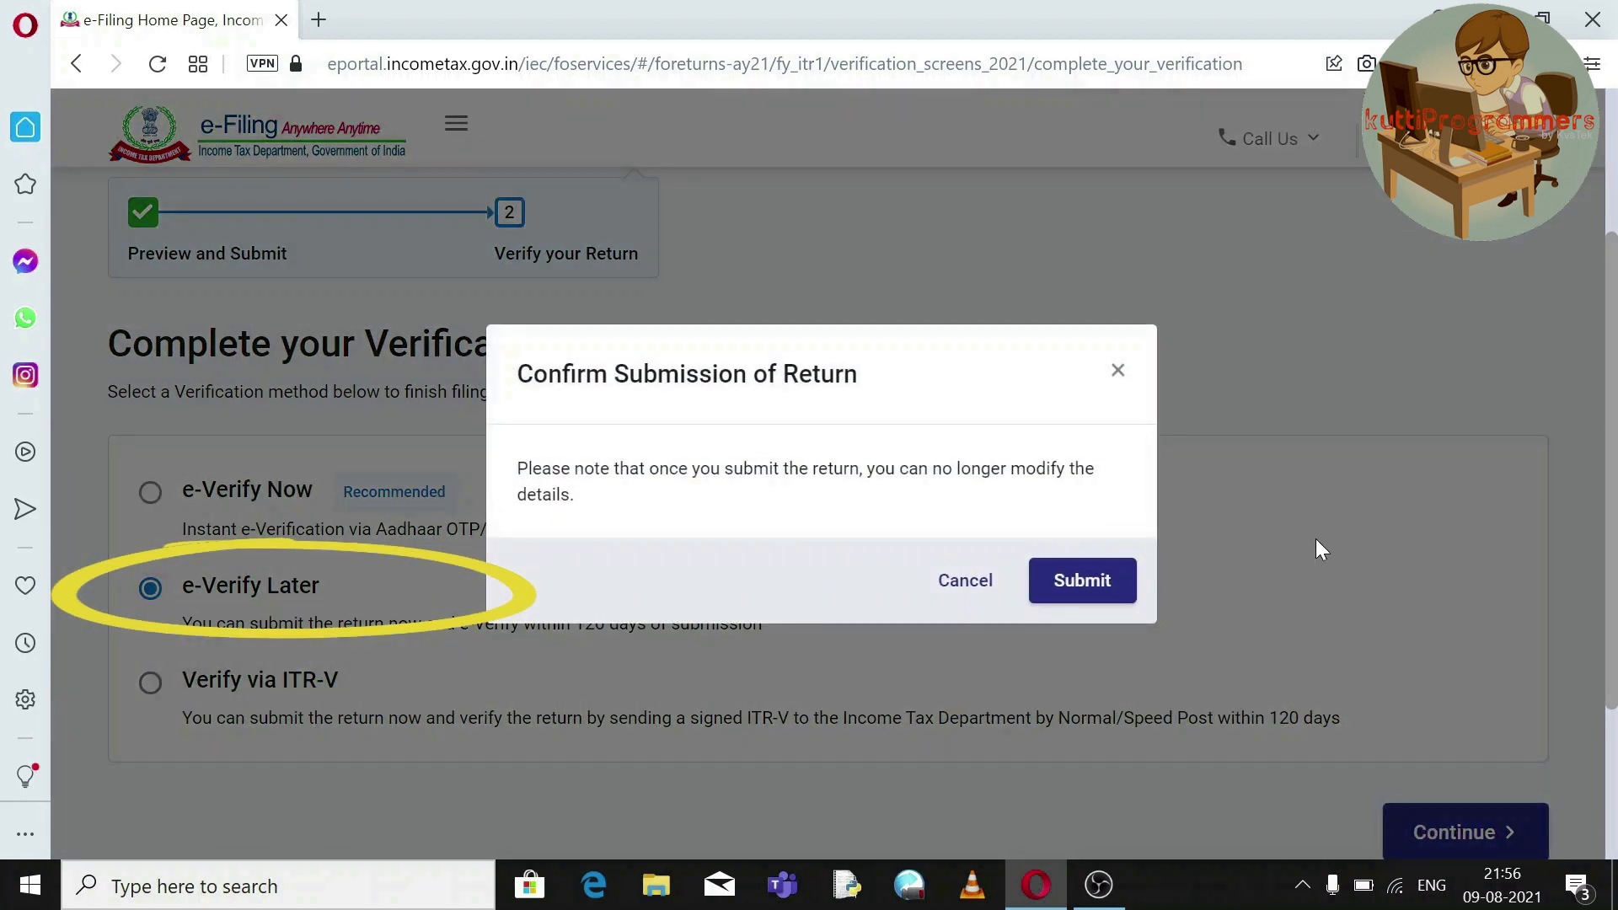
{"action": "left_click", "coordinate": [1081, 585]}
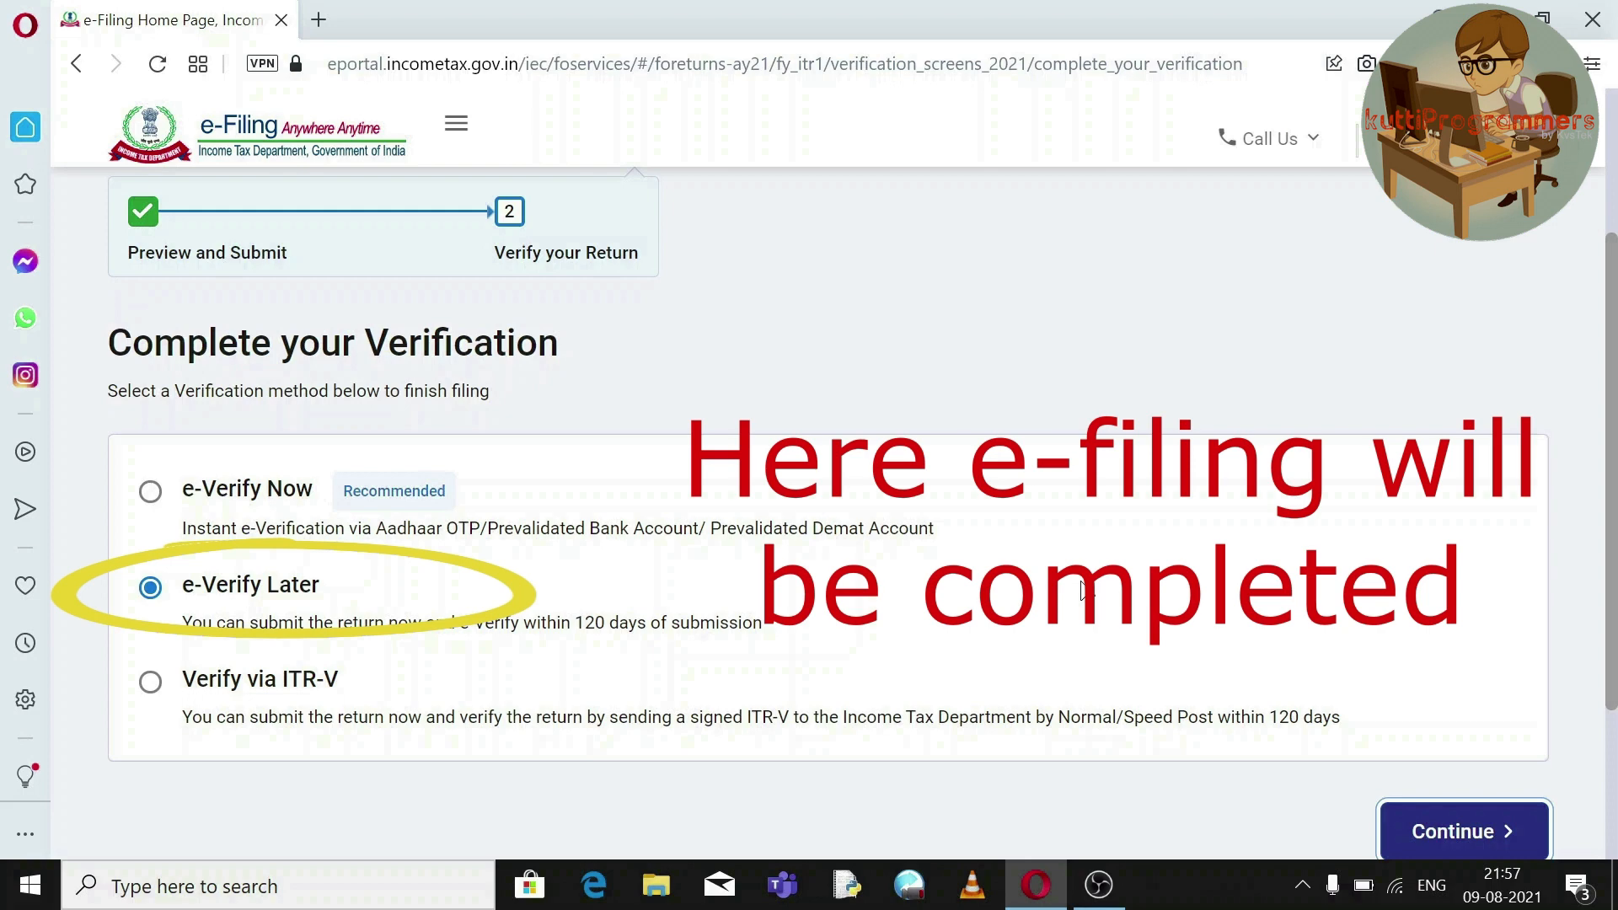
{"action": "scroll", "coordinate": [1082, 592], "scroll_direction": "up", "scroll_amount": 1}
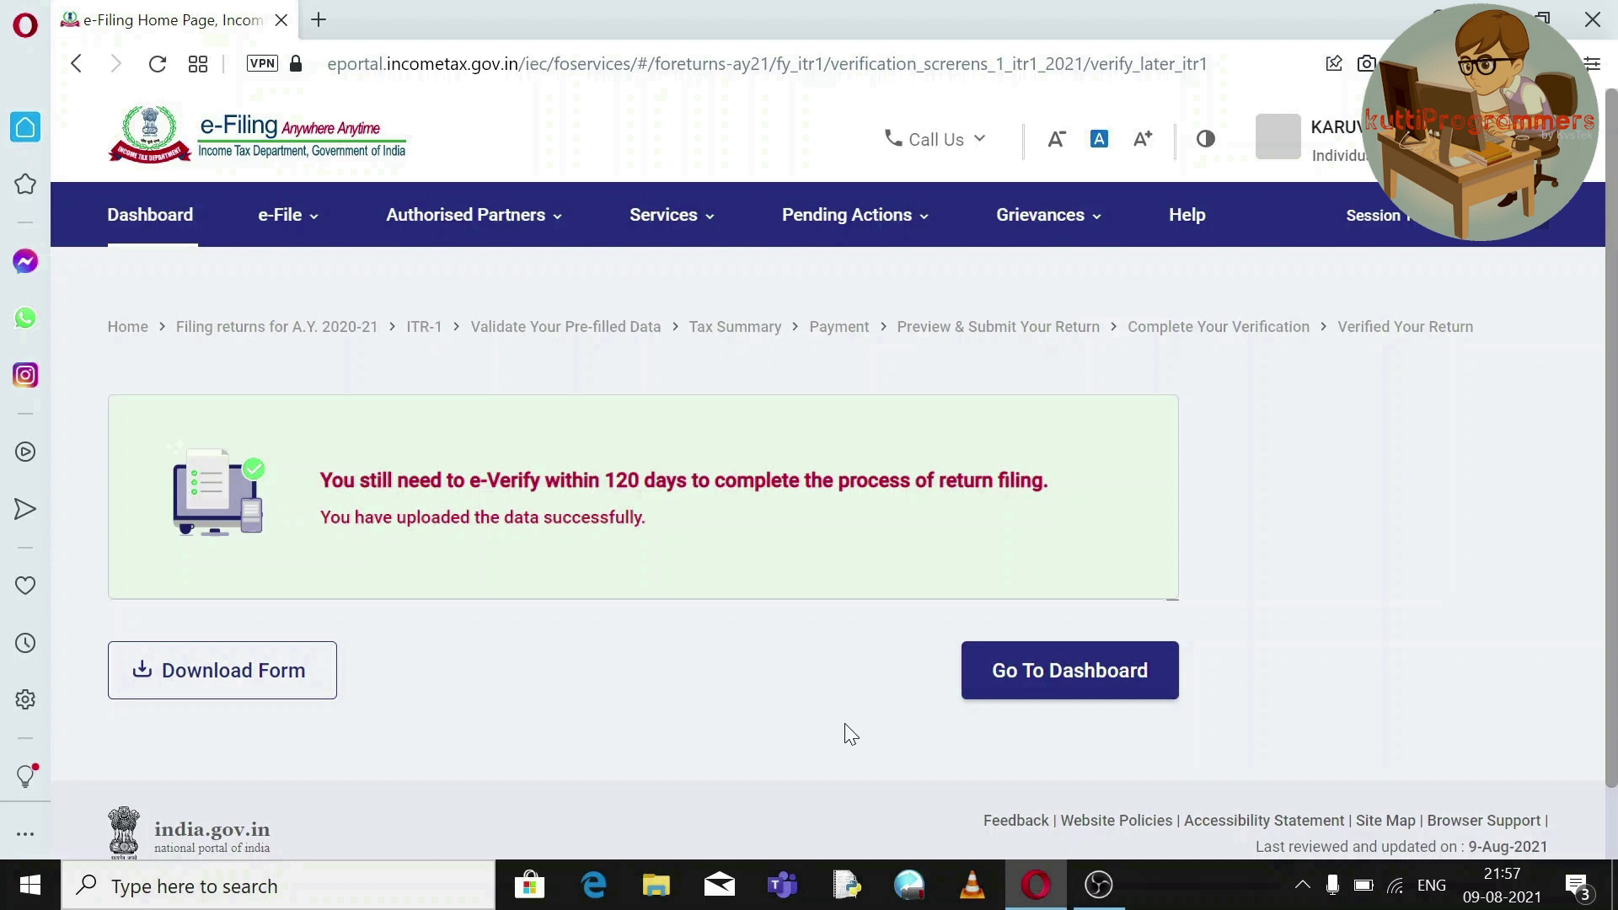
Return to the dashboard and go to the e-Verify Return page under Income Tax Returns.
{"action": "left_click", "coordinate": [1068, 682]}
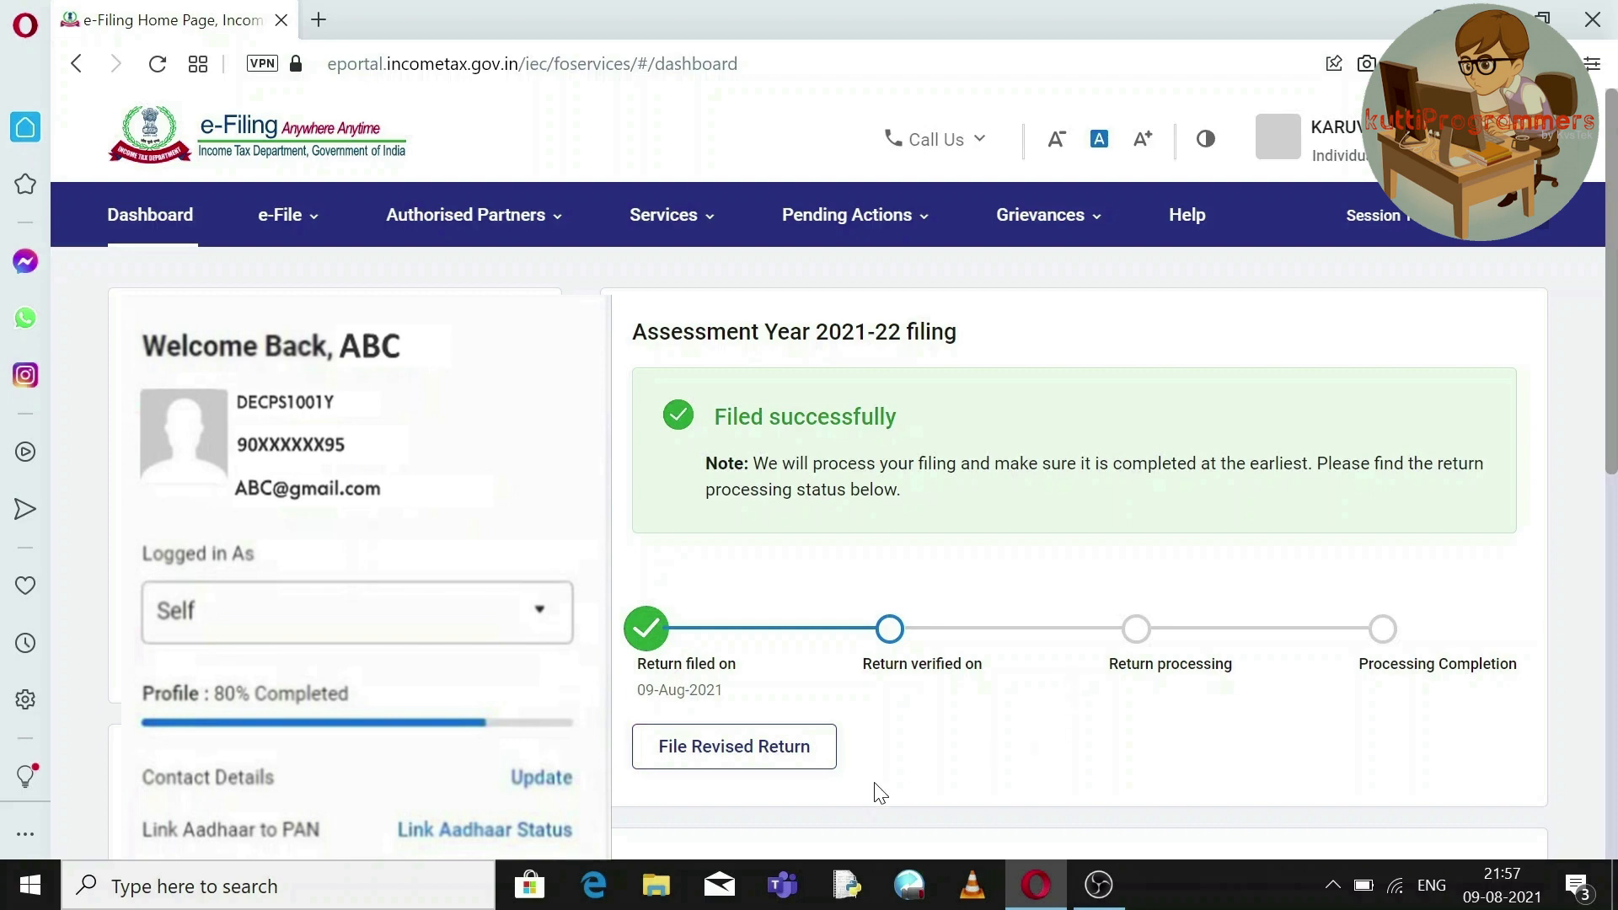
{"action": "left_click", "coordinate": [287, 215]}
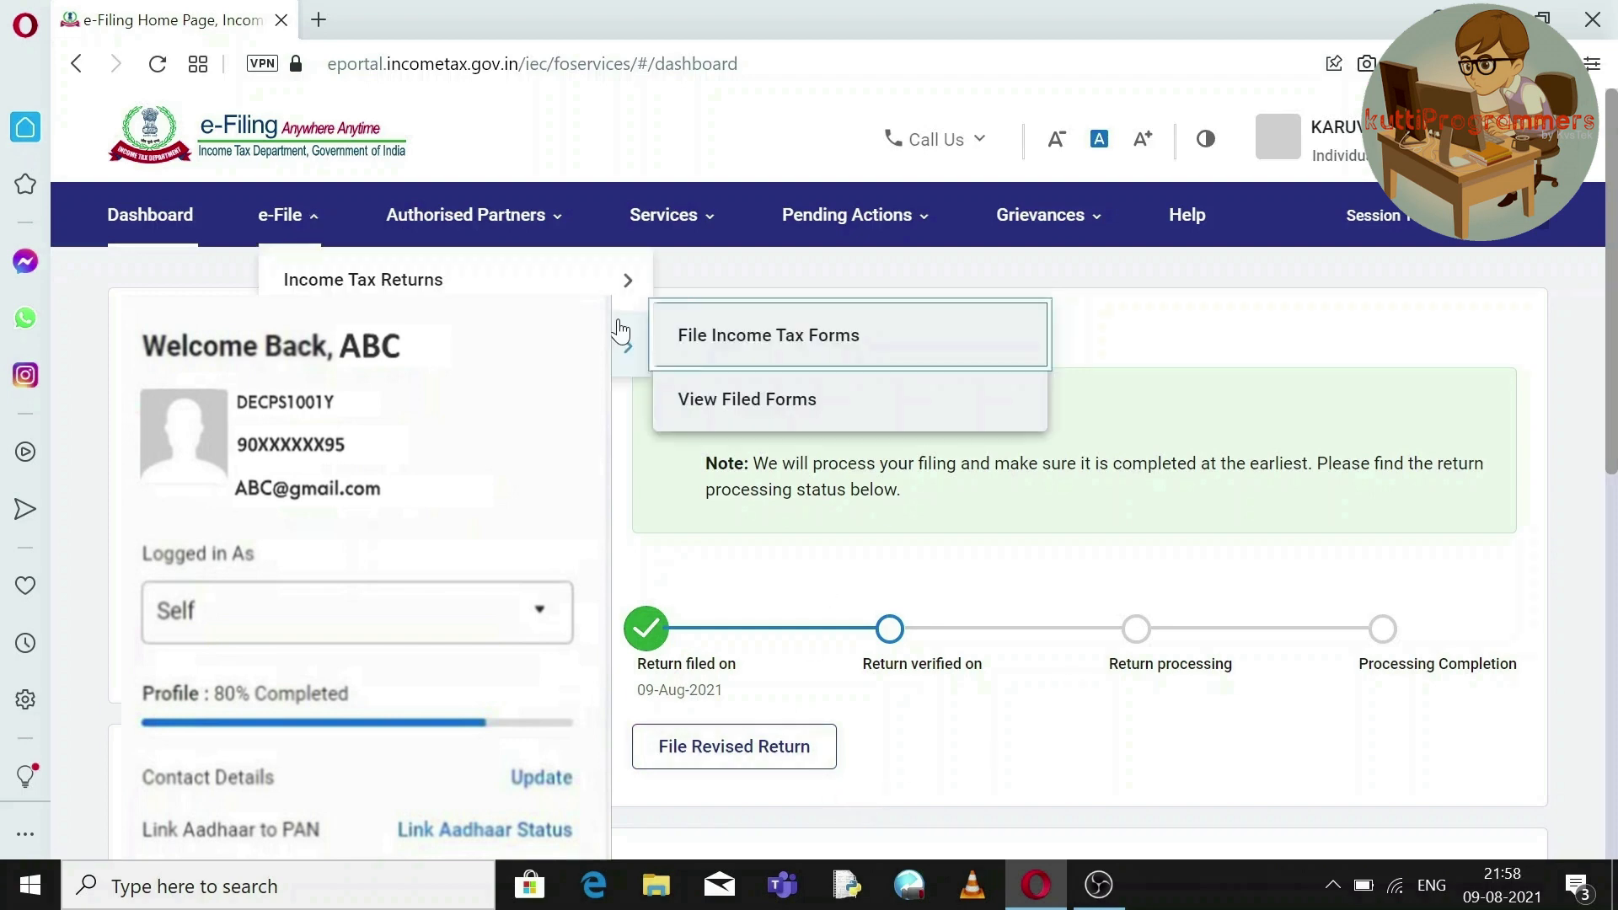
{"action": "mouse_move", "coordinate": [621, 280]}
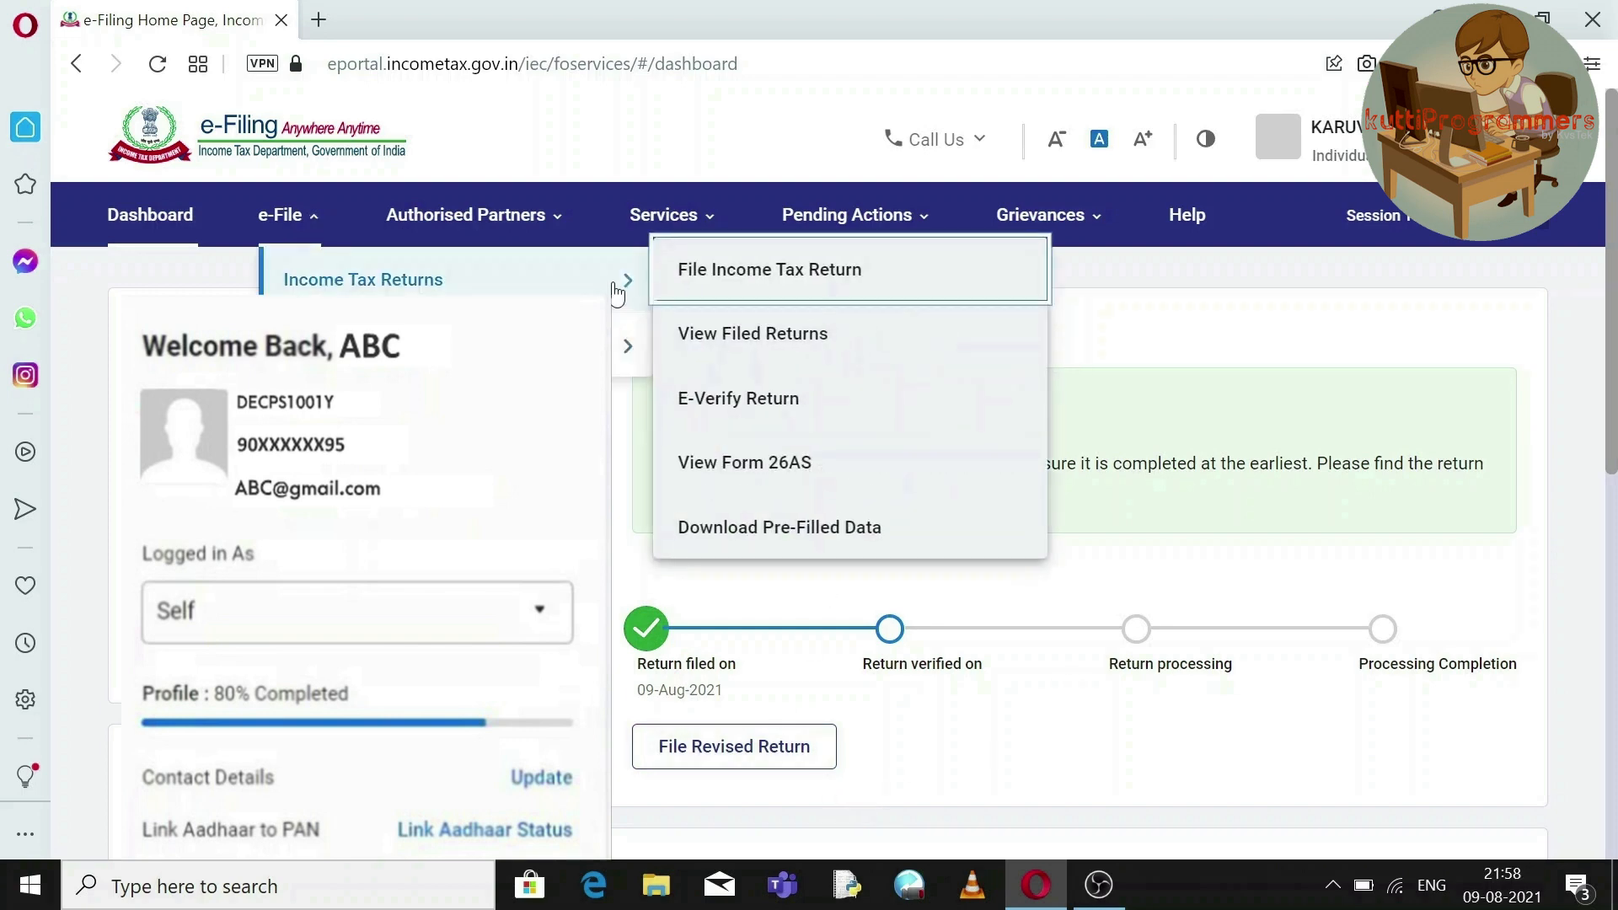
{"action": "left_click", "coordinate": [738, 399]}
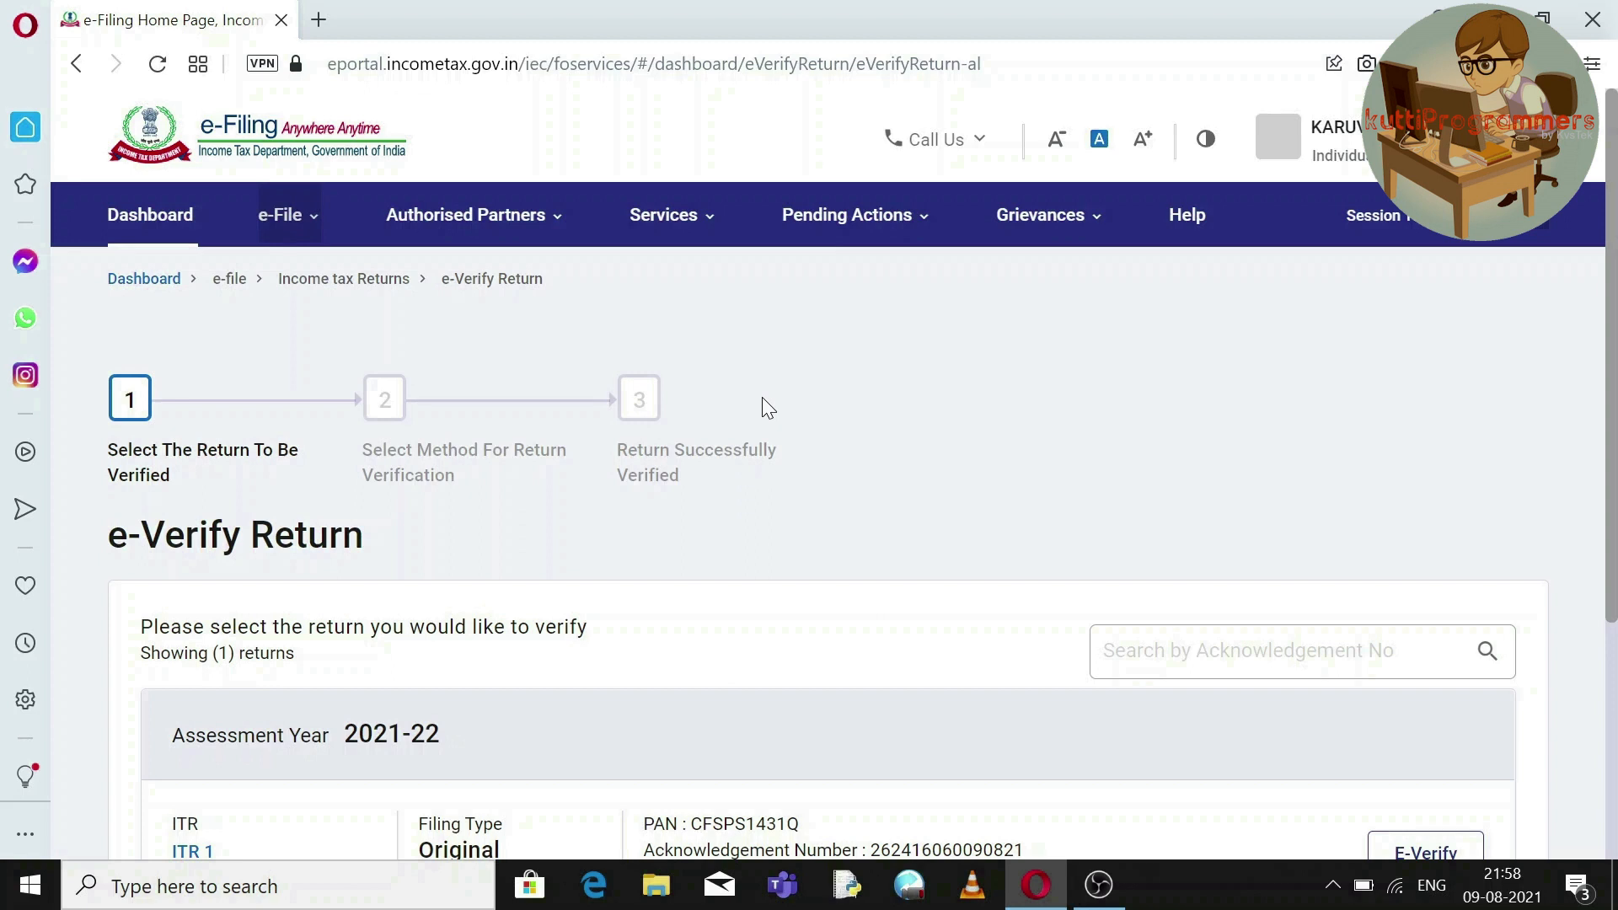
Point out the acknowledgement number and start e-verifying the AY 2021-22 ITR 1 return.
{"action": "scroll", "coordinate": [1614, 543], "scroll_direction": "down", "scroll_amount": 3}
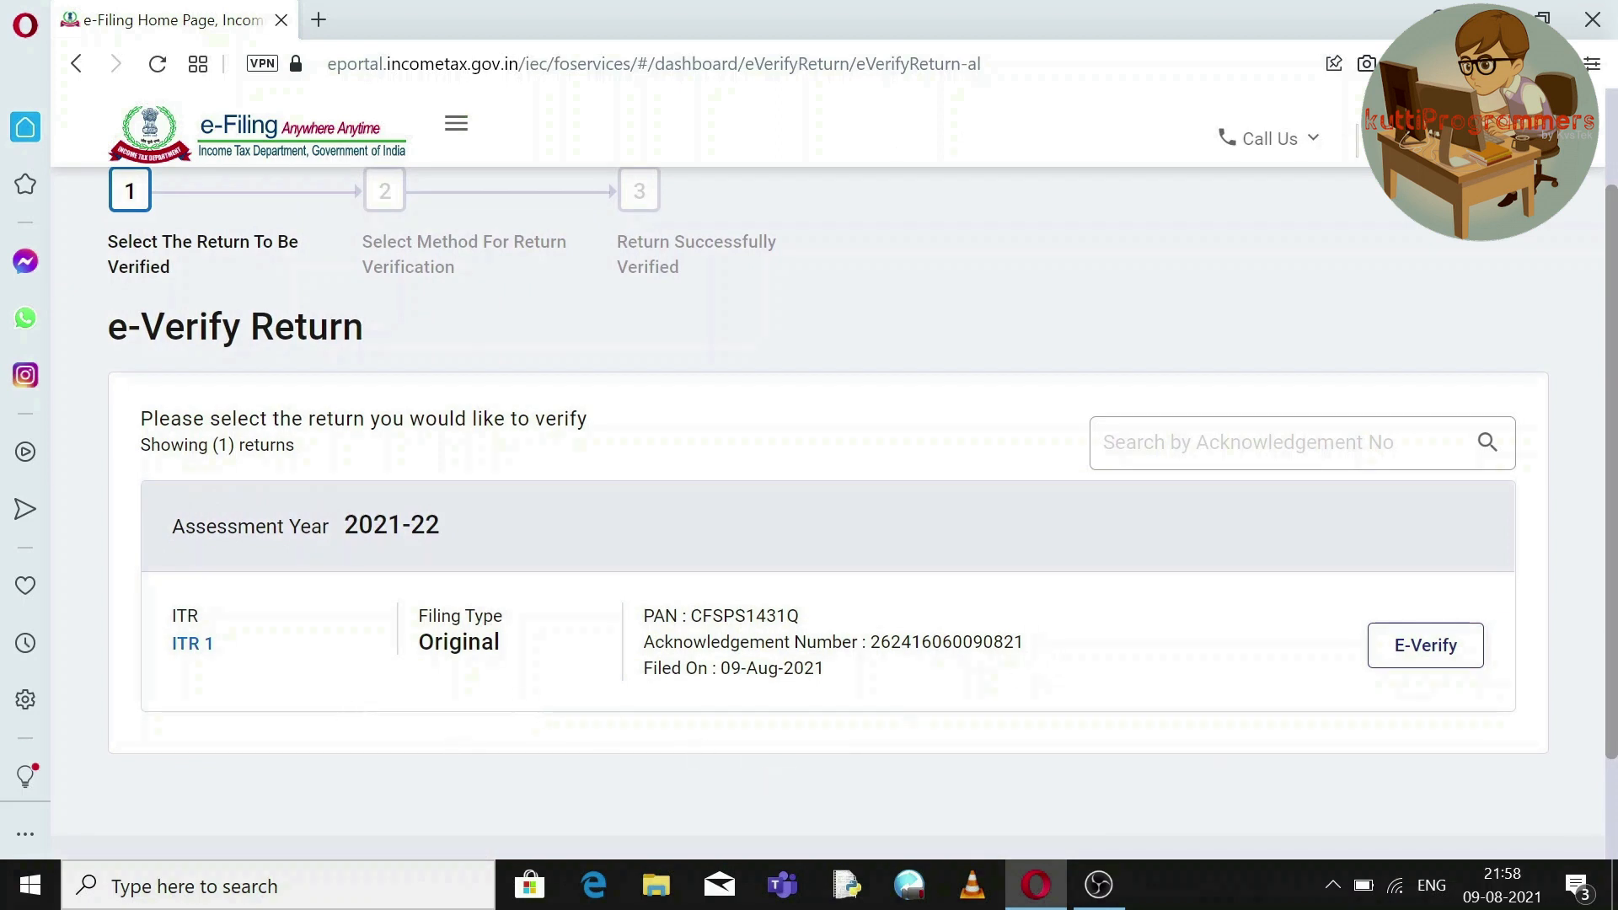
{"action": "left_click_drag", "start_coordinate": [1025, 642], "coordinate": [644, 642]}
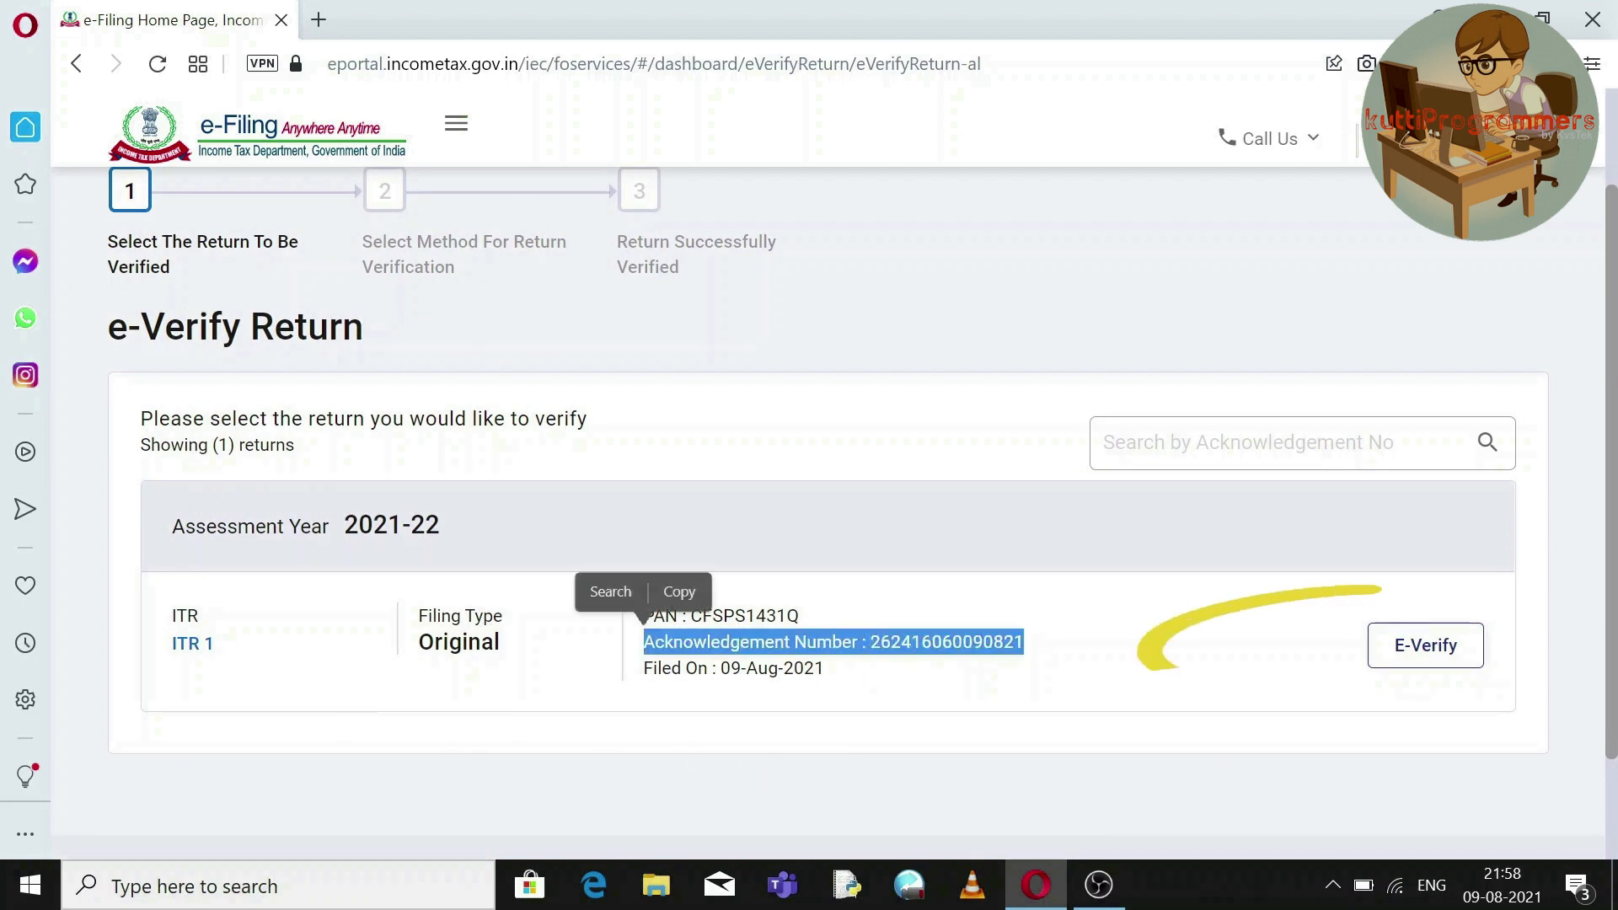
{"action": "left_click", "coordinate": [969, 658]}
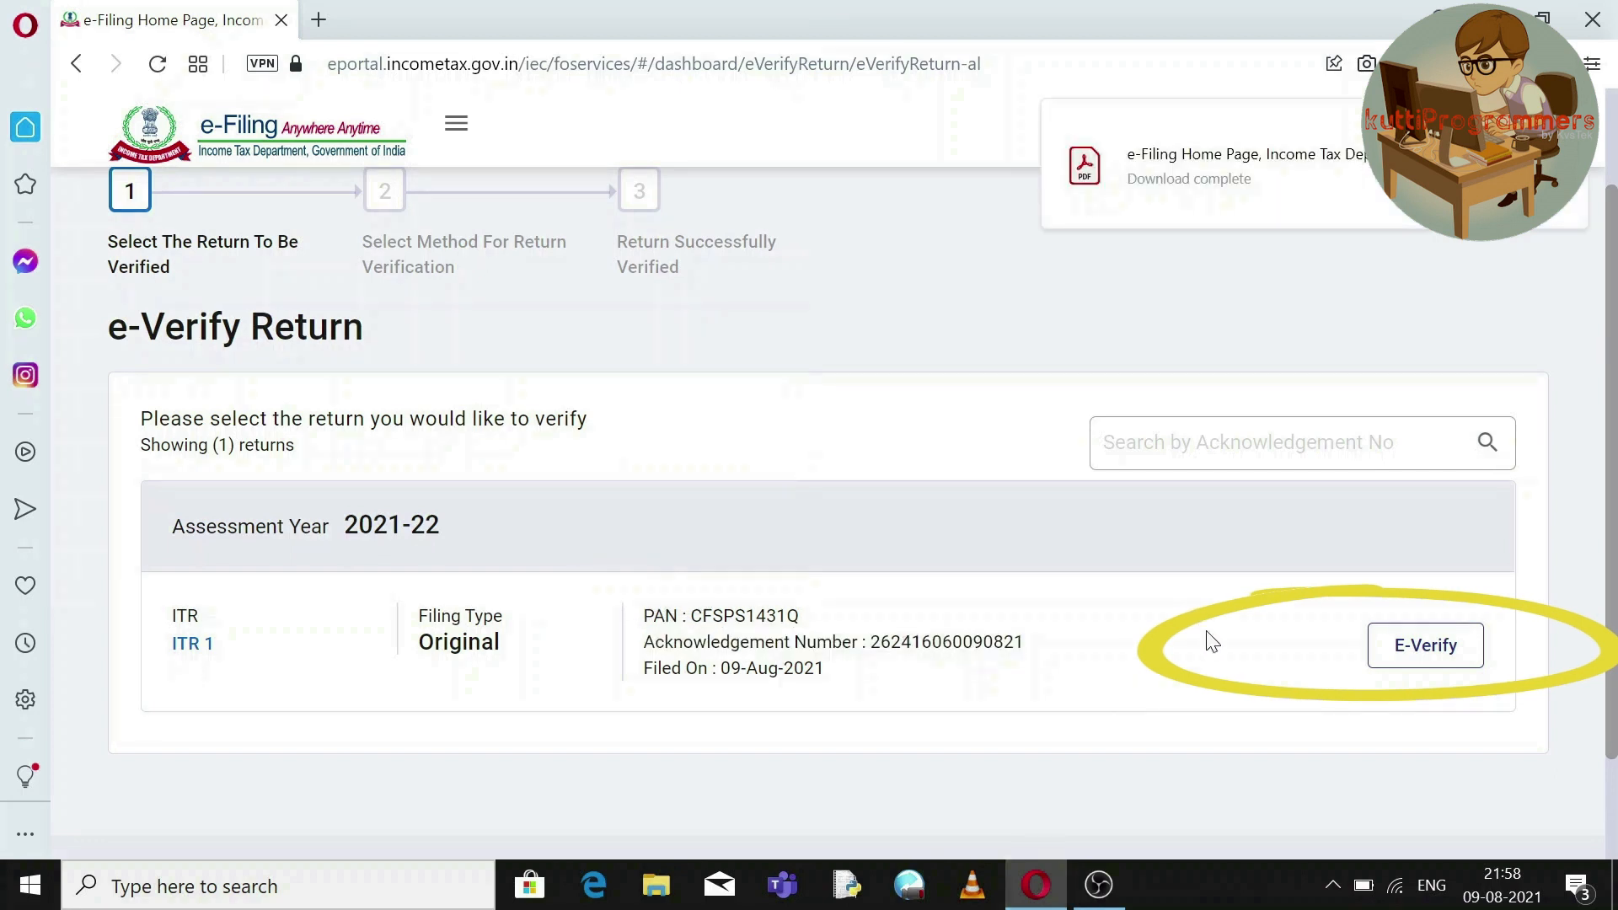
{"action": "left_click", "coordinate": [1410, 664]}
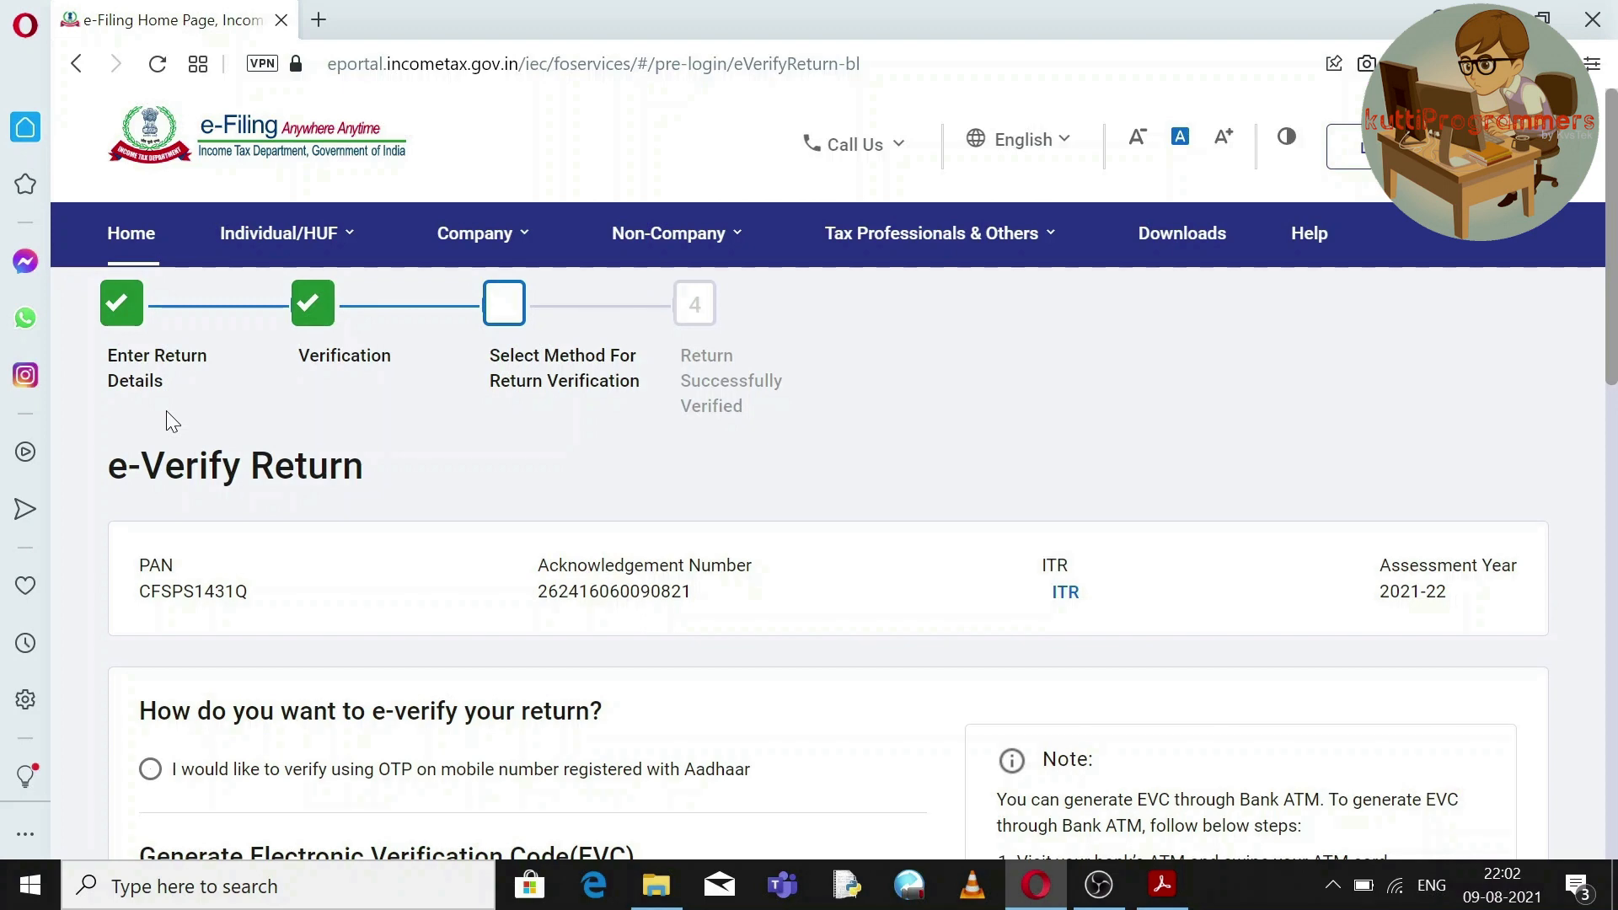
Choose verification by OTP on the Aadhaar-registered mobile and continue.
{"action": "scroll", "coordinate": [1419, 315], "scroll_direction": "down", "scroll_amount": 3}
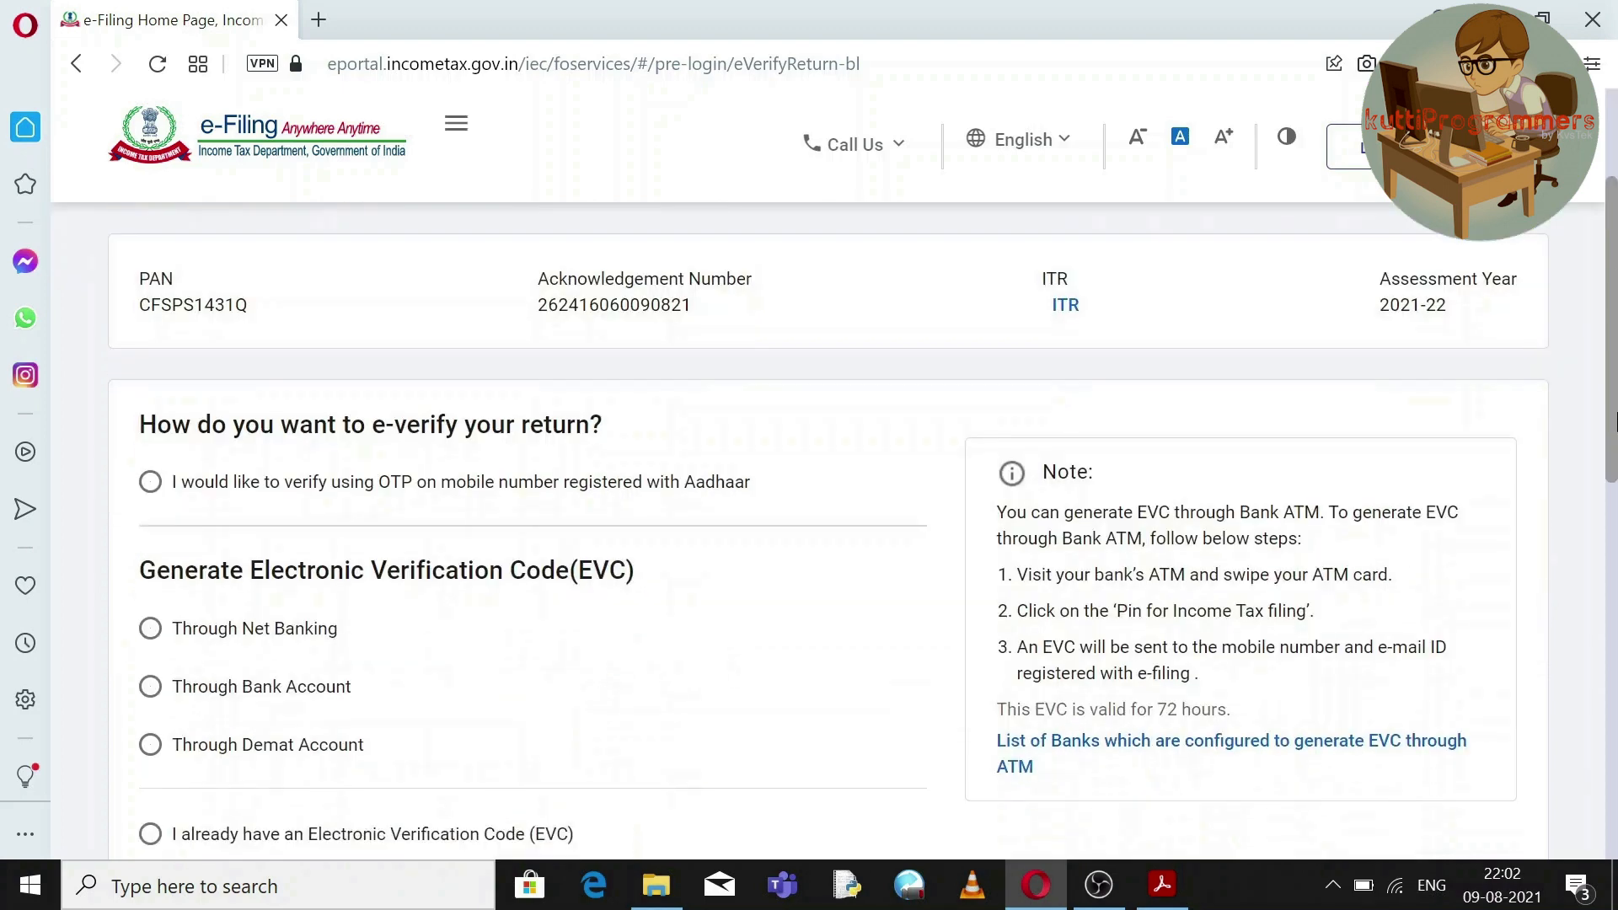
{"action": "scroll", "coordinate": [1487, 402], "scroll_direction": "up", "scroll_amount": 2}
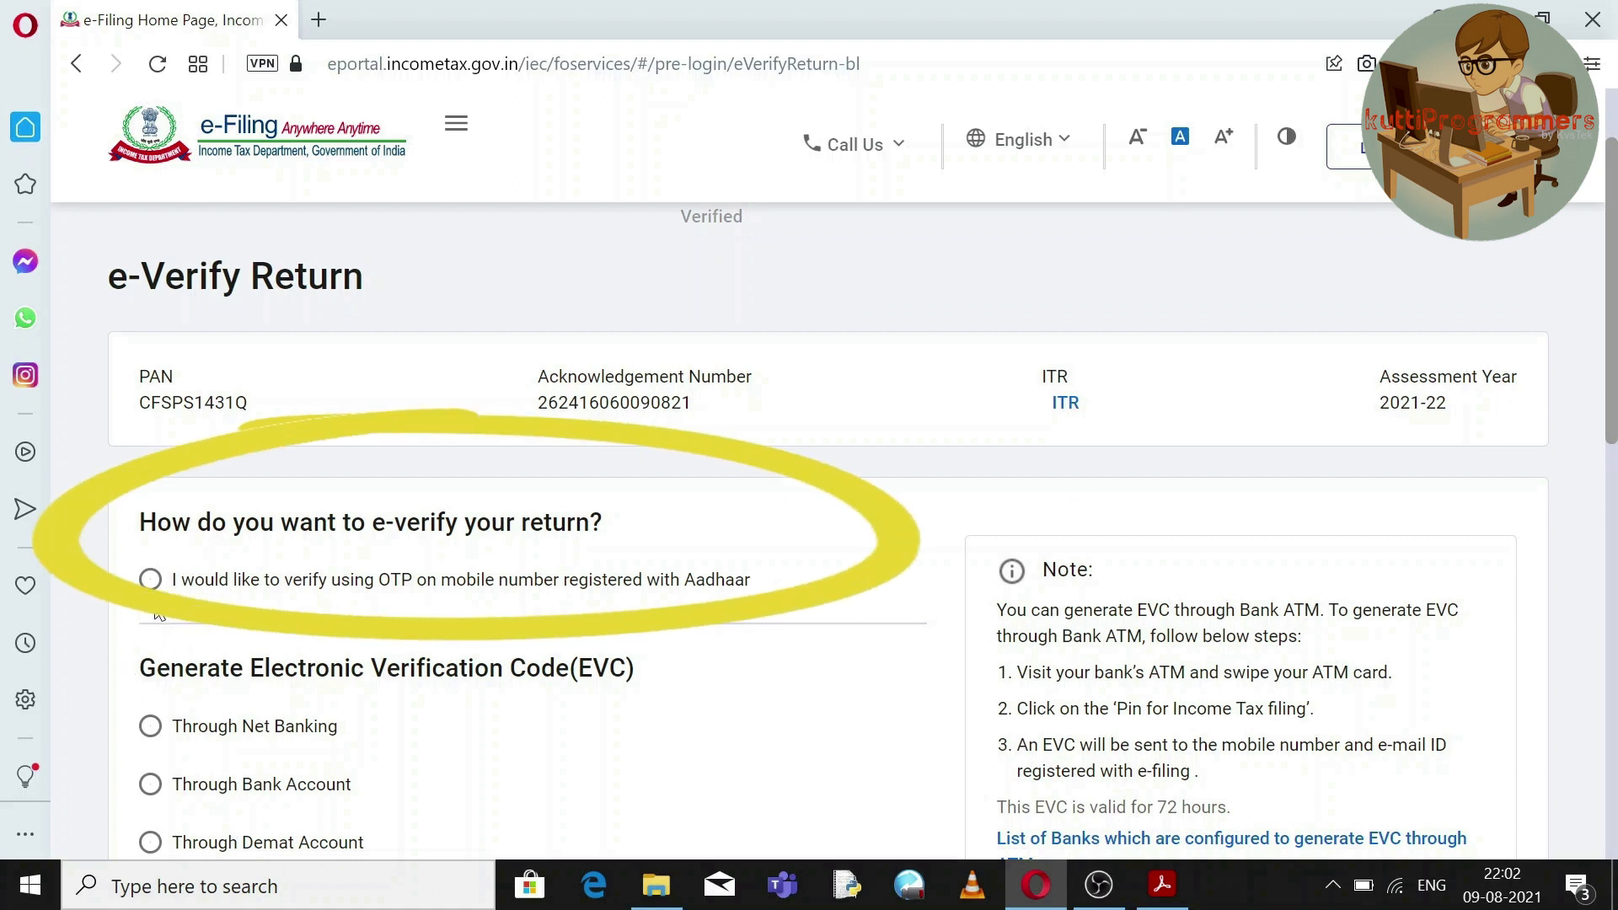
{"action": "left_click", "coordinate": [151, 580]}
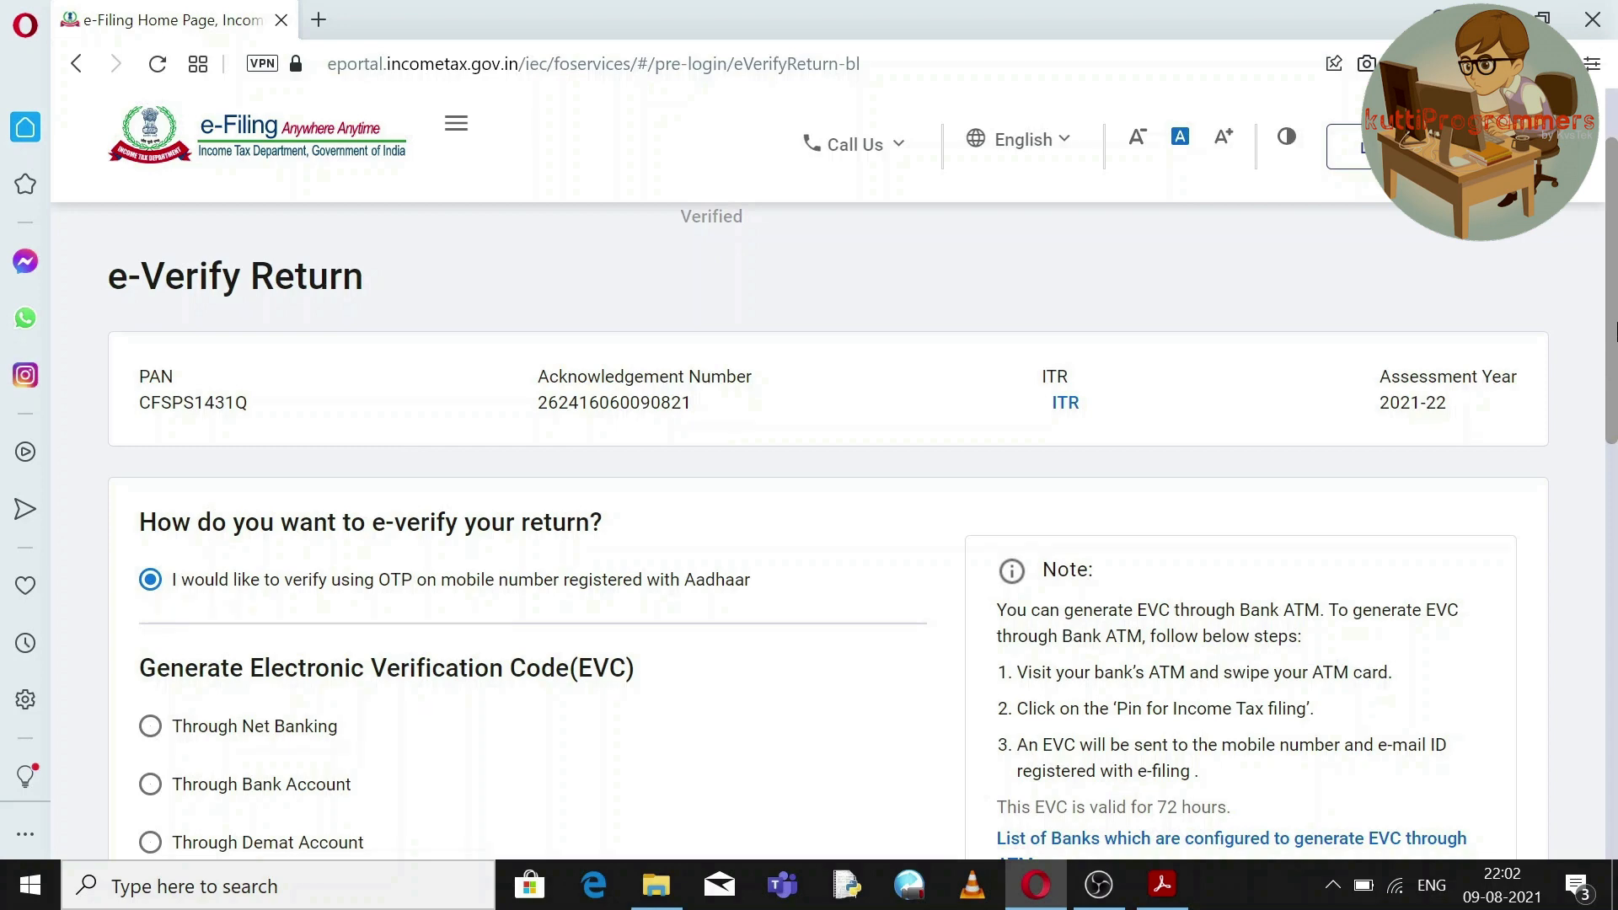
{"action": "scroll", "coordinate": [1614, 327], "scroll_direction": "down", "scroll_amount": 4}
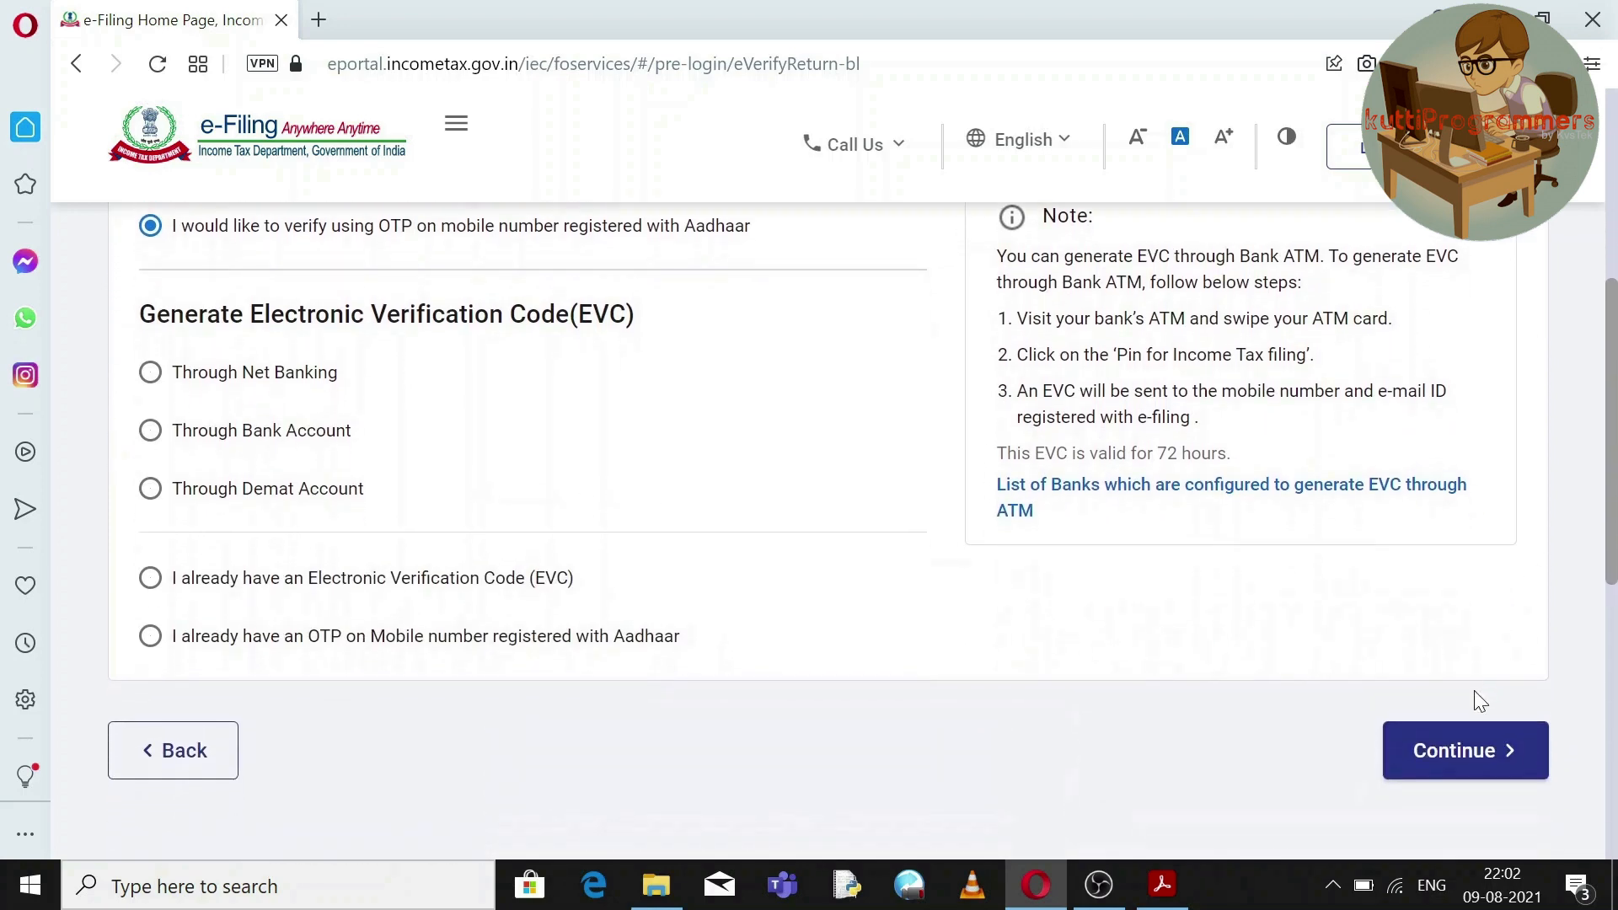
{"action": "left_click", "coordinate": [1451, 748]}
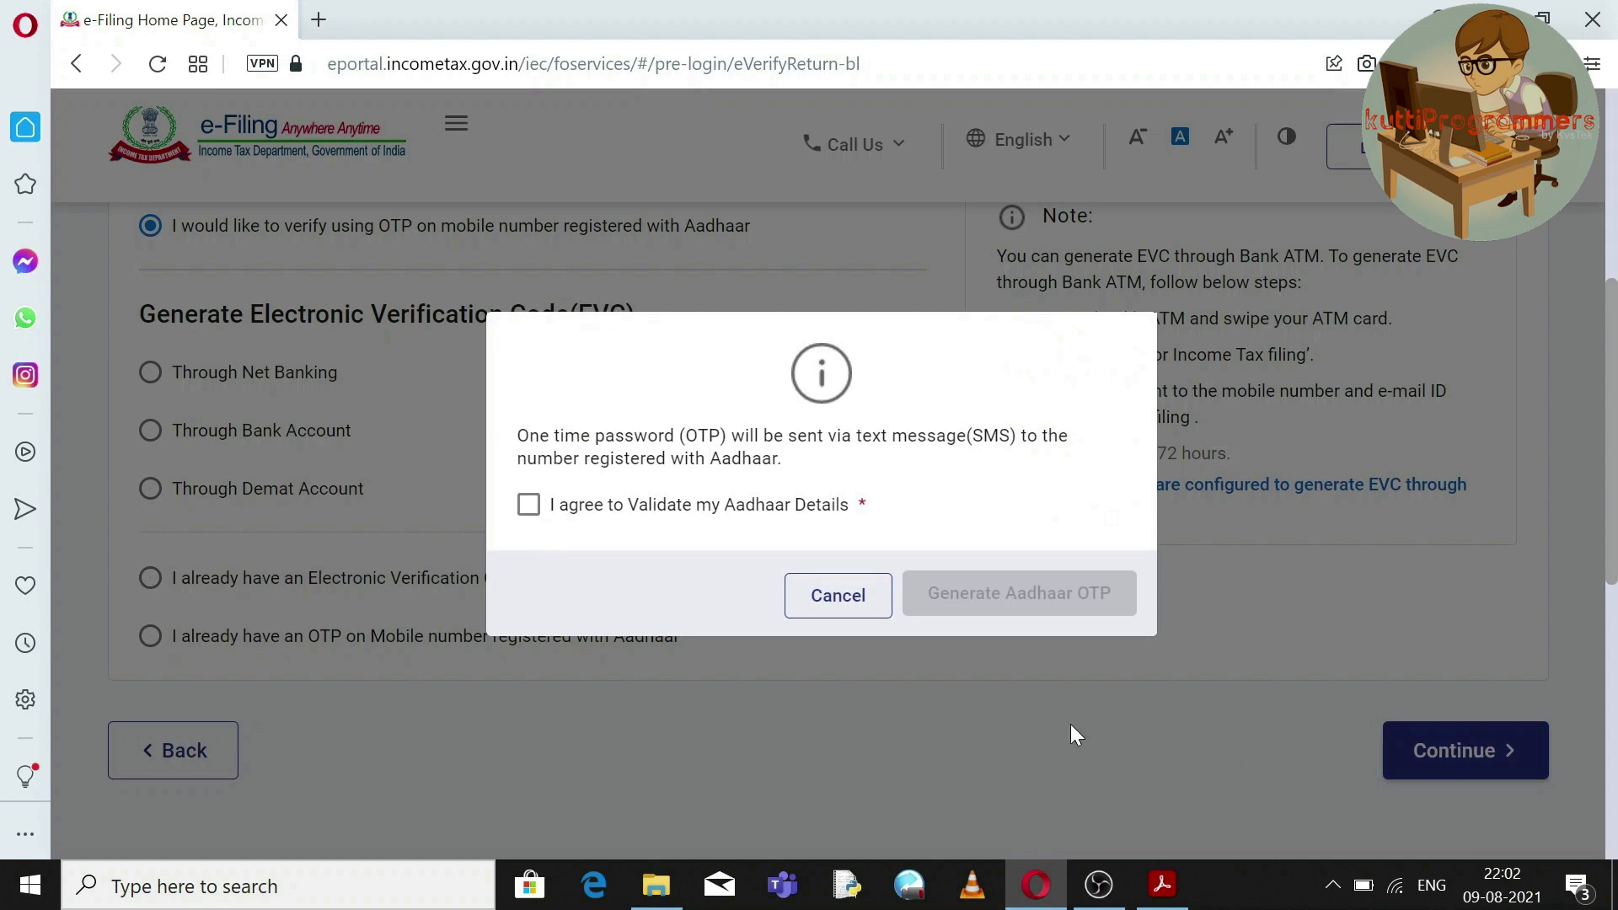
Agree to Aadhaar validation, generate the OTP, then enter and validate the received OTP.
{"action": "left_click", "coordinate": [731, 504]}
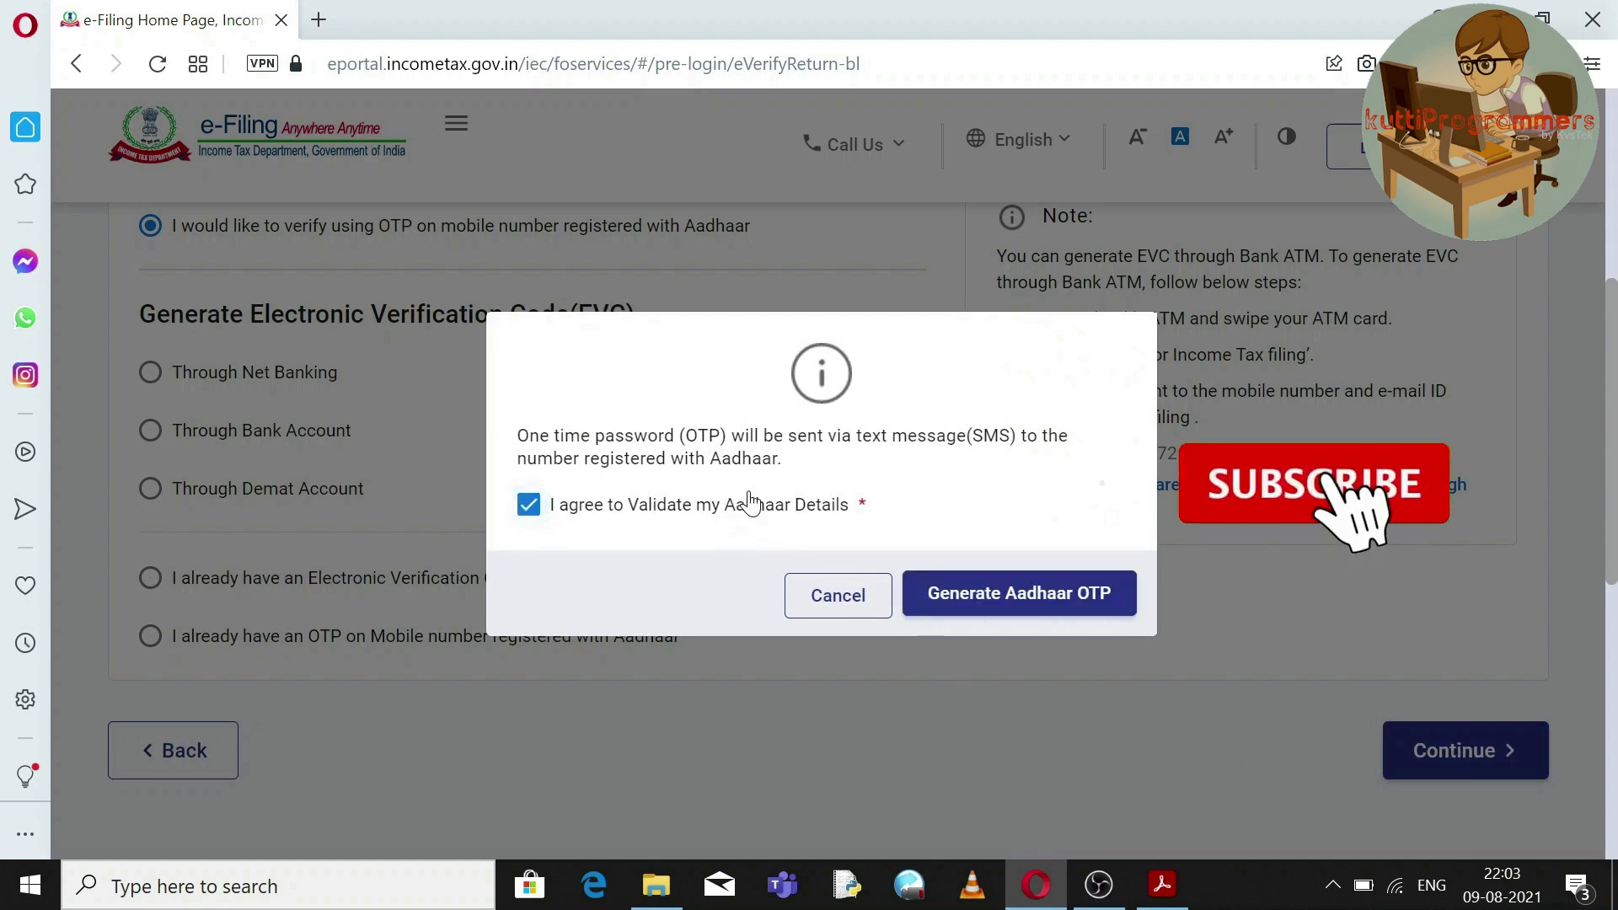
{"action": "left_click", "coordinate": [1033, 593]}
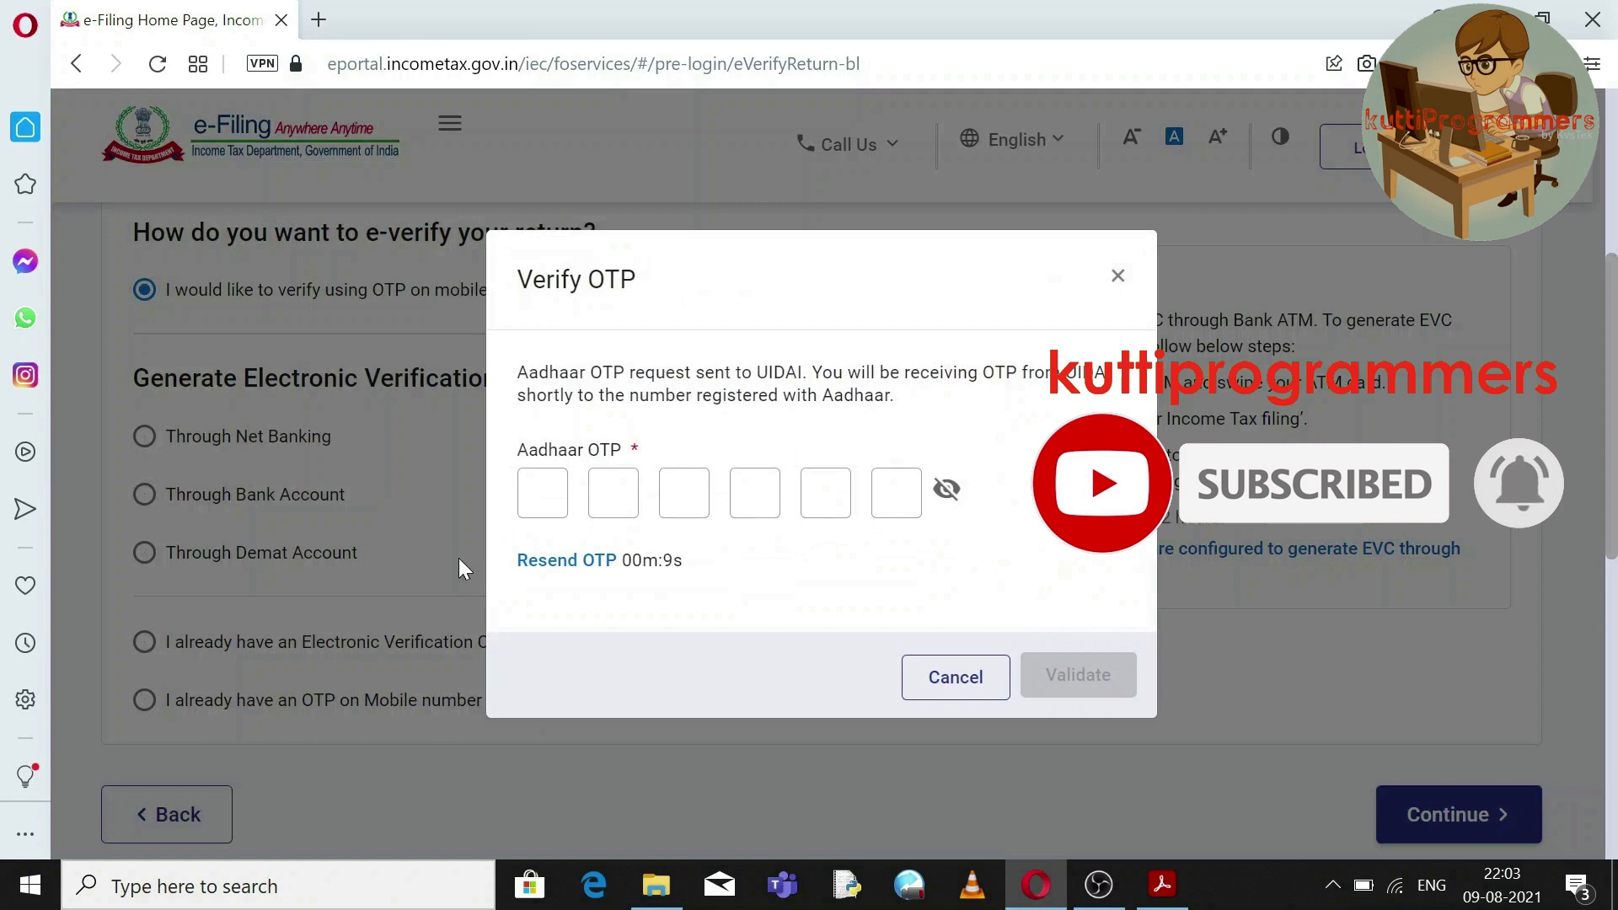
{"action": "left_click", "coordinate": [542, 495]}
{"action": "type", "text": "123456"}
{"action": "left_click", "coordinate": [1074, 674]}
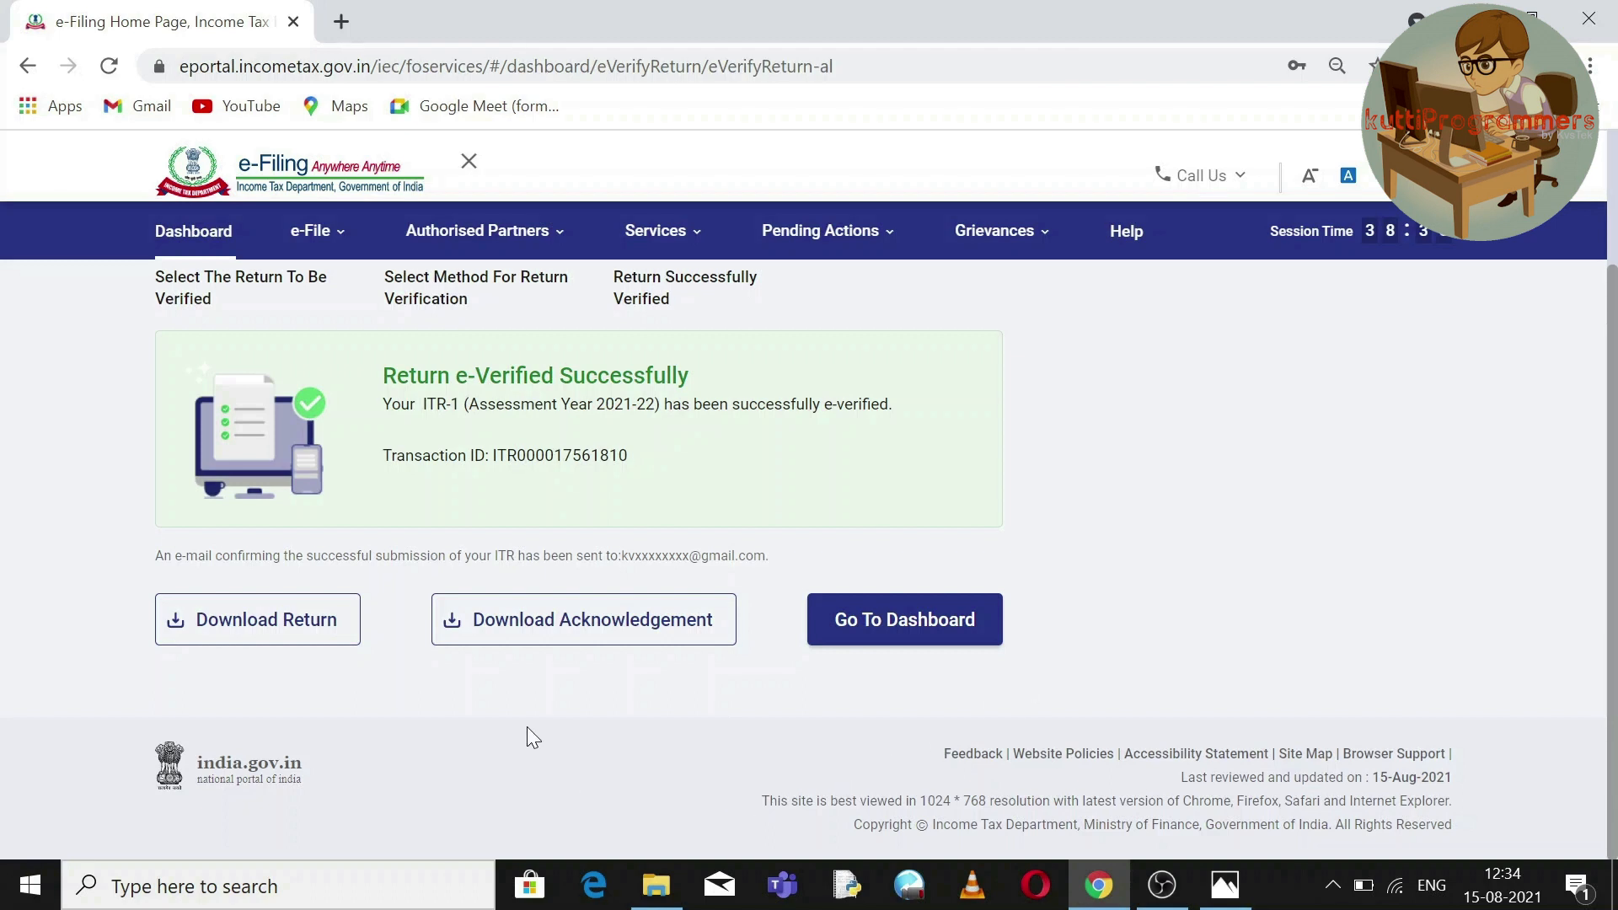
Download a PDF copy of the e-verified return, then go to the dashboard's e-File options.
{"action": "left_click", "coordinate": [303, 630]}
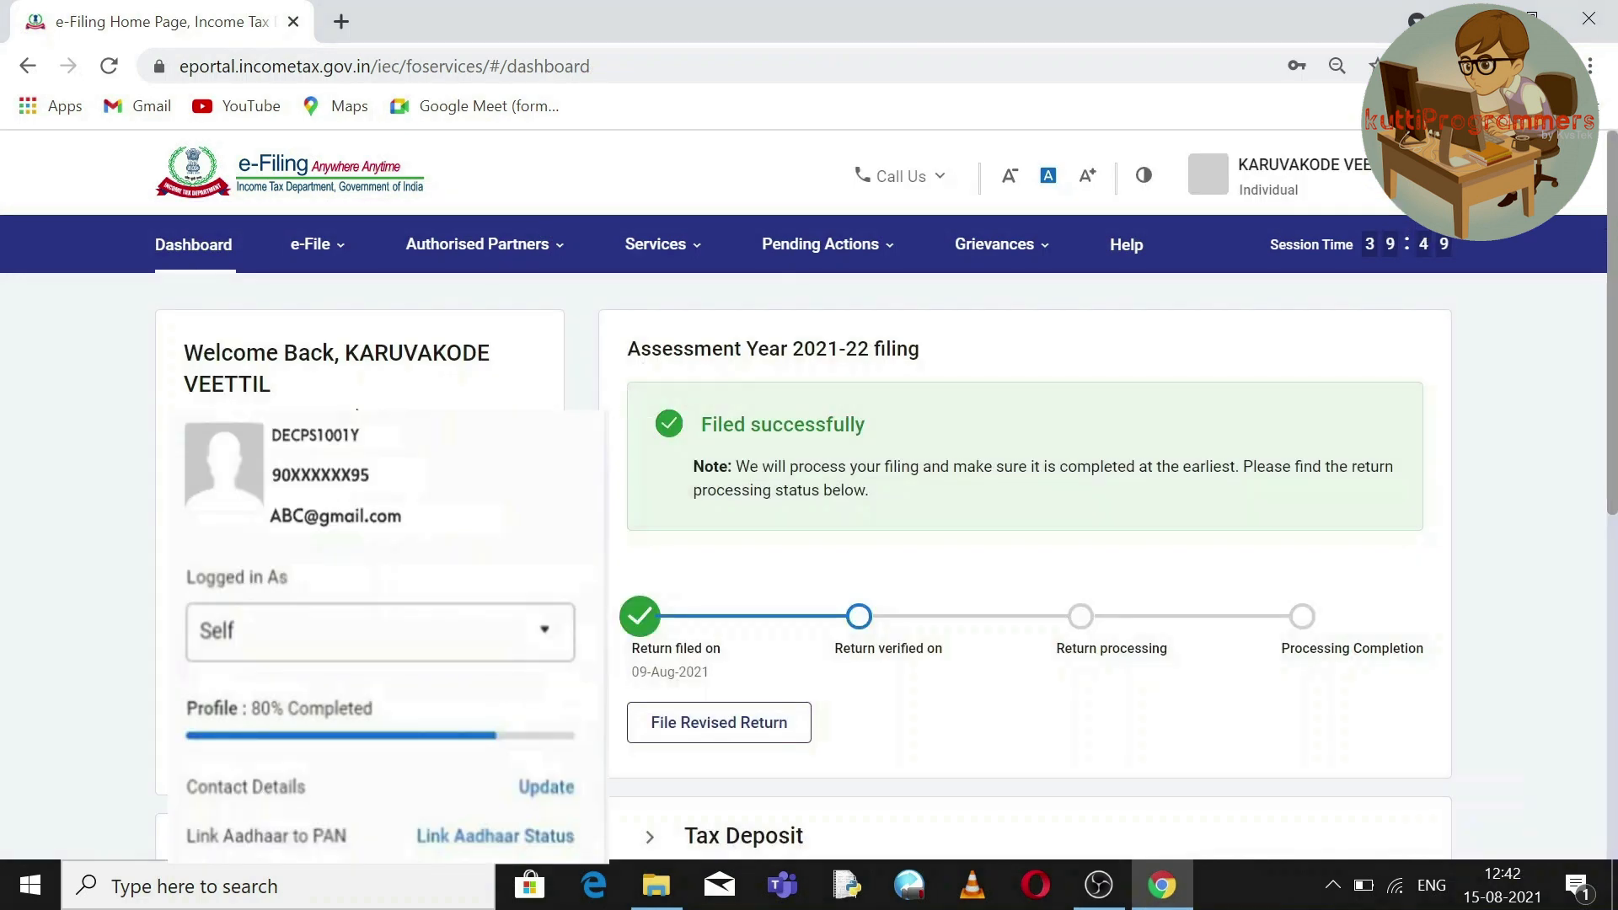
{"action": "left_click", "coordinate": [325, 251]}
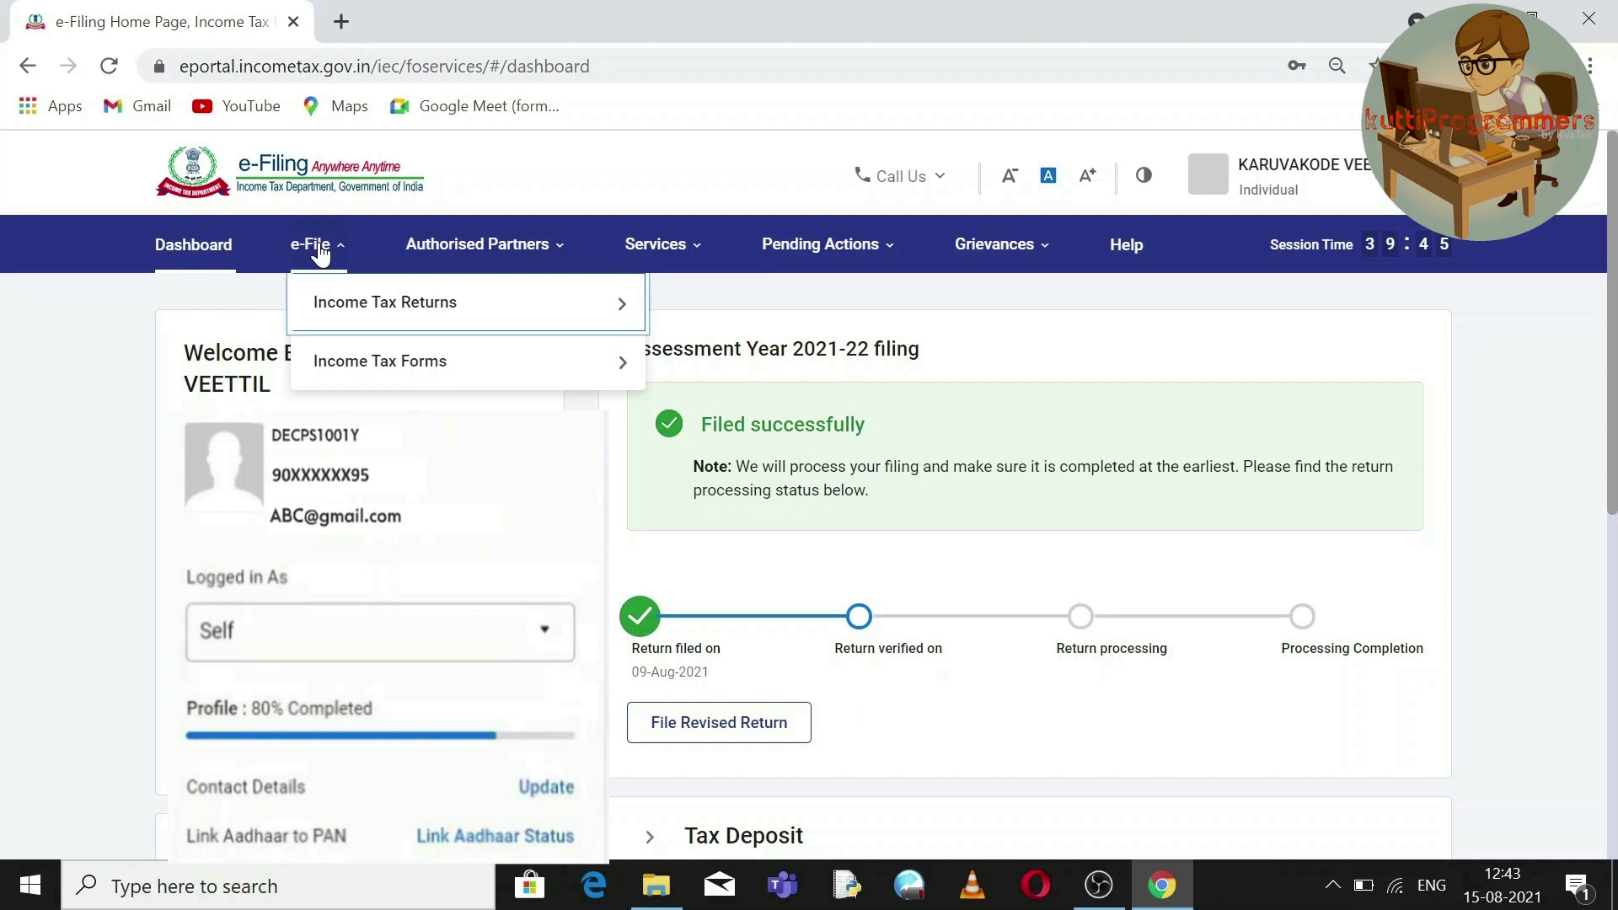
In View Filed Returns, check the AY 2021-22 ITR-1 is e-verified on Aug 15, 2021.
{"action": "mouse_move", "coordinate": [343, 318]}
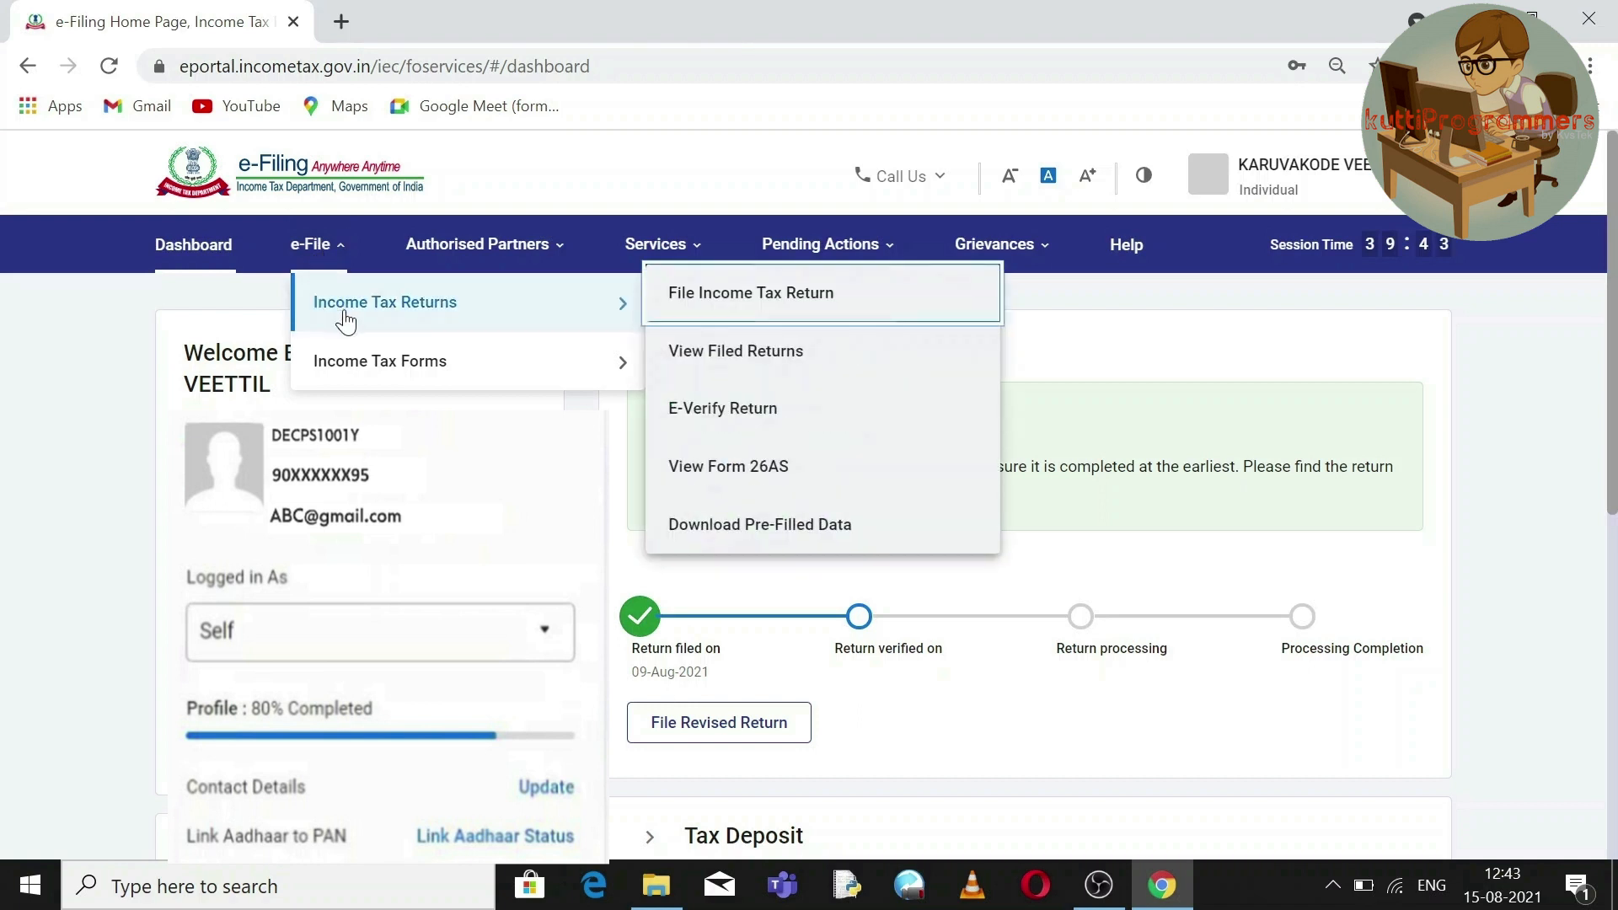
{"action": "mouse_move", "coordinate": [361, 368]}
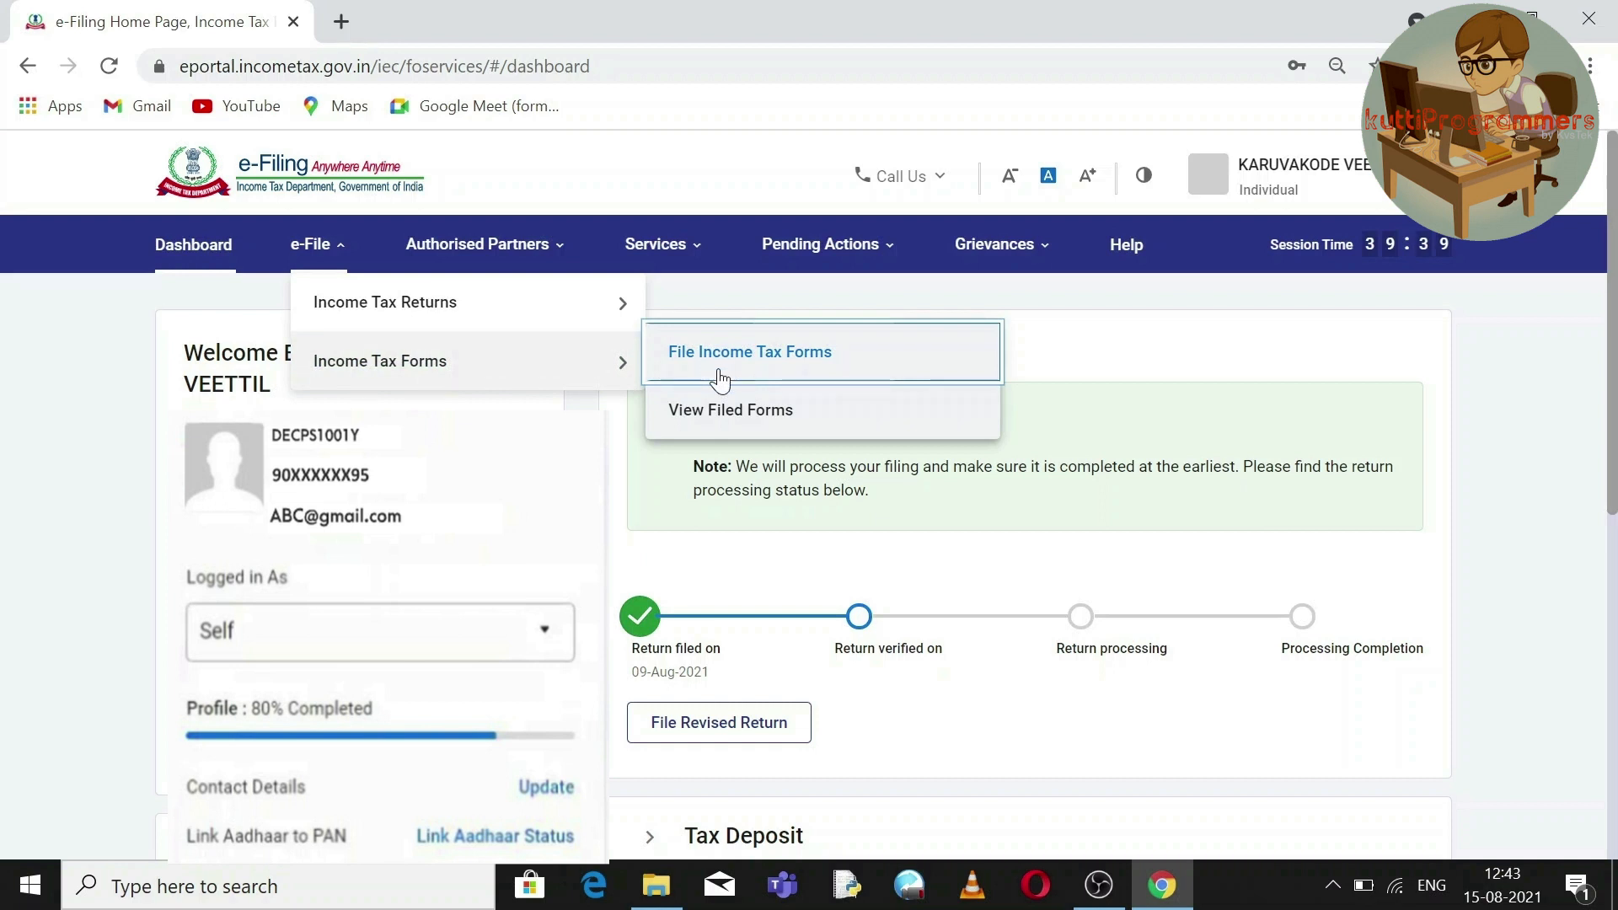
{"action": "mouse_move", "coordinate": [553, 318]}
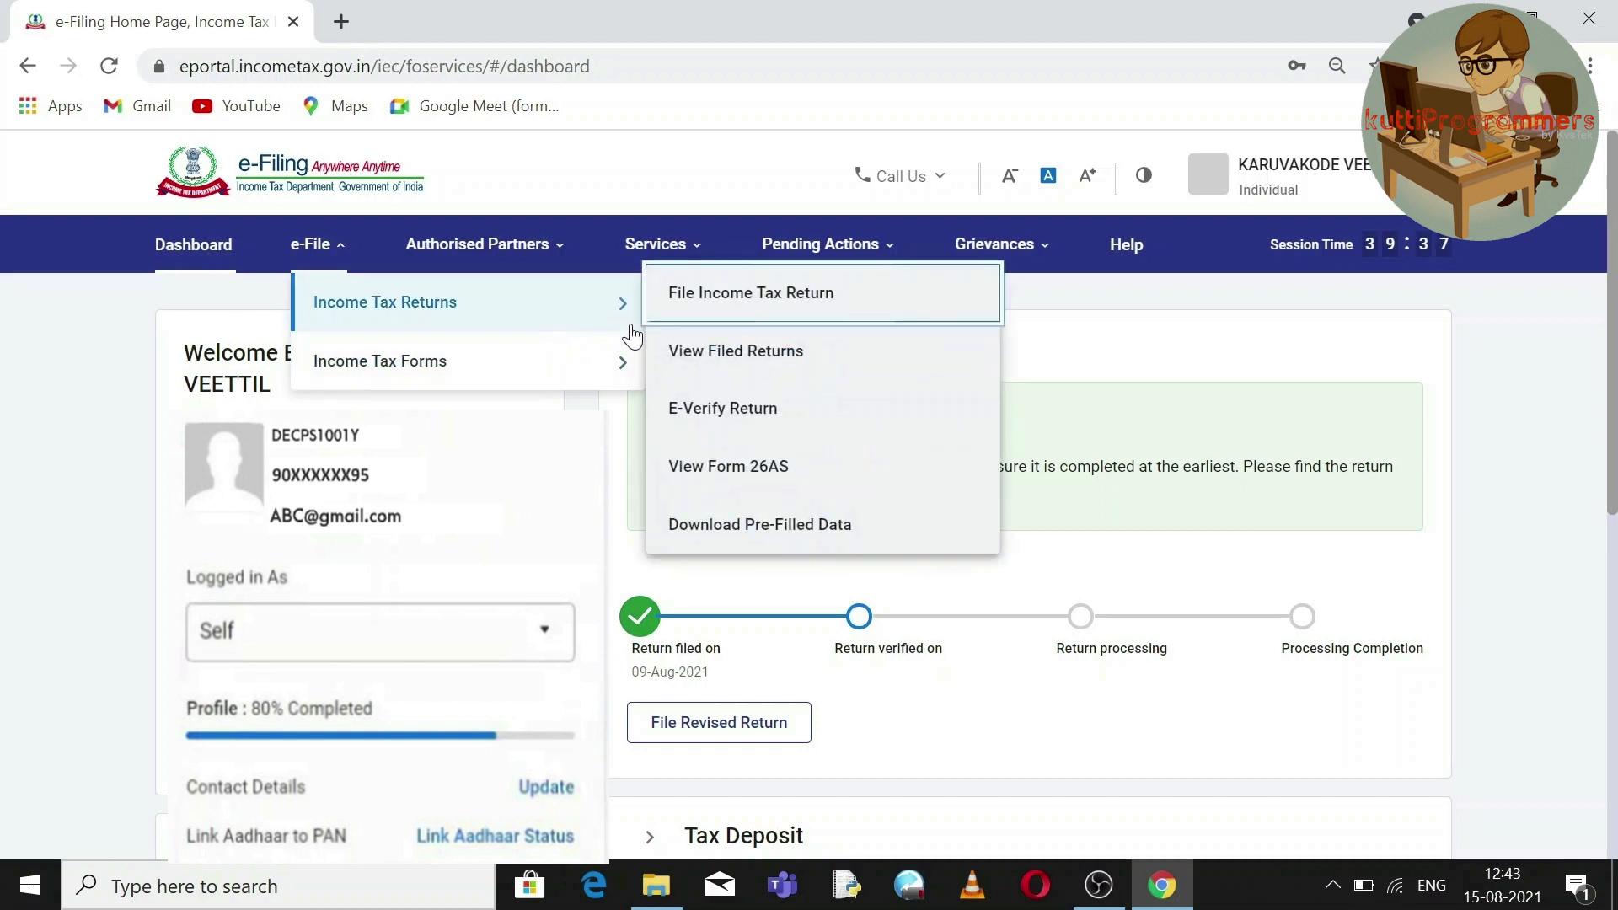
{"action": "left_click", "coordinate": [693, 358]}
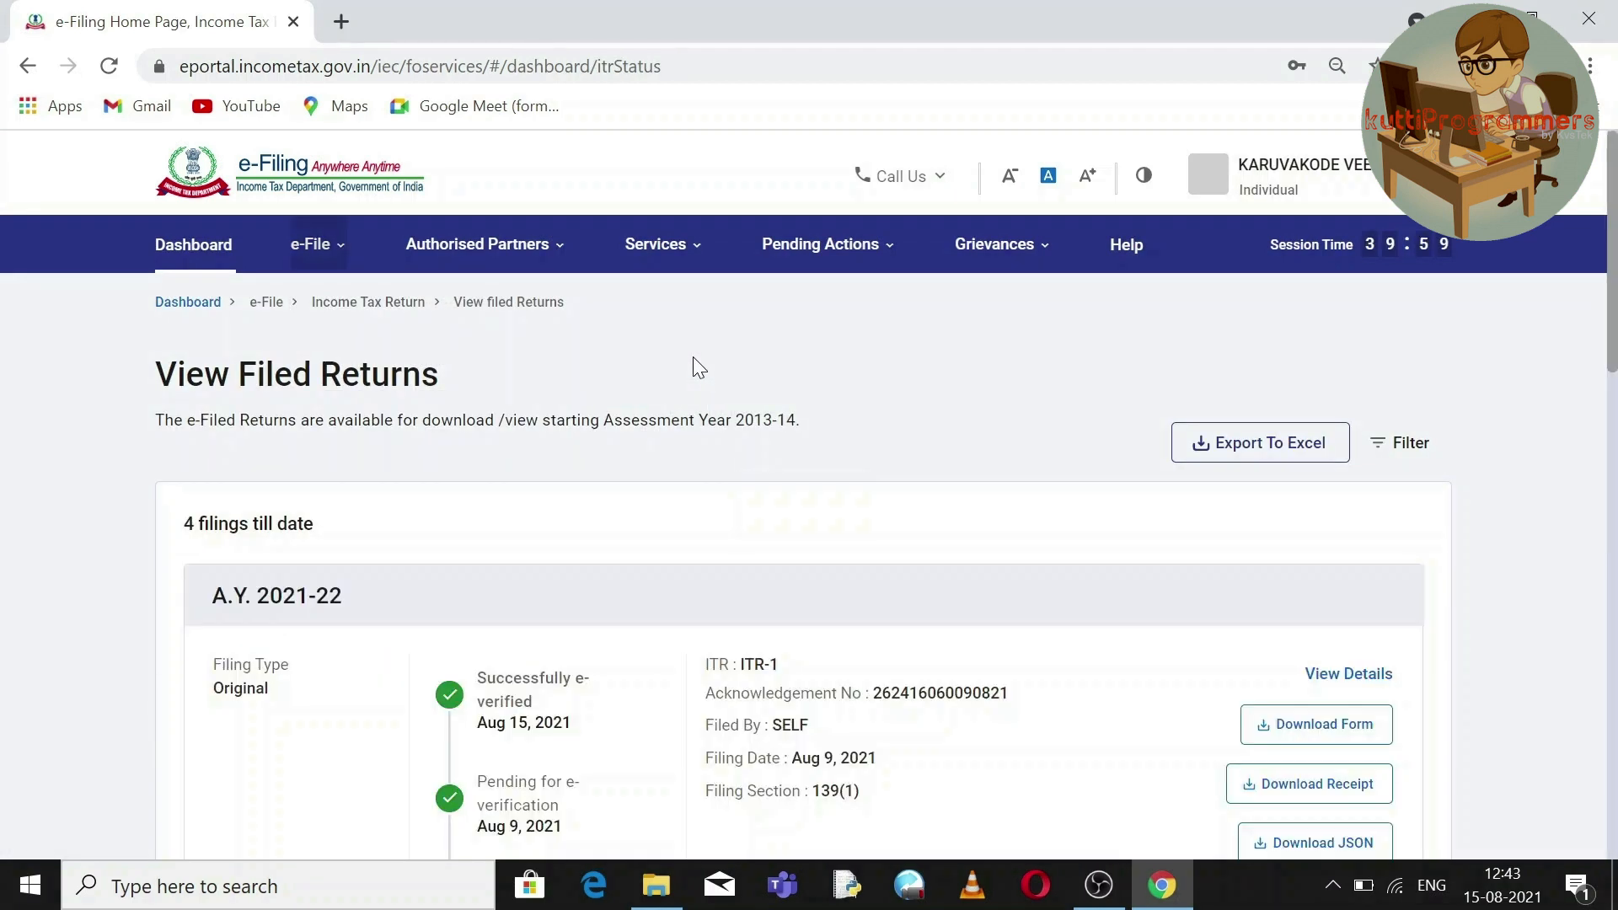
{"action": "left_click_drag", "start_coordinate": [1616, 332], "coordinate": [1606, 433]}
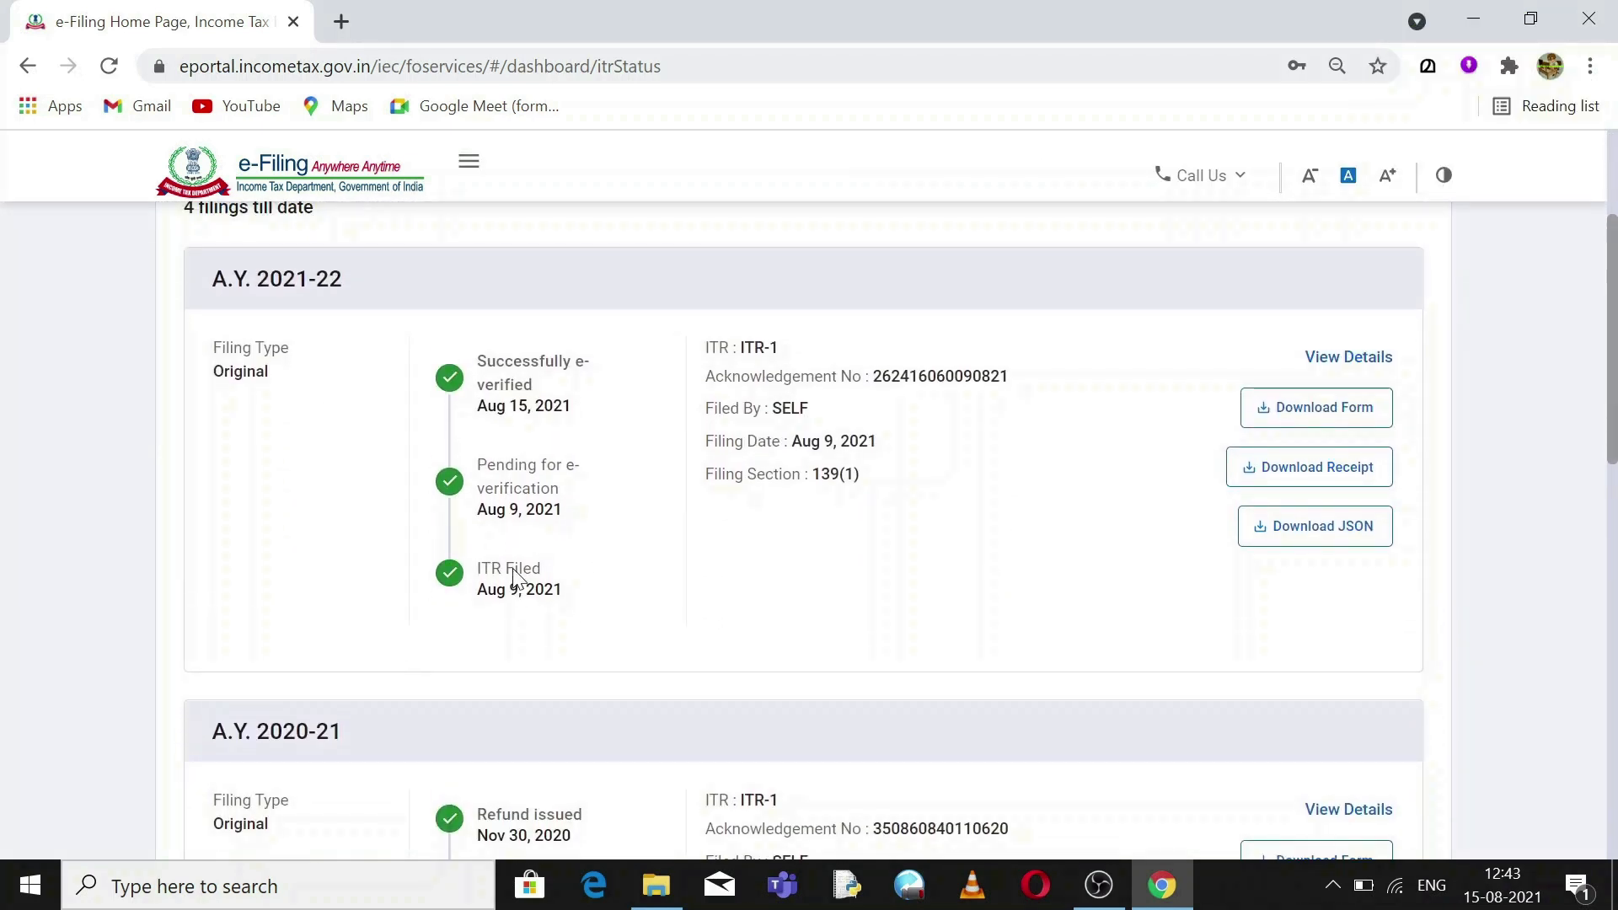
{"action": "double_click", "coordinate": [508, 499]}
{"action": "left_click", "coordinate": [504, 403]}
{"action": "triple_click", "coordinate": [504, 404]}
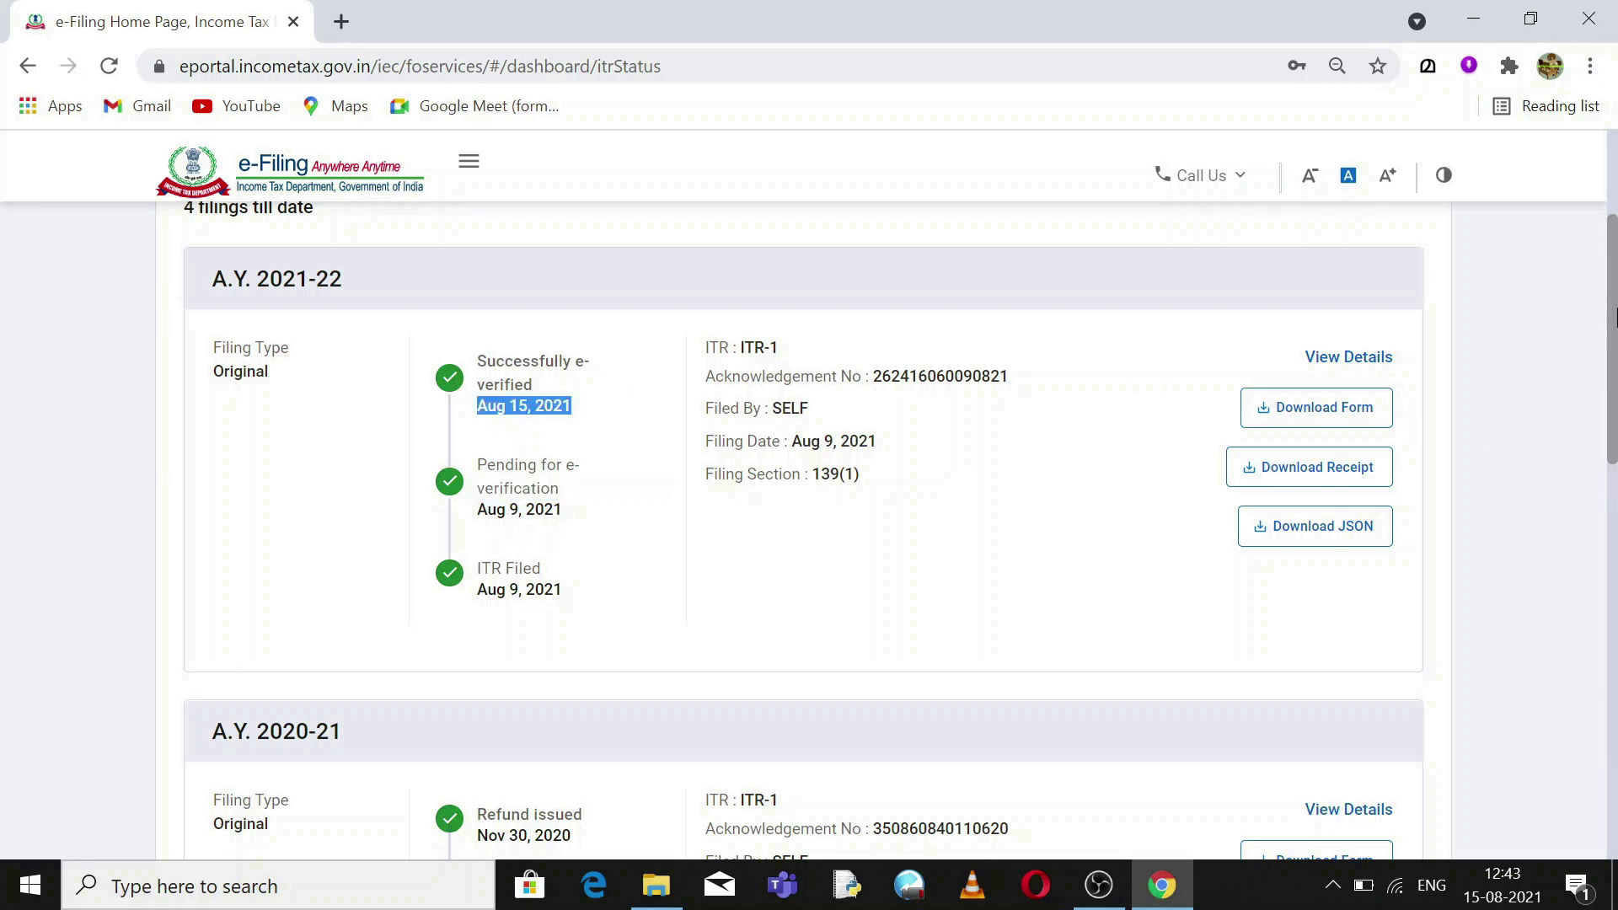
{"action": "left_click_drag", "start_coordinate": [1614, 329], "coordinate": [1609, 478]}
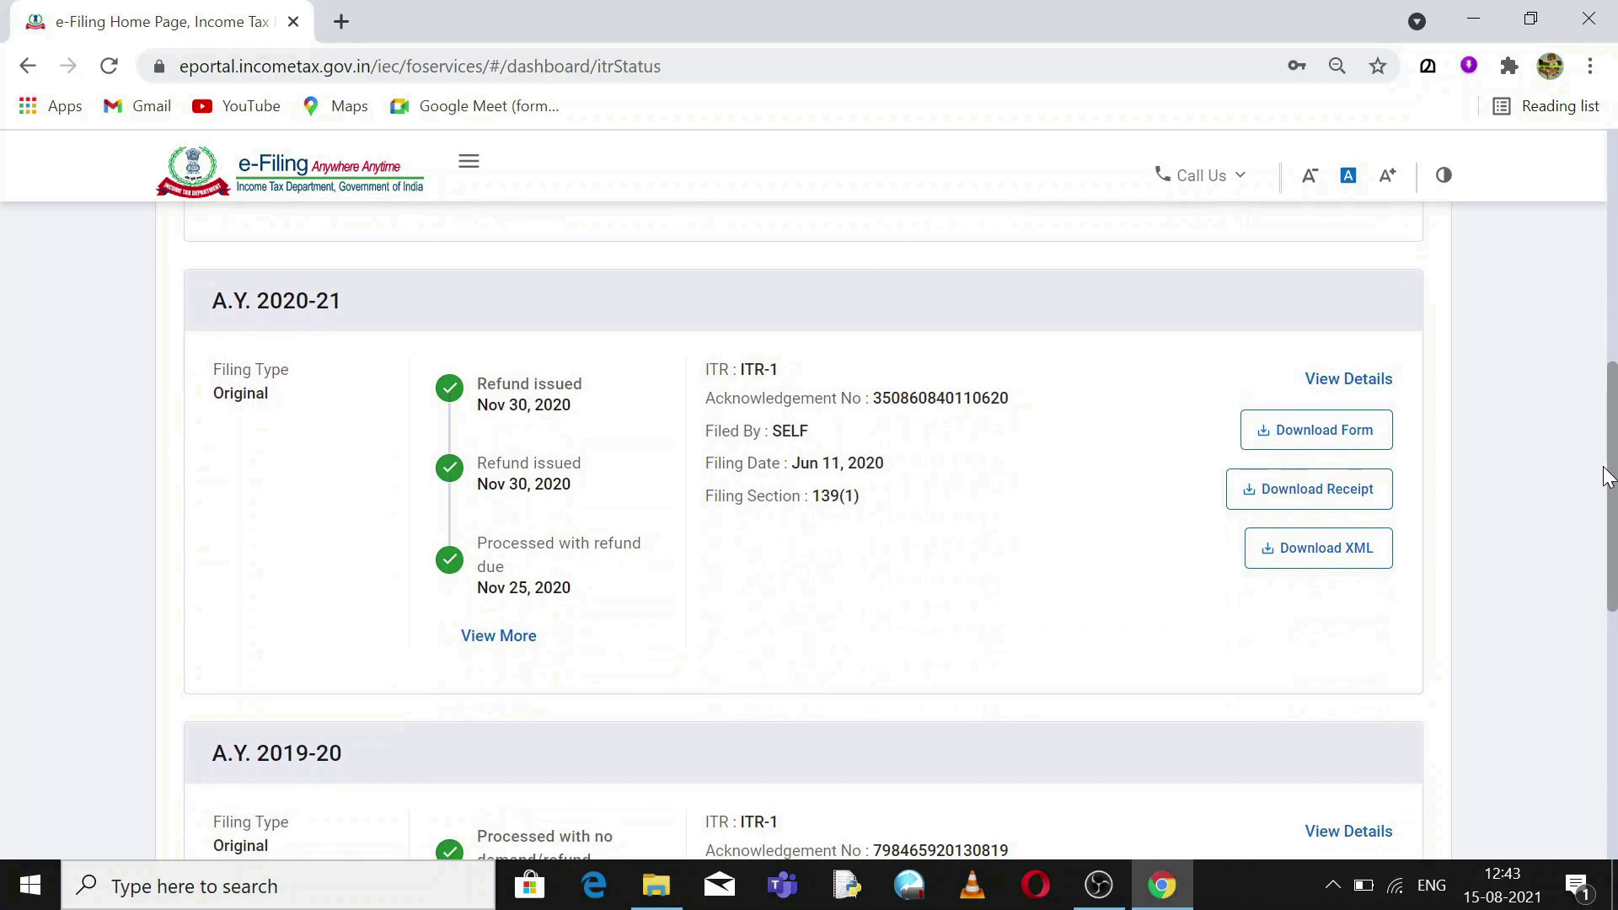
{"action": "left_click", "coordinate": [487, 643]}
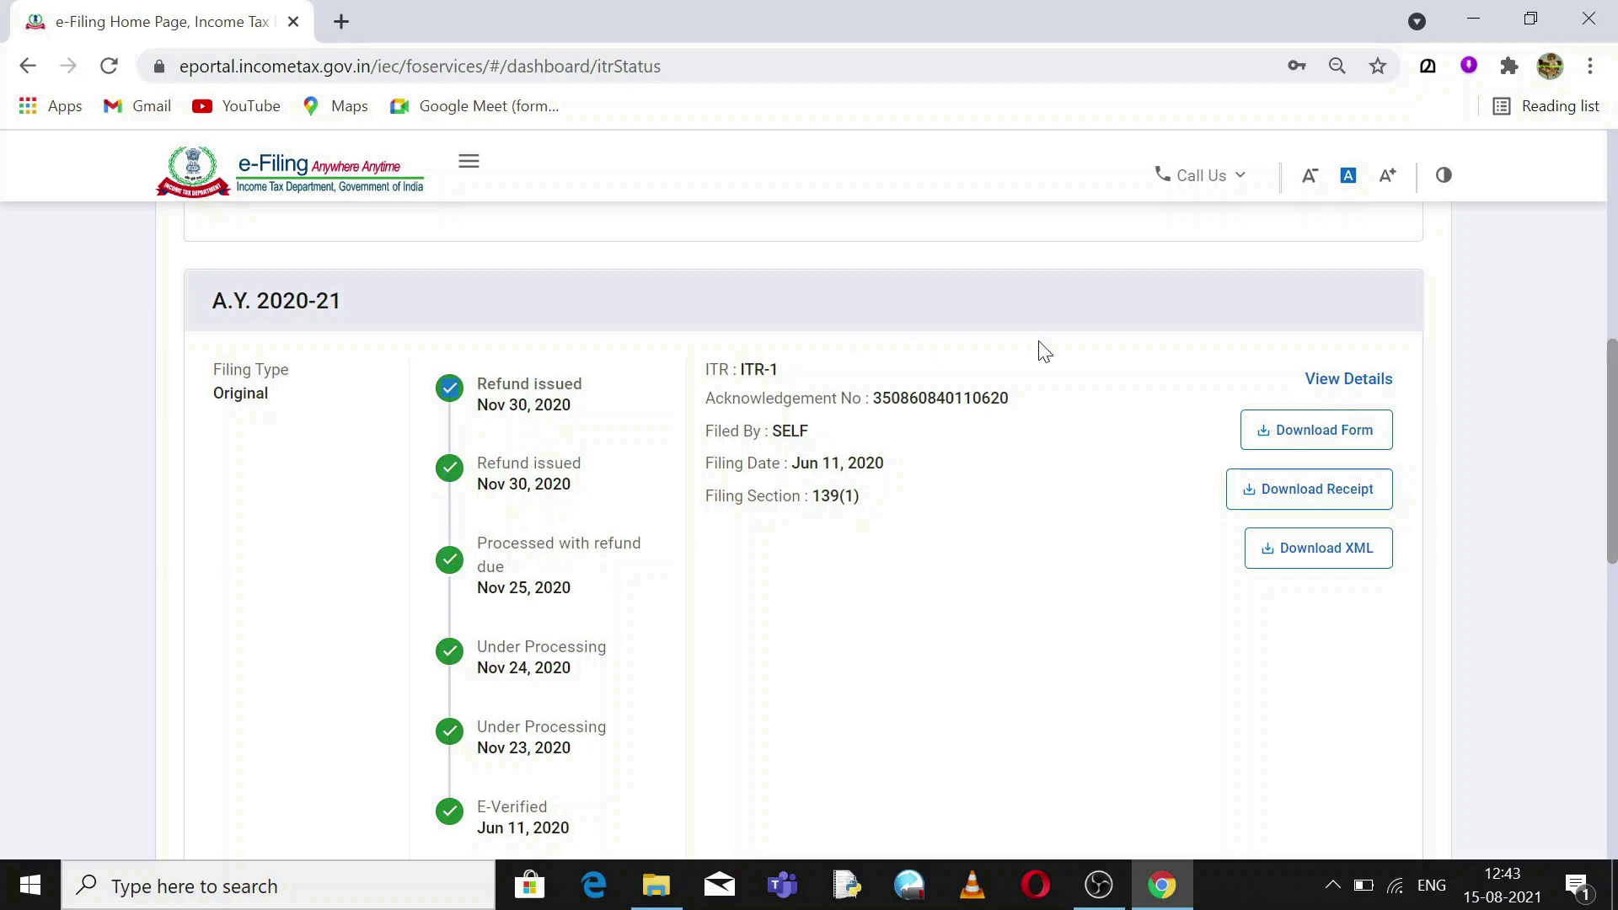
Download the AY 2021-22 filing receipt and open the PDF.
{"action": "scroll", "coordinate": [1614, 484], "scroll_direction": "up", "scroll_amount": 5}
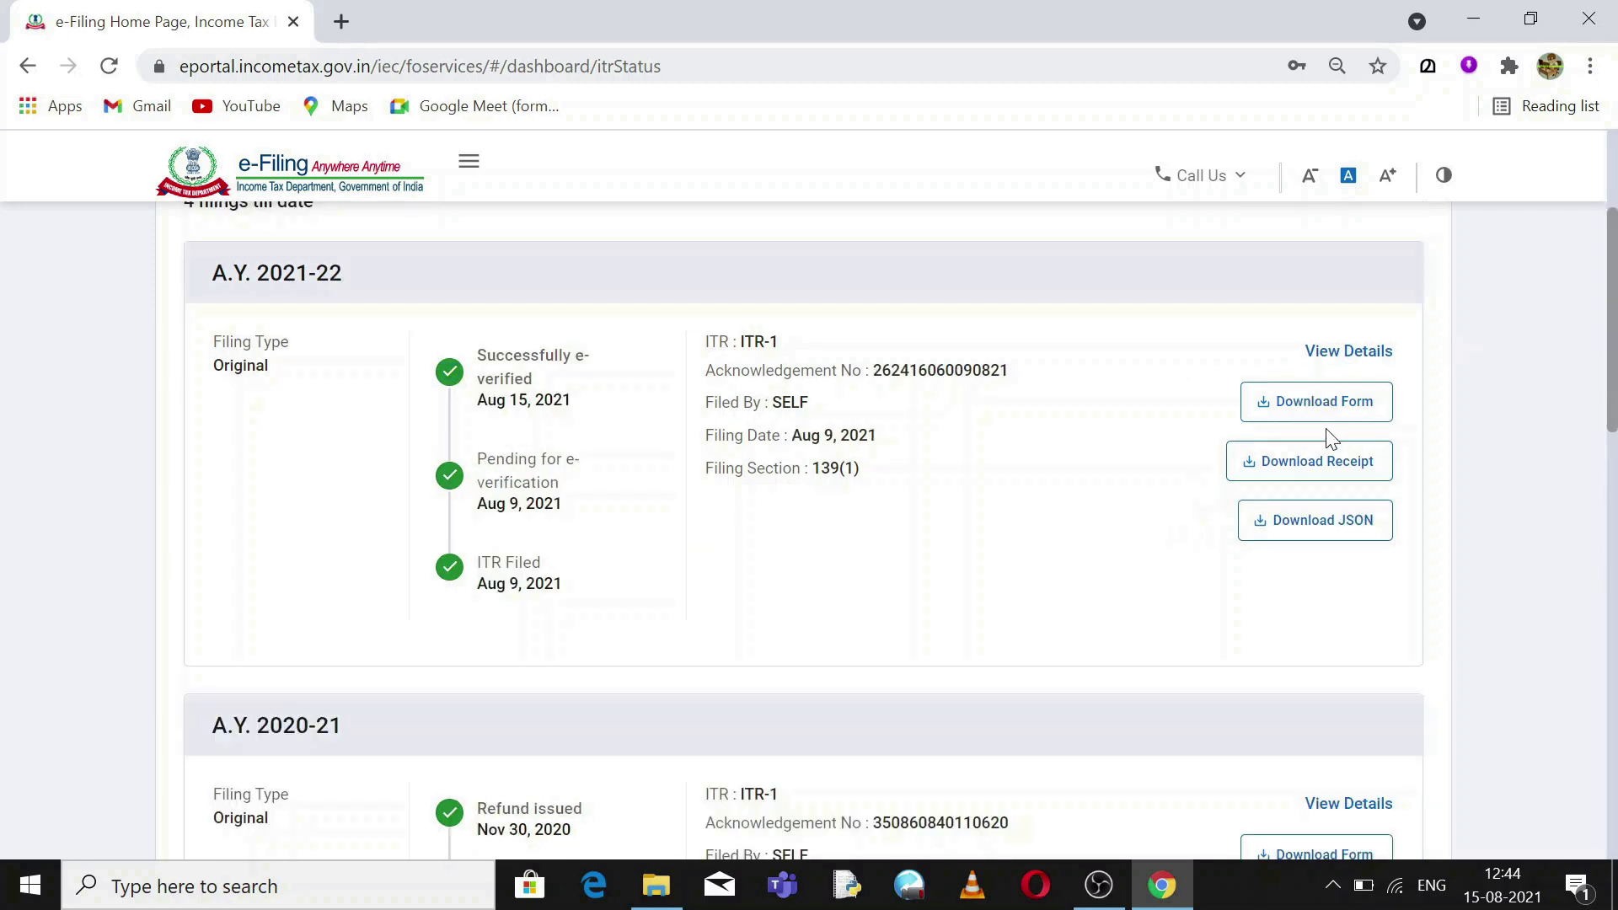
{"action": "left_click", "coordinate": [1323, 470]}
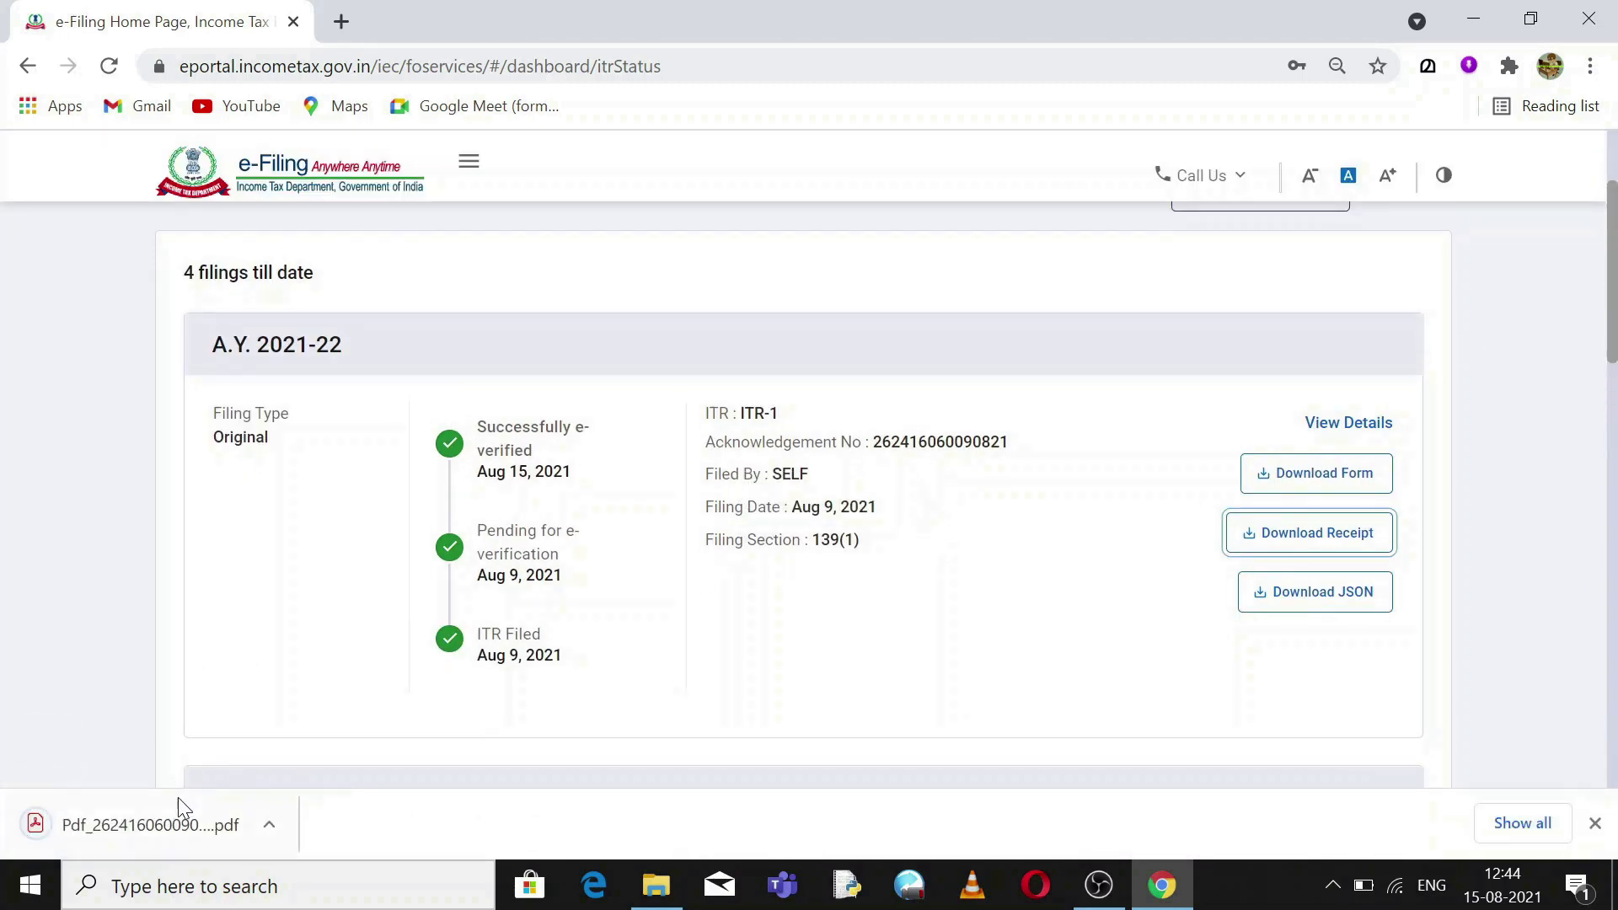
{"action": "left_click", "coordinate": [268, 825]}
{"action": "left_click", "coordinate": [357, 634]}
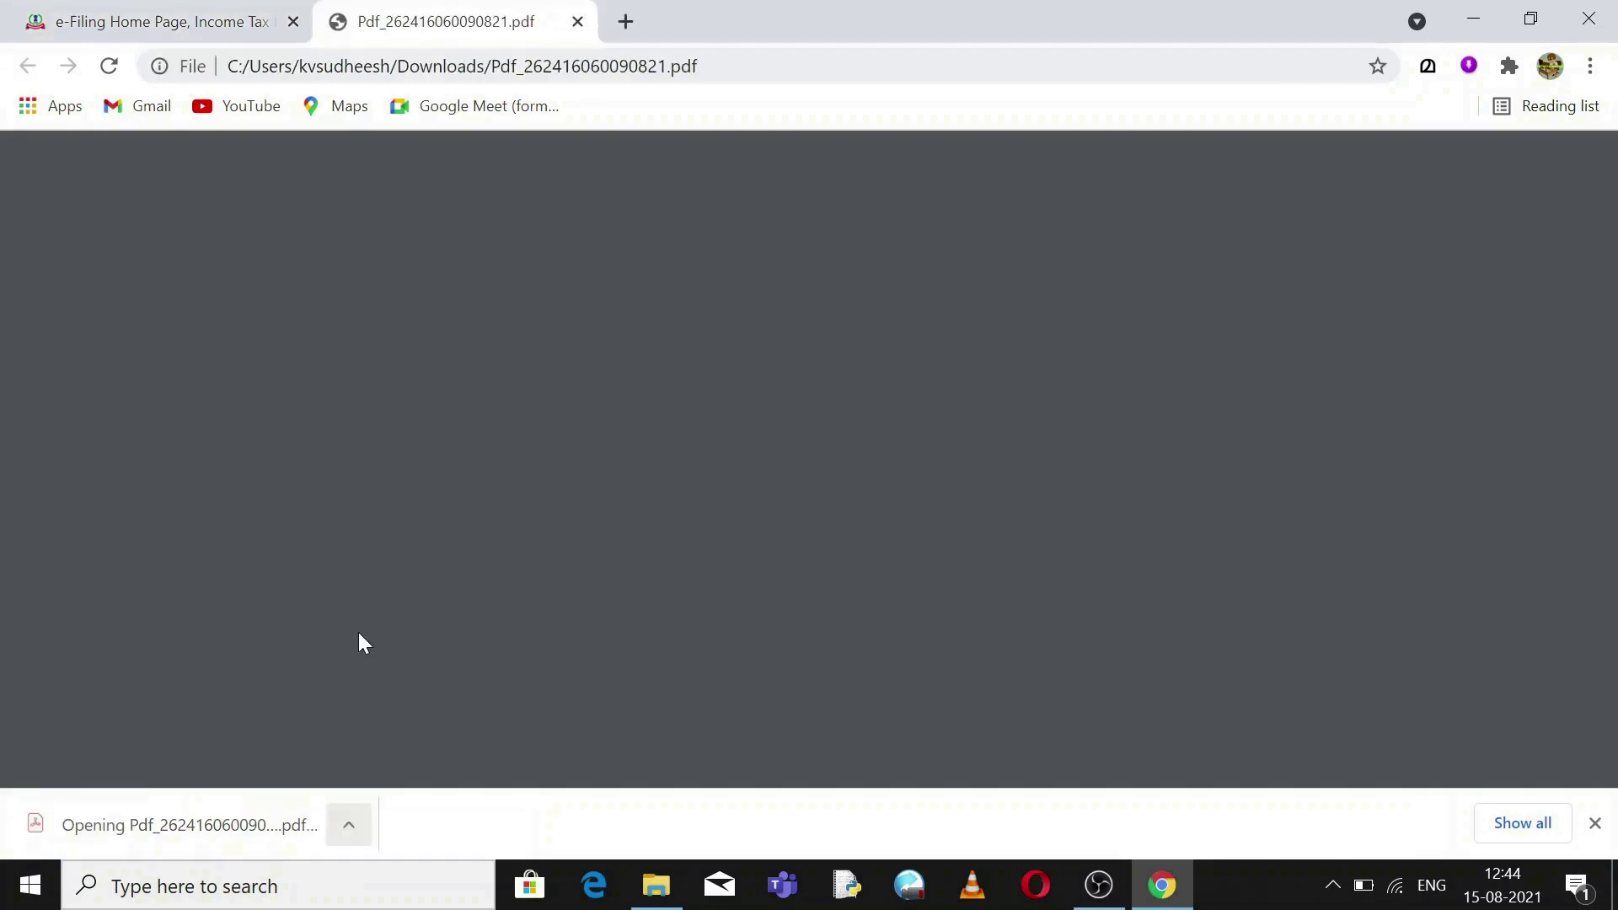